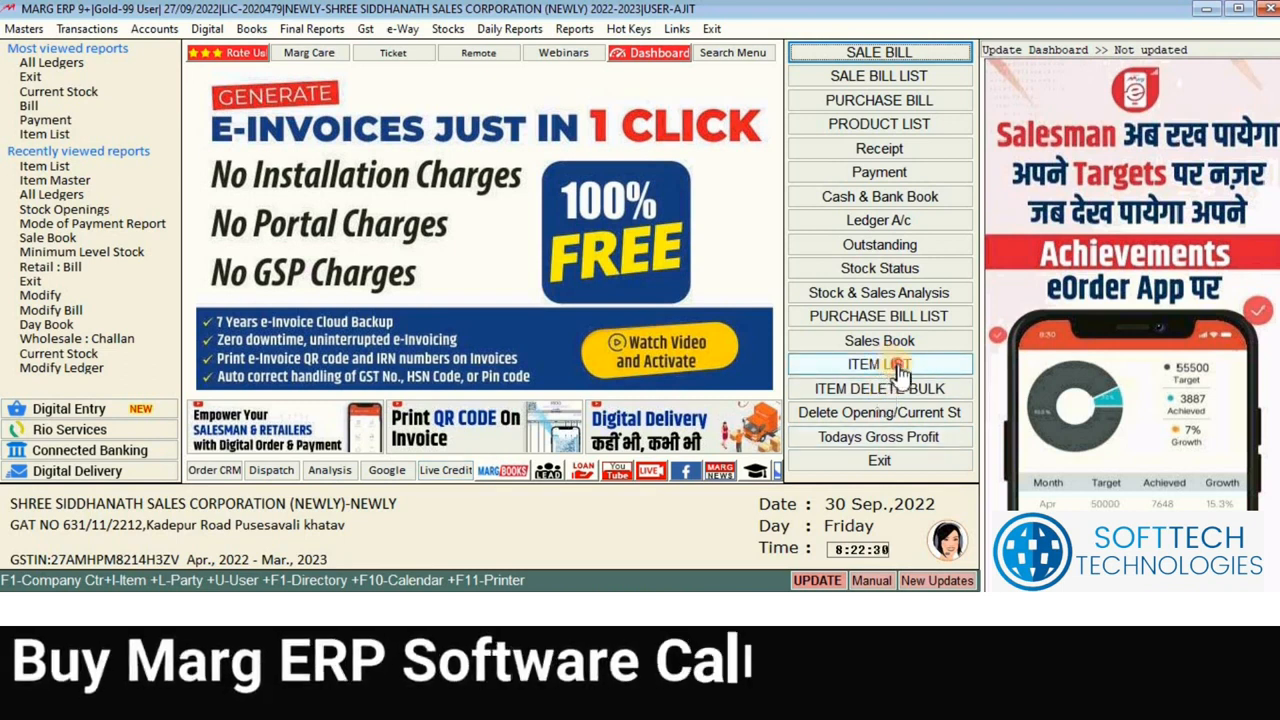
Step: Open the ITEMS list through Masters > Inventory Master > Item Master
left_click(899, 370)
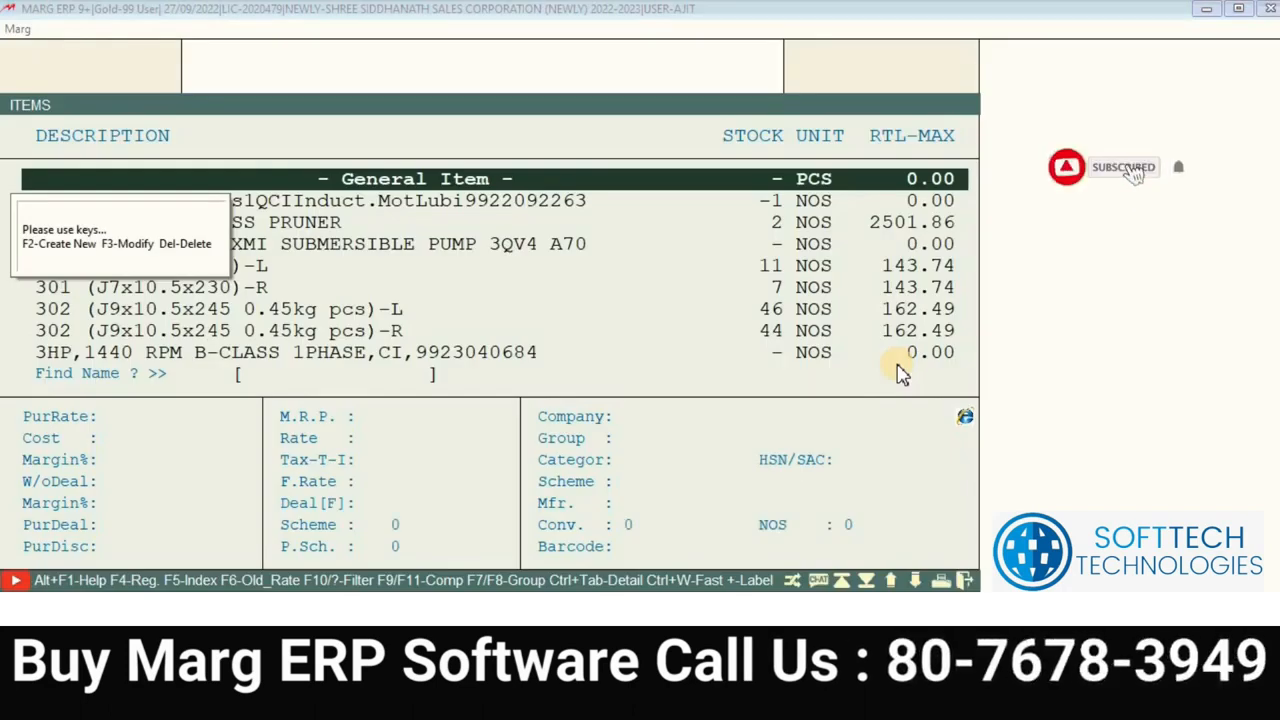
key("Escape")
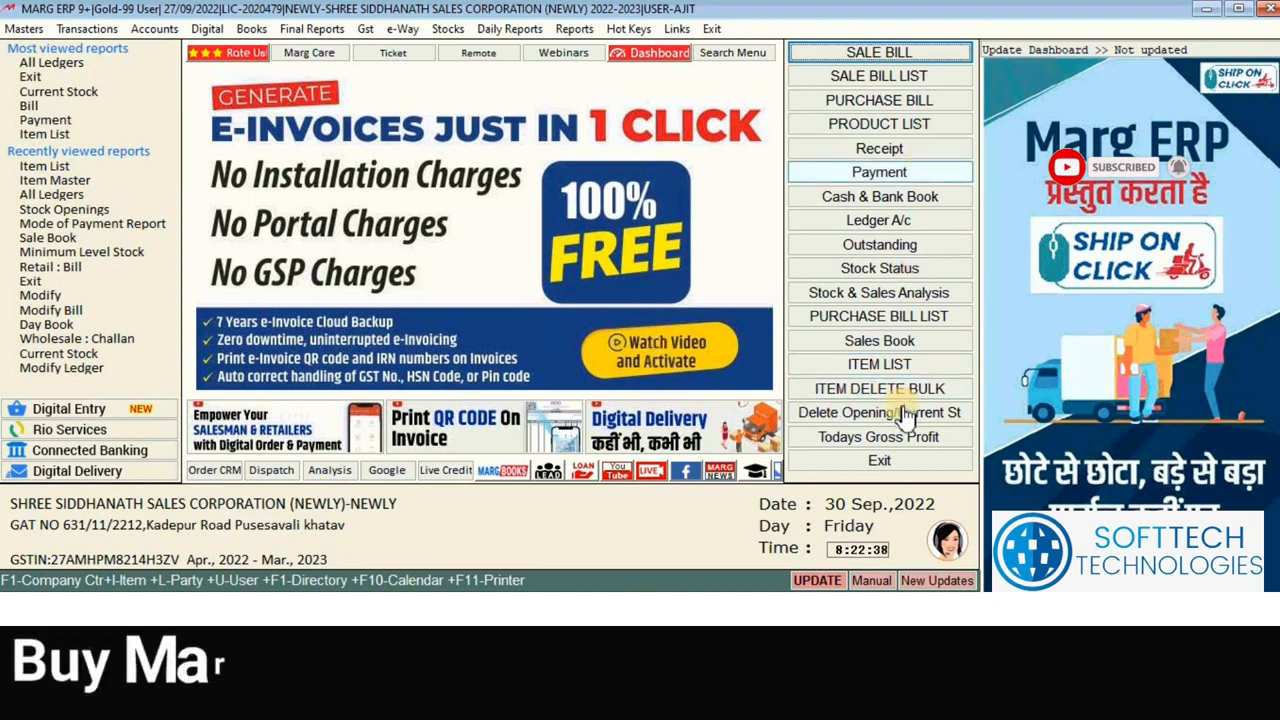
left_click(24, 30)
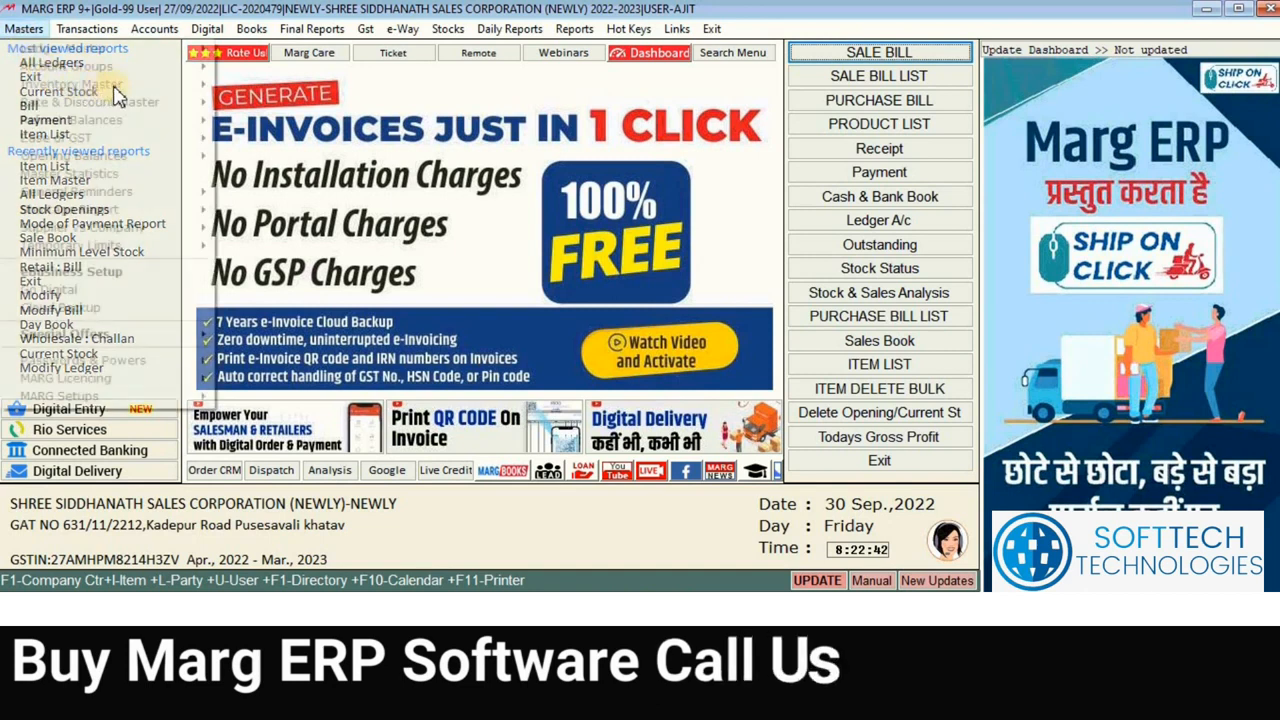
mouse_move(160, 86)
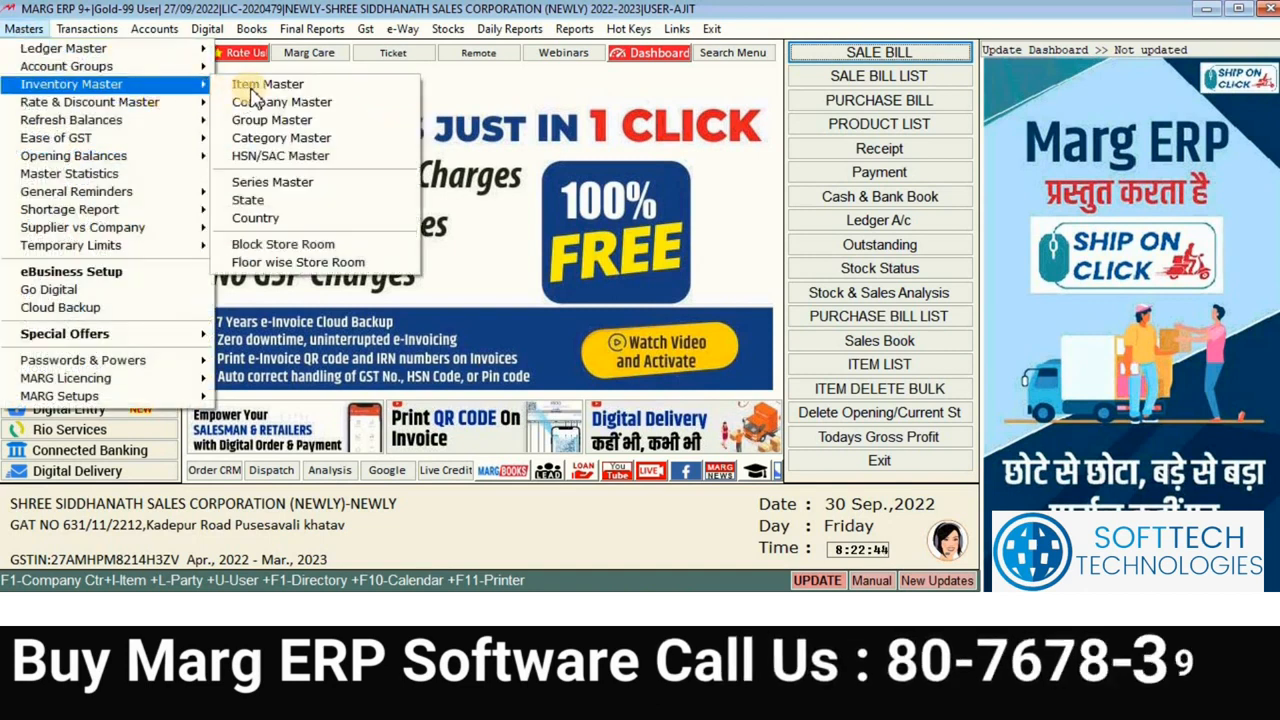
left_click(255, 86)
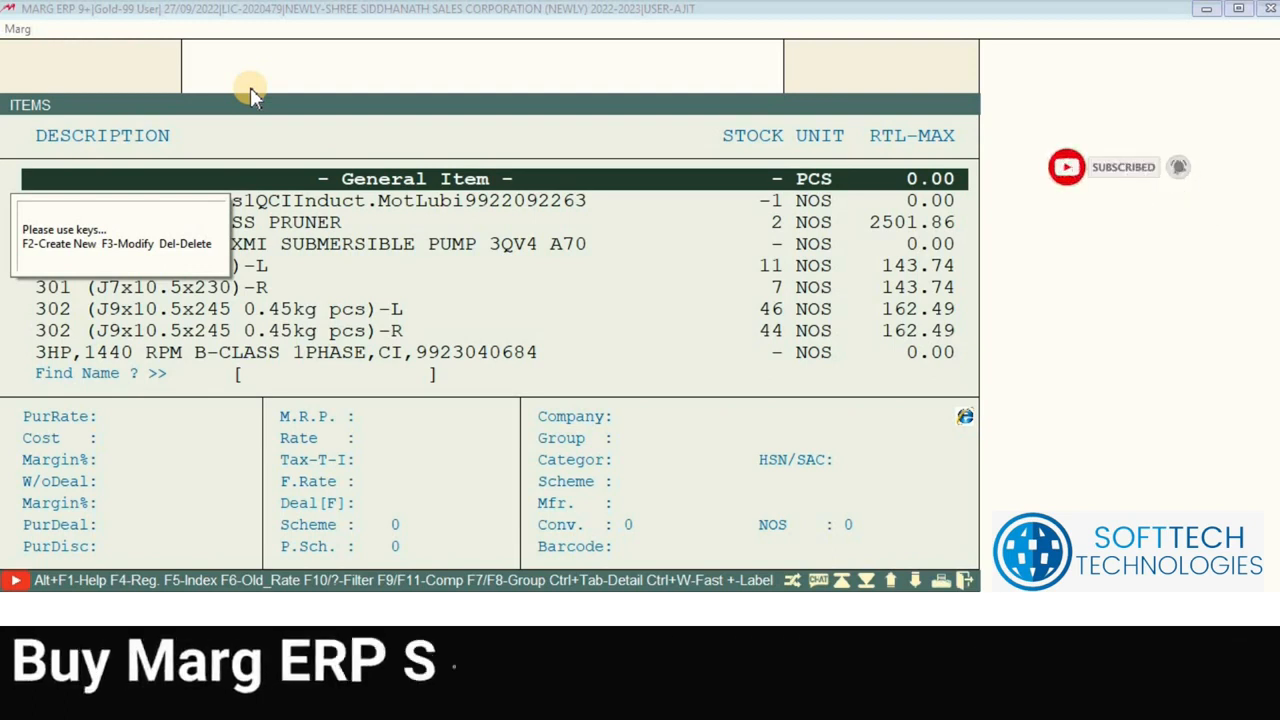
Step: Start a New Product entry from the ITEMS list with F2, restarting it once
key("Down")
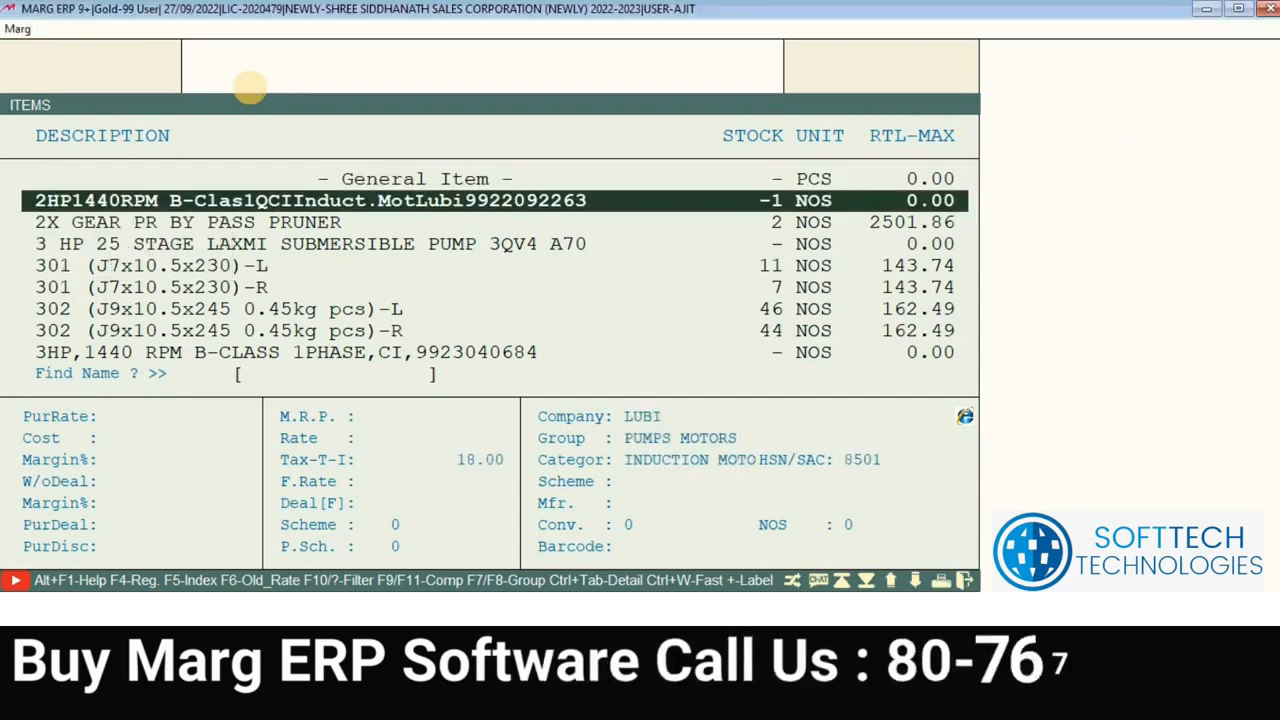
key("F2")
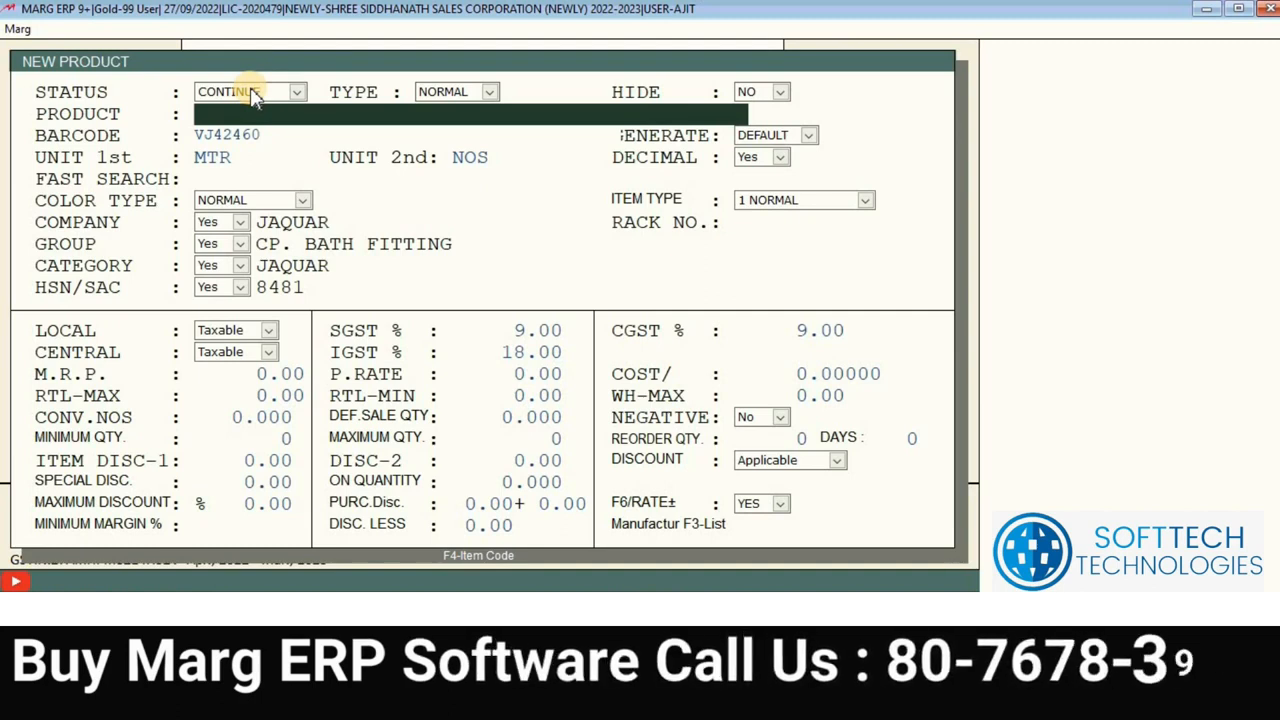
key("Escape")
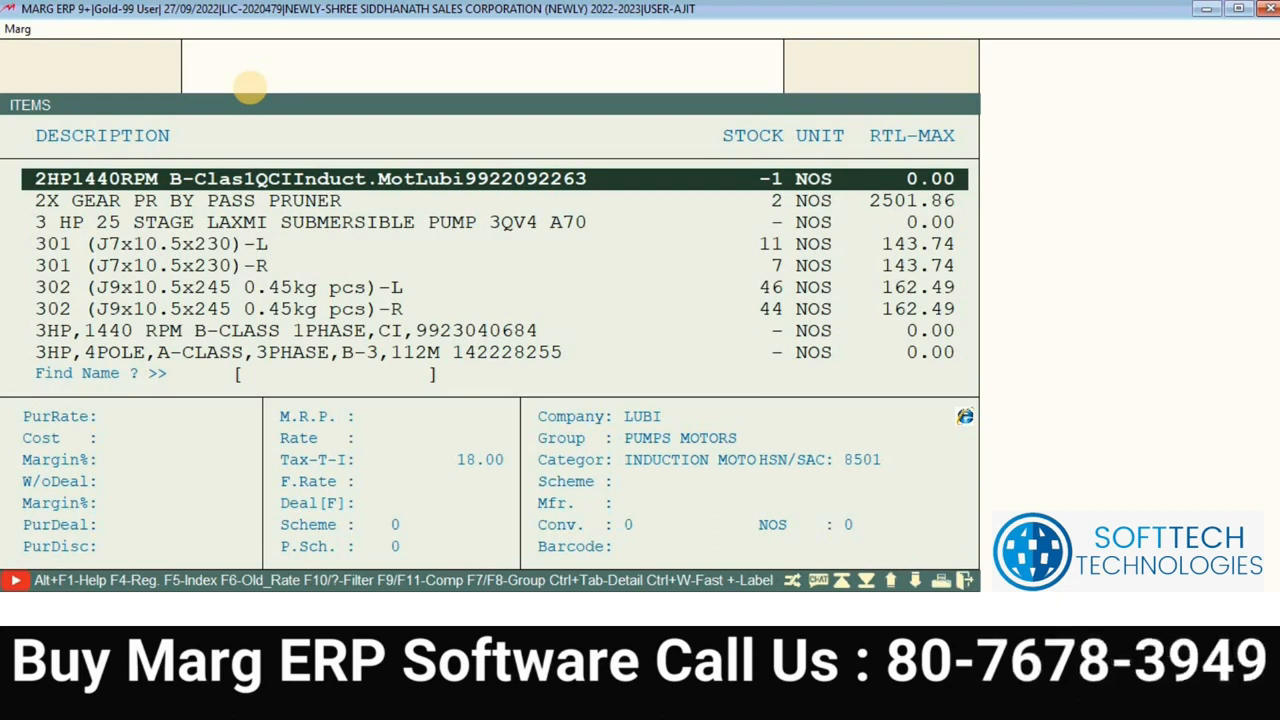
key("F2")
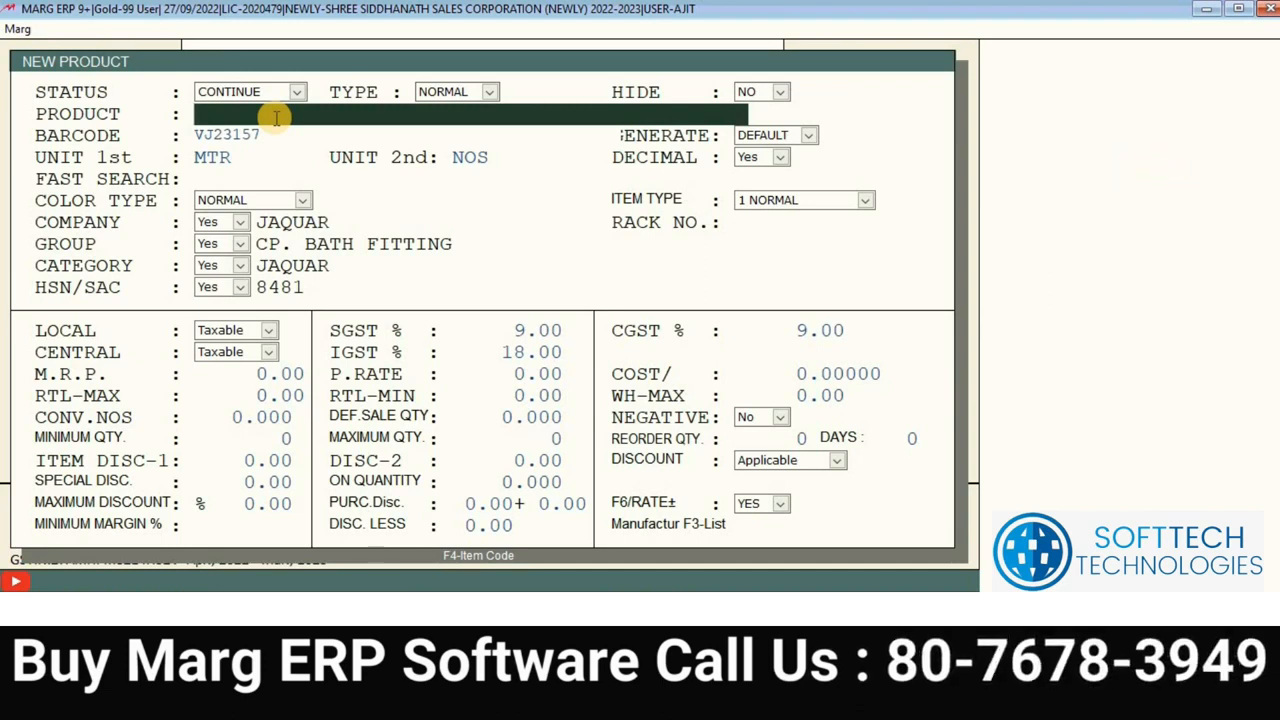
Step: Name the product 'PIPE 2FOOT' and answer No to saving changes for now
type("E")
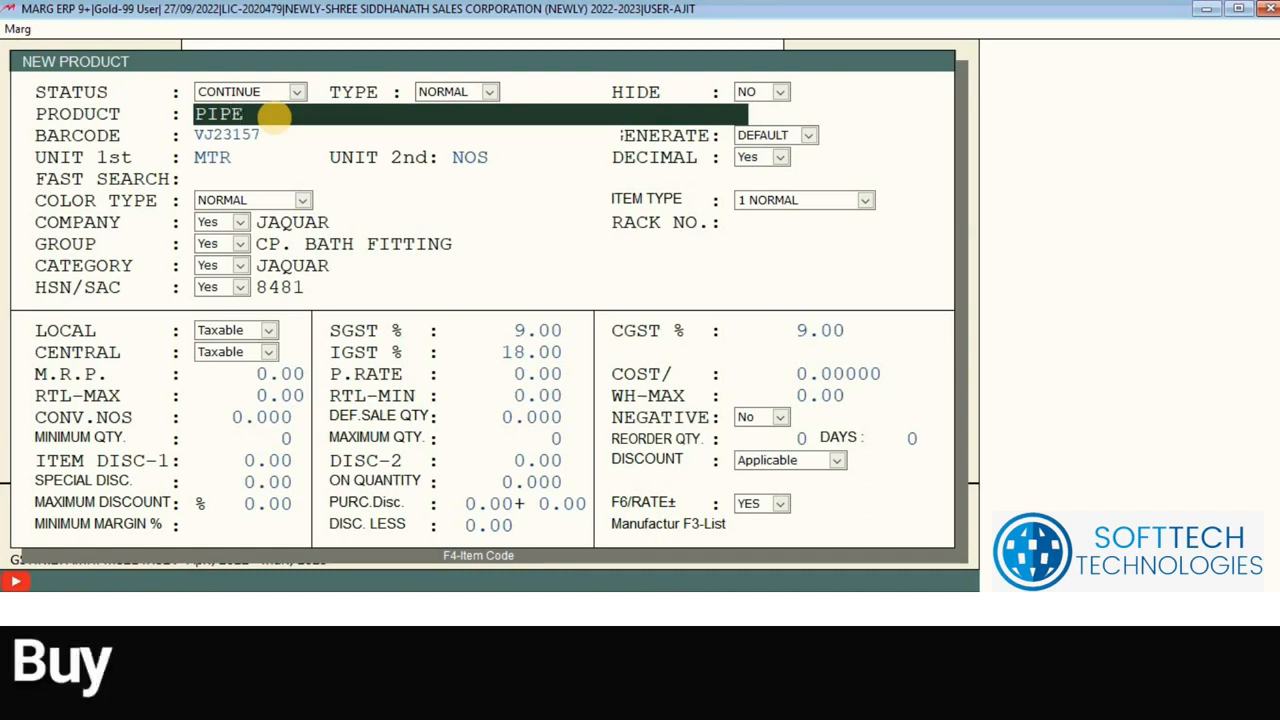
type(" 2FOOT")
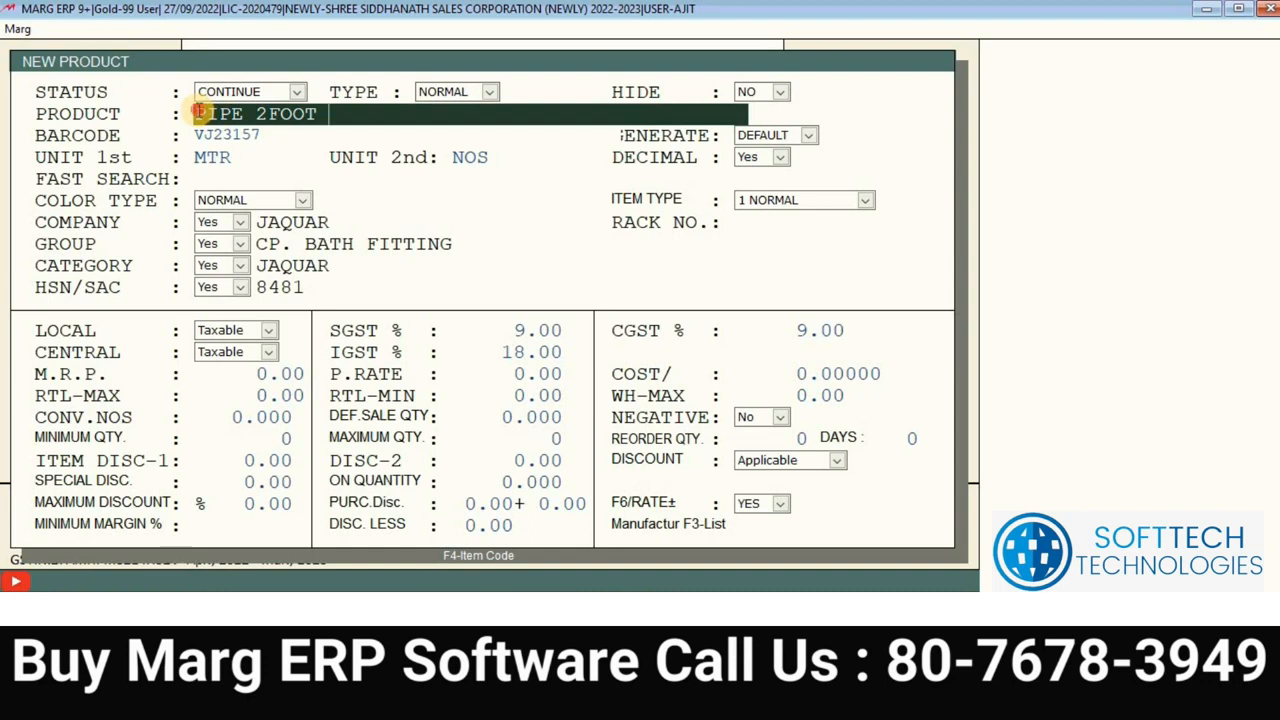
left_click(300, 113)
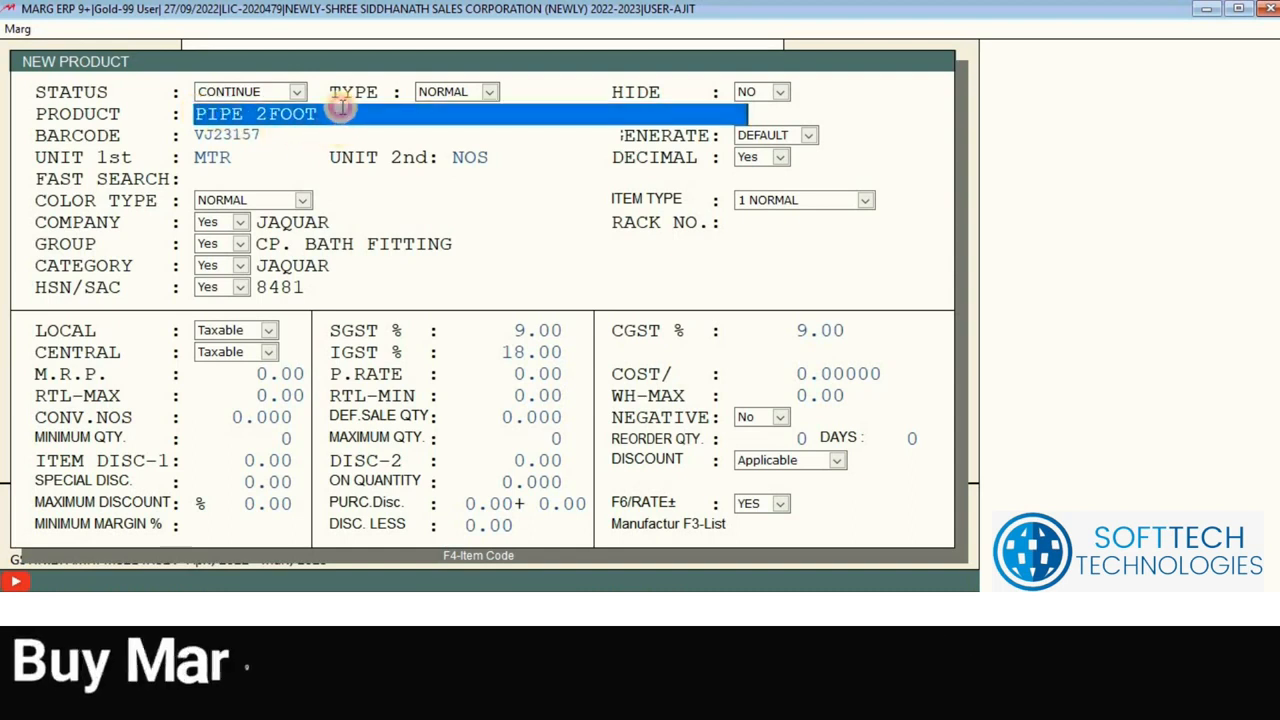
left_click(314, 110)
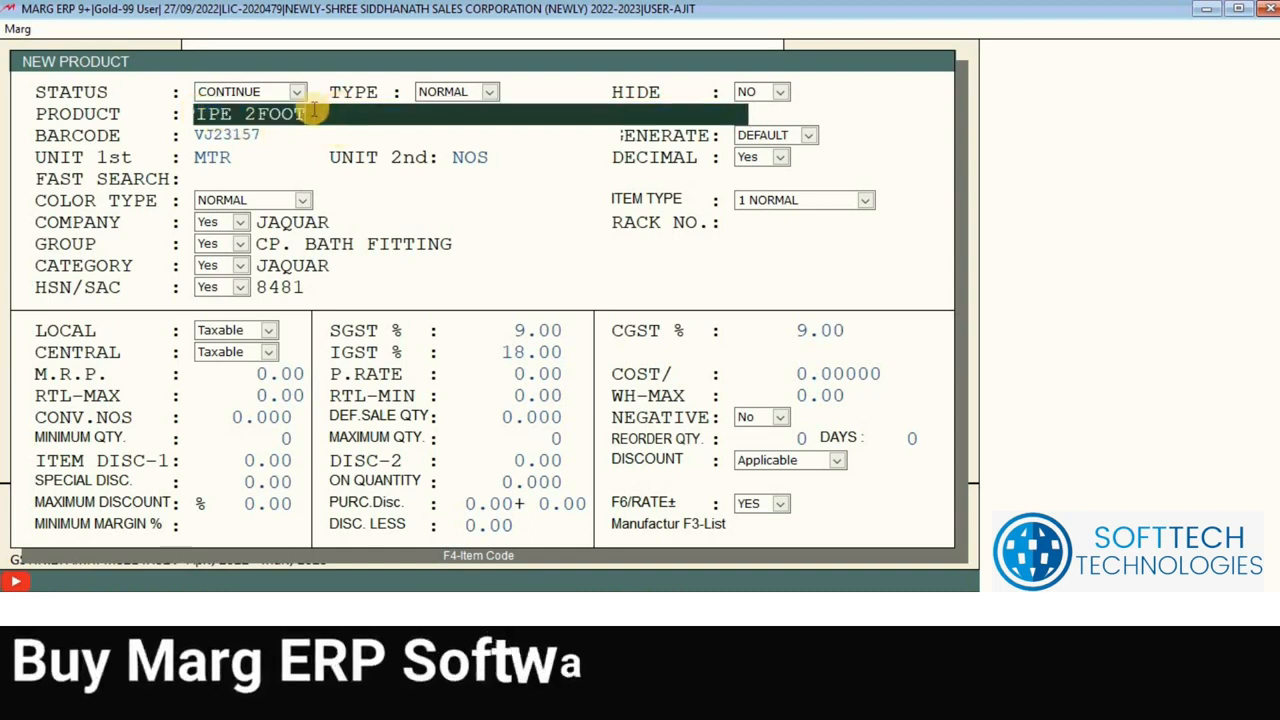
key("Escape")
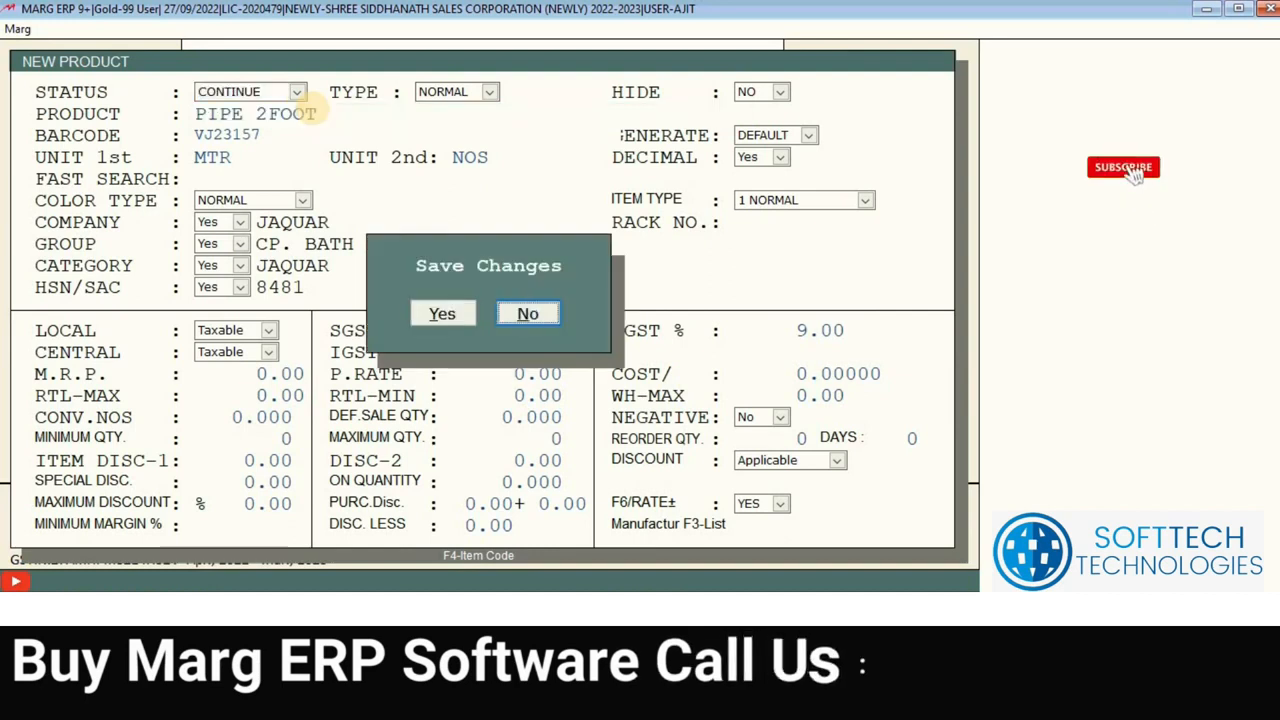
key("Right")
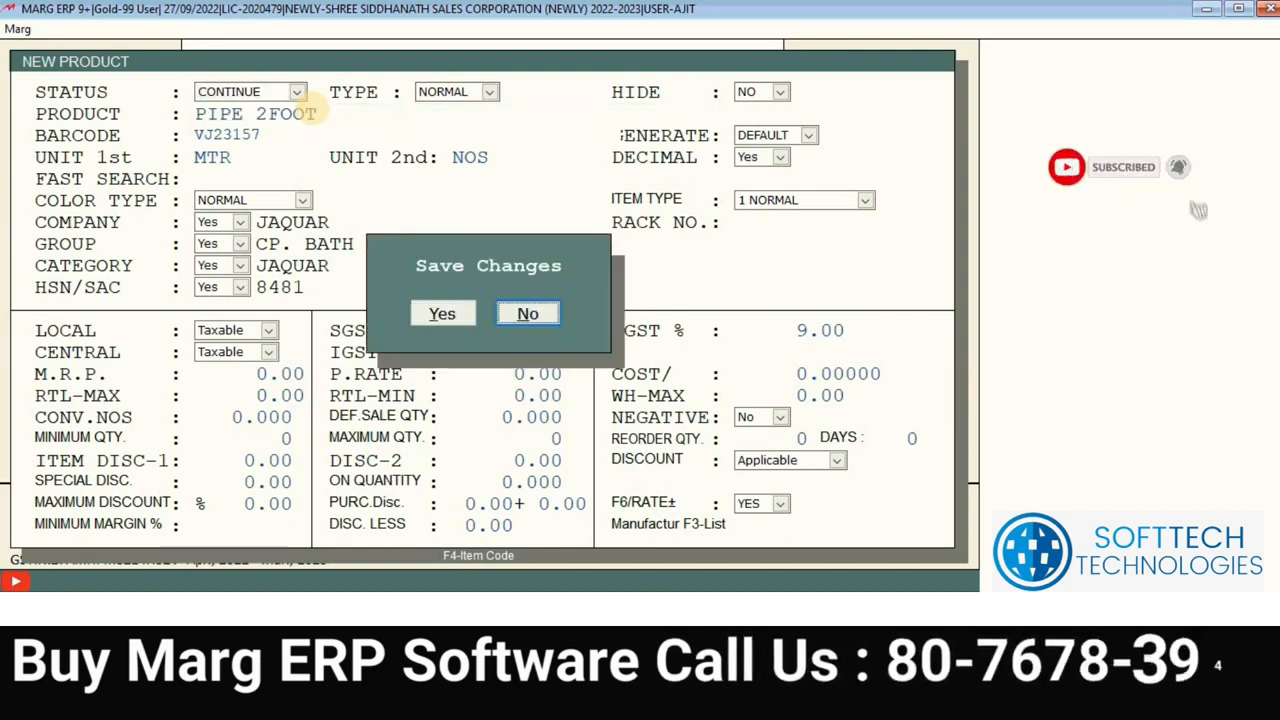
key("Return")
key("Return")
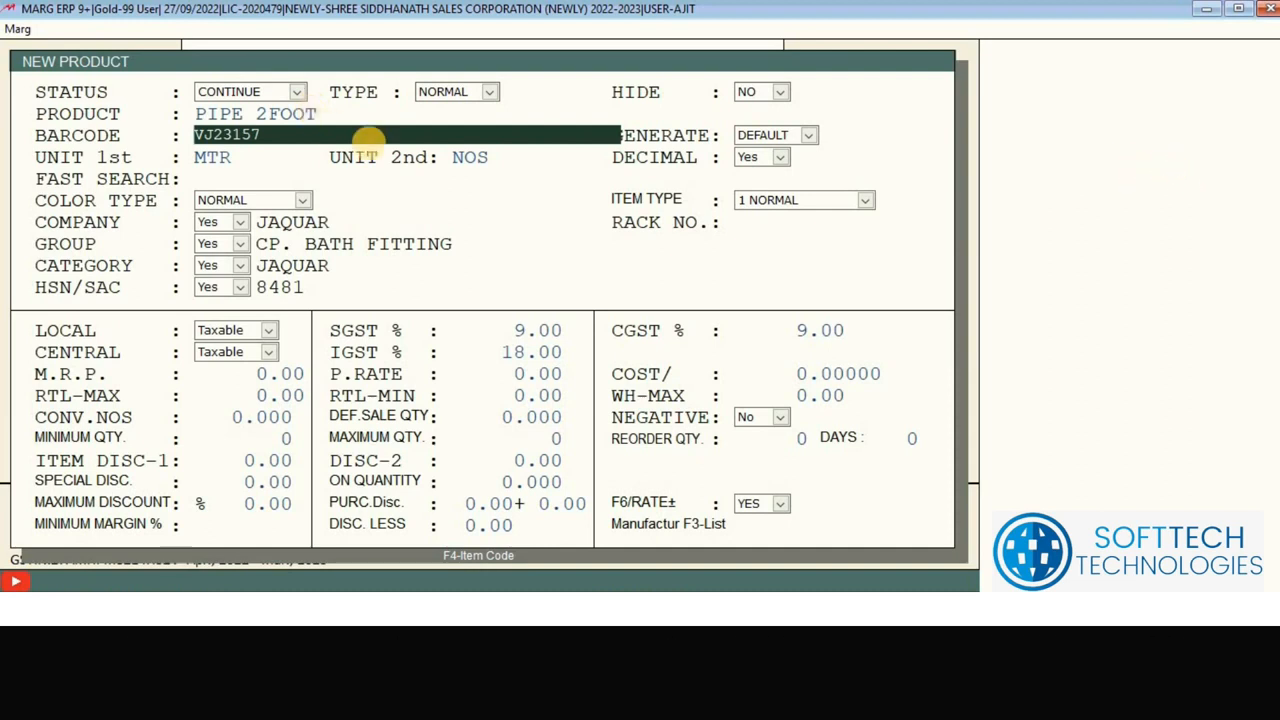
Step: Select the barcode VJ23157 and replace it with 78237845
double_click(212, 134)
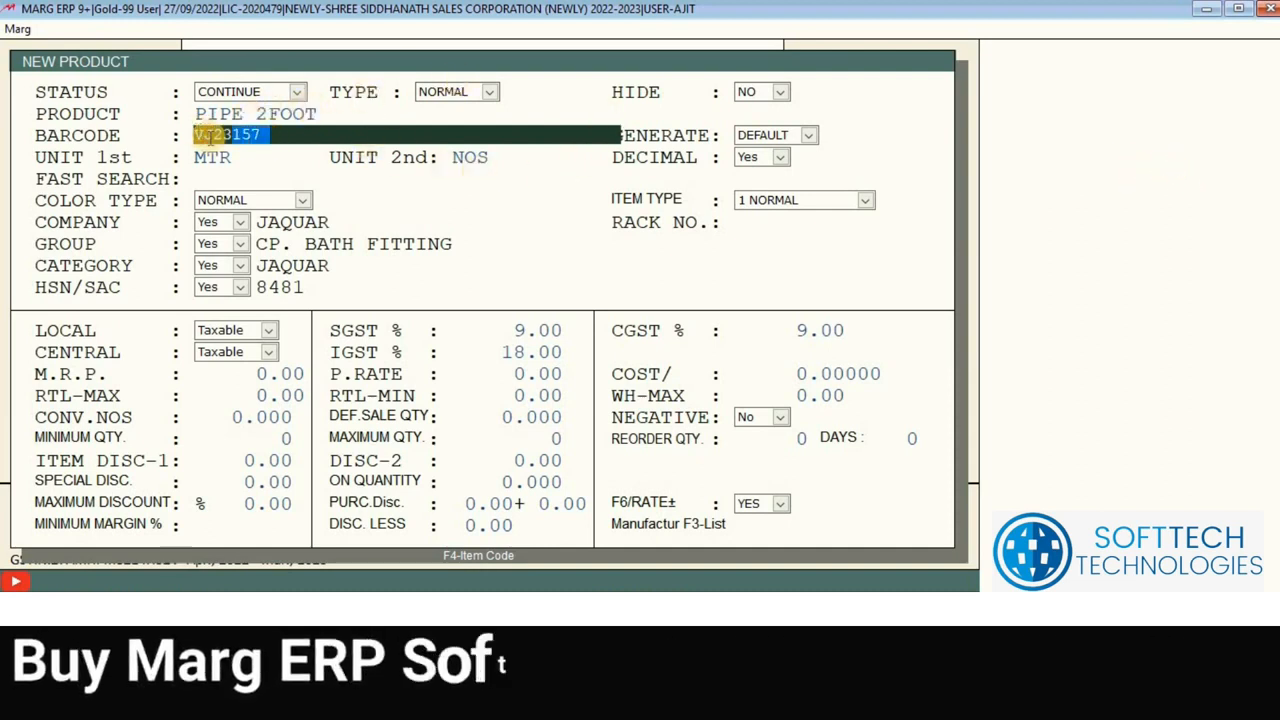
left_click(364, 138)
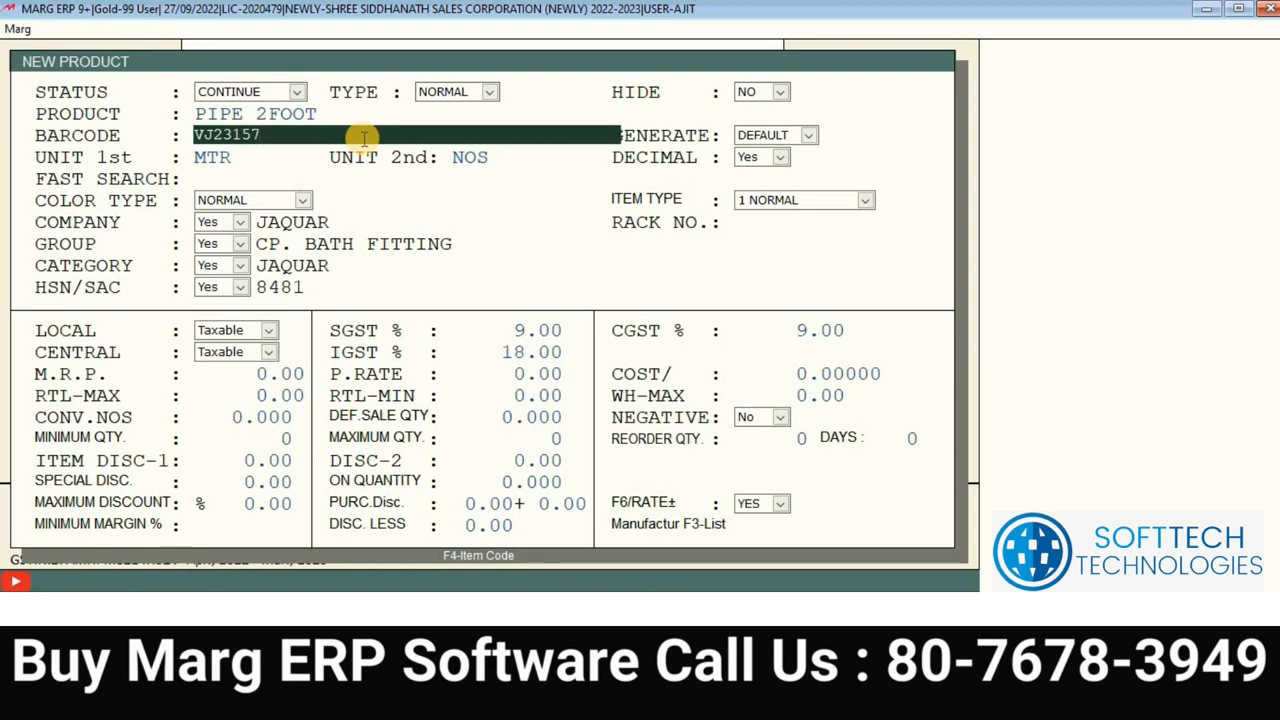
left_click_drag(197, 134, 323, 133)
left_click(317, 134)
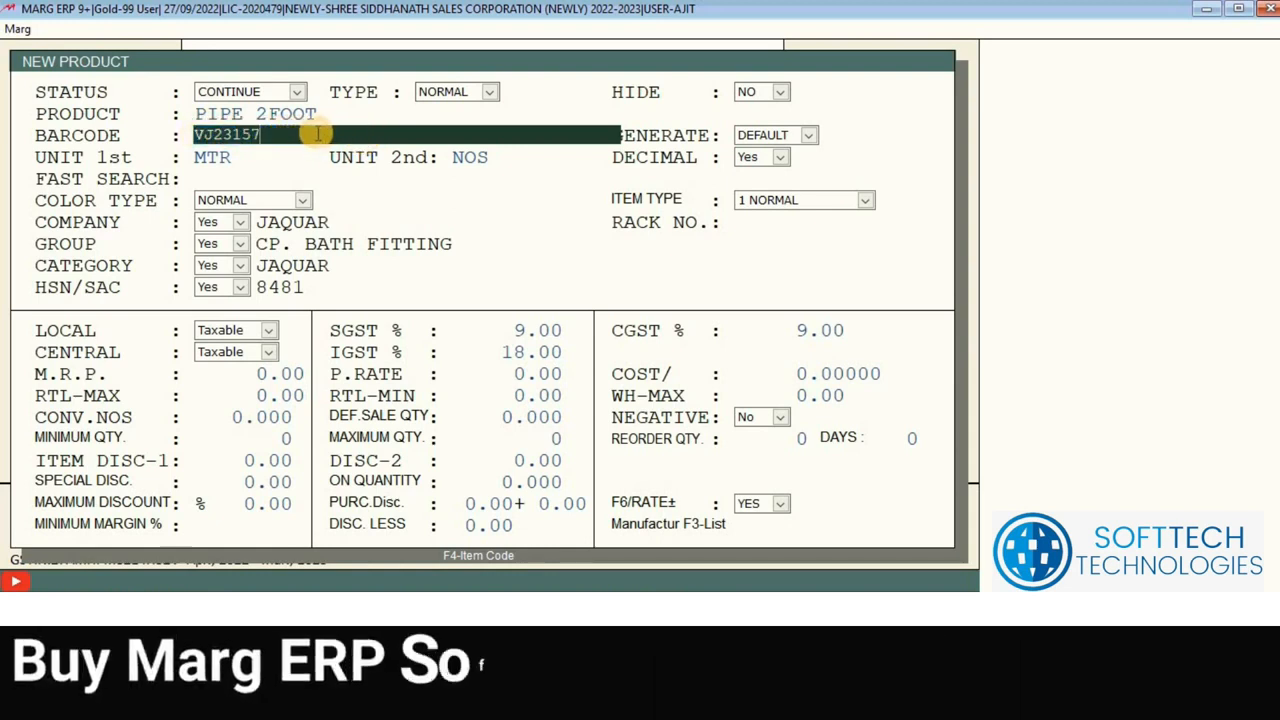
left_click_drag(212, 106, 187, 107)
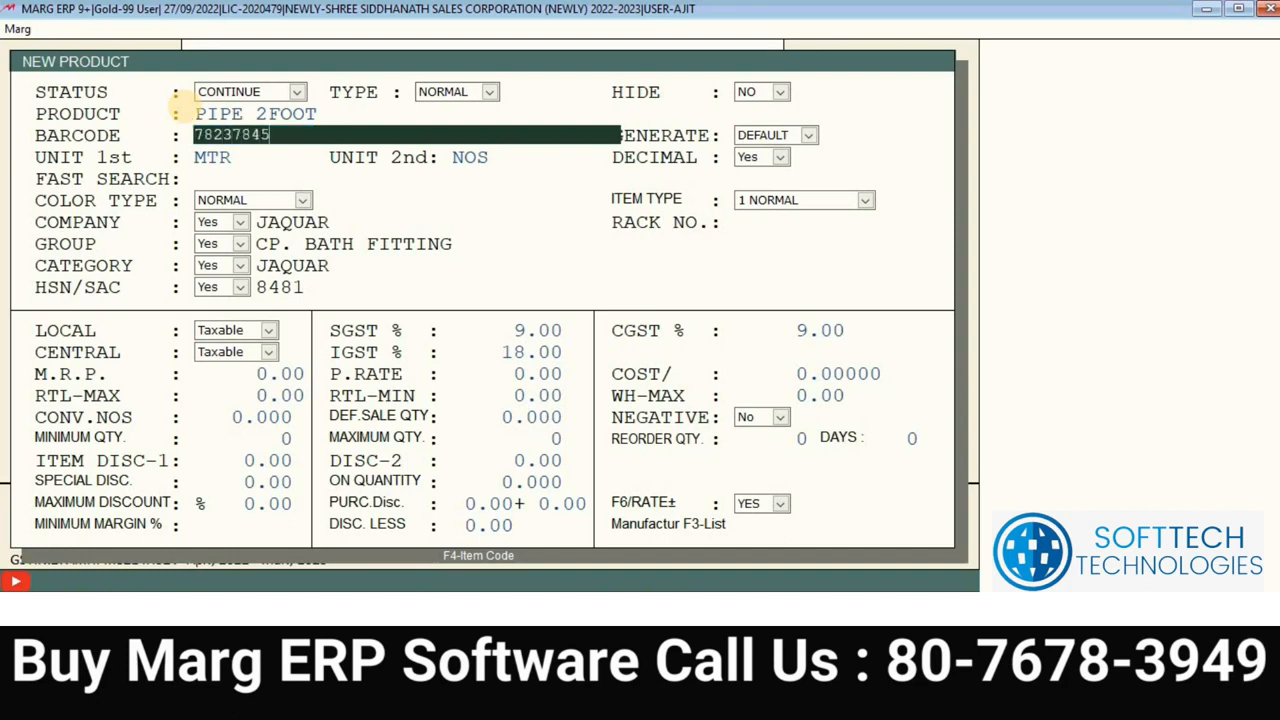
Step: Leave the product status at CONTINUE after briefly trying CLOSE
left_click(296, 93)
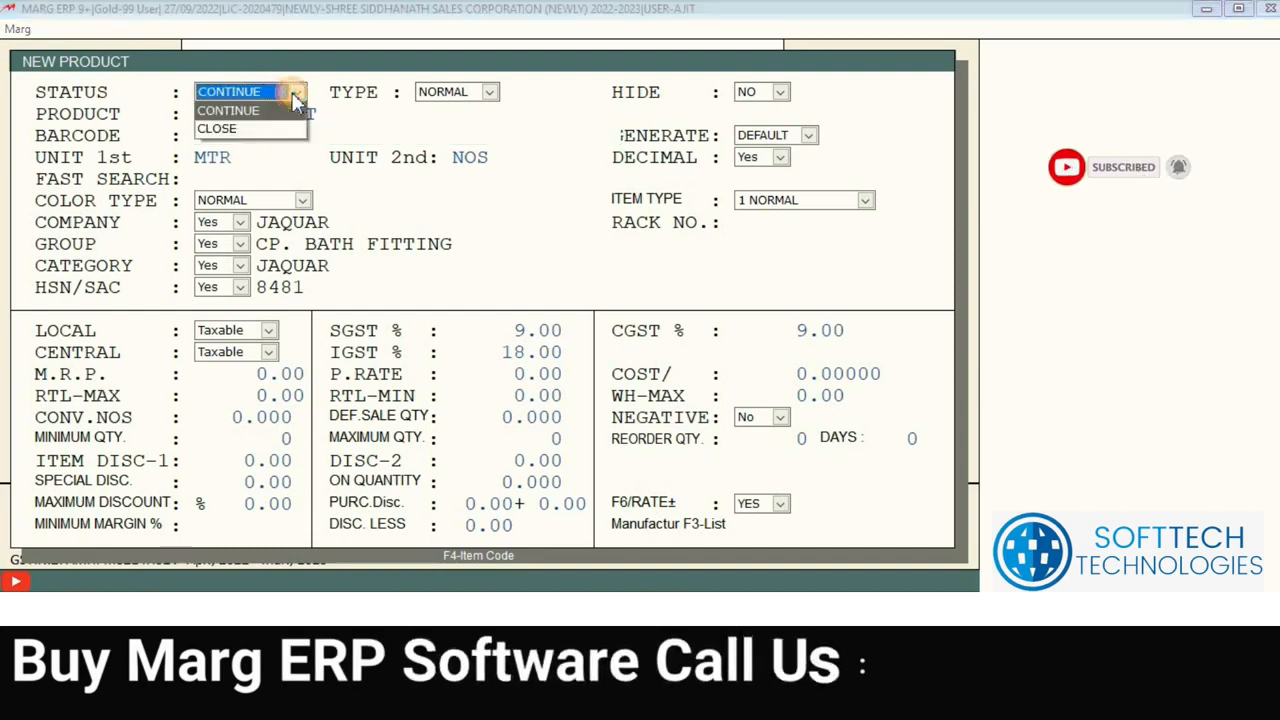
left_click(296, 93)
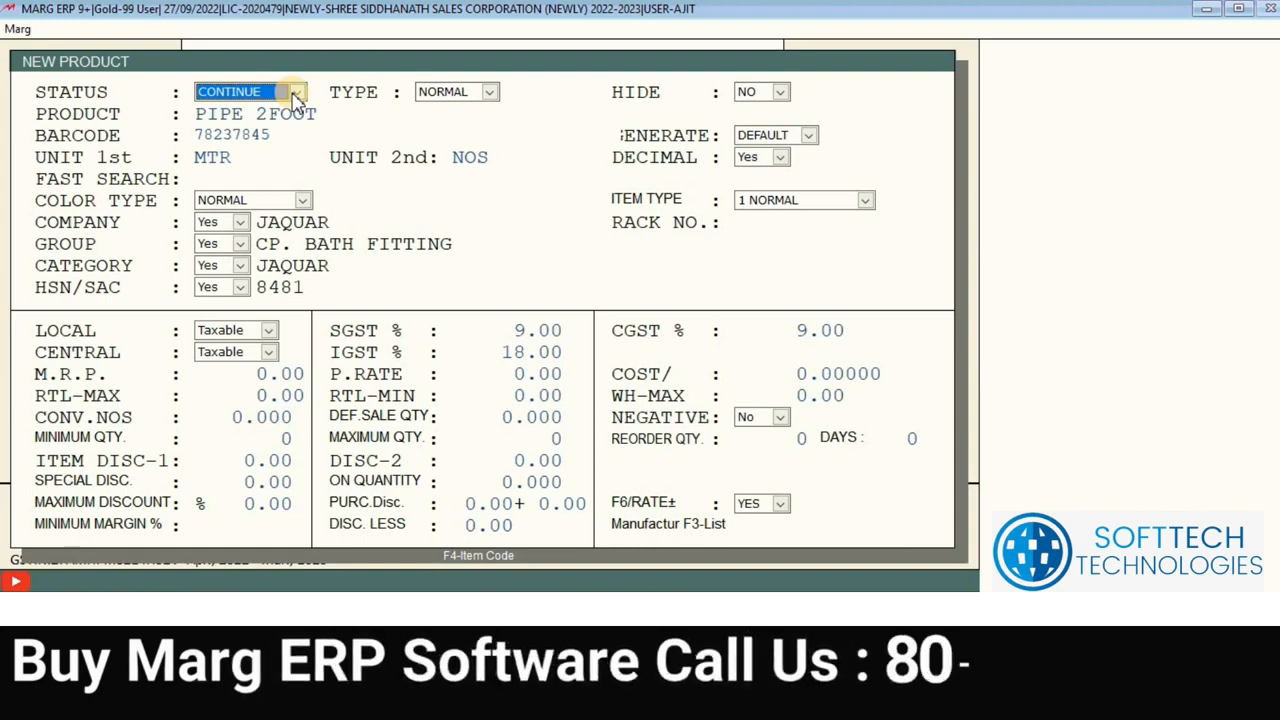
left_click(296, 92)
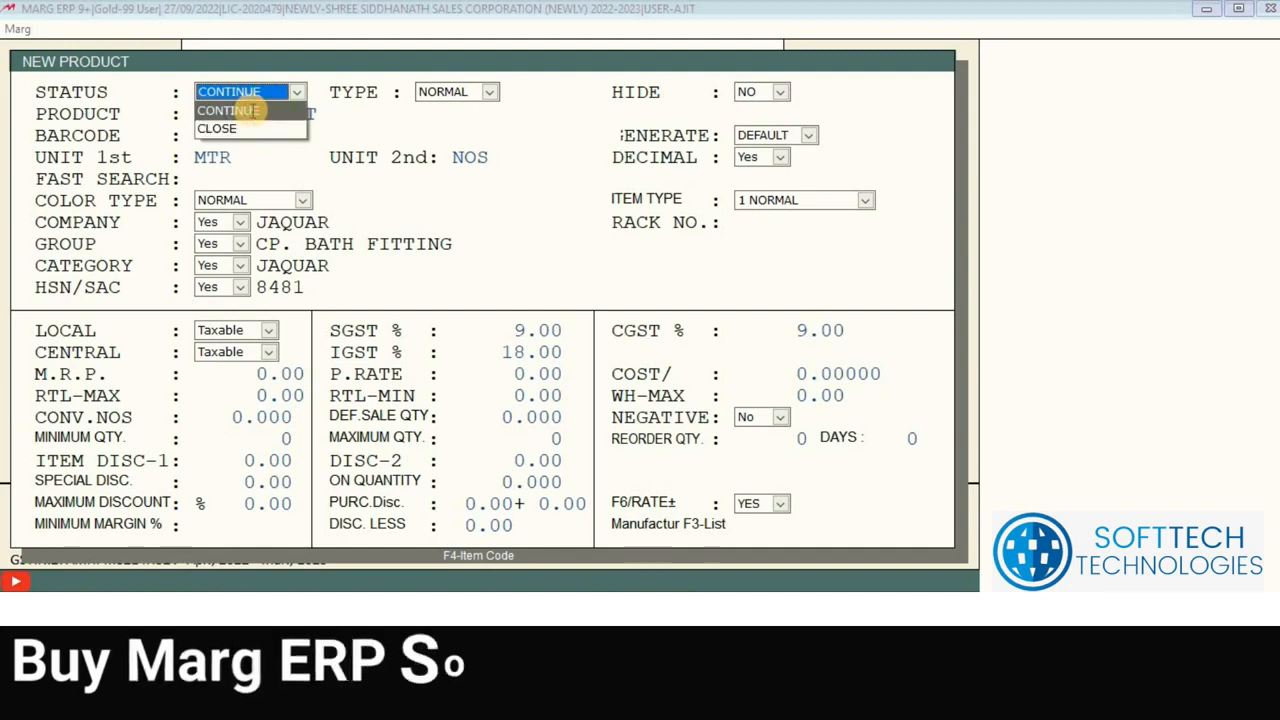
left_click(250, 112)
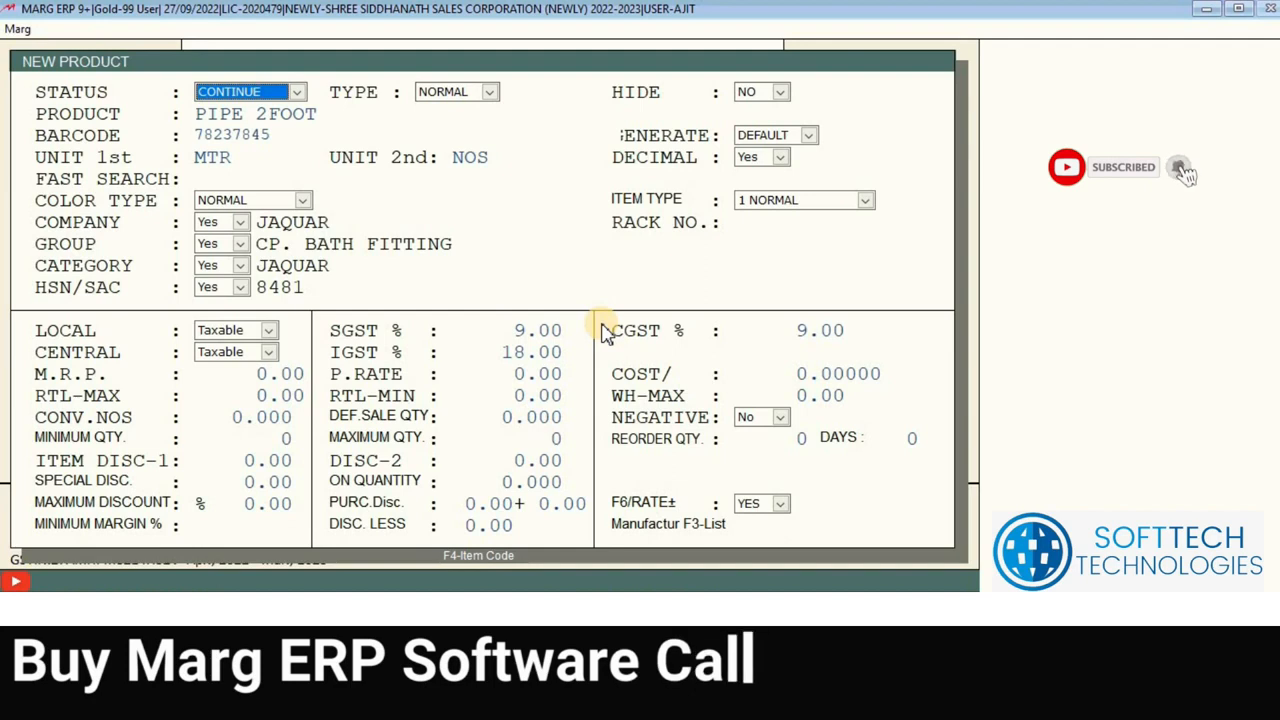
left_click(269, 88)
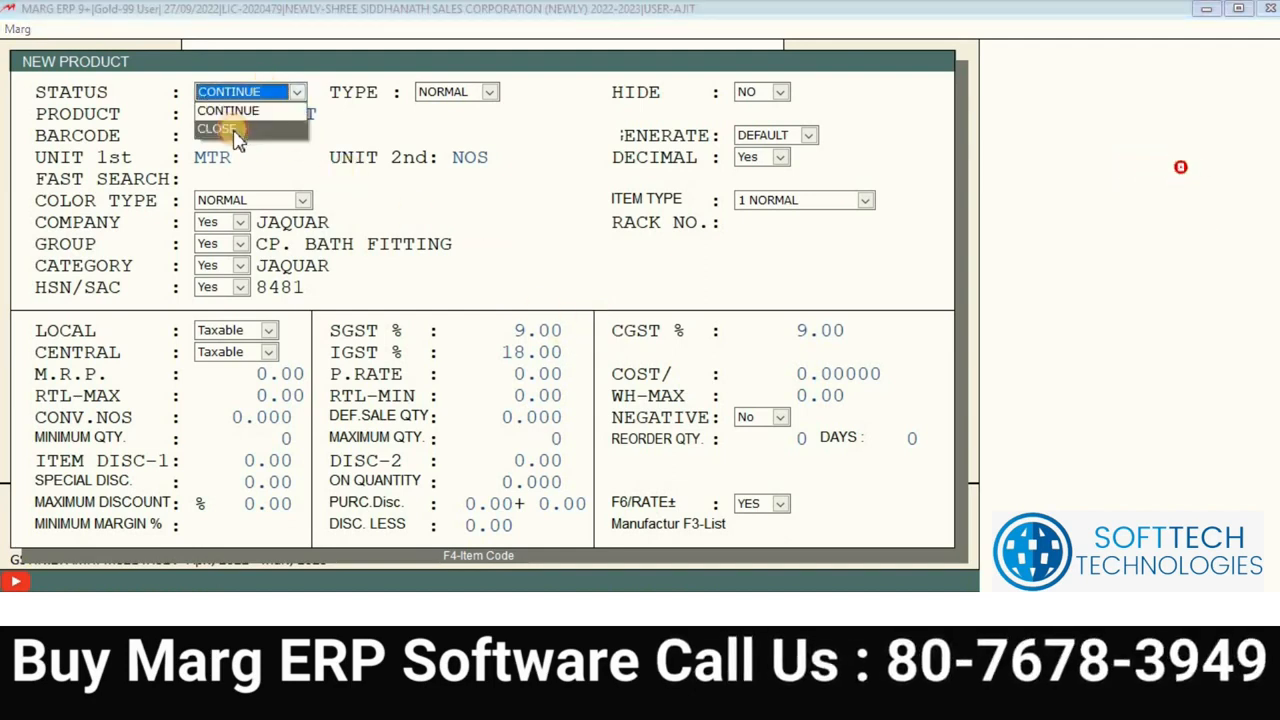
left_click(224, 128)
left_click(238, 99)
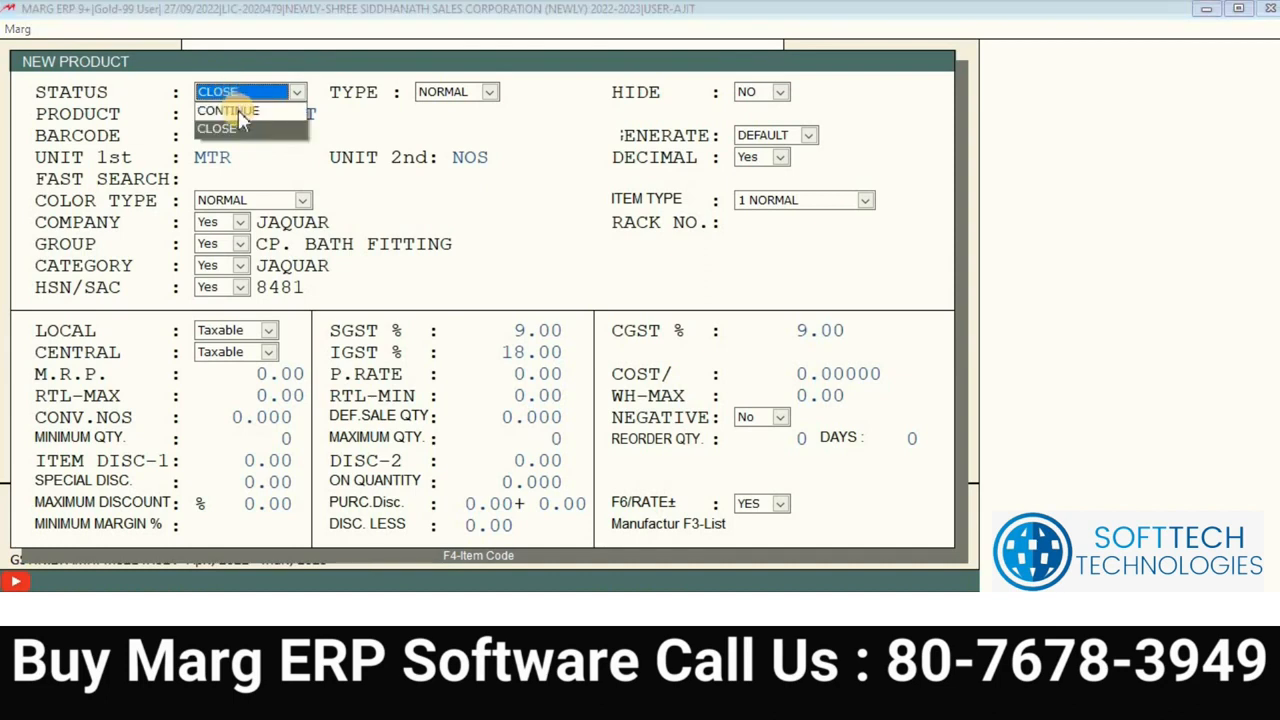
left_click(238, 111)
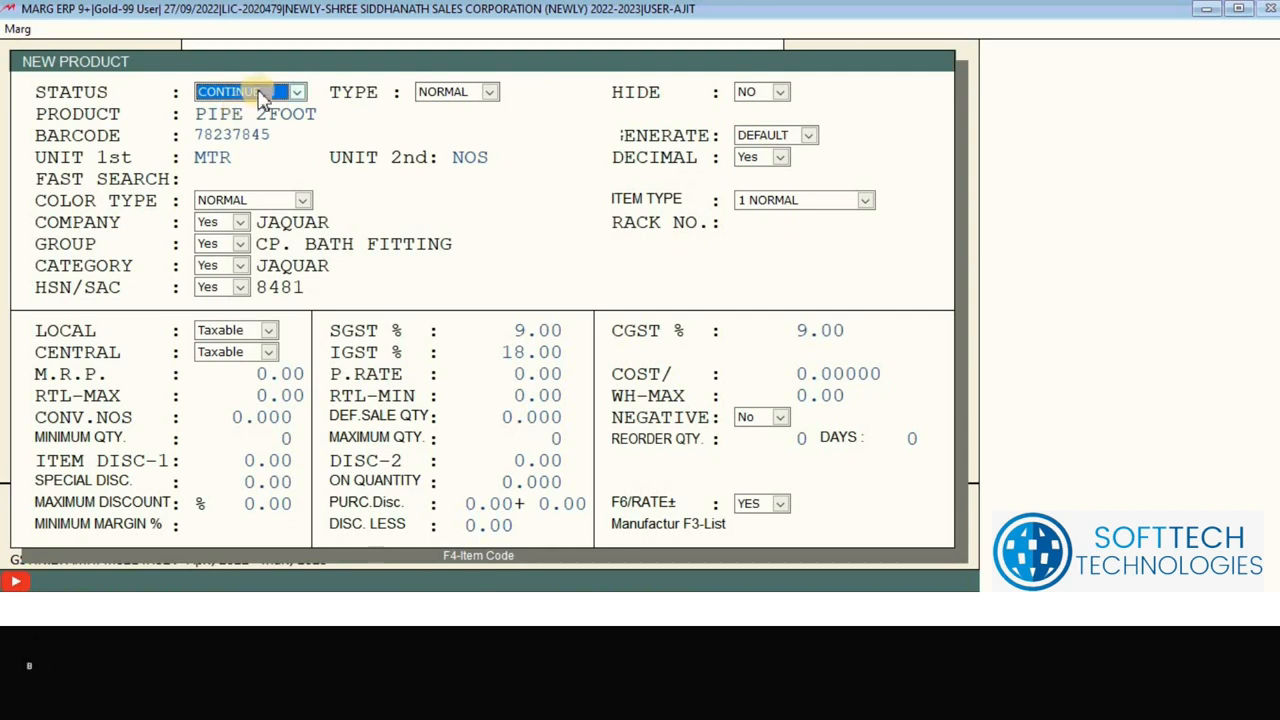
left_click(259, 92)
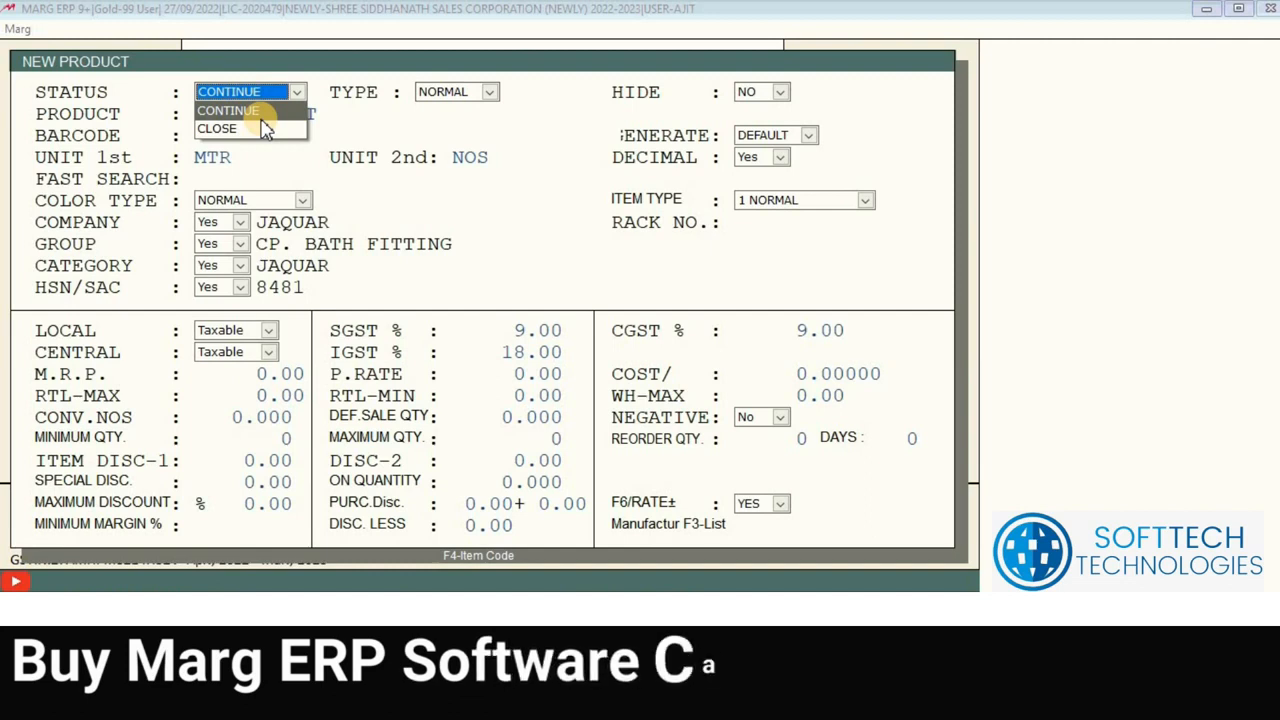
left_click(259, 112)
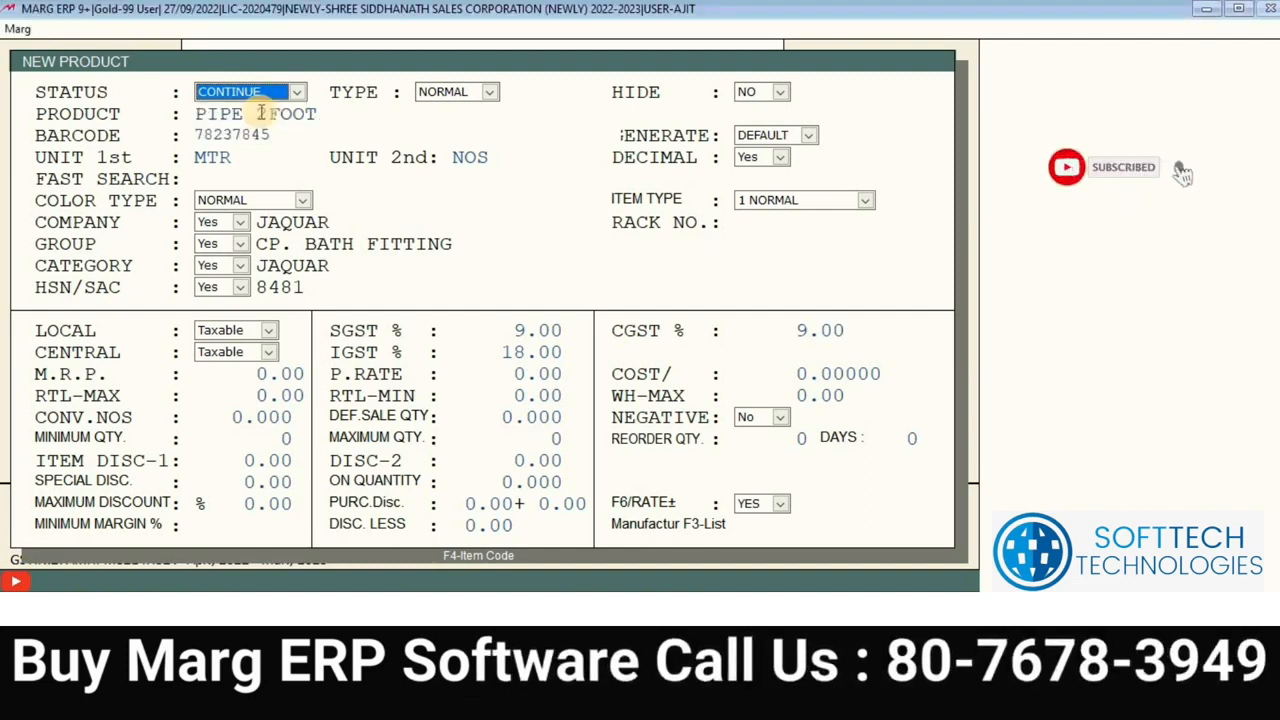
left_click(489, 93)
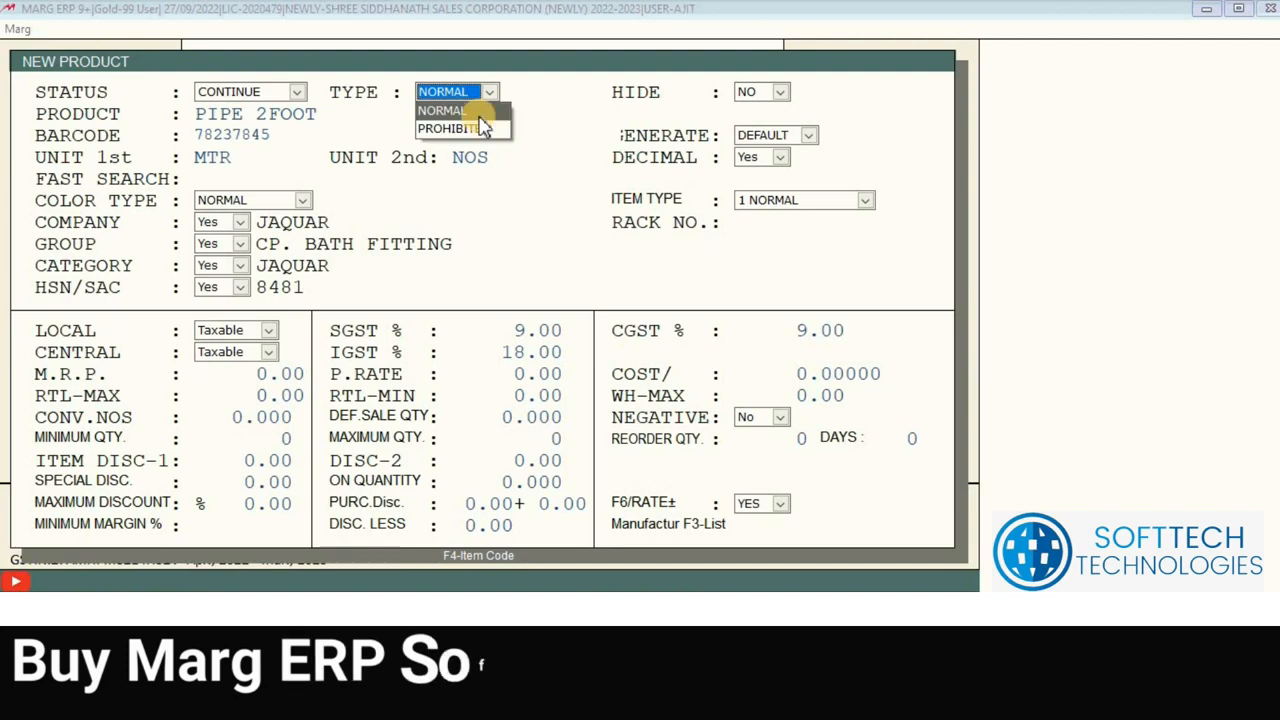
Step: Try PROHIBITED as the product type, then set it back to NORMAL
left_click(480, 117)
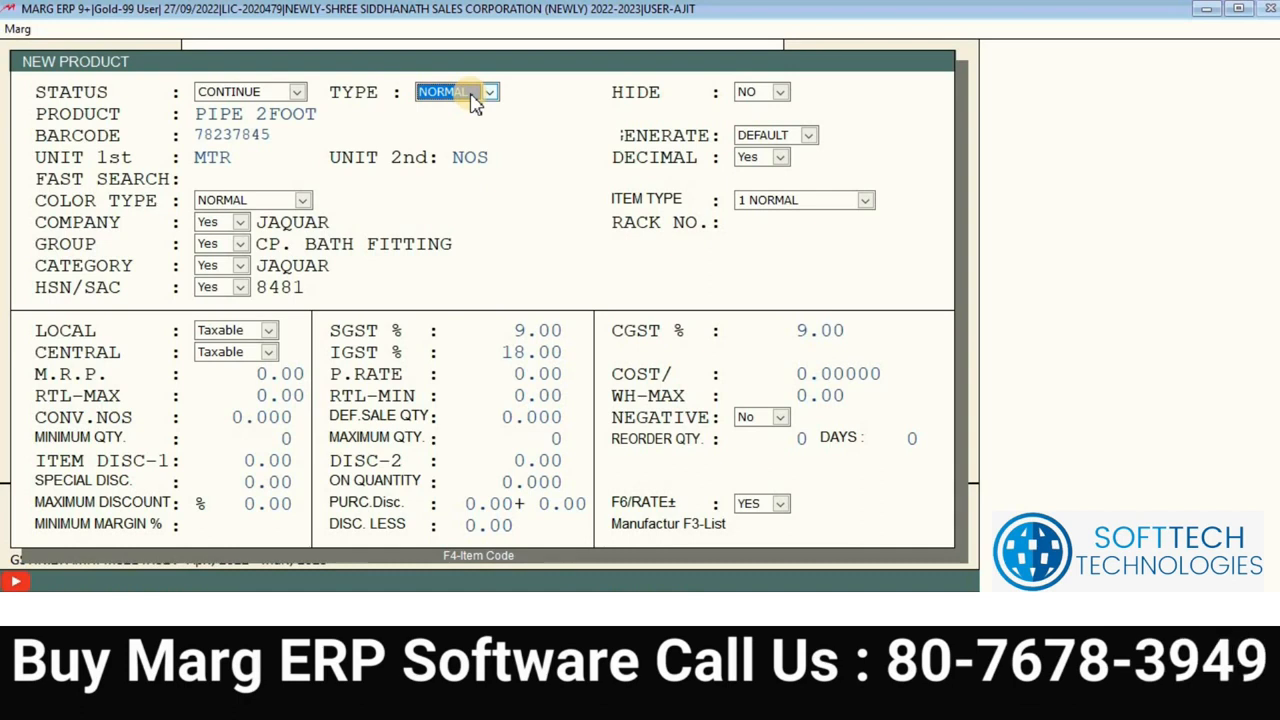
left_click(472, 96)
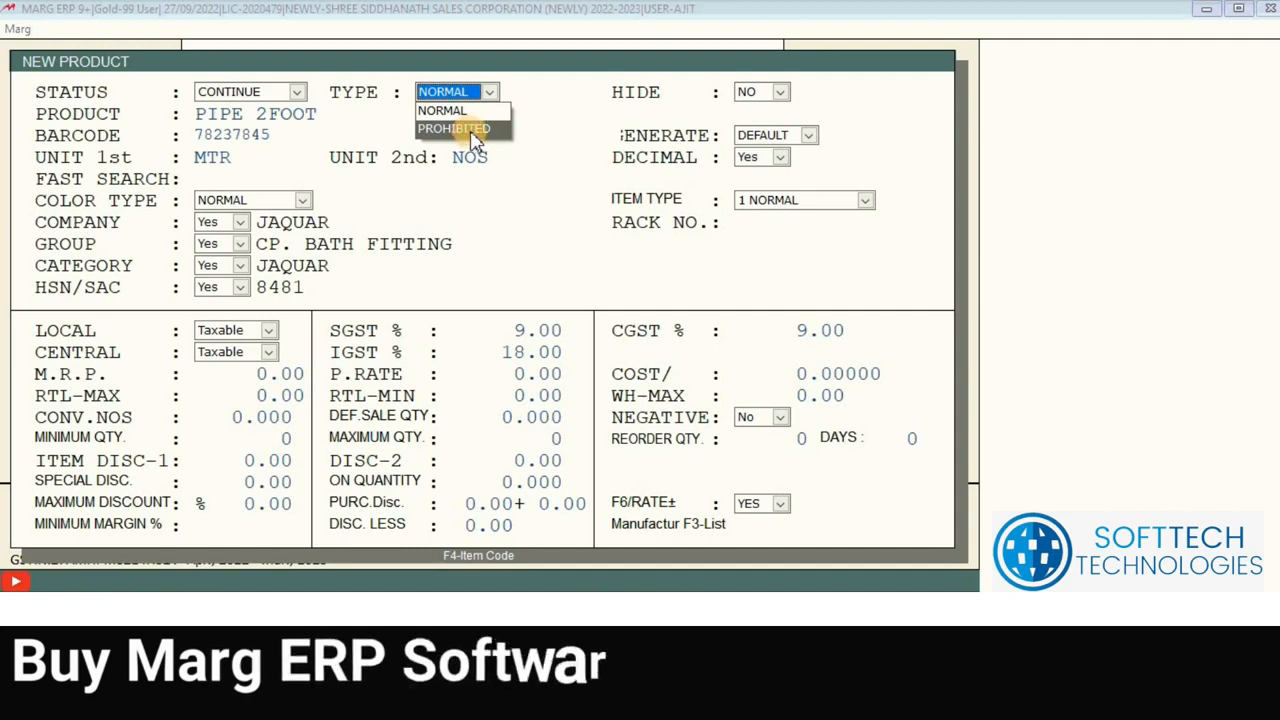
left_click(471, 133)
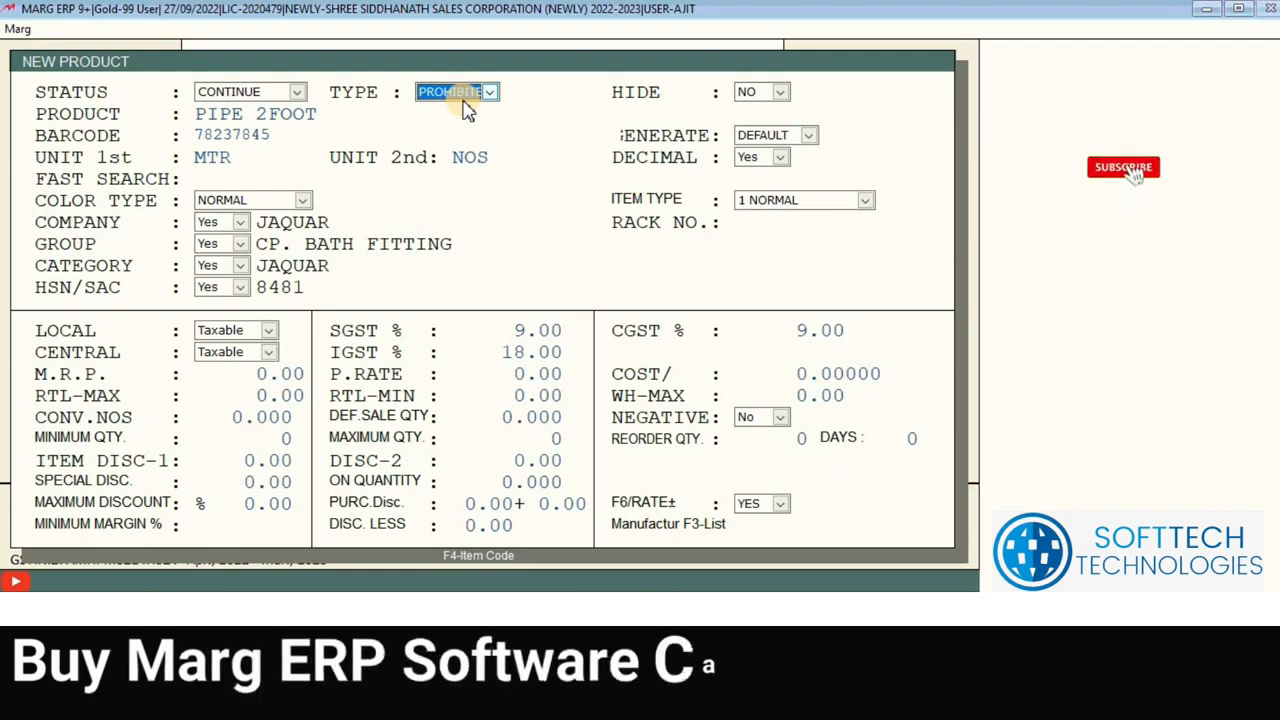
left_click(461, 99)
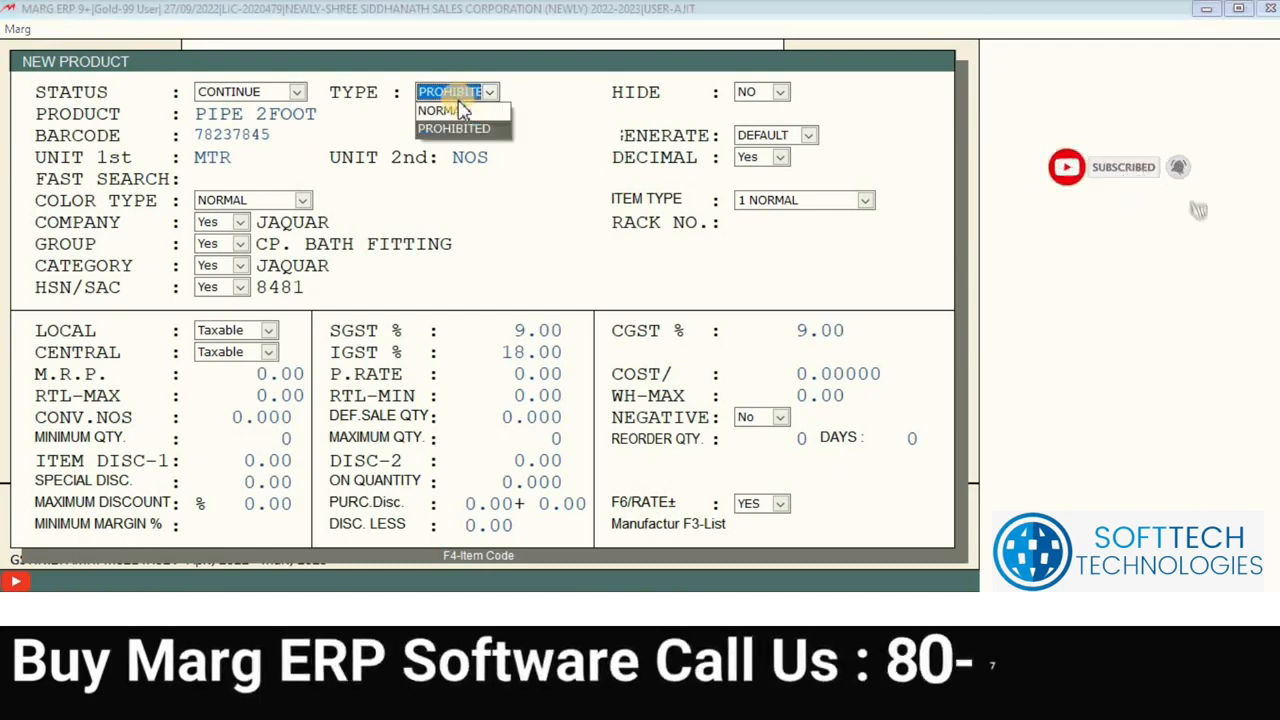
left_click(462, 111)
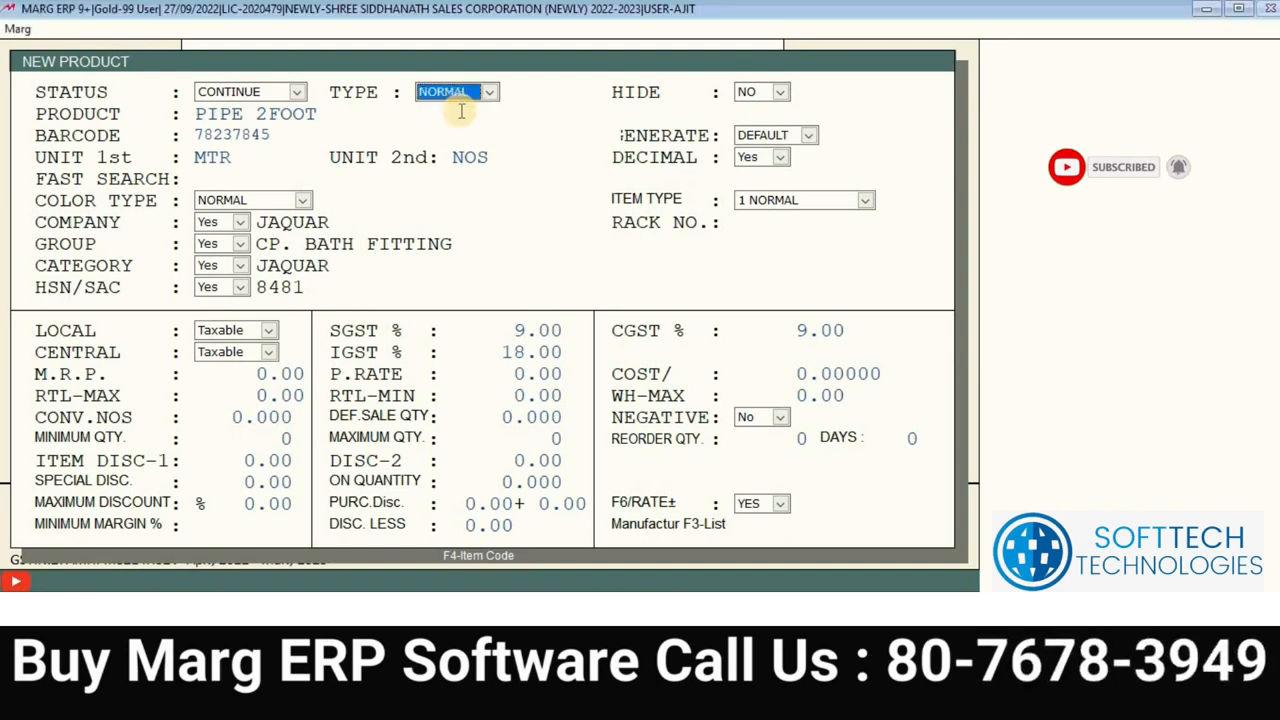
left_click(778, 93)
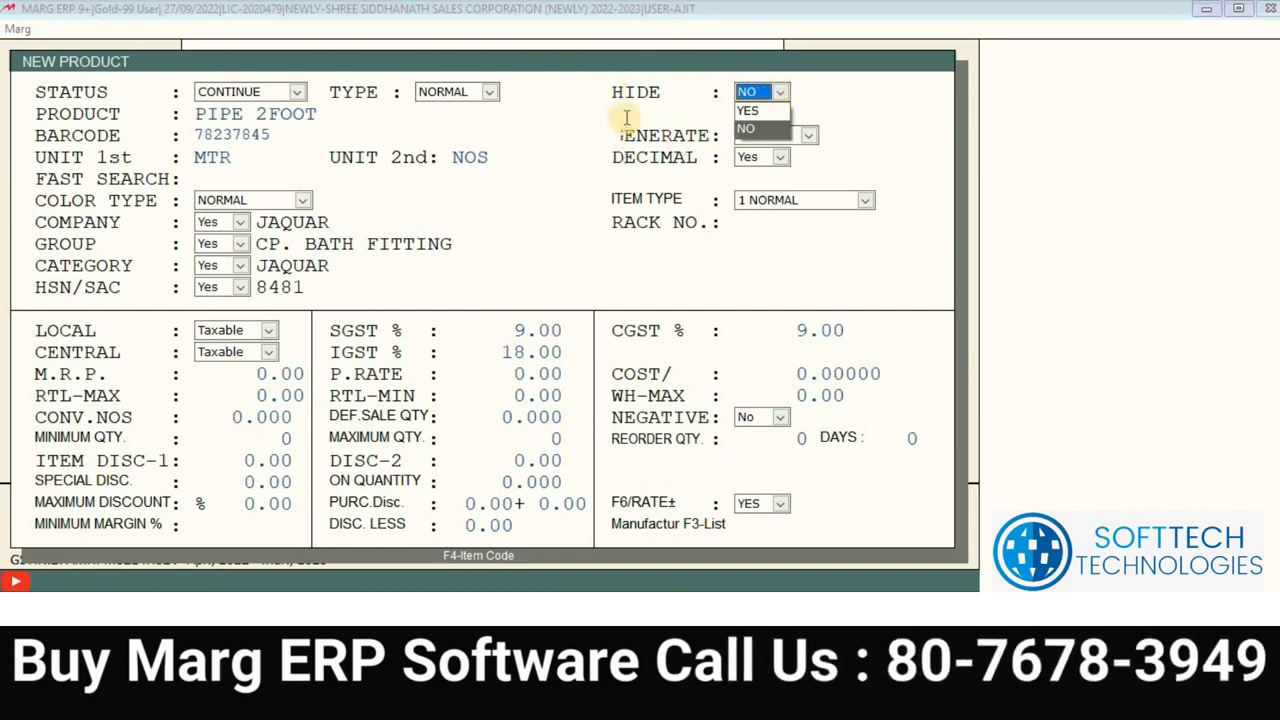
Step: Switch Hide to YES, then back to NO, and return to the product name
left_click(769, 110)
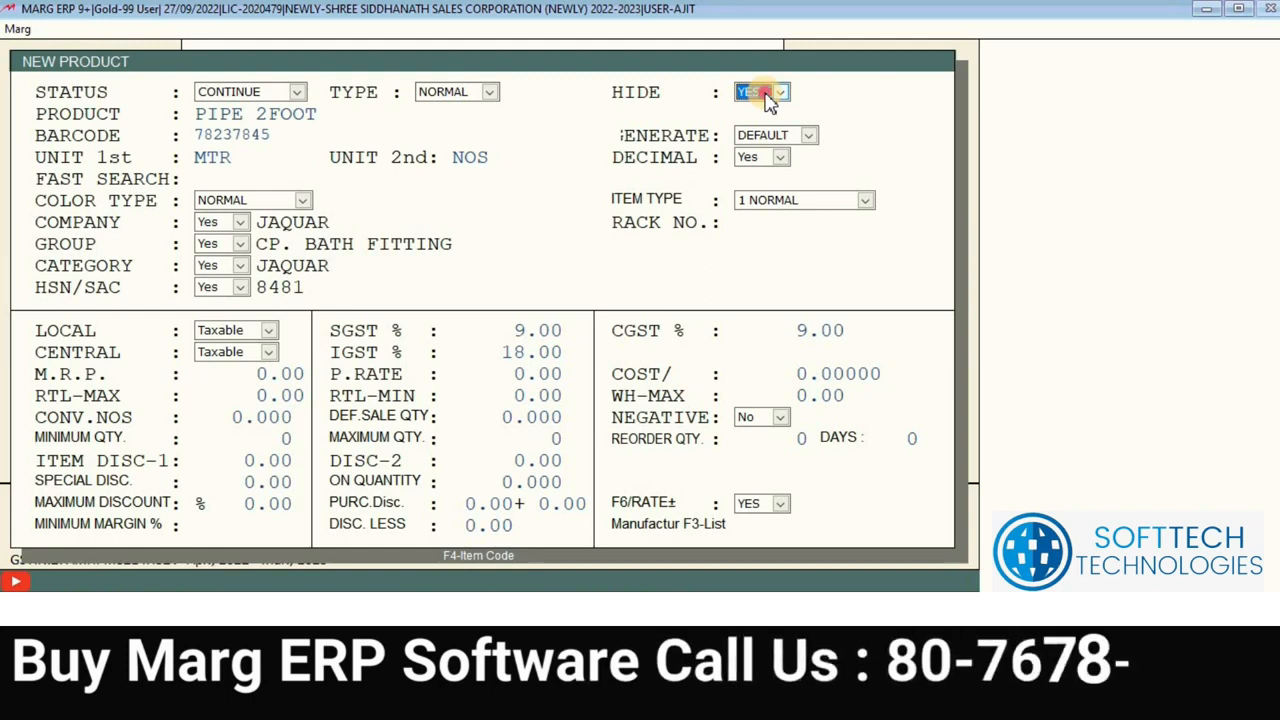
left_click(768, 100)
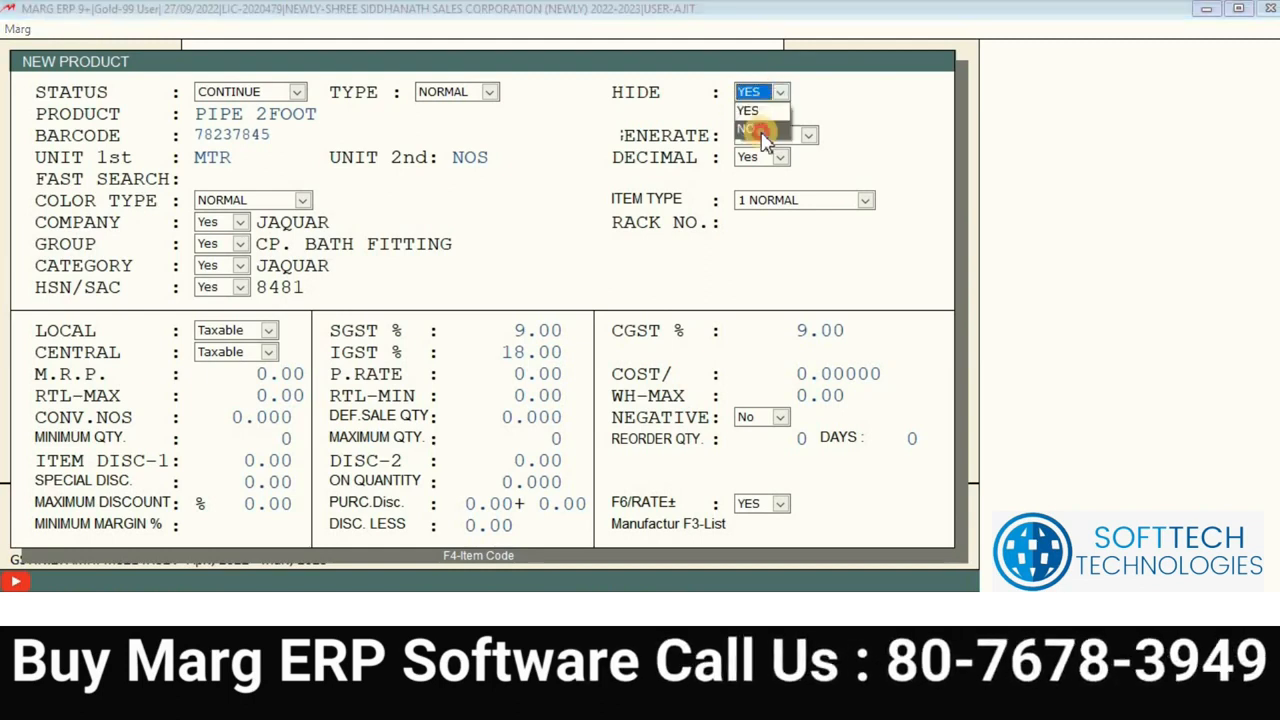
left_click(752, 129)
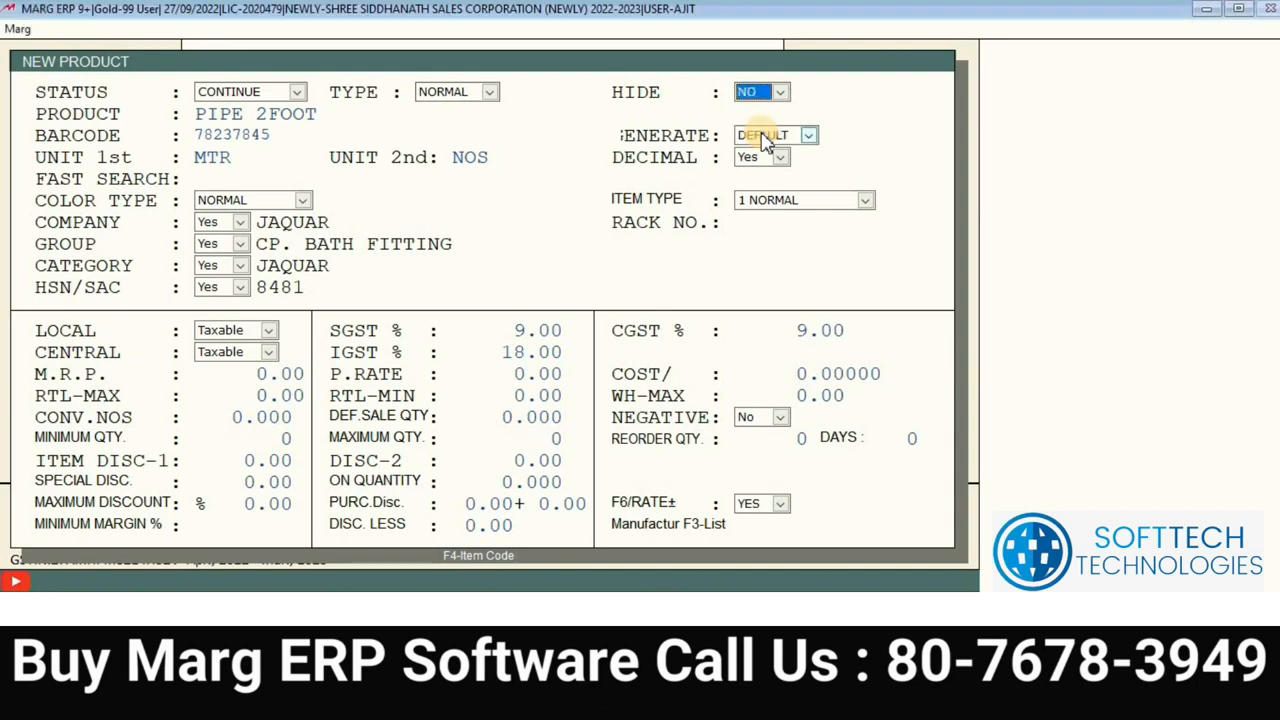
key("Return")
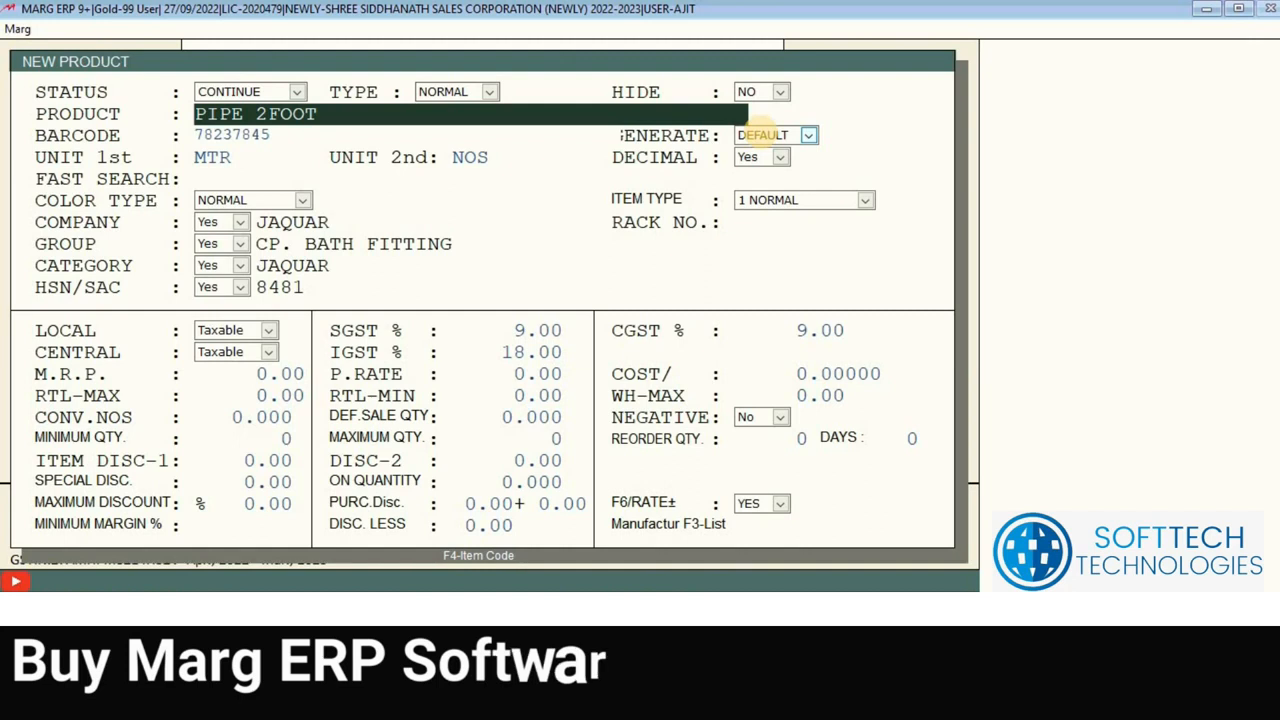
key("Right")
key("Right")
key("Right")
key("Right")
key("Right")
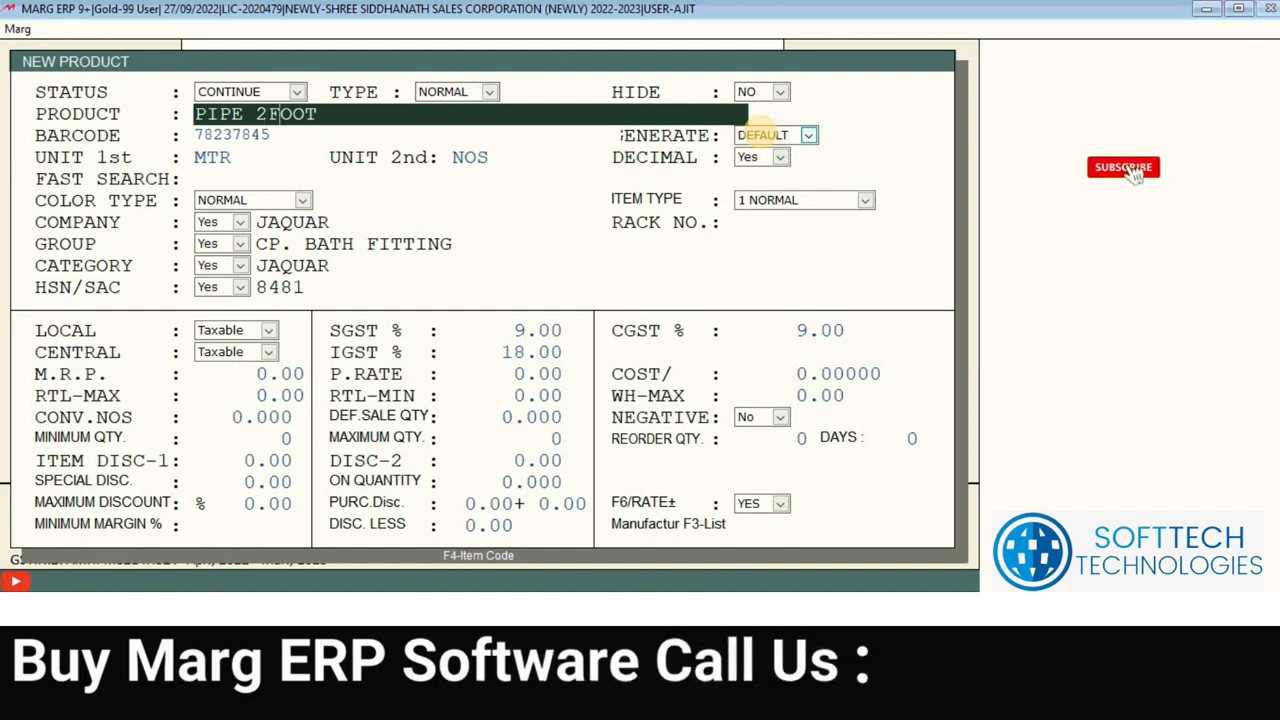
key("Right")
key("Right")
key("Right")
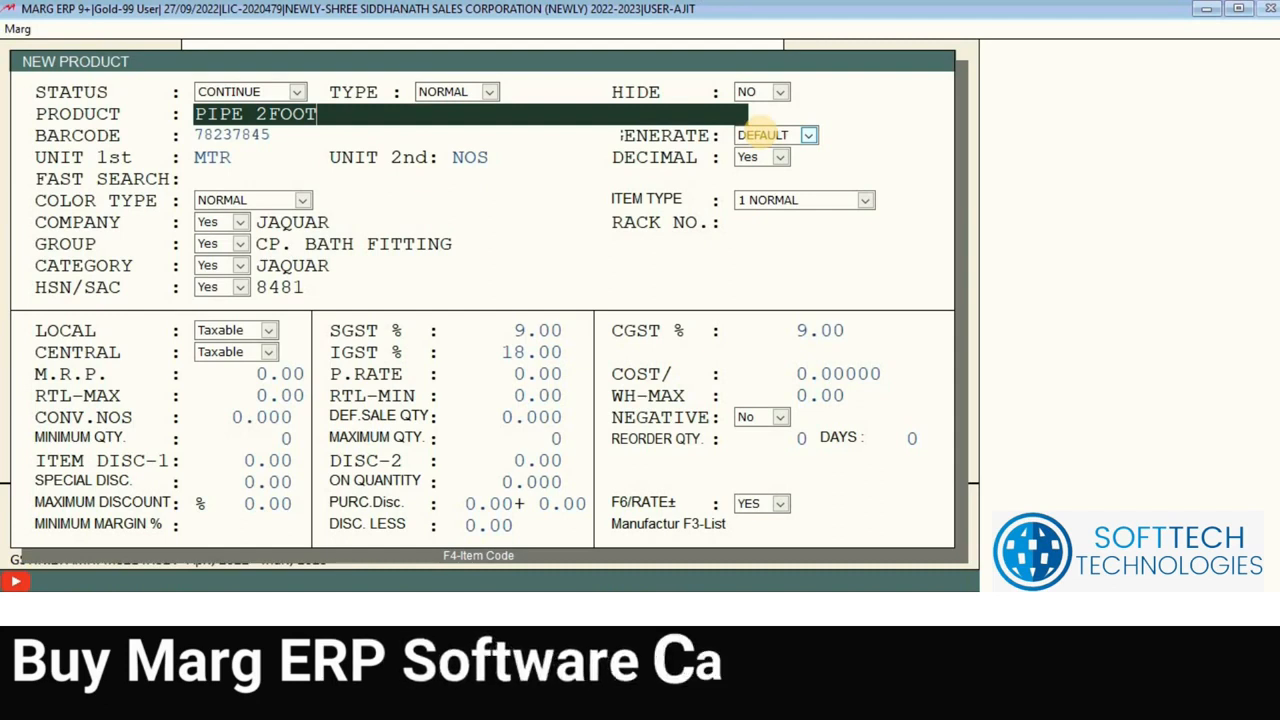
key("Return")
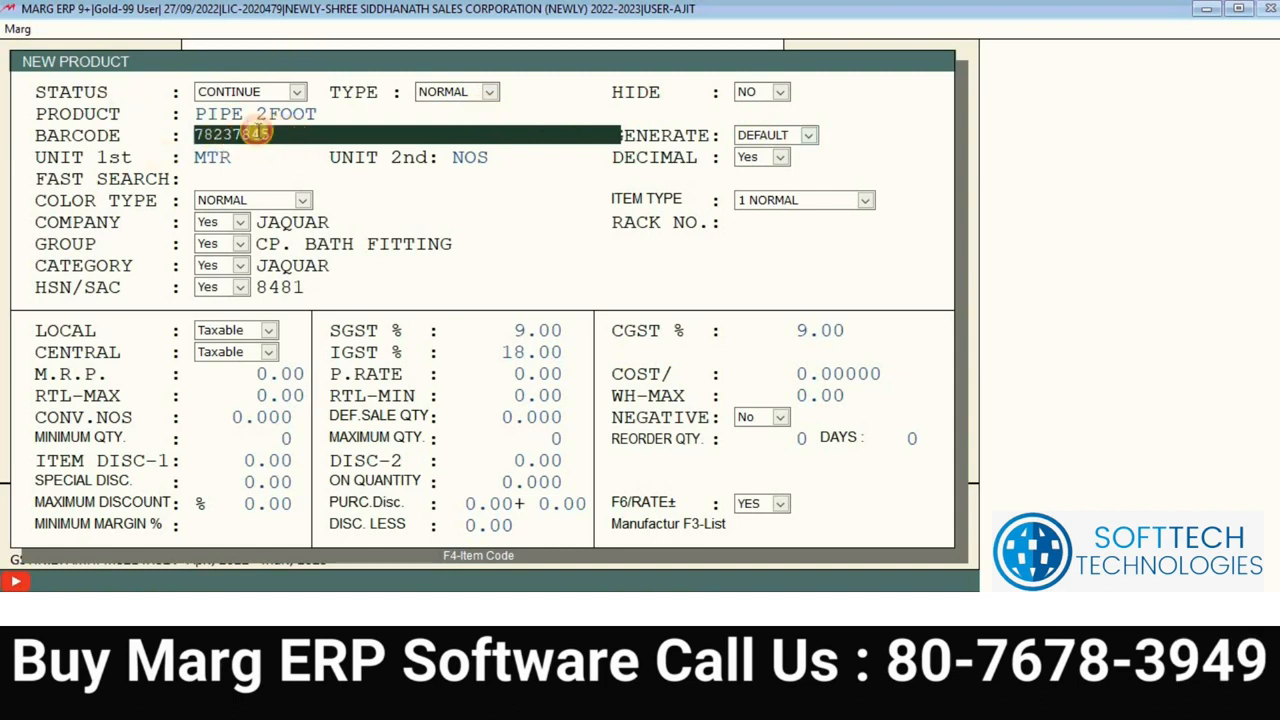
double_click(199, 135)
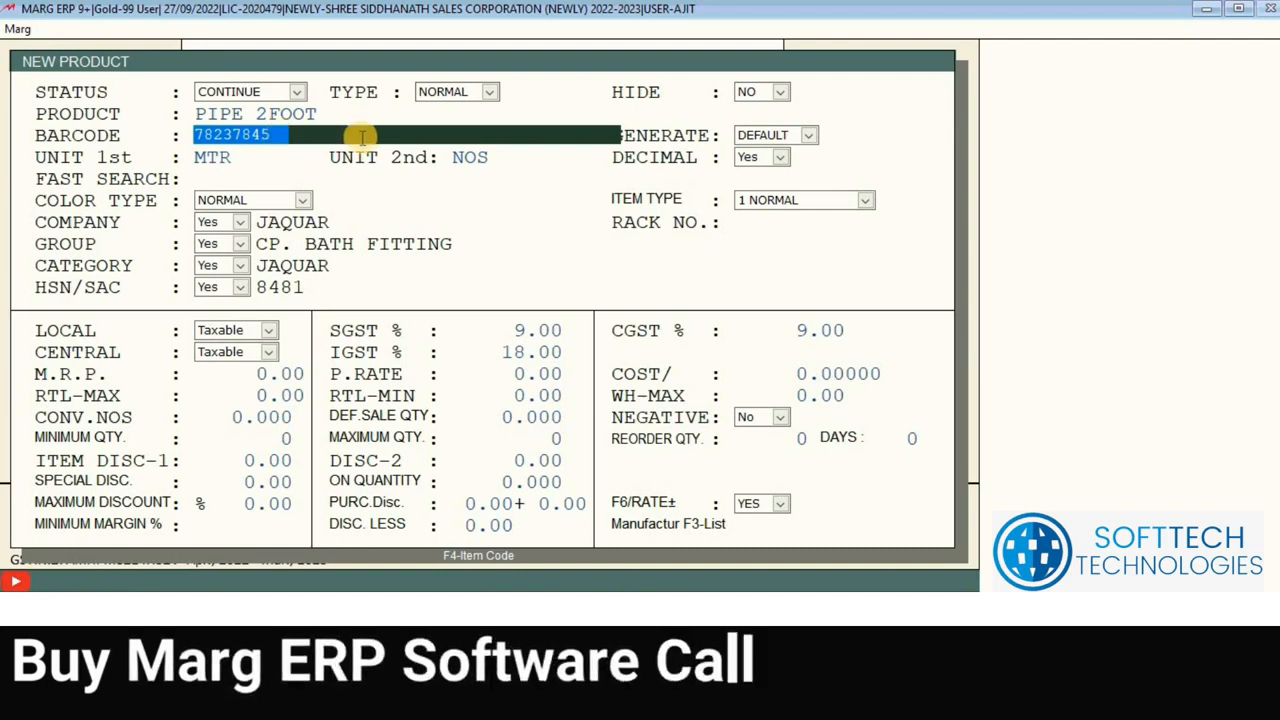
key("Return")
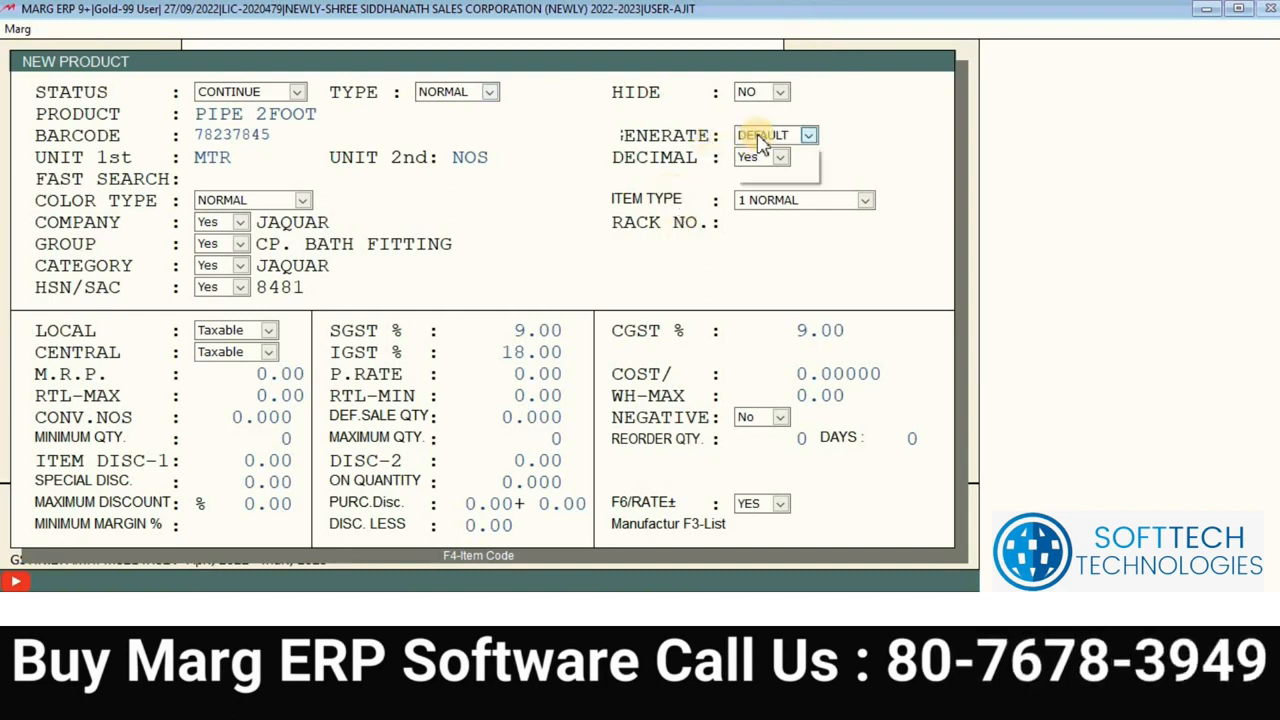
key("Return")
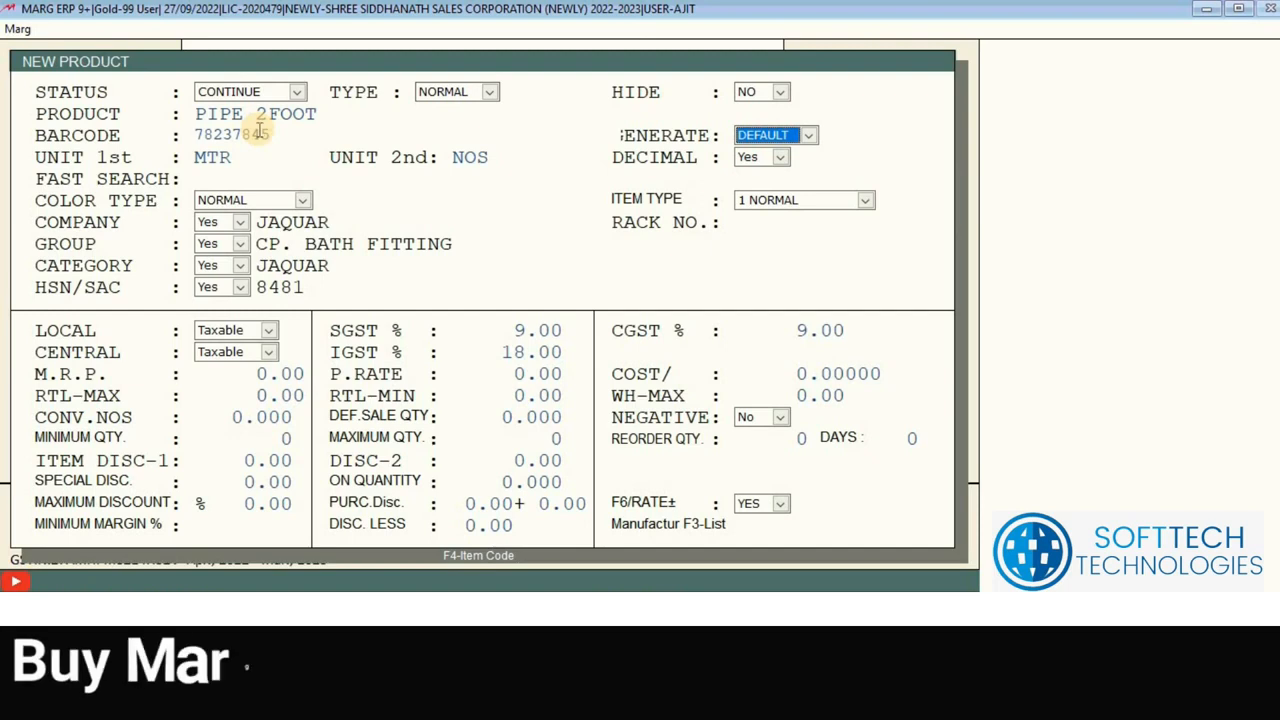
left_click(808, 136)
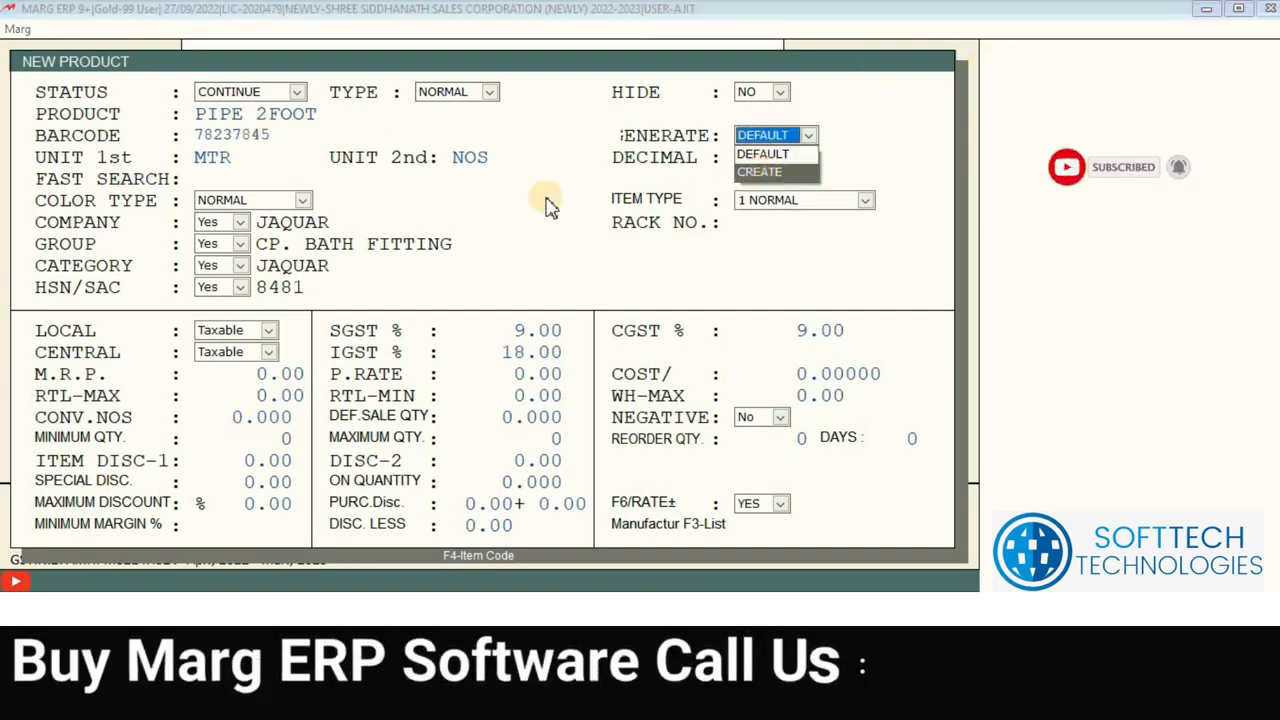
key("Return")
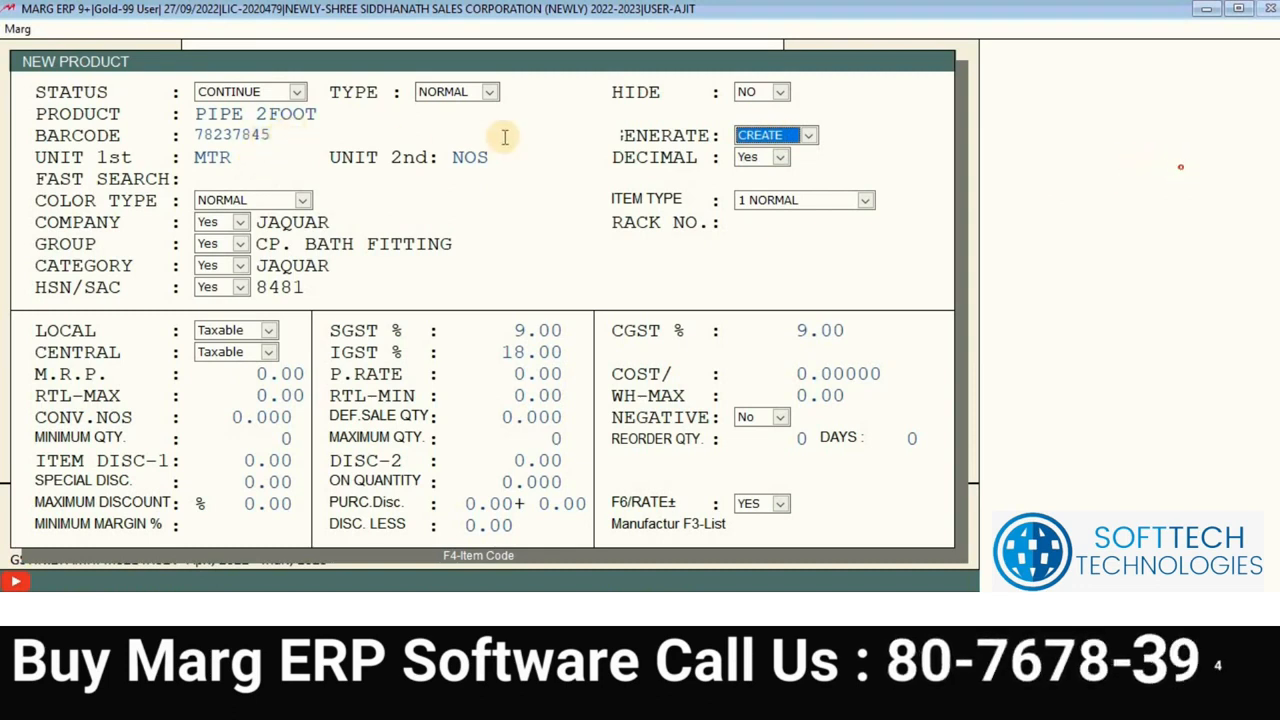
left_click(766, 145)
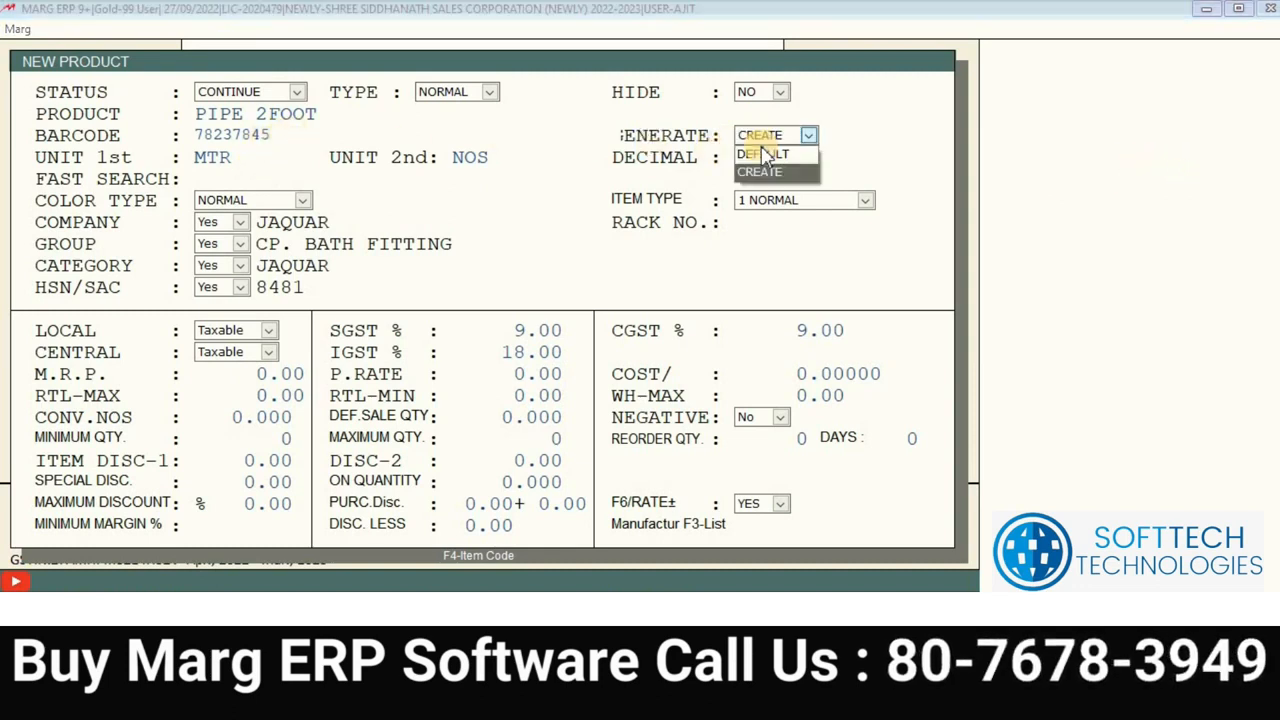
left_click(764, 155)
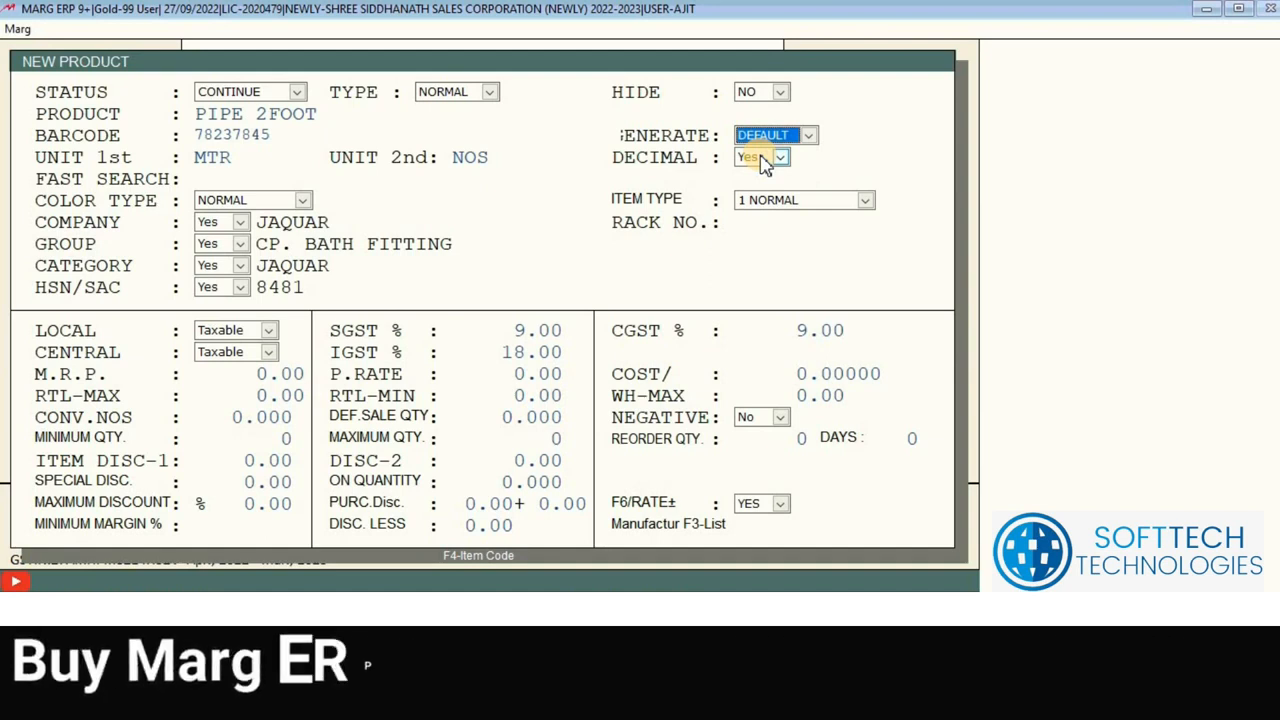
key("Return")
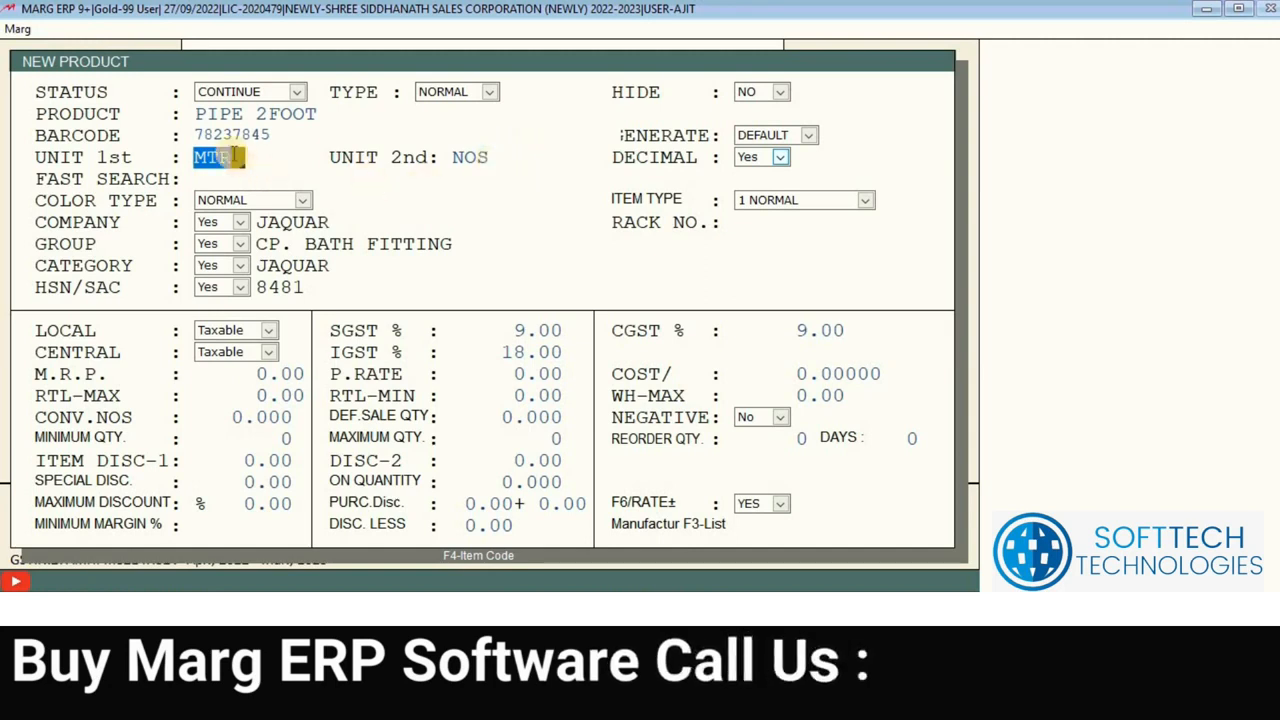
left_click(482, 156)
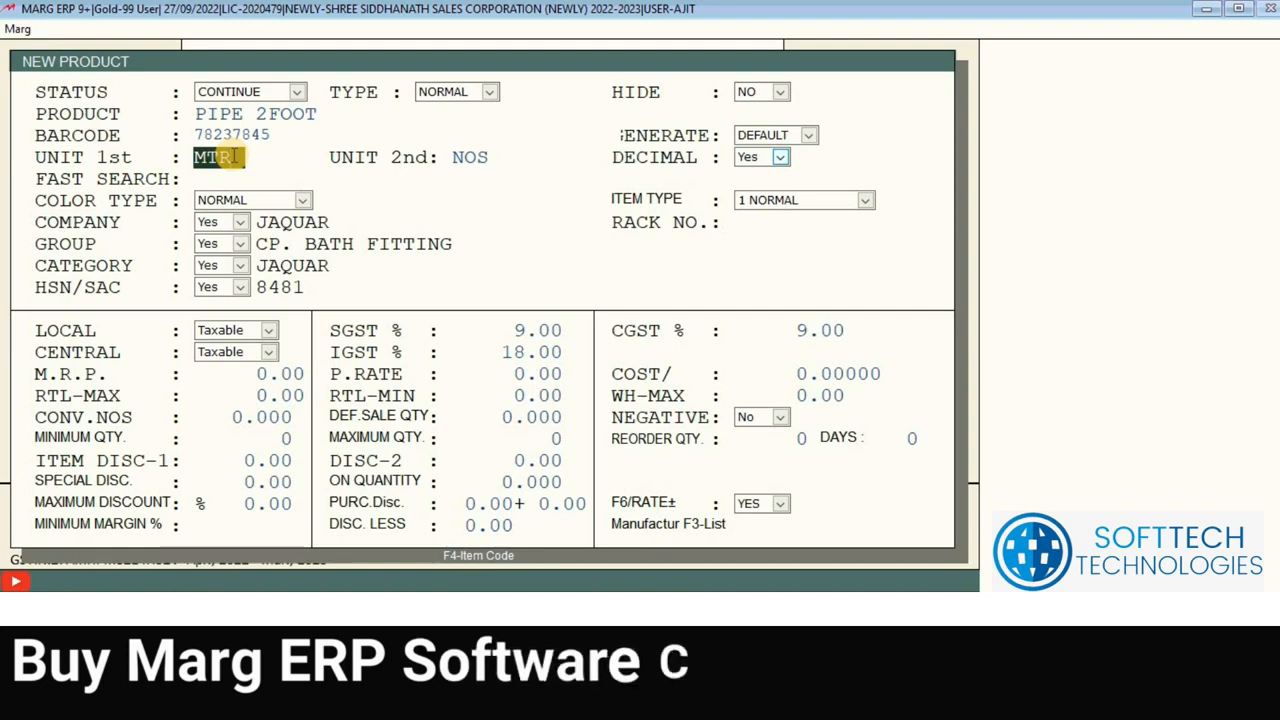
left_click(488, 158)
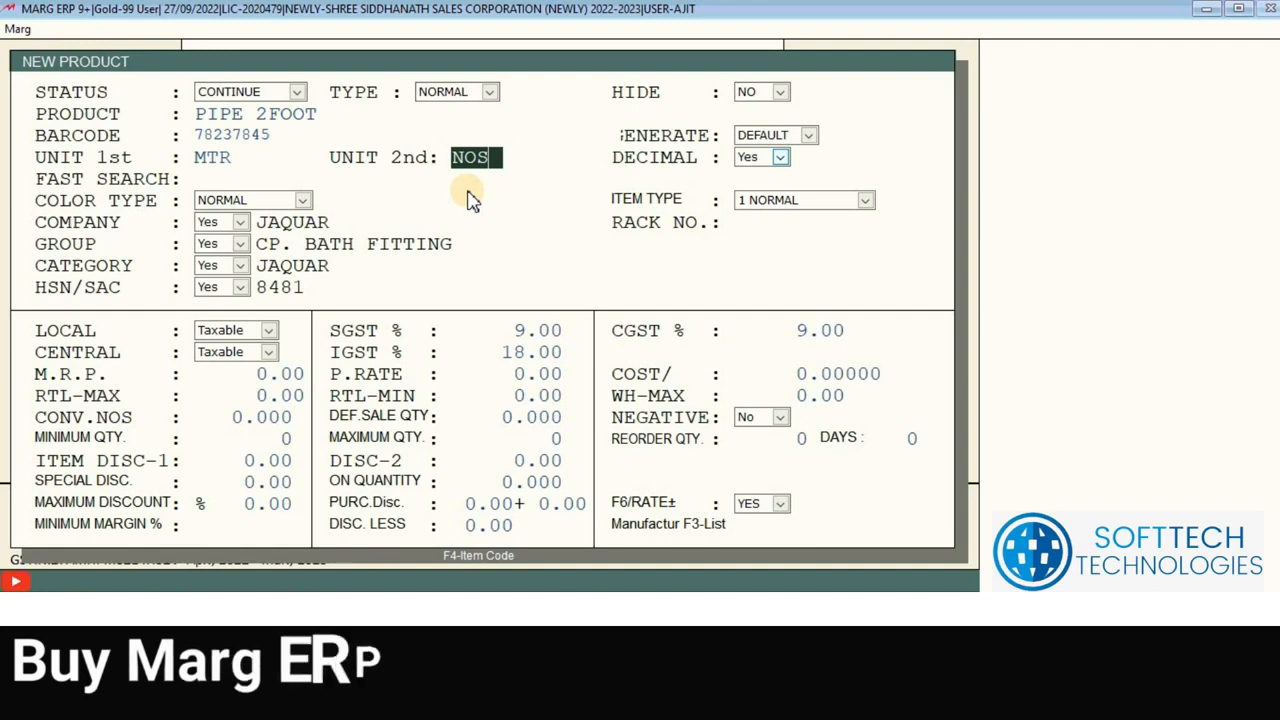
left_click(216, 158)
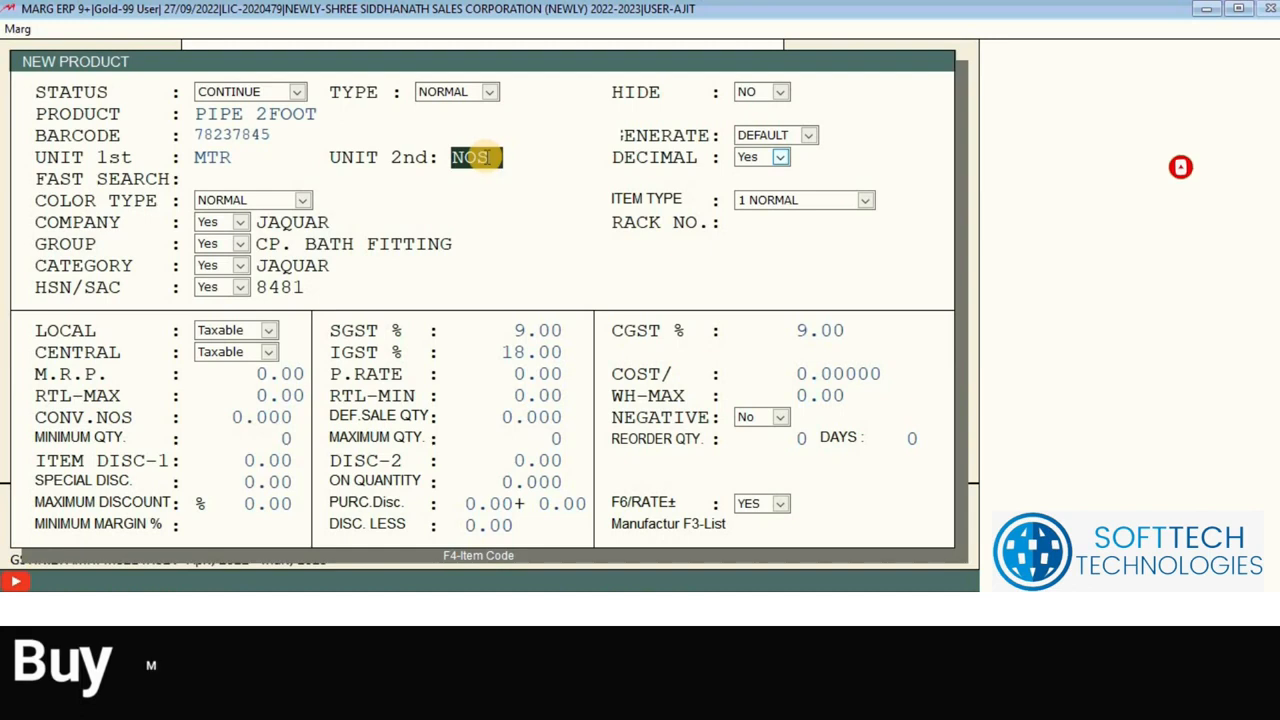
left_click(236, 157)
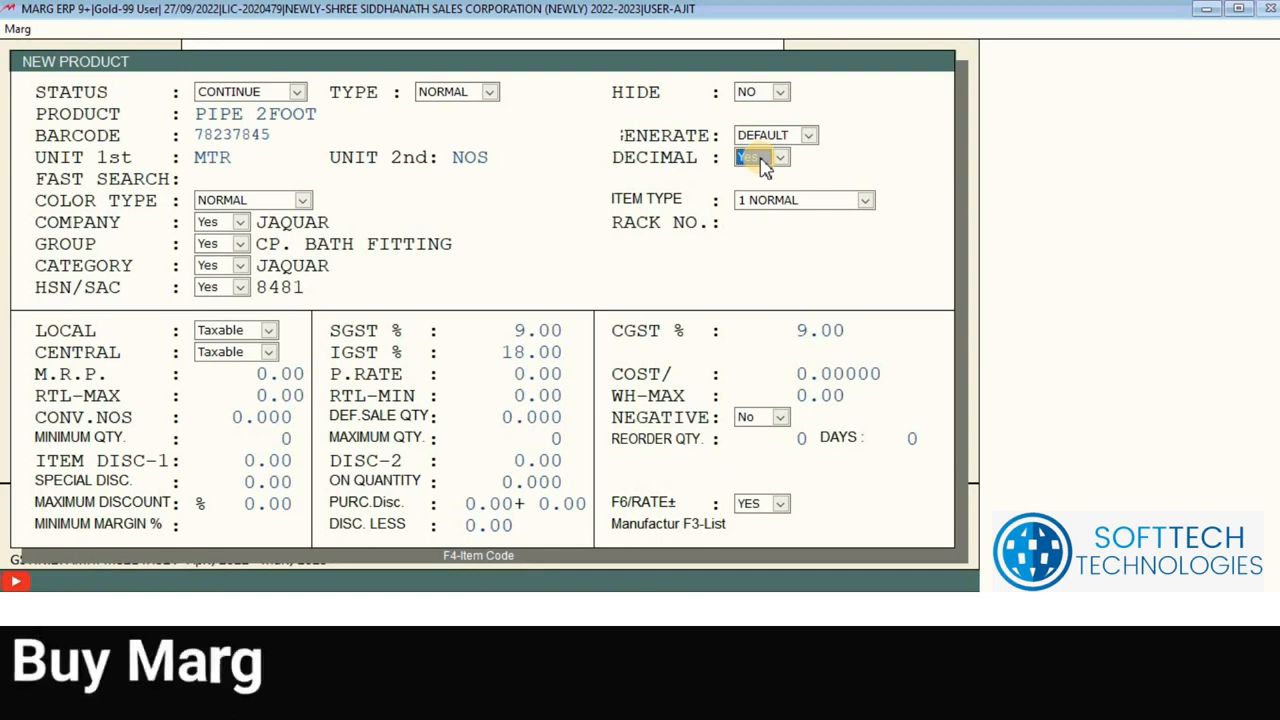
Step: Switch Decimal to No, then back to Yes to allow decimal quantities
left_click(760, 164)
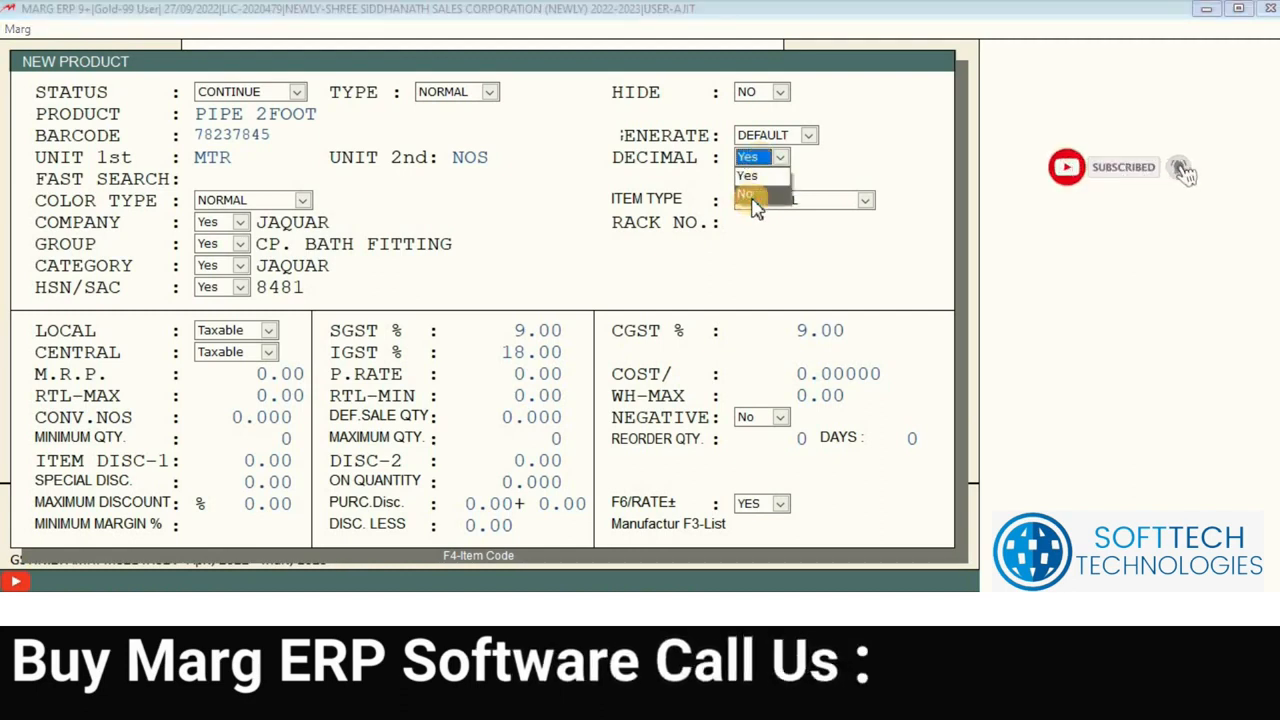
left_click(755, 203)
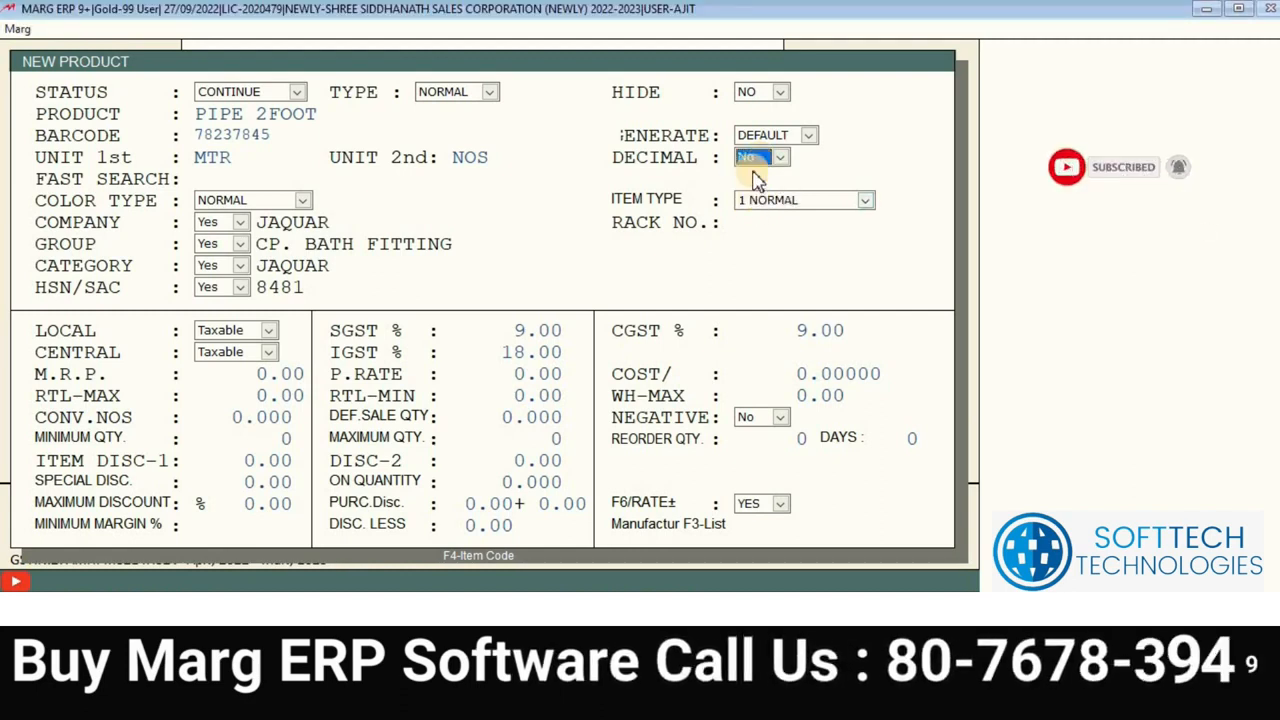
left_click(760, 163)
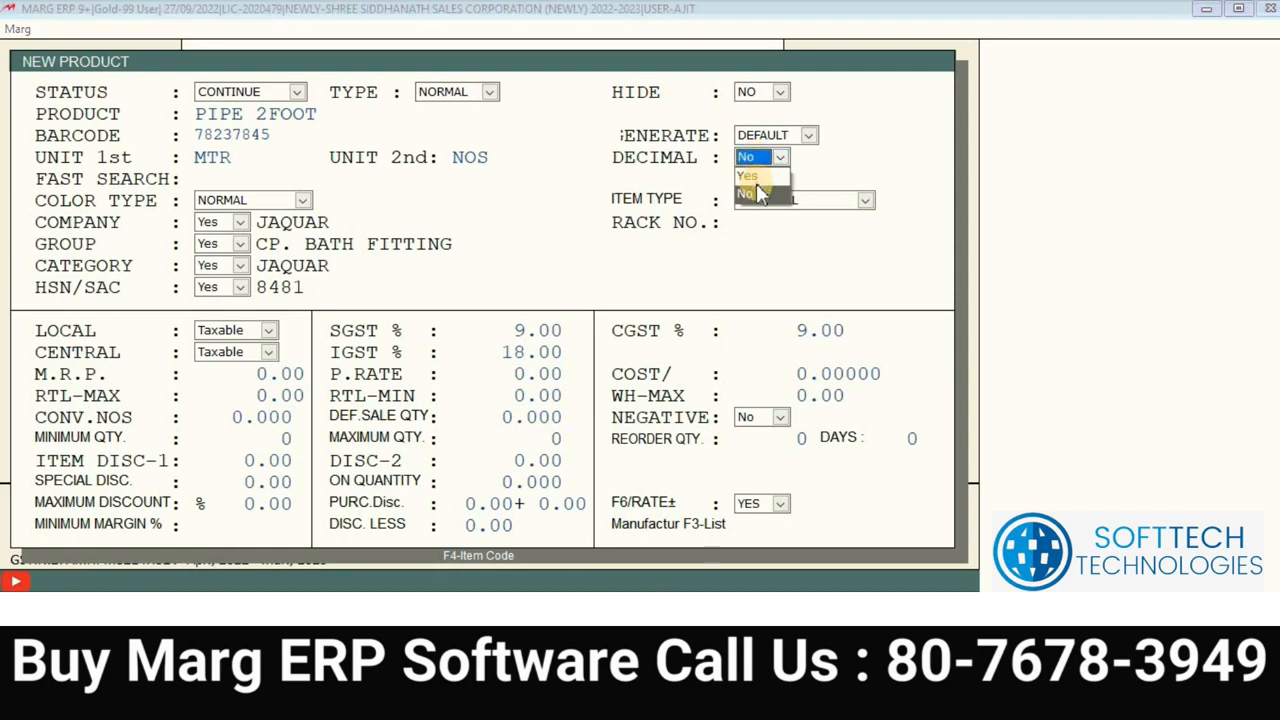
left_click(755, 177)
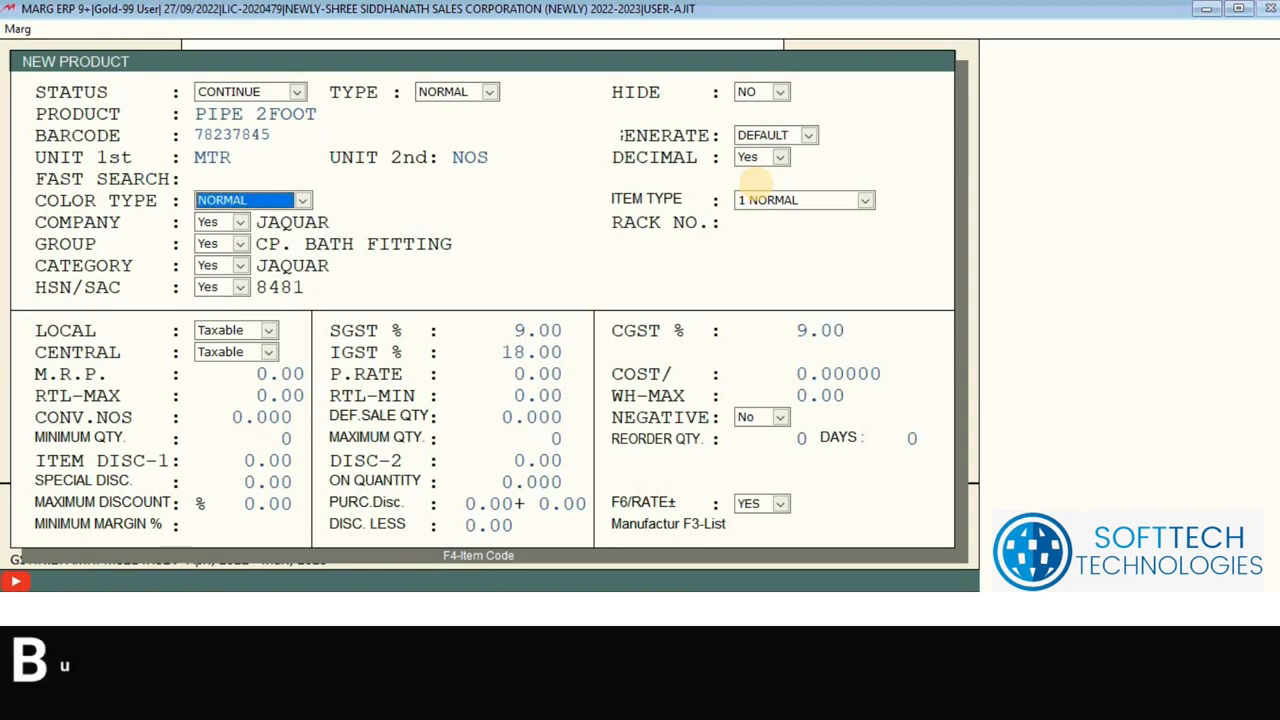
key("Up")
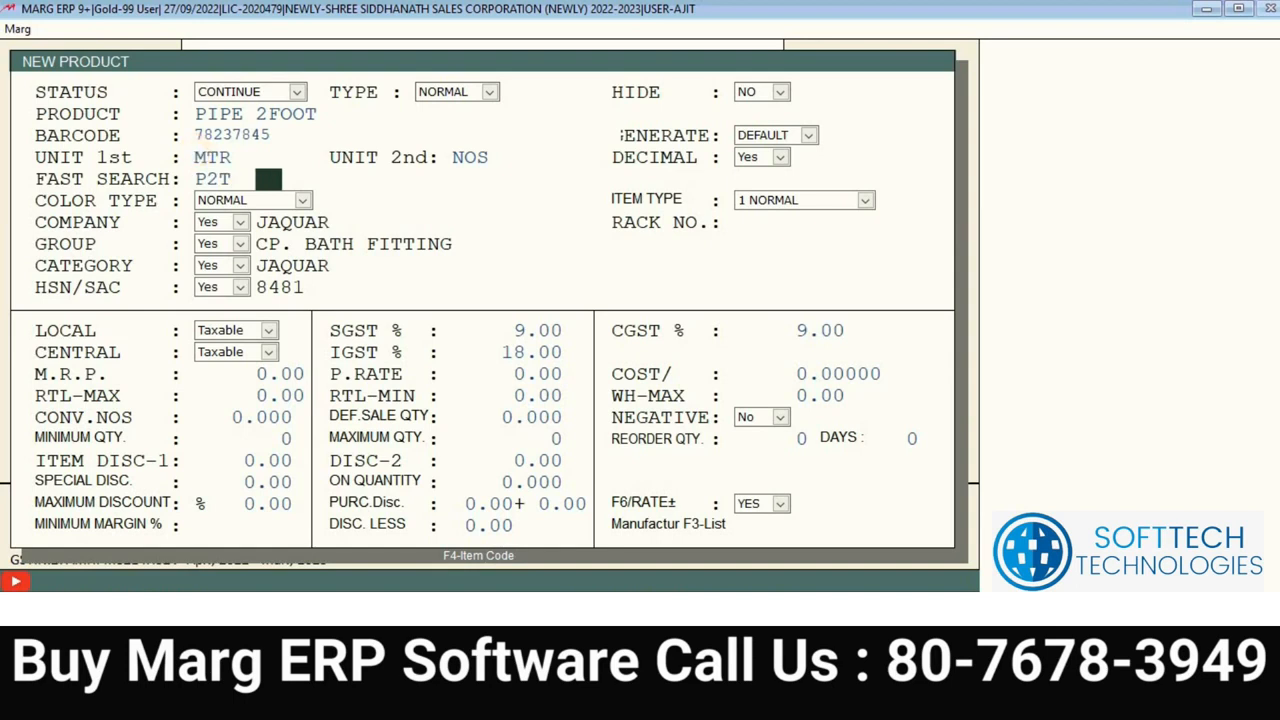
left_click(203, 113)
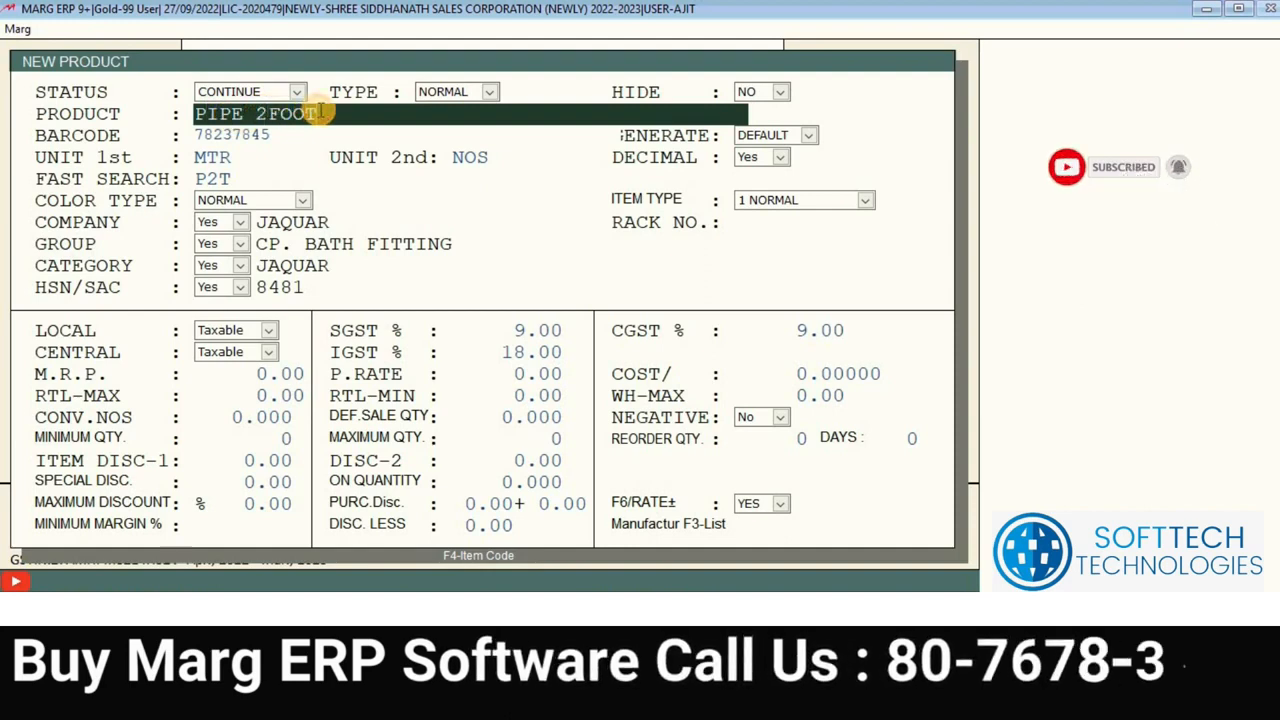
left_click(224, 178)
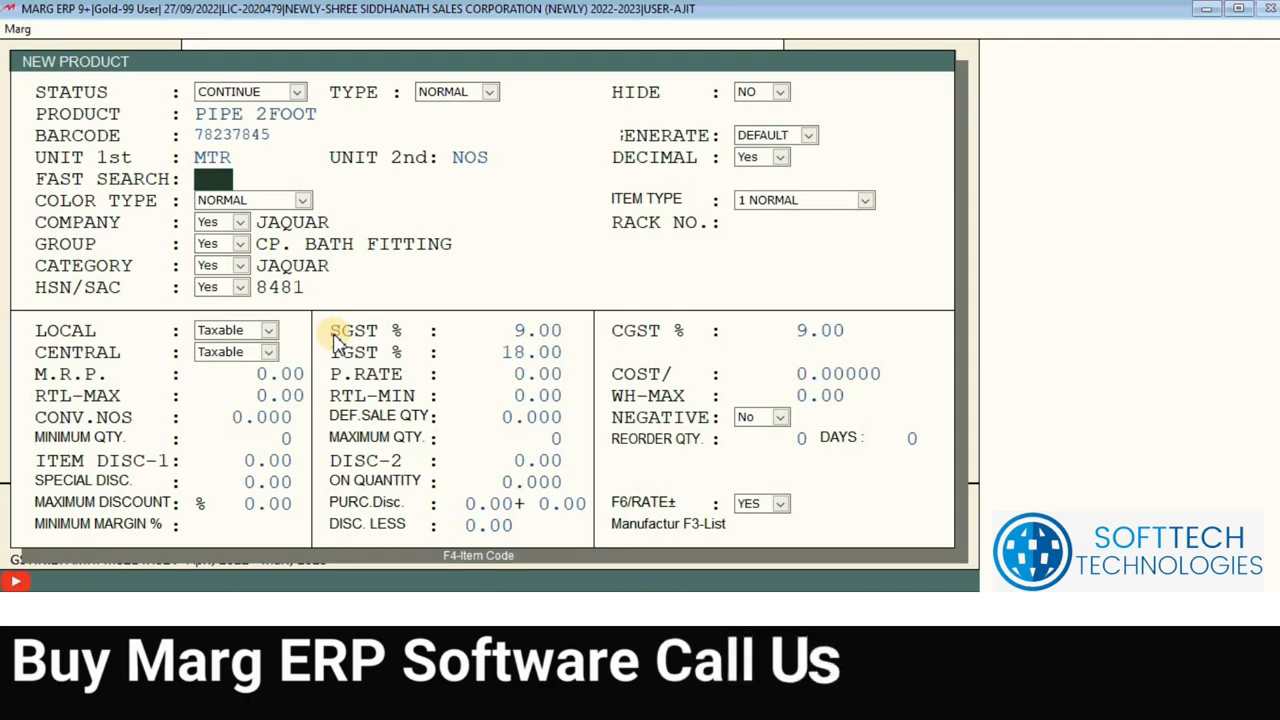
Step: Try the NORMAL and RED colour types, returning to NORMAL
key("Return")
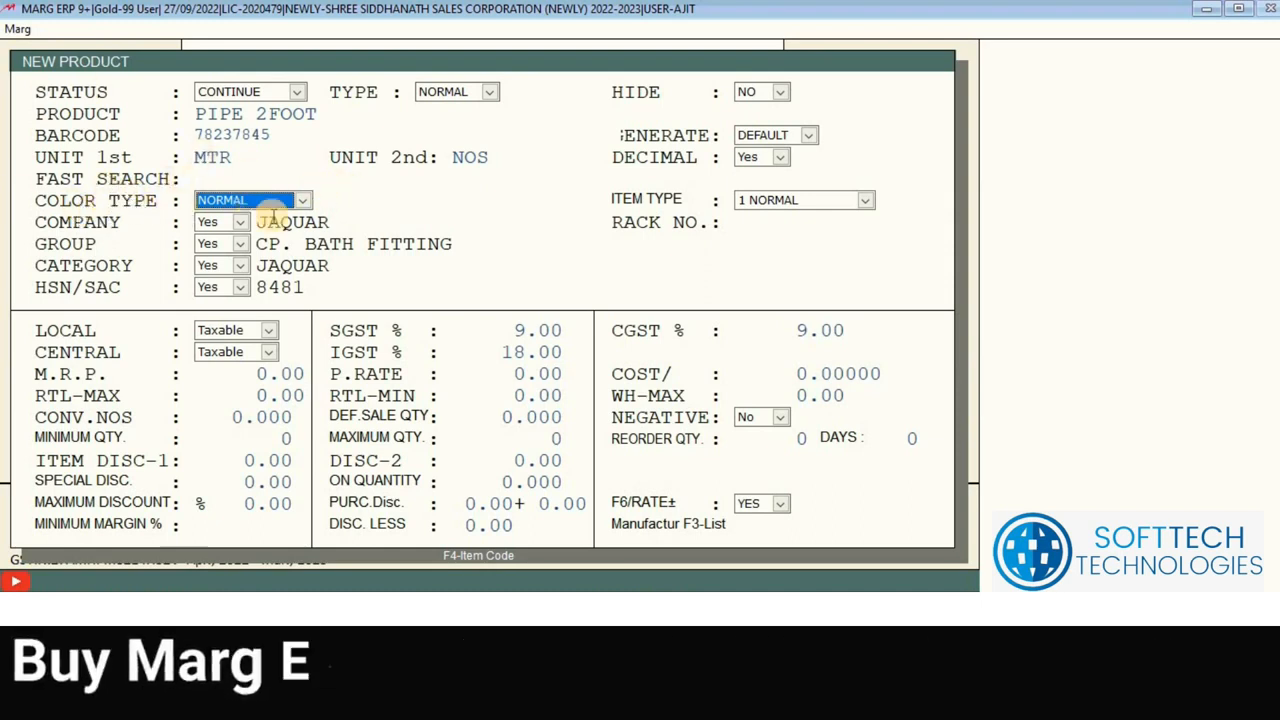
left_click(298, 200)
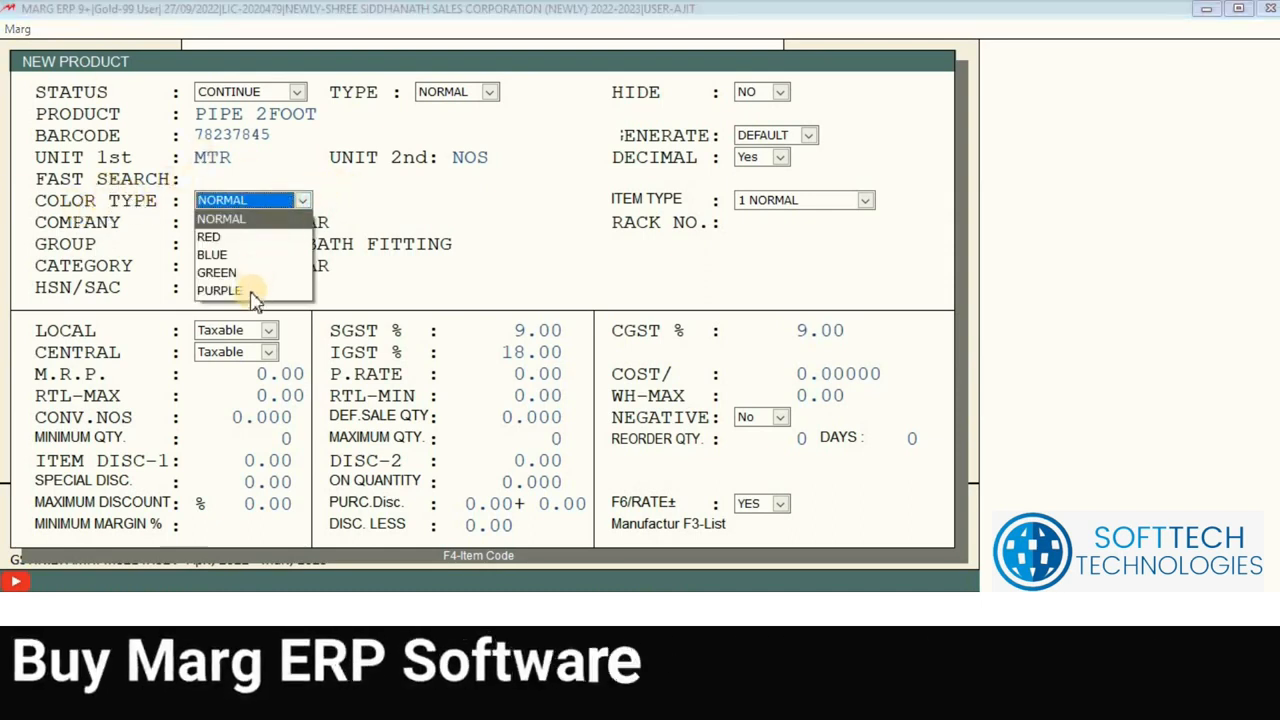
left_click(258, 222)
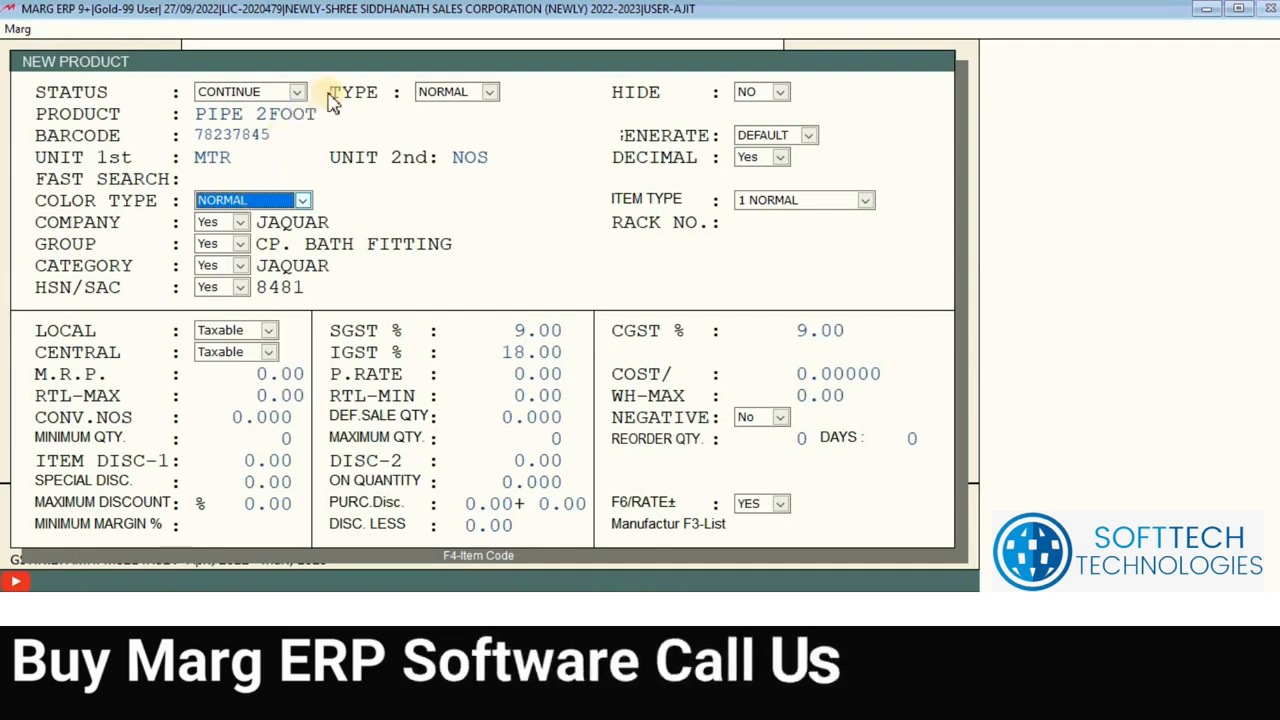
left_click(257, 200)
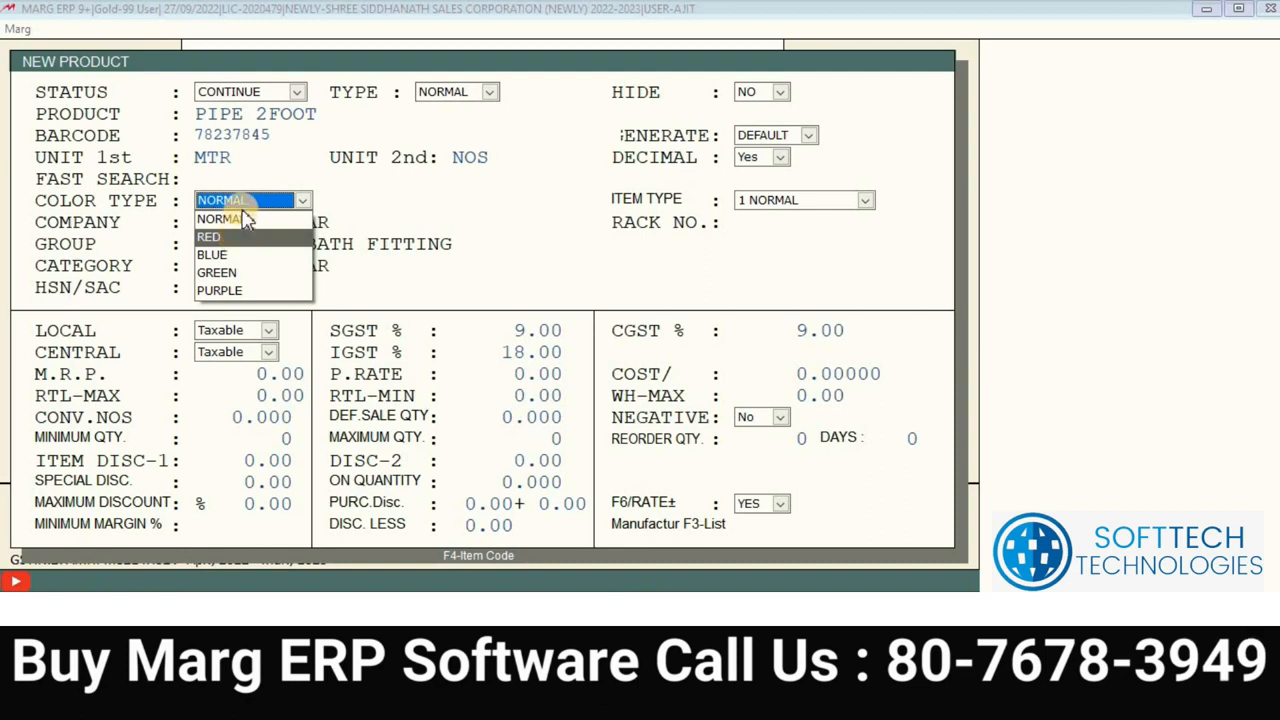
left_click(235, 236)
left_click(242, 203)
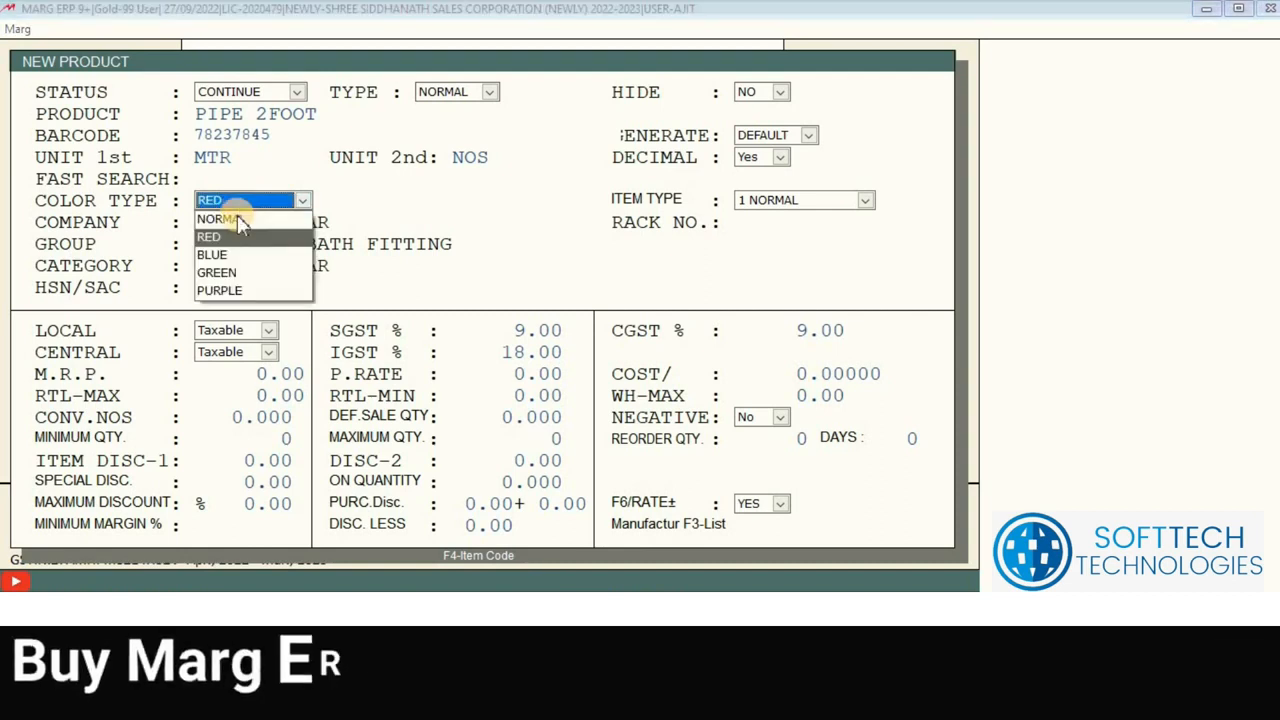
left_click(238, 218)
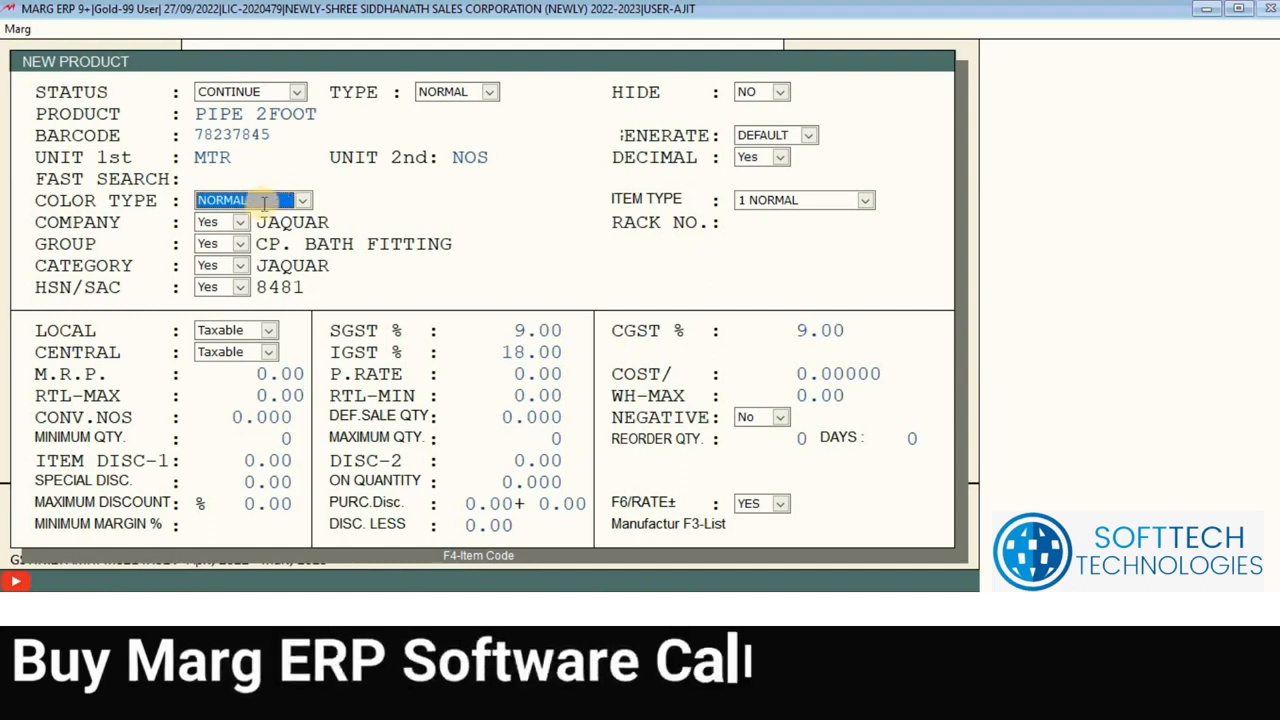
Step: Set the colour type to GREEN and save the PIPE 2FOOT product
left_click(265, 205)
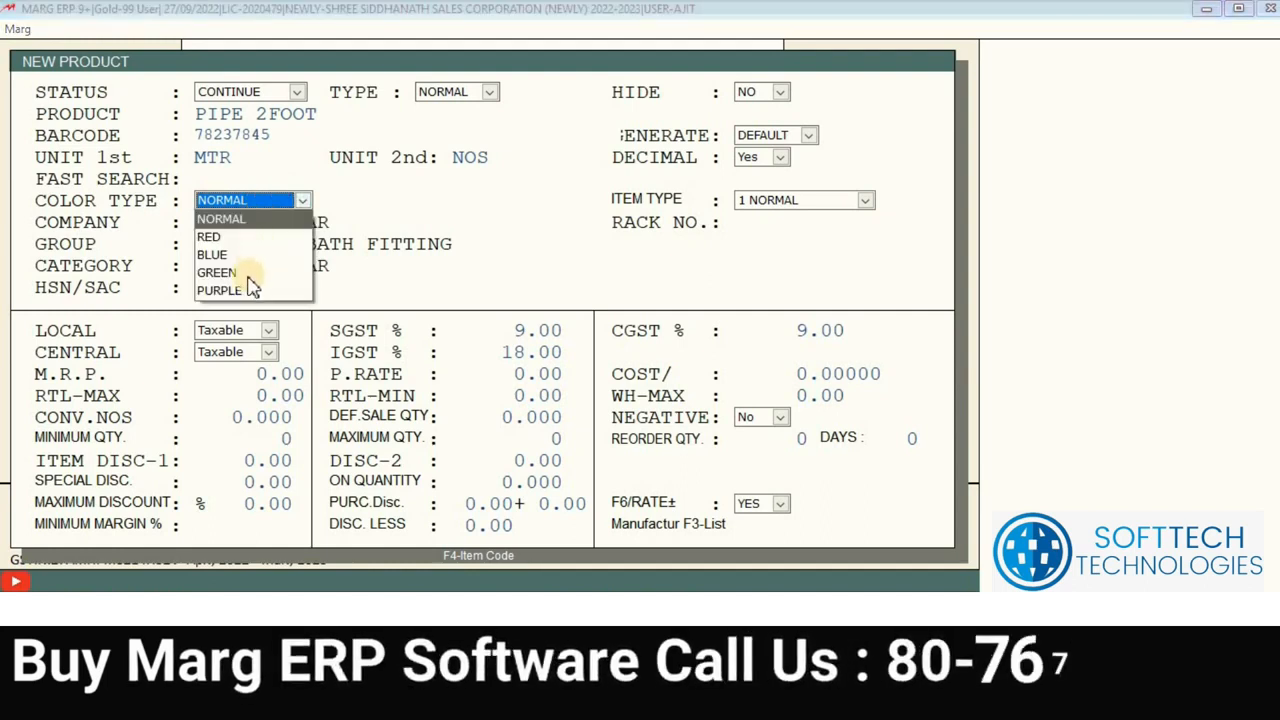
left_click(250, 278)
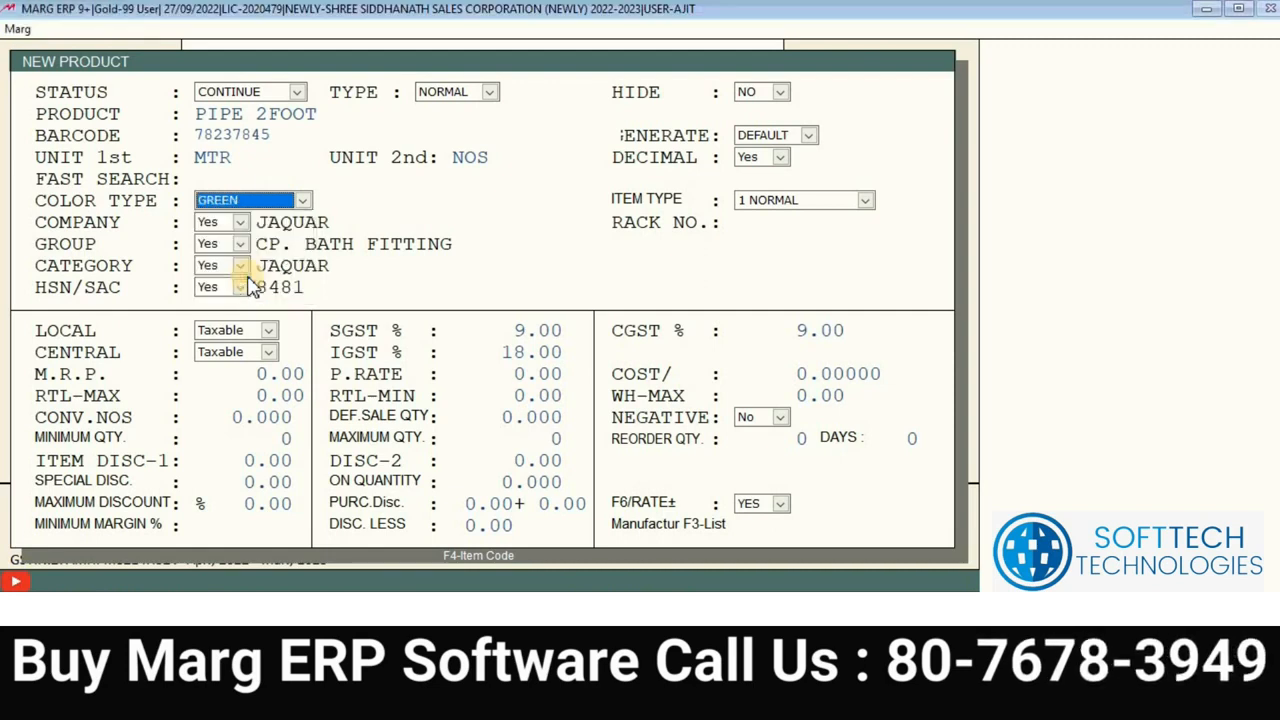
key("Return")
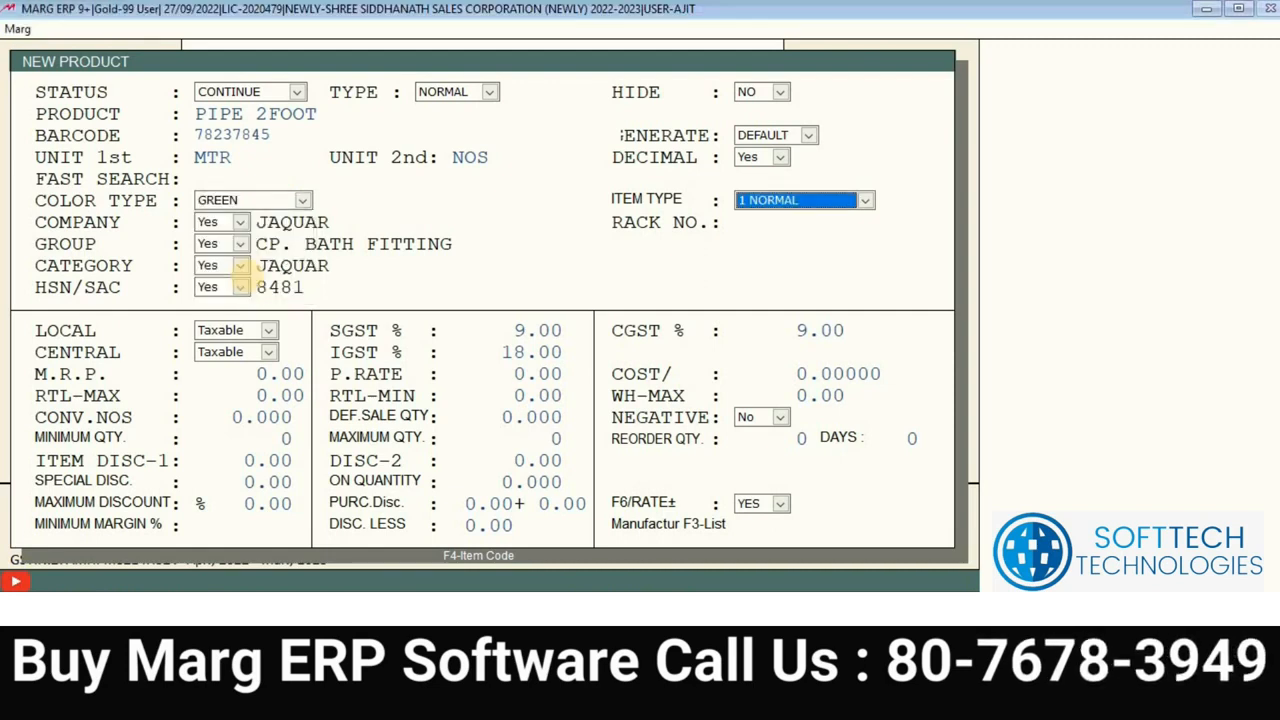
key("Return")
key("Return")
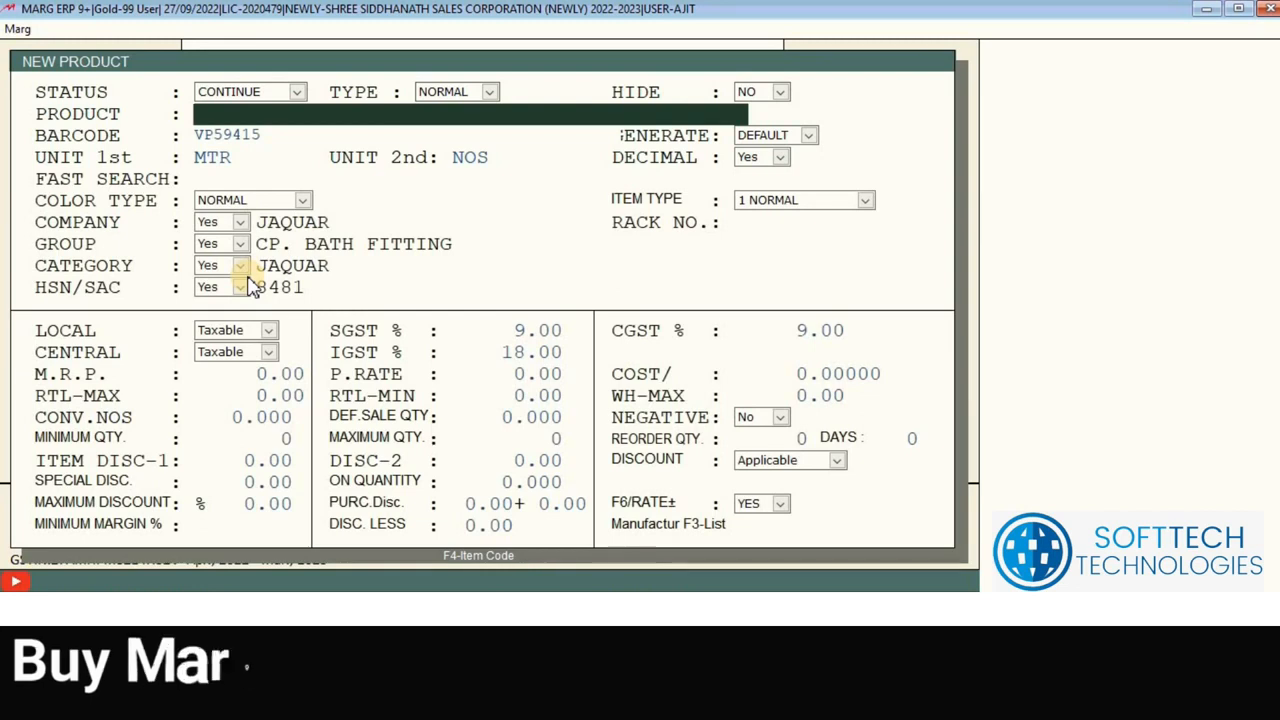
Step: Close the New Product form, then reopen PIPE 2FOOT from ITEMS for modification
key("Escape")
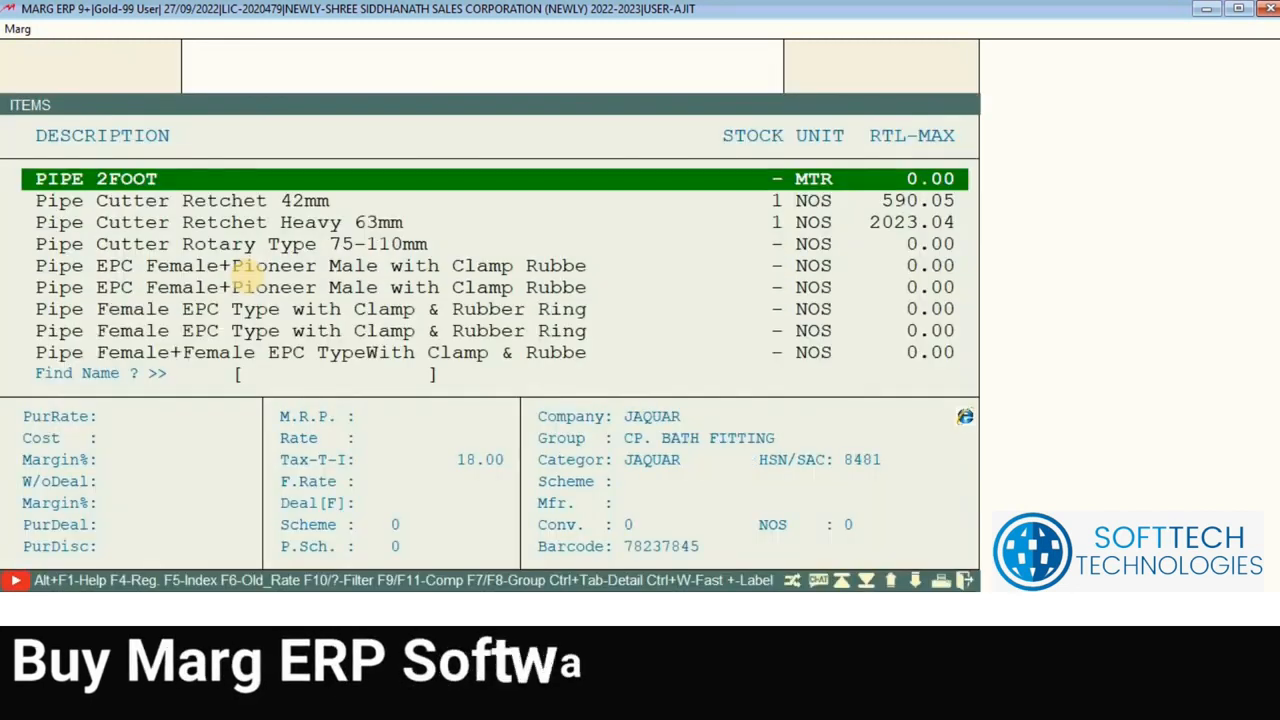
key("Up")
key("Up")
key("Up")
key("Up")
key("Up")
key("Up")
key("Up")
key("Up")
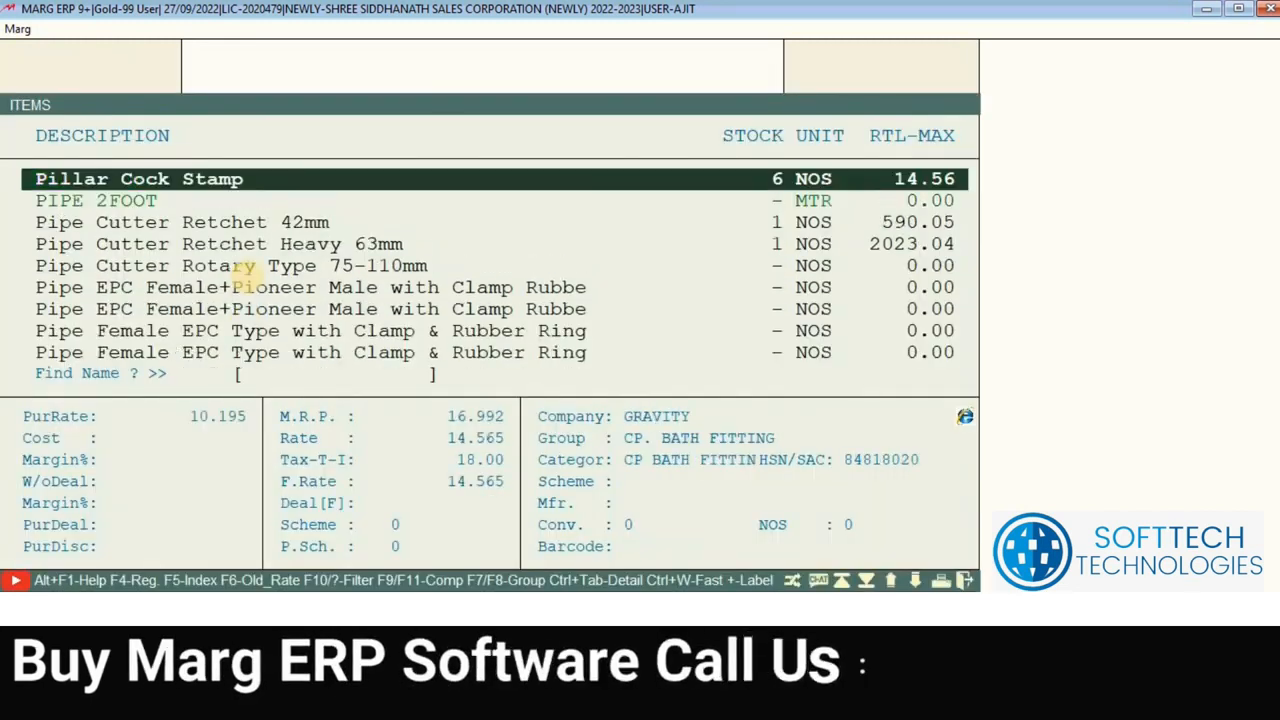
key("Down")
key("Down")
key("Down")
key("Down")
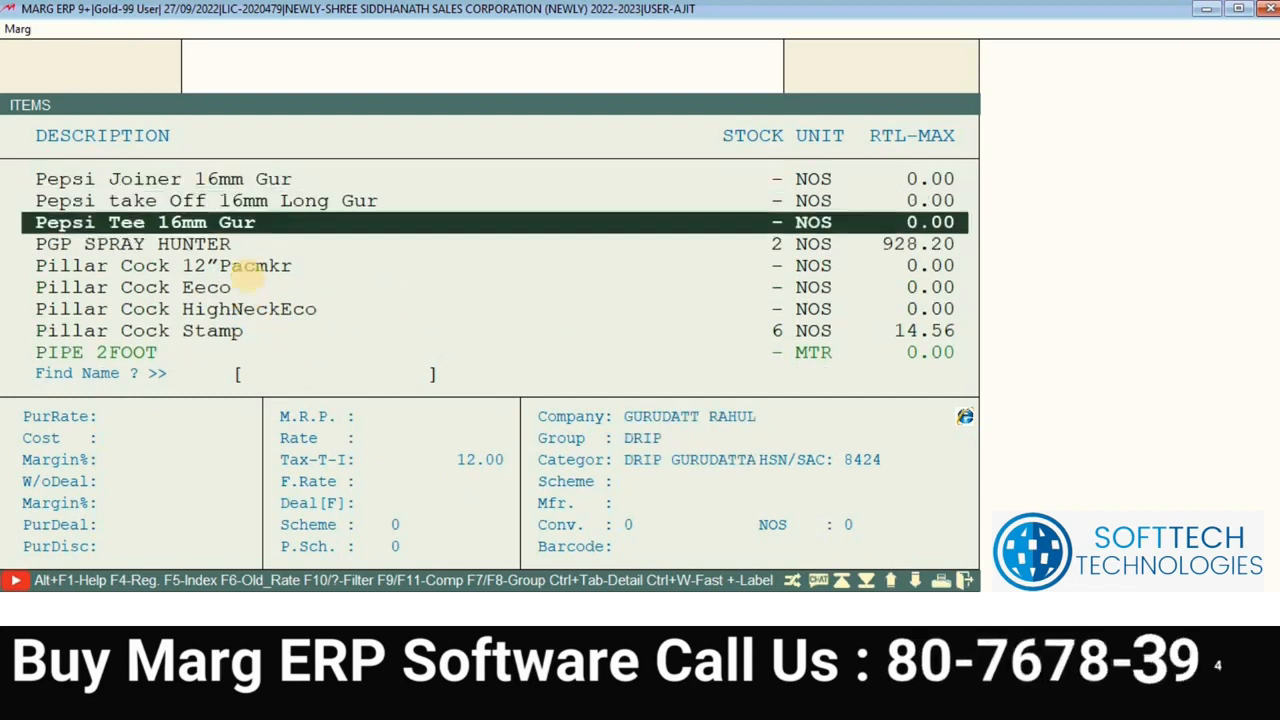
key("Down")
key("Down")
key("Down")
key("Down")
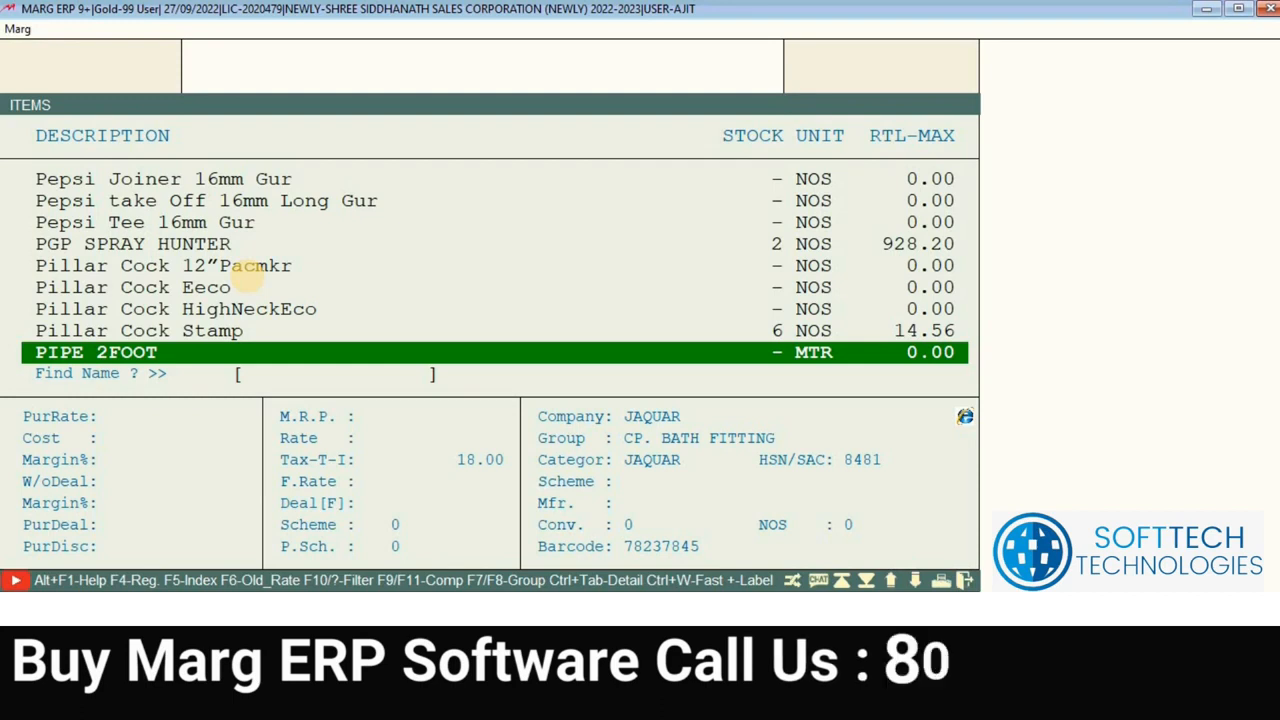
key("Return")
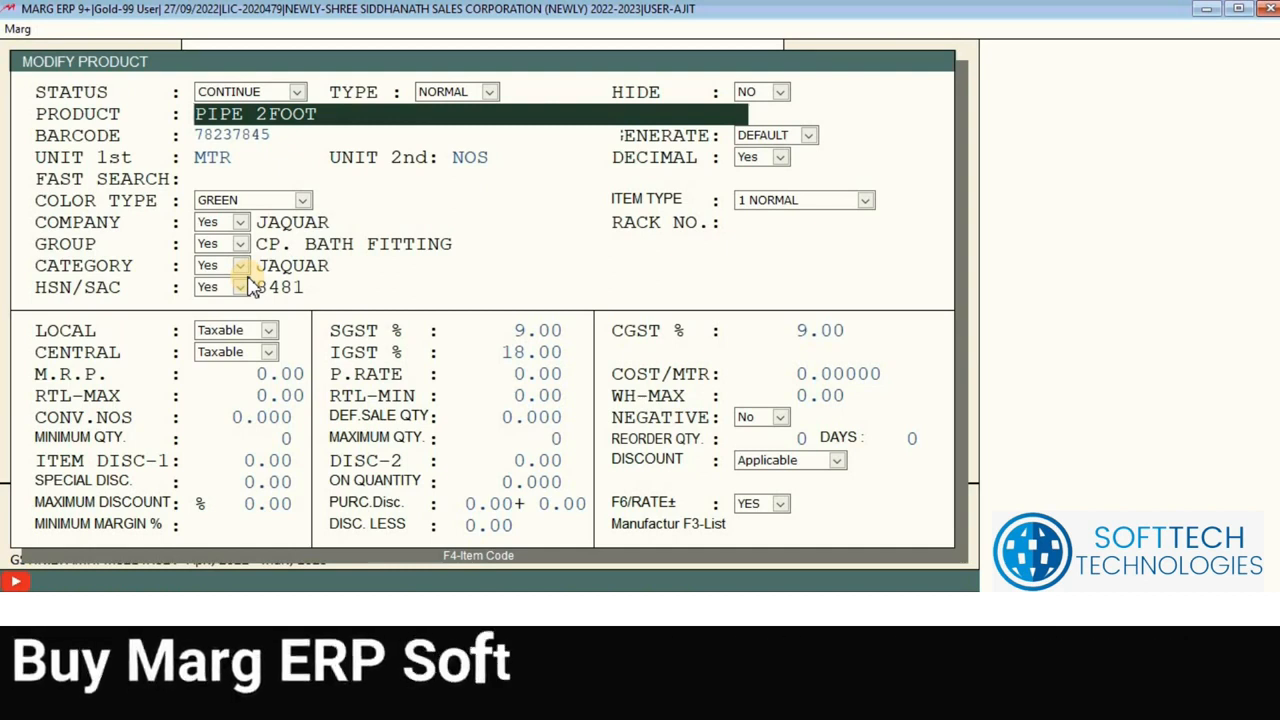
Step: Switch PIPE 2FOOT's Color Type from GREEN to NORMAL and bring up the Item Type choices
left_click(301, 201)
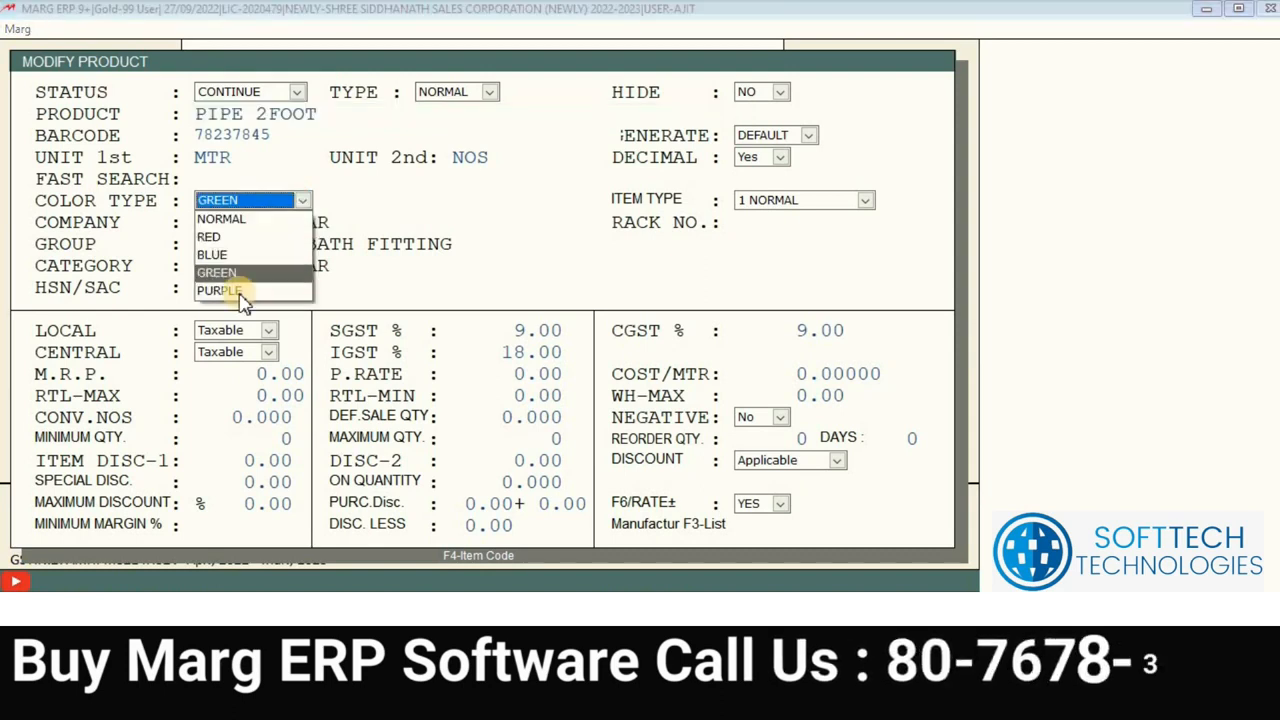
left_click(255, 220)
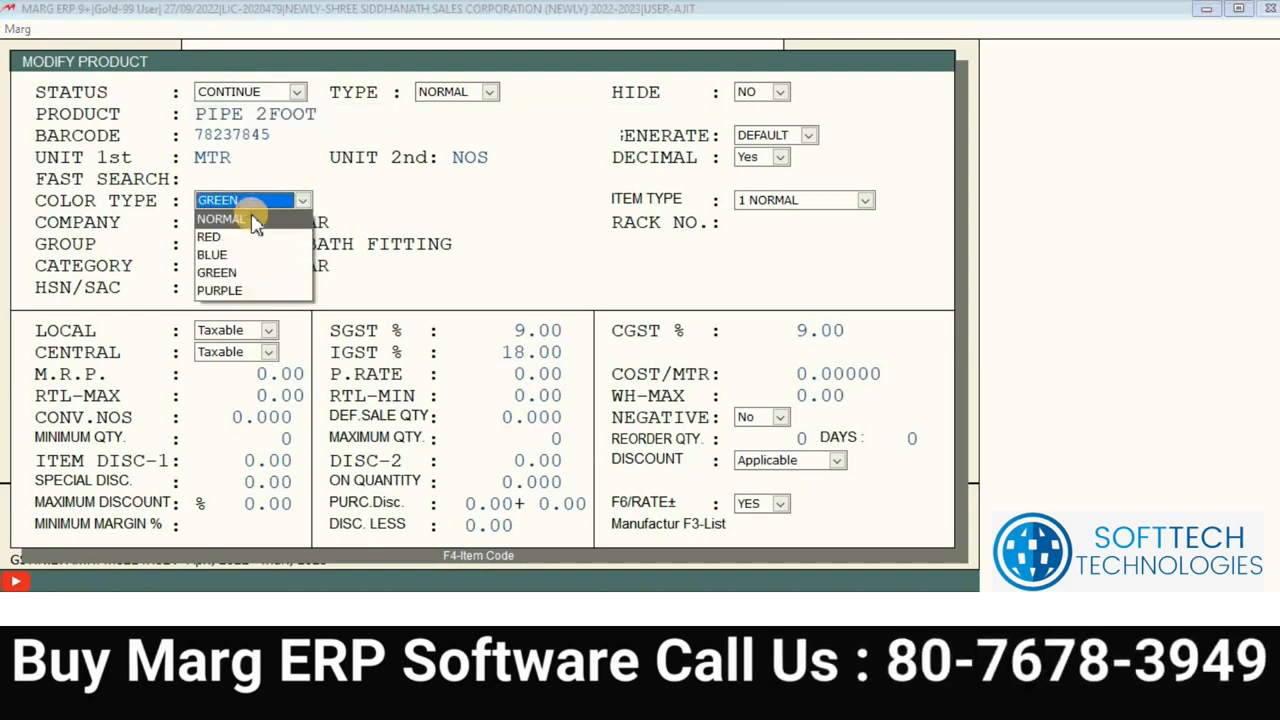
key("Return")
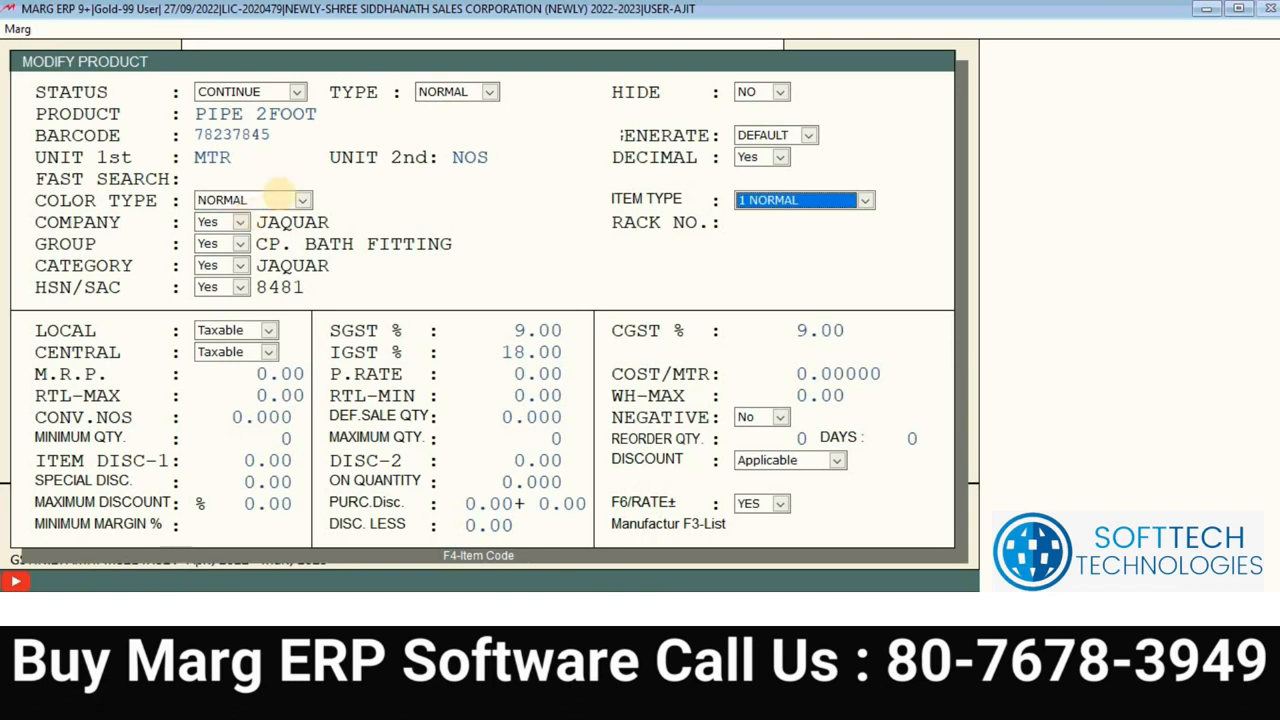
left_click(855, 202)
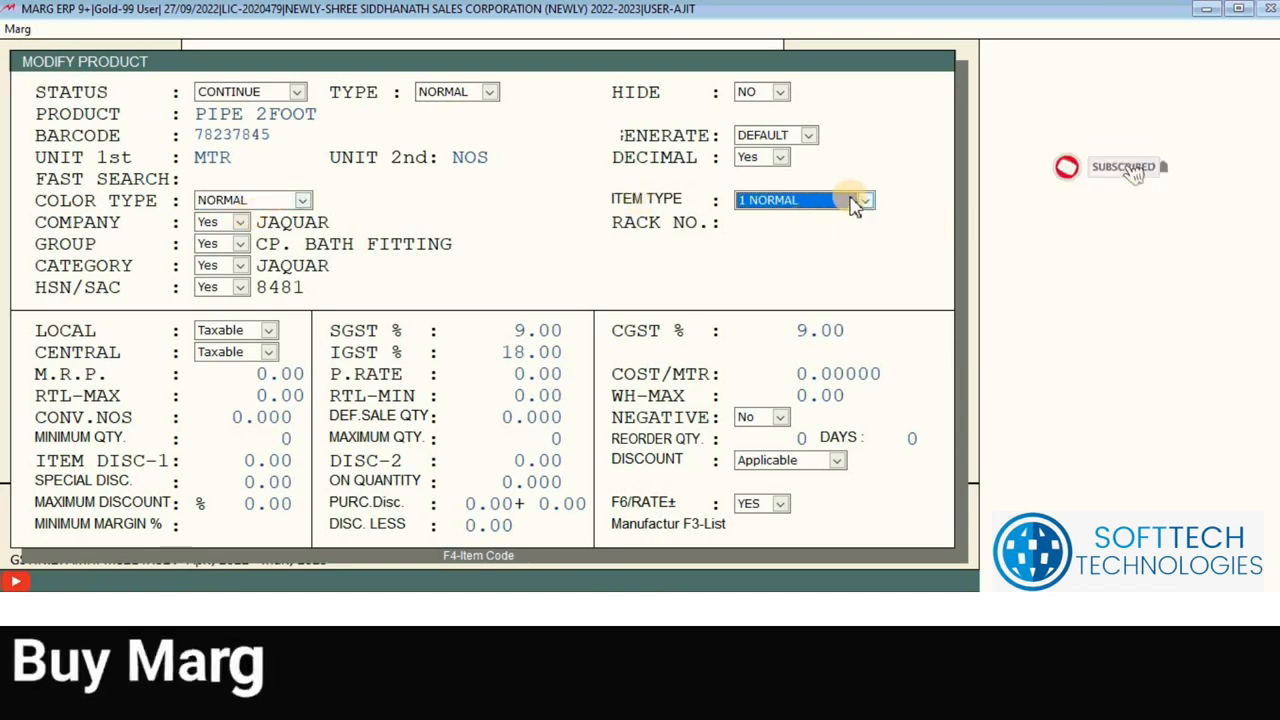
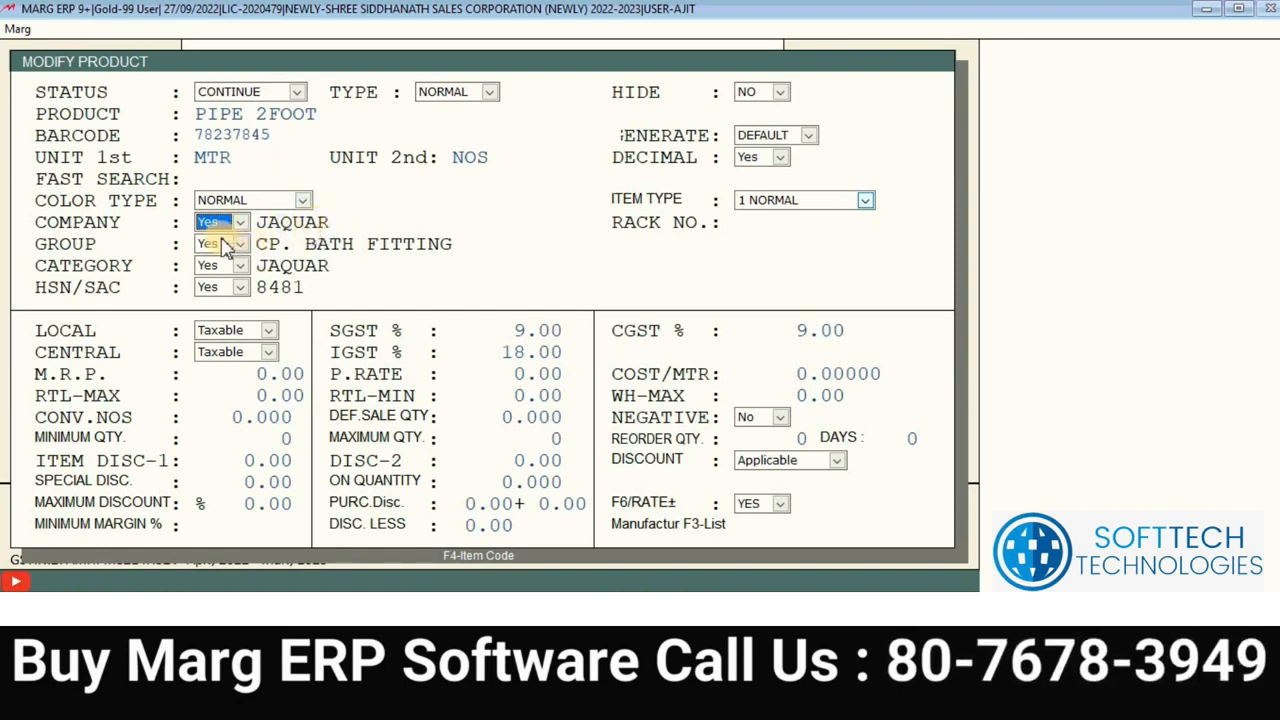
Step: Keep both the COMPANY and GROUP lookups on Yes for PIPE 2FOOT (JAQUAR, CP. BATH FITTING)
key("space")
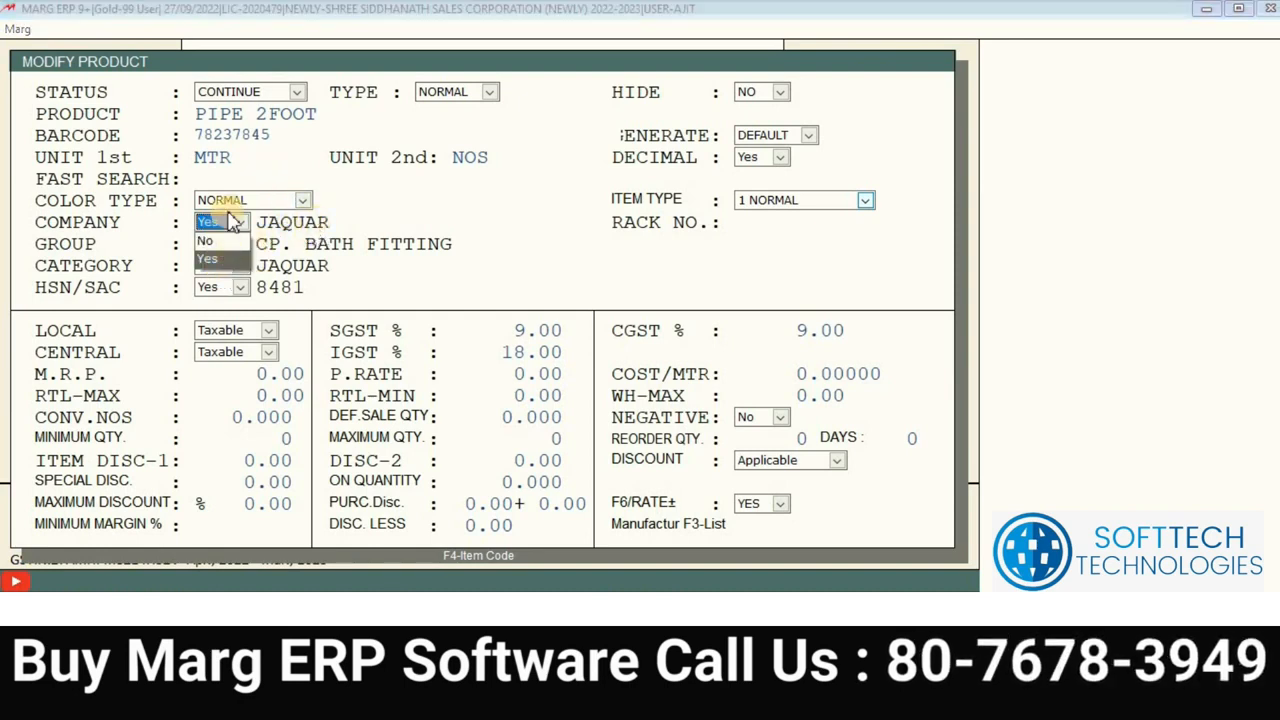
left_click(349, 212)
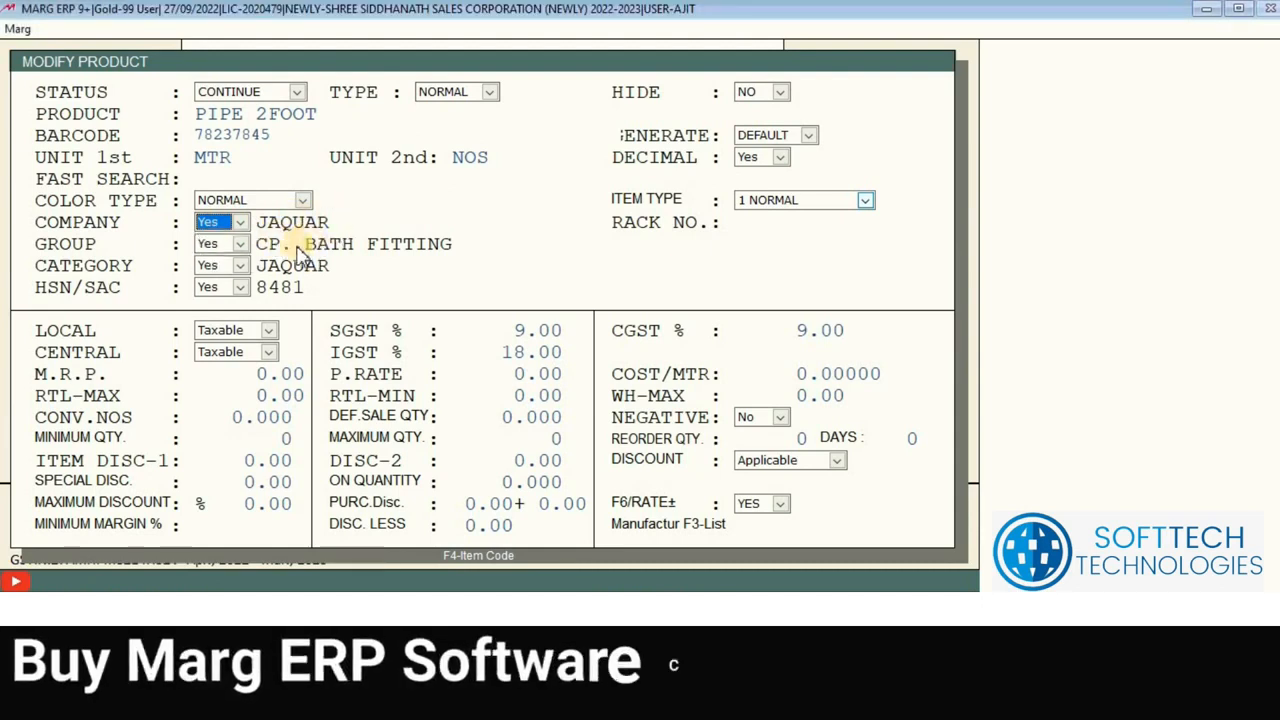
left_click(229, 248)
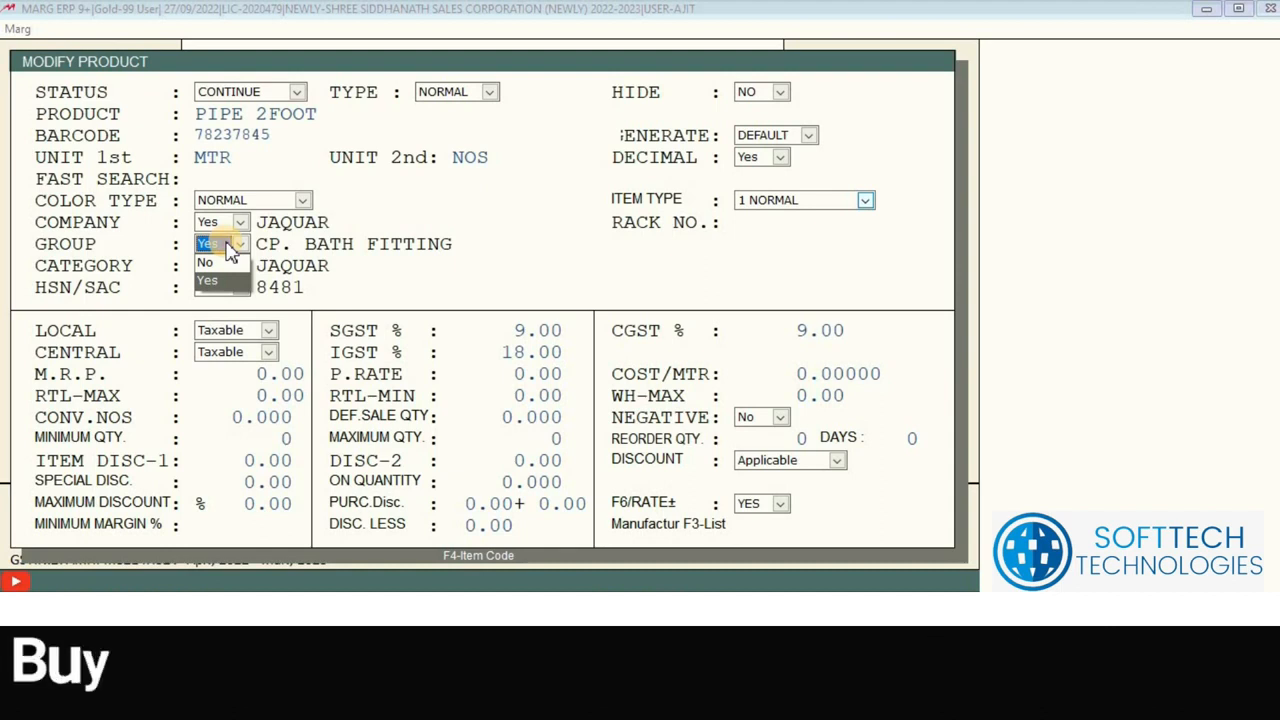
left_click(230, 250)
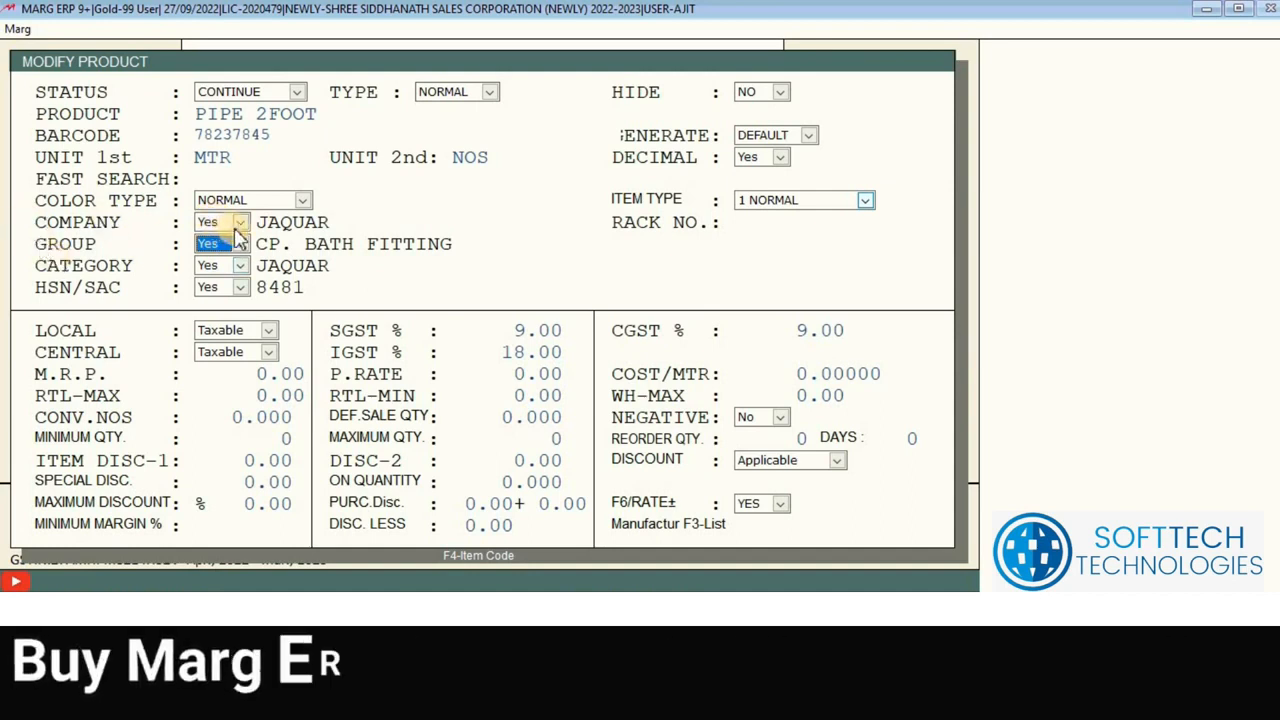
left_click(218, 217)
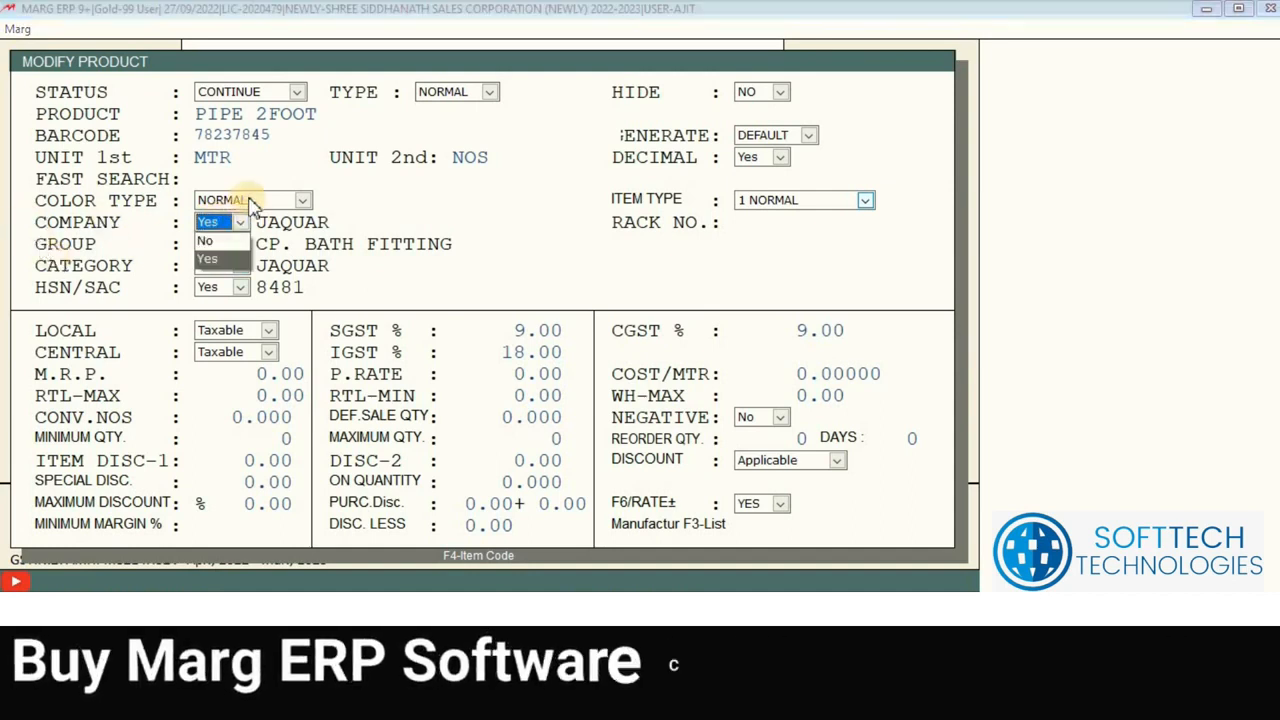
Step: Keep the company lookup on Yes and the colour type NORMAL, moving on to item type
left_click(242, 208)
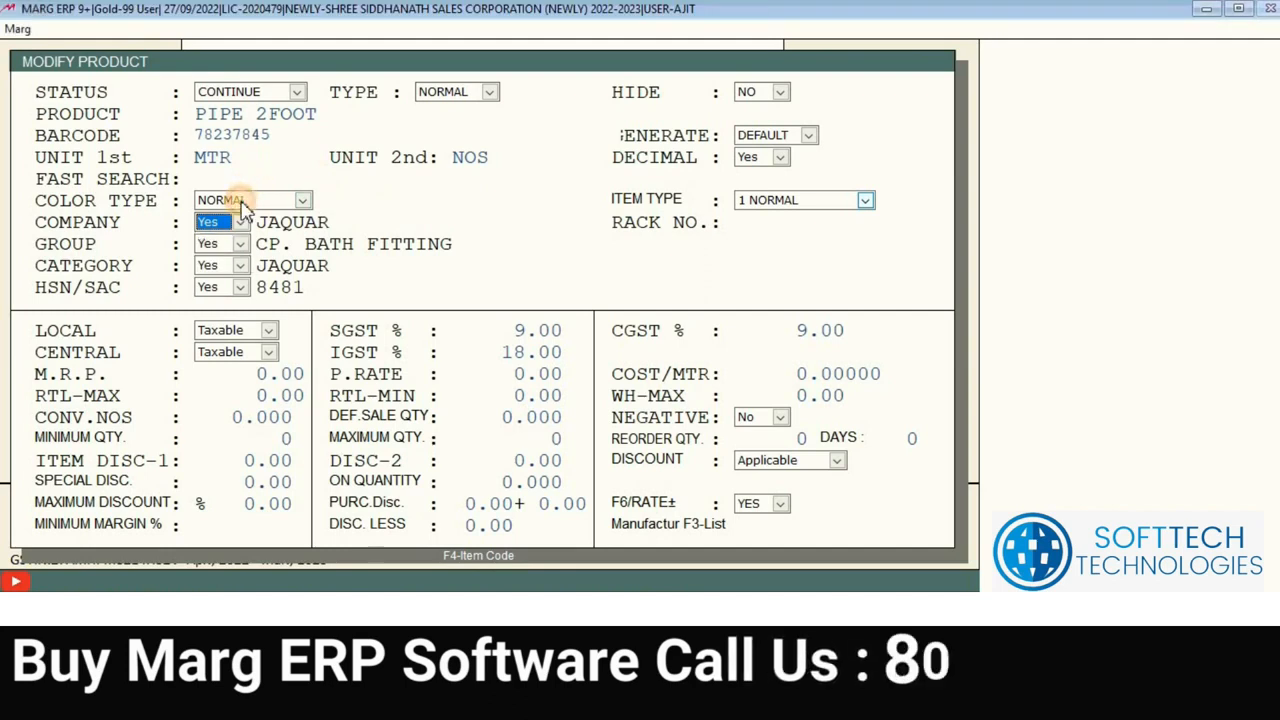
left_click(241, 200)
left_click(241, 200)
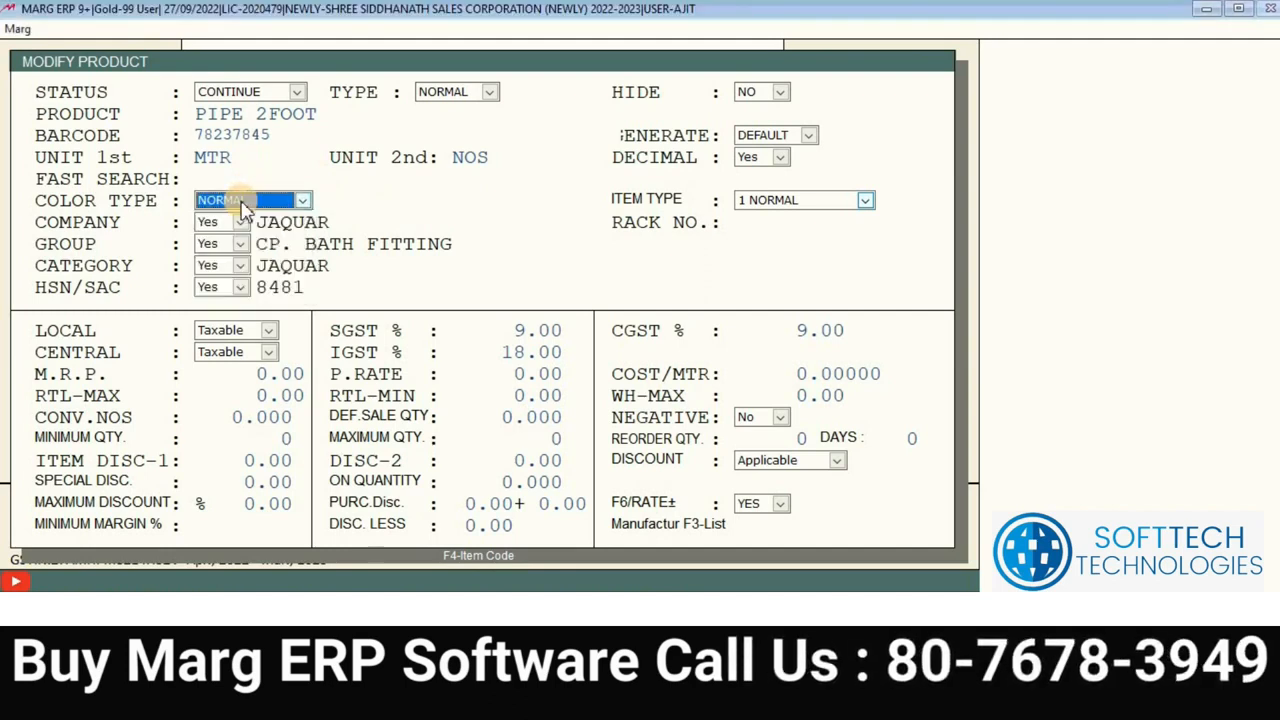
key("Return")
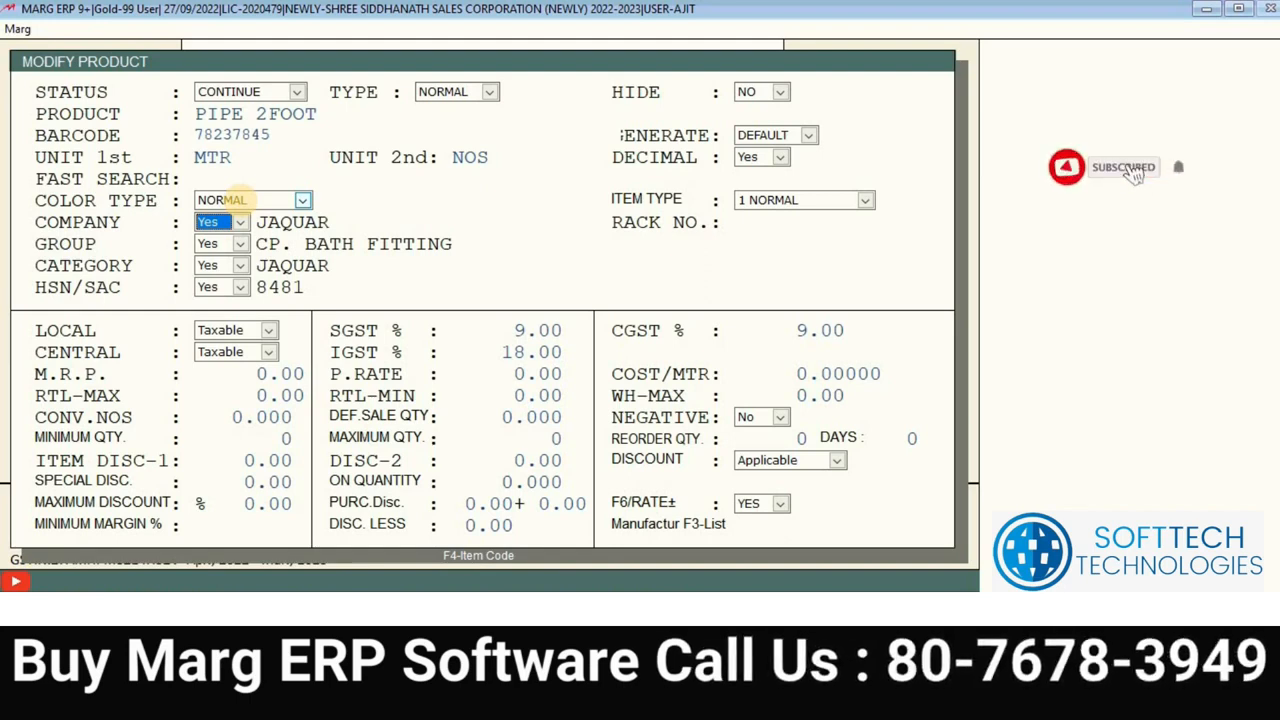
Step: Pick JK from the Company list as PIPE 2FOOT's company
key("Return")
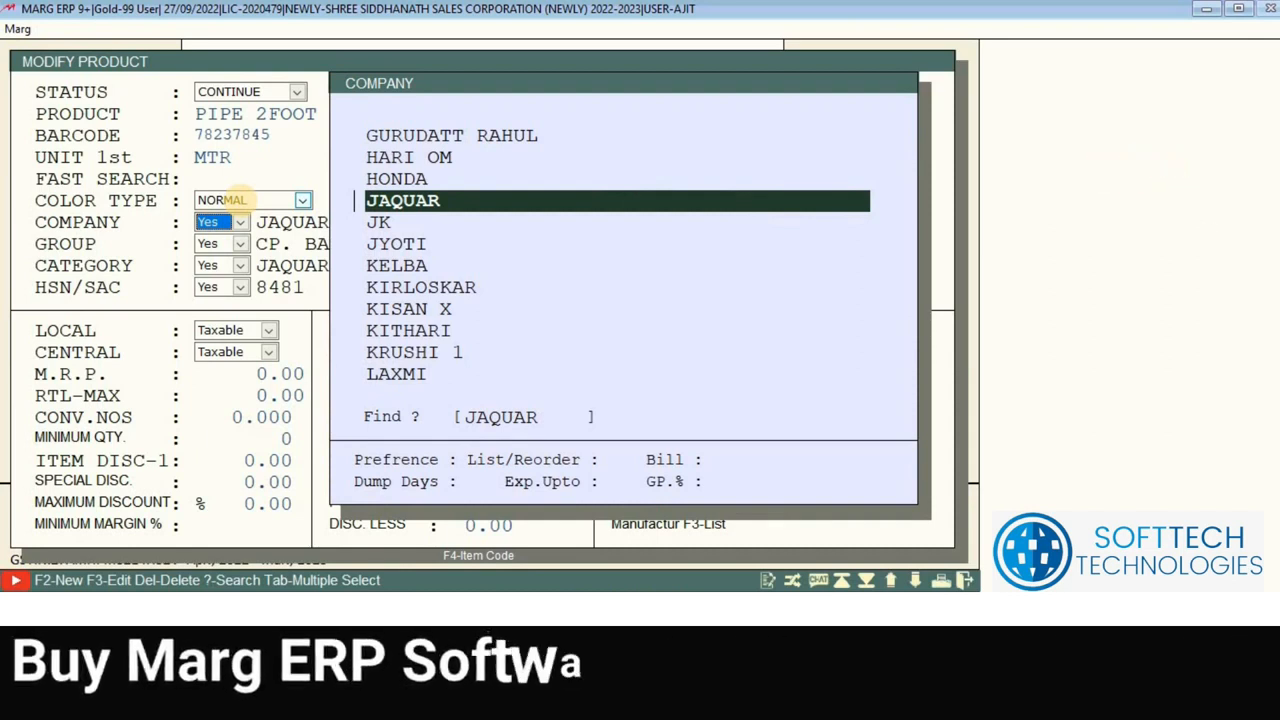
key("Down")
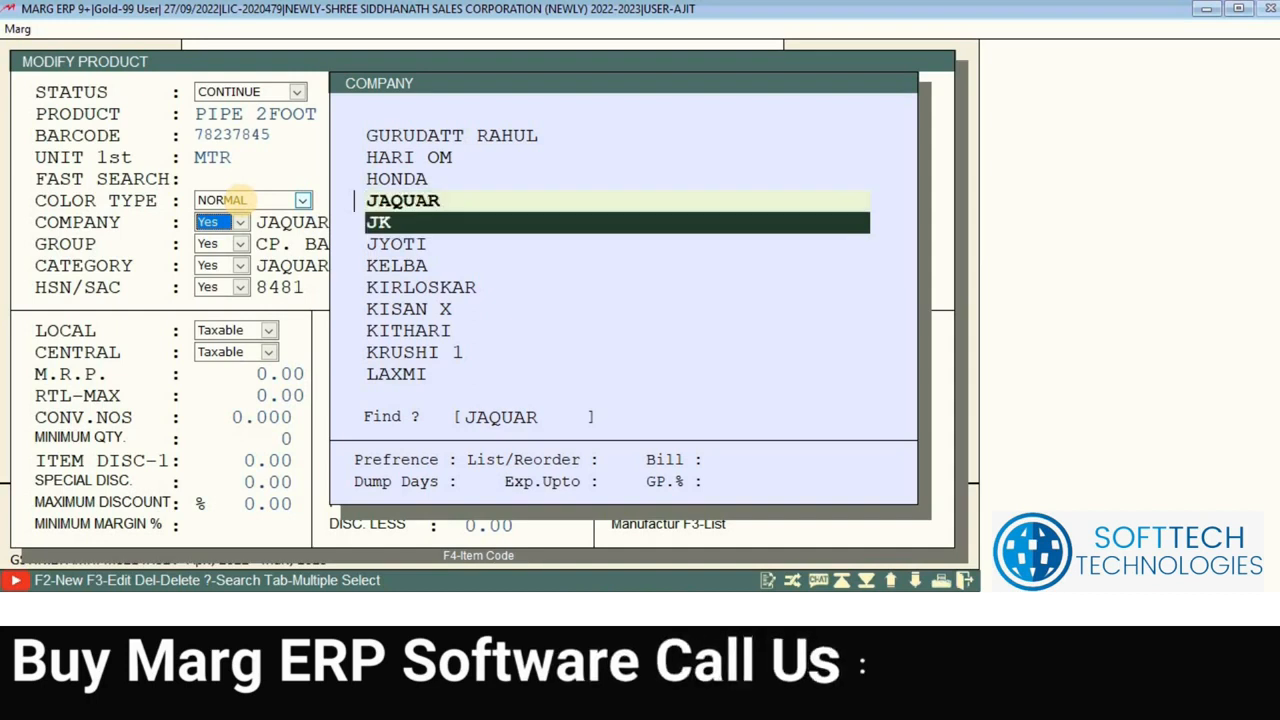
key("Return")
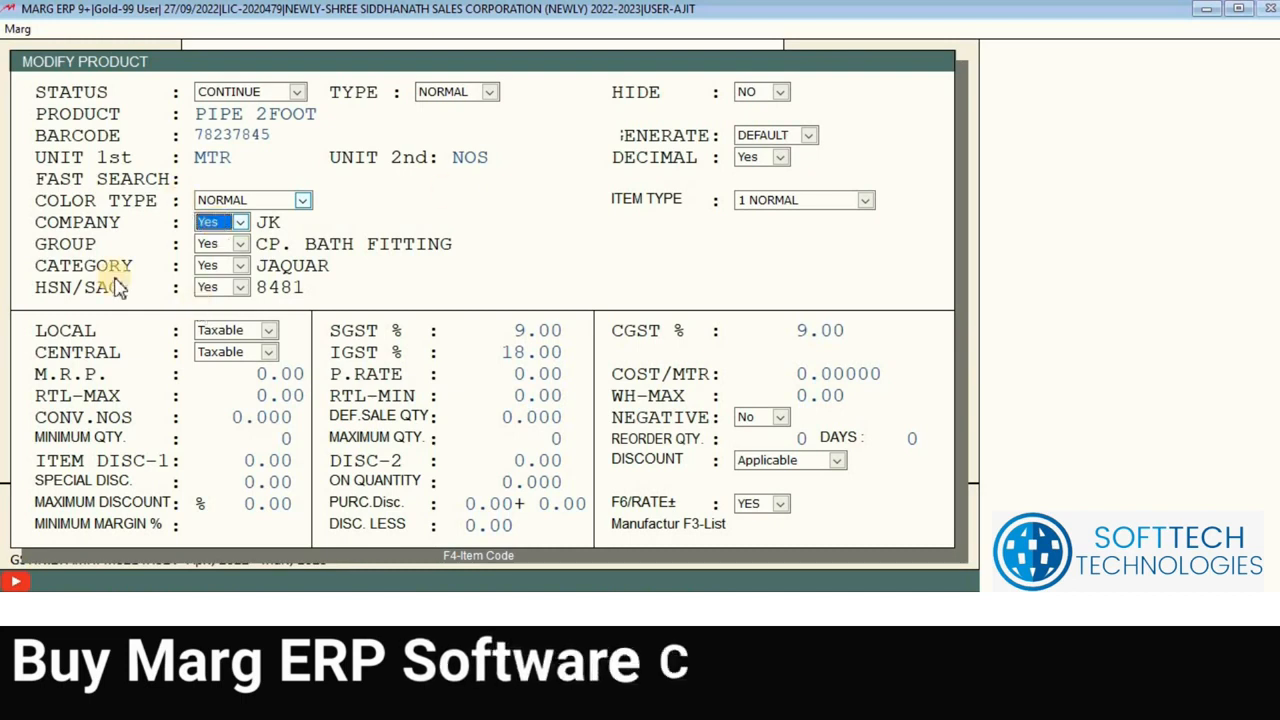
Step: In the reopened Company list, try searching 'HF' and 'J', clear the search, then start a new company with F2
left_click(232, 223)
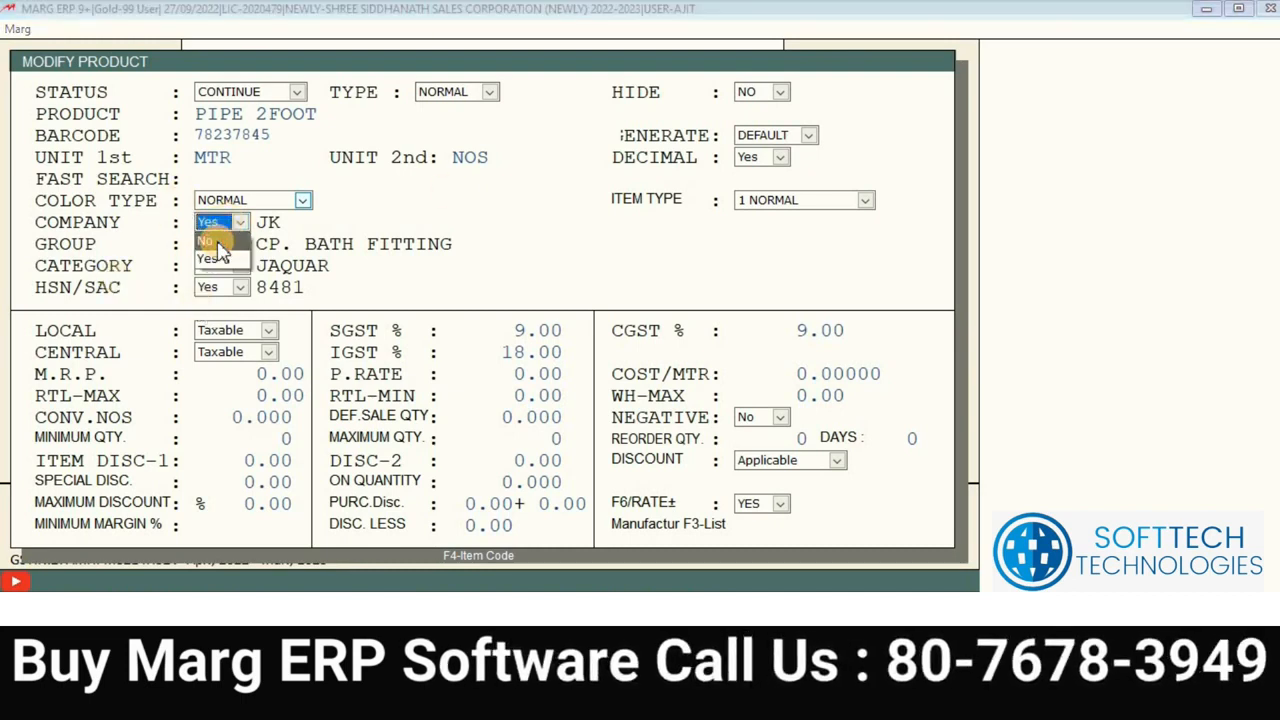
left_click(218, 244)
key("Down")
key("Up")
key("Up")
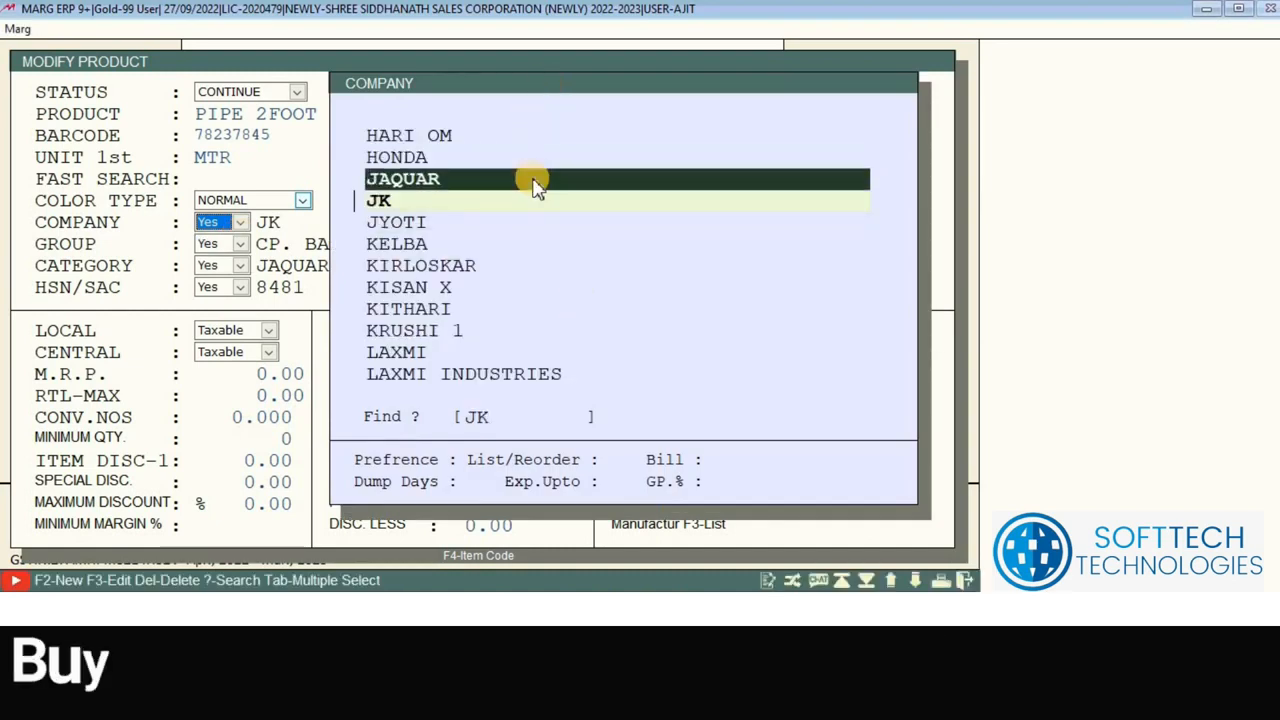
type("HF")
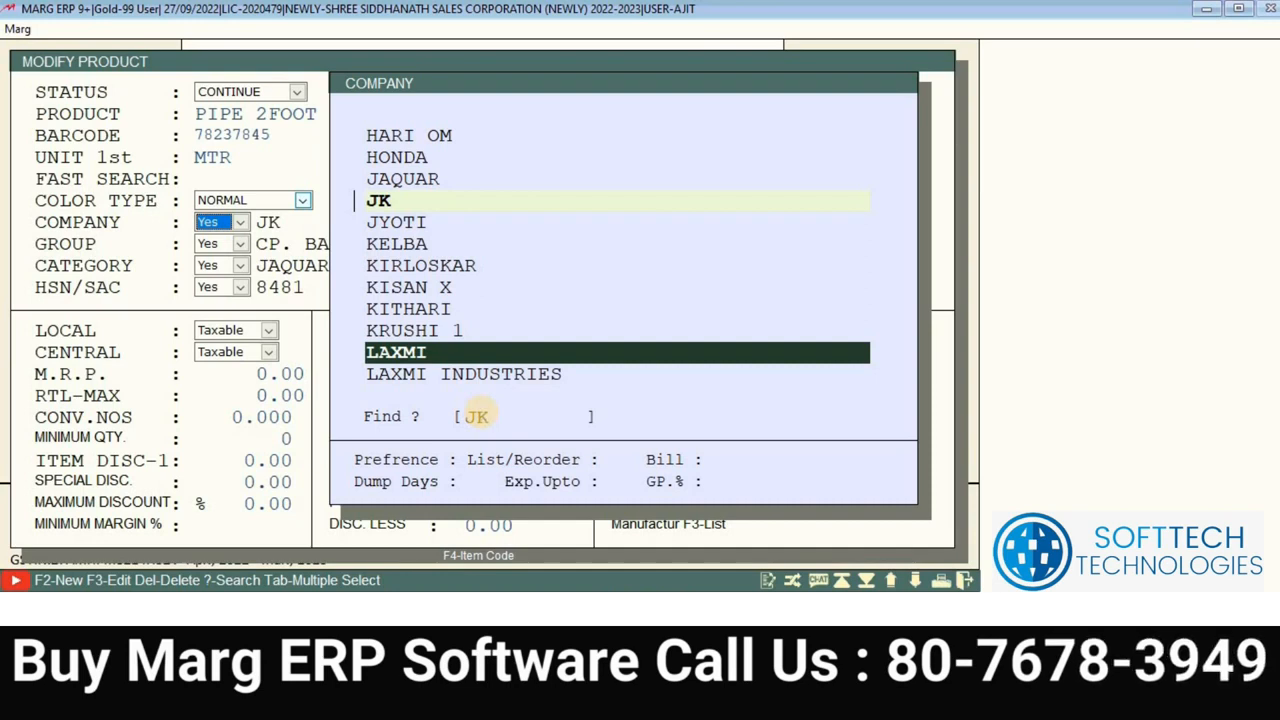
key("BackSpace")
key("BackSpace")
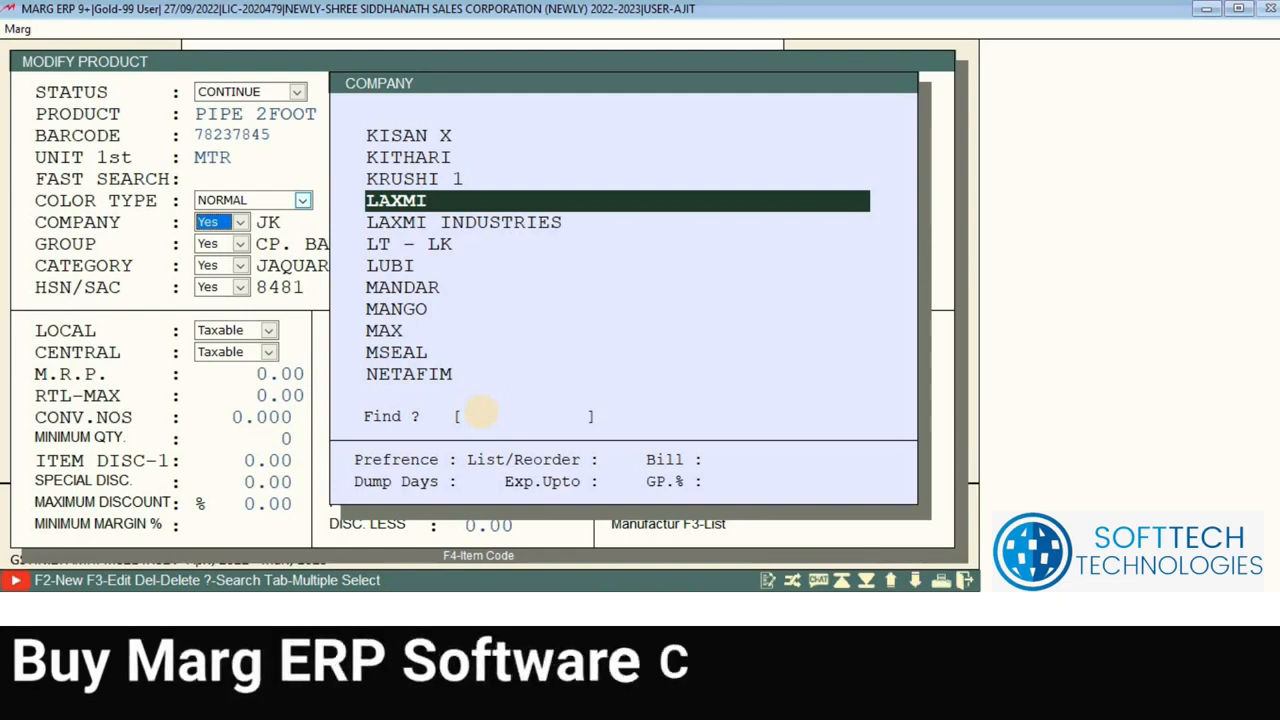
type("J")
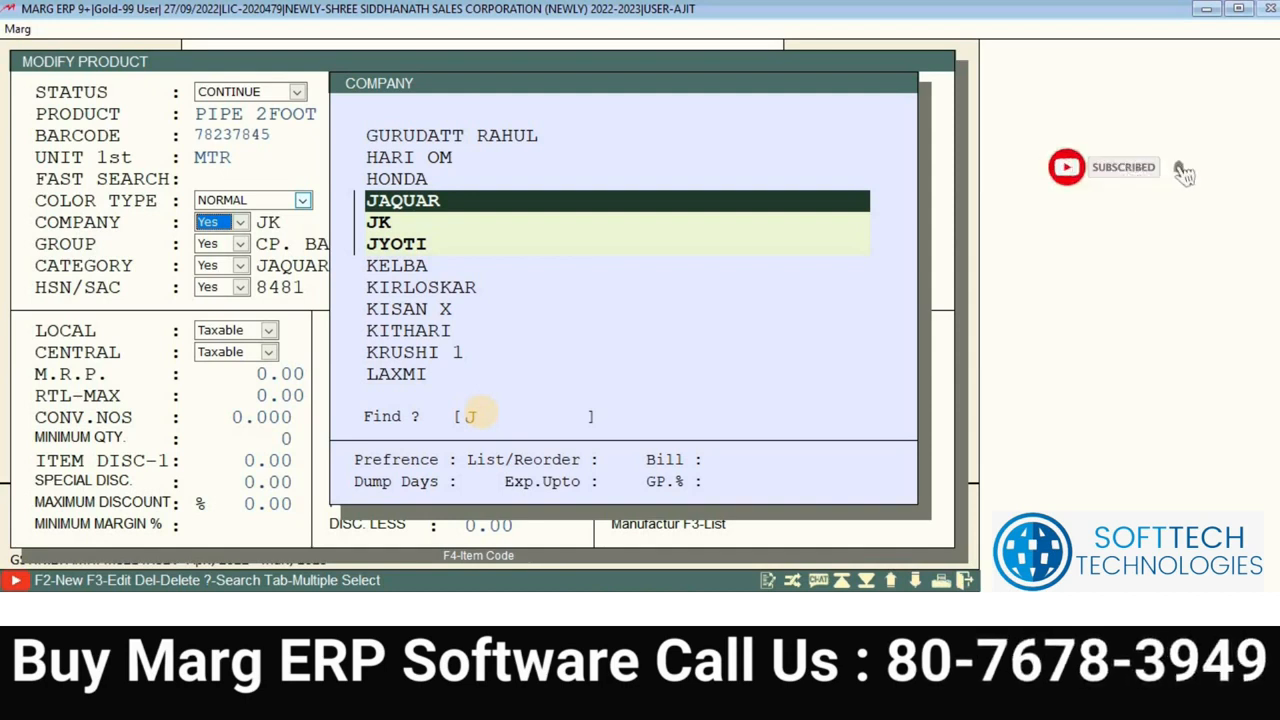
key("BackSpace")
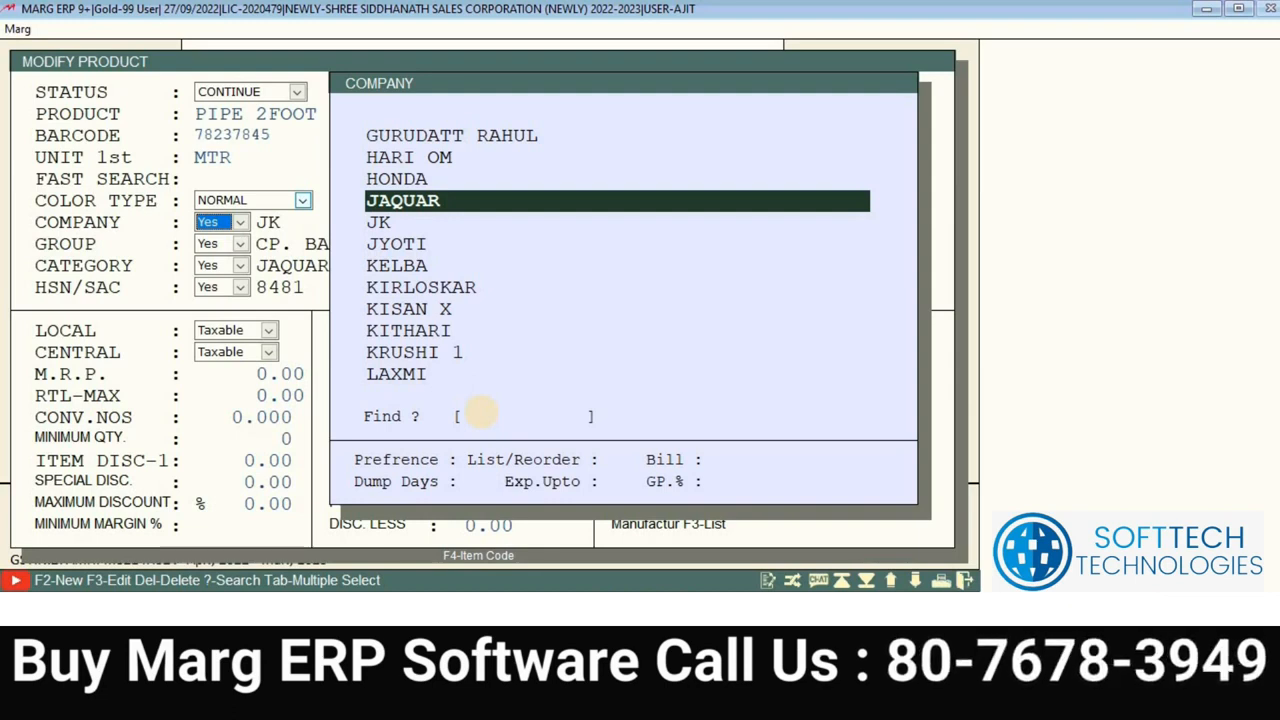
key("Up")
key("Up")
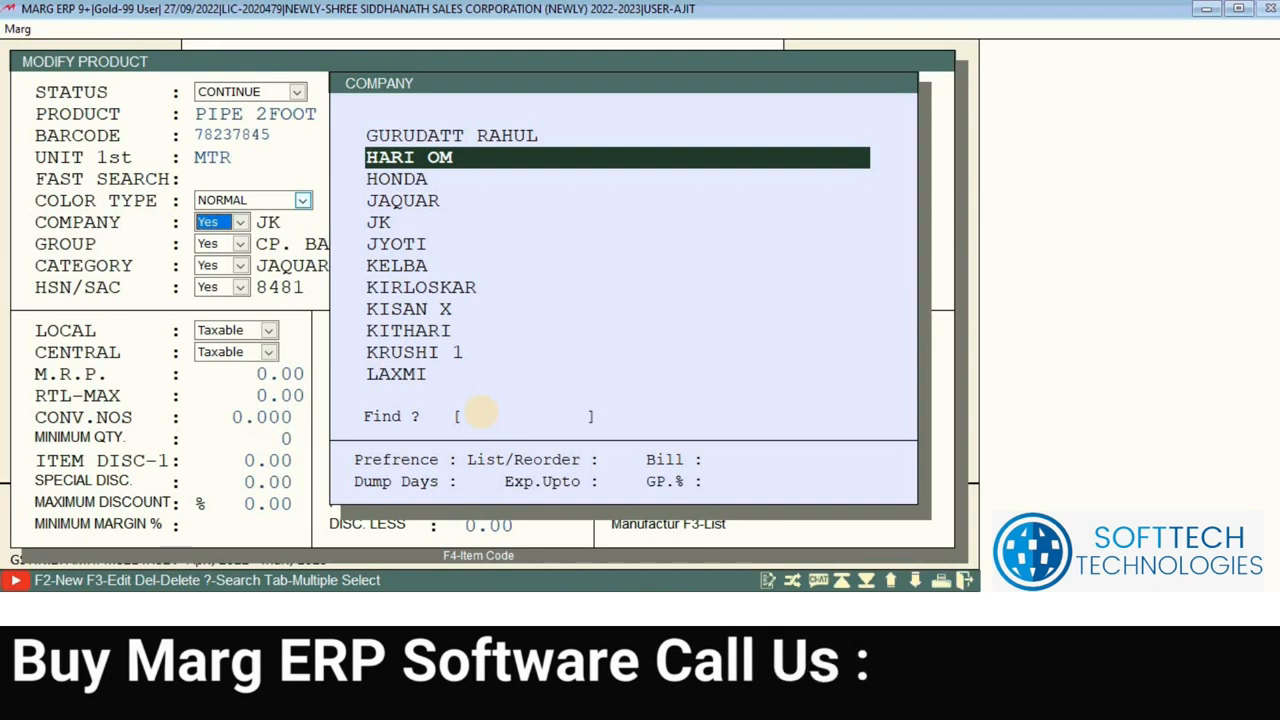
key("F2")
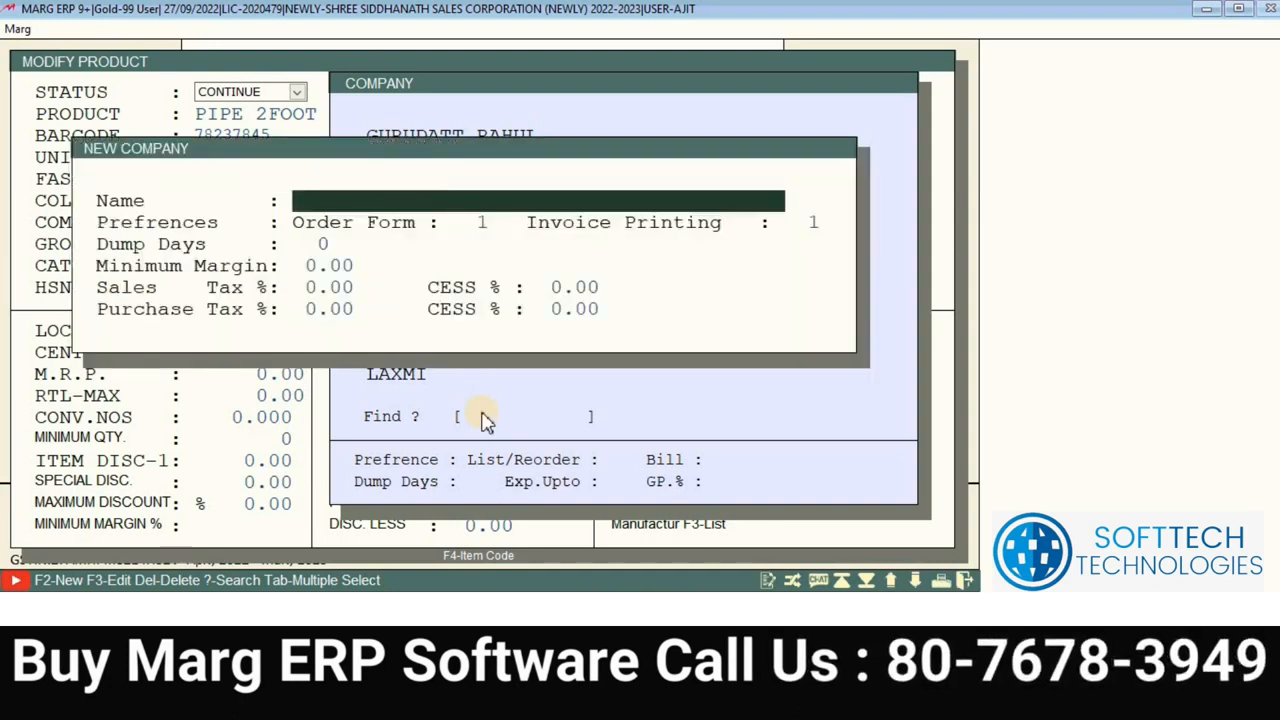
Step: Name the new company 'HARWARE PRO', pass through its preferences, and decline saving for now
type("HARWARE ")
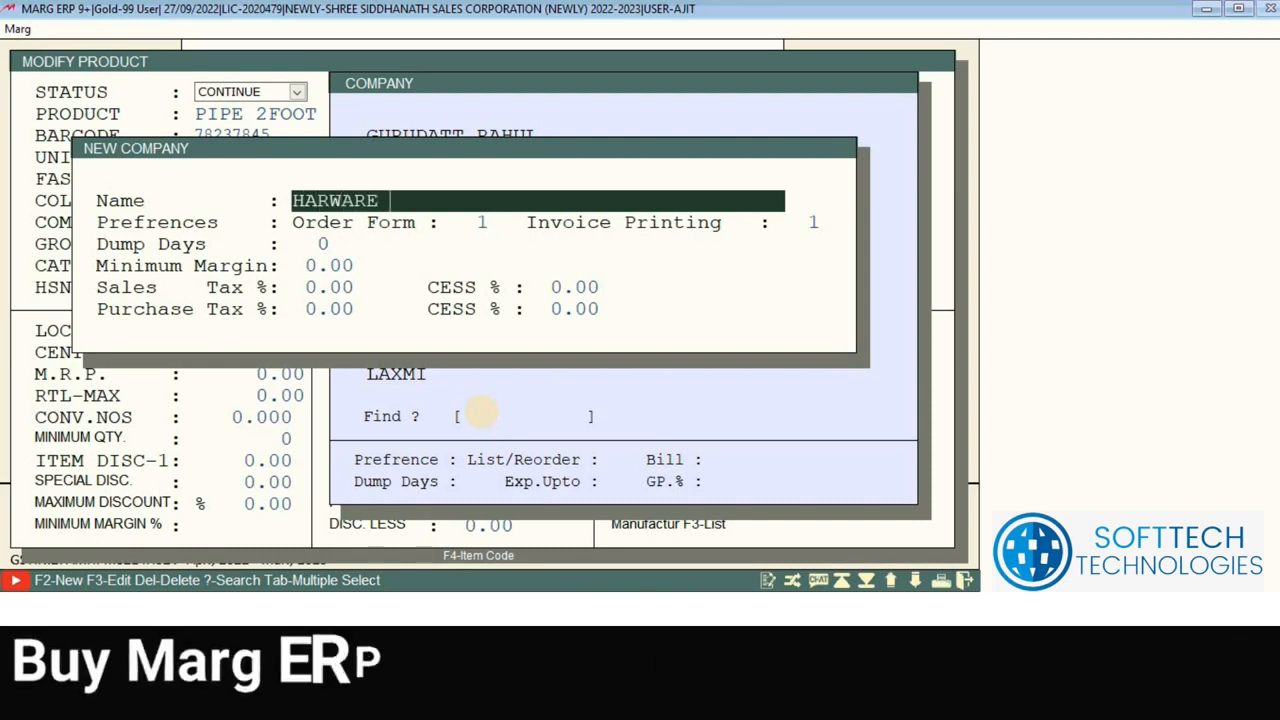
type("PRO")
key("Return")
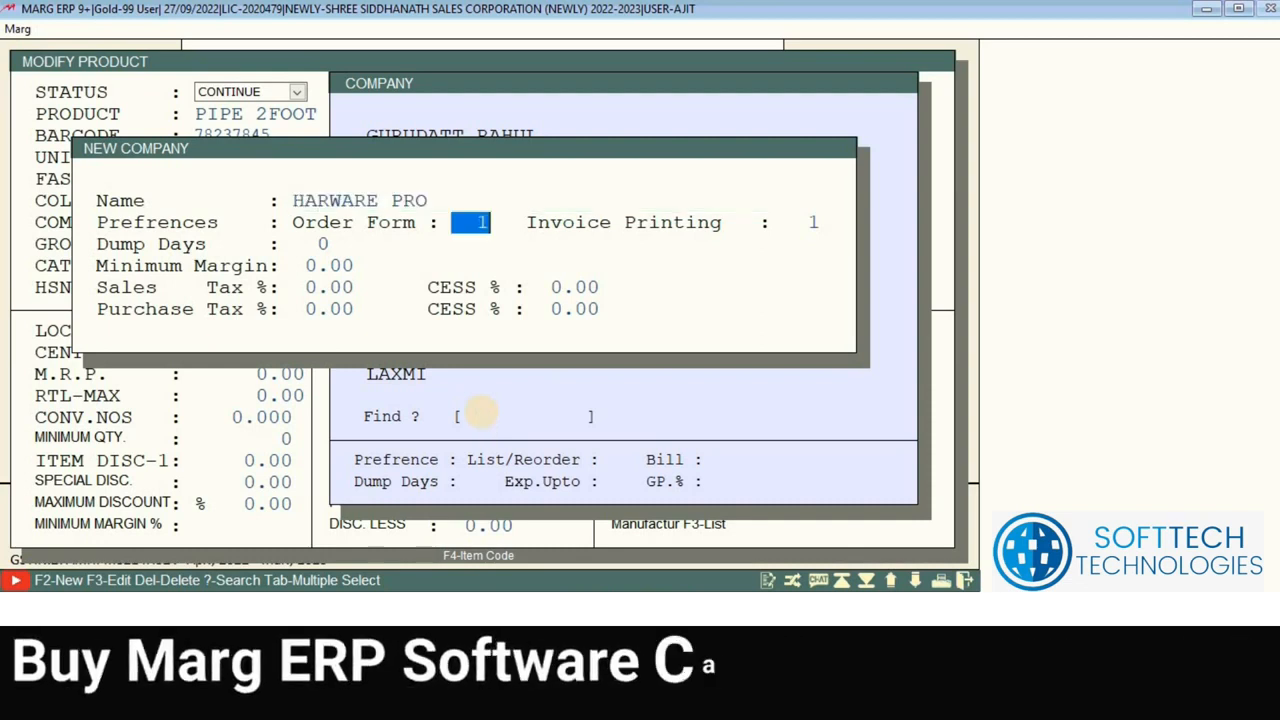
key("Return")
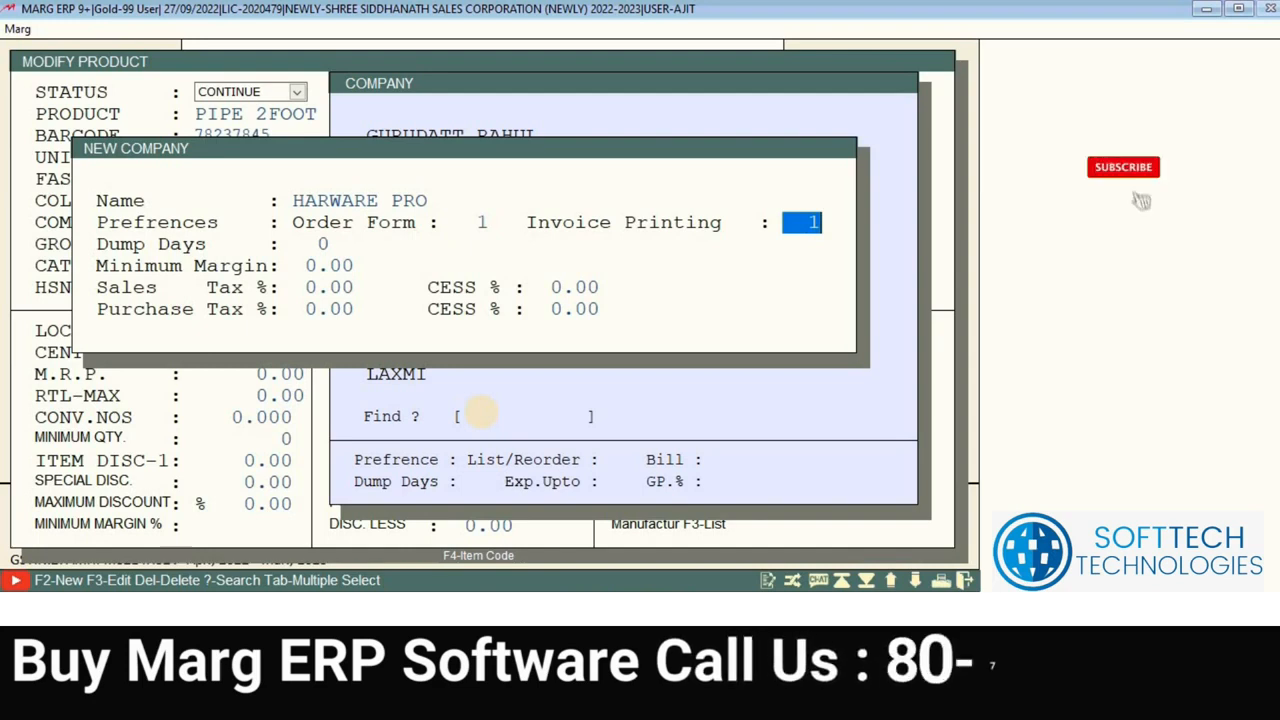
key("Return")
key("Return")
key("Return")
key("Return")
key("Return")
key("Return")
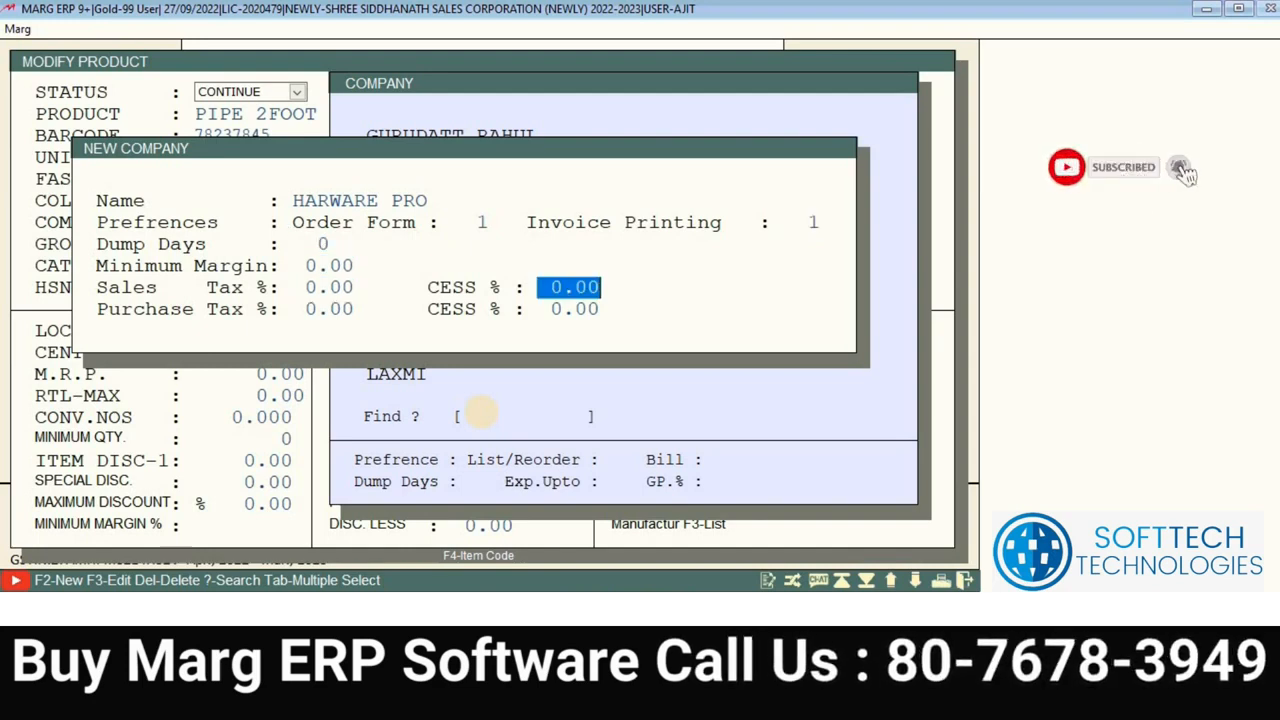
key("Return")
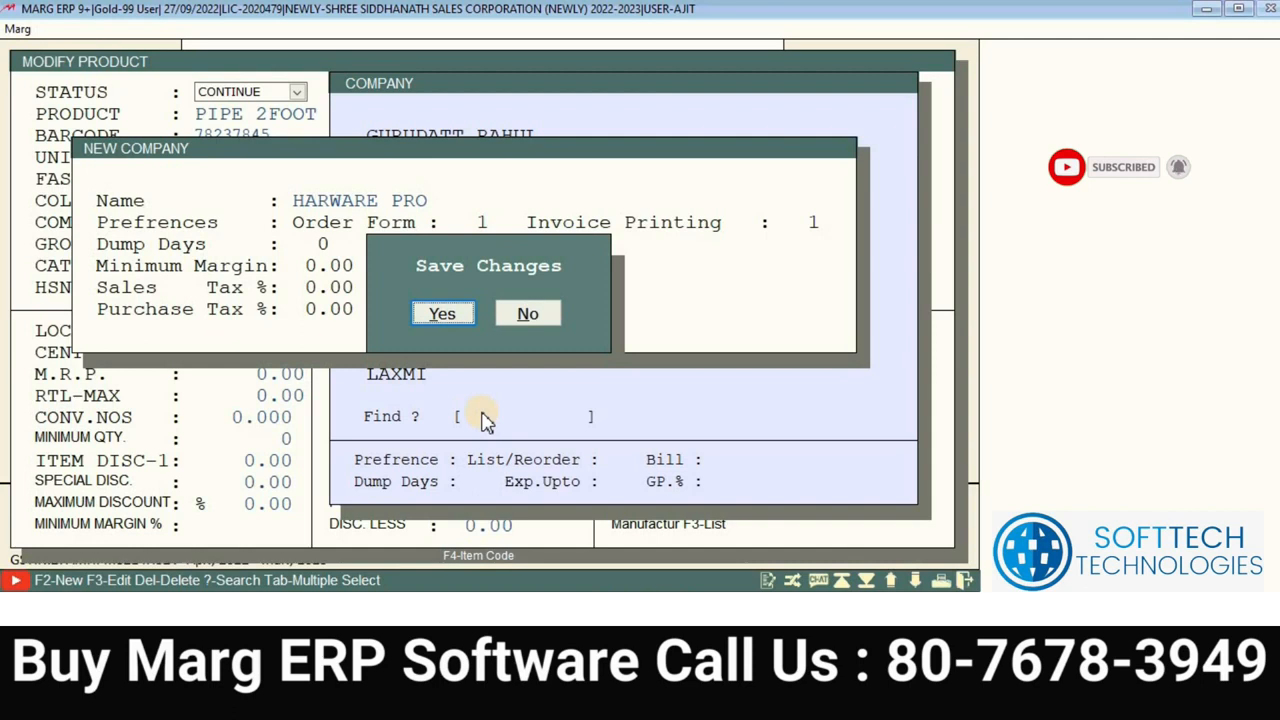
left_click(546, 318)
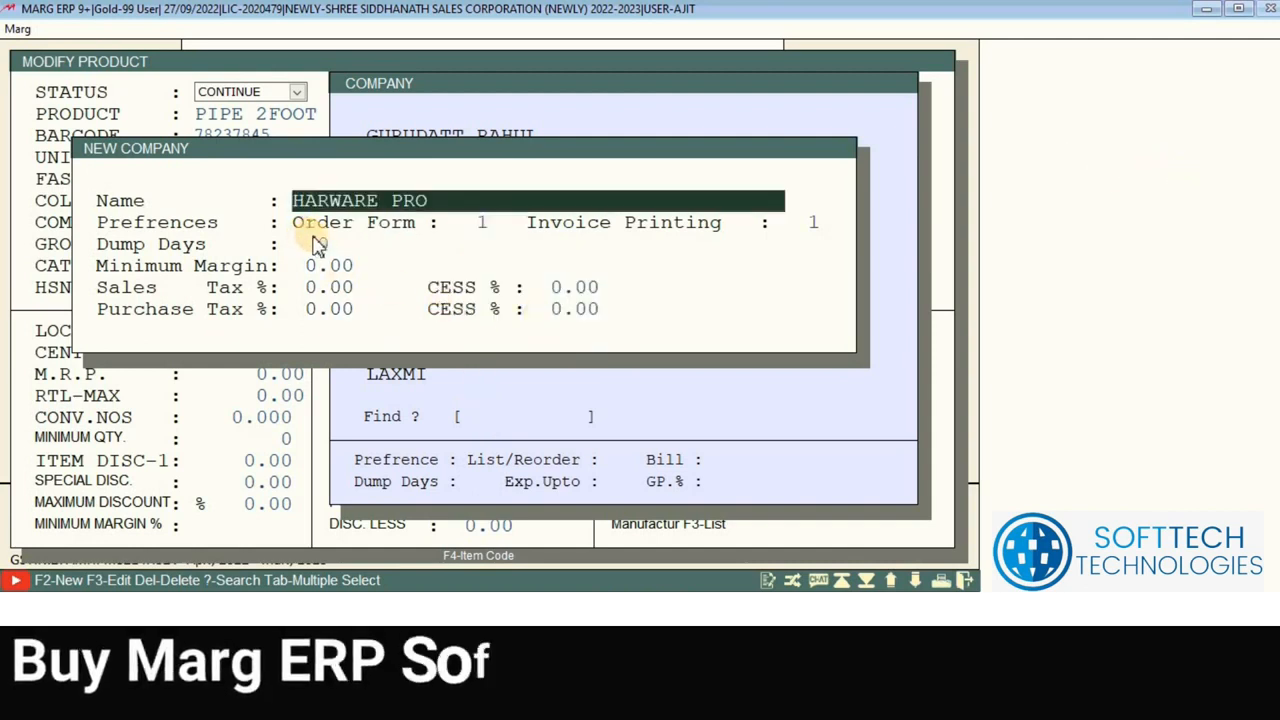
Step: Set the company's dump days to 45, replacing an initial 90
key("Return")
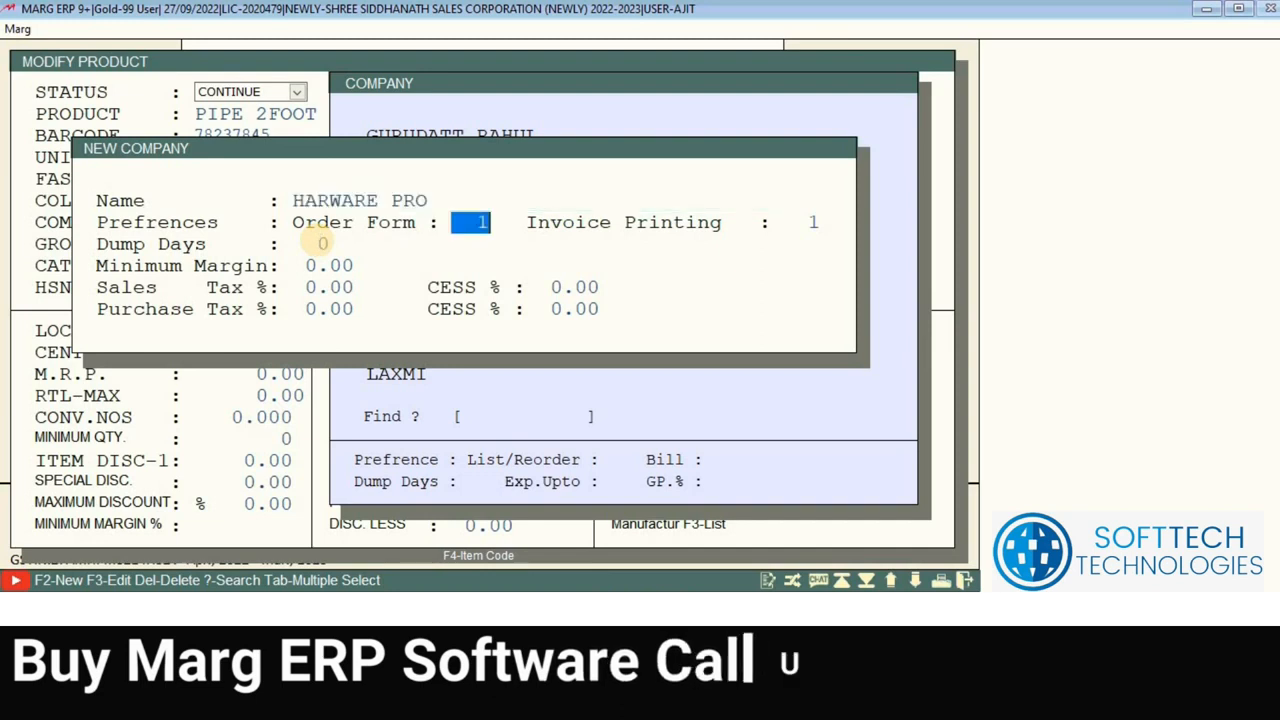
key("Return")
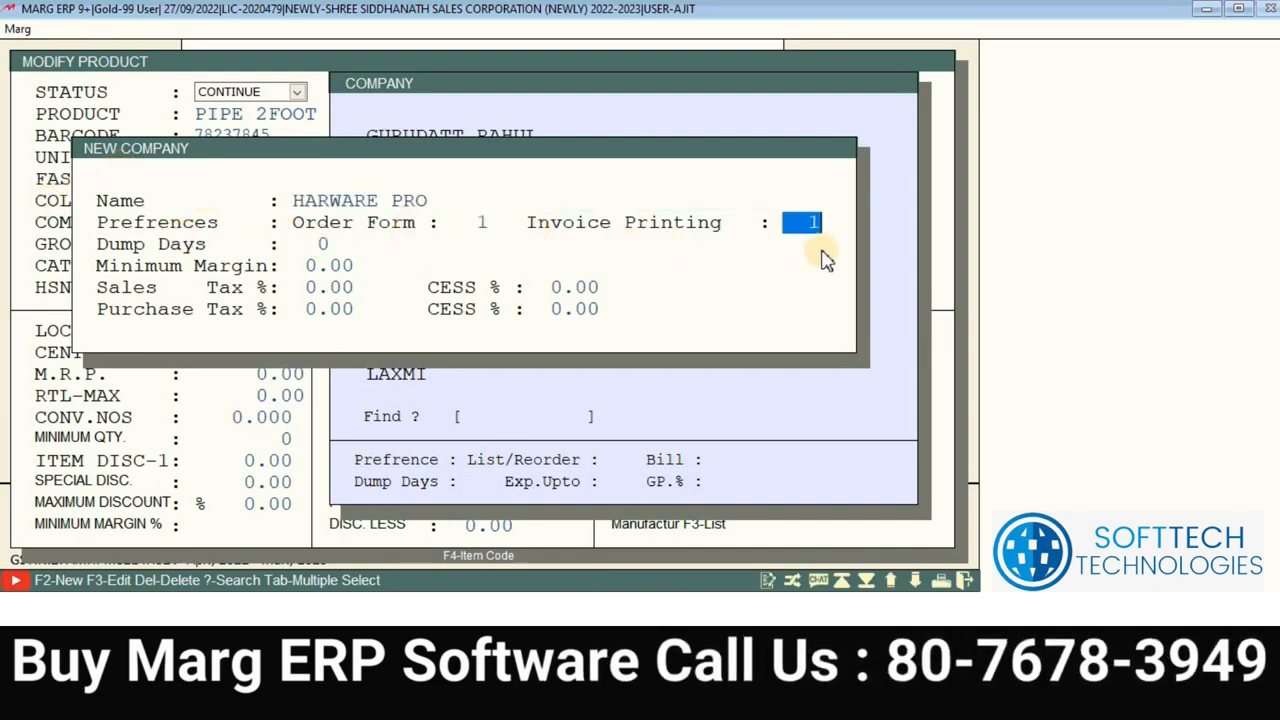
key("Return")
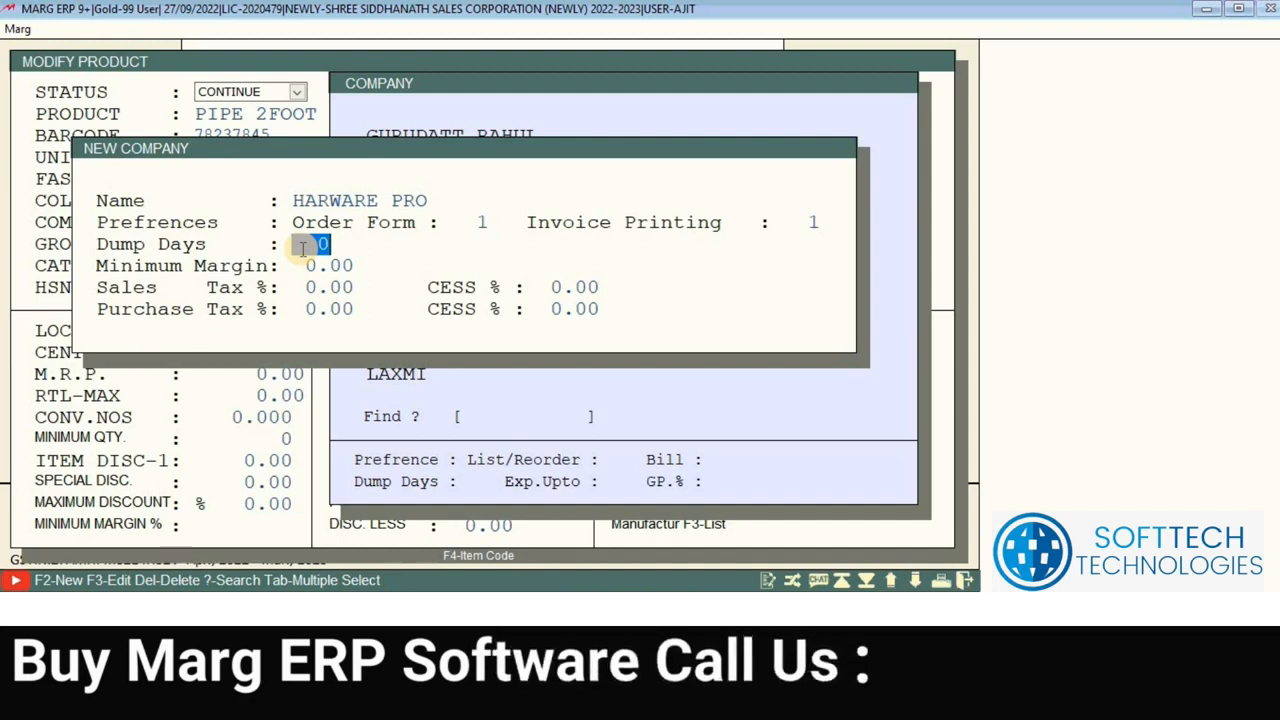
type("90")
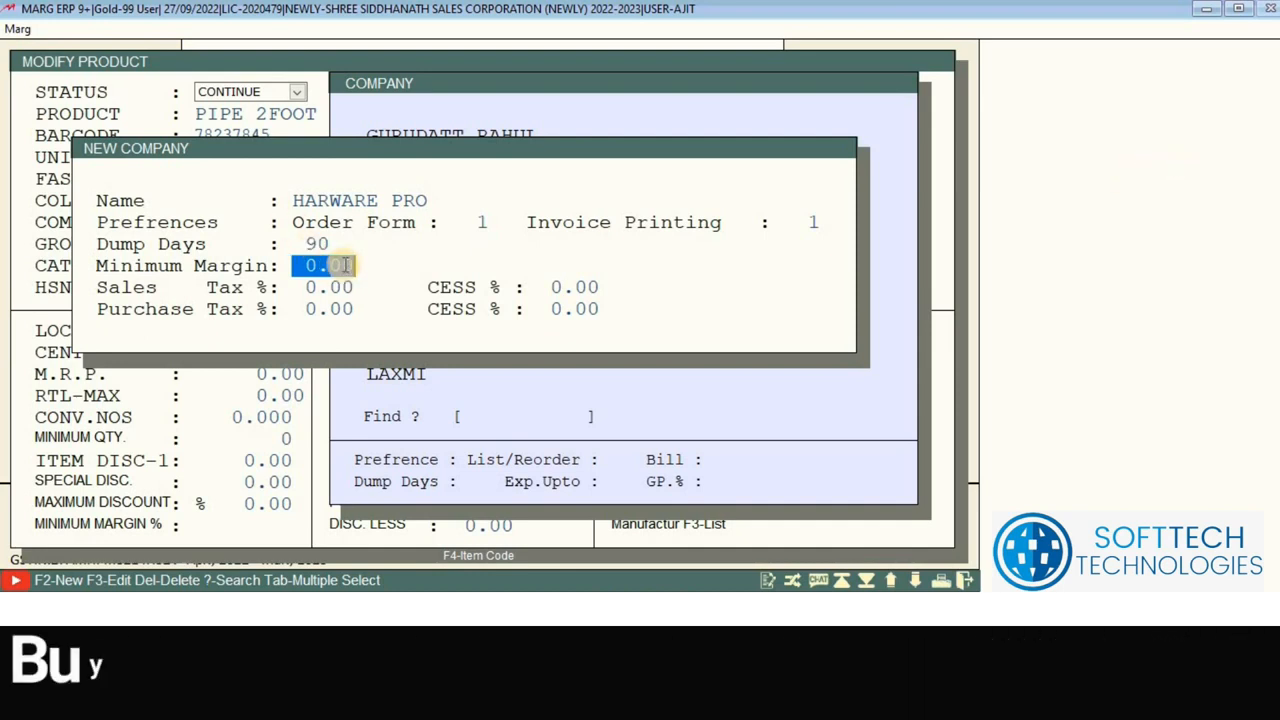
key("Up")
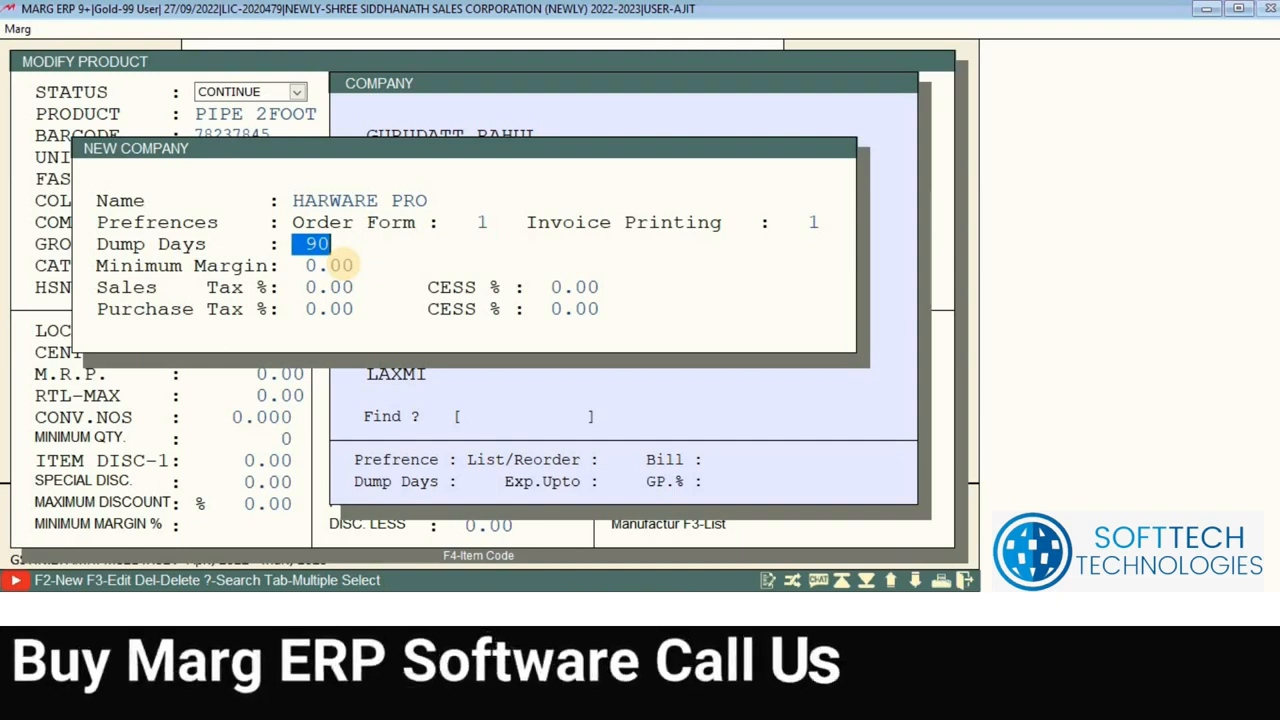
type("45")
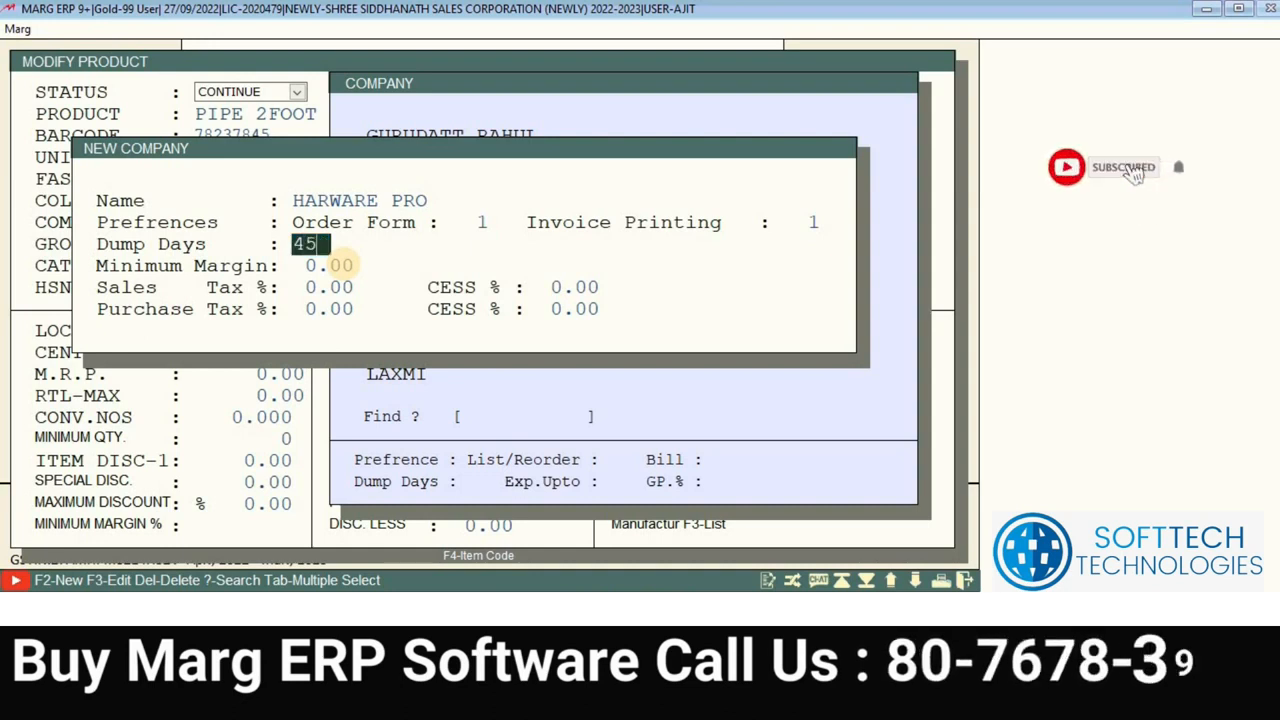
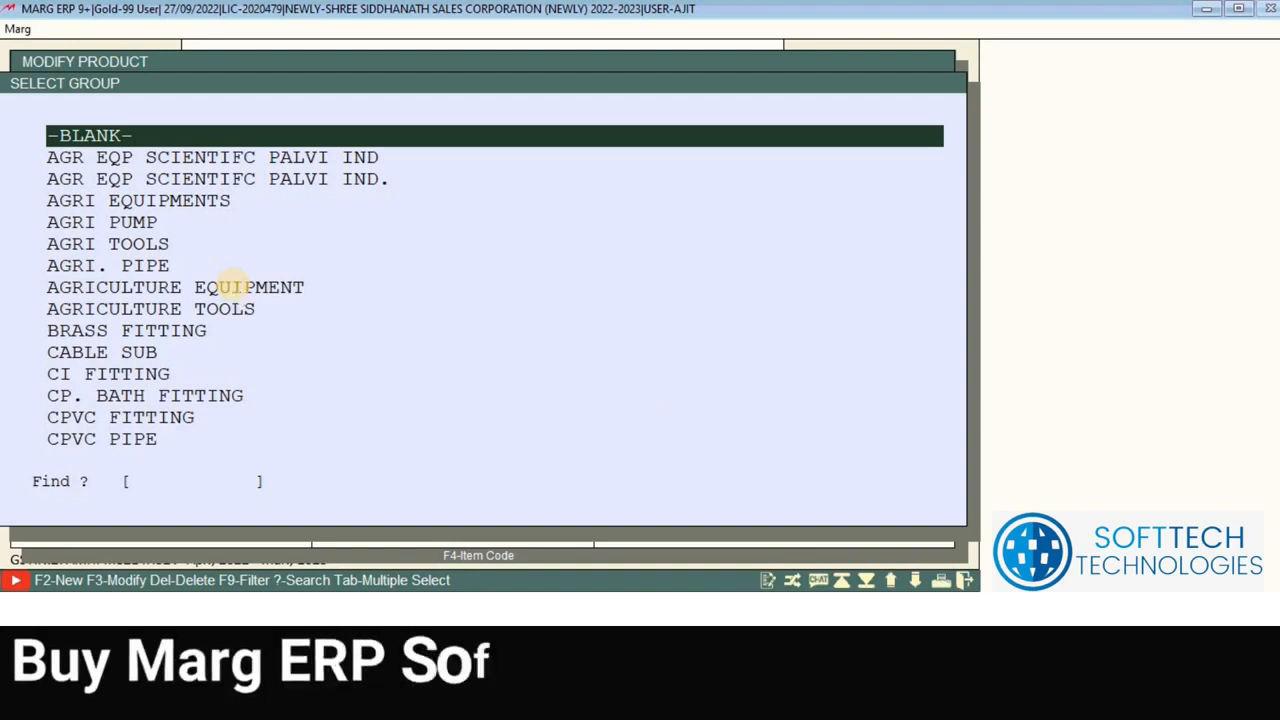
Step: Search 'HD' in the group list and set the product group to MAJER TAPE
type("HD")
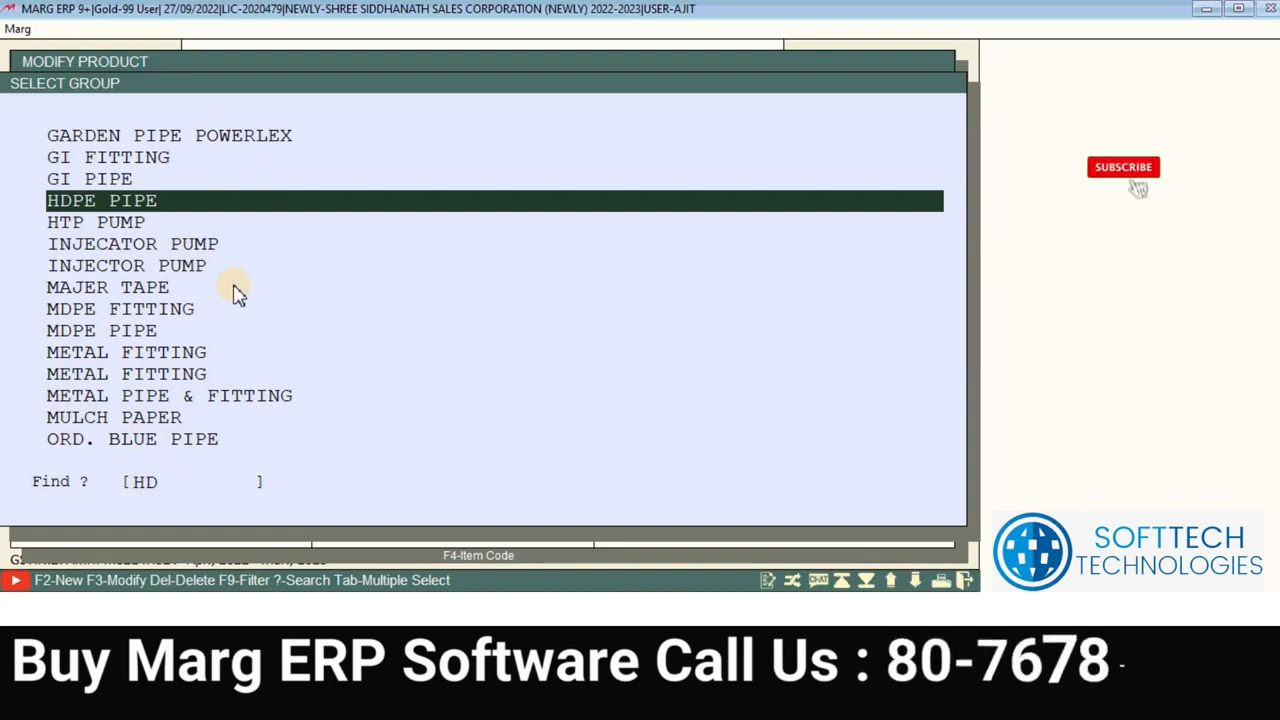
left_click(232, 287)
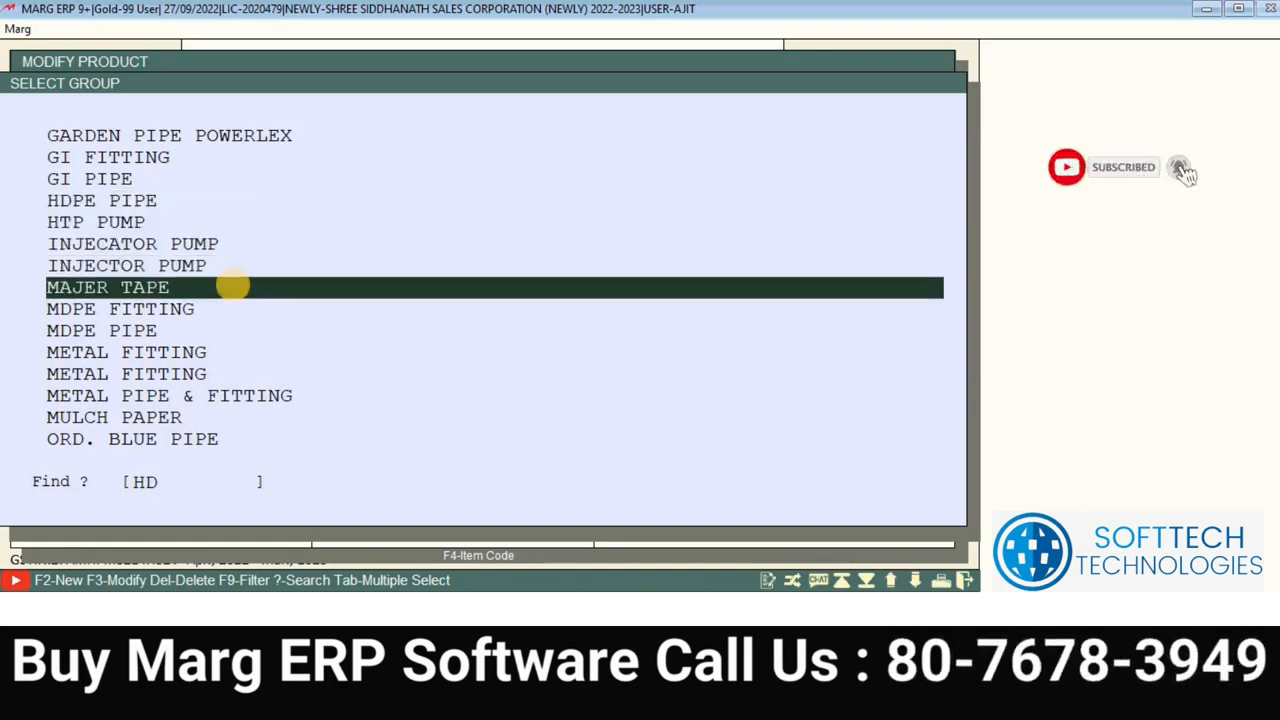
left_click(232, 287)
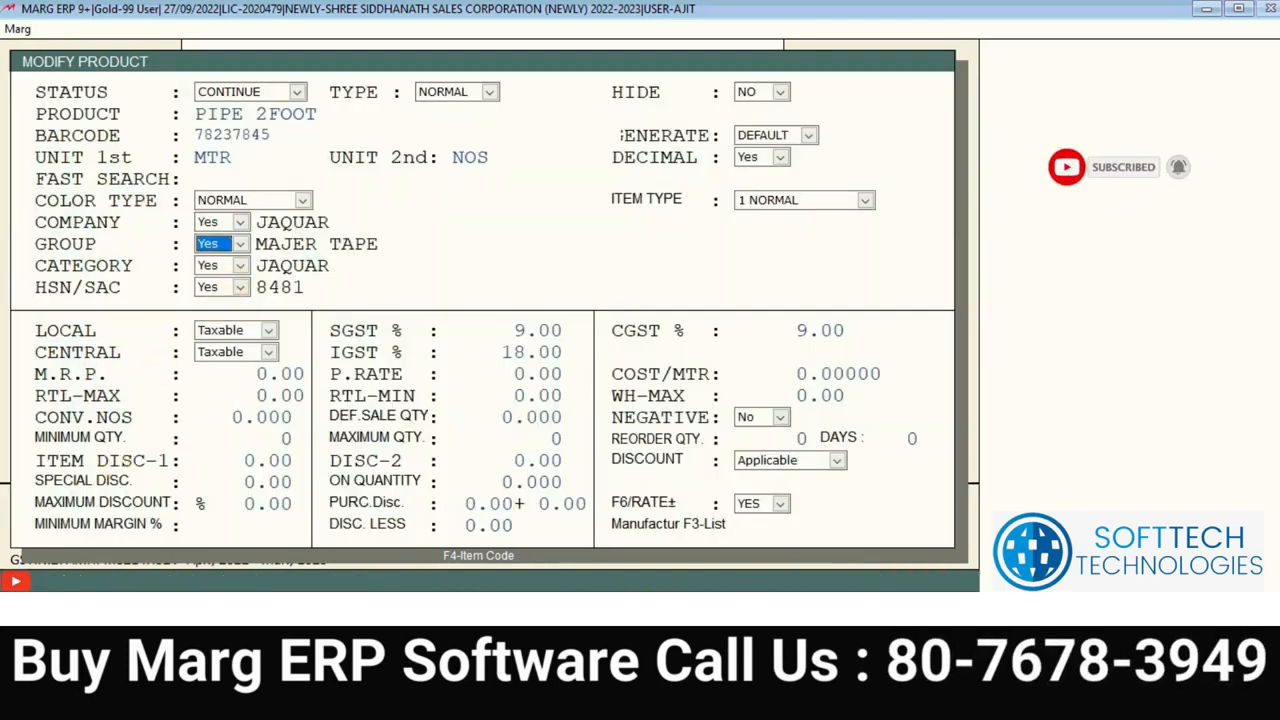
Step: Turn the category on and pick LUBI MOTOR DEMO, skipping the new-category entry
left_click(240, 266)
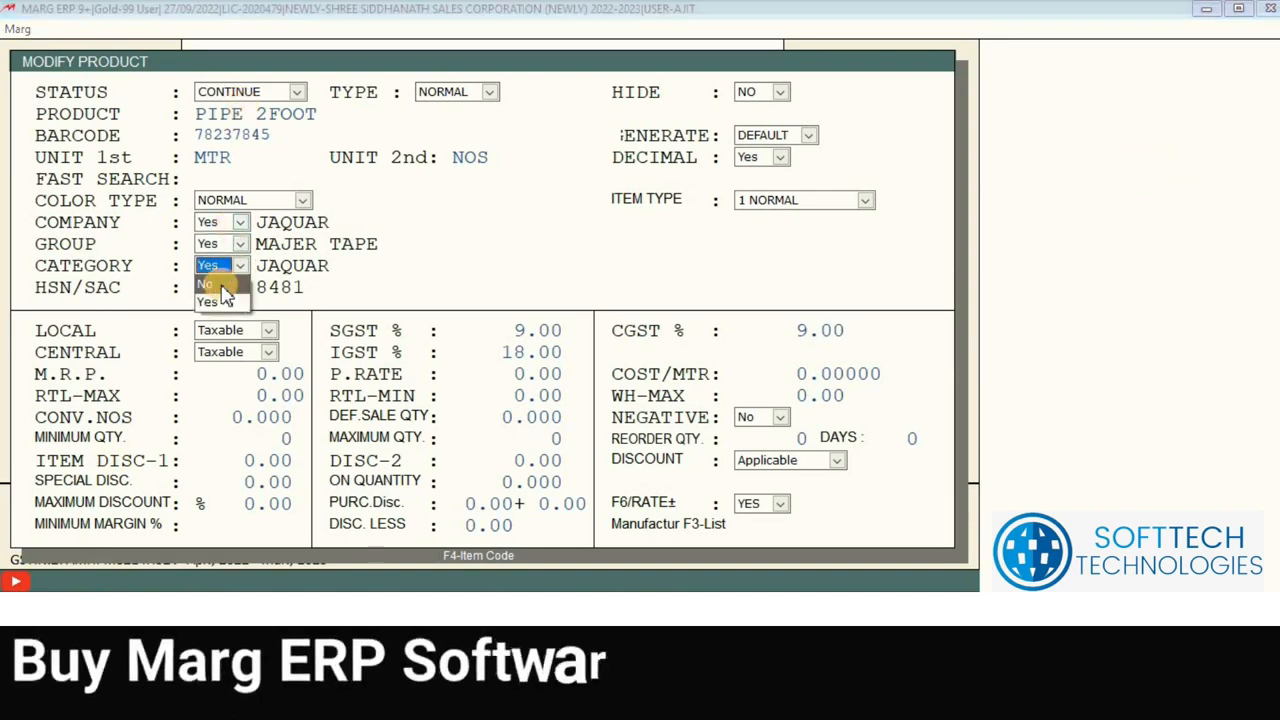
left_click(218, 300)
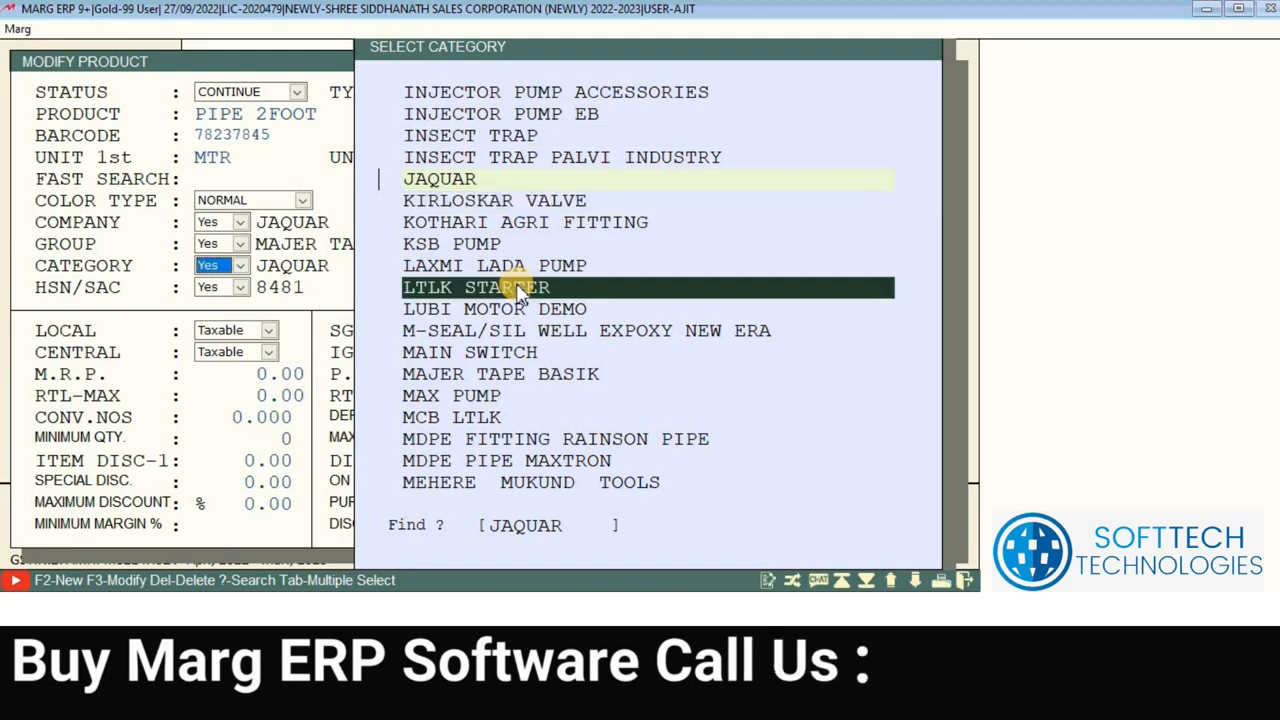
left_click(518, 288)
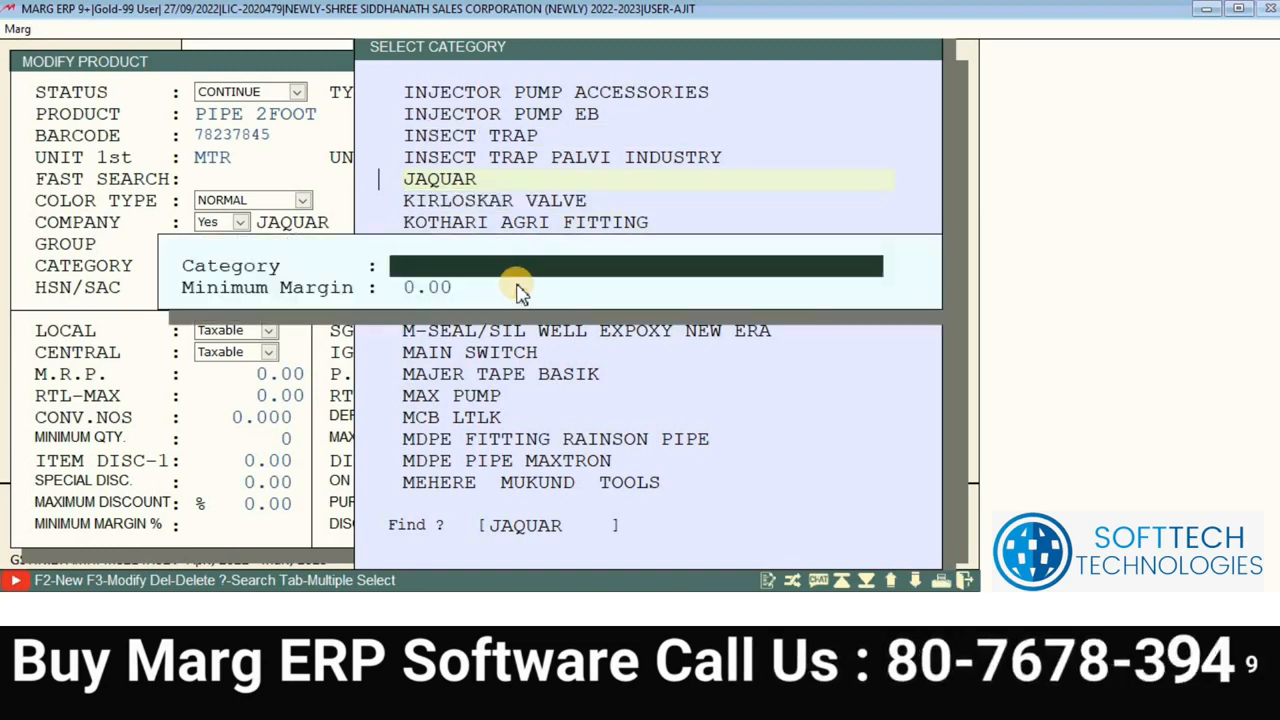
key("Escape")
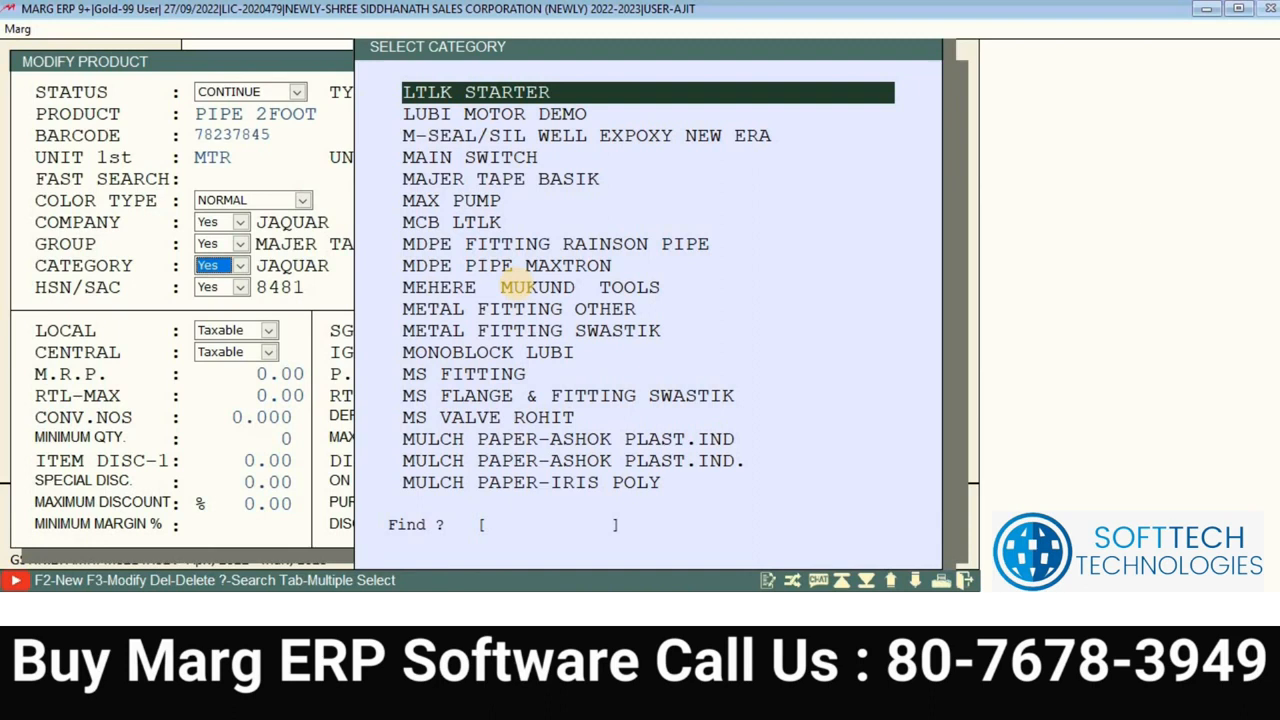
key("Down")
key("Return")
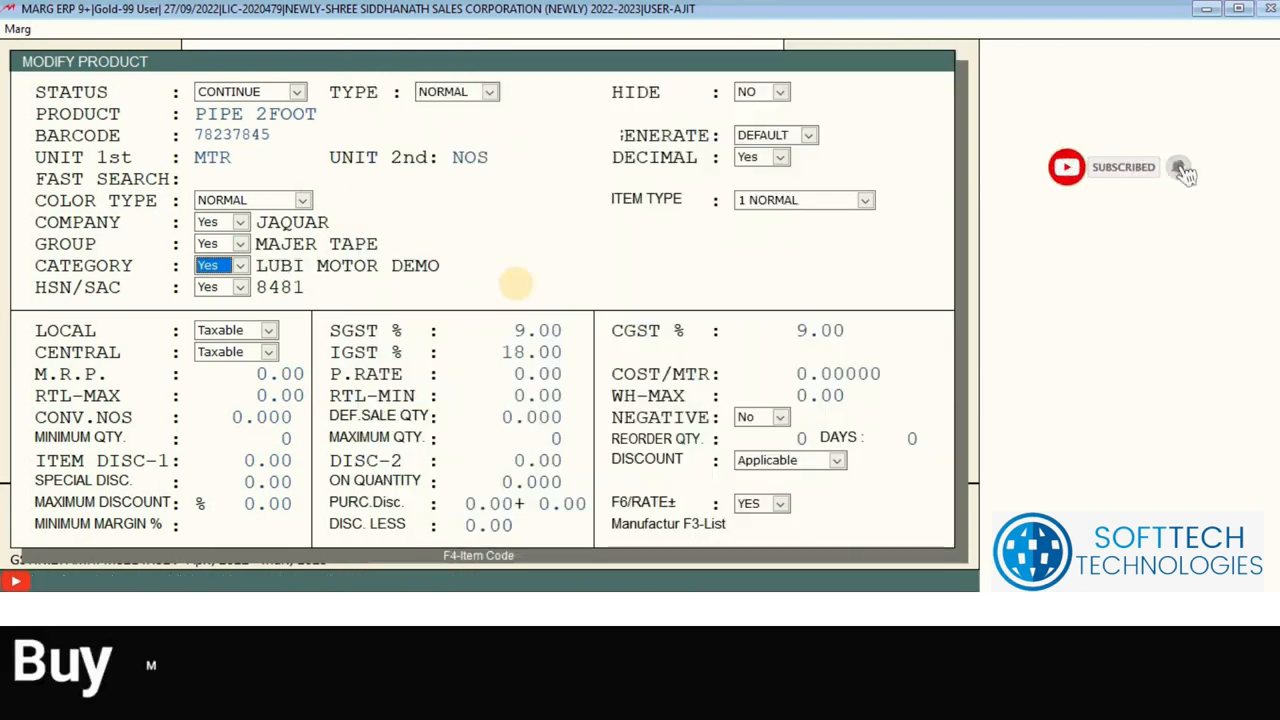
Step: Replace HSN/SAC 8481 with 84818030 (9% SGST, 9% CGST, 18% IGST) on PIPE 2FOOT
key("Return")
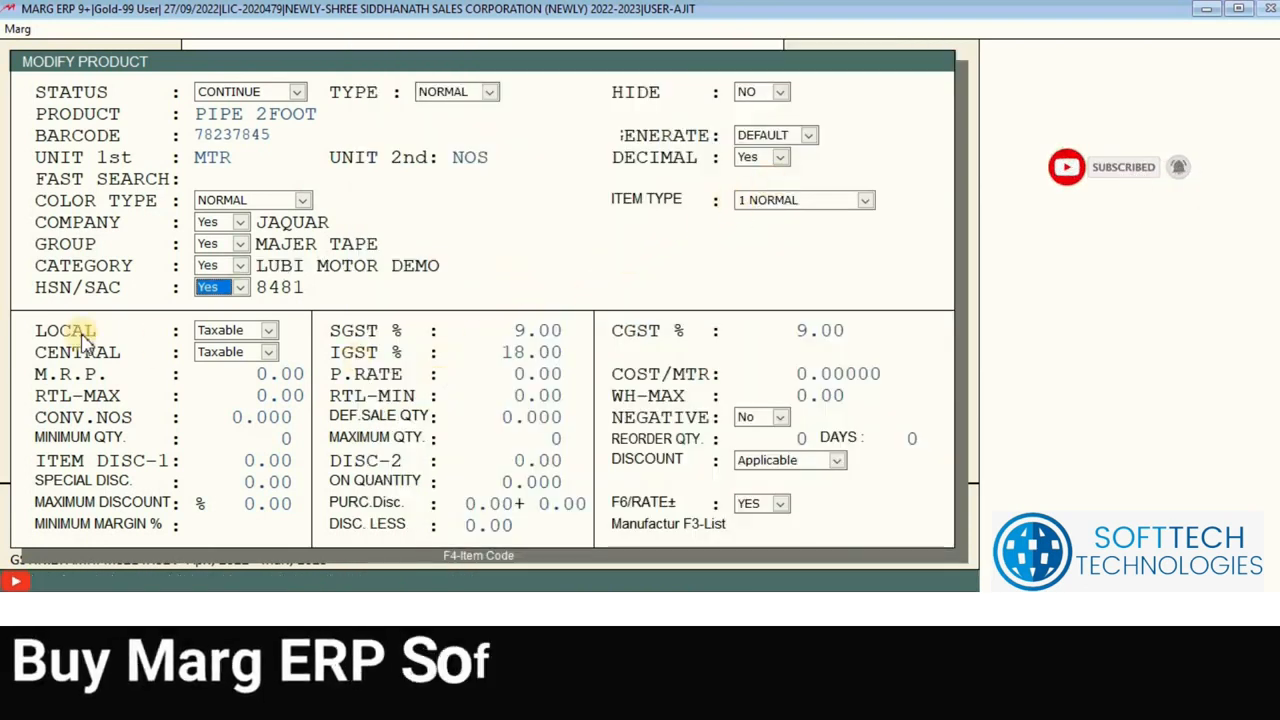
left_click(218, 291)
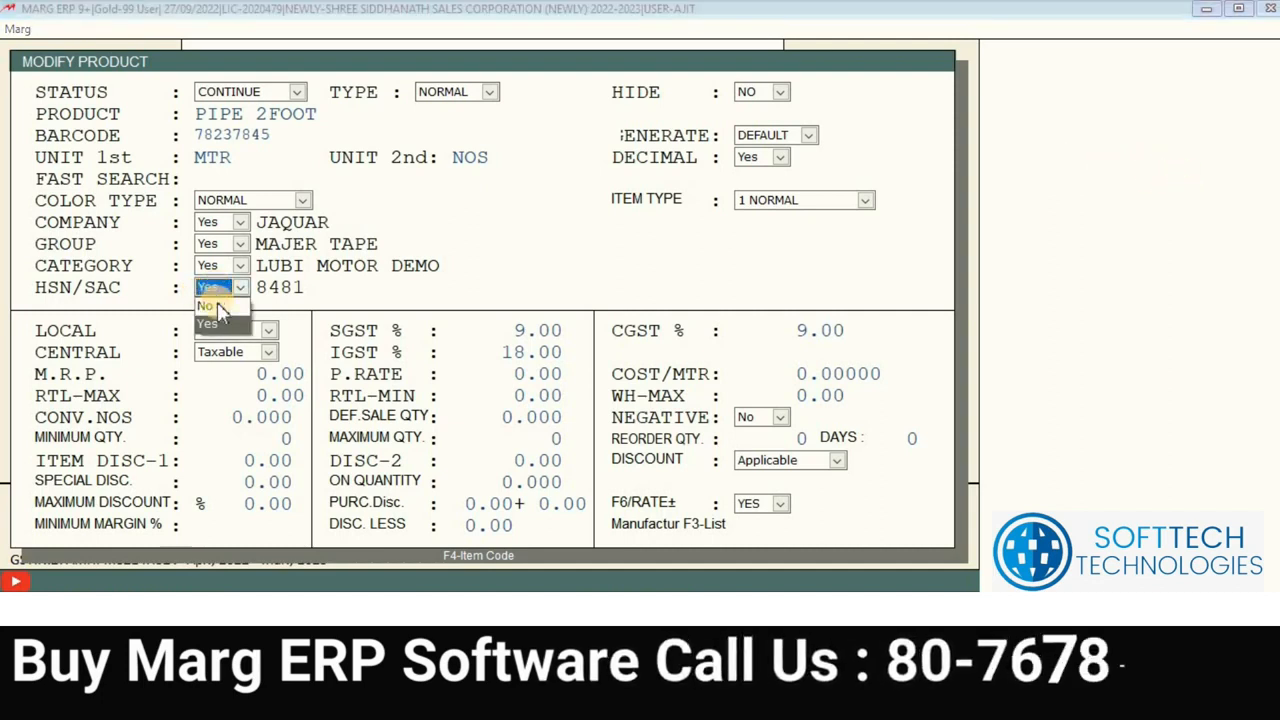
left_click(218, 306)
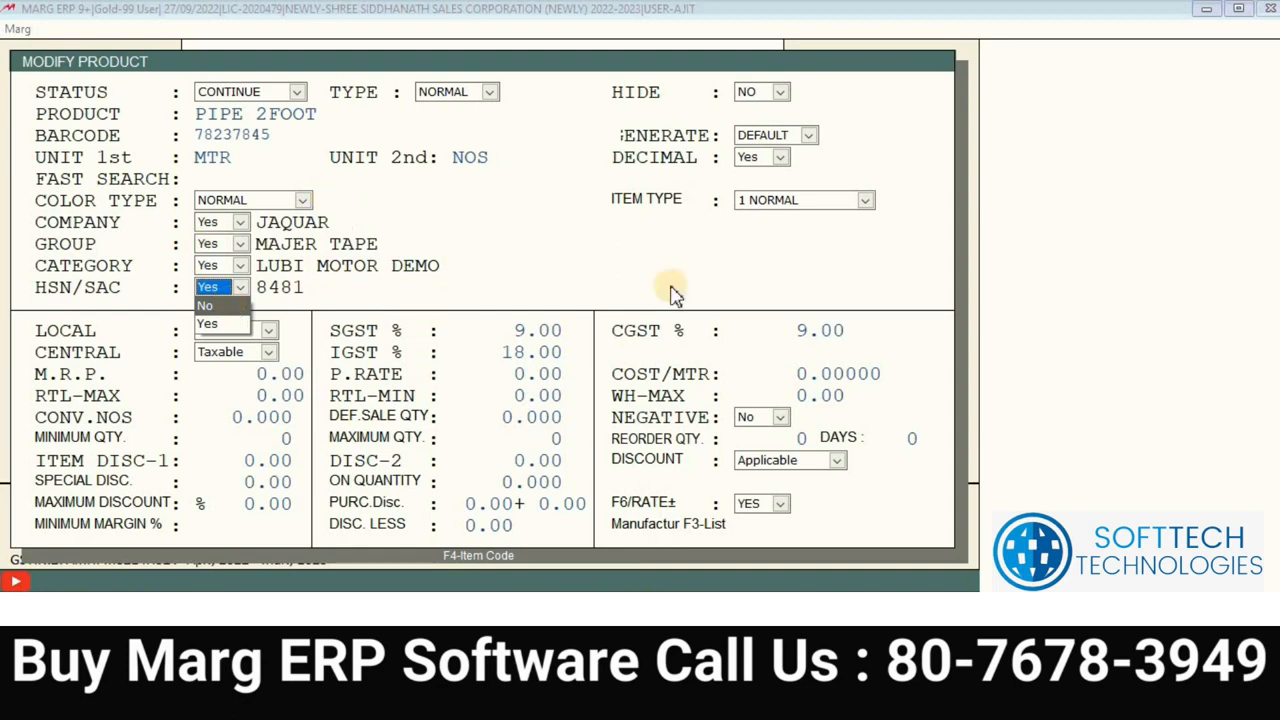
left_click(229, 320)
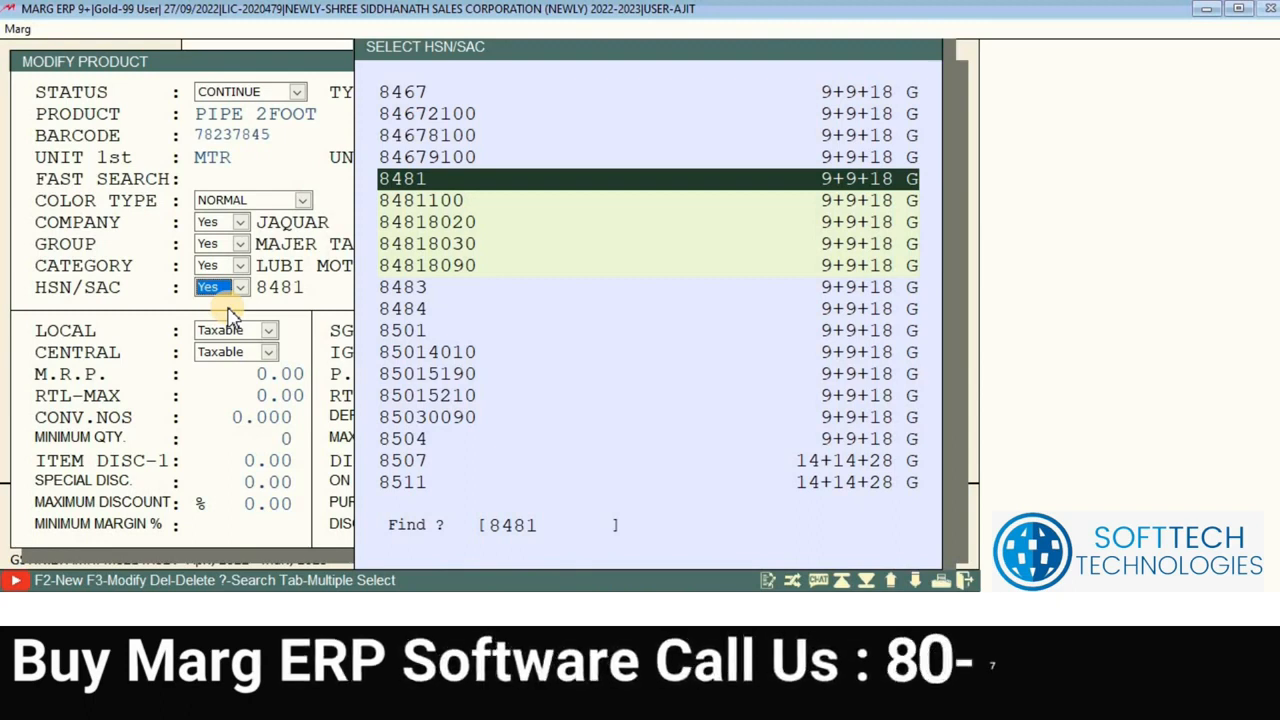
key("Up")
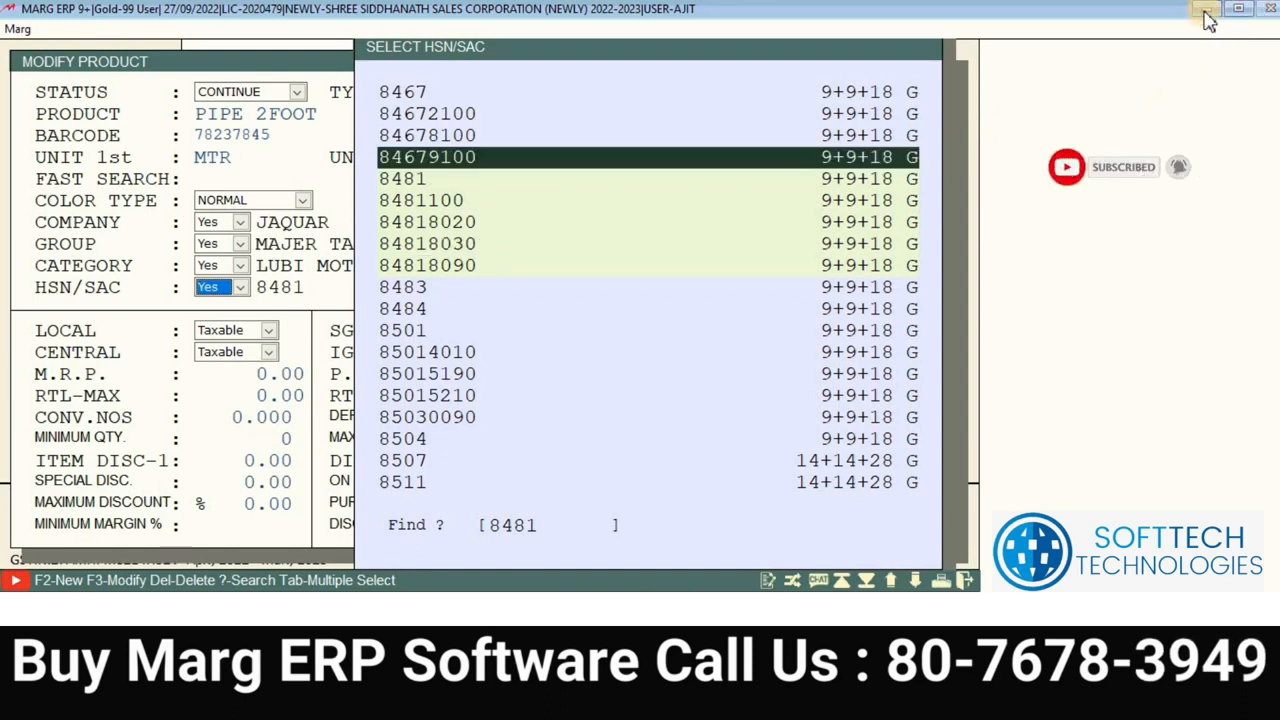
left_click(1206, 12)
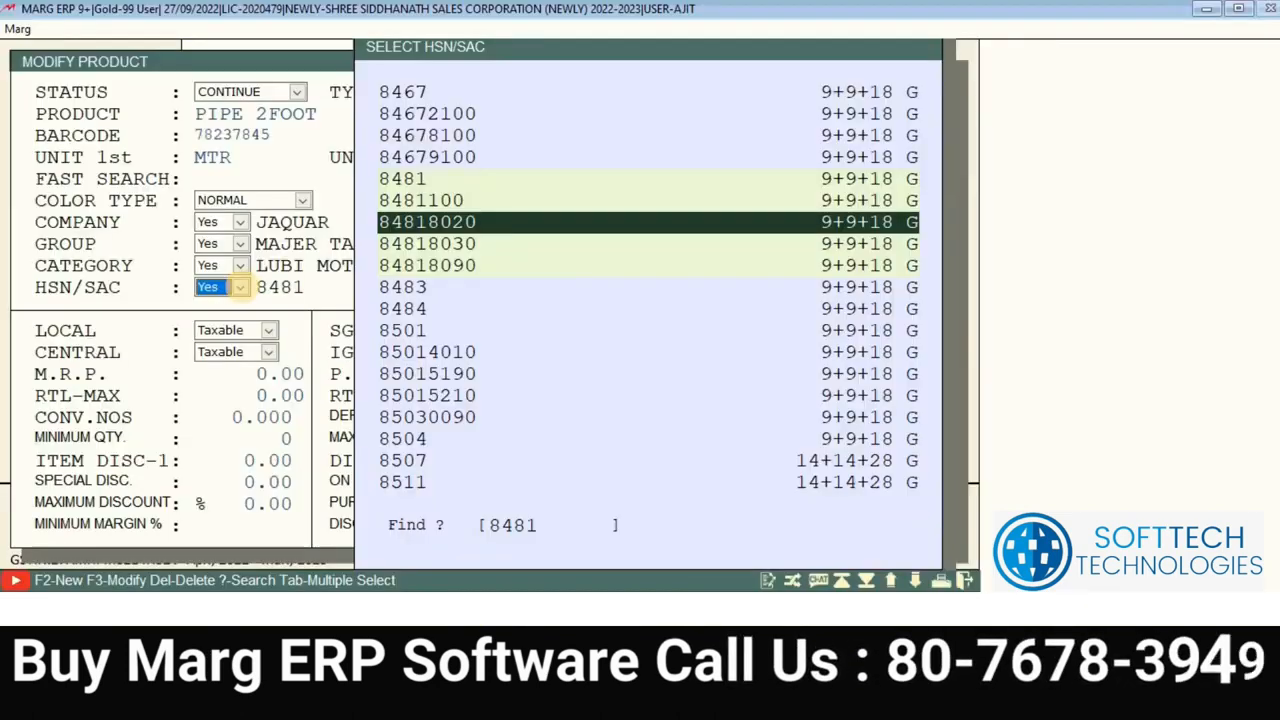
key("Up")
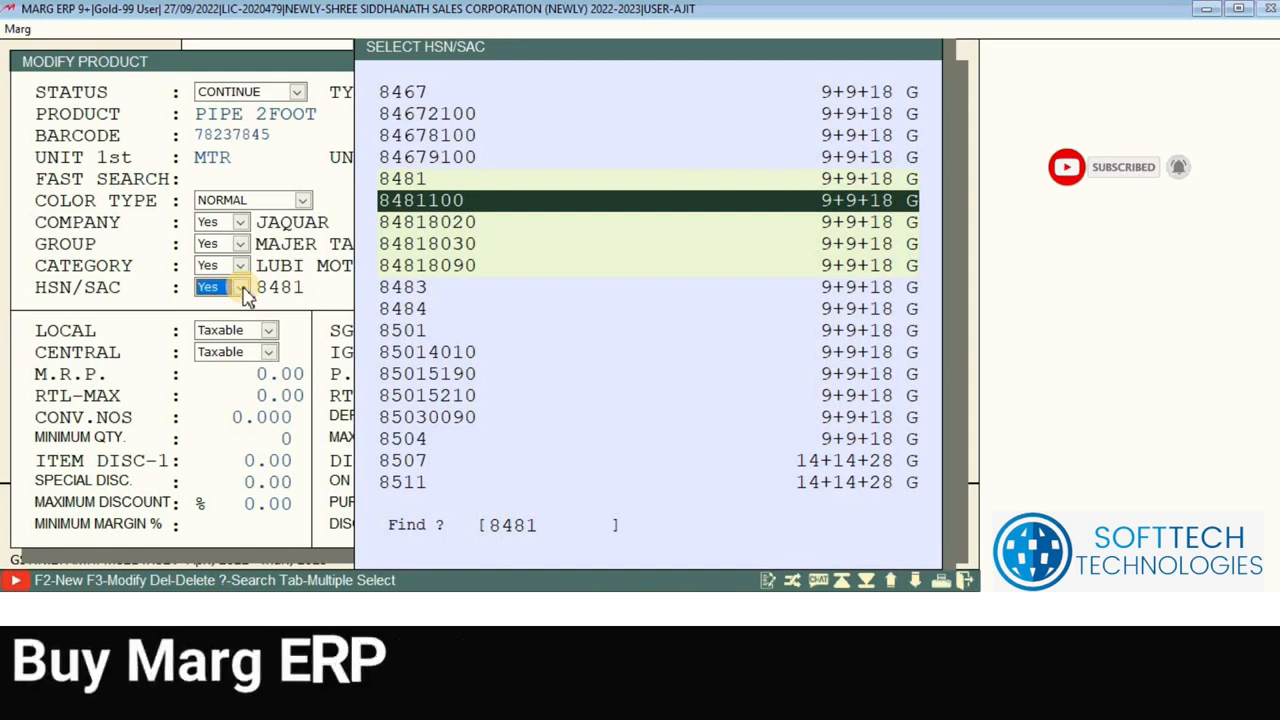
key("Down")
key("Down")
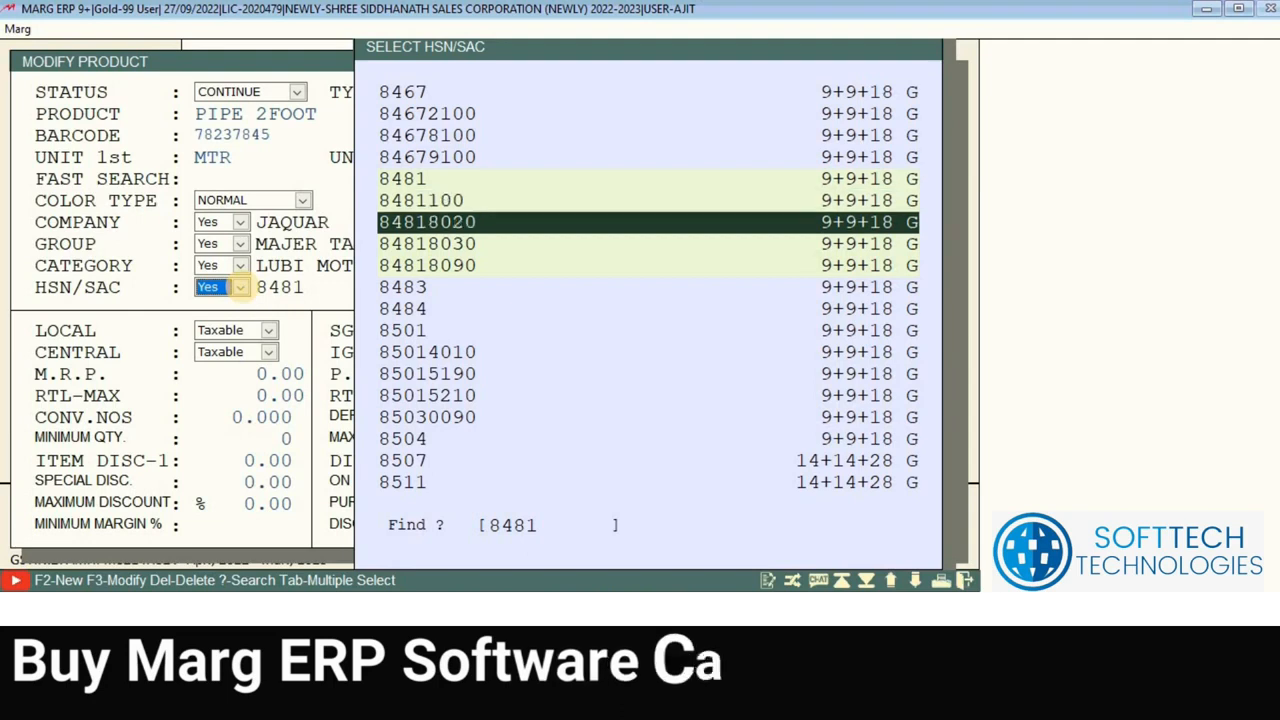
key("Return")
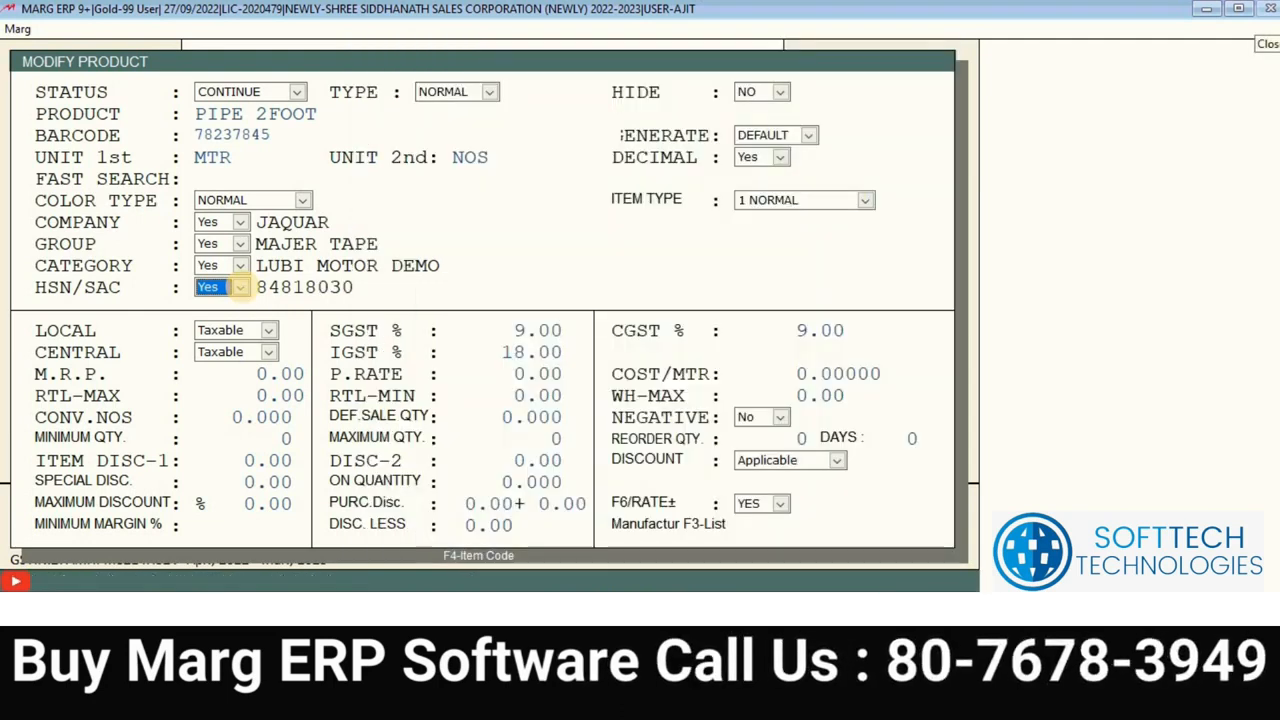
Step: Reopen the HSN/SAC list, check the details of 84818030, and browse up to code 8501
left_click(242, 288)
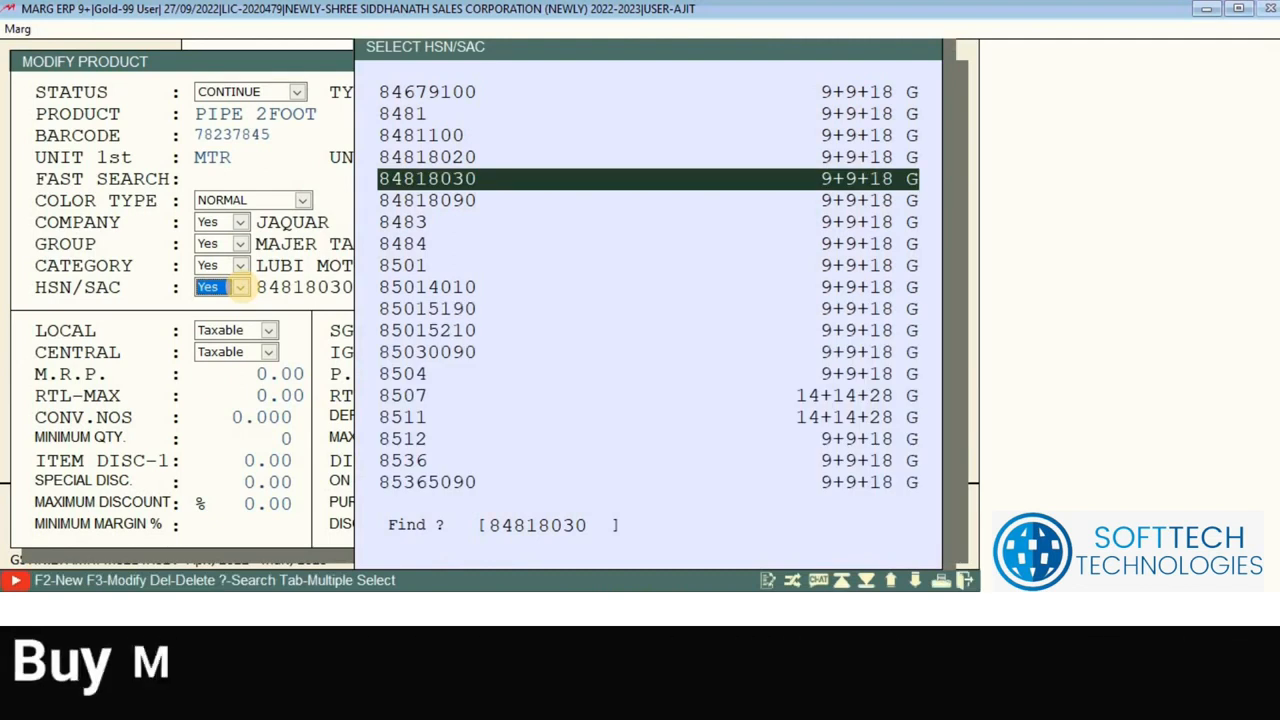
key("F2")
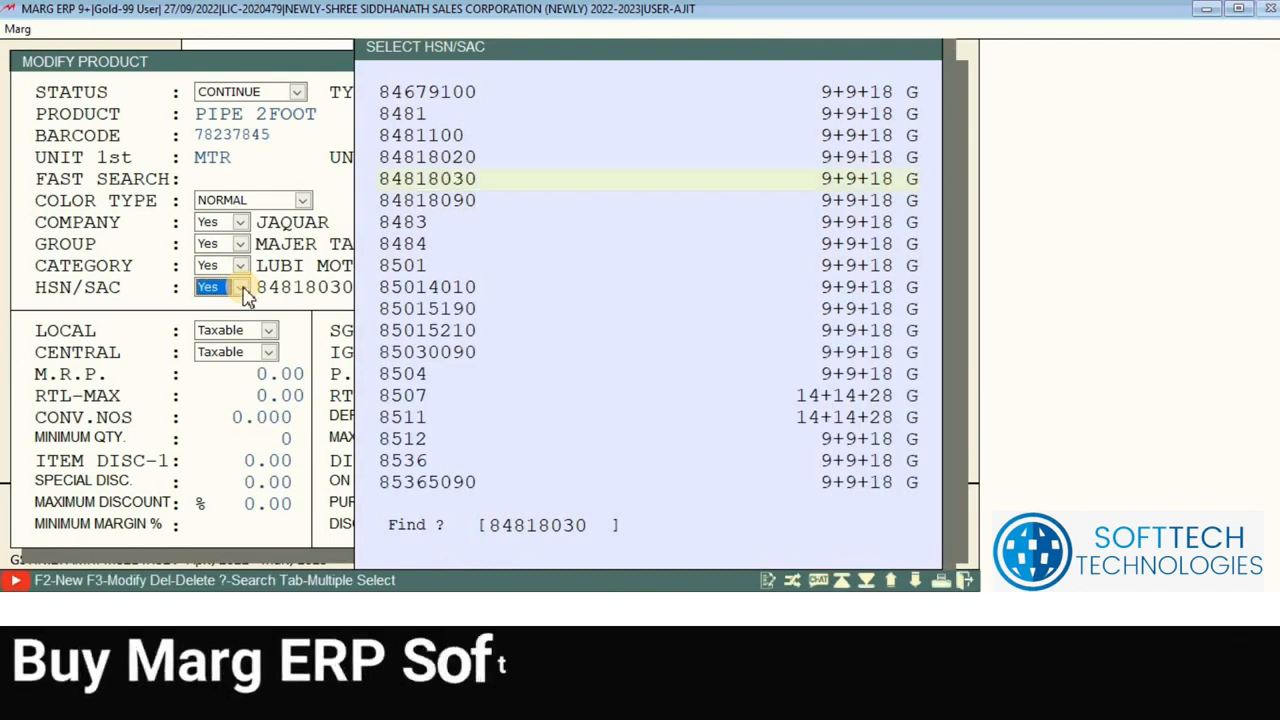
key("Escape")
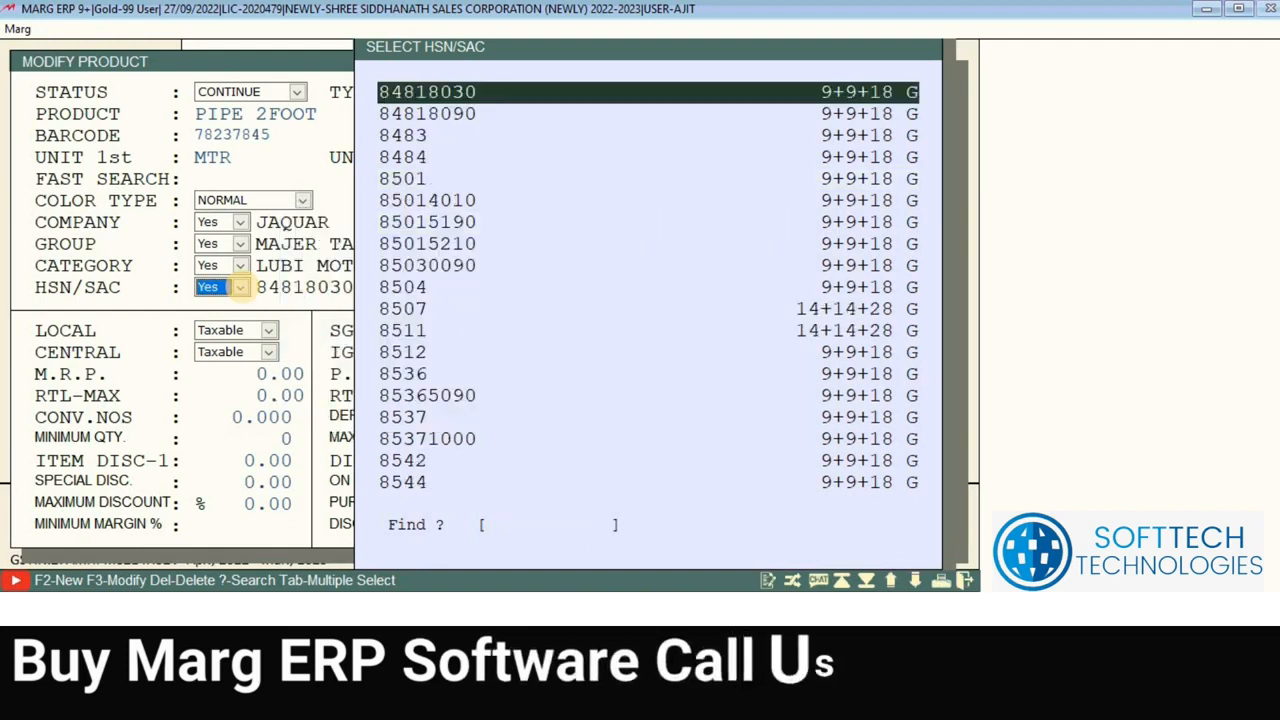
key("F3")
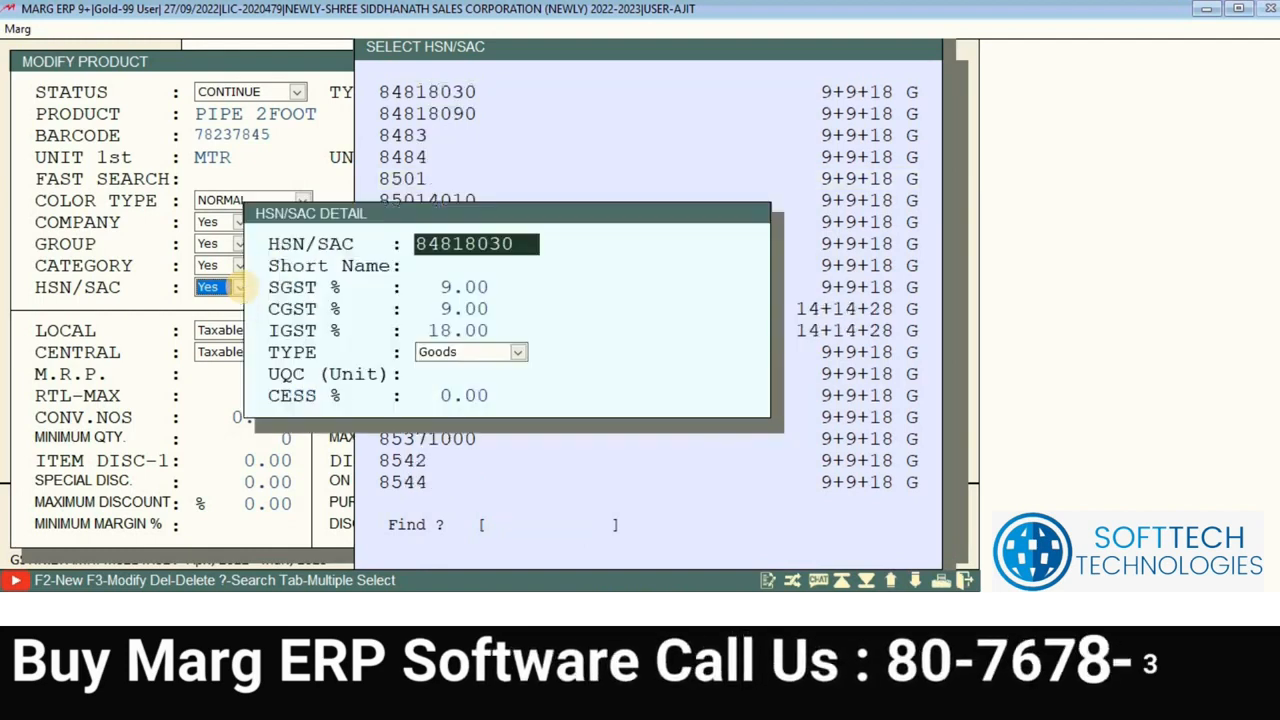
key("Escape")
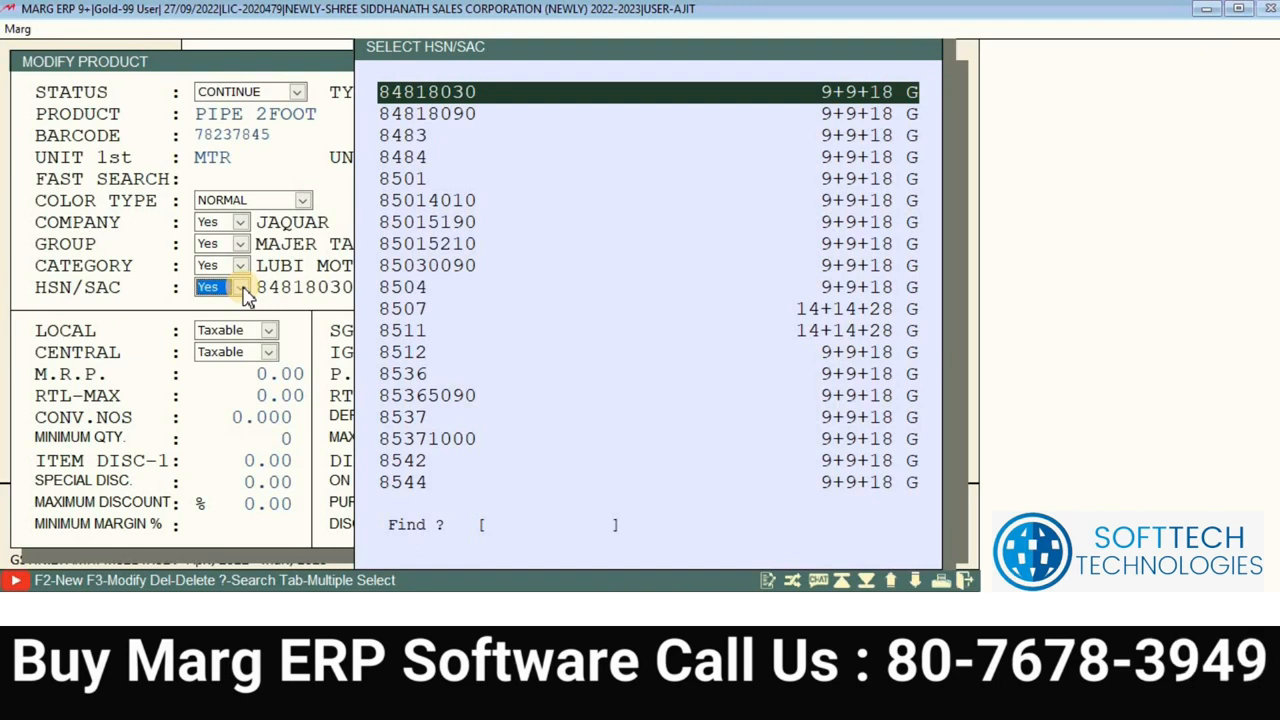
key("Down")
key("Down")
key("Down")
key("Down")
key("Down")
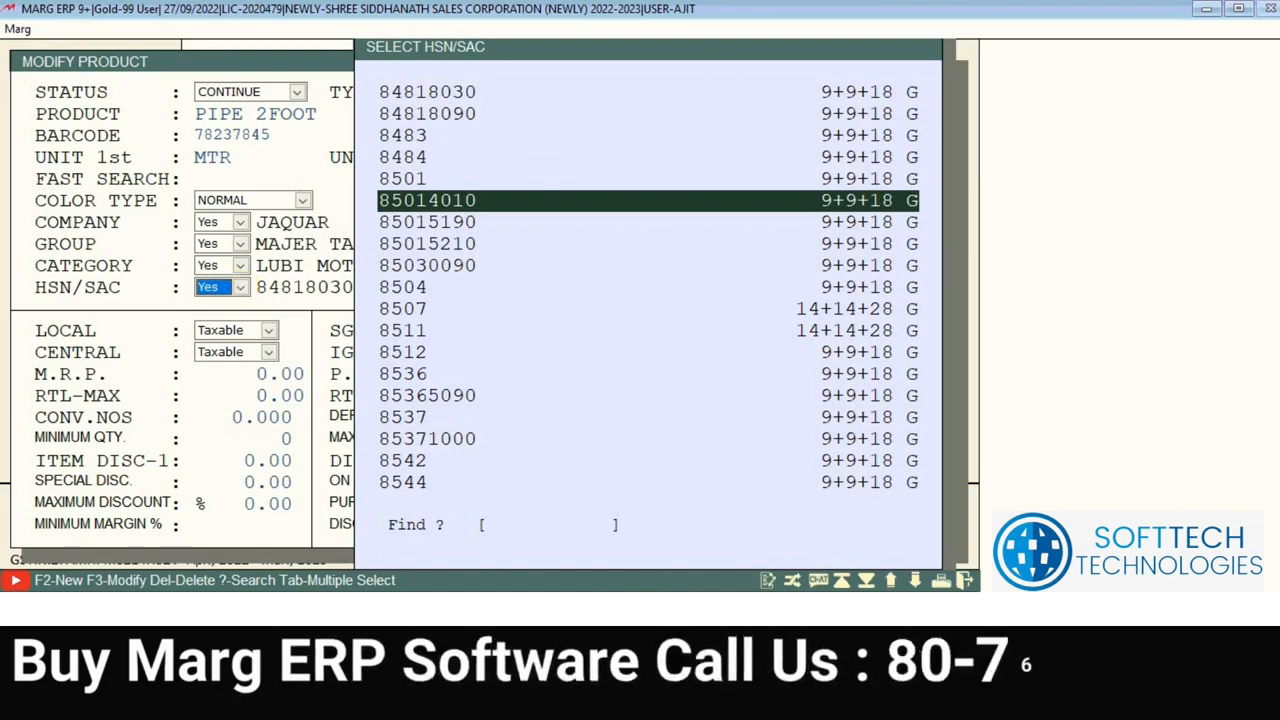
key("Up")
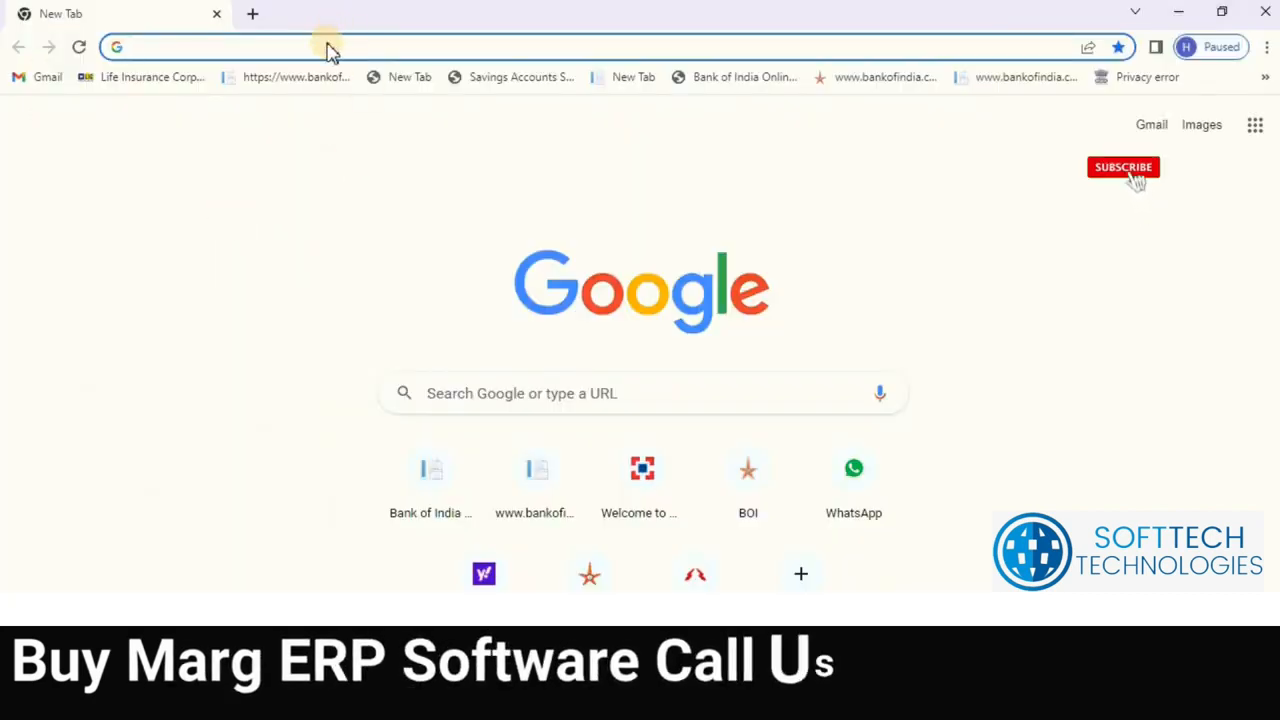
Step: Search Google for 'AMC HSN CODE'
left_click(328, 43)
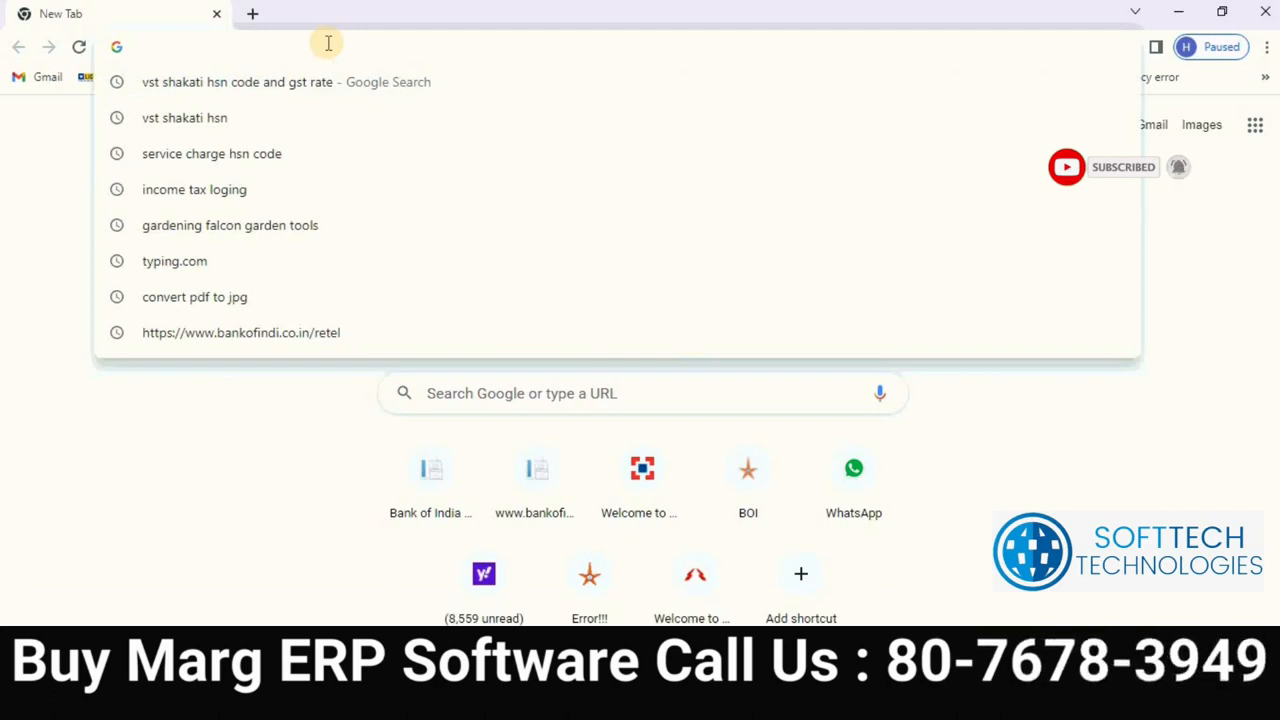
type("AMC")
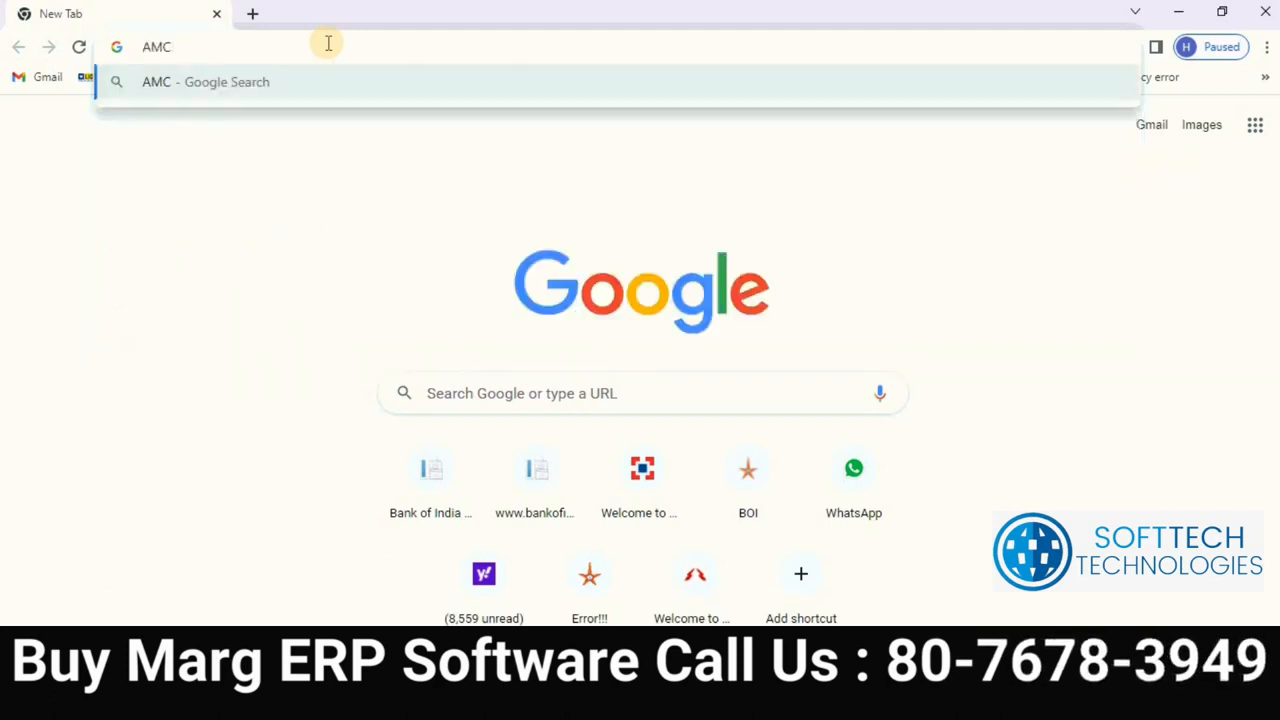
type(" HSN")
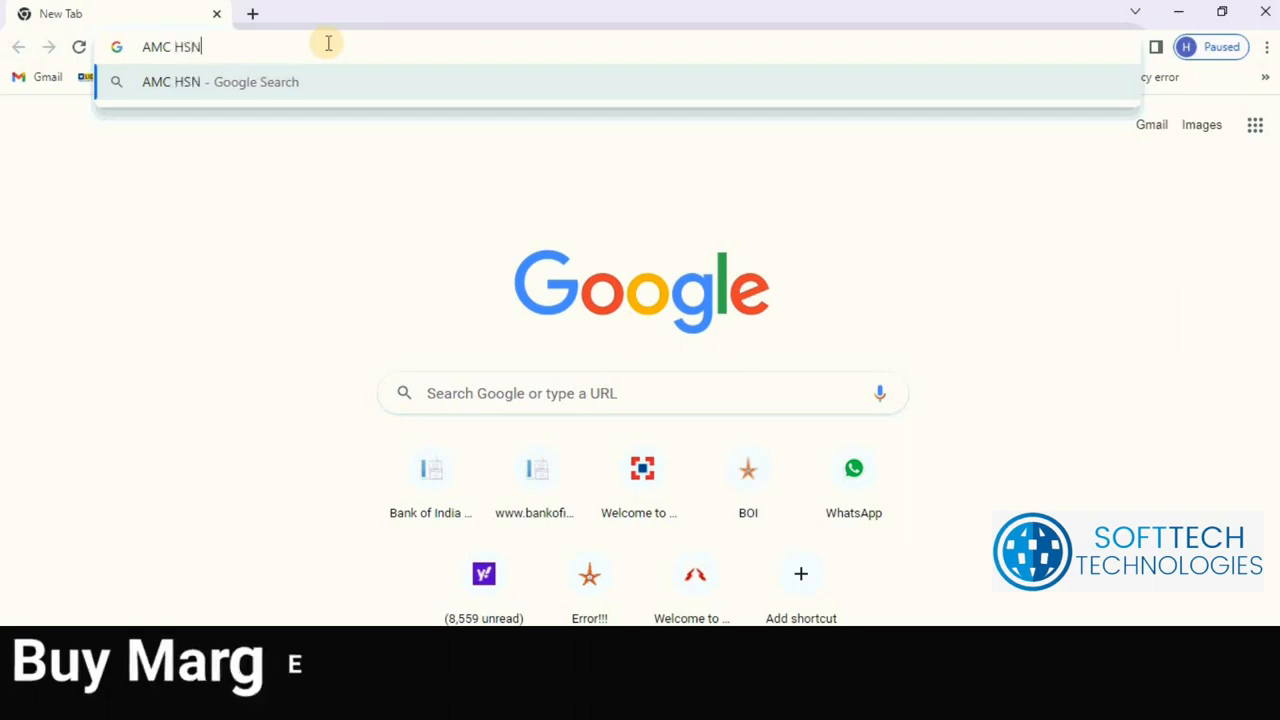
type(" CODE")
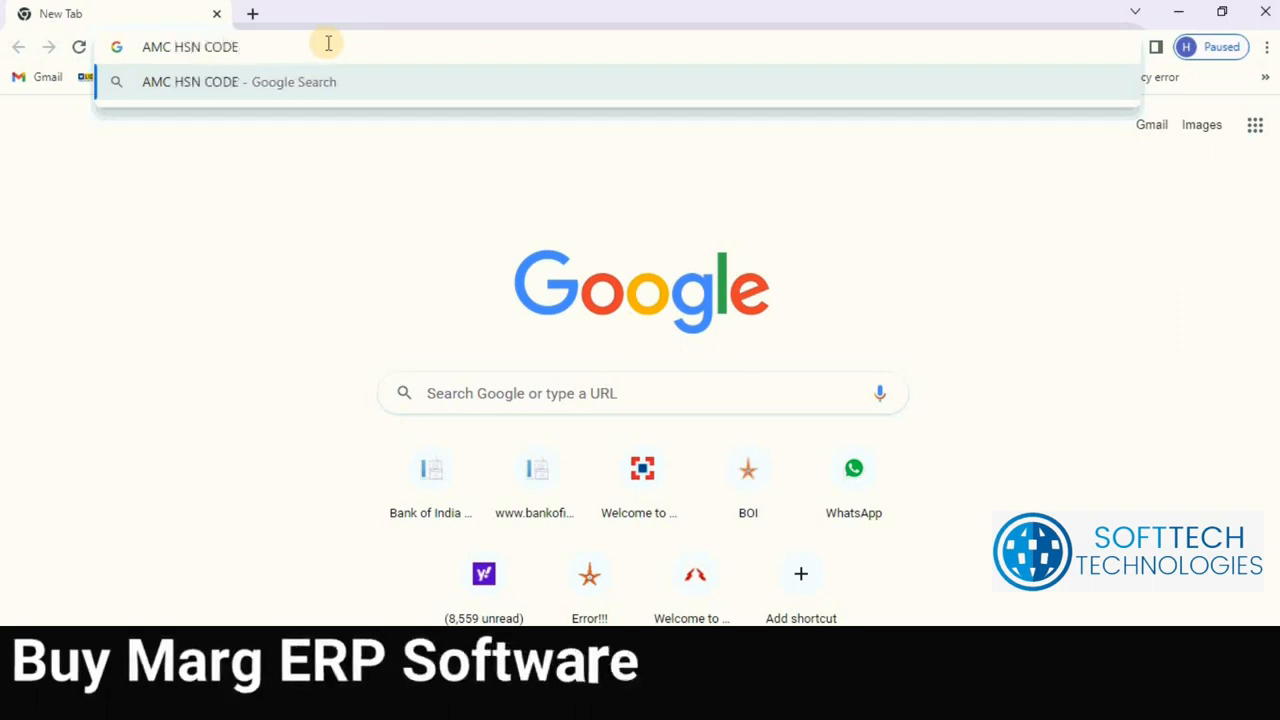
key("Return")
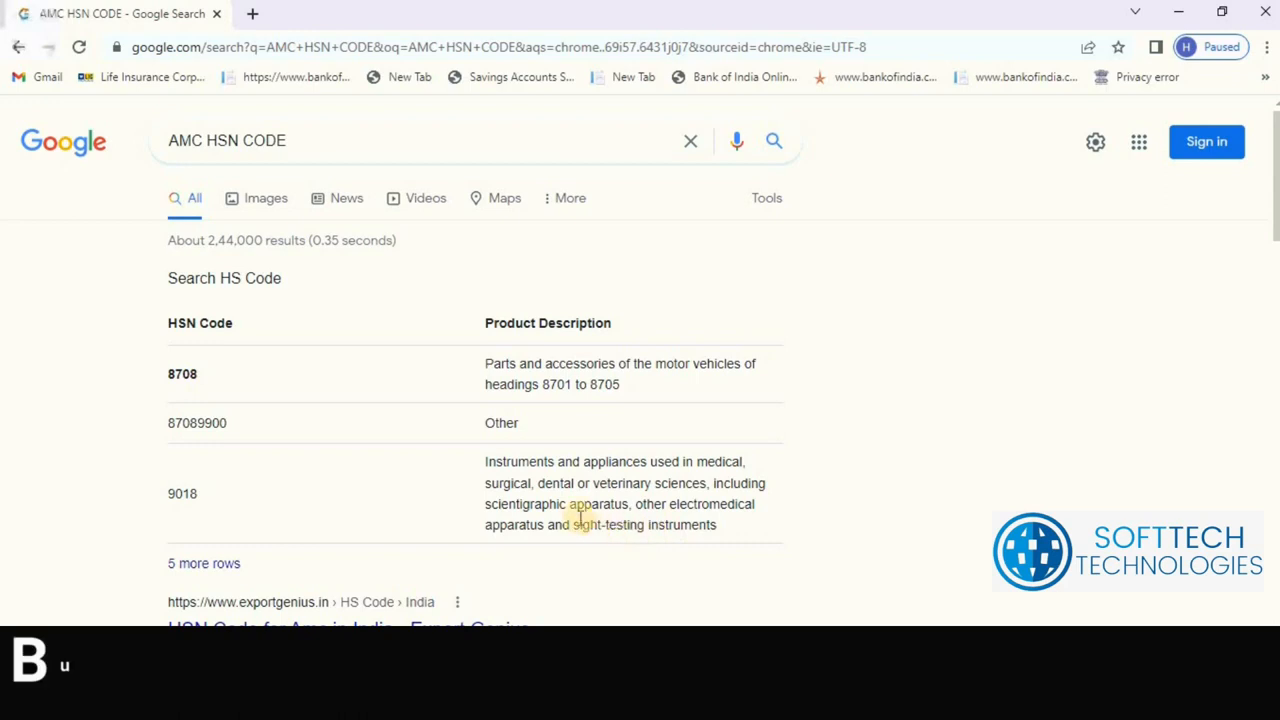
Step: Read the 8708 entry in the AMC HSN results, accepting the AnyDesk connection prompts
left_click_drag(160, 366, 208, 387)
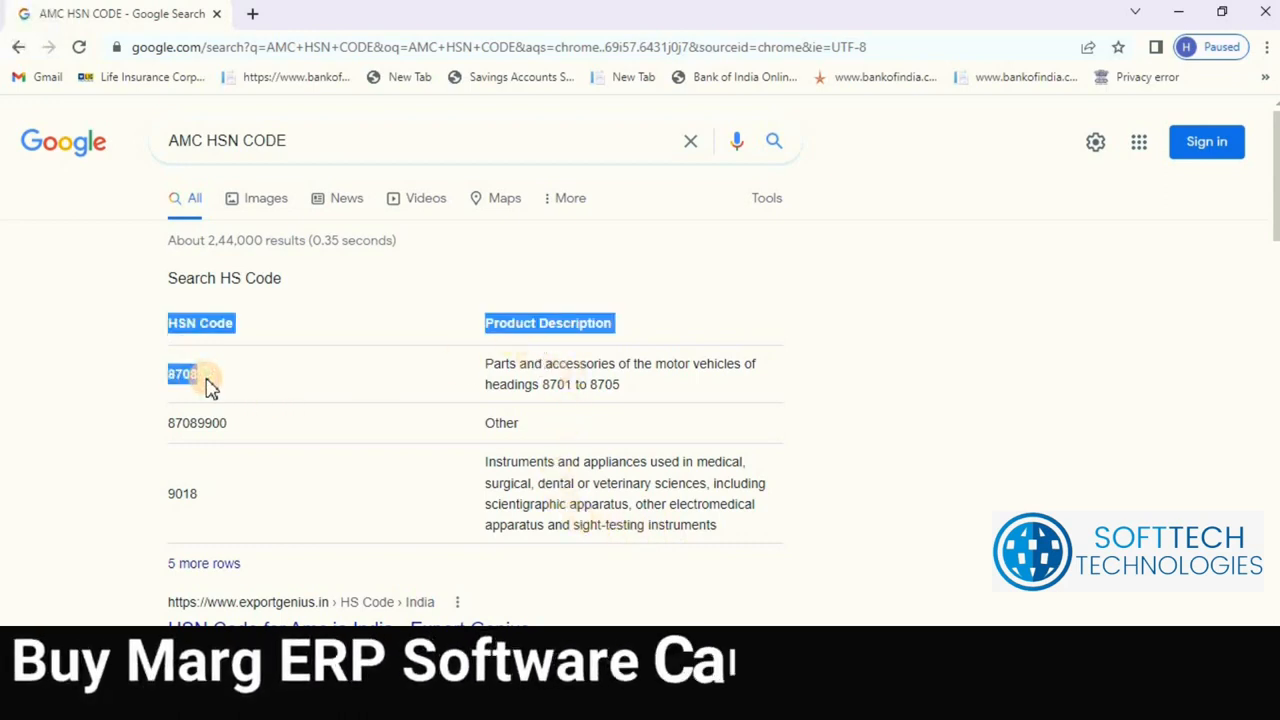
left_click(218, 383)
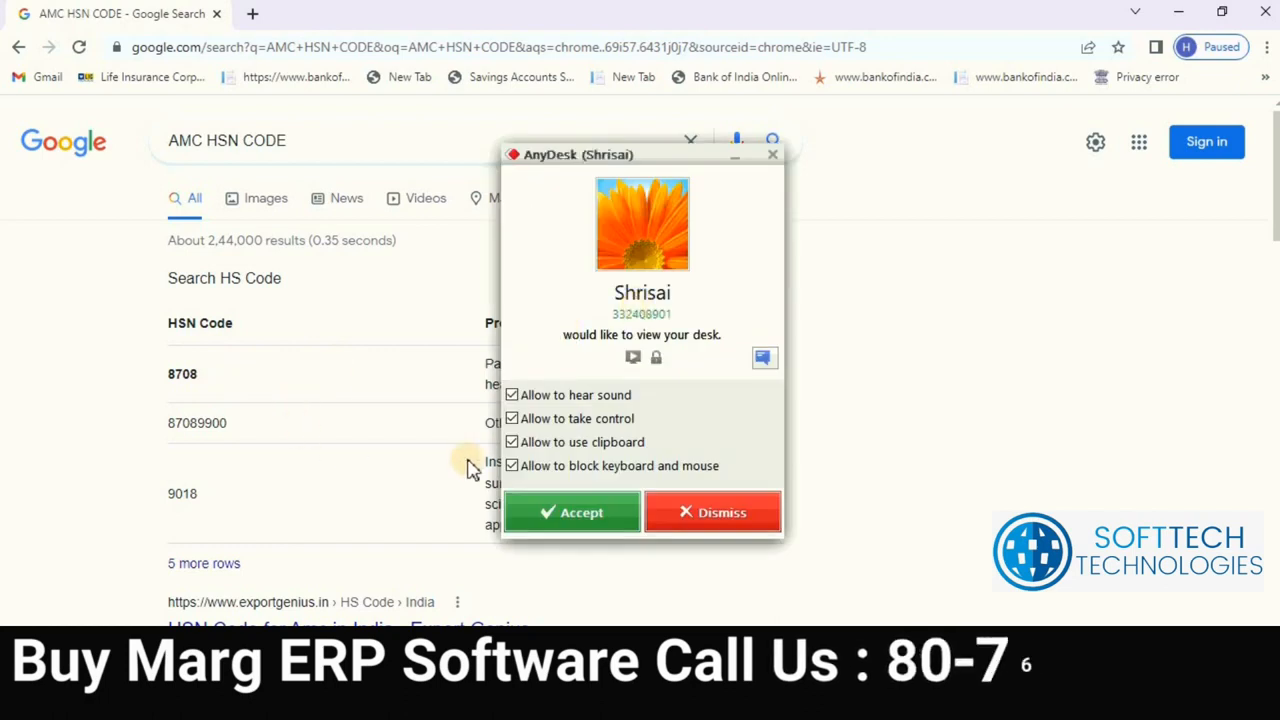
left_click(551, 511)
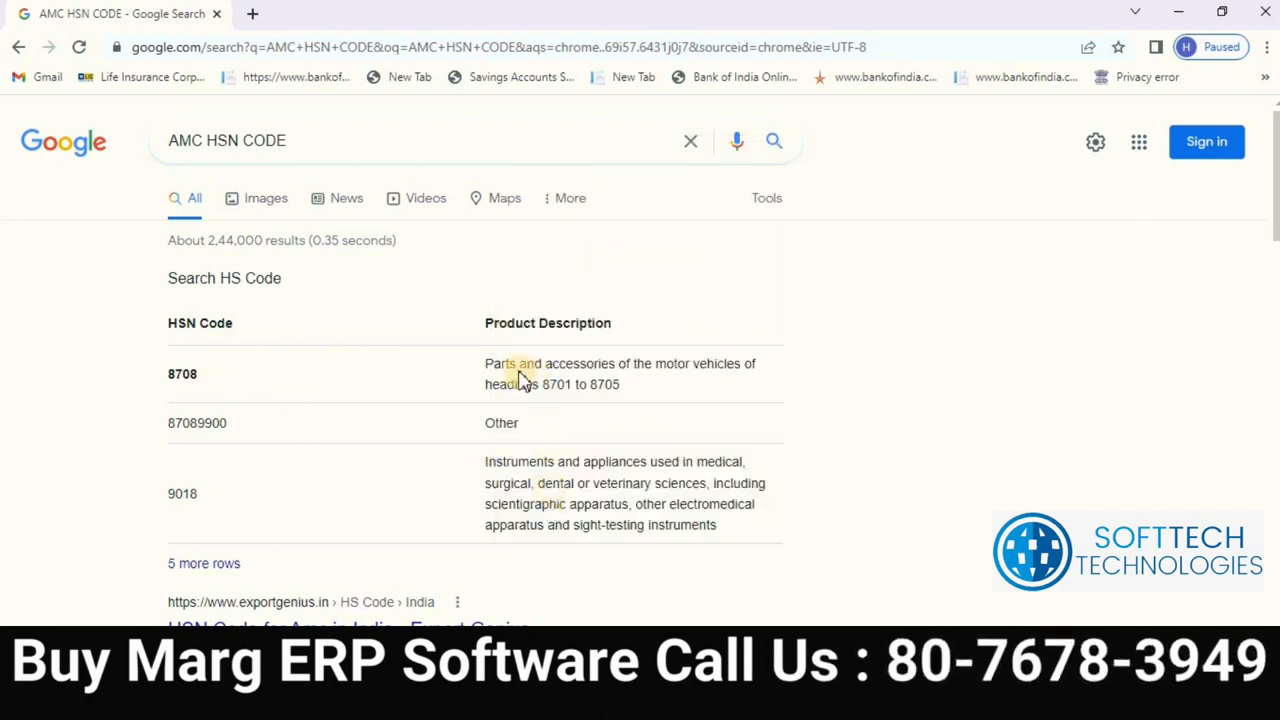
left_click_drag(717, 385, 722, 393)
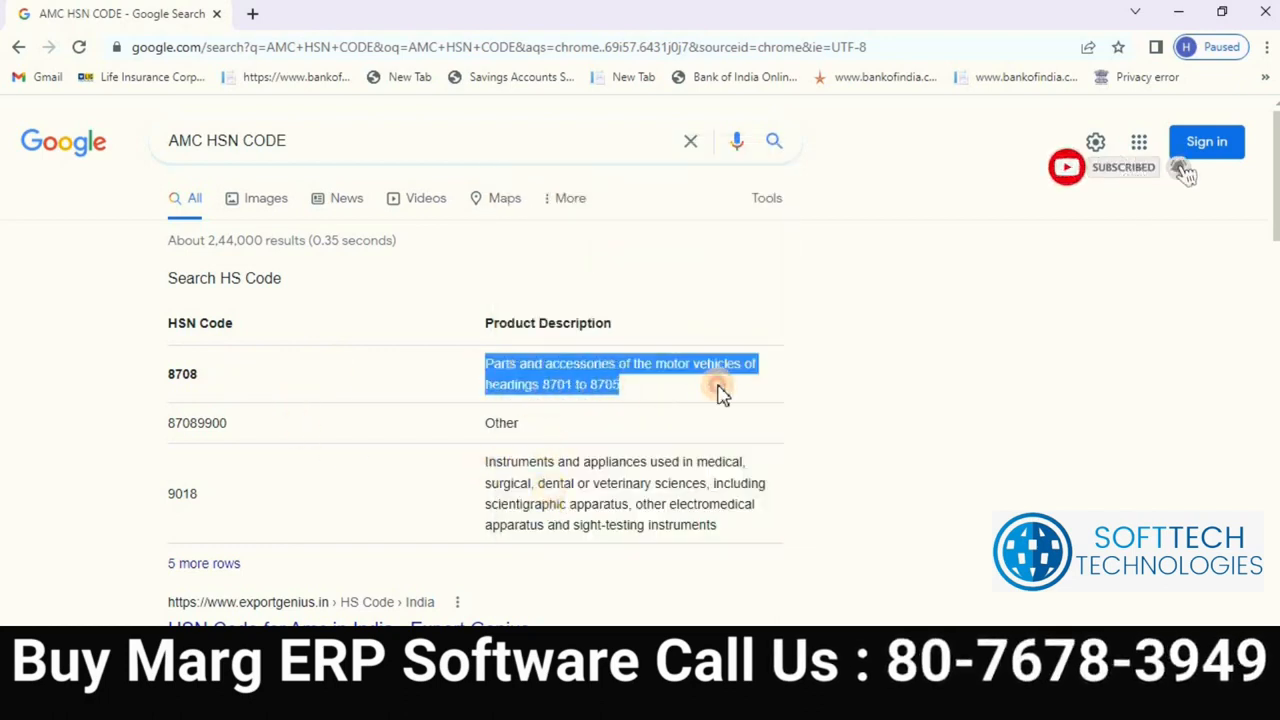
left_click(994, 330)
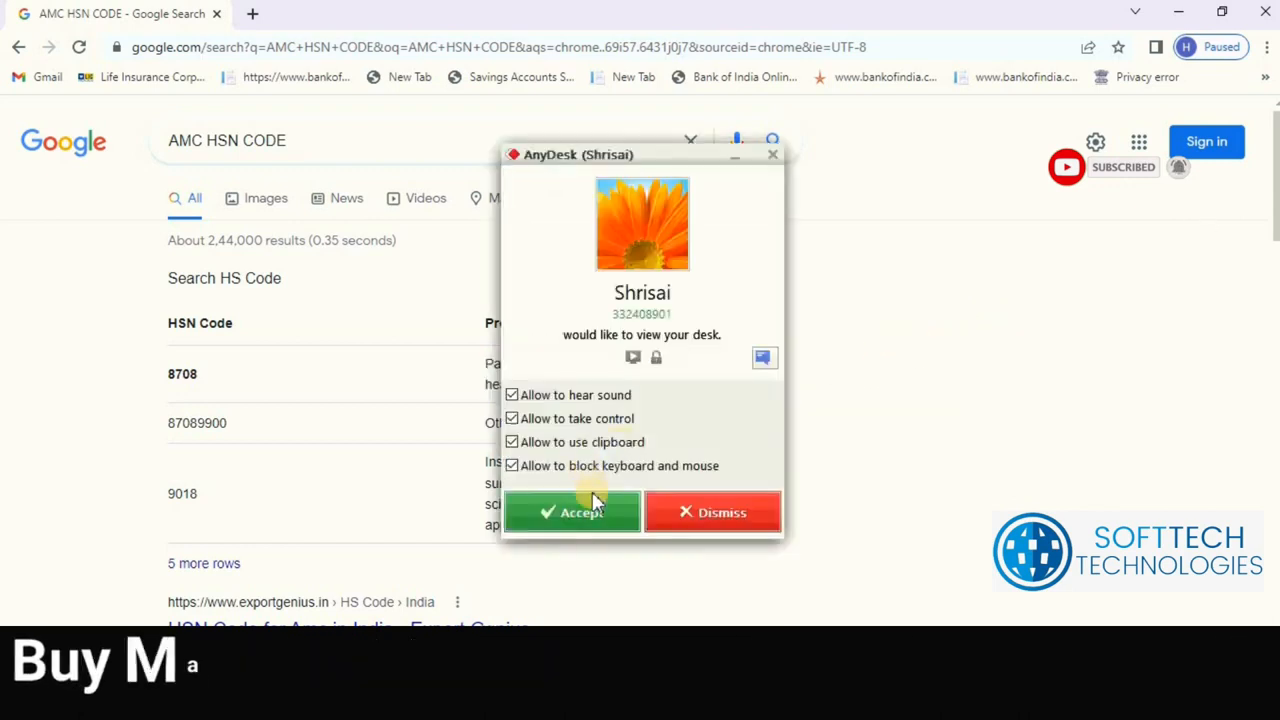
left_click(588, 511)
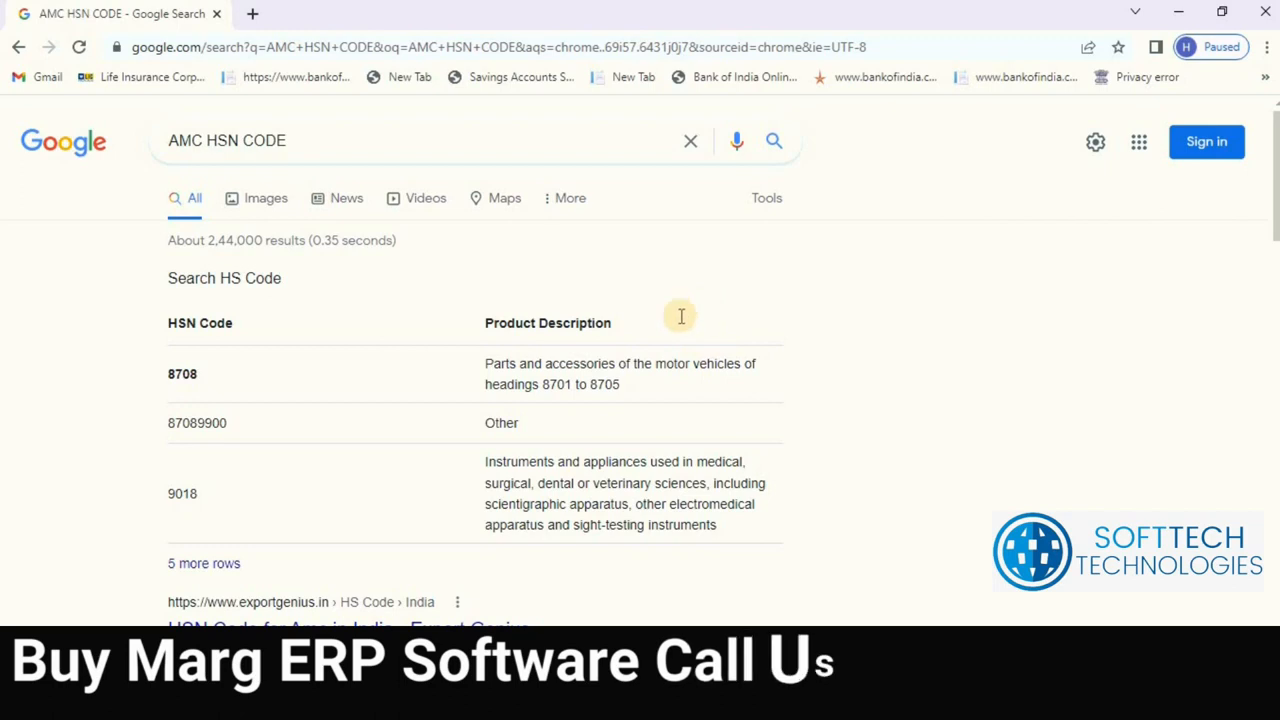
scroll(342, 420, "down", 2)
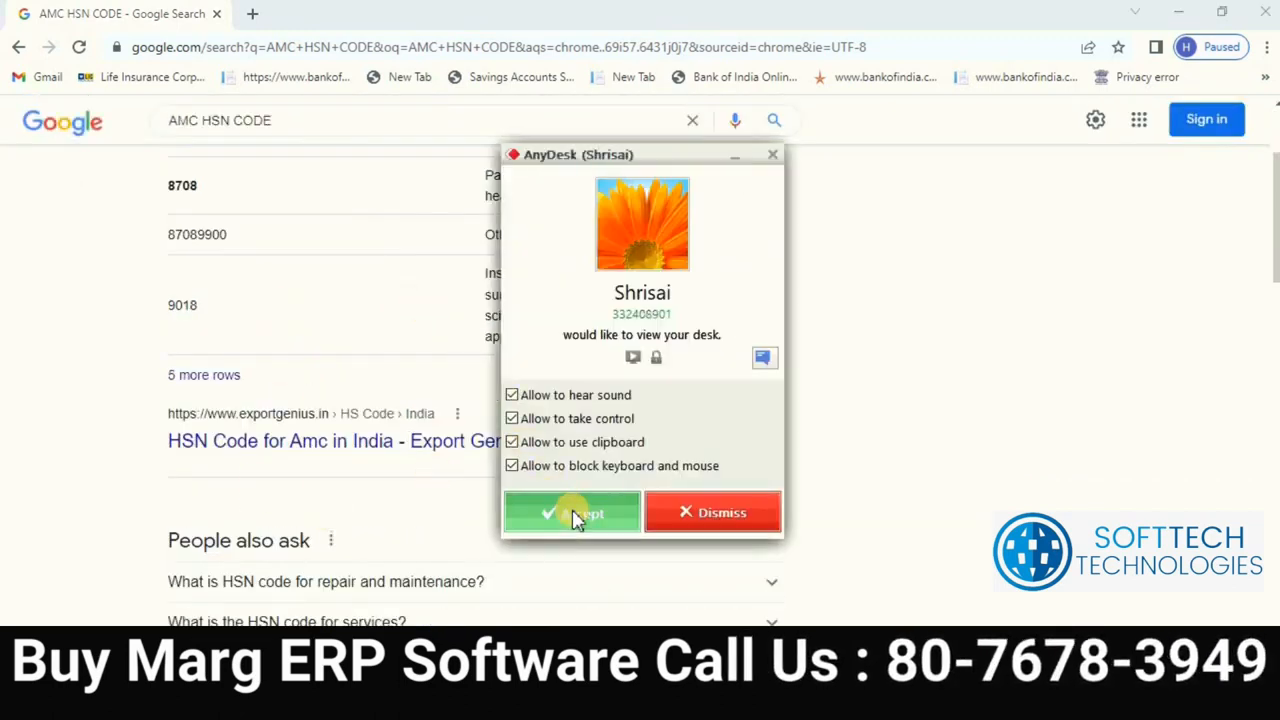
left_click(571, 511)
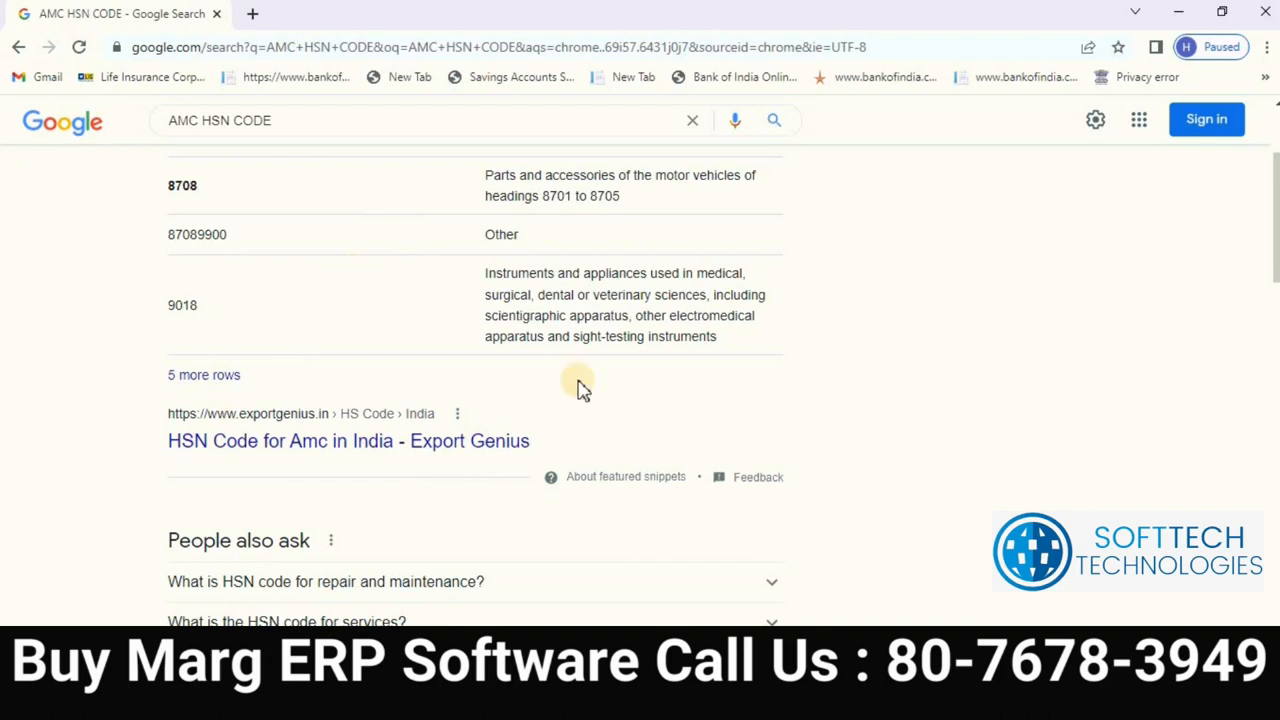
scroll(531, 288, "up", 2)
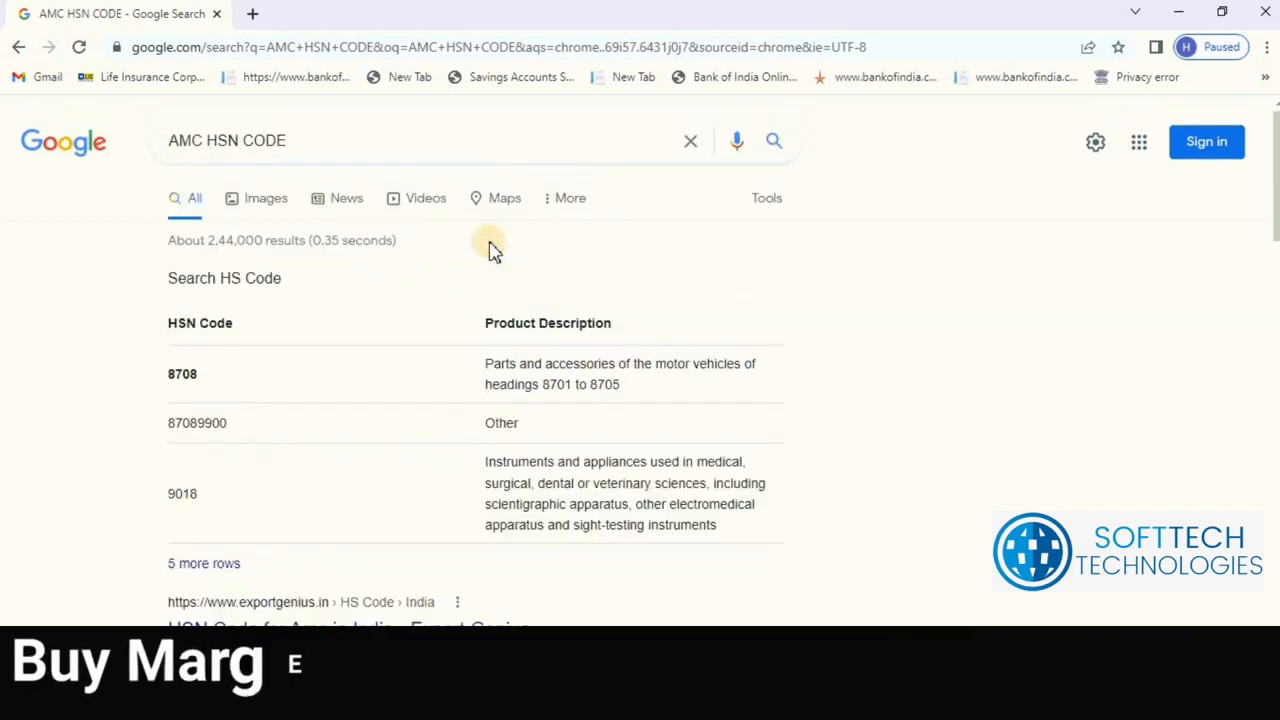
Step: Replace the search query with 'HARDWARE PIPE HSN CODE'
left_click(346, 134)
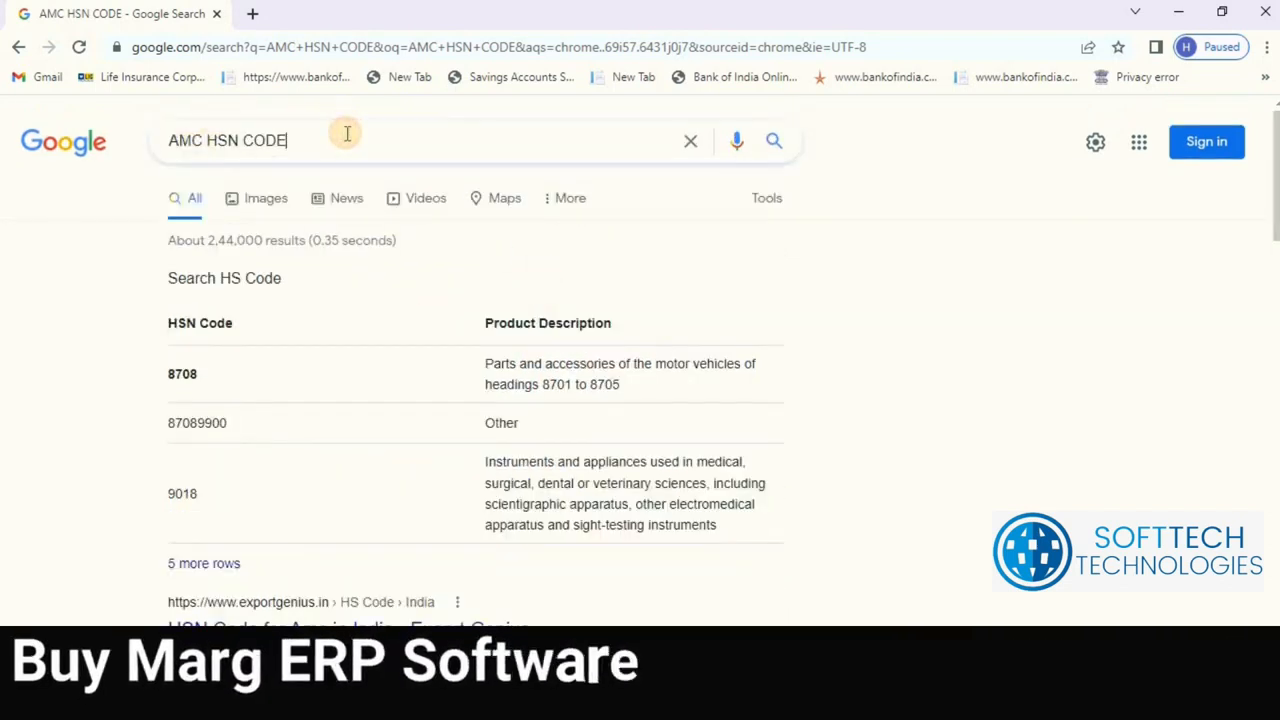
key("ctrl+a")
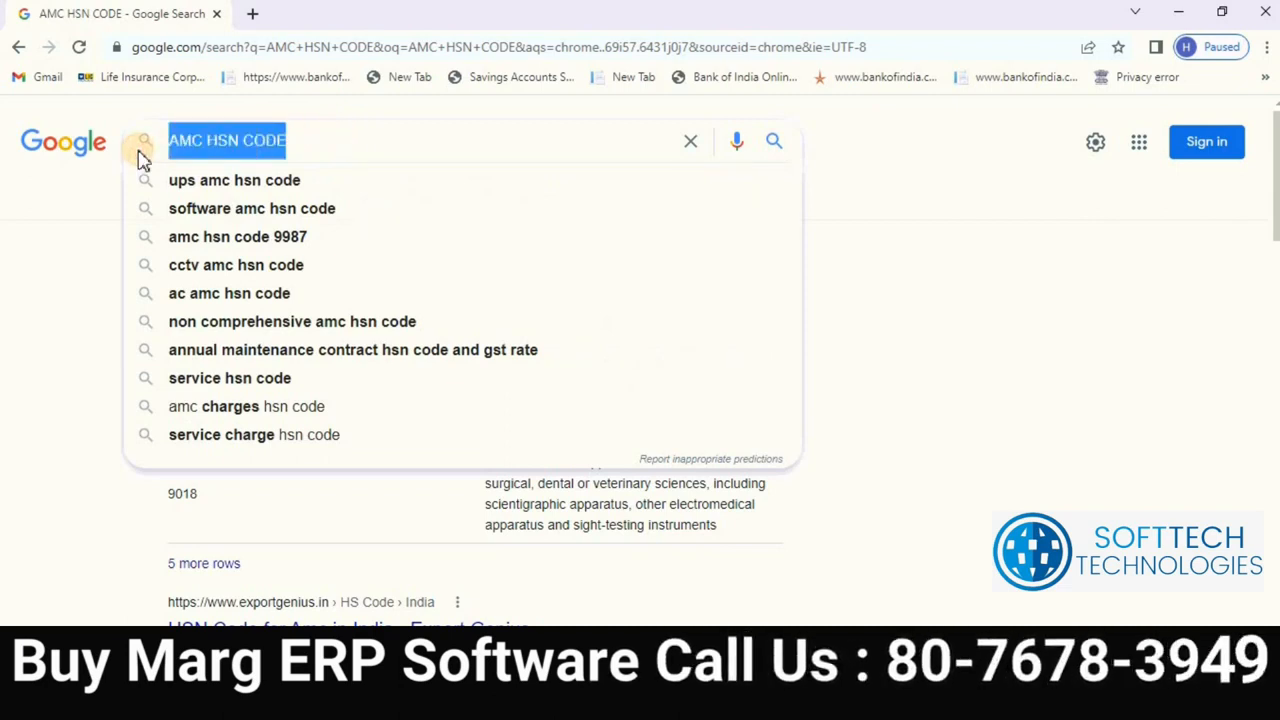
type("HAR")
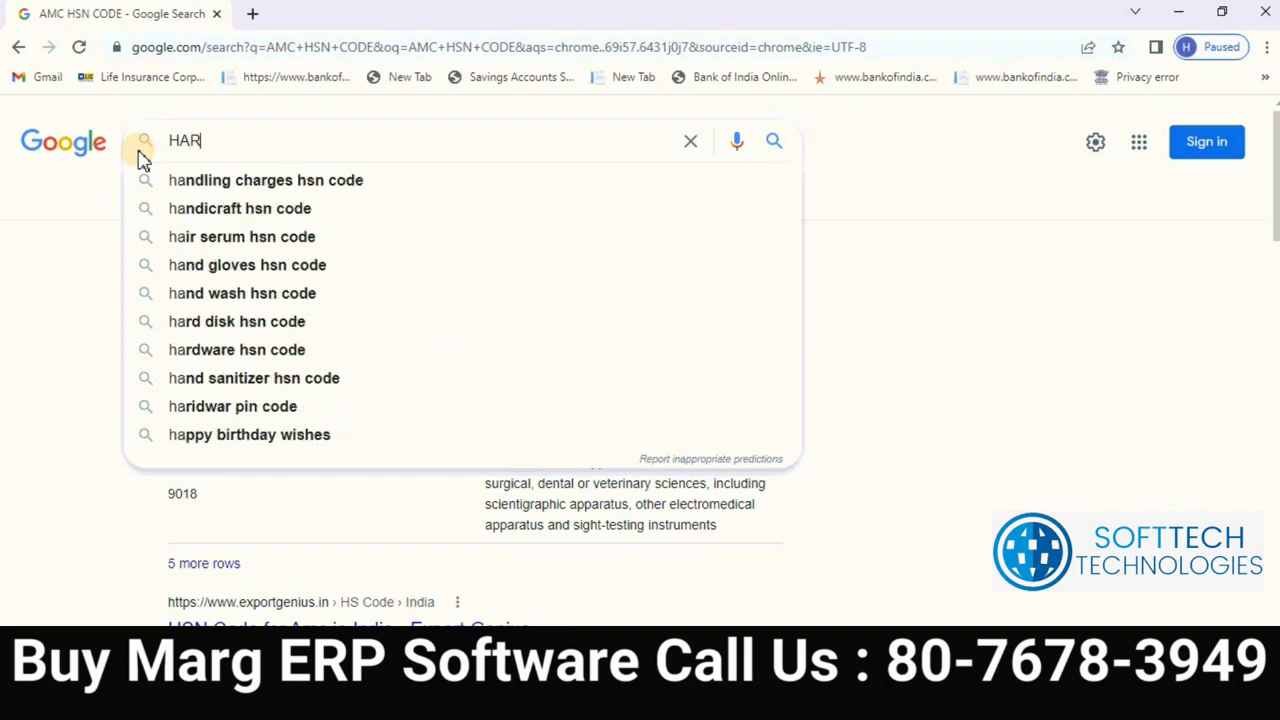
type("DWARE PIPE ")
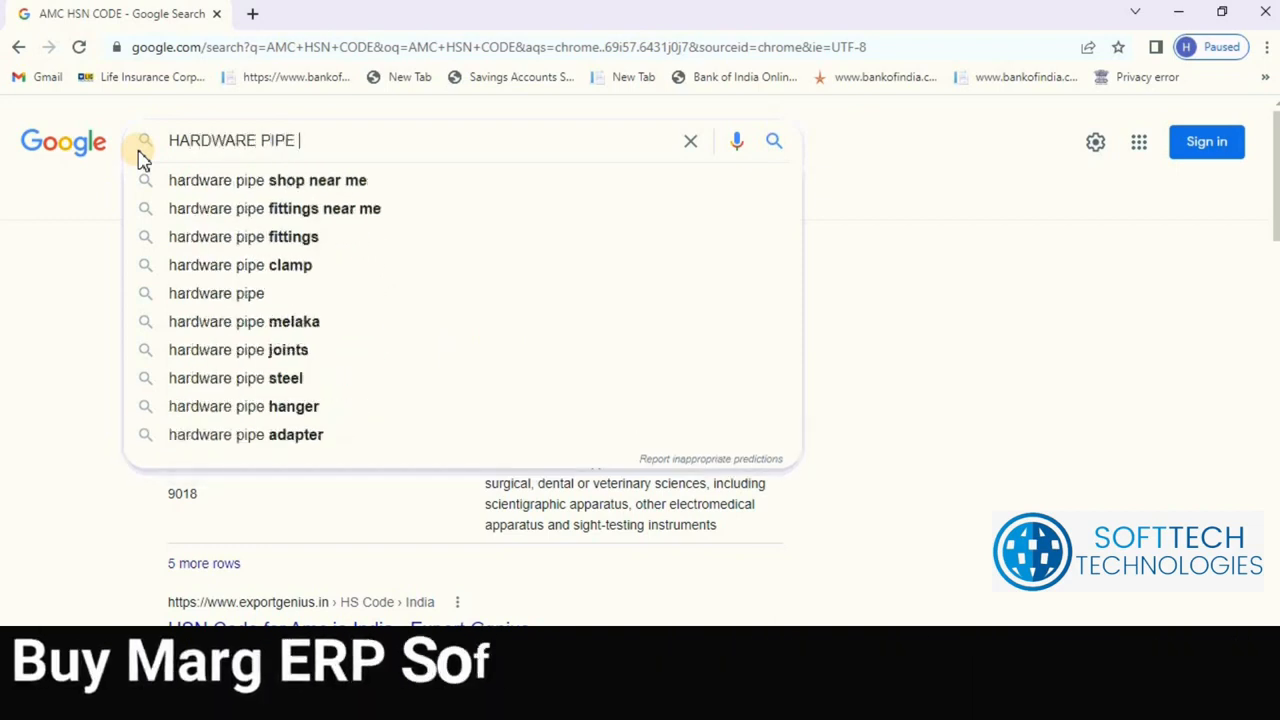
type("HSN CODE")
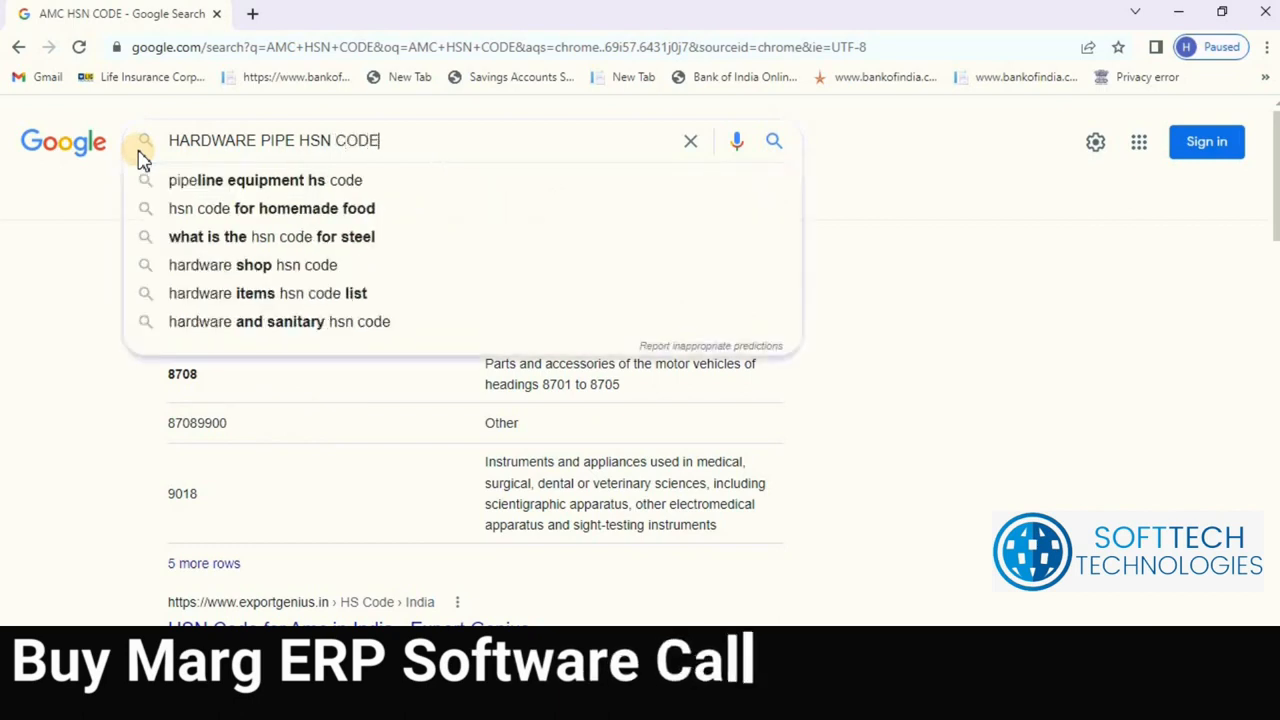
Step: Run the hardware pipe search and read the top result, 83024110 for fittings for doors and windows
key("Return")
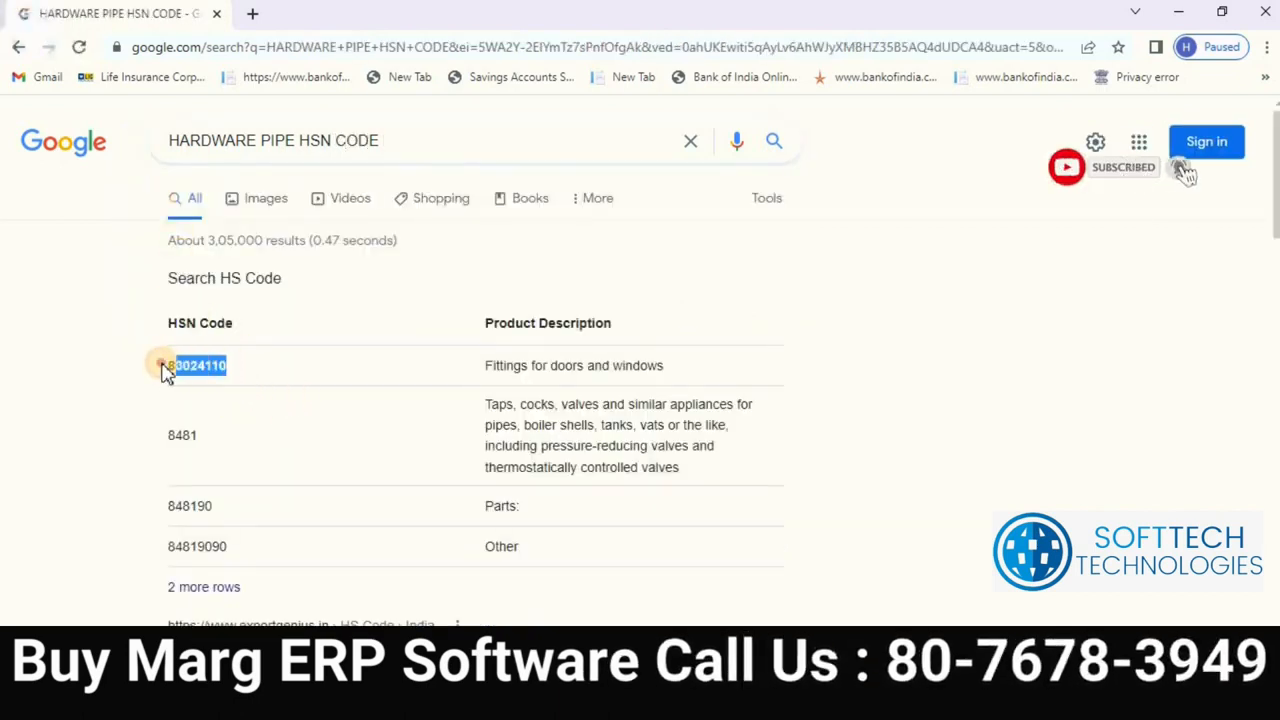
left_click_drag(166, 369, 1061, 437)
left_click(799, 392)
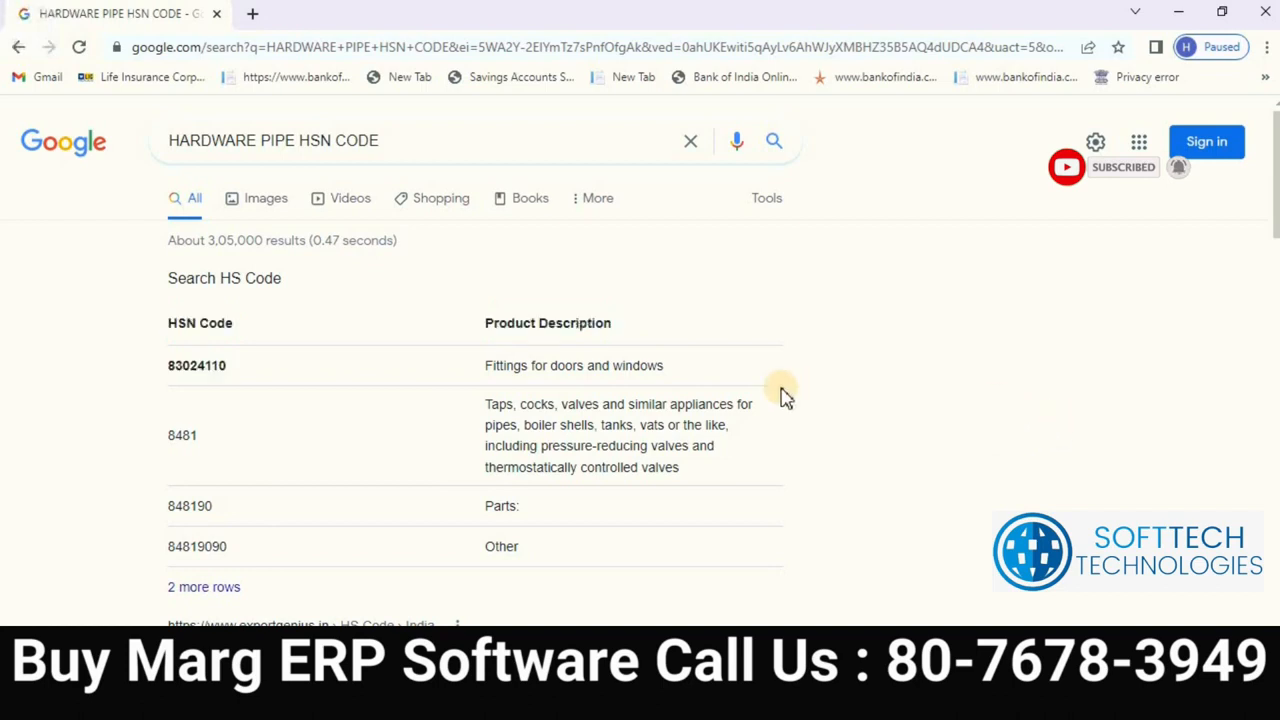
double_click(528, 376)
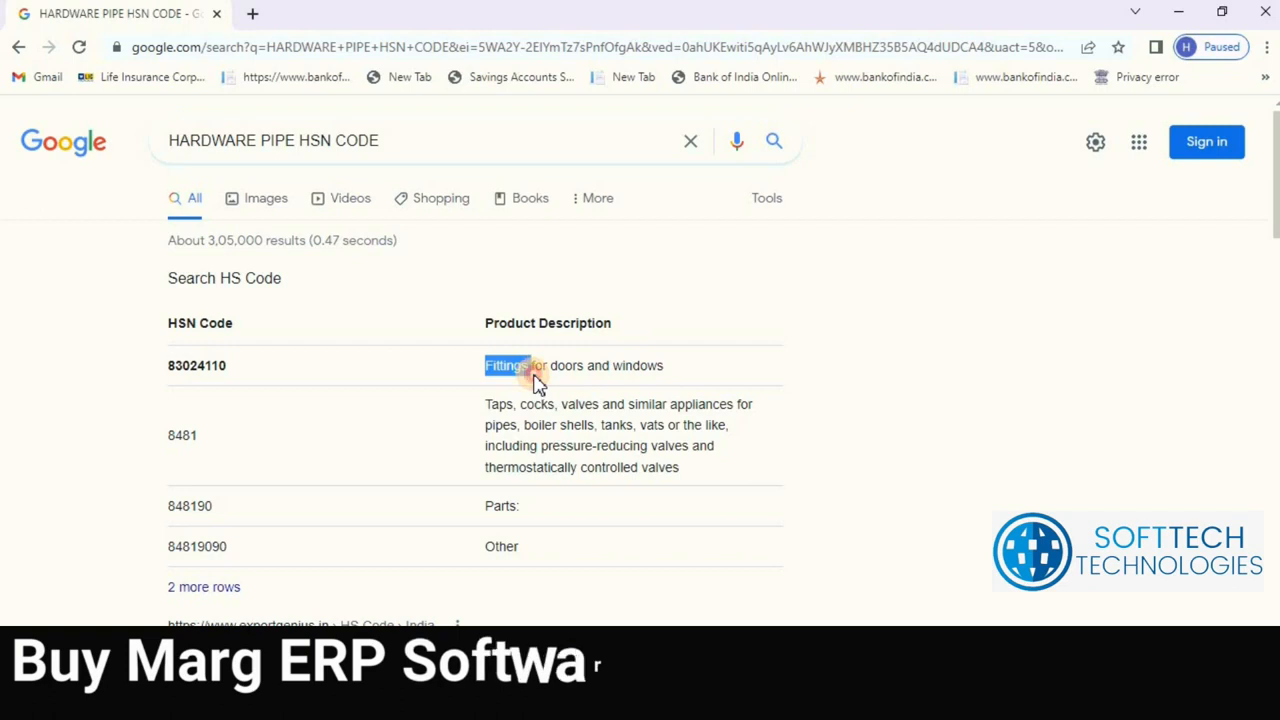
left_click_drag(613, 387, 681, 368)
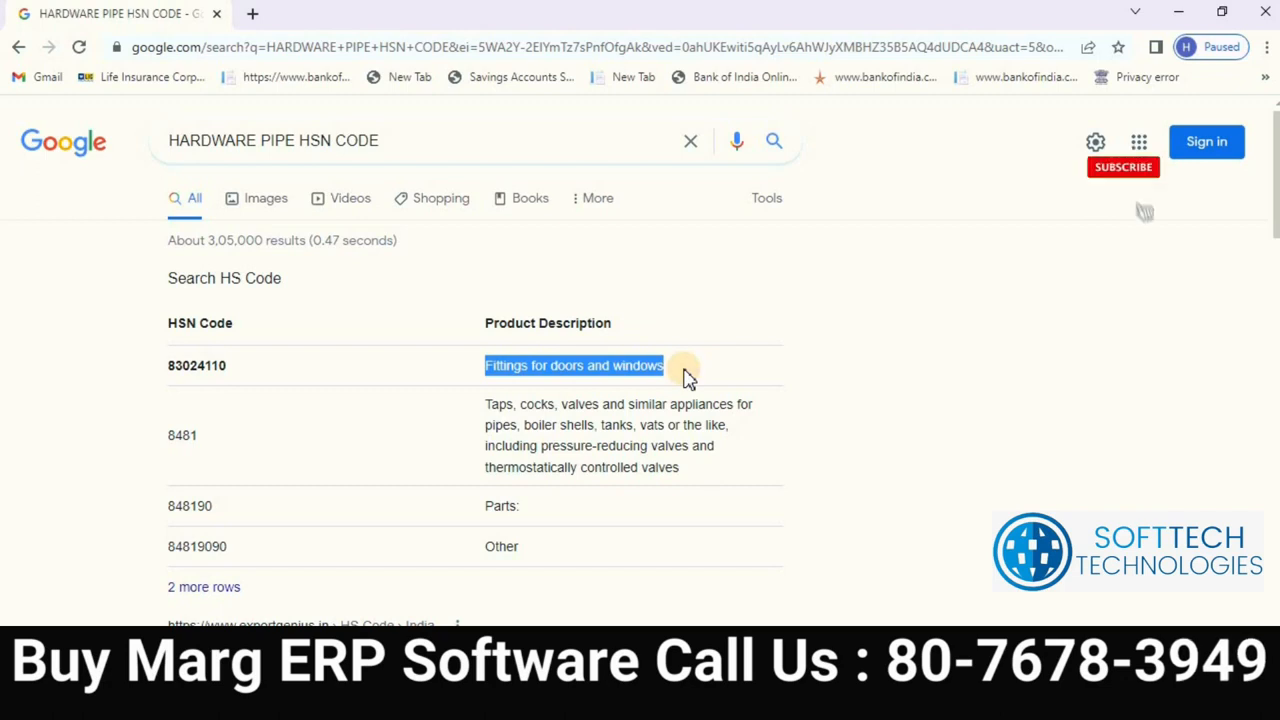
left_click(687, 378)
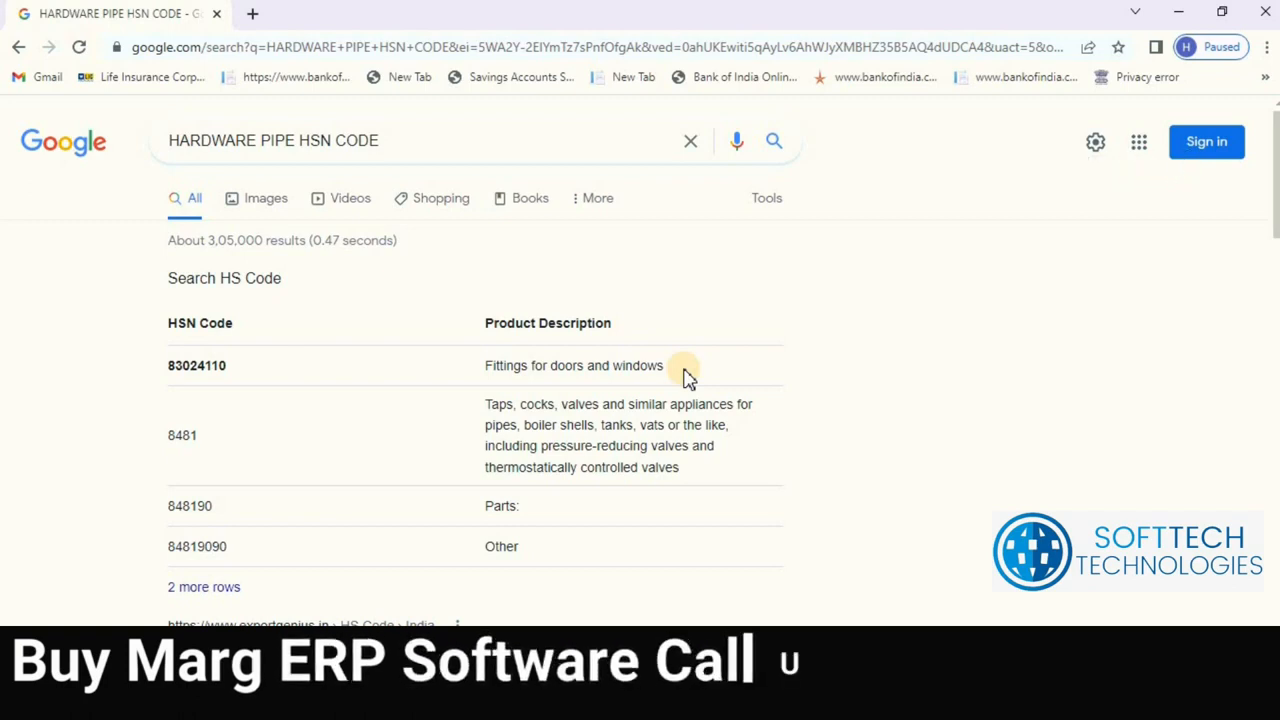
left_click(412, 137)
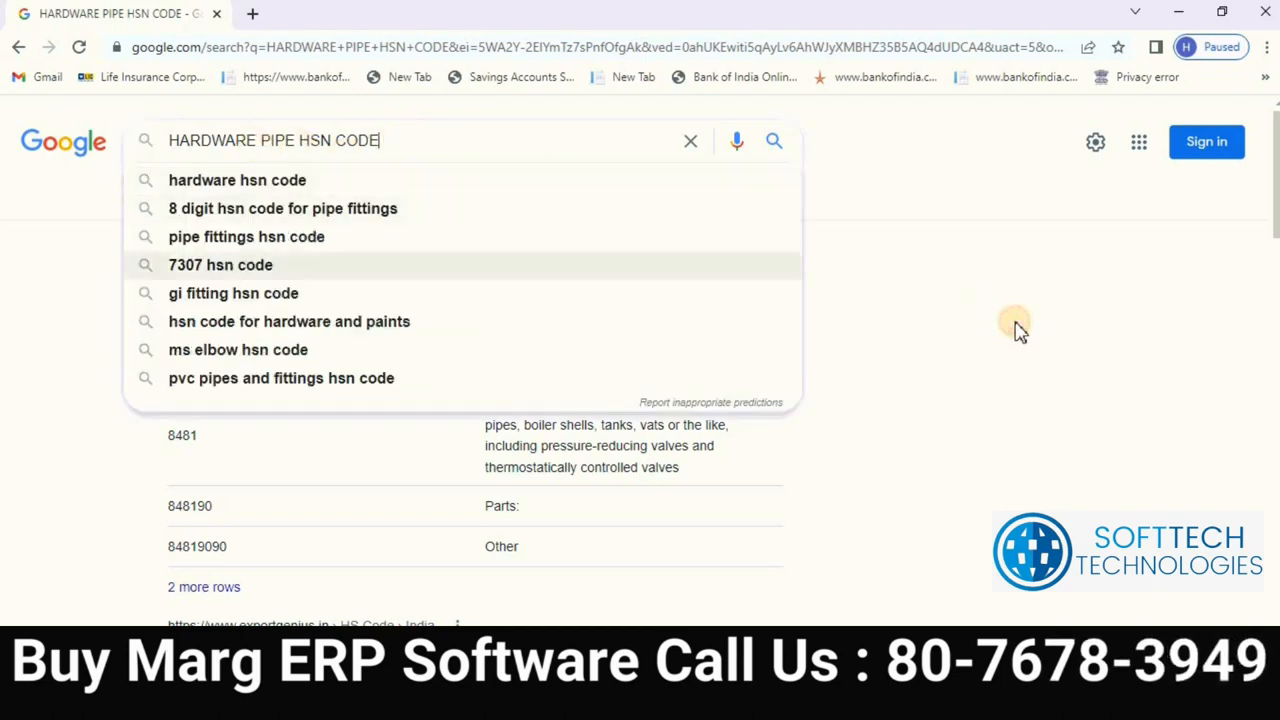
left_click(910, 226)
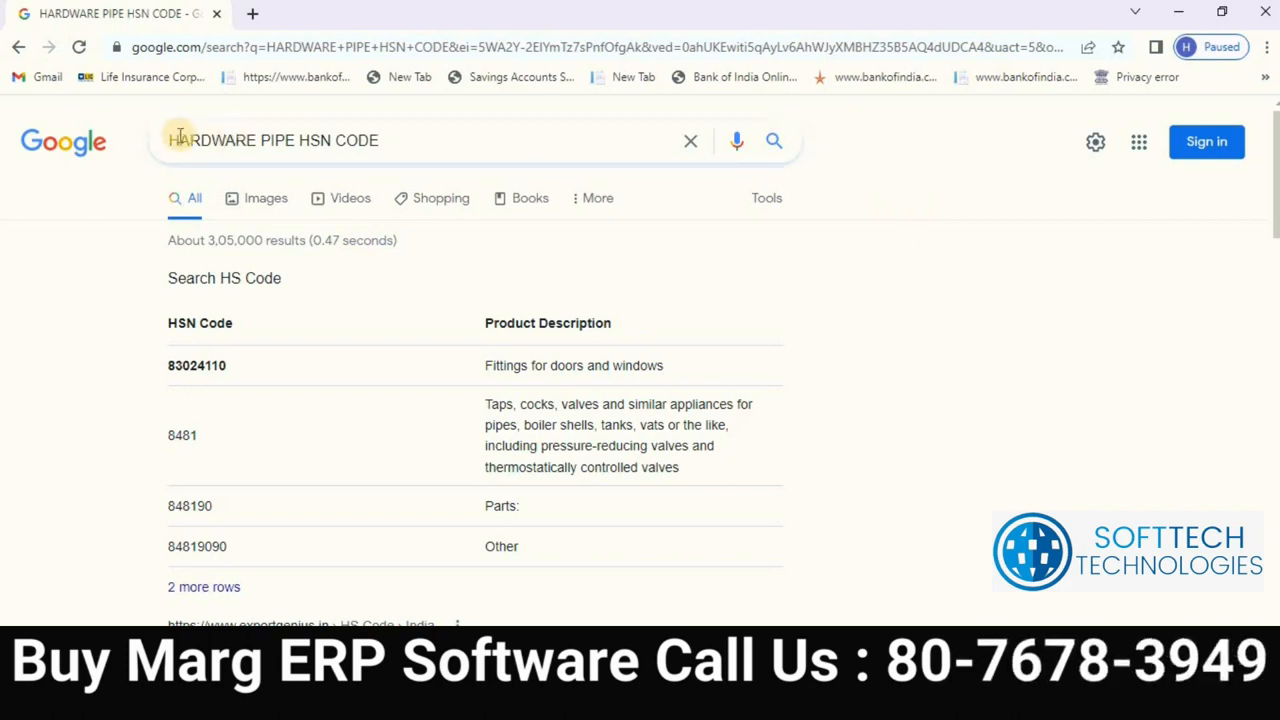
Step: Study the featured HSN table, highlighting 83024110 and the 8481 pipe-appliance description
left_click(323, 128)
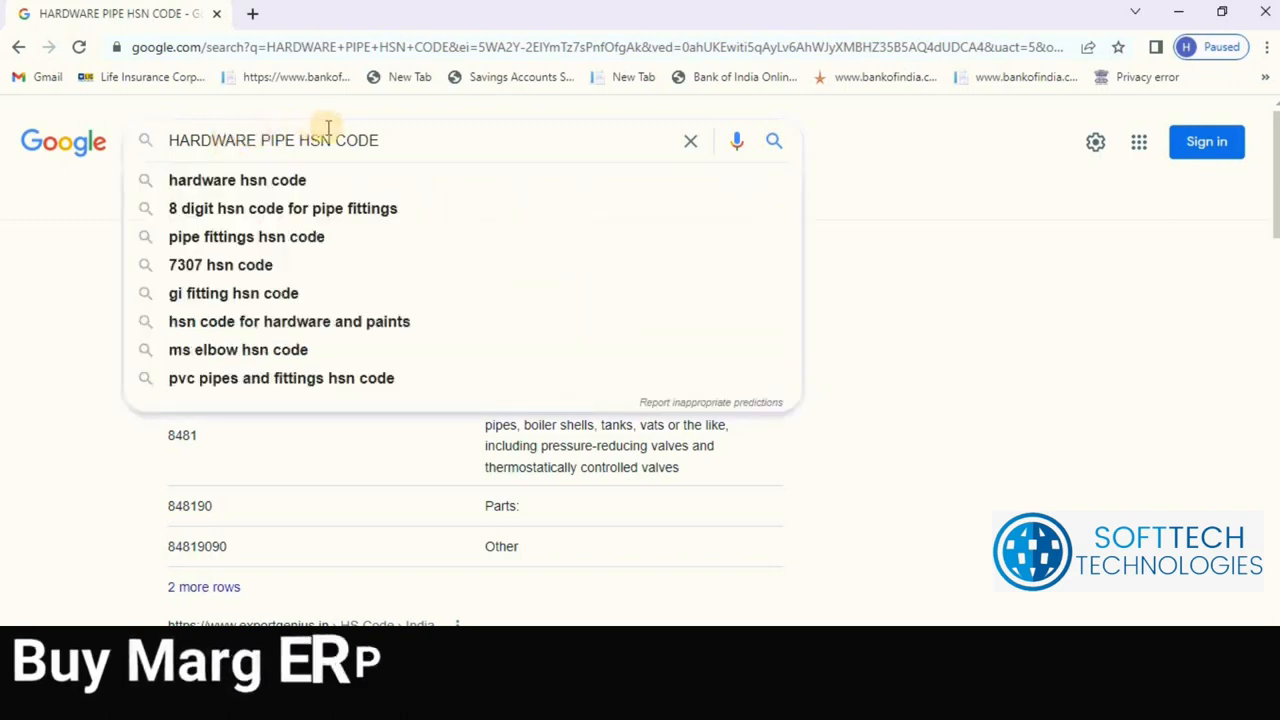
left_click(1000, 307)
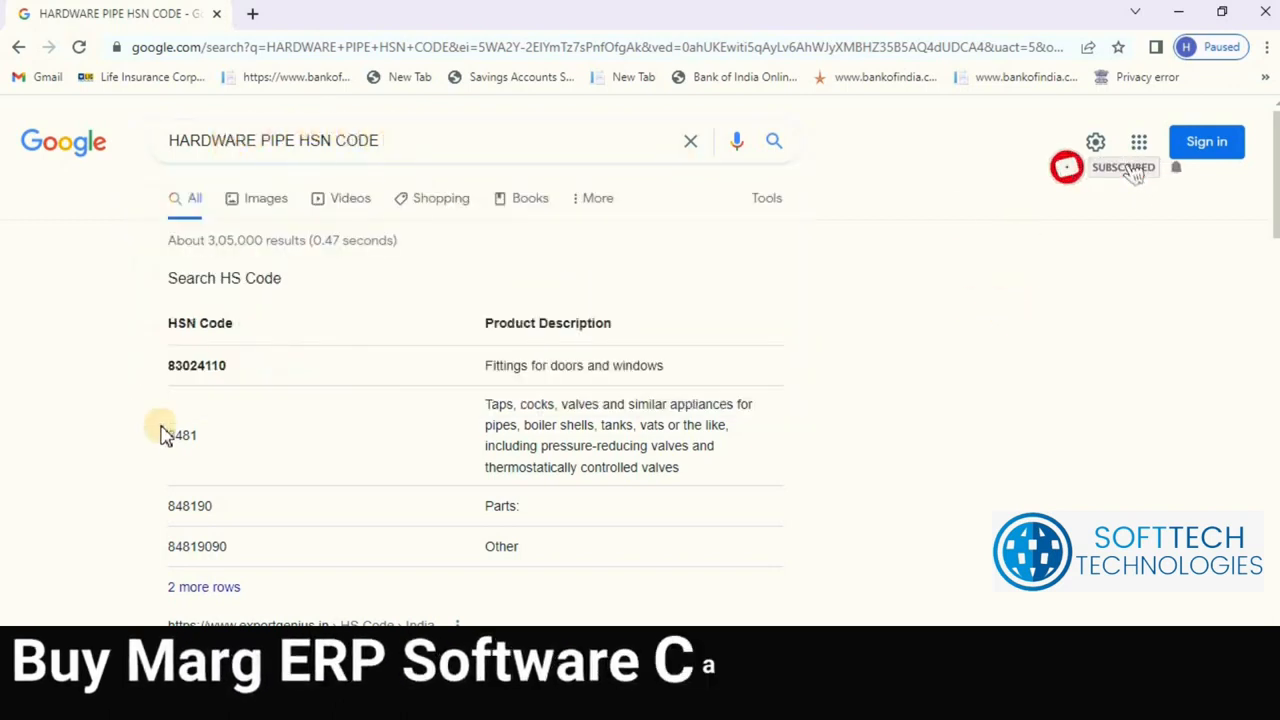
left_click_drag(171, 374, 249, 377)
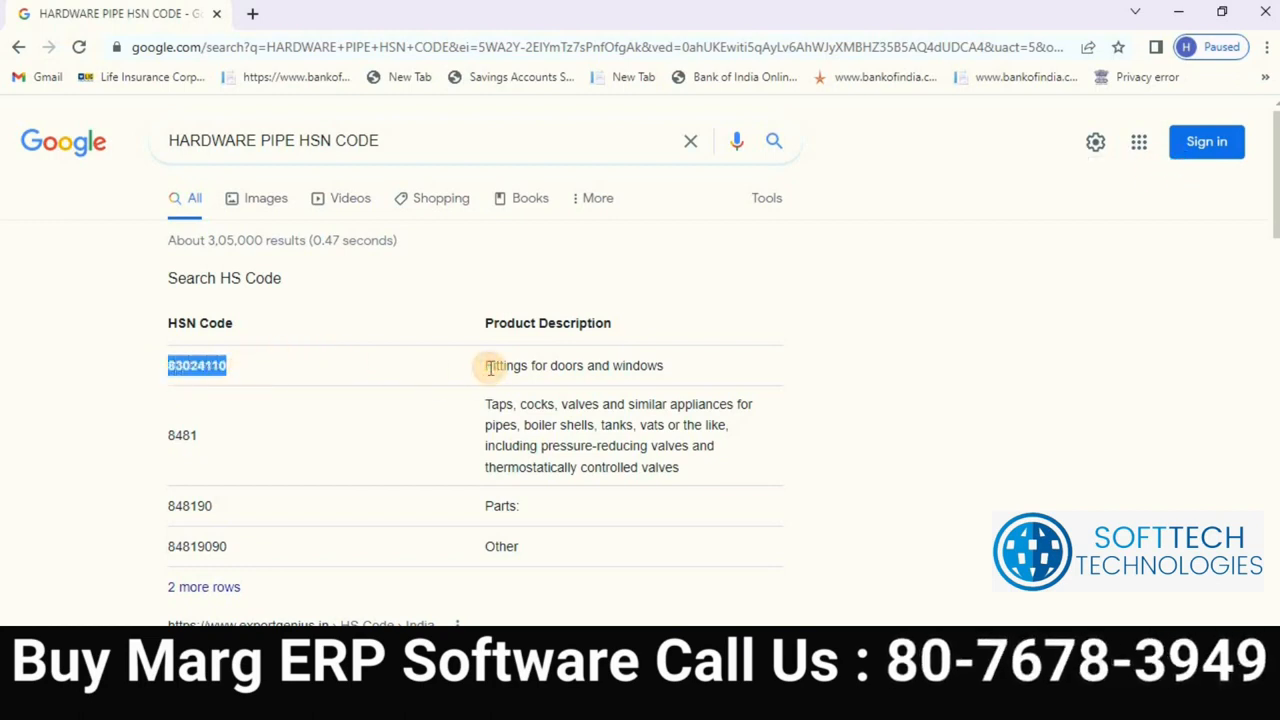
left_click_drag(524, 366, 678, 370)
left_click(667, 368)
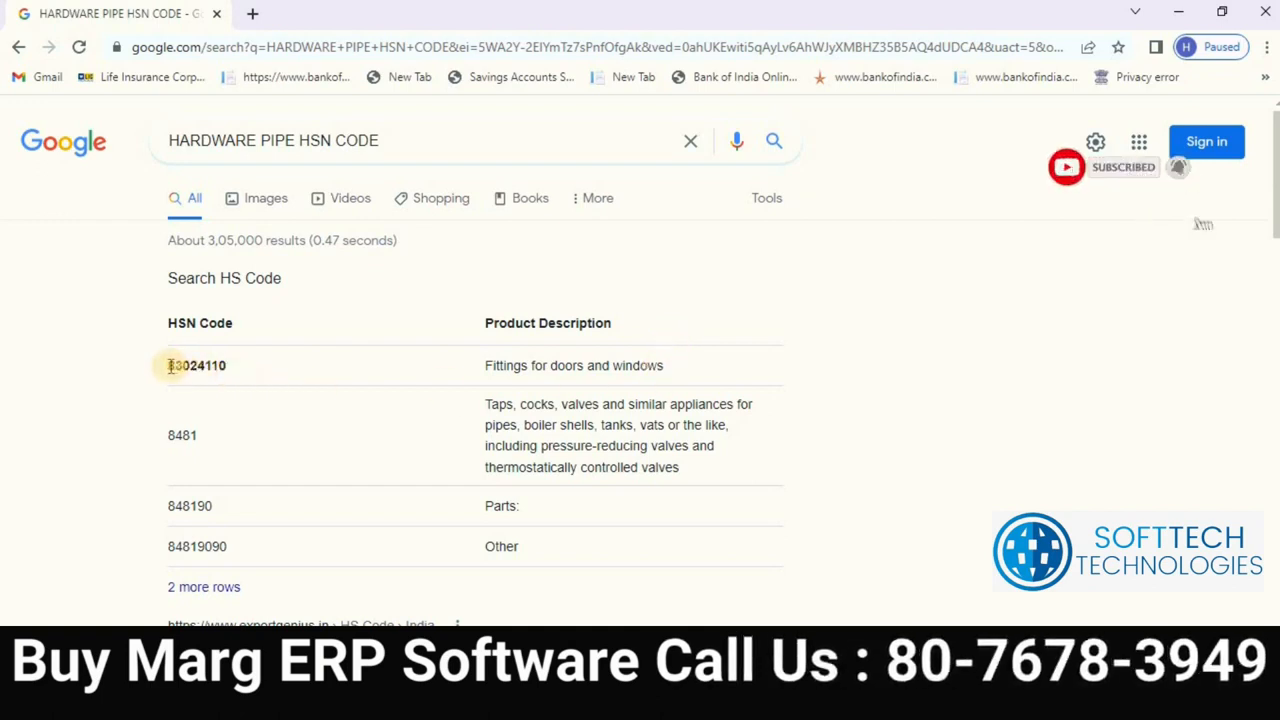
left_click_drag(645, 349, 723, 334)
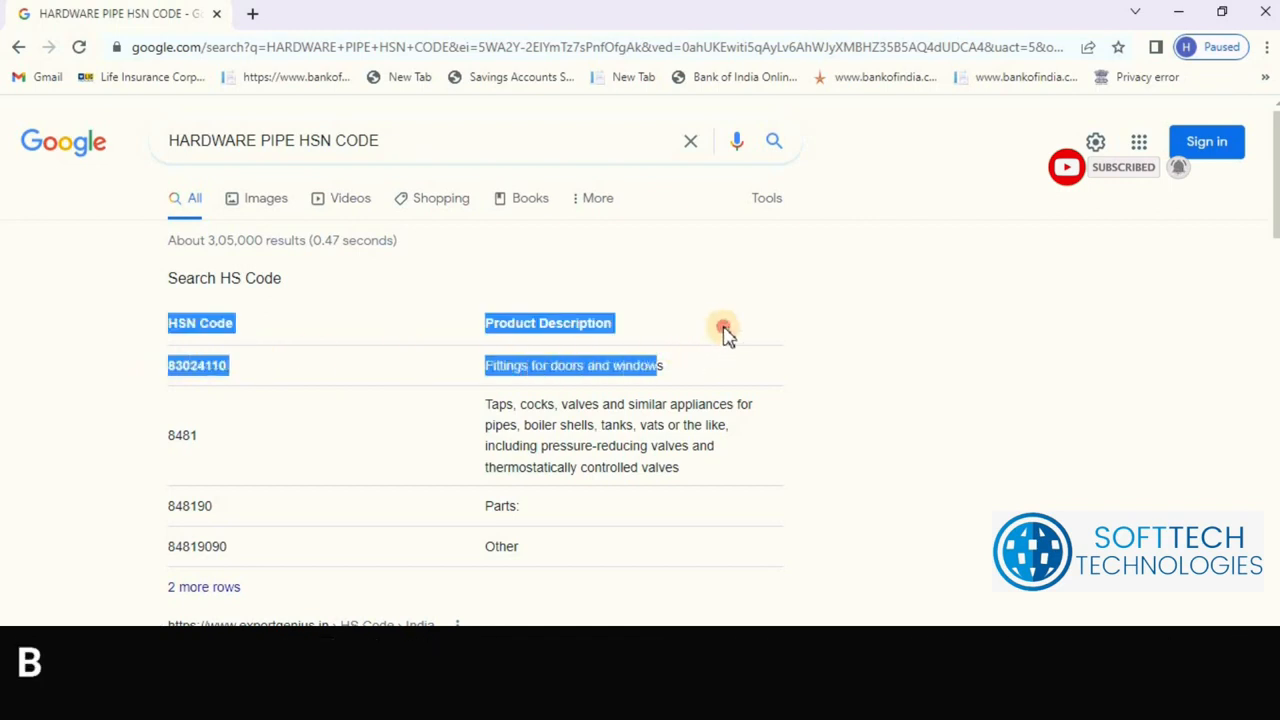
left_click(238, 458)
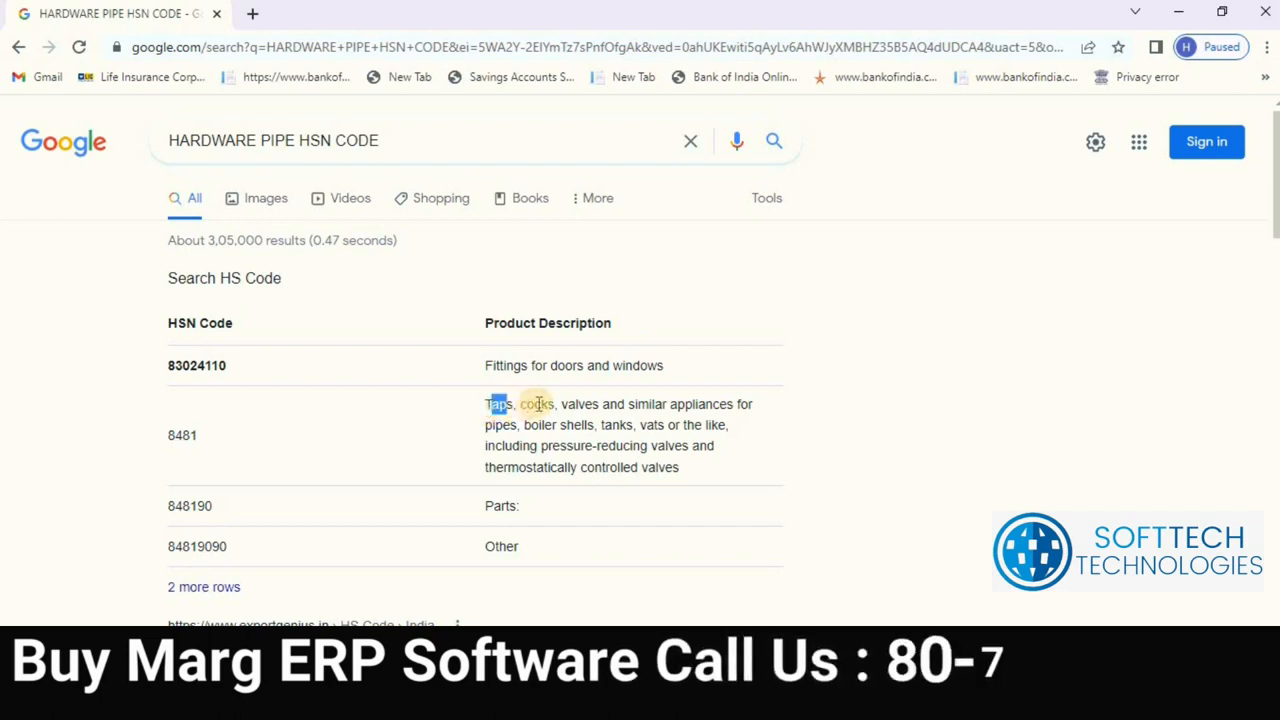
left_click_drag(601, 404, 690, 483)
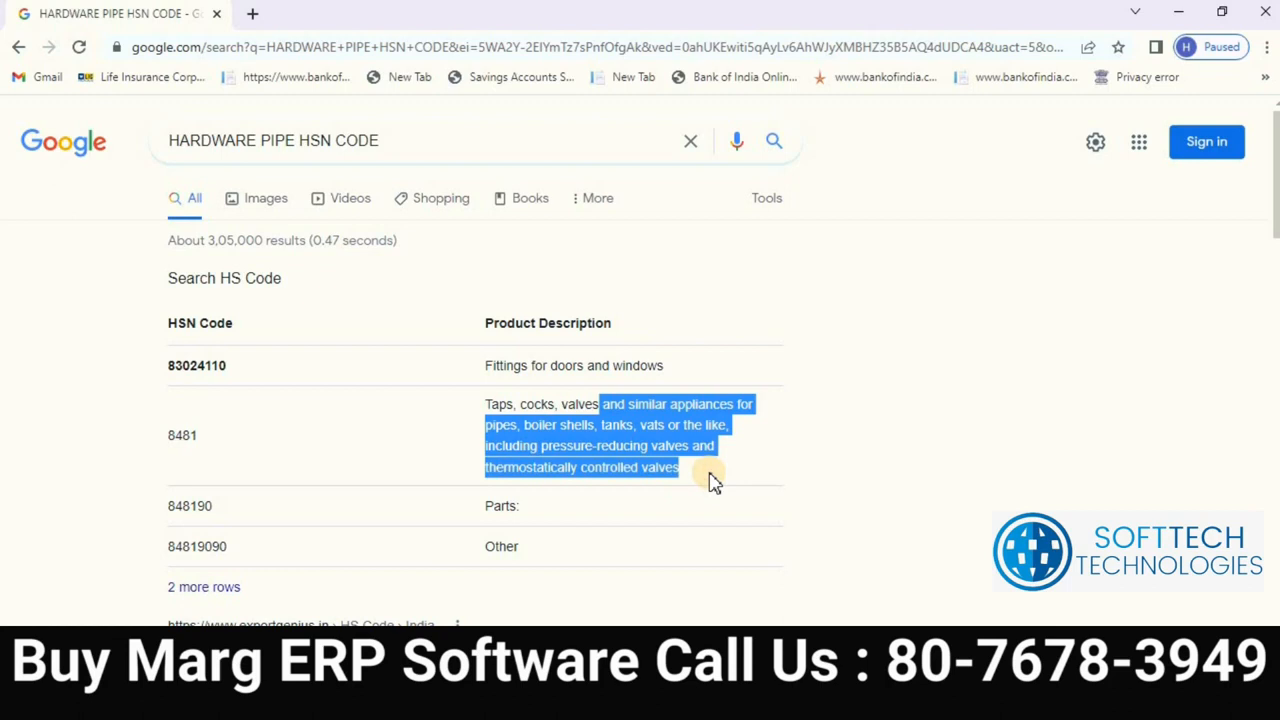
left_click(540, 395)
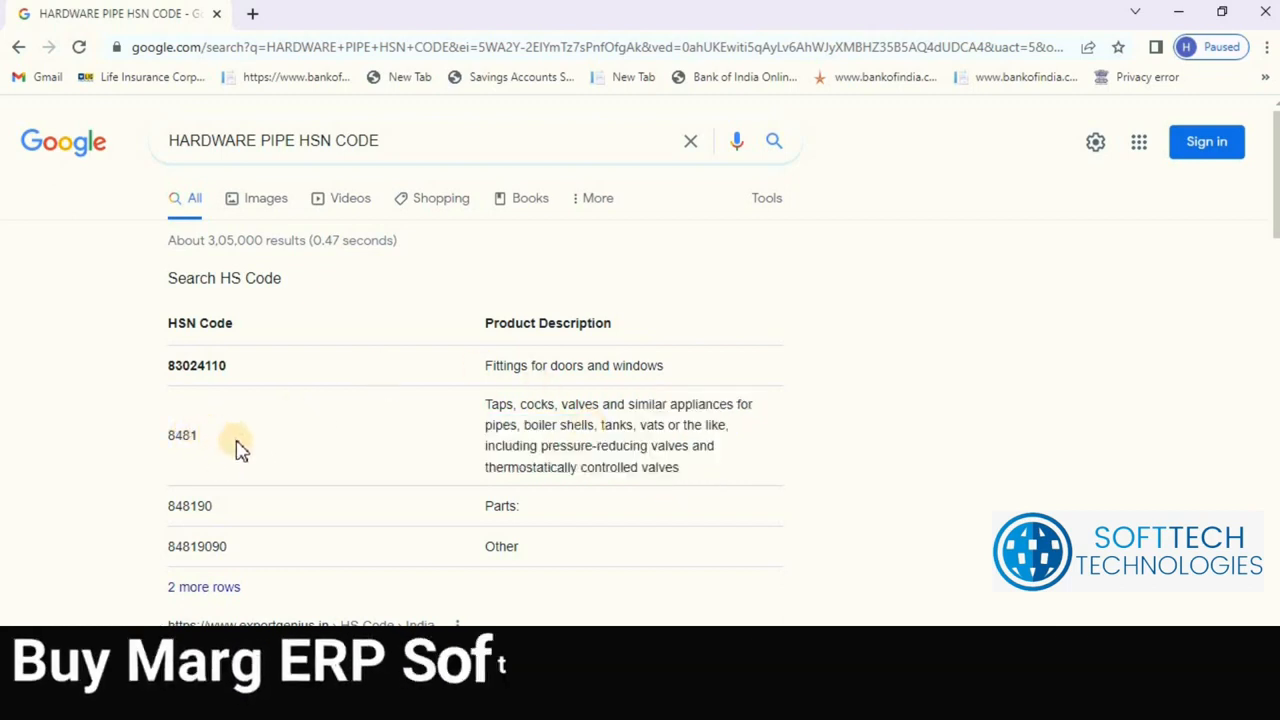
scroll(571, 400, "down", 1)
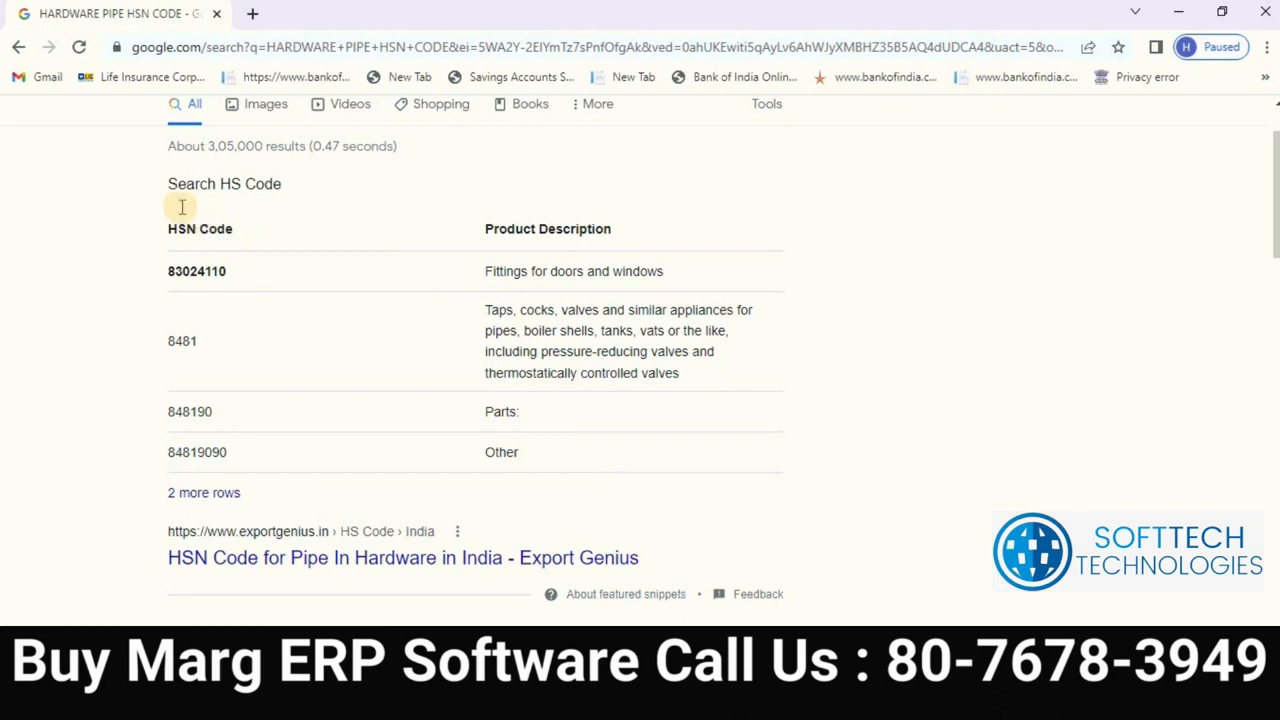
left_click_drag(392, 358, 165, 224)
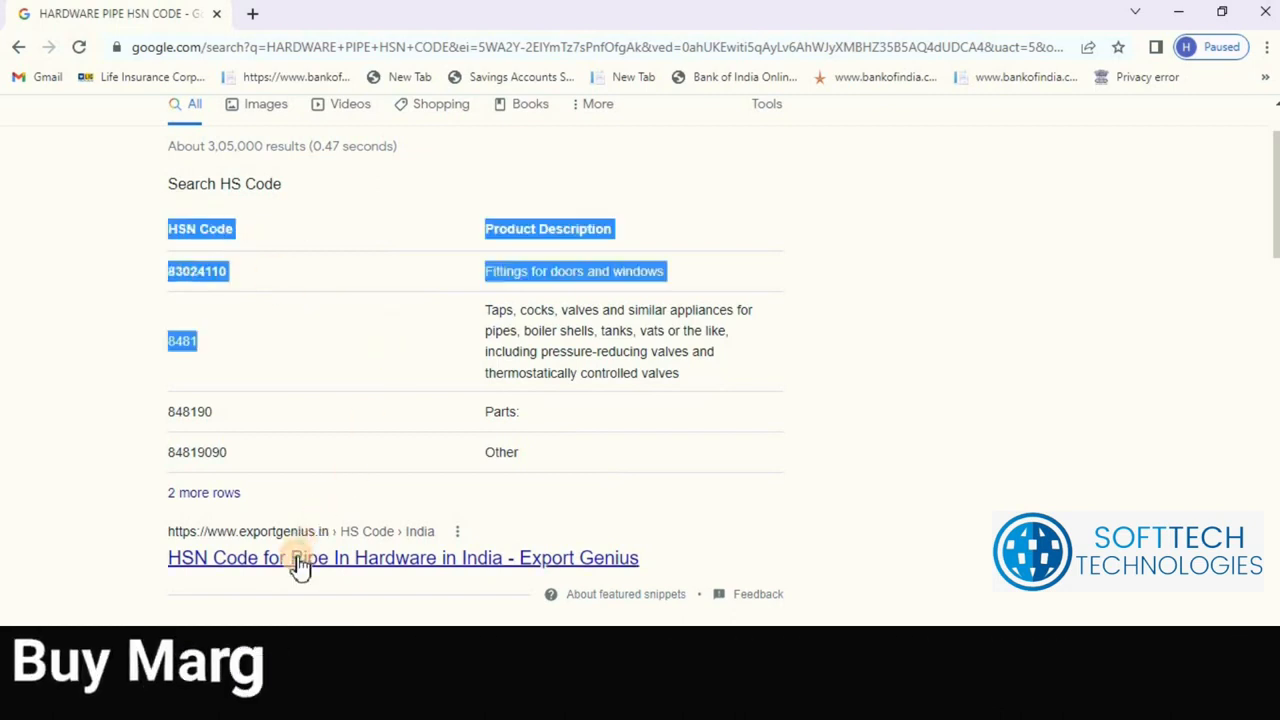
Step: Read the Export Genius Pipe In Hardware HSN table, then return to the Google results
left_click(300, 565)
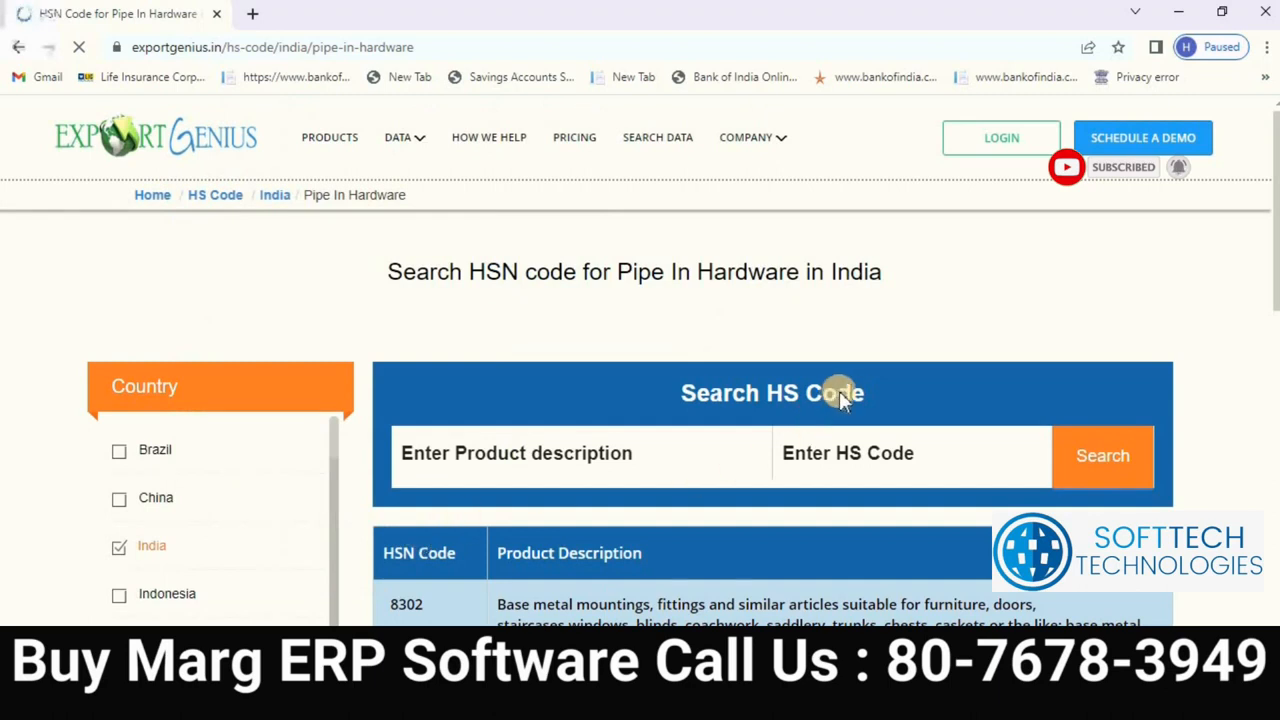
scroll(885, 541, "down", 5)
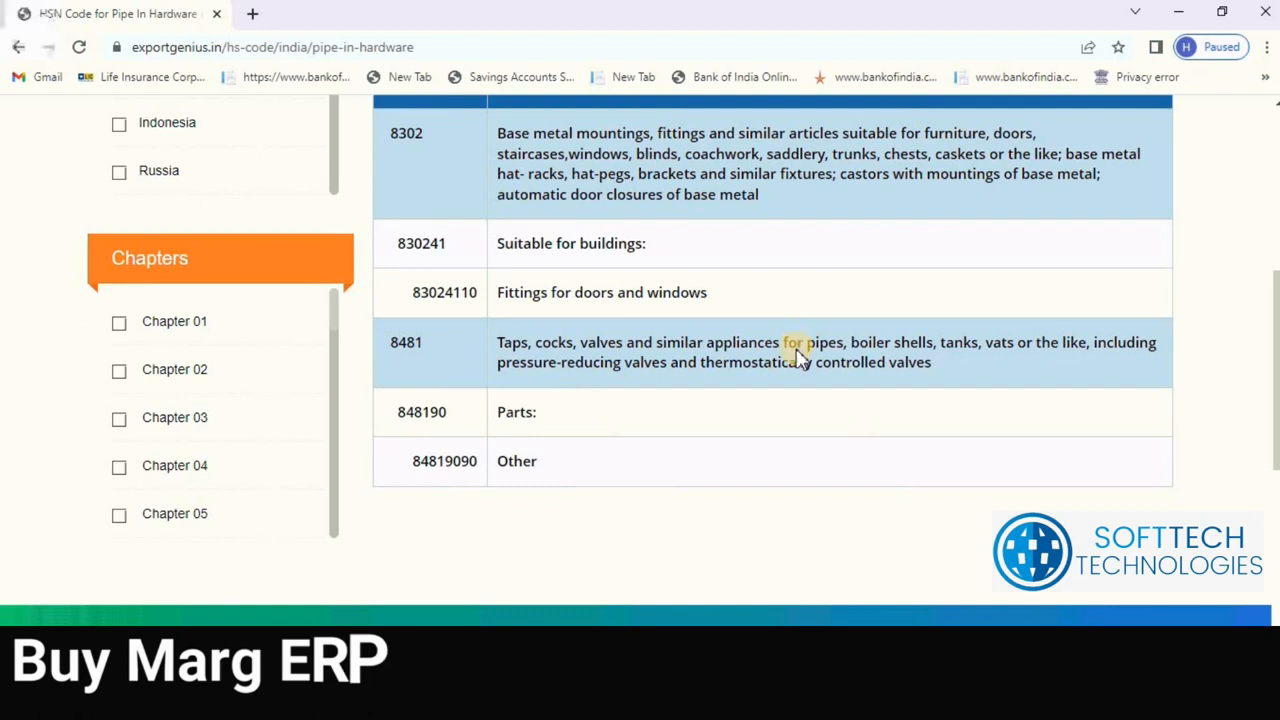
scroll(800, 362, "down", 4)
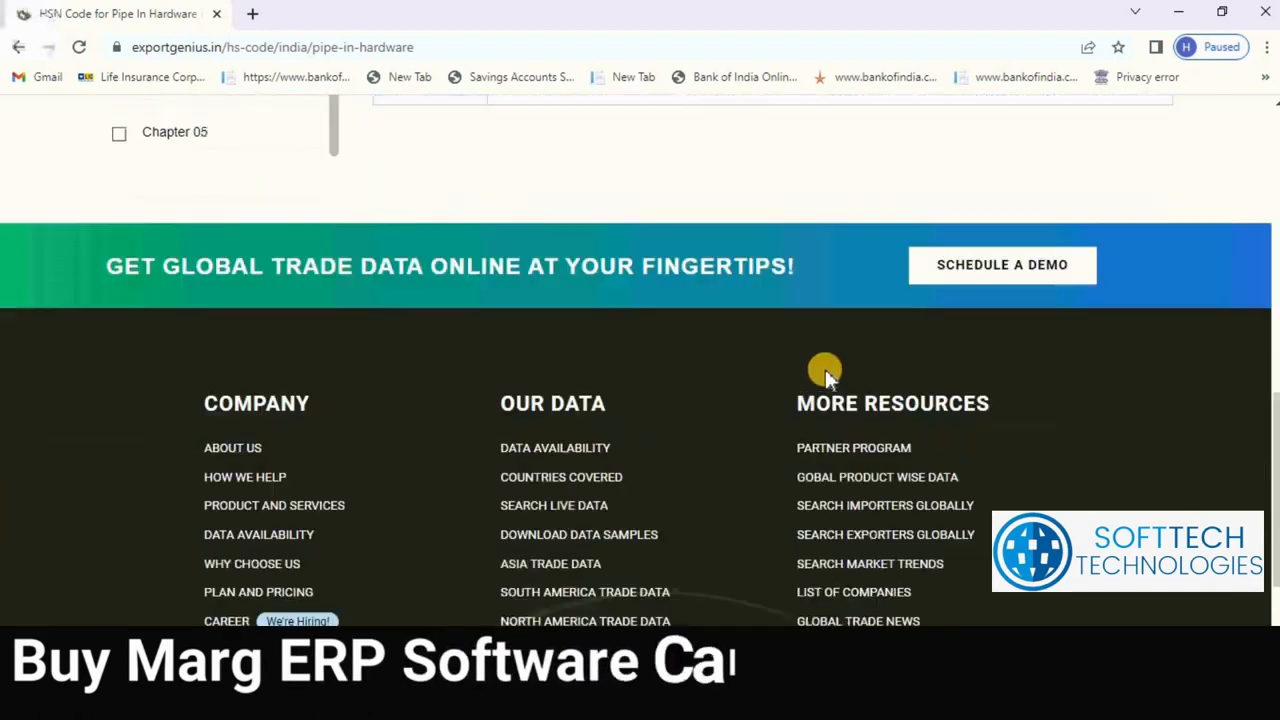
scroll(827, 375, "down", 2)
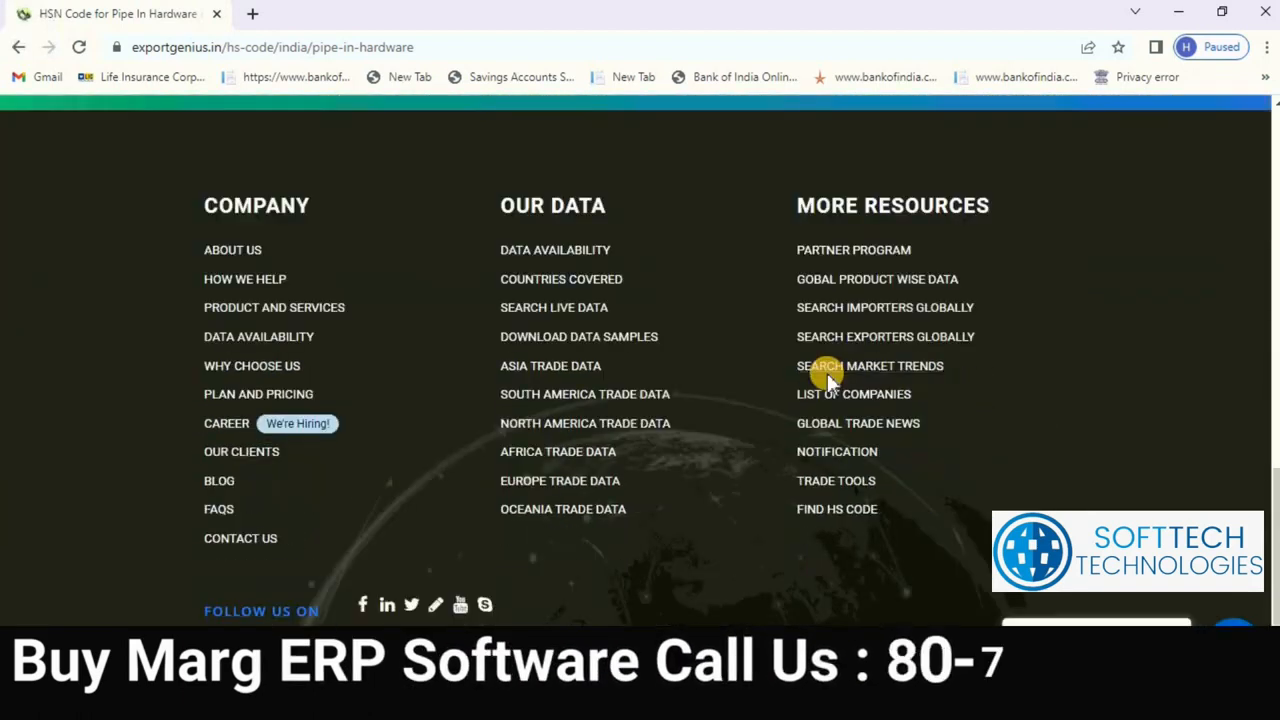
scroll(834, 340, "up", 6)
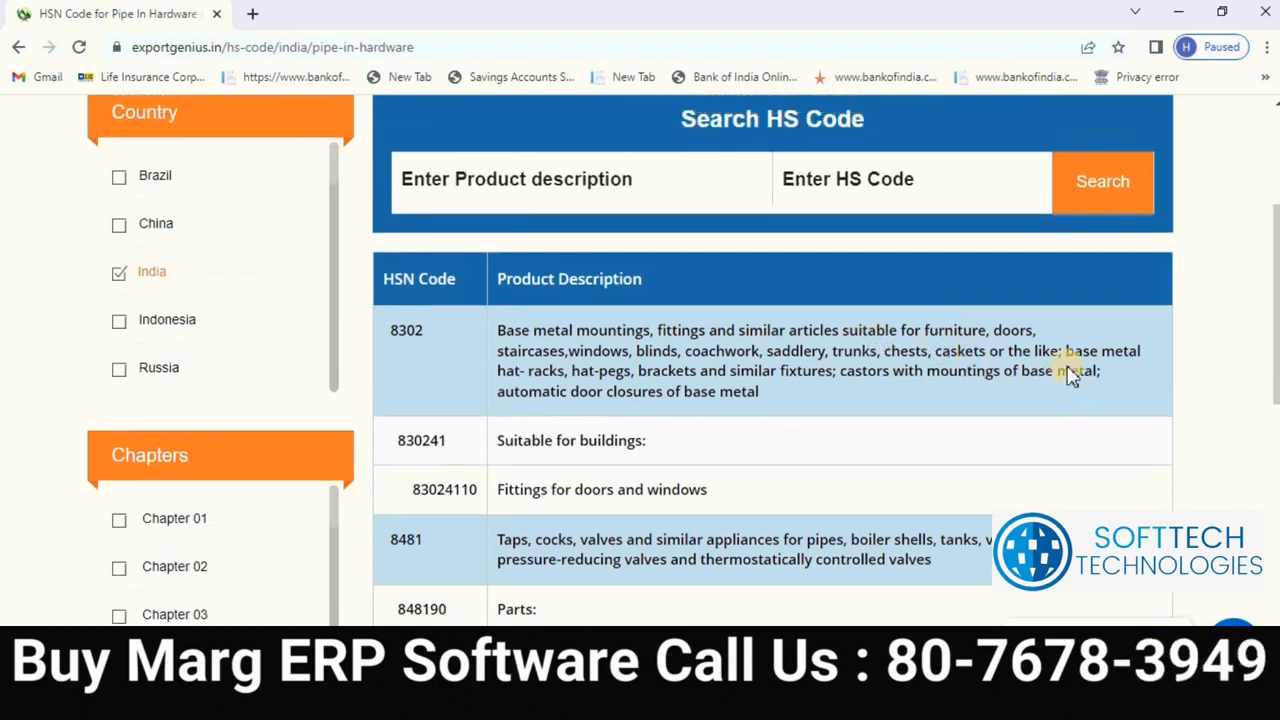
scroll(1003, 352, "up", 2)
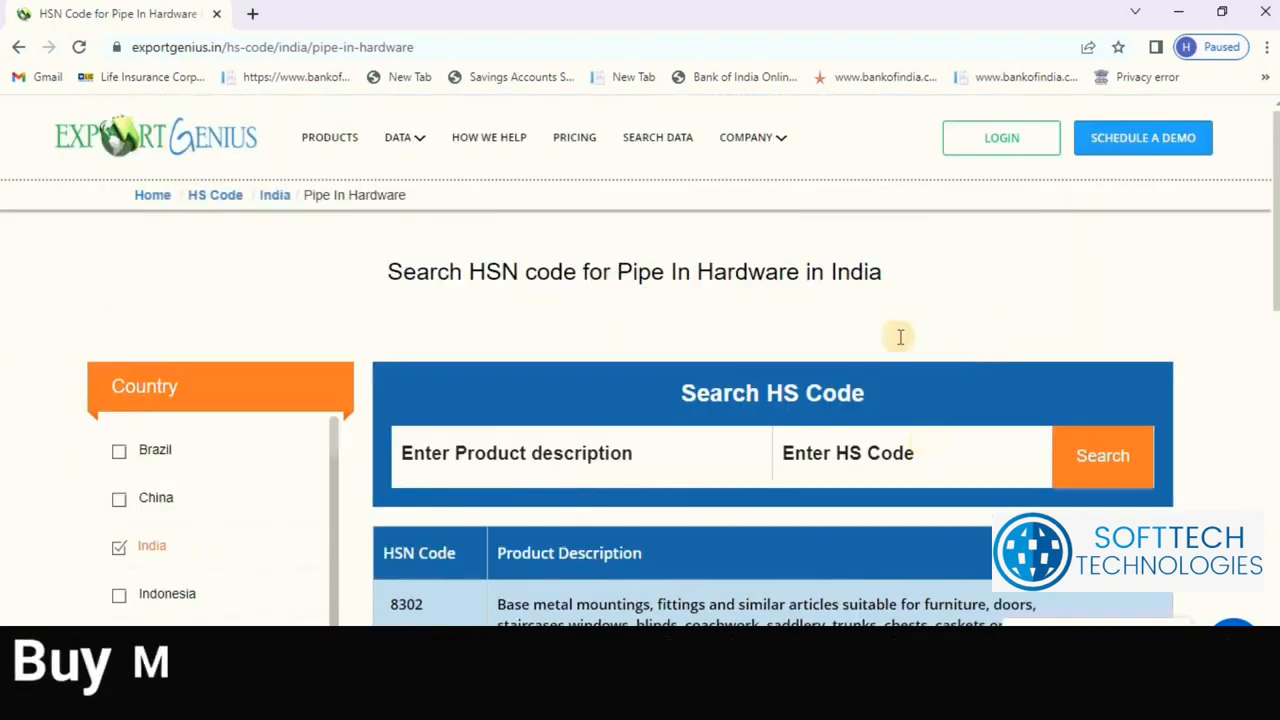
left_click(22, 48)
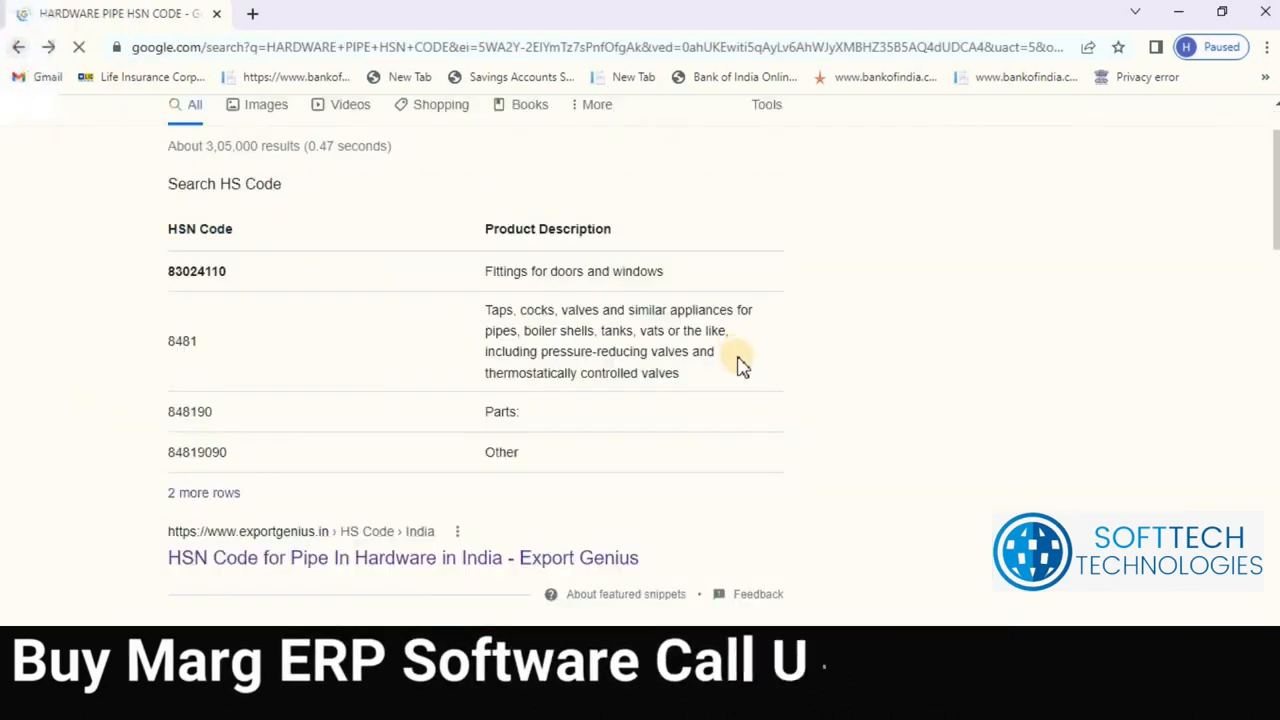
scroll(466, 514, "down", 3)
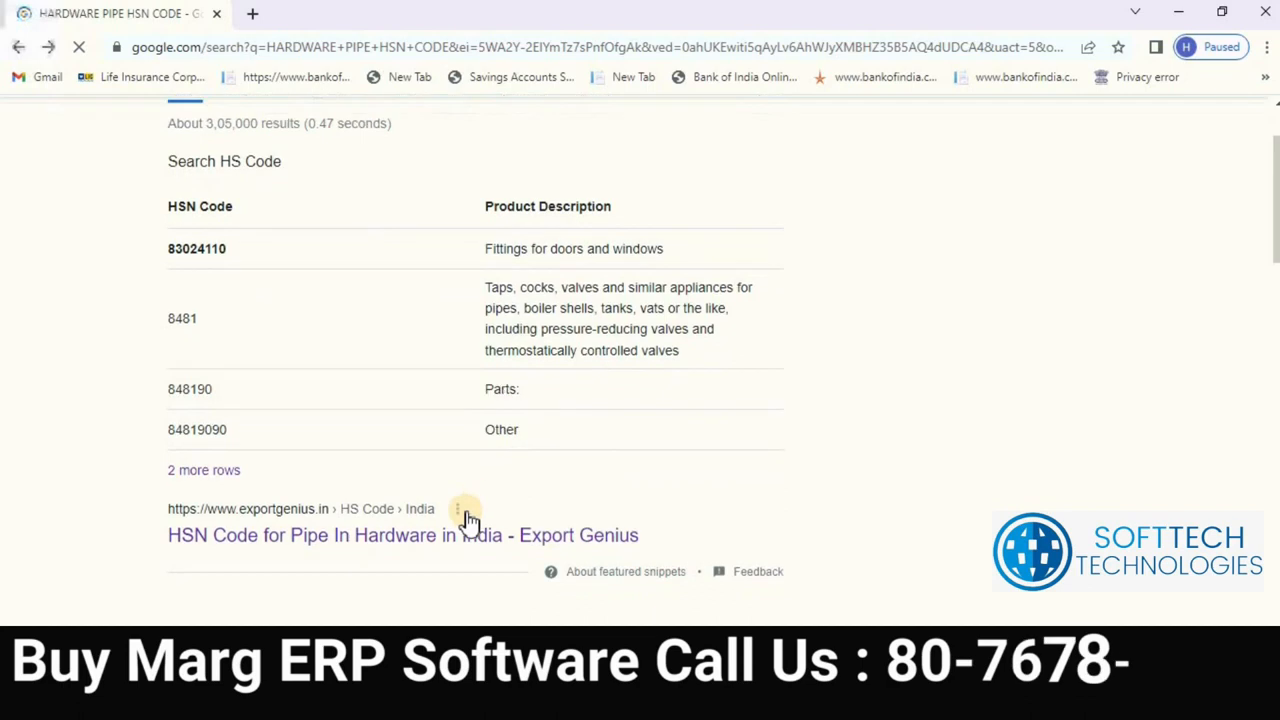
scroll(380, 570, "down", 1)
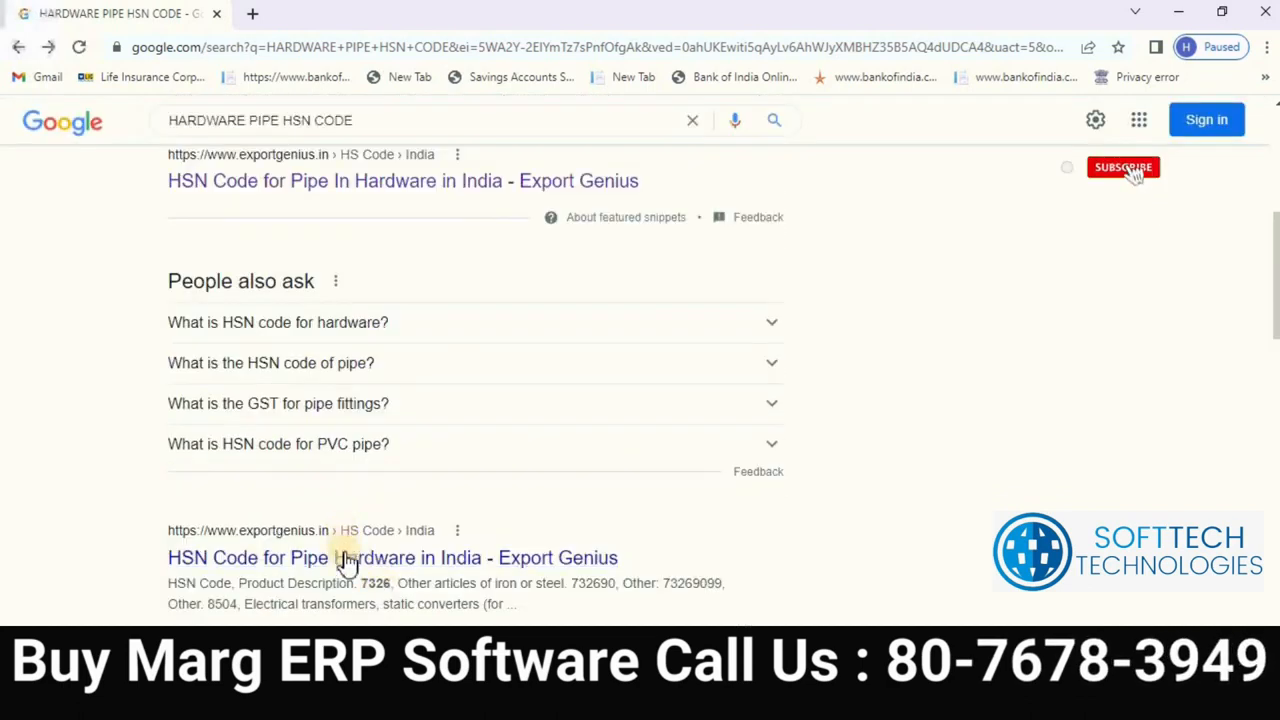
left_click(345, 560)
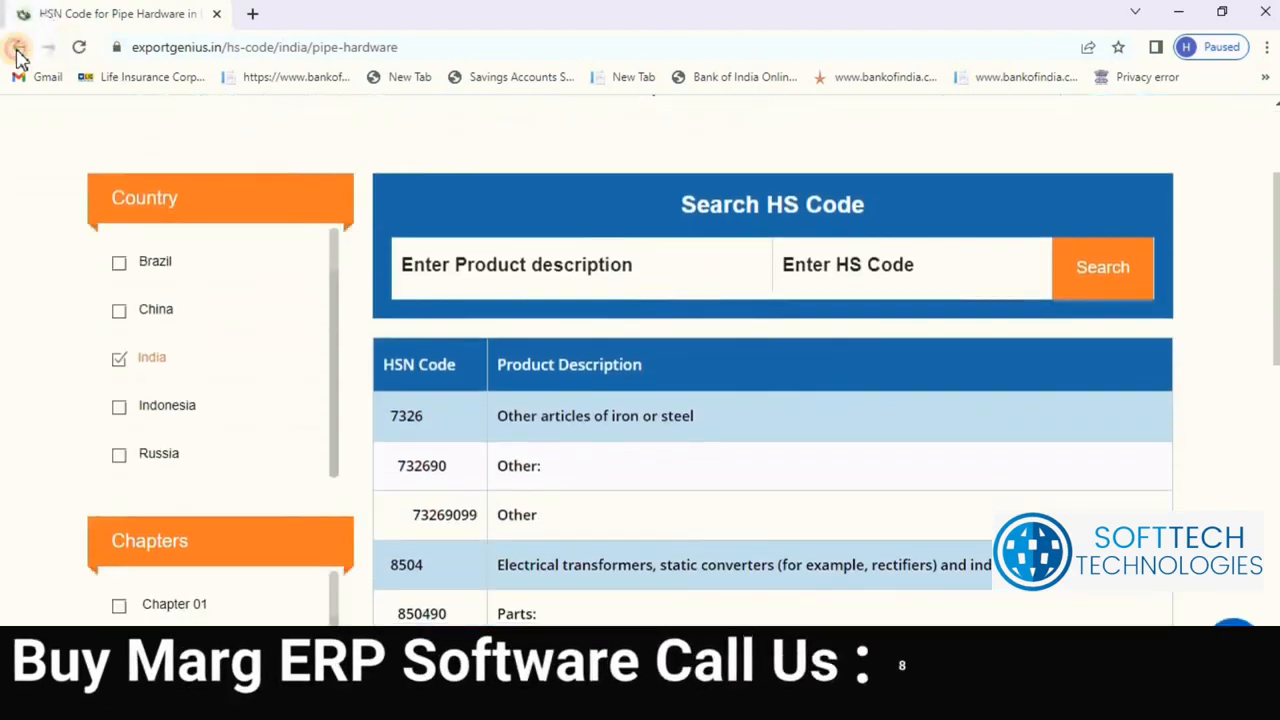
left_click(18, 52)
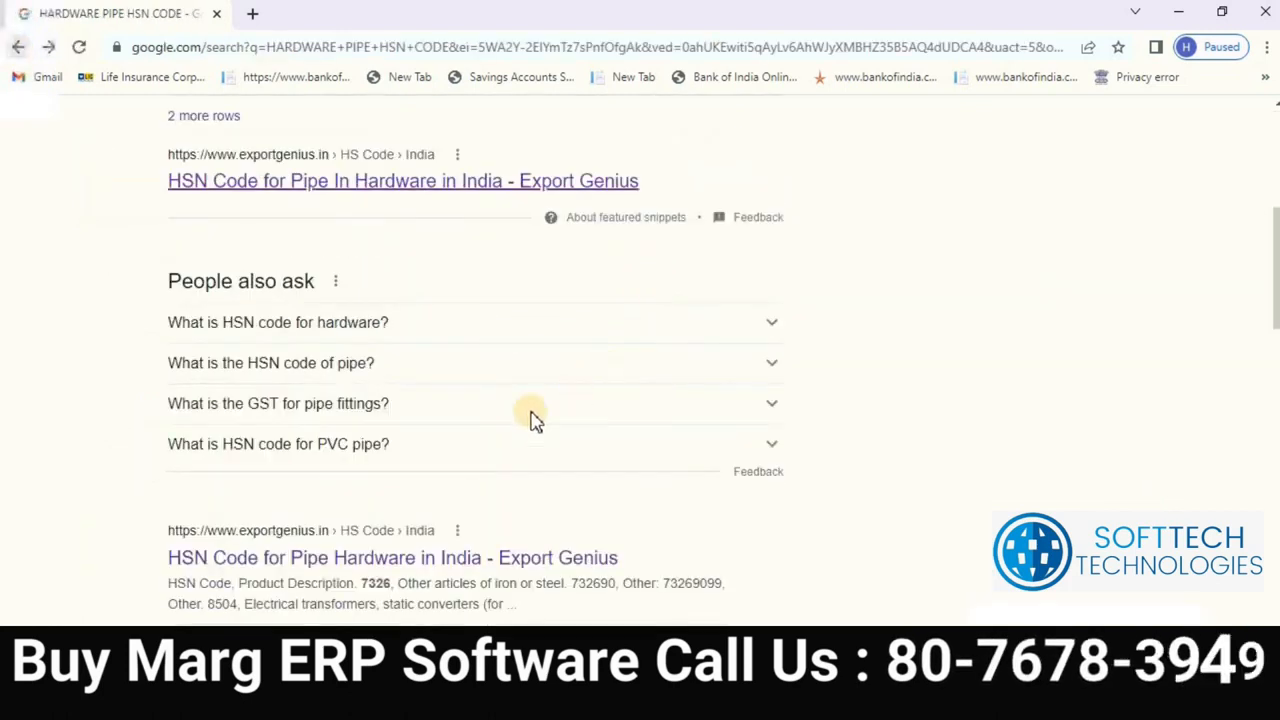
scroll(370, 555, "down", 5)
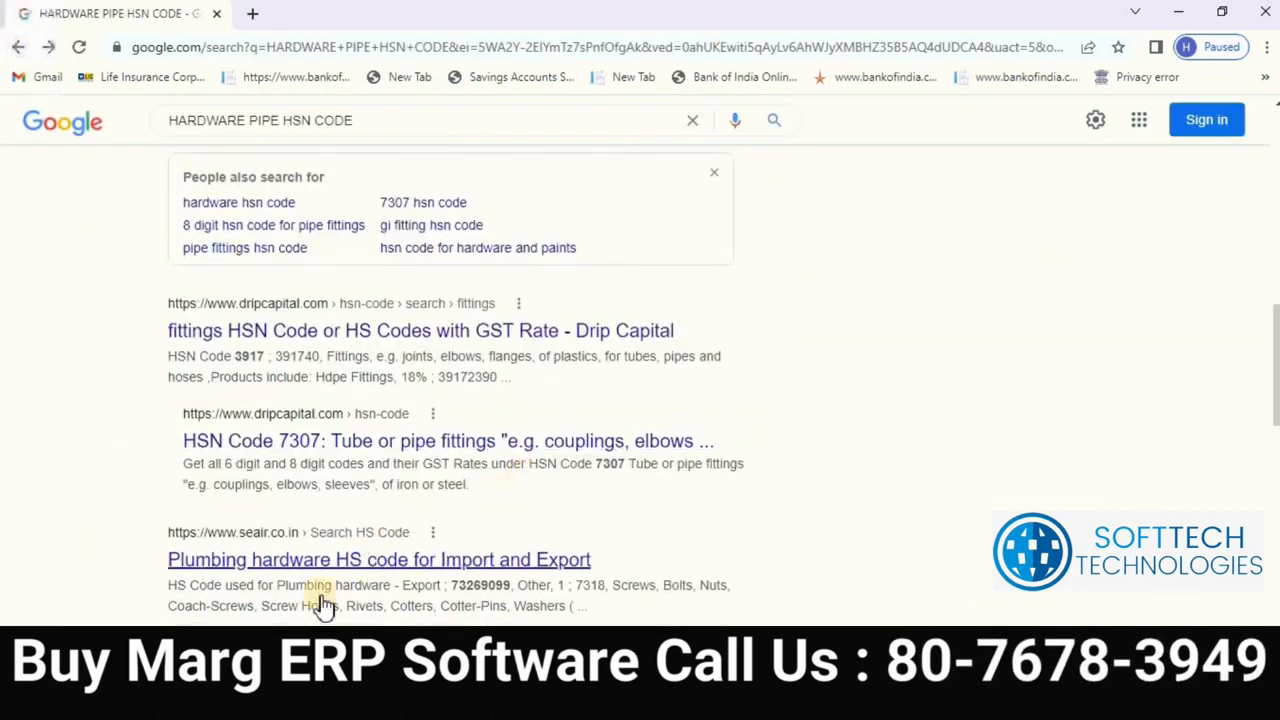
scroll(286, 600, "down", 2)
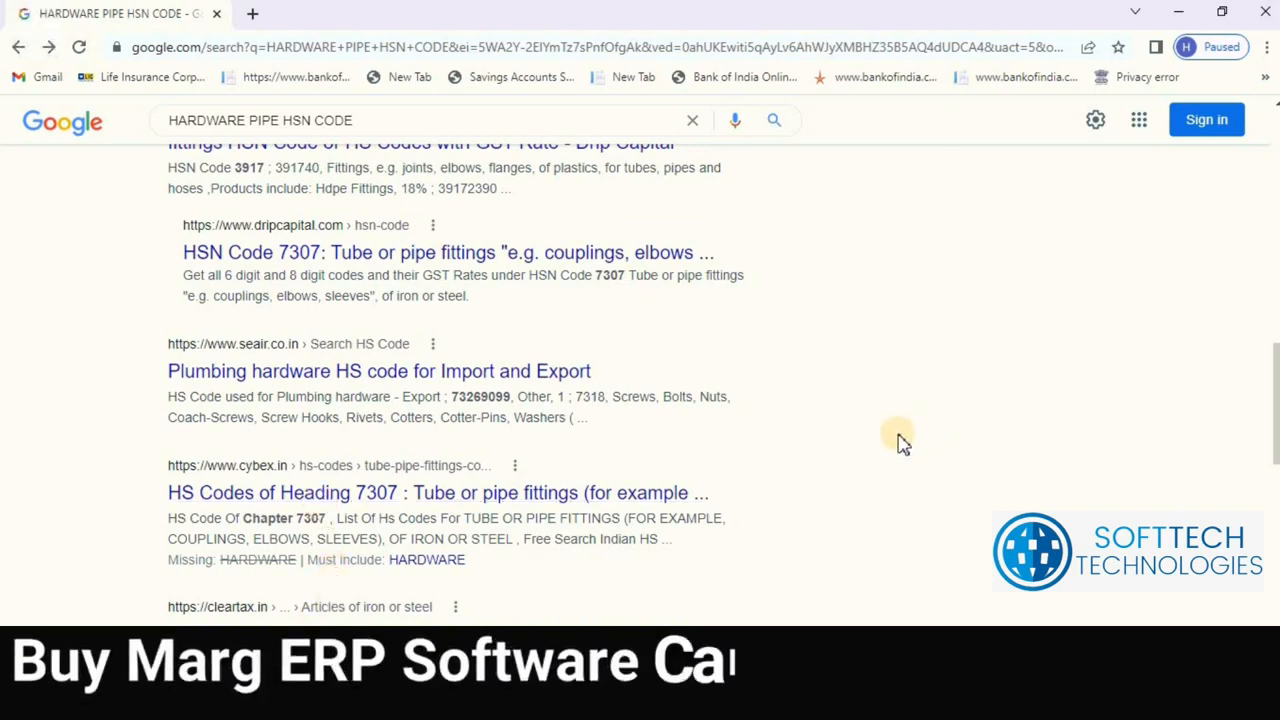
scroll(230, 580, "down", 1)
scroll(229, 575, "down", 2)
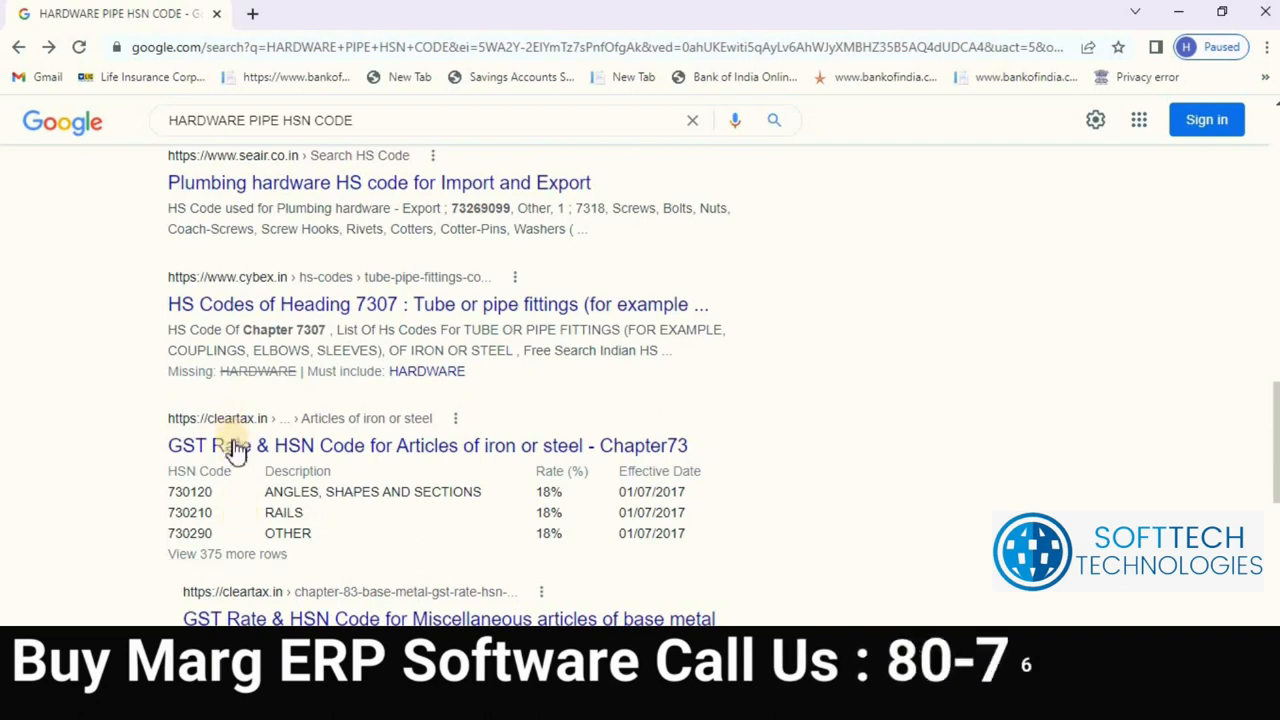
Step: Open ClearTax's Chapter 73 iron and steel page and check the 18% GST rate for 7301
left_click(237, 452)
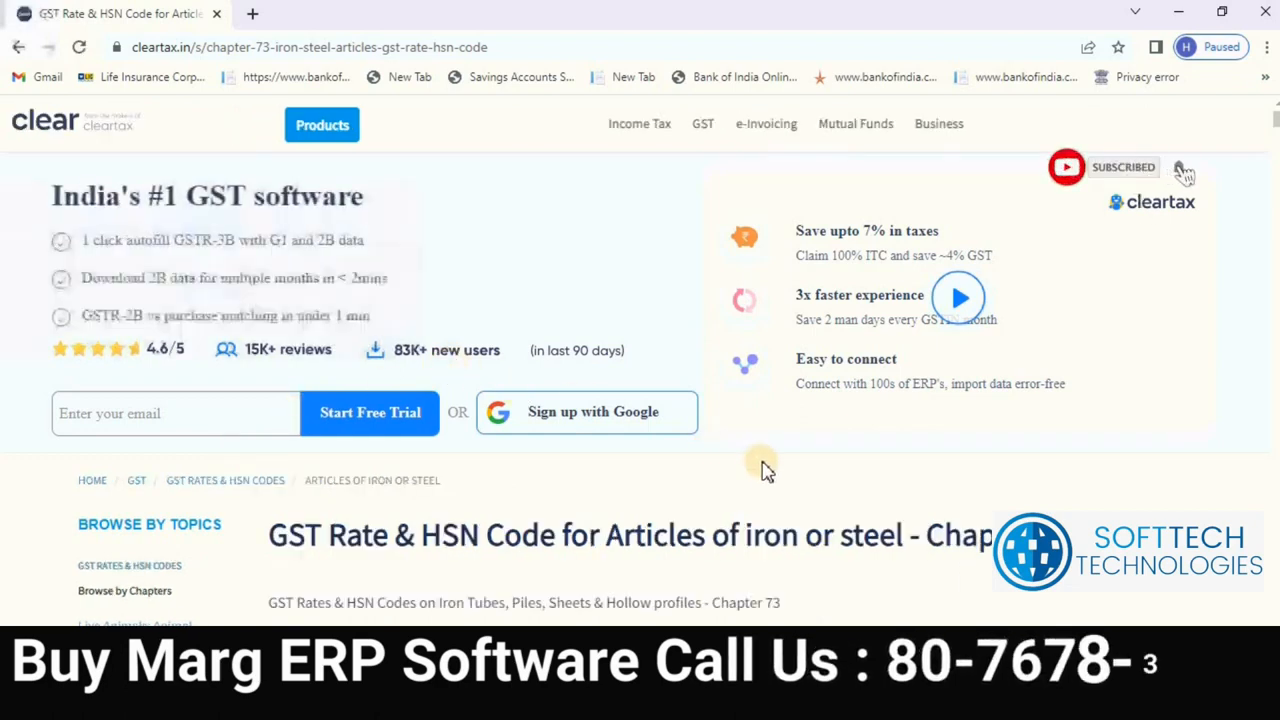
scroll(1096, 372, "down", 1)
scroll(1096, 372, "down", 1)
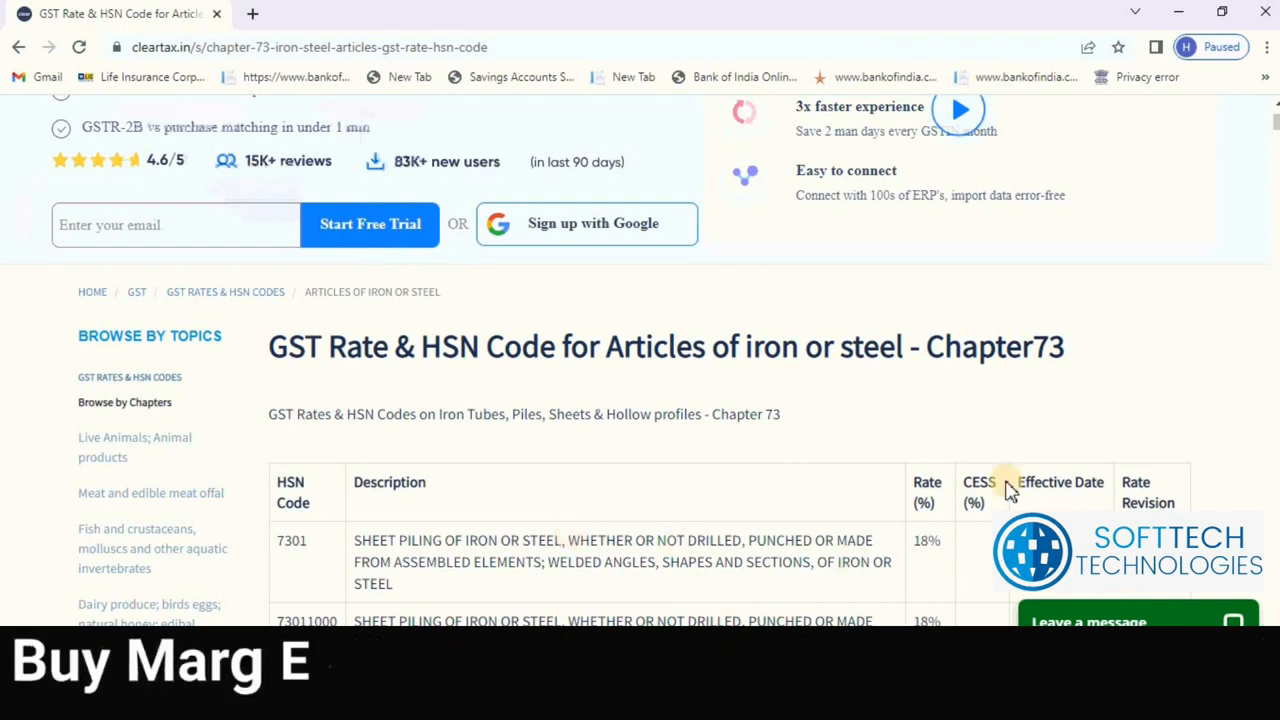
left_click_drag(940, 541, 912, 540)
Step: Browse the HSN/SAC list, then create a new Goods code 7801
left_click(948, 592)
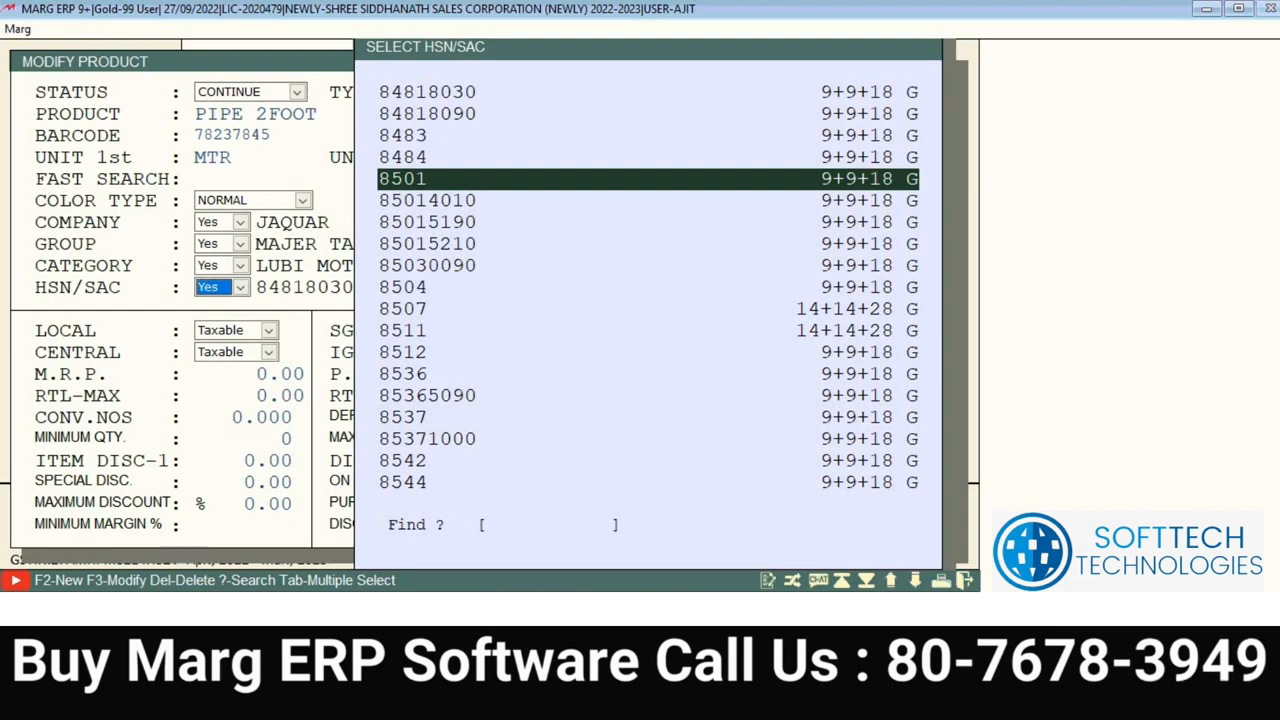
key("Down")
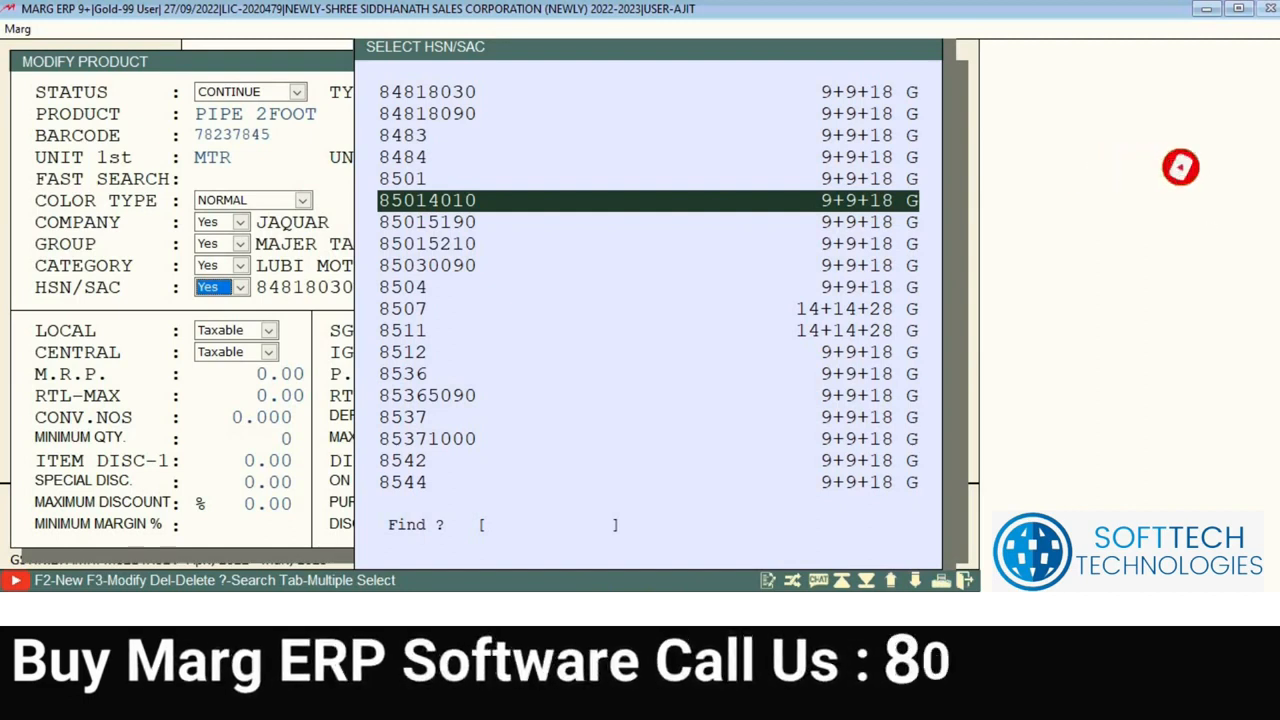
key("Up")
key("Down")
key("Down")
key("Down")
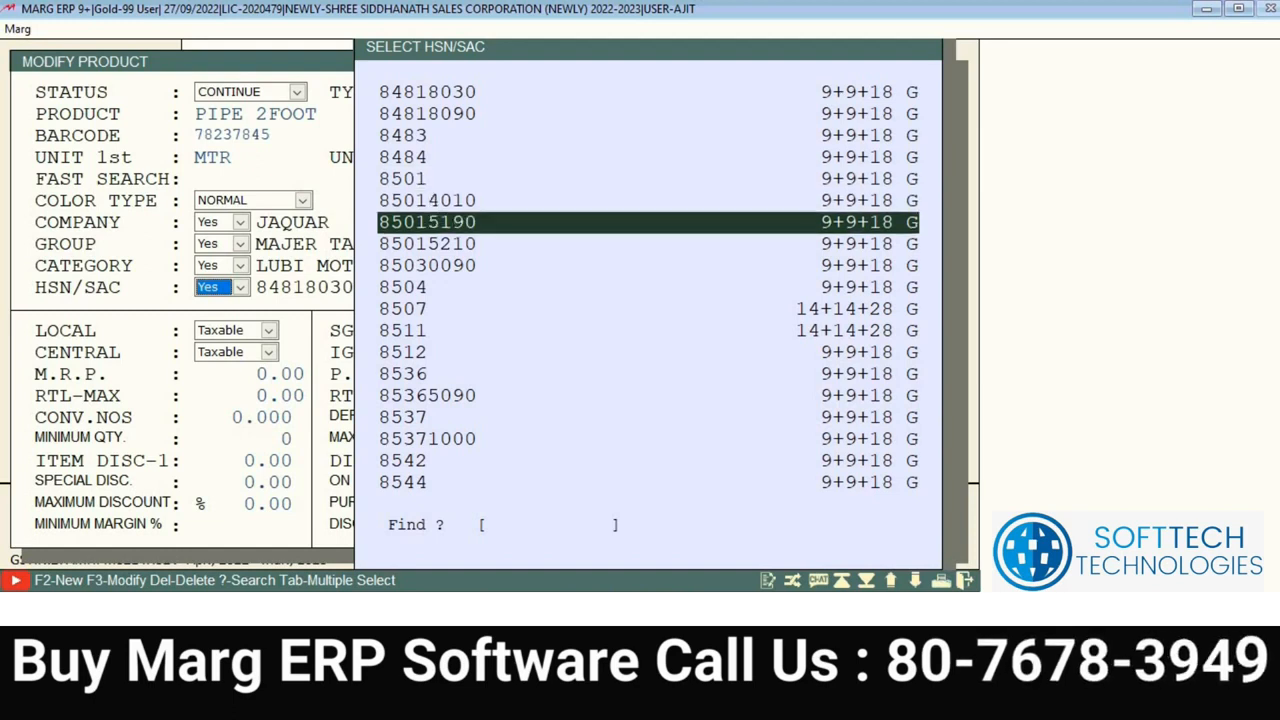
key("F2")
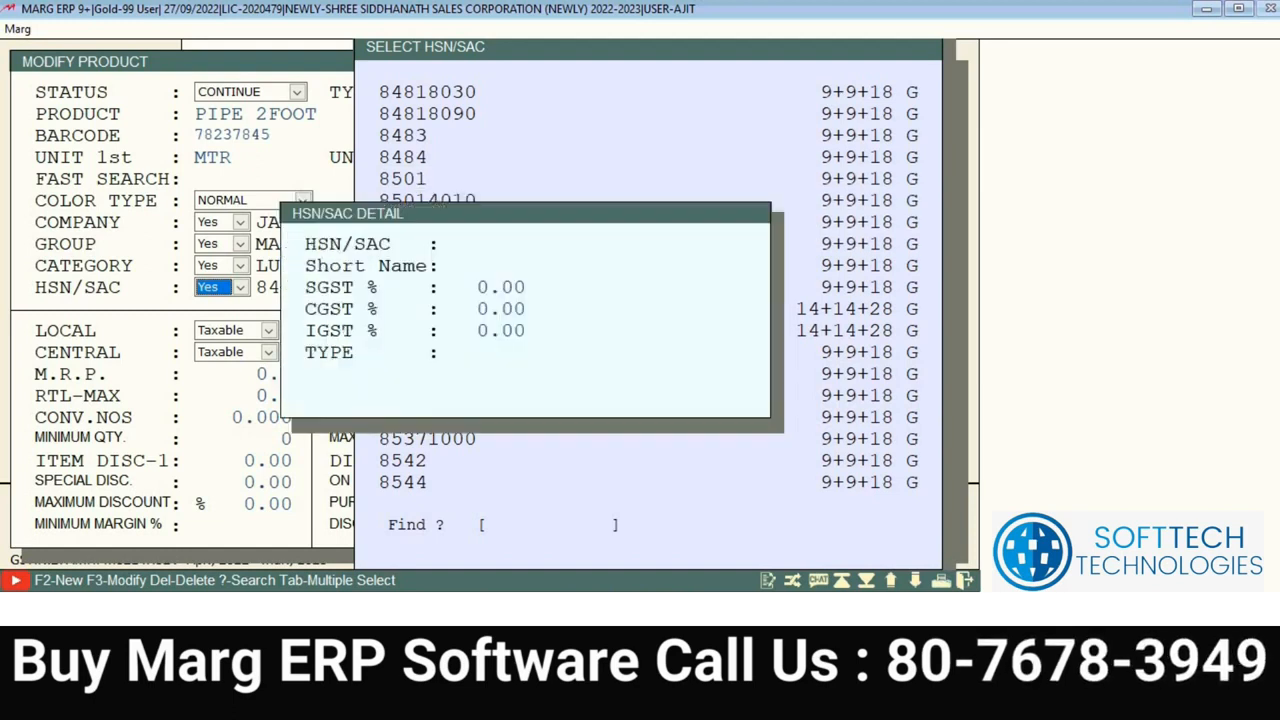
type("7")
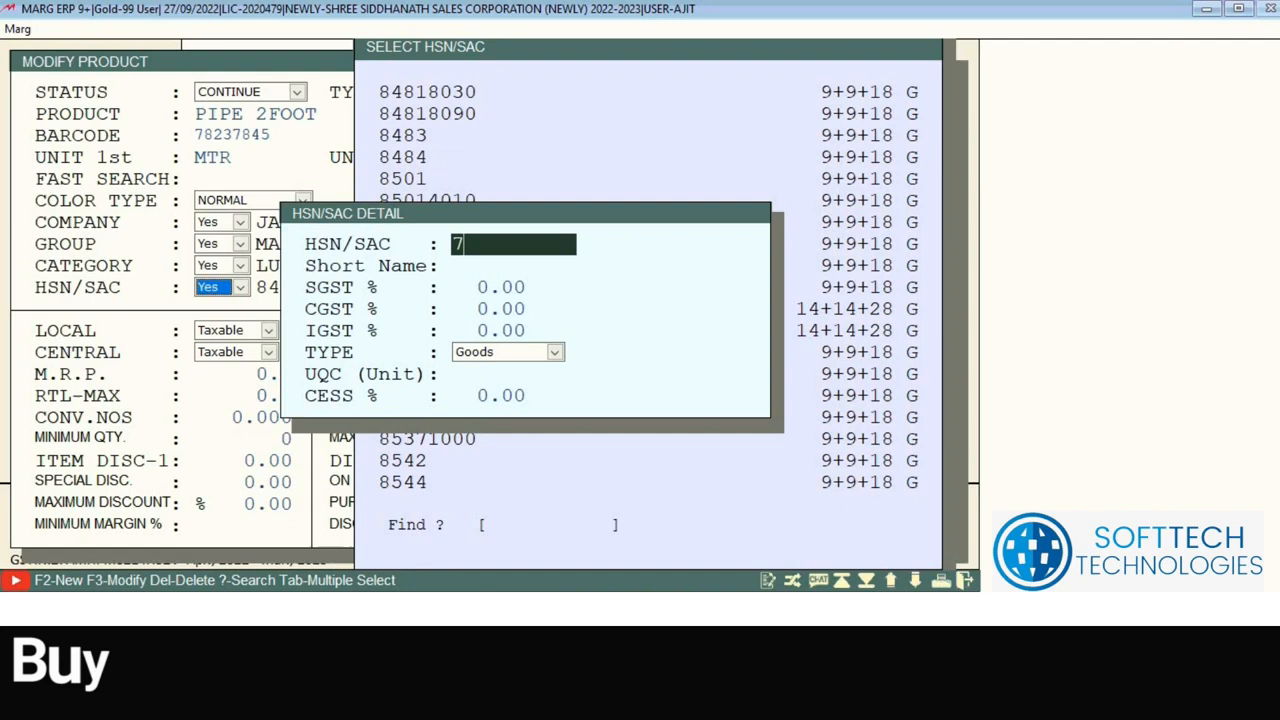
type("801")
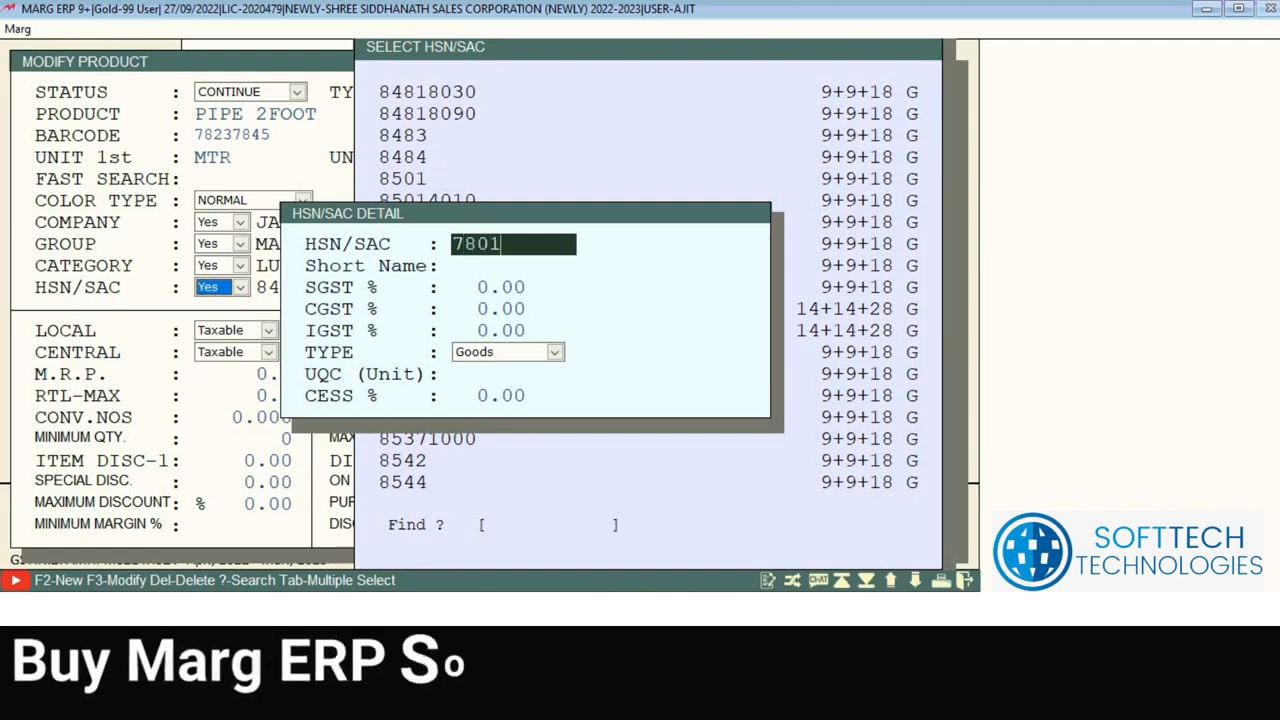
key("Return")
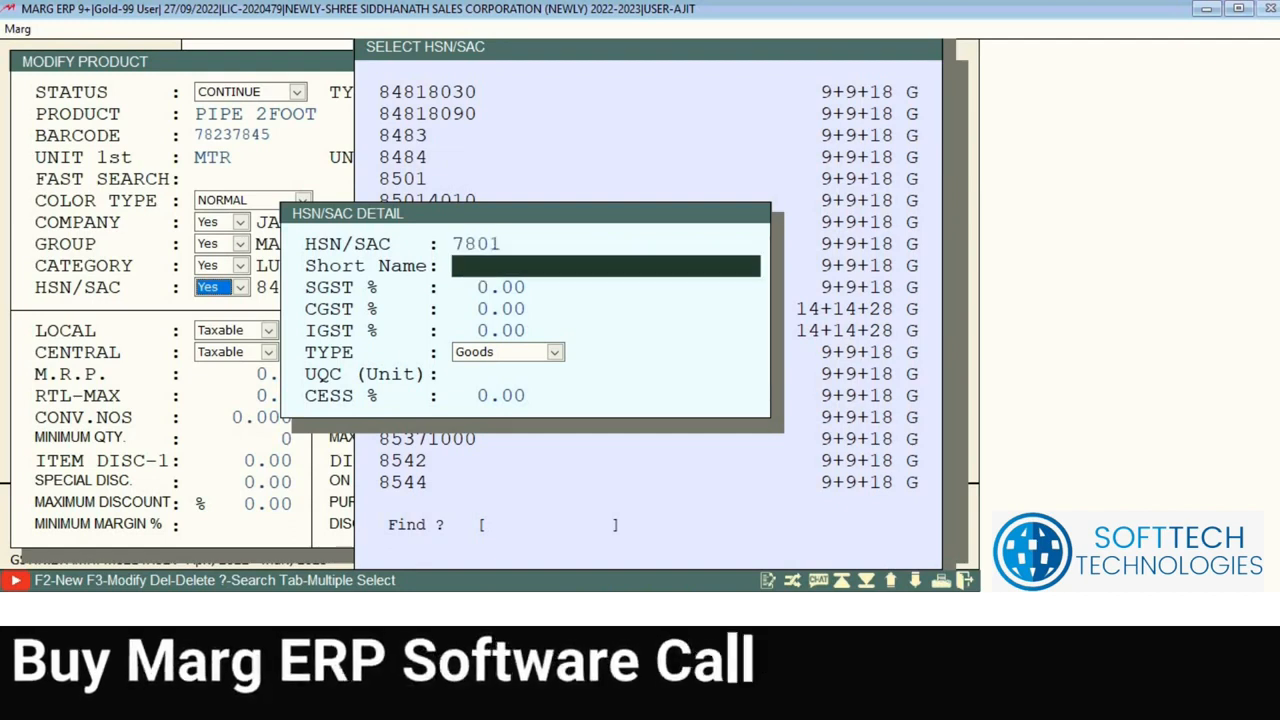
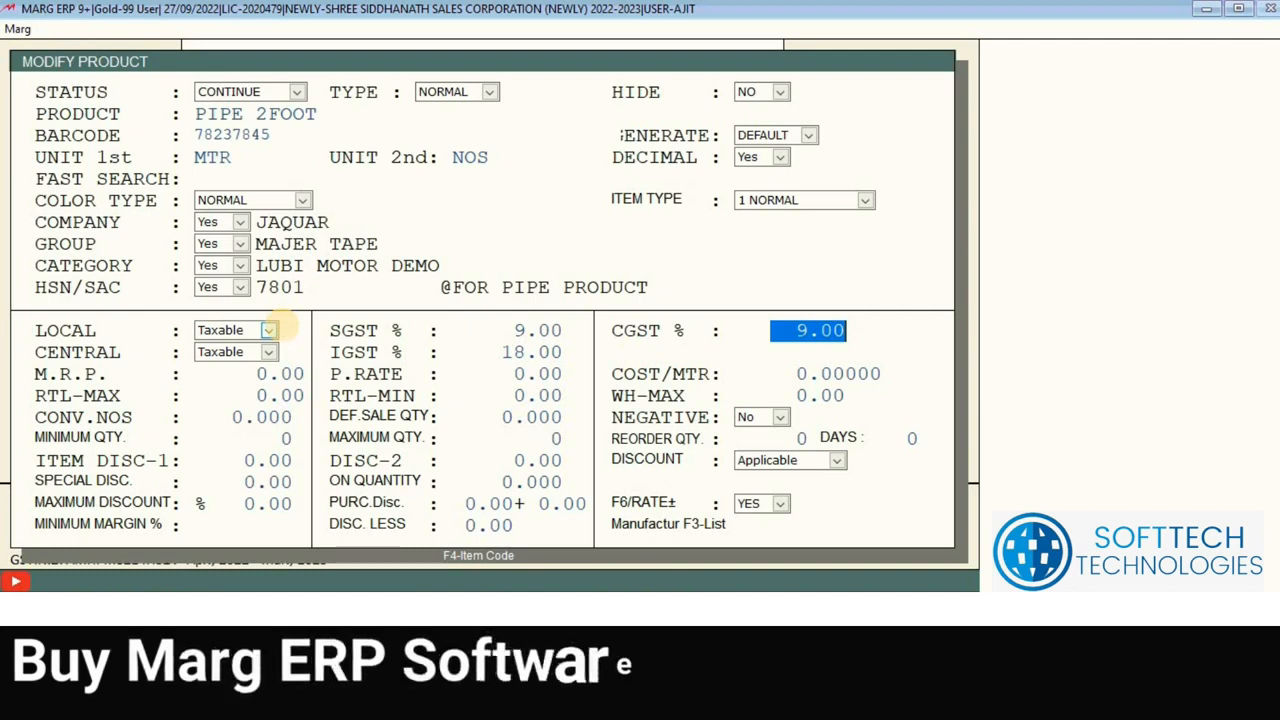
Step: Accept Taxable for the central tax type and advance past the 9/9/18% GST rates to M.R.P
key("Return")
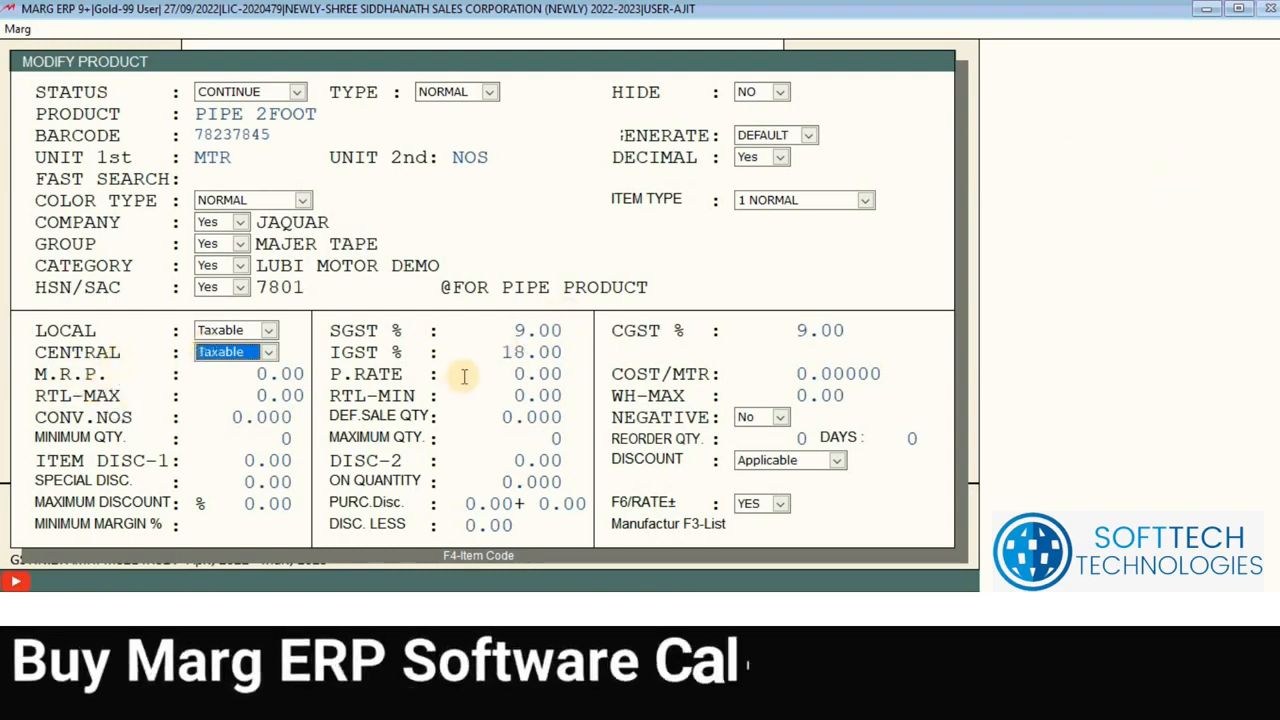
key("Return")
key("Return")
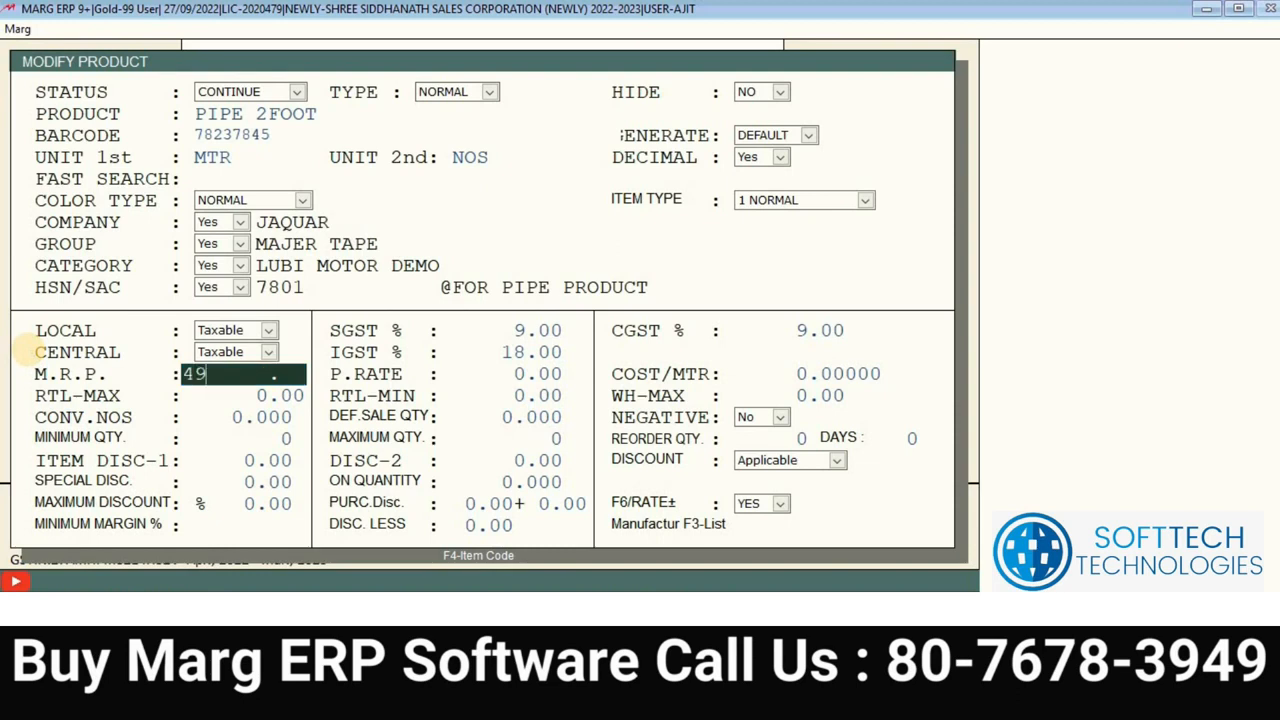
Step: Enter an M.R.P. of 4999 and a purchase rate of 3000, rechecking the purchase rate
type("99")
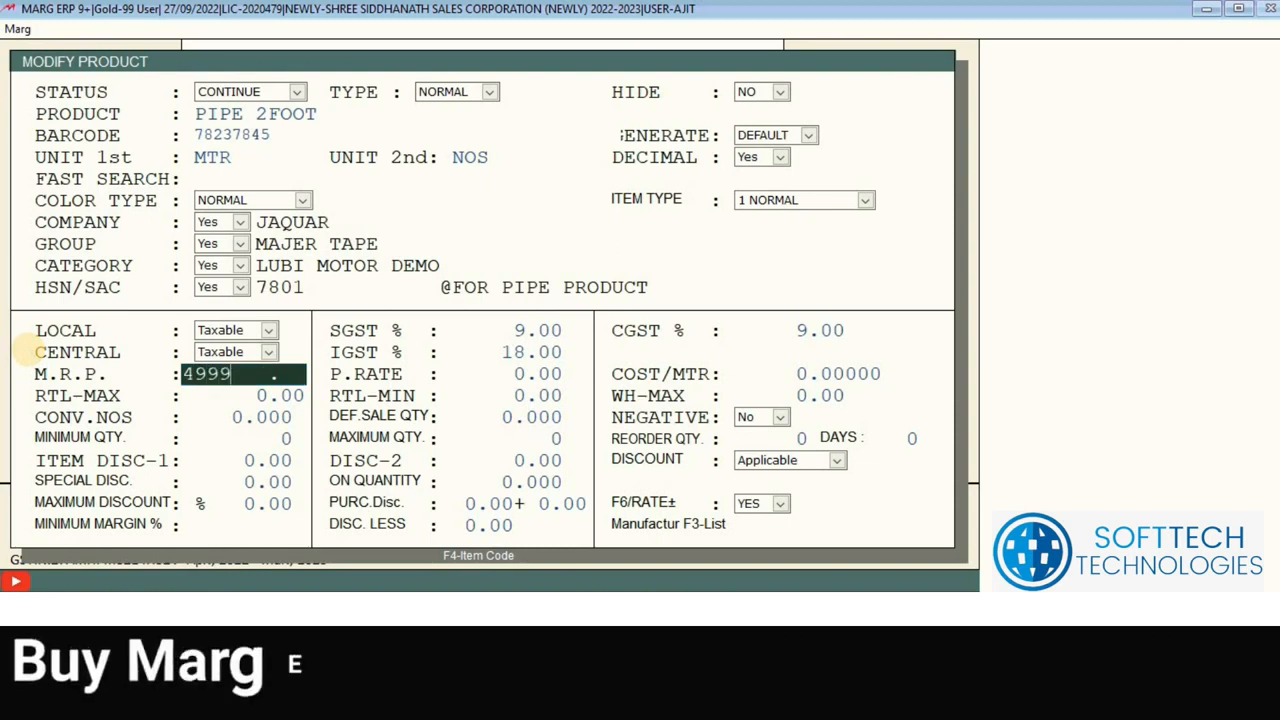
key("Return")
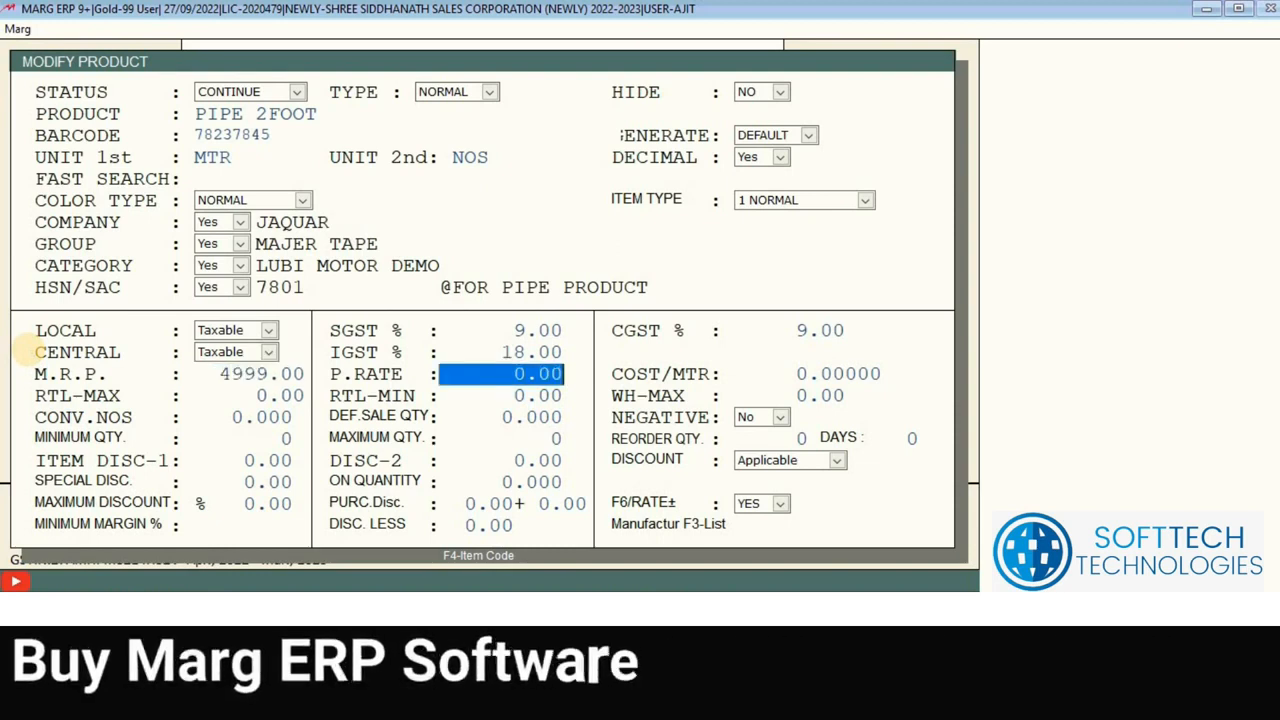
type("3000")
key("Return")
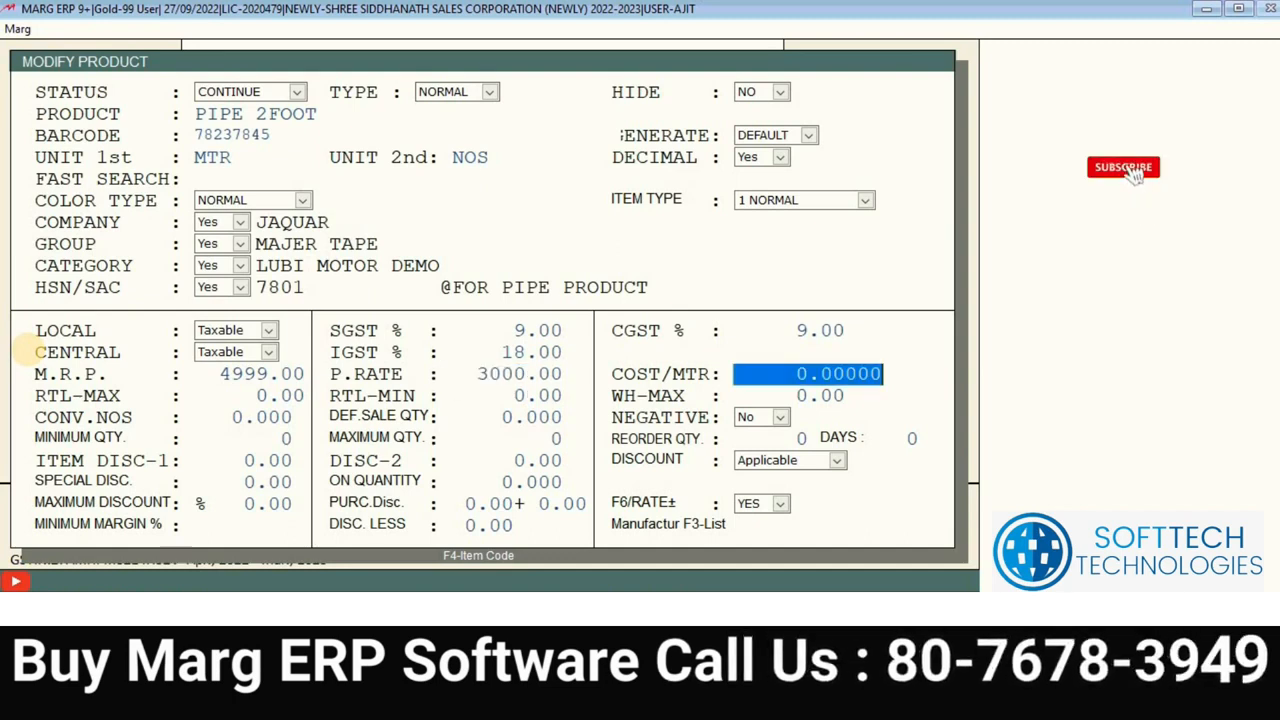
left_click(487, 371)
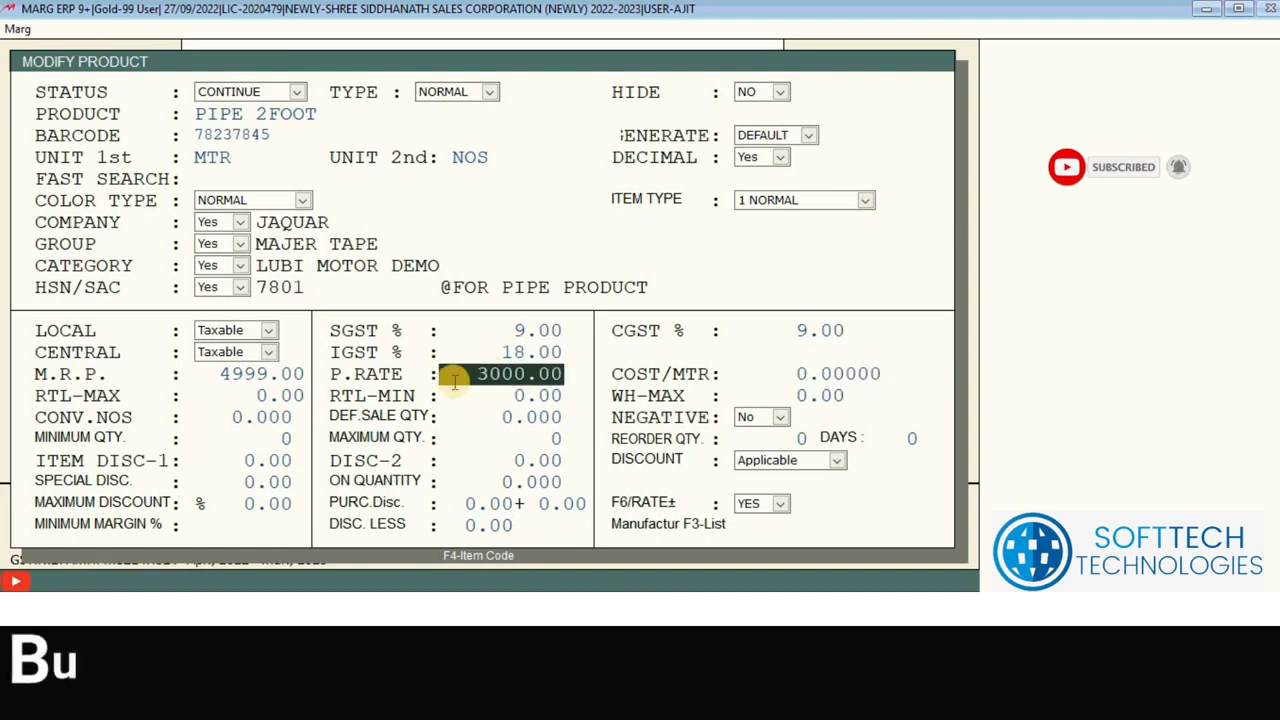
left_click_drag(541, 373, 543, 373)
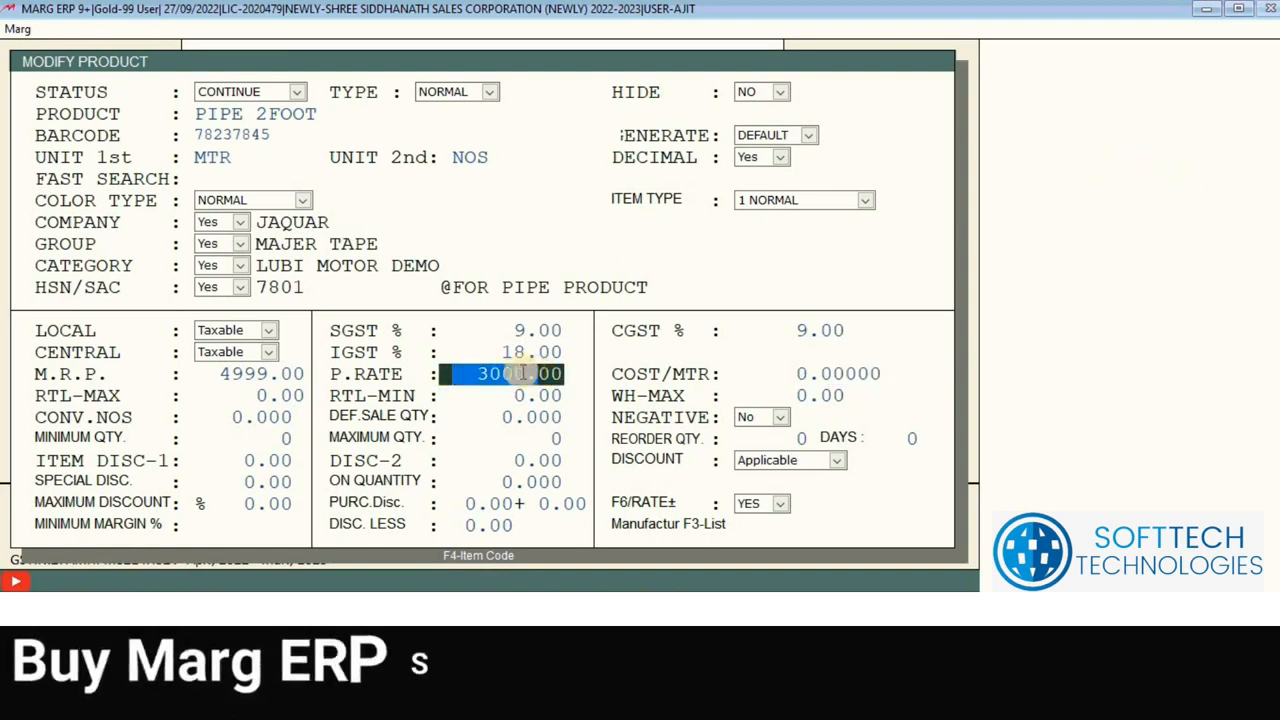
left_click(528, 373)
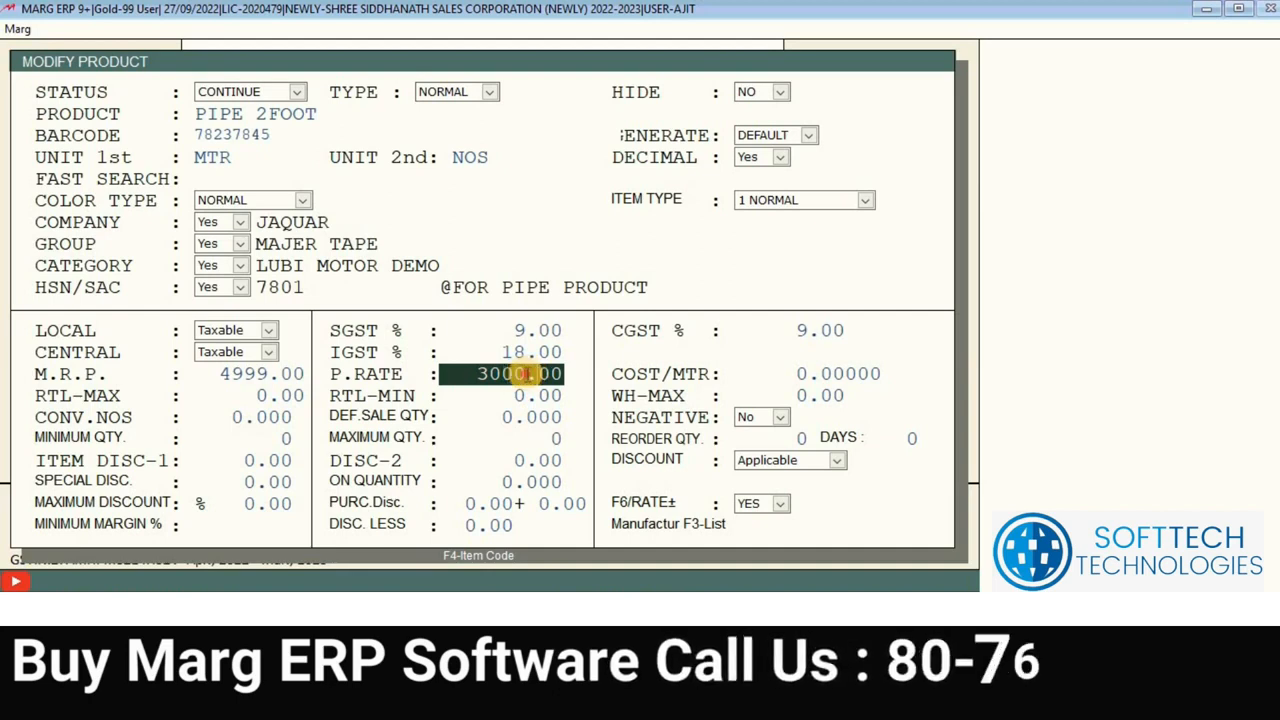
left_click_drag(525, 373, 474, 378)
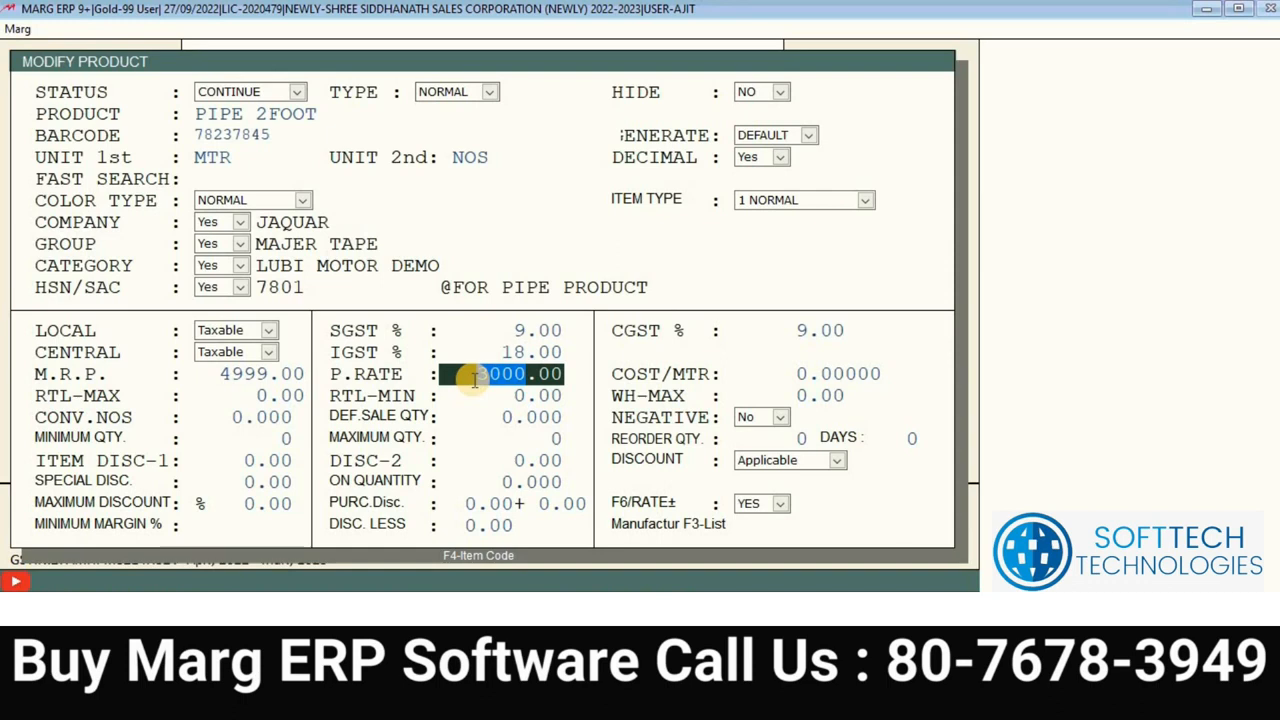
key("Return")
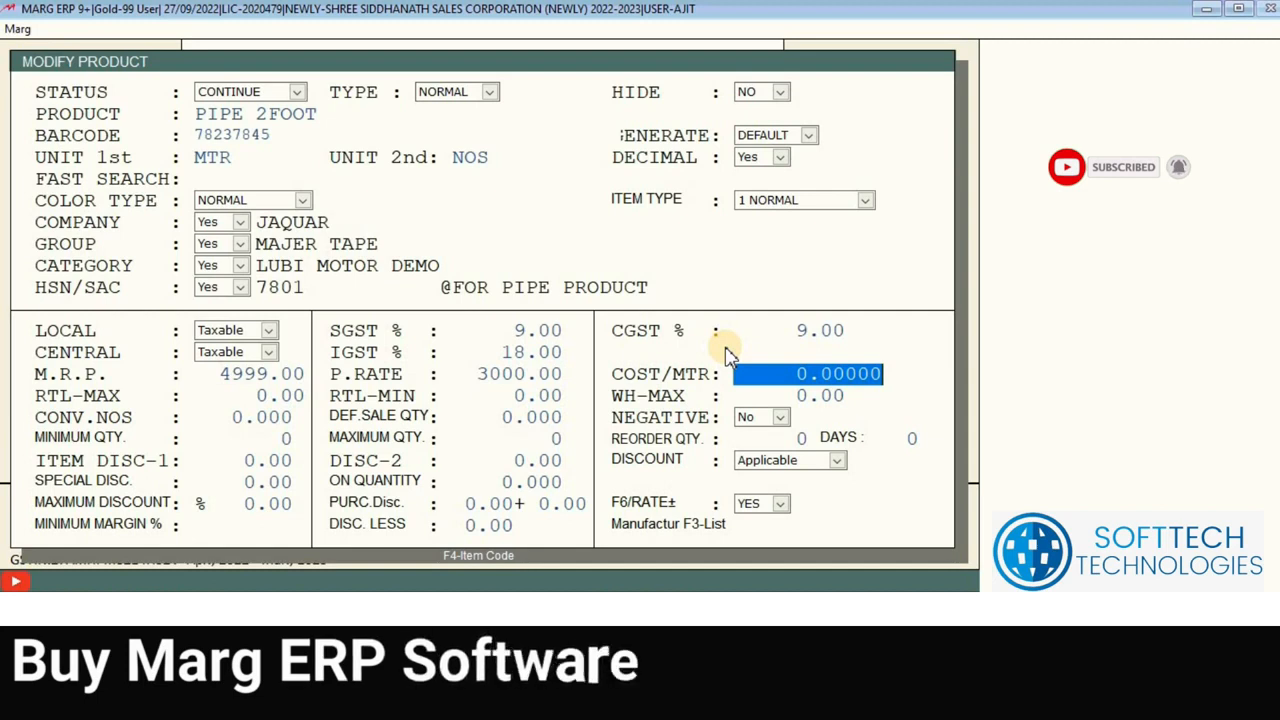
key("Return")
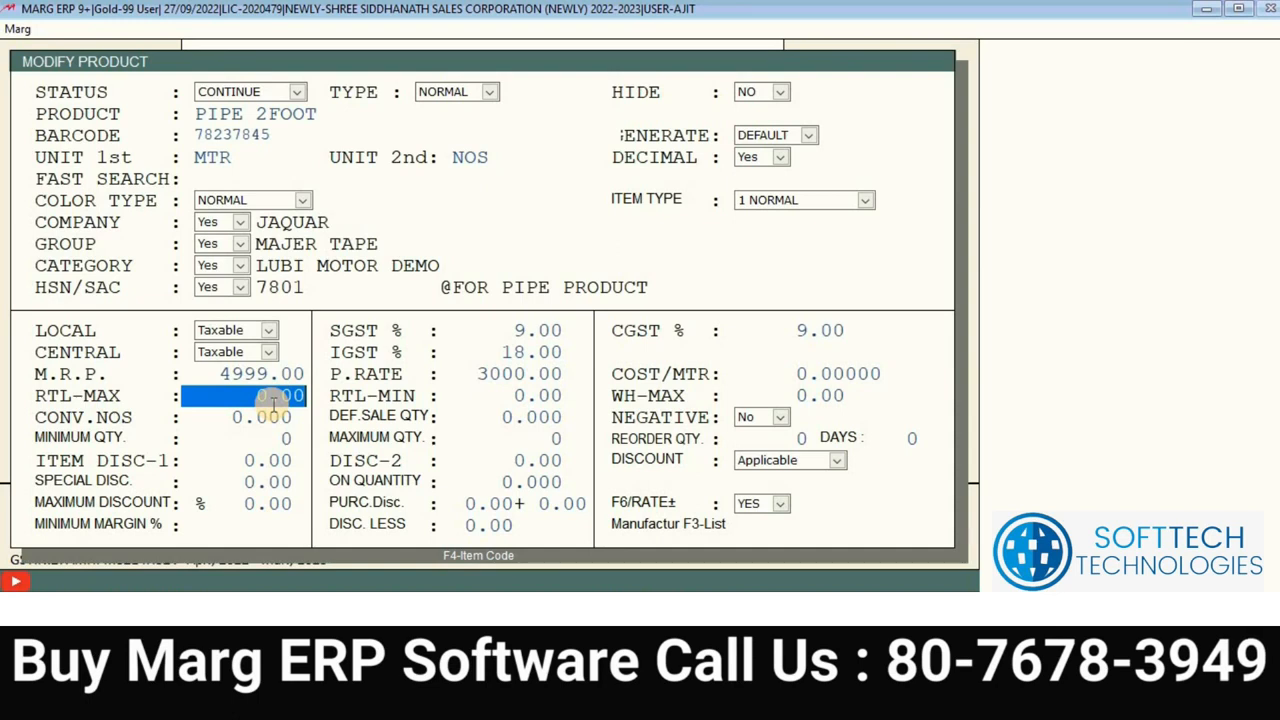
Step: Set retail maximum 4000, retail minimum 3900 and wholesale maximum 3500
type("40")
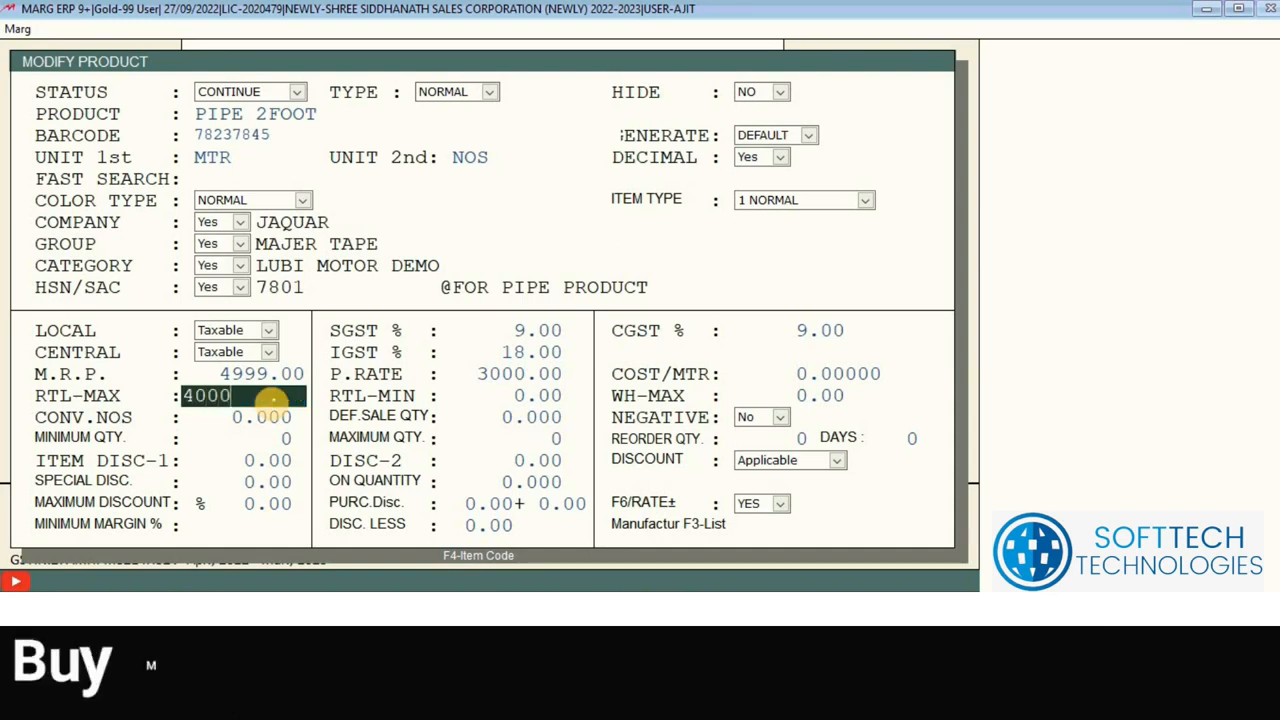
key("Return")
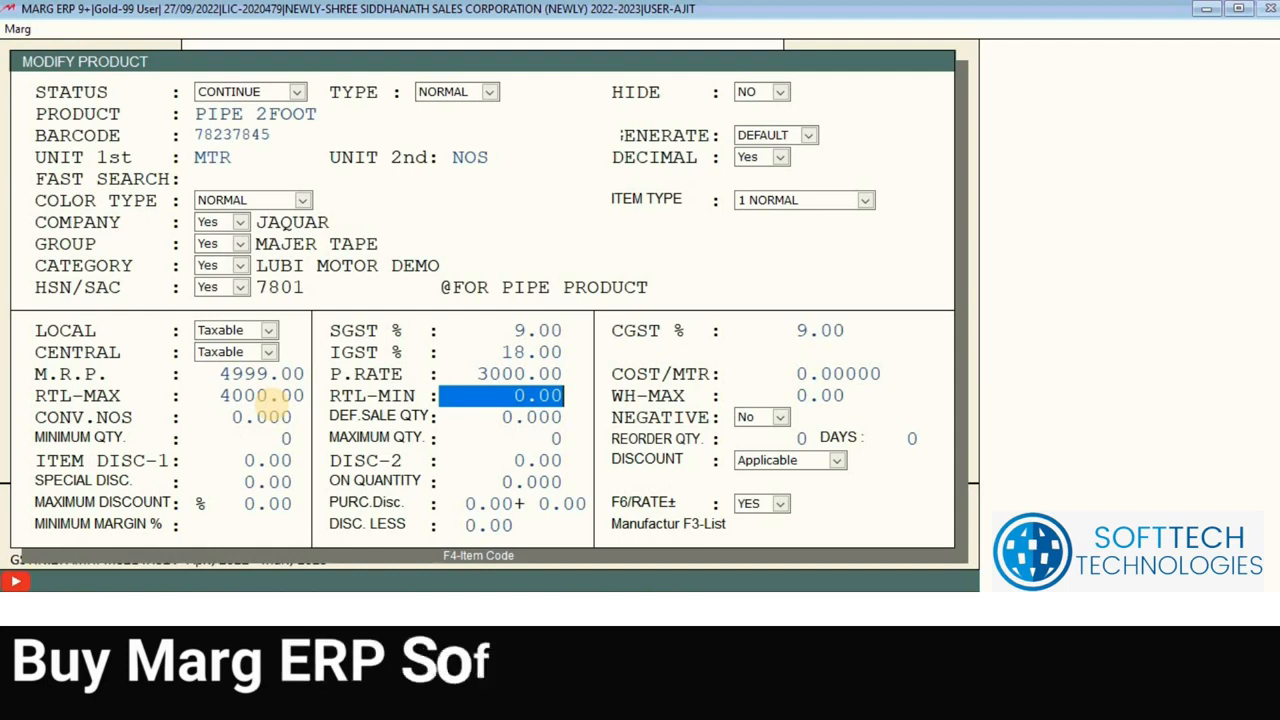
type("3")
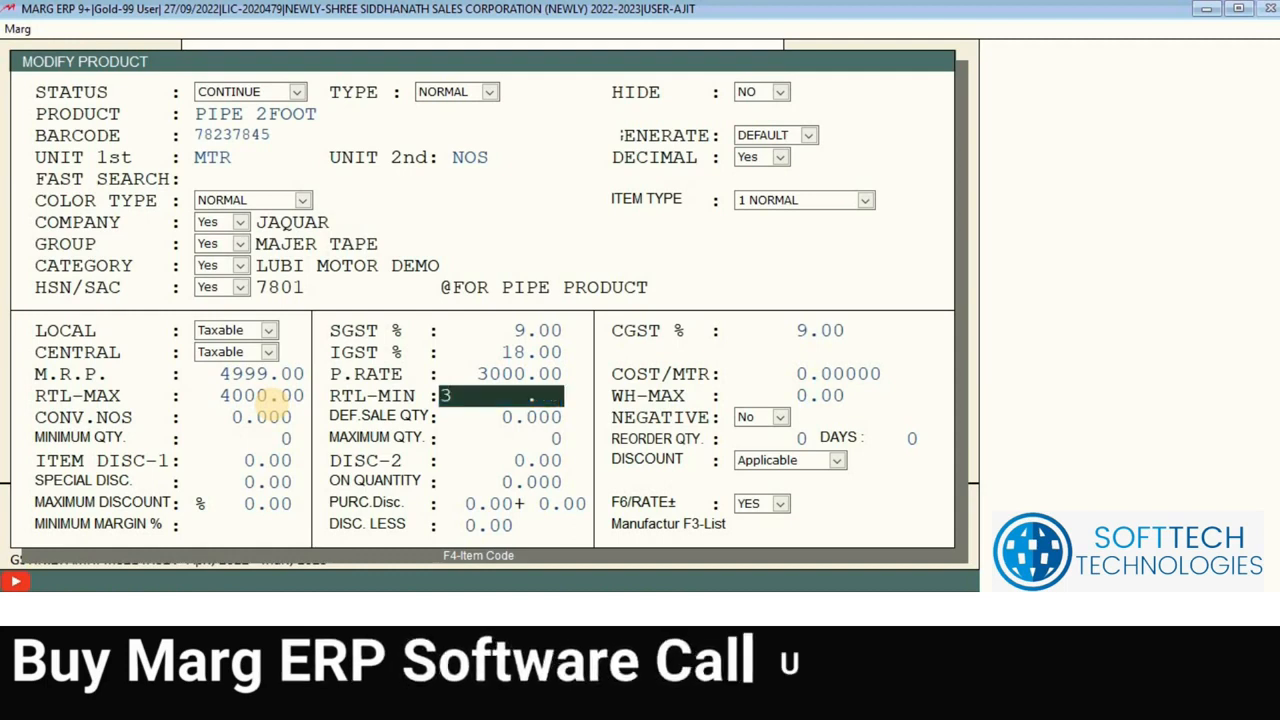
type("3900")
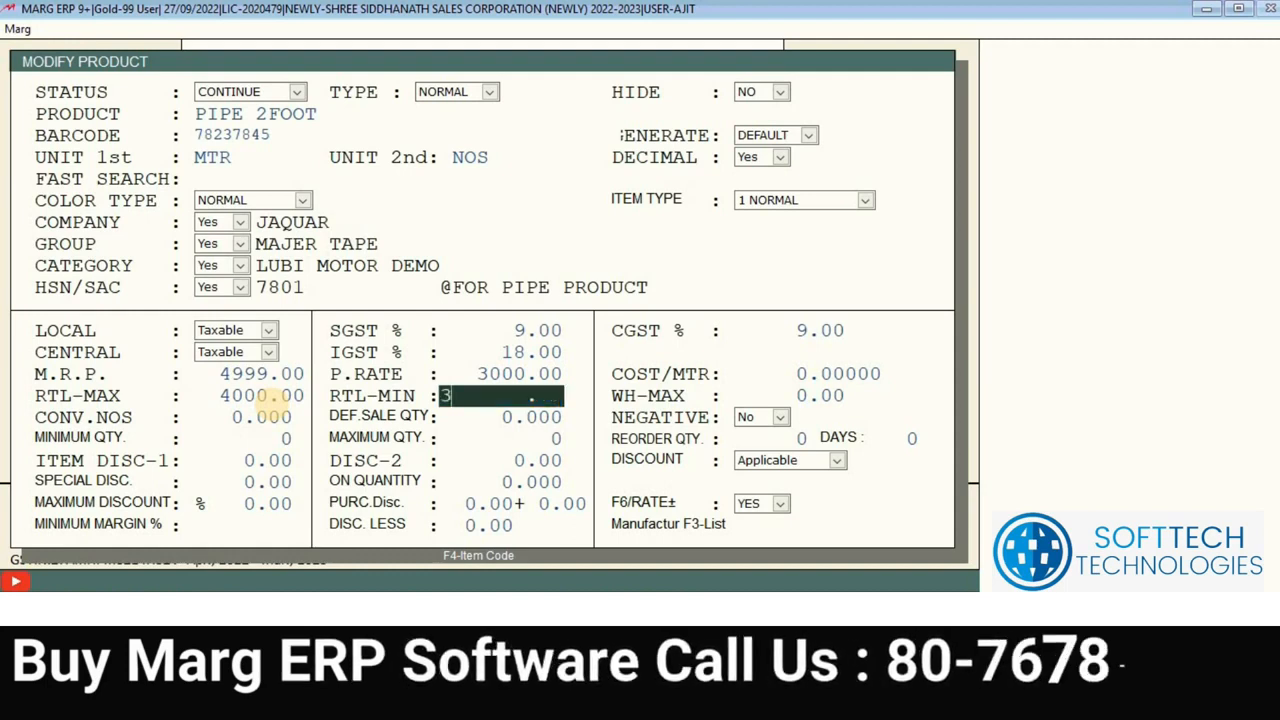
key("Return")
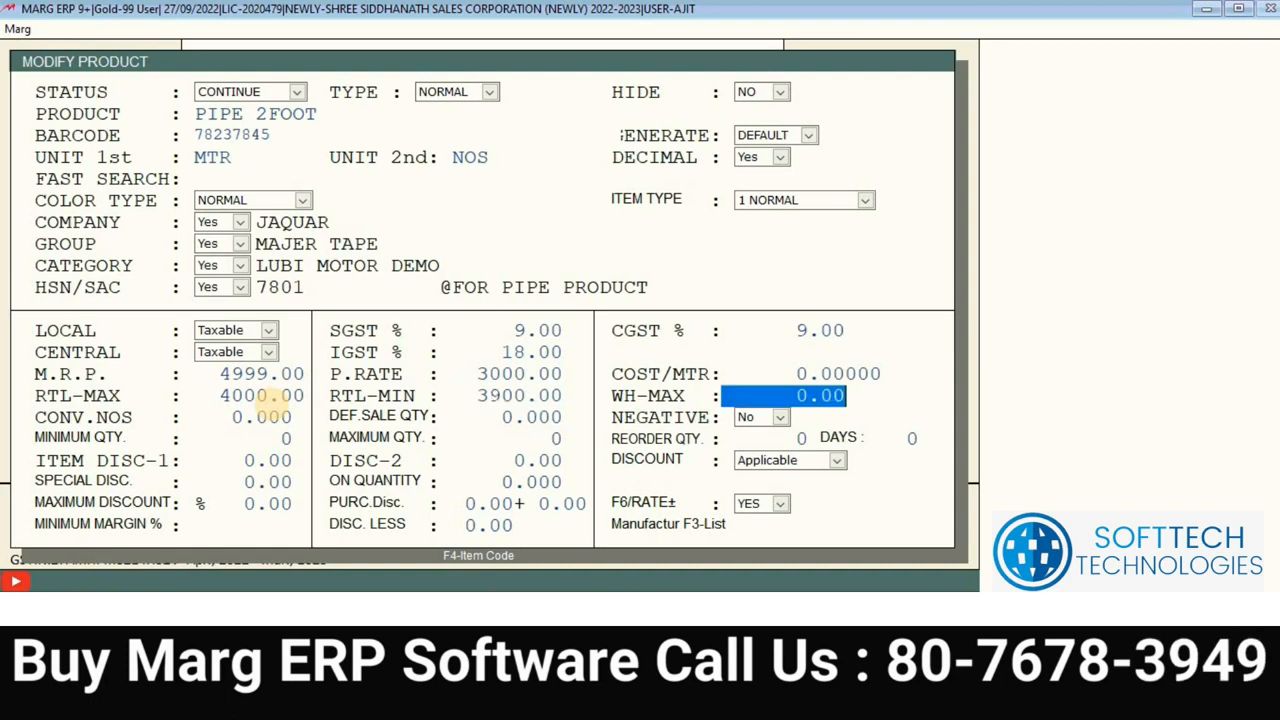
type("3500")
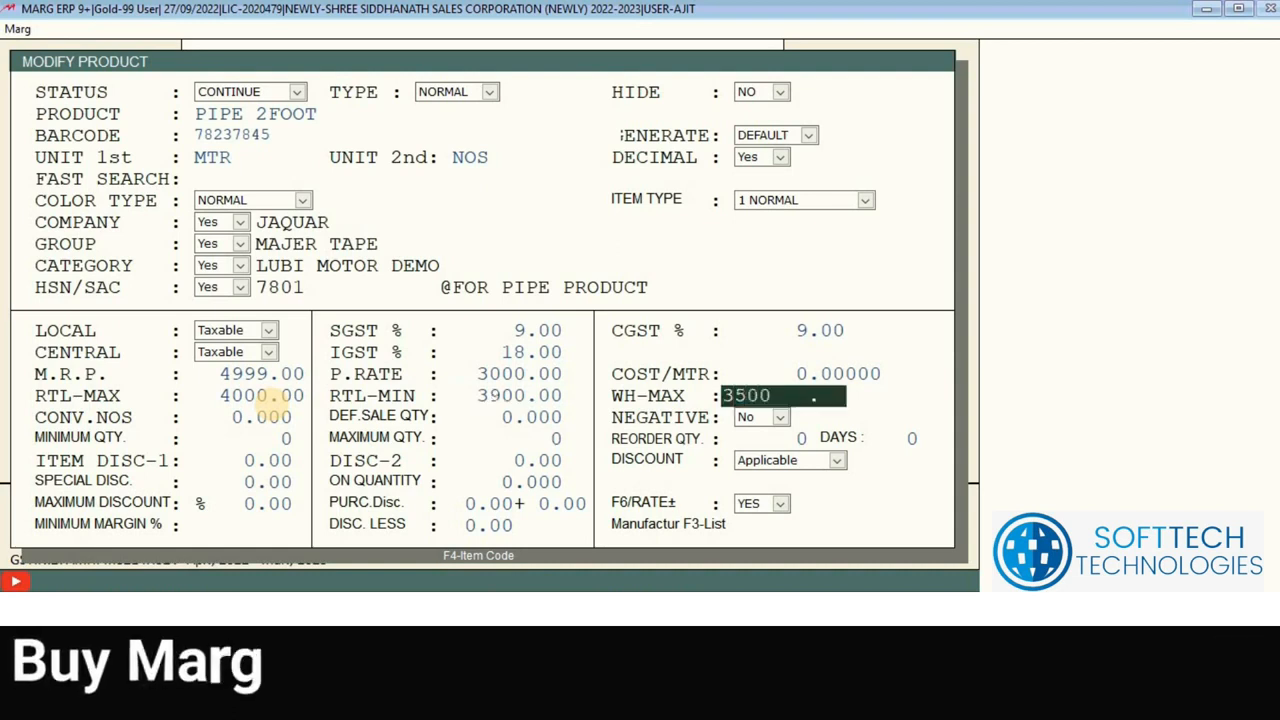
key("Return")
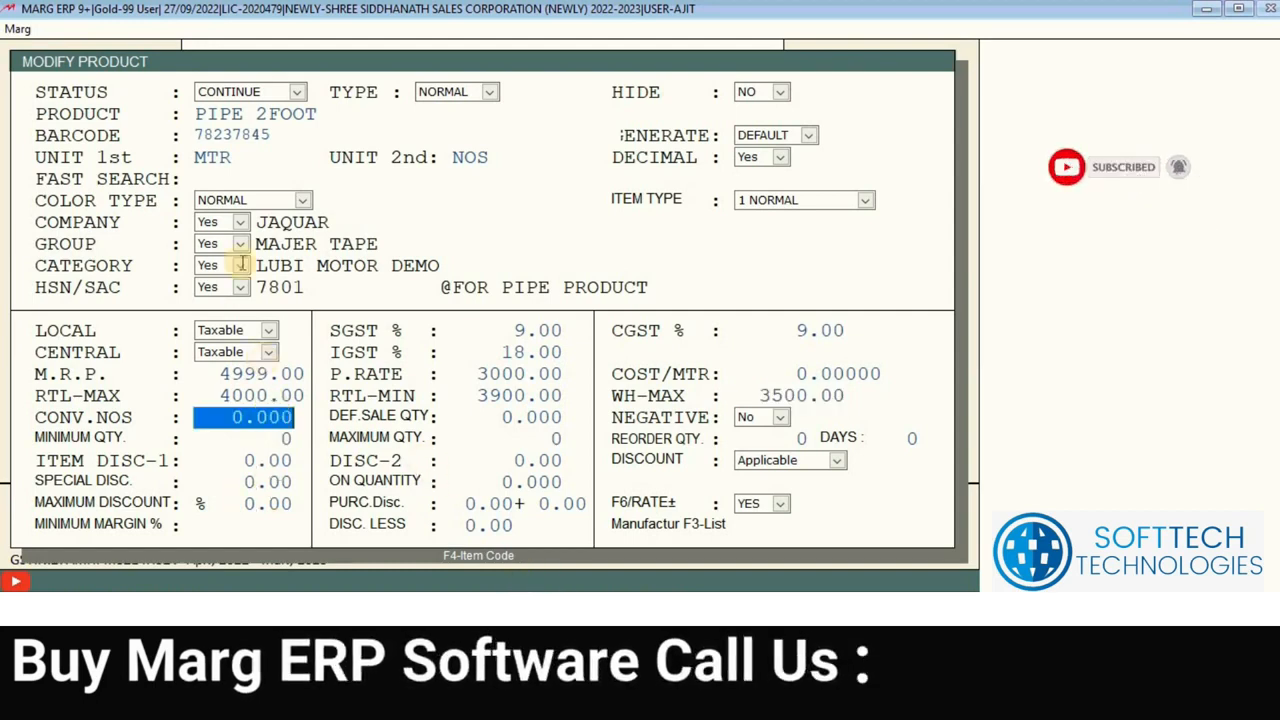
Step: Change the first unit from MTR to FEET, keeping NOS as the second unit
left_click(230, 157)
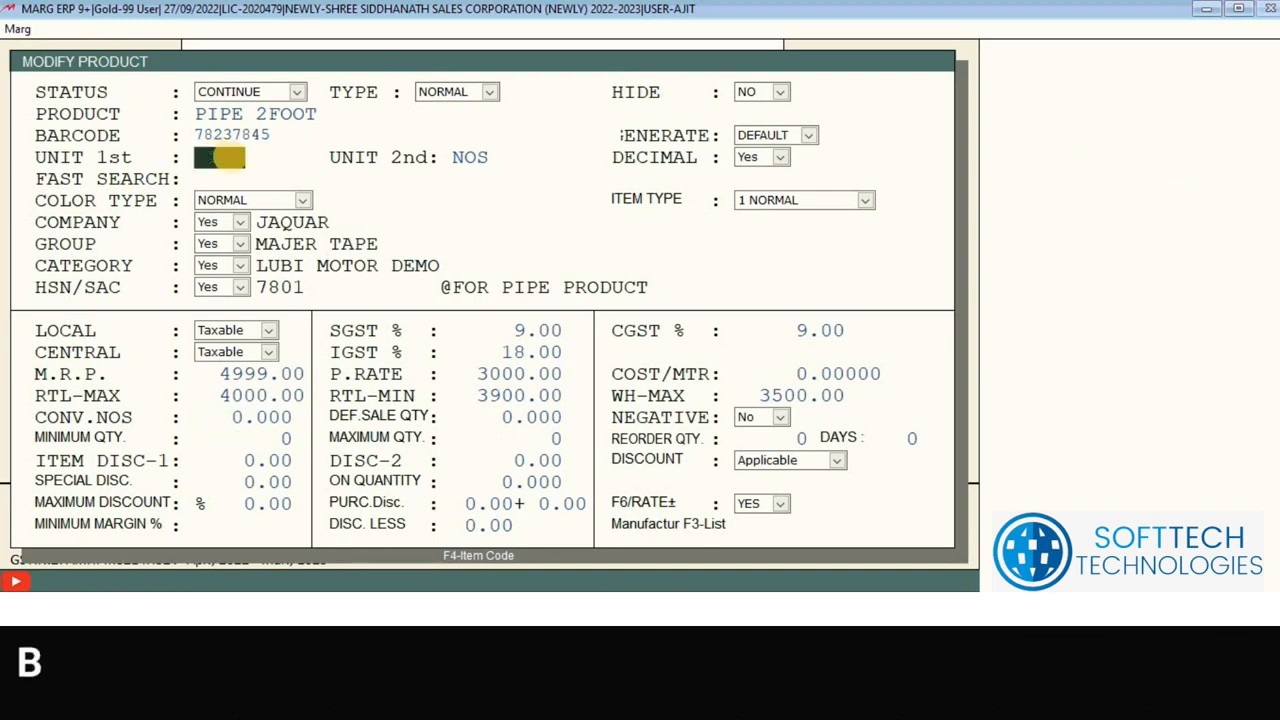
type("FEET")
key("Return")
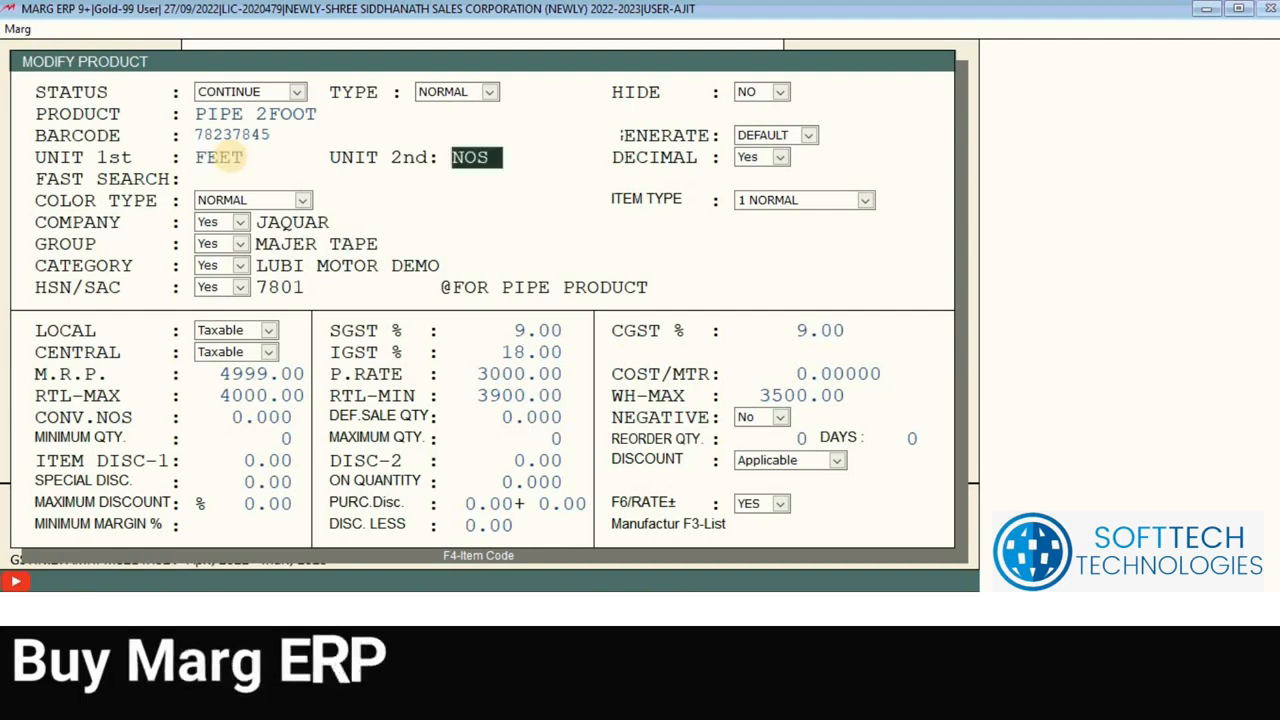
key("Return")
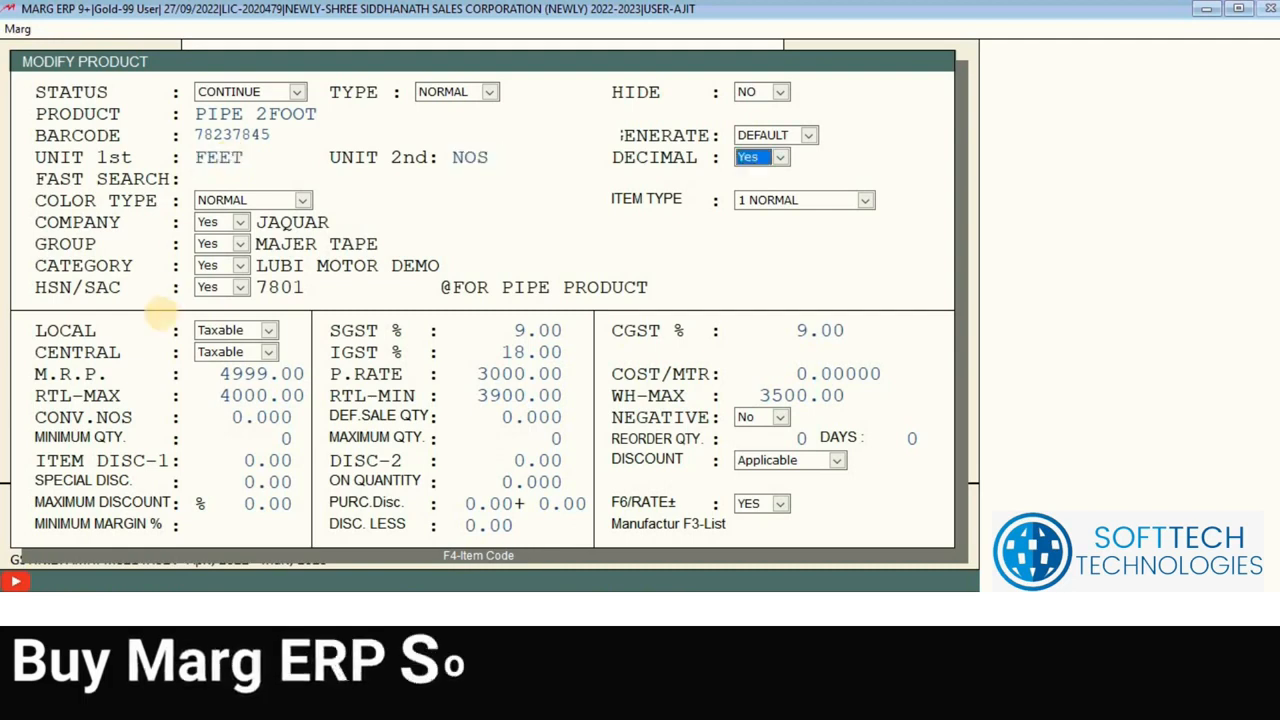
Step: Enter 12 in CONV.NOS as the conversion number
left_click(209, 416)
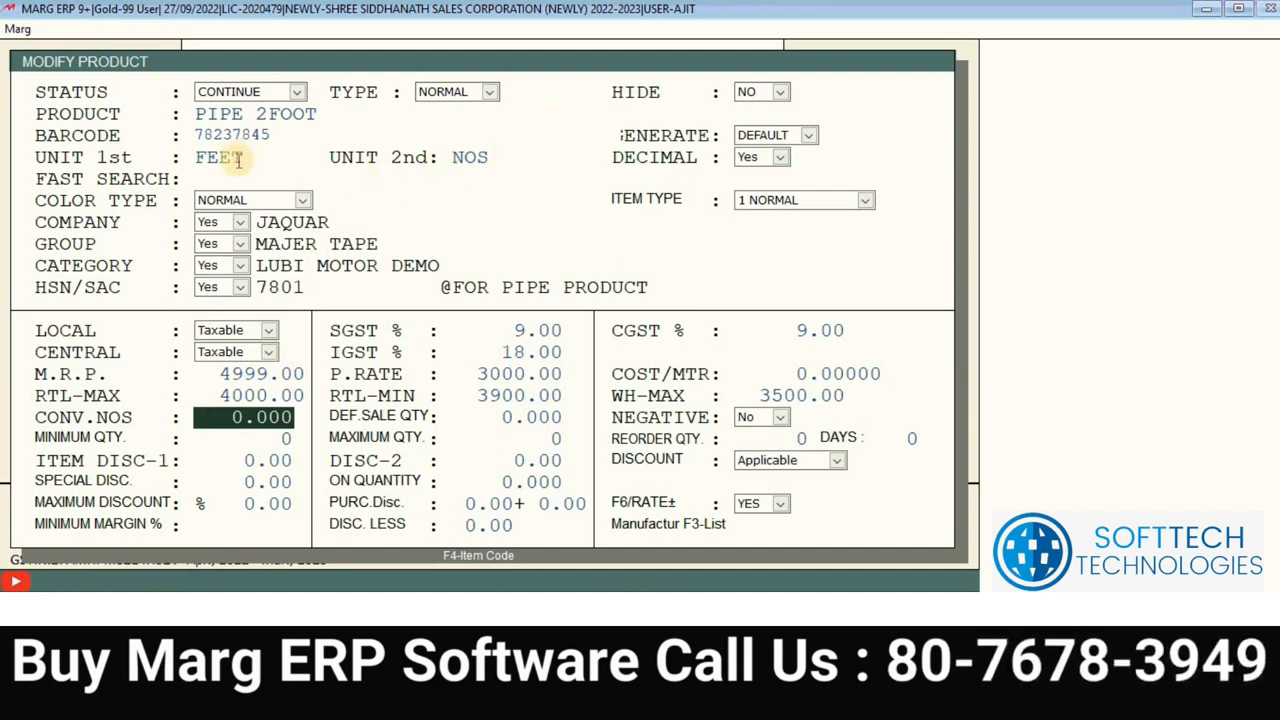
type("12")
key("Return")
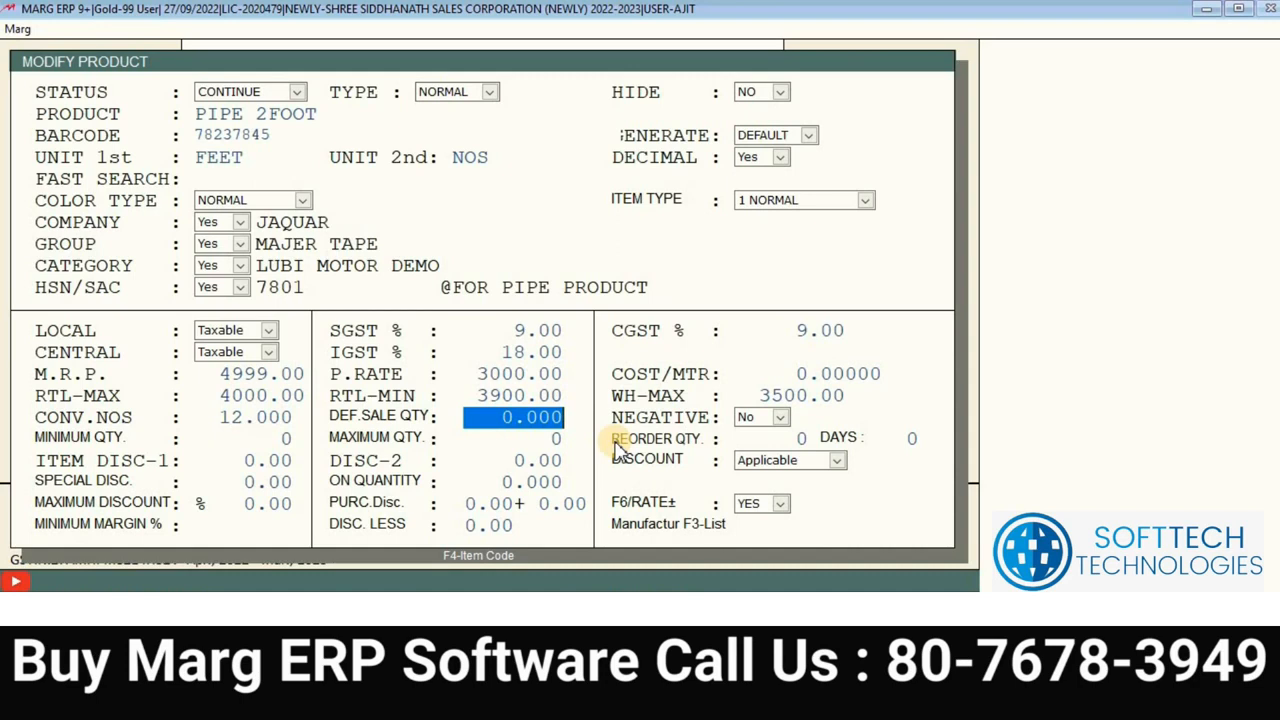
left_click(616, 442)
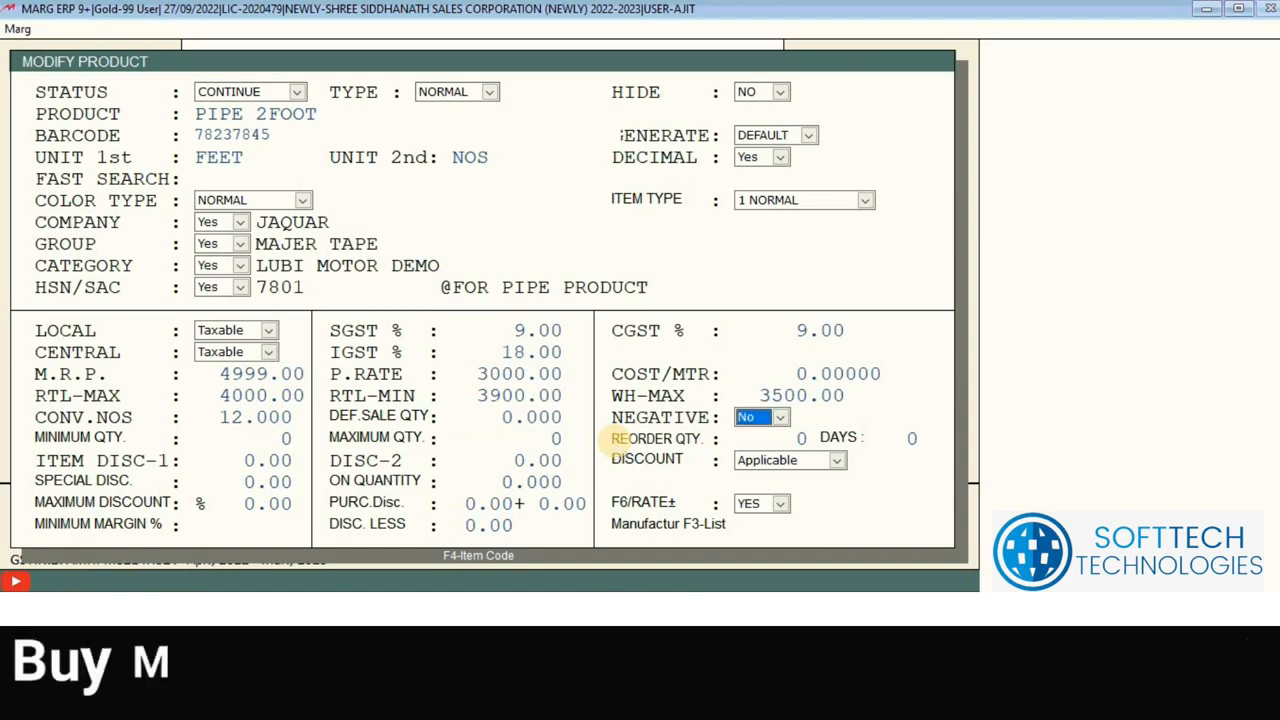
key("Up")
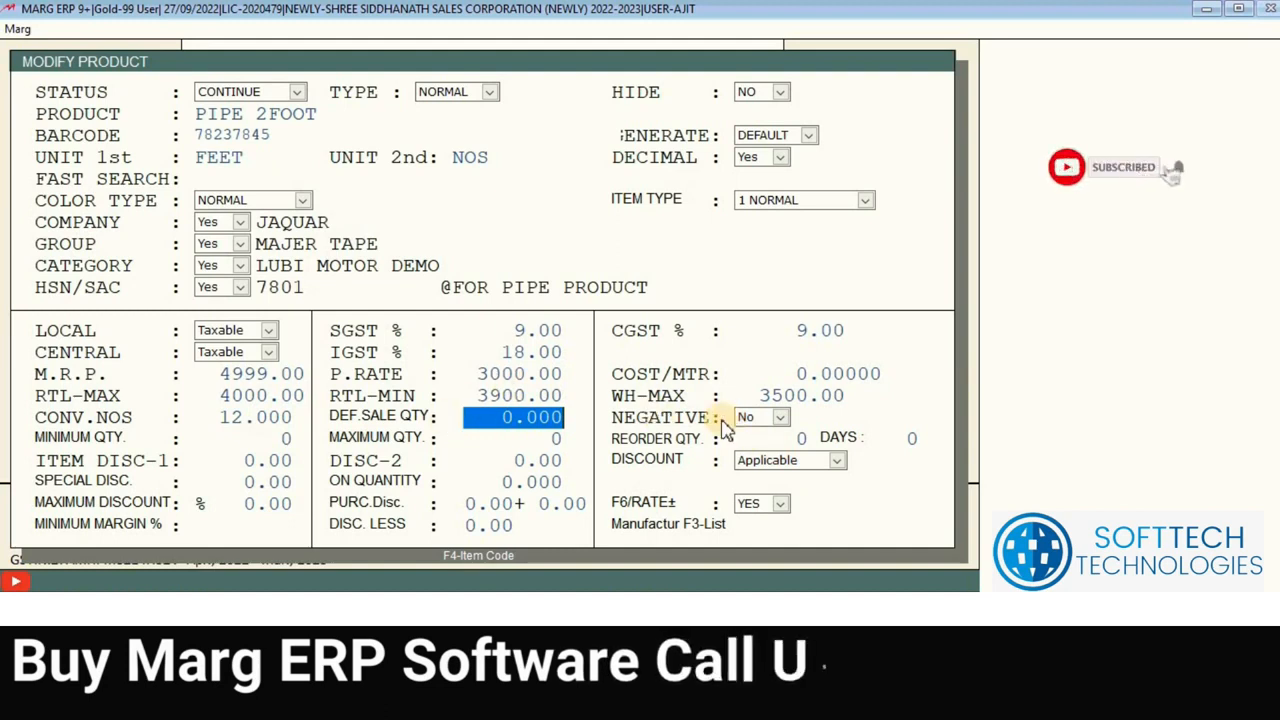
left_click(755, 425)
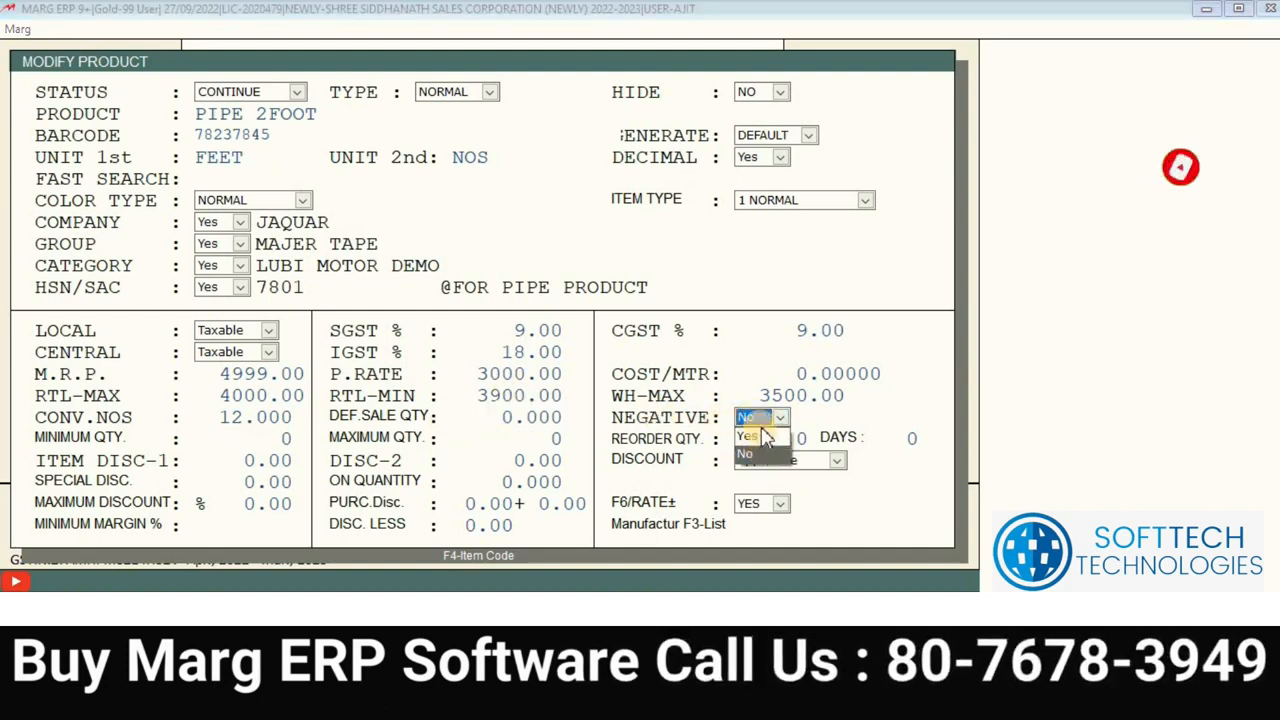
left_click(763, 437)
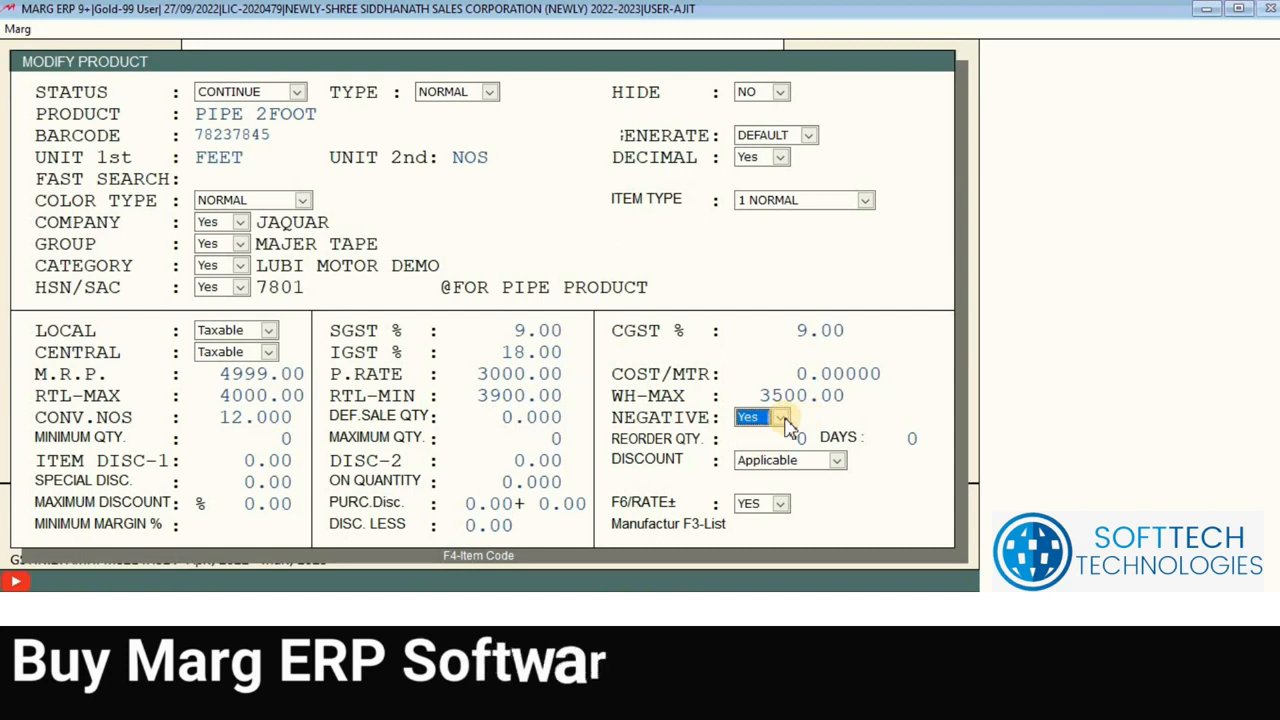
left_click(779, 418)
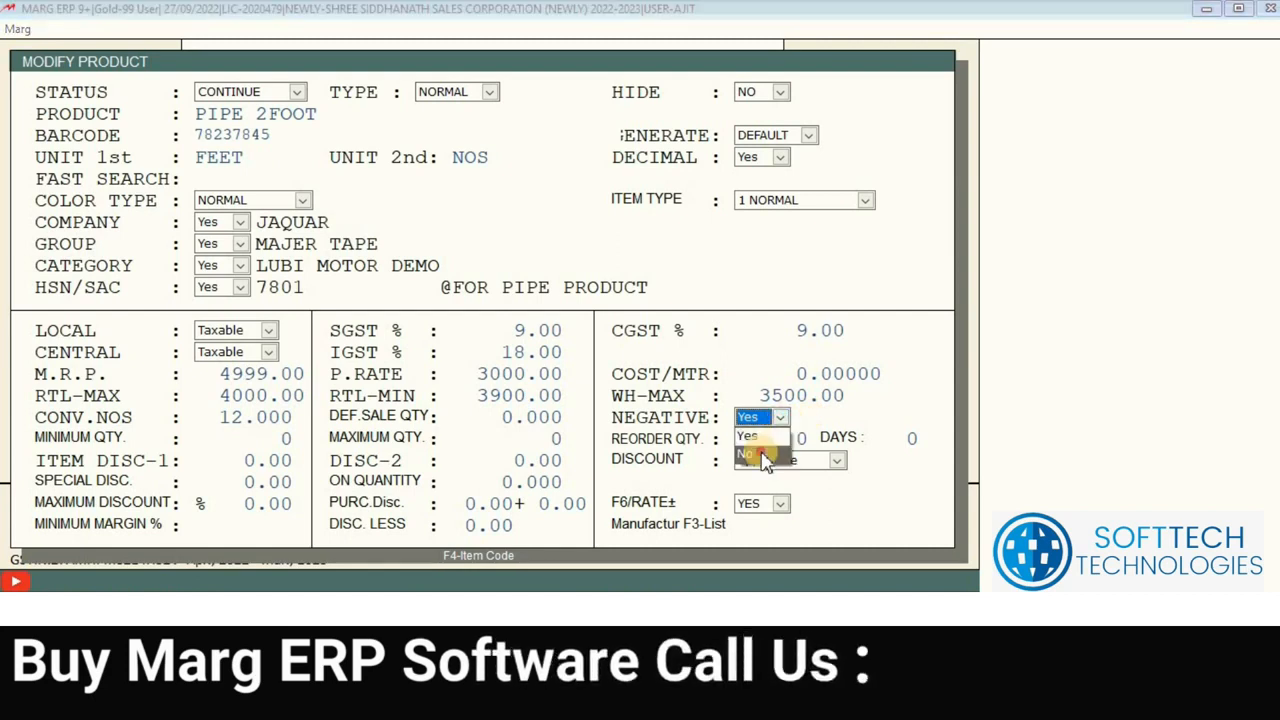
left_click(765, 456)
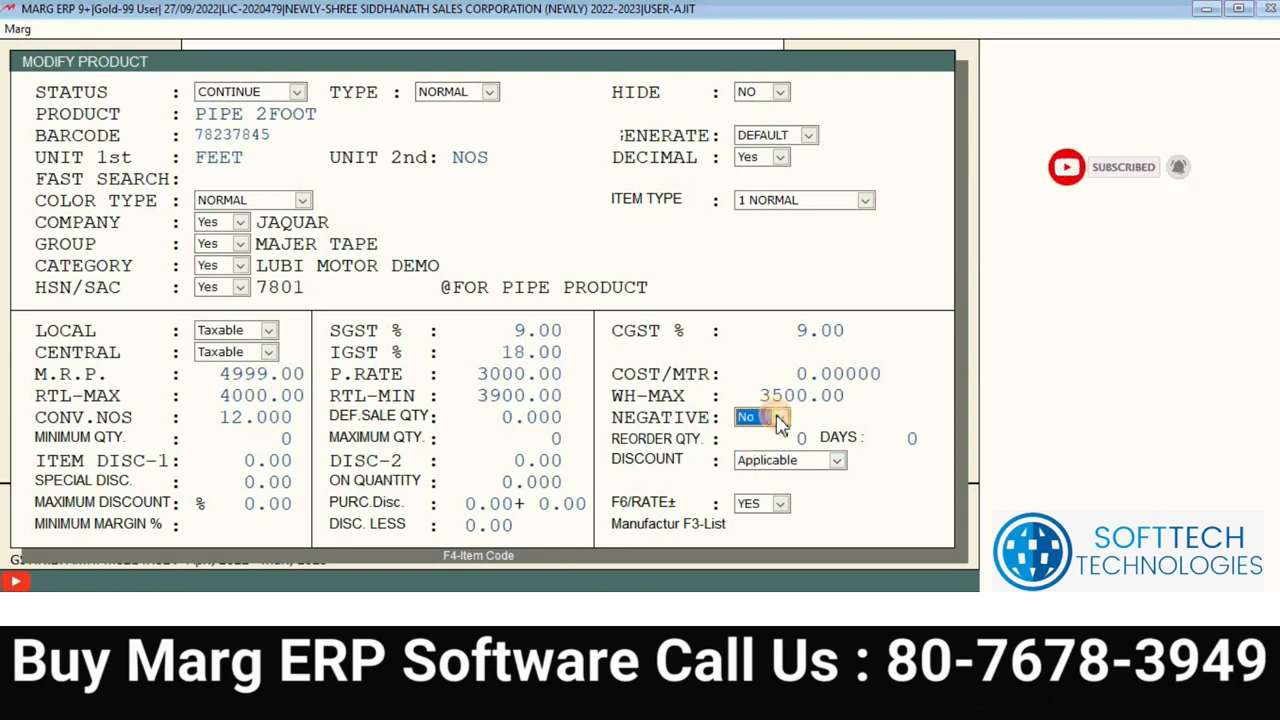
left_click(780, 417)
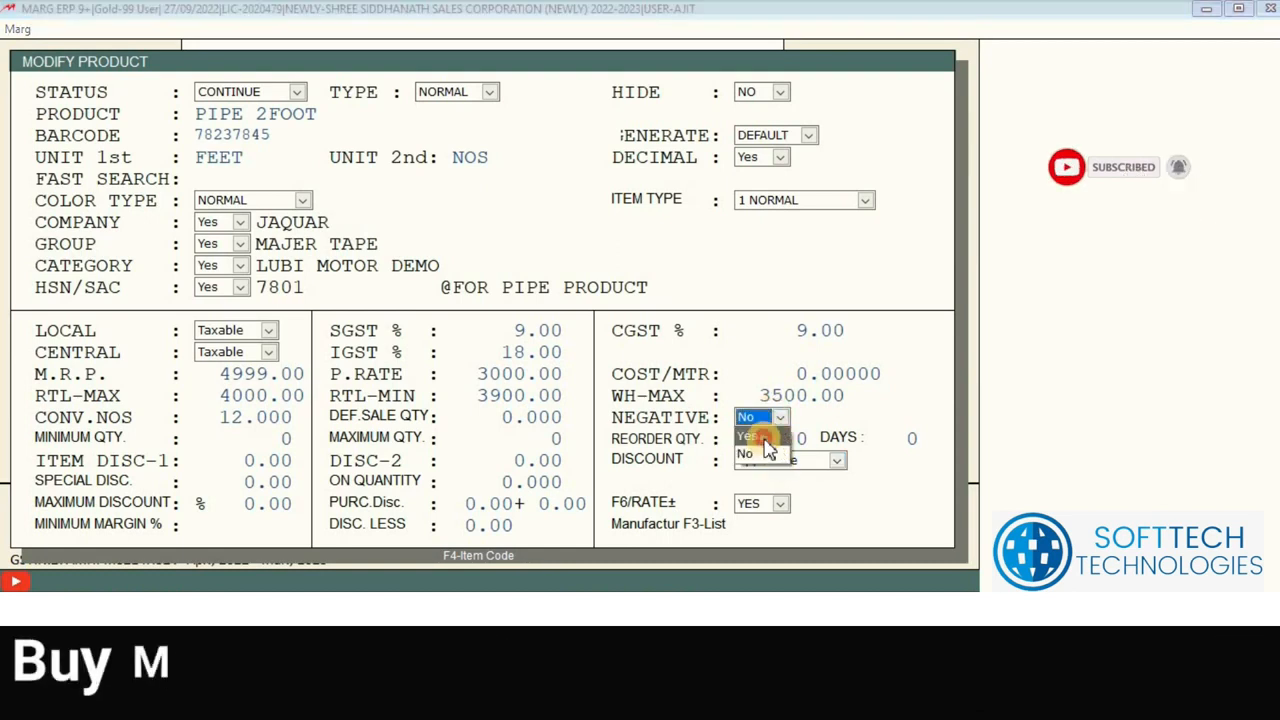
left_click(773, 435)
left_click(771, 420)
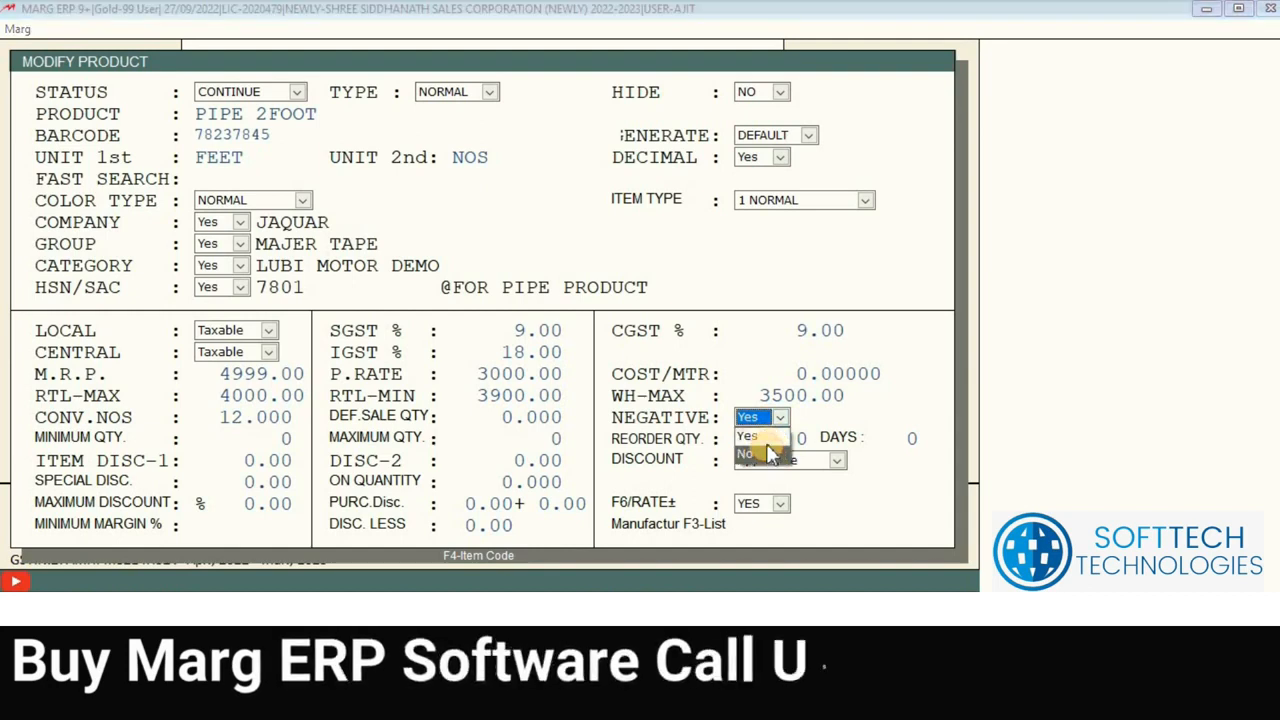
left_click(765, 453)
left_click(772, 420)
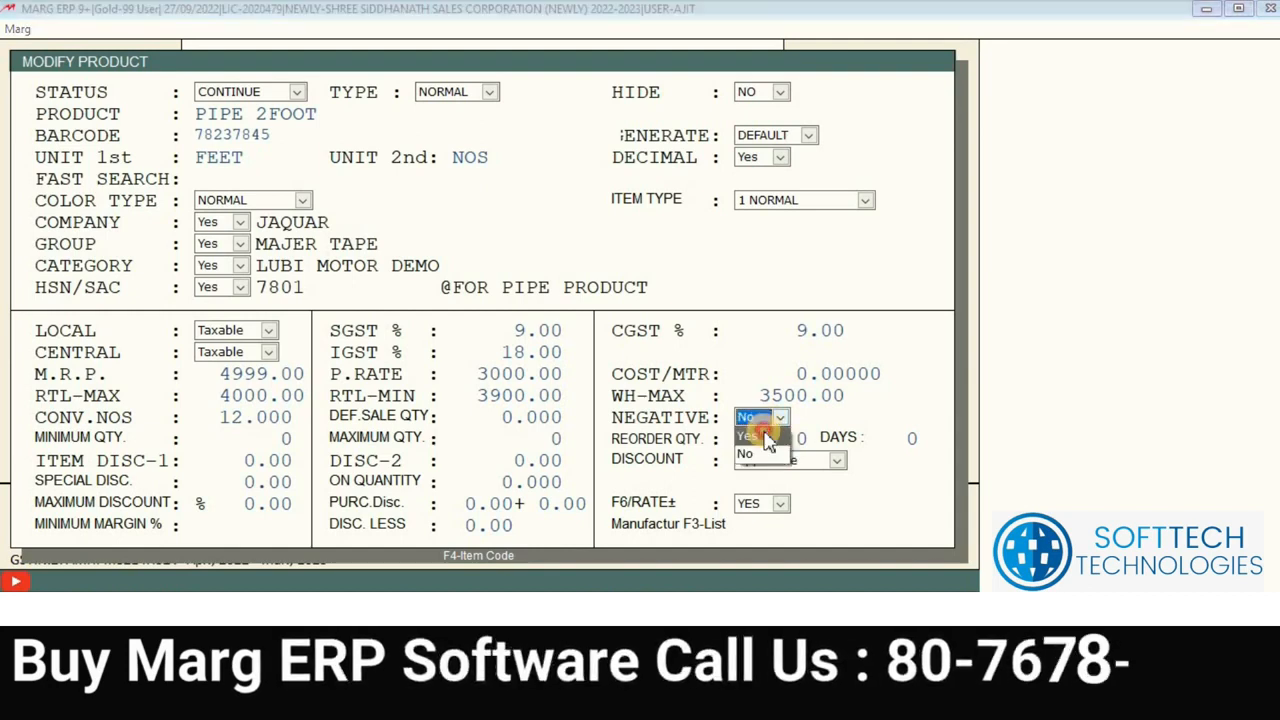
left_click(770, 437)
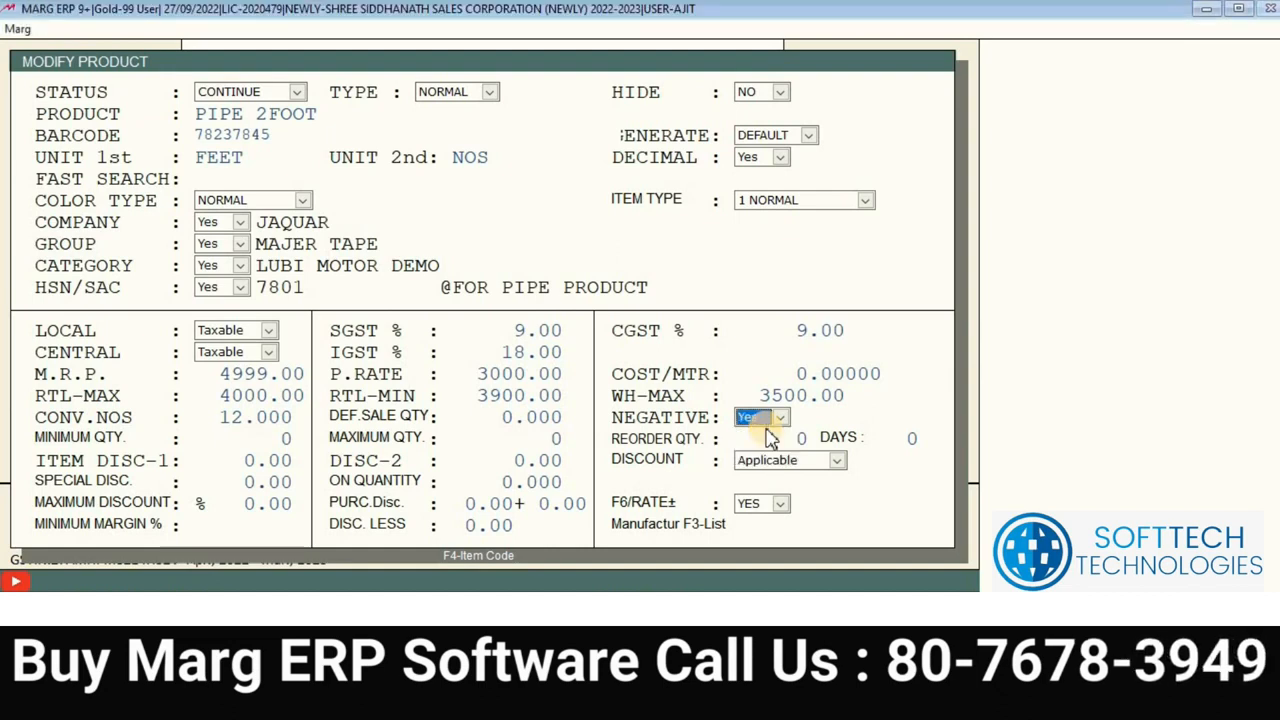
key("Return")
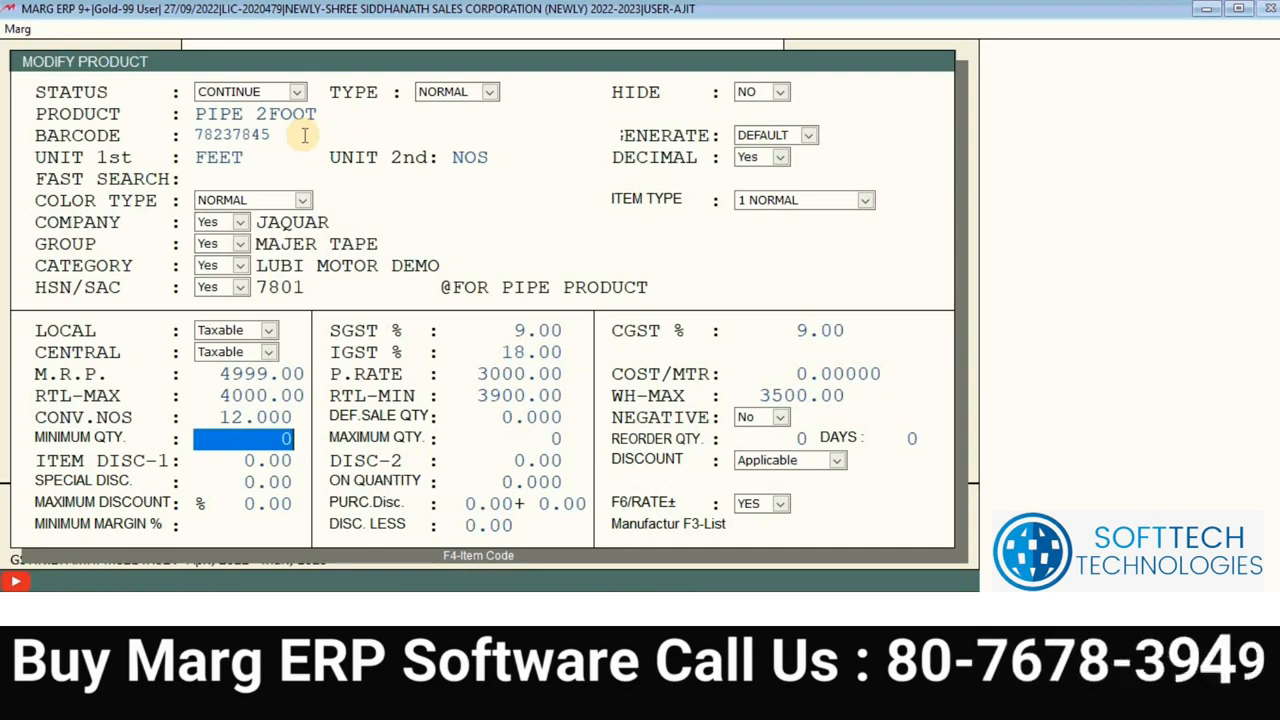
Step: Enter 50 as the minimum quantity and recheck the field
type("5")
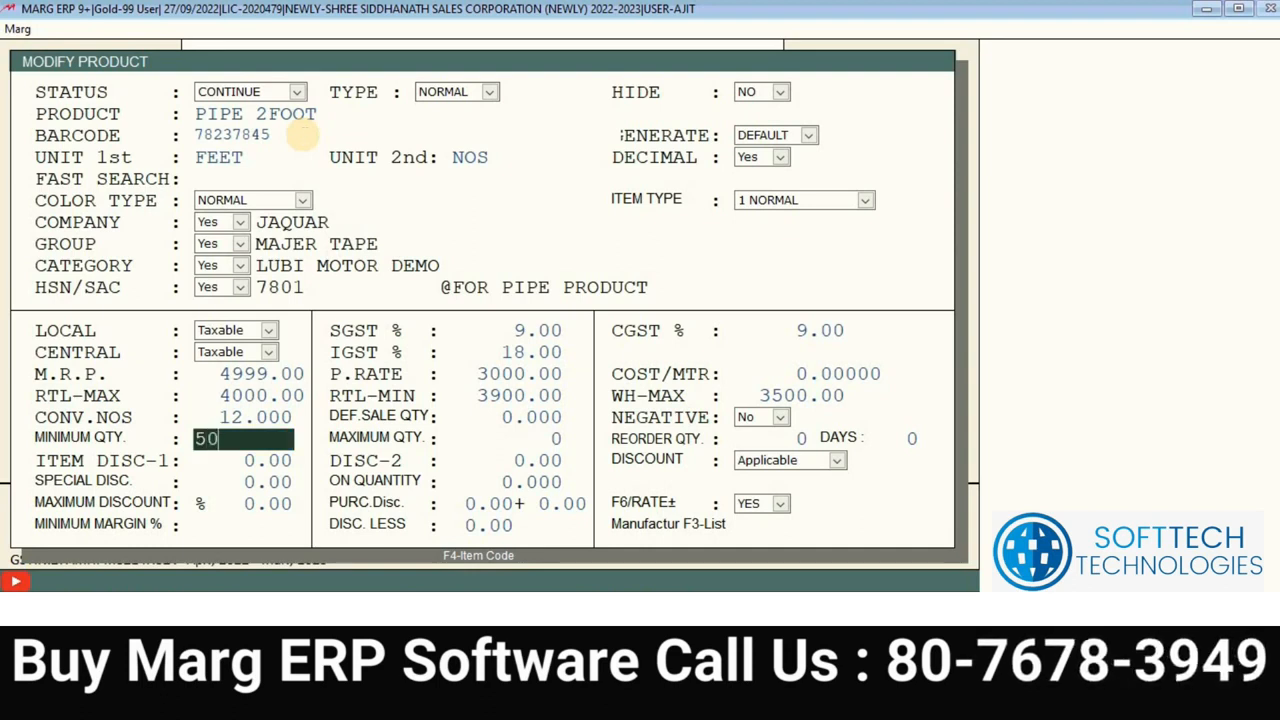
key("Return")
key("Up")
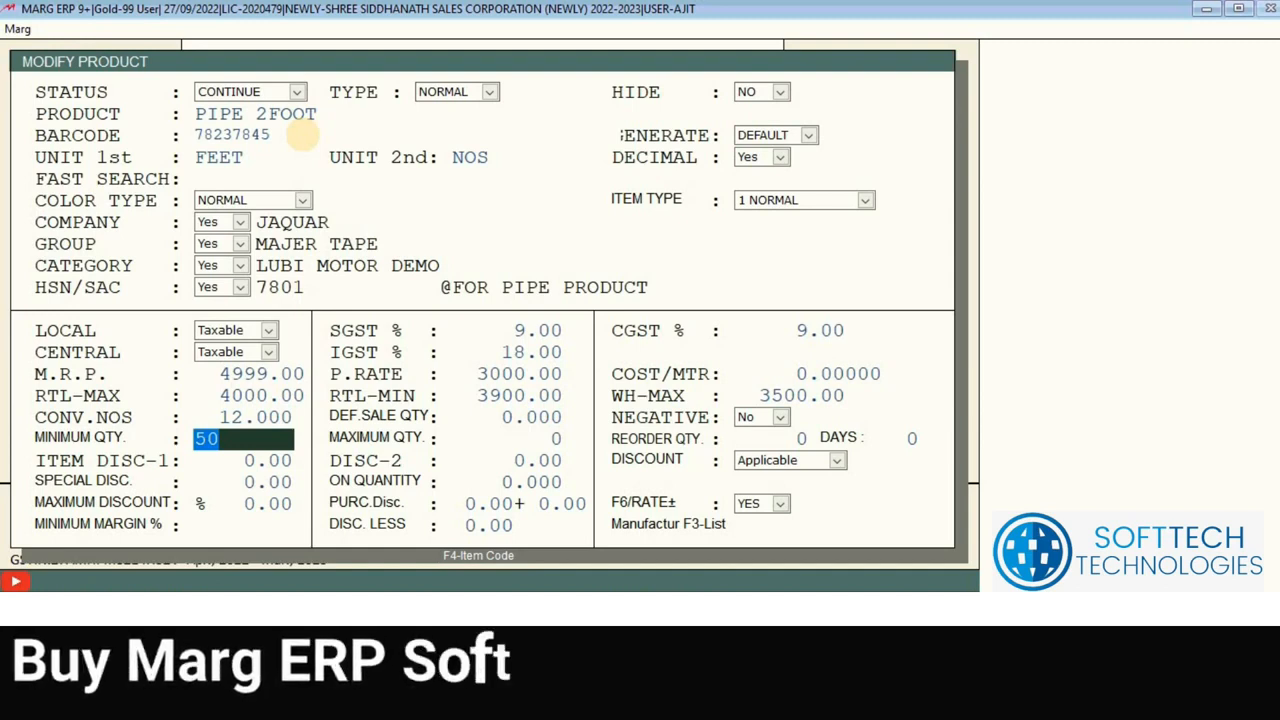
key("Return")
key("Up")
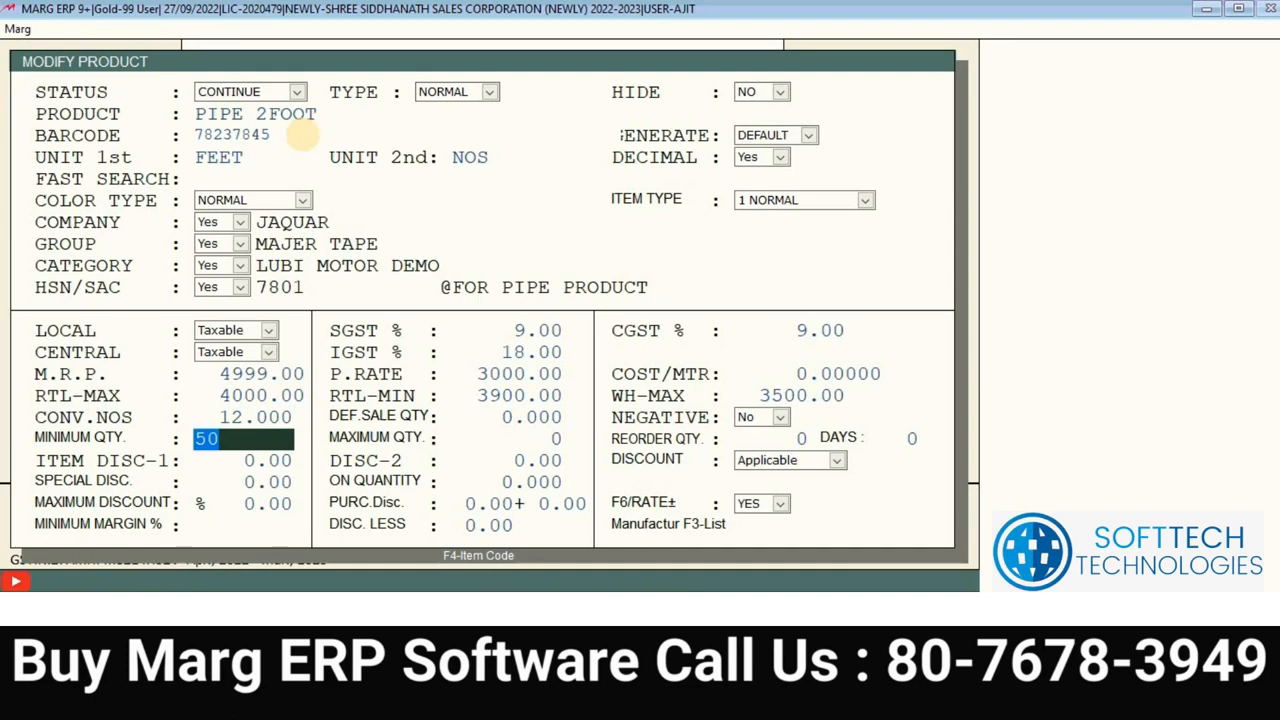
key("Return")
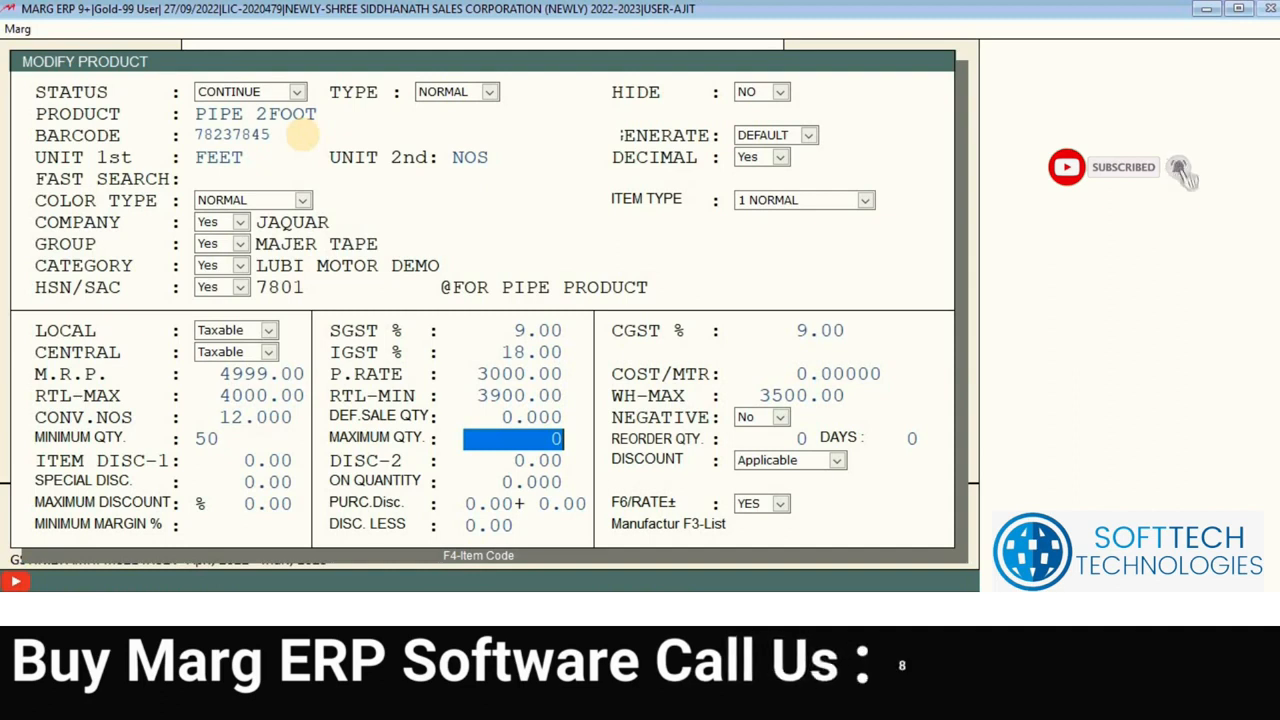
Step: Enter 100 as the maximum quantity and review both quantity fields
type("100")
key("BackSpace")
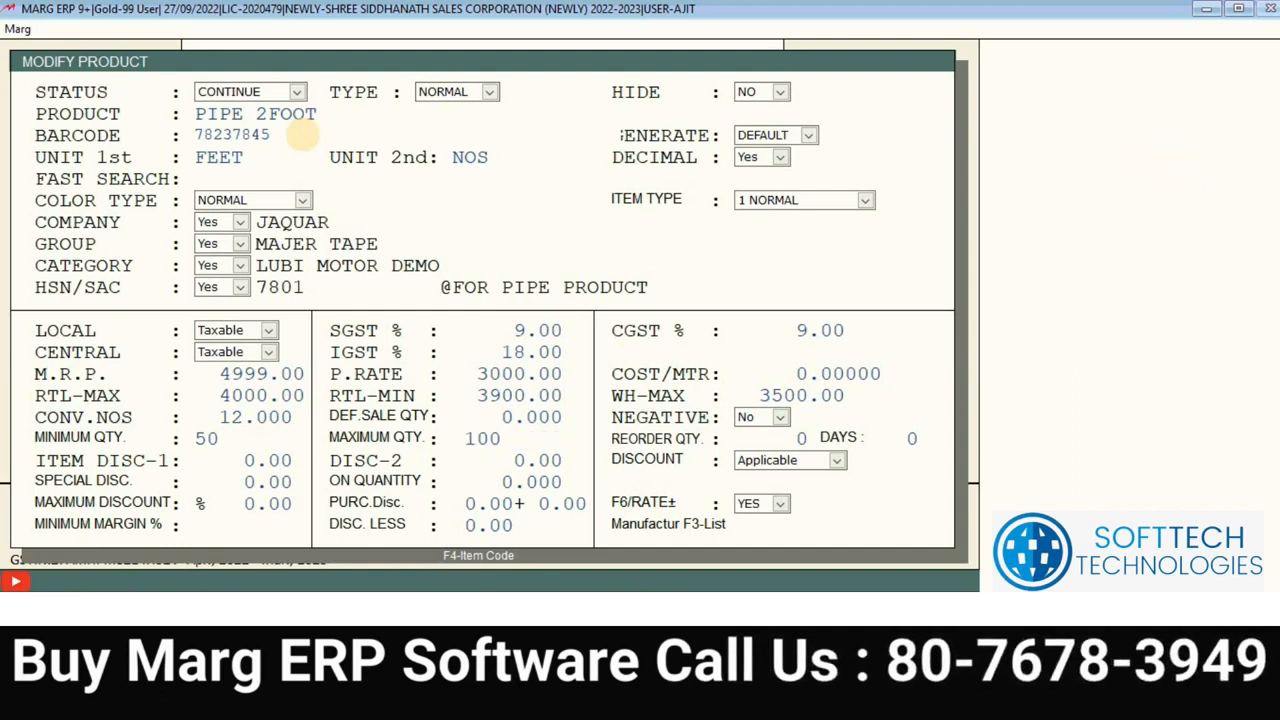
key("Up")
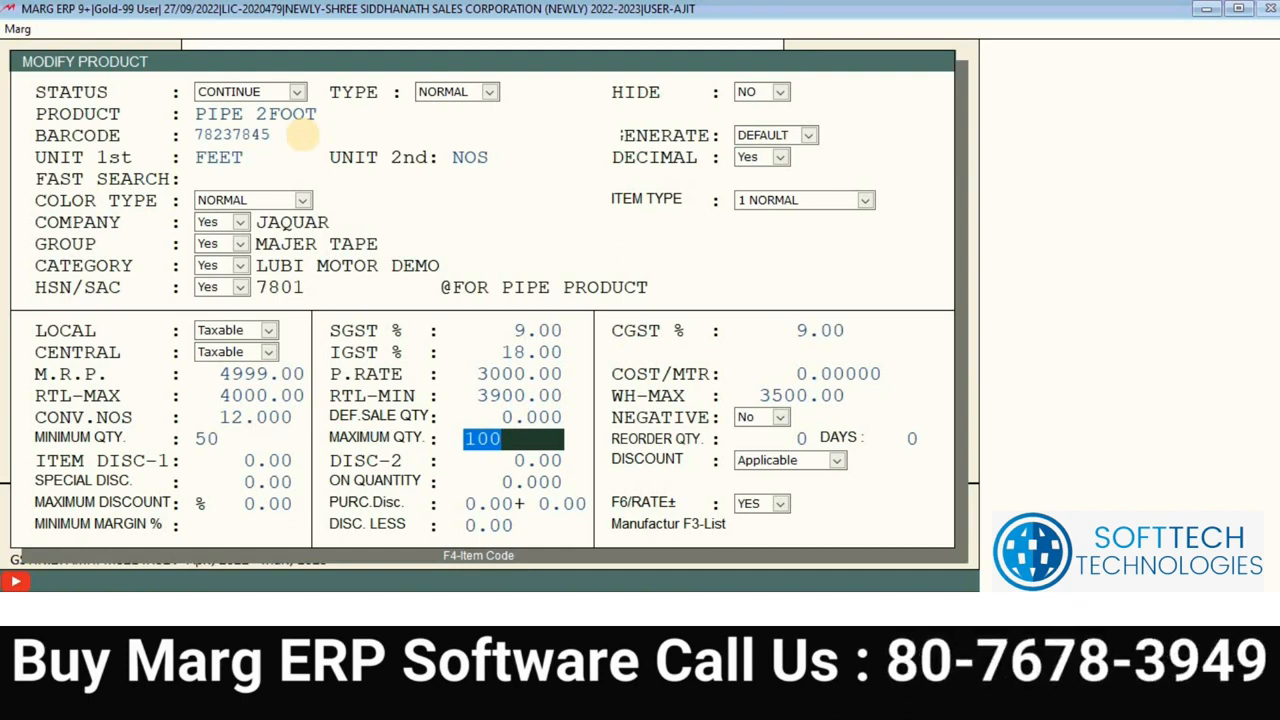
key("Up")
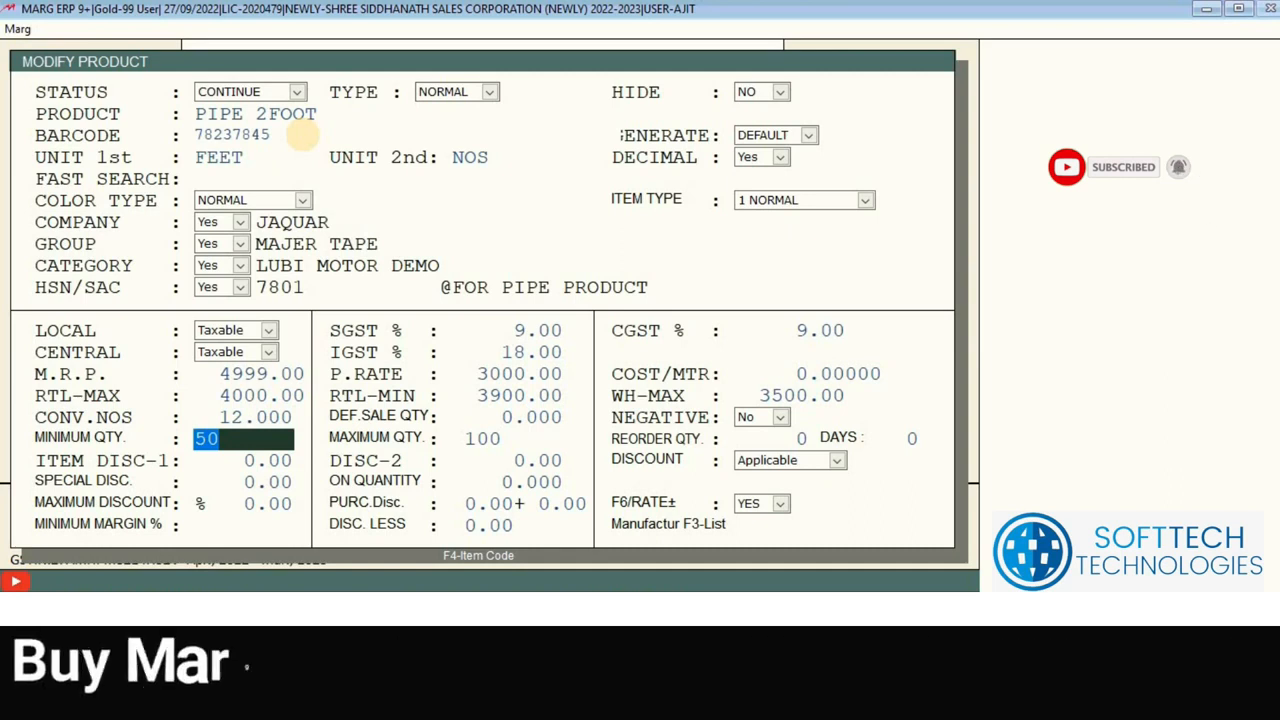
key("Return")
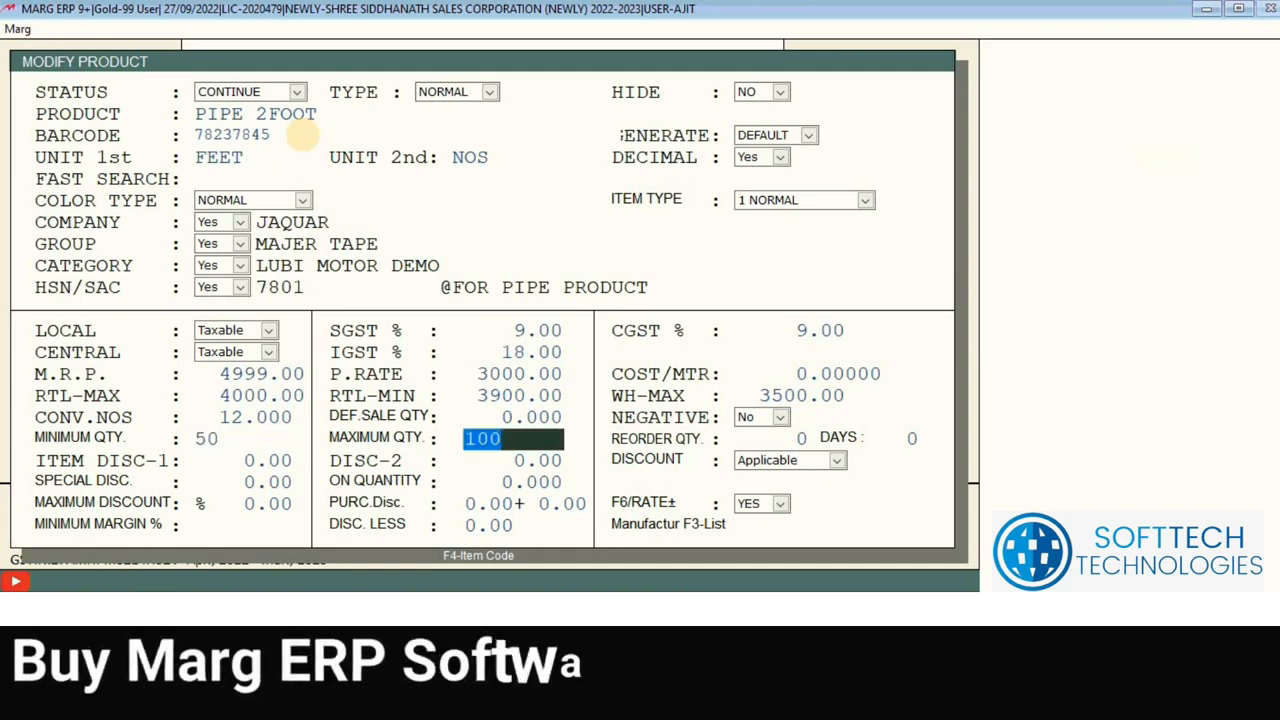
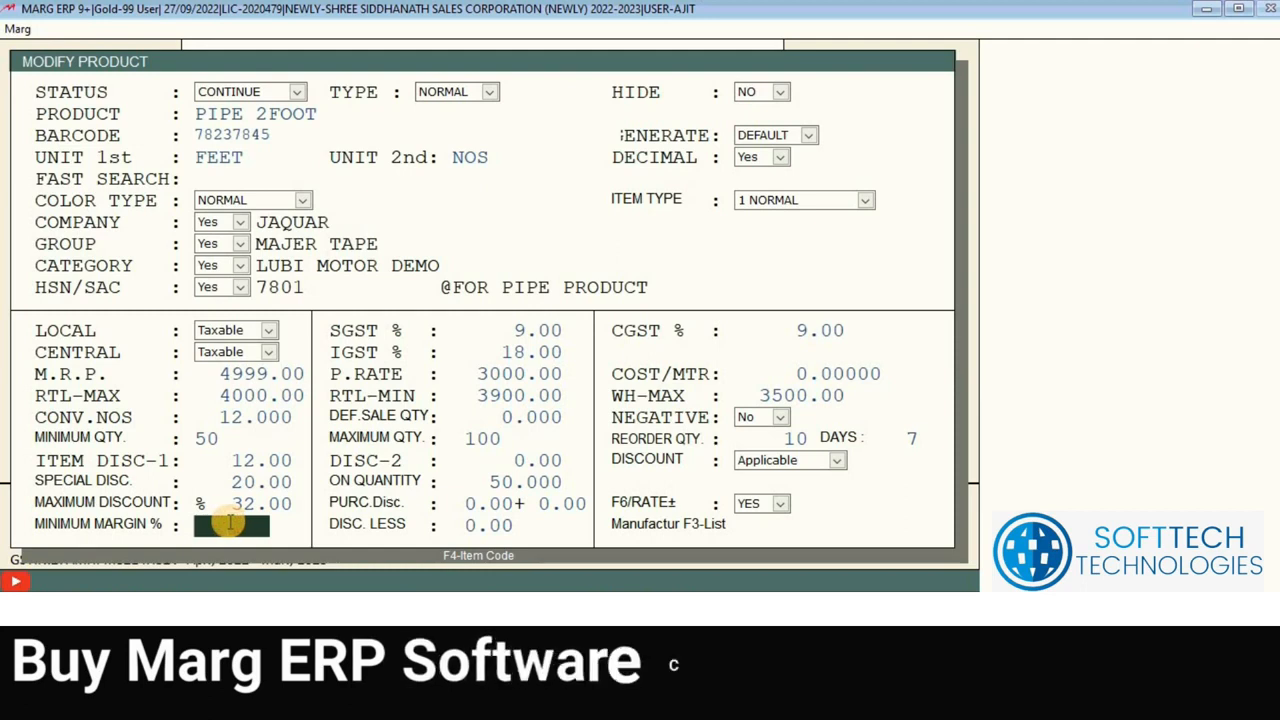
Step: Enter 12 as PIPE 2FOOT's minimum margin percentage
type("12")
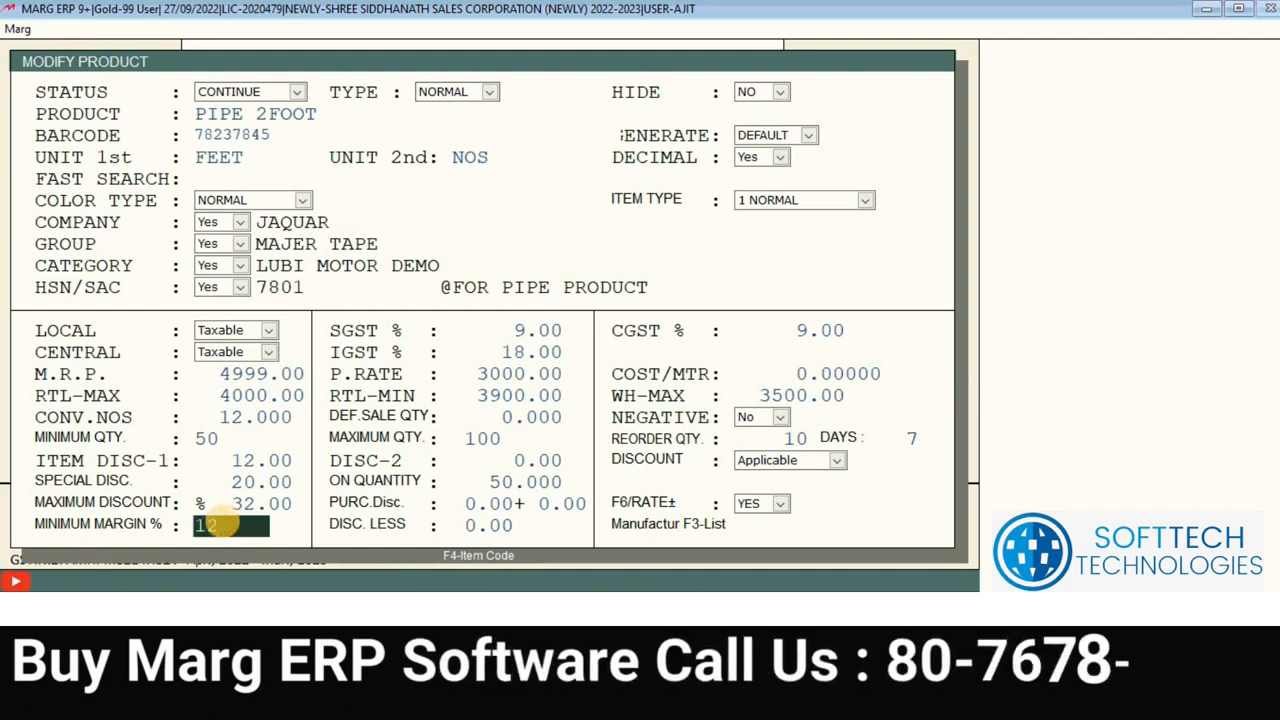
key("Return")
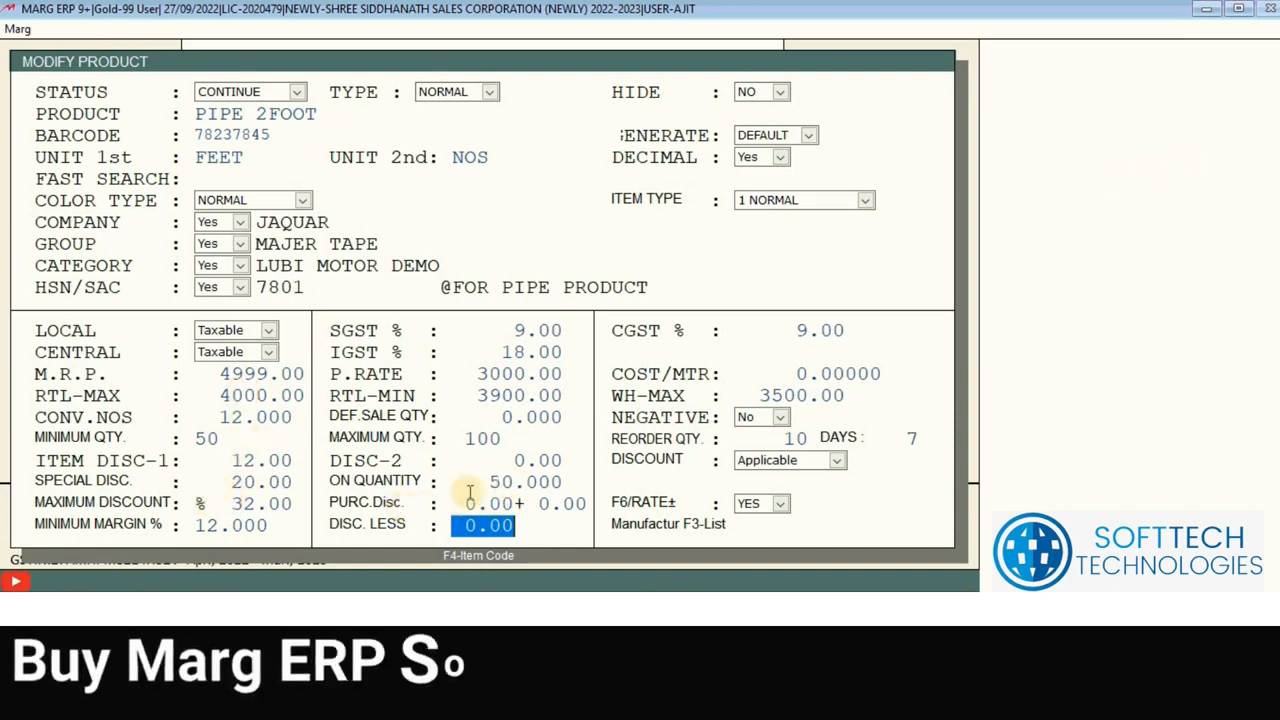
Step: Set PIPE 2FOOT's special discount and on-quantity to 0 and its maximum discount to 15%
left_click(213, 525)
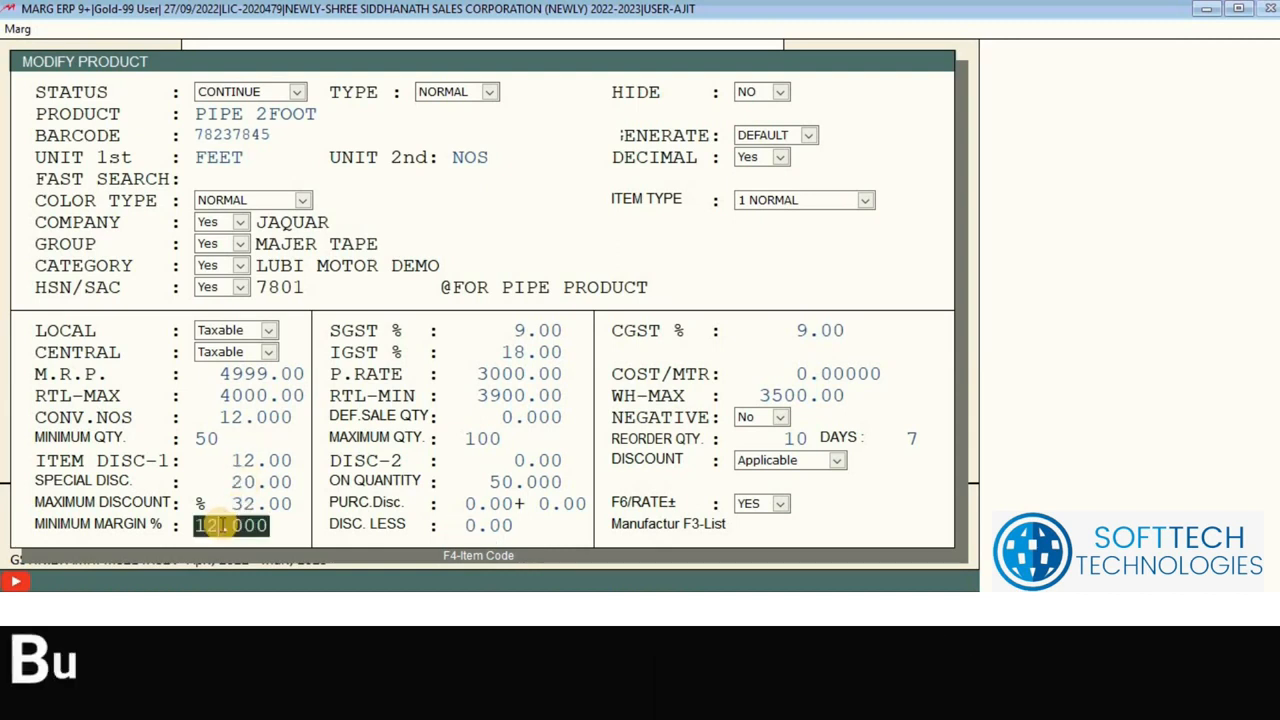
left_click(256, 483)
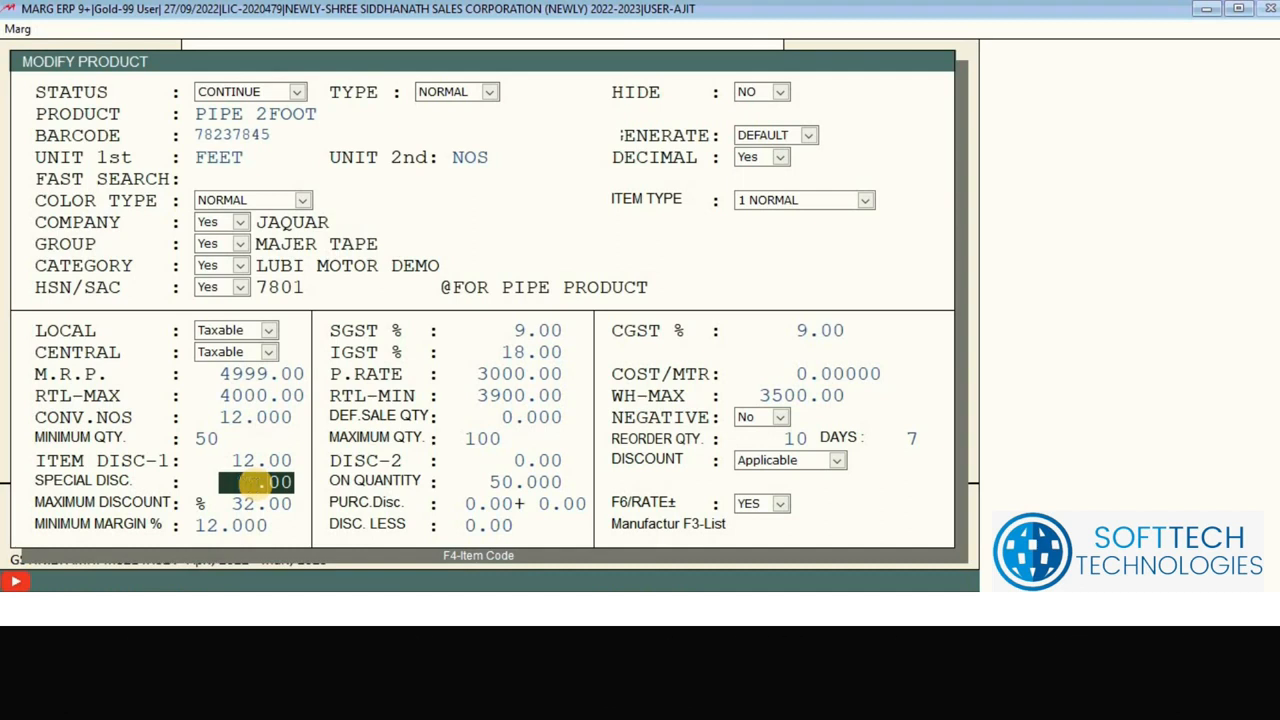
key("Return")
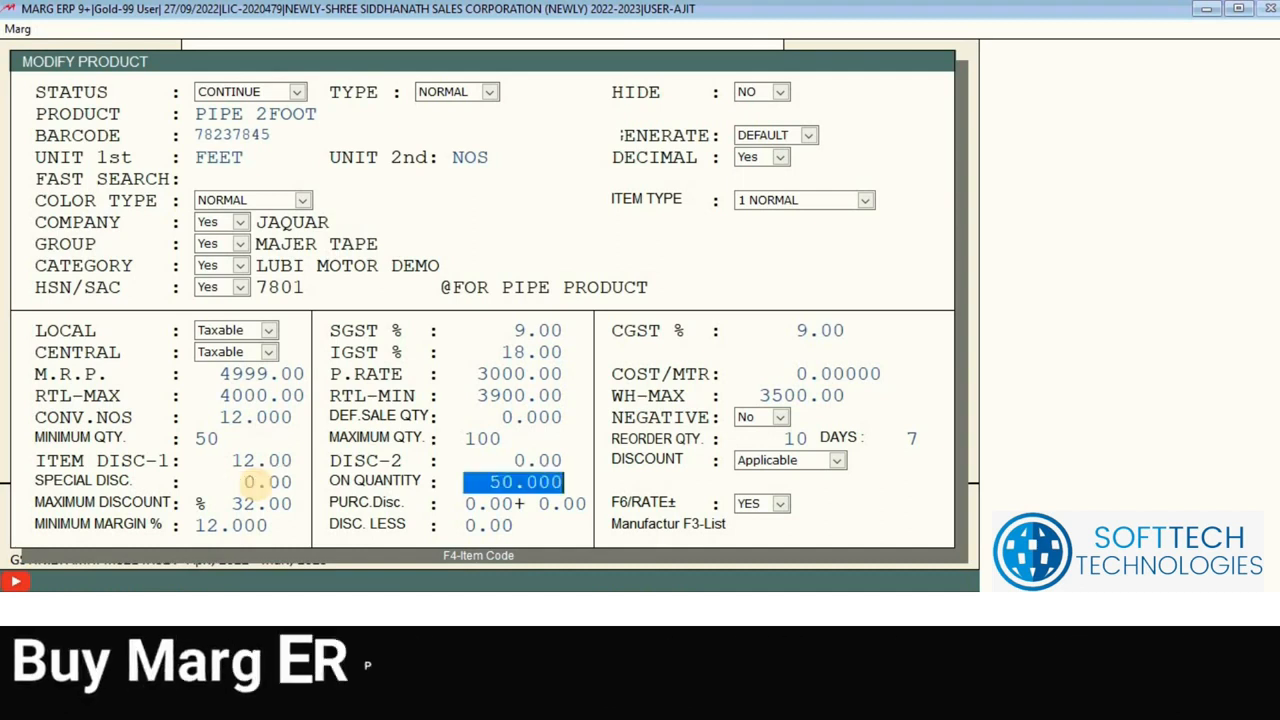
type("0")
key("Return")
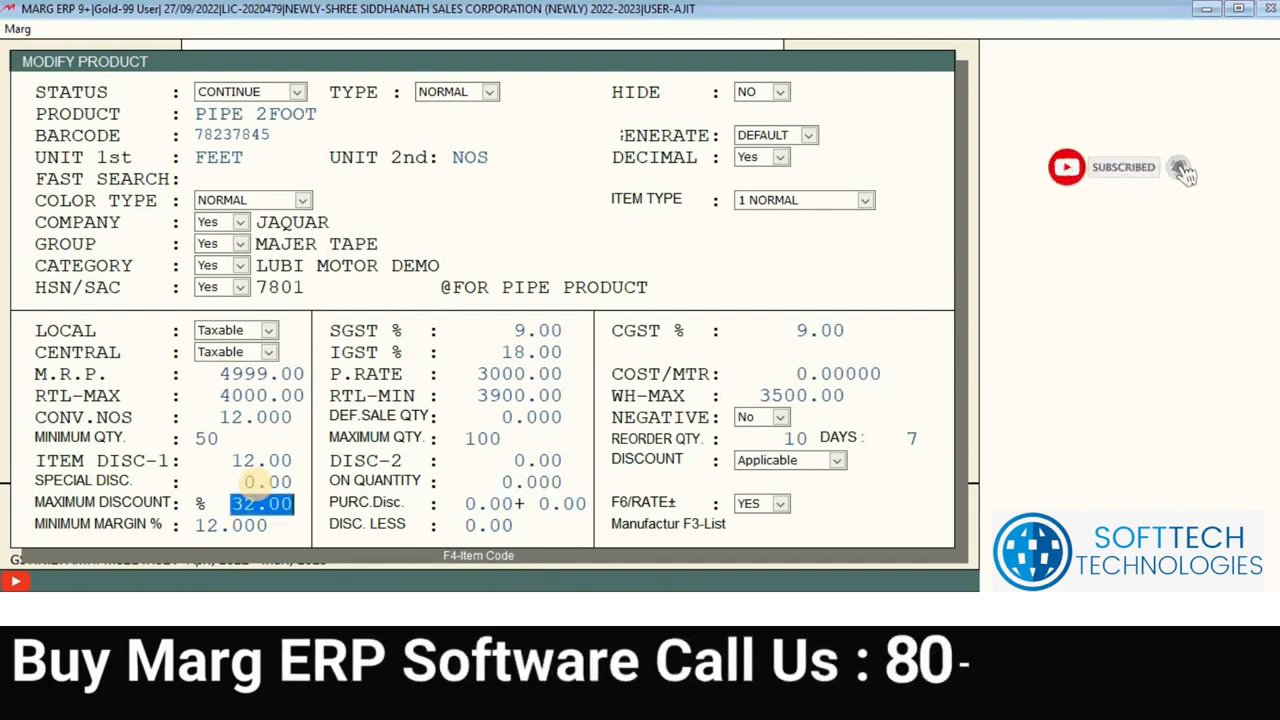
type("15.")
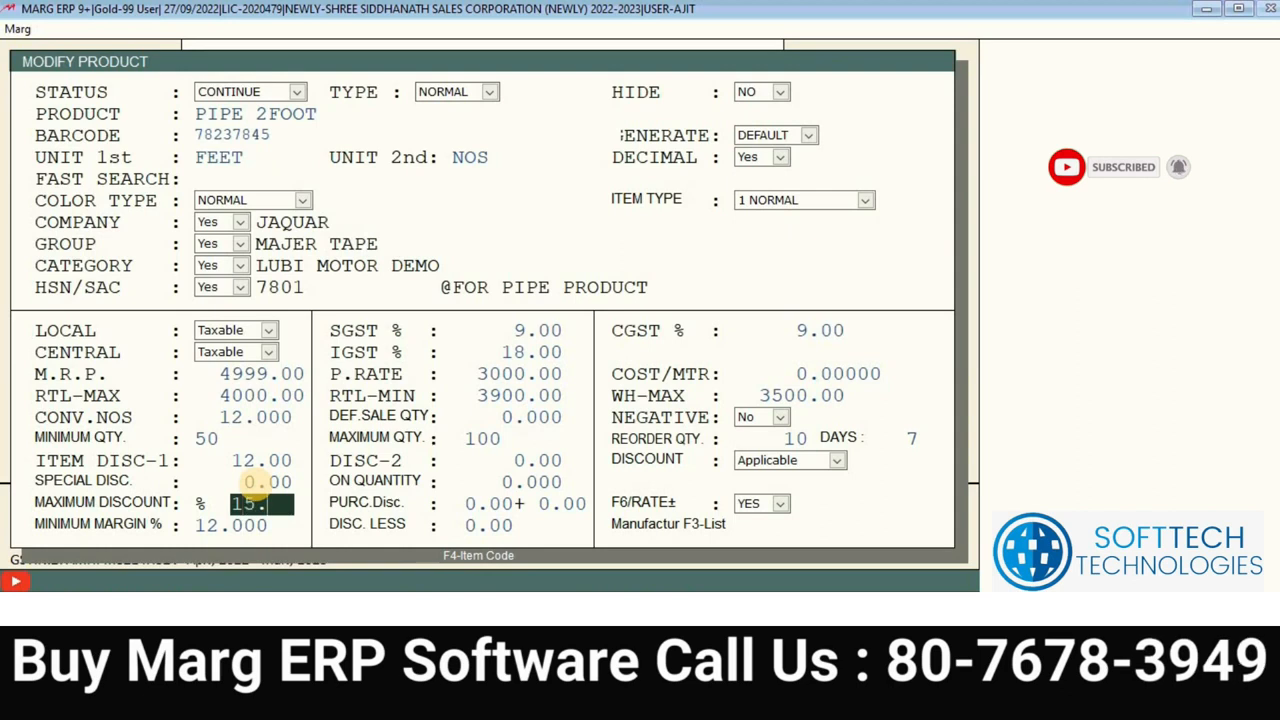
key("Return")
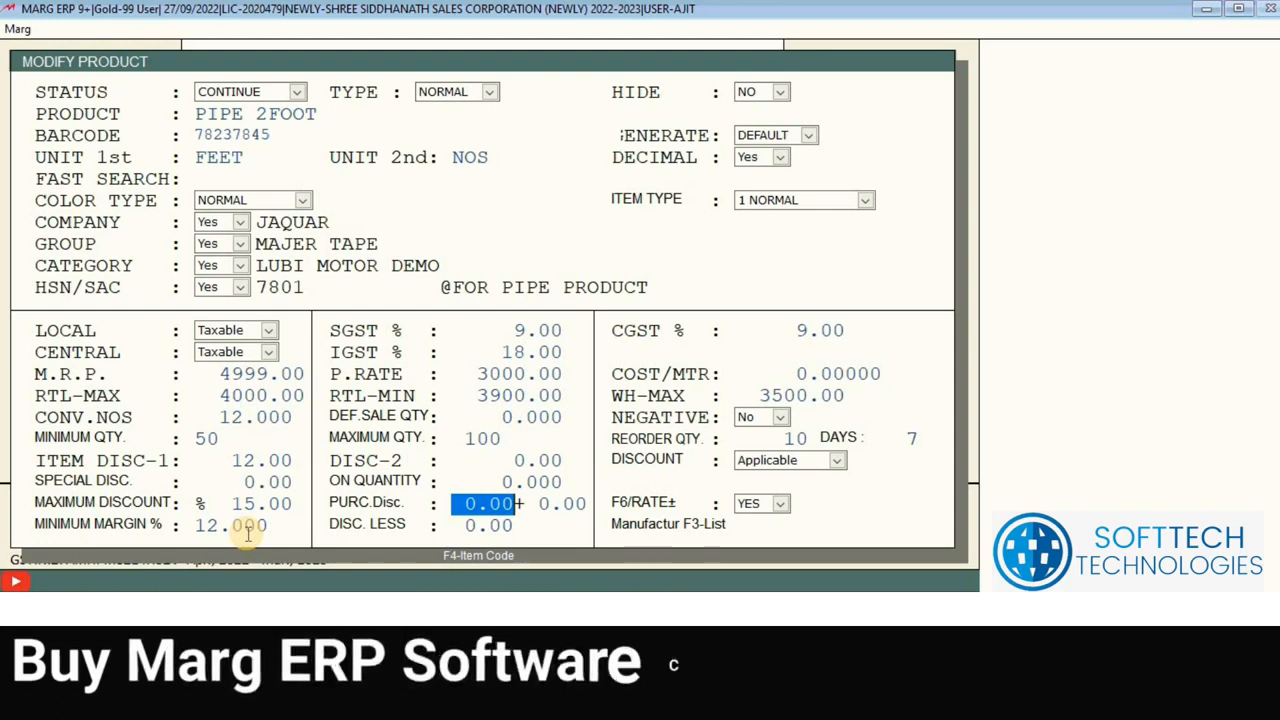
Step: Assign manufacturer ABC MFG (searched as 'ABC M') and reach the save-changes prompt
key("Return")
key("Return")
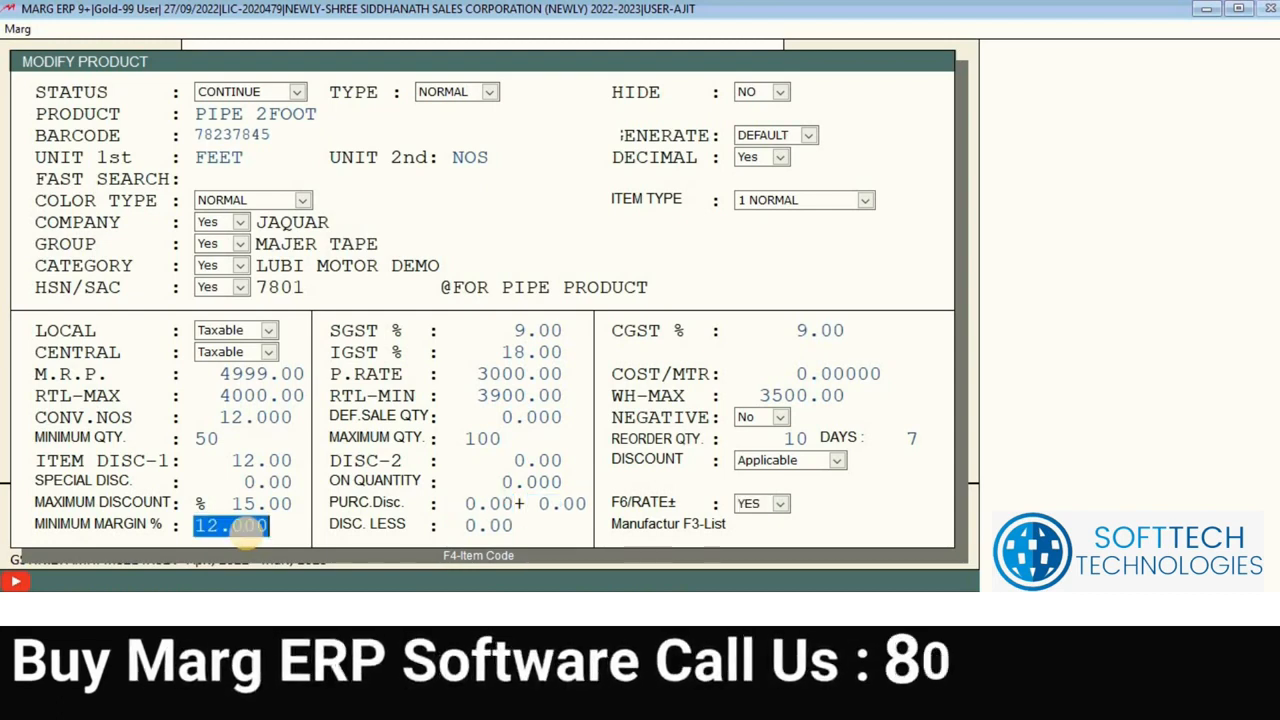
key("Return")
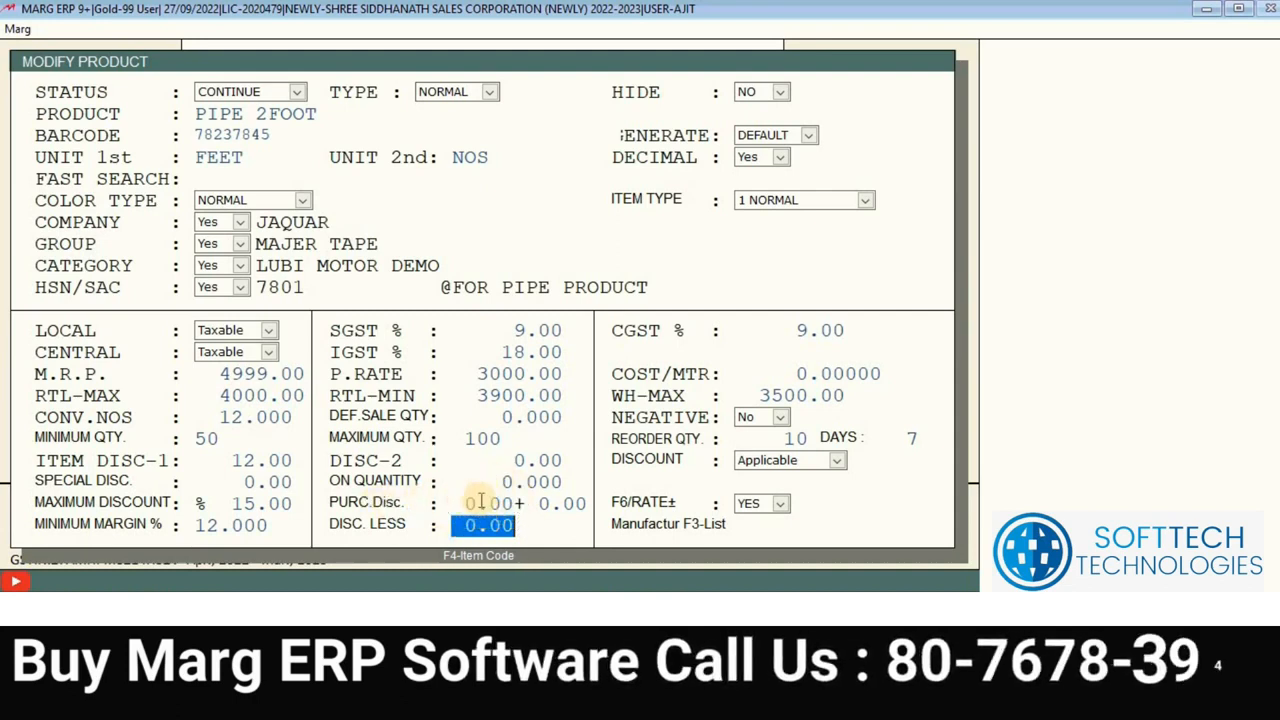
key("Return")
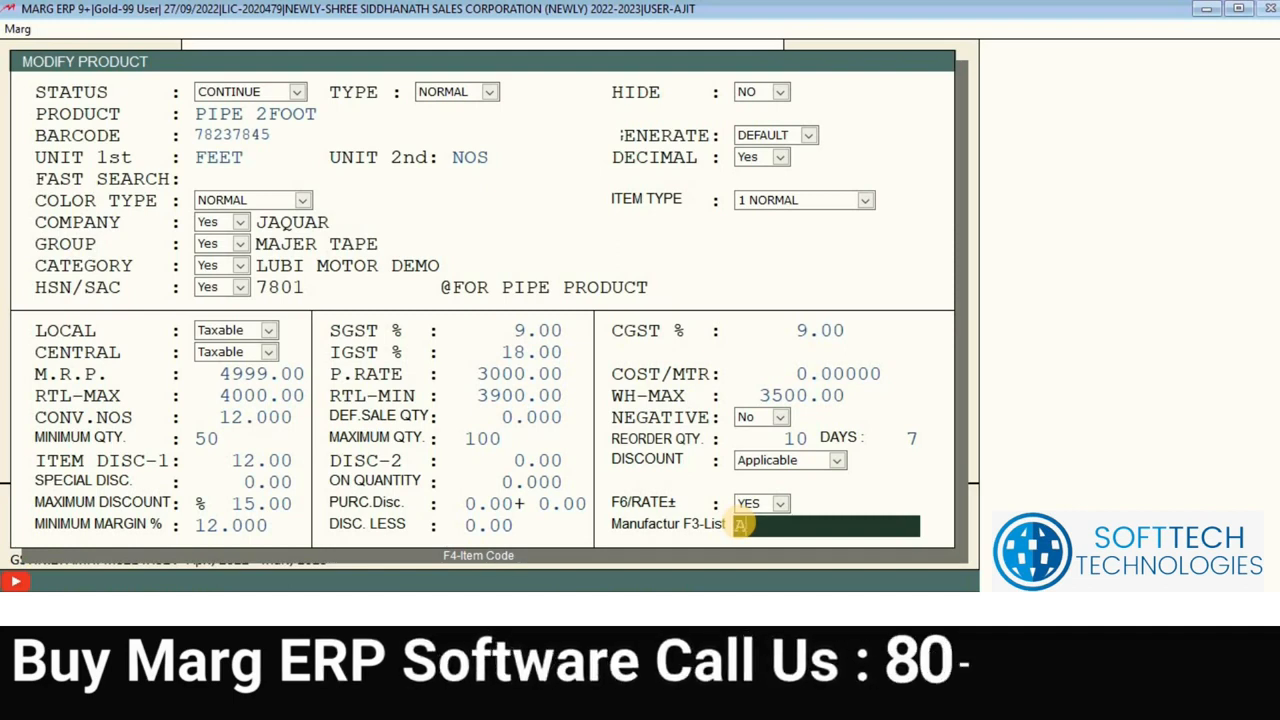
type("ABC MFG")
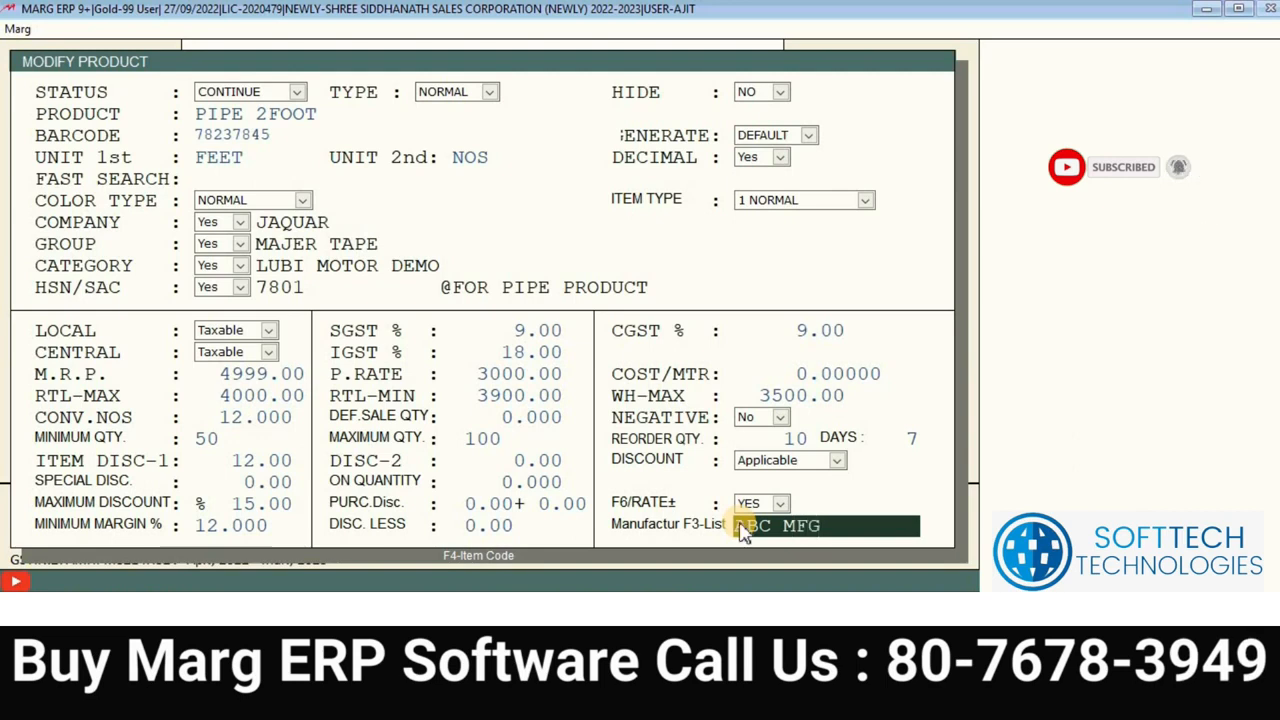
key("Return")
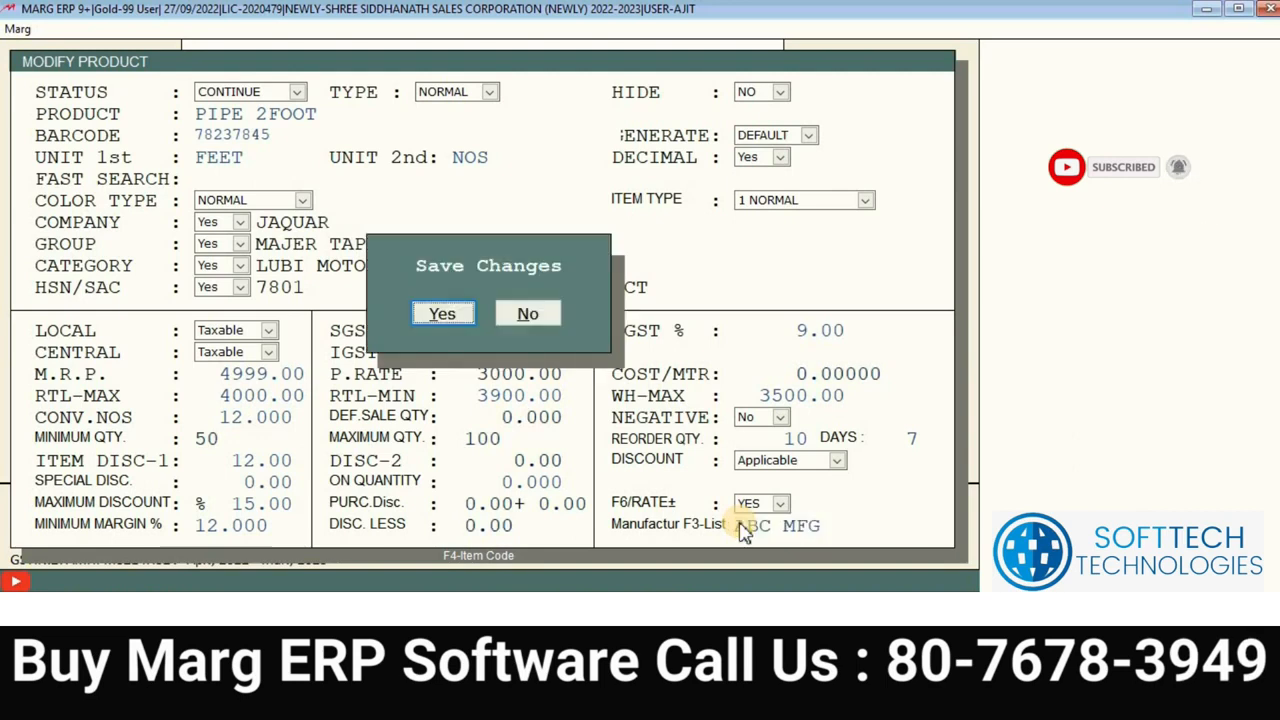
Step: Save PIPE 2FOOT with manufacturer ABC MFG and reopen it for modification
key("Return")
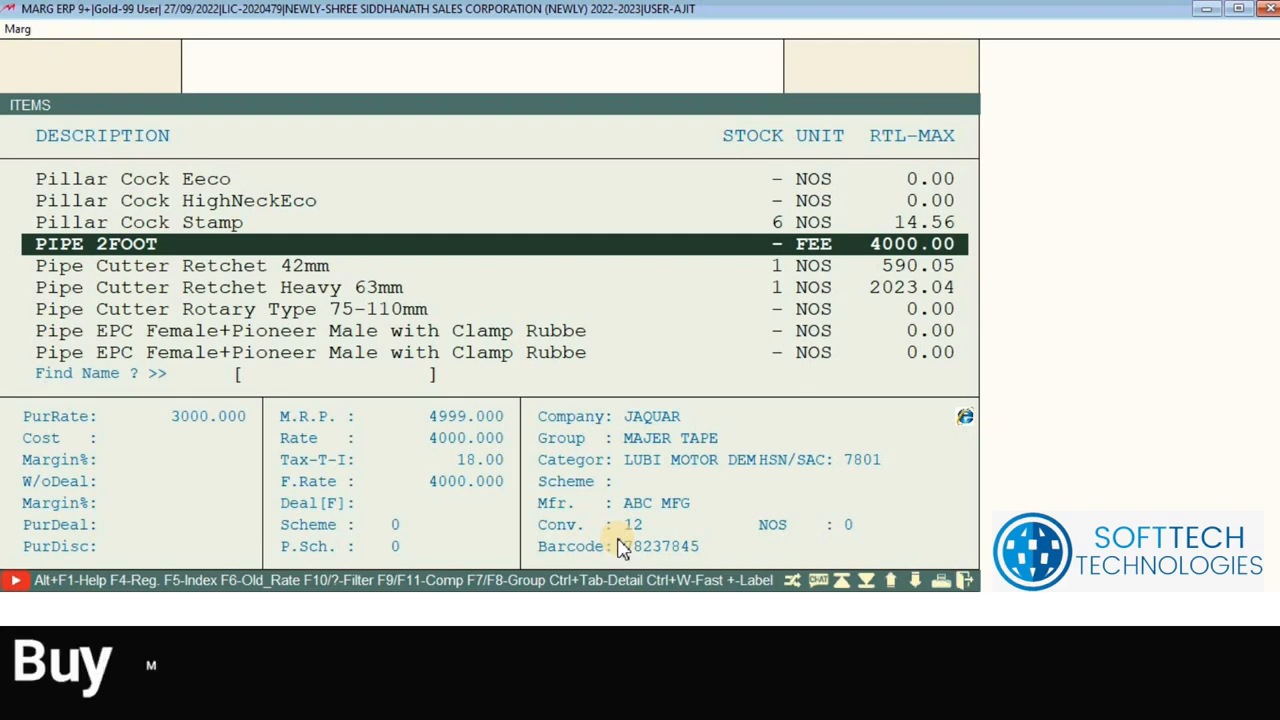
key("Return")
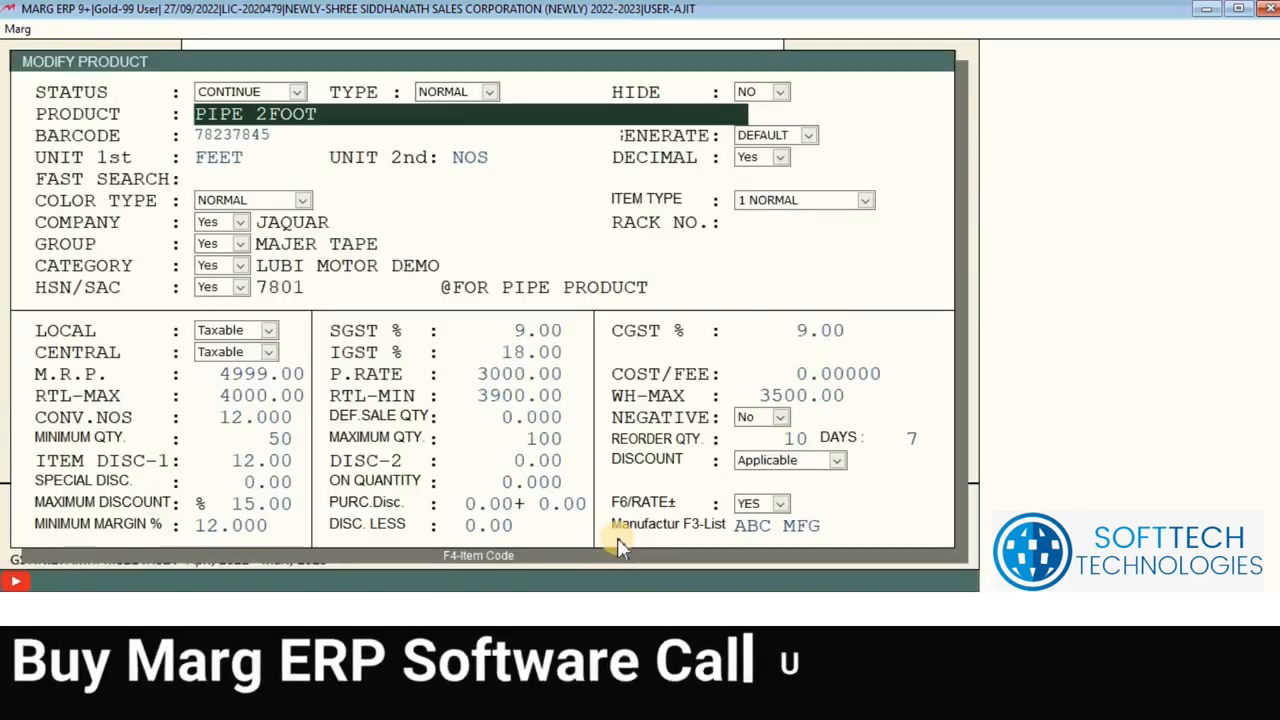
Step: Change PIPE 2FOOT's WH-MAX rate to 3600
key("Return")
key("Return")
key("Return")
key("Return")
key("Return")
key("Return")
key("Return")
key("Return")
key("Return")
key("Return")
key("Return")
key("Return")
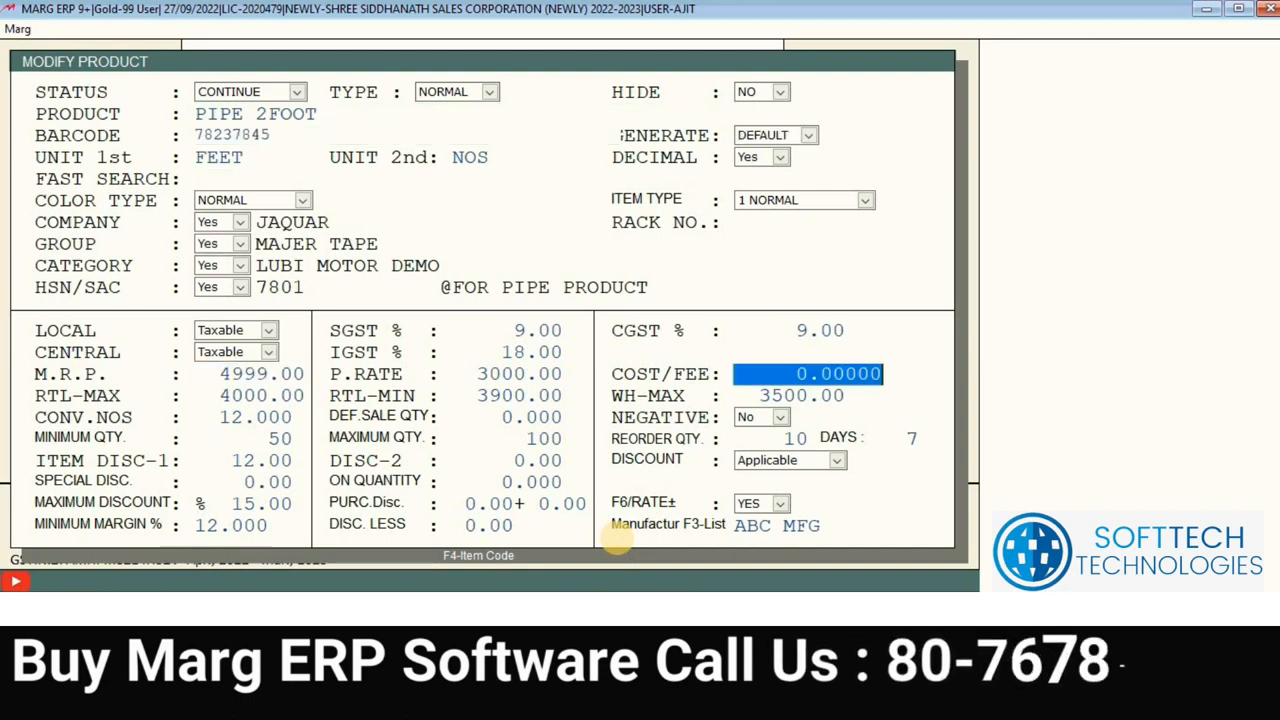
key("Return")
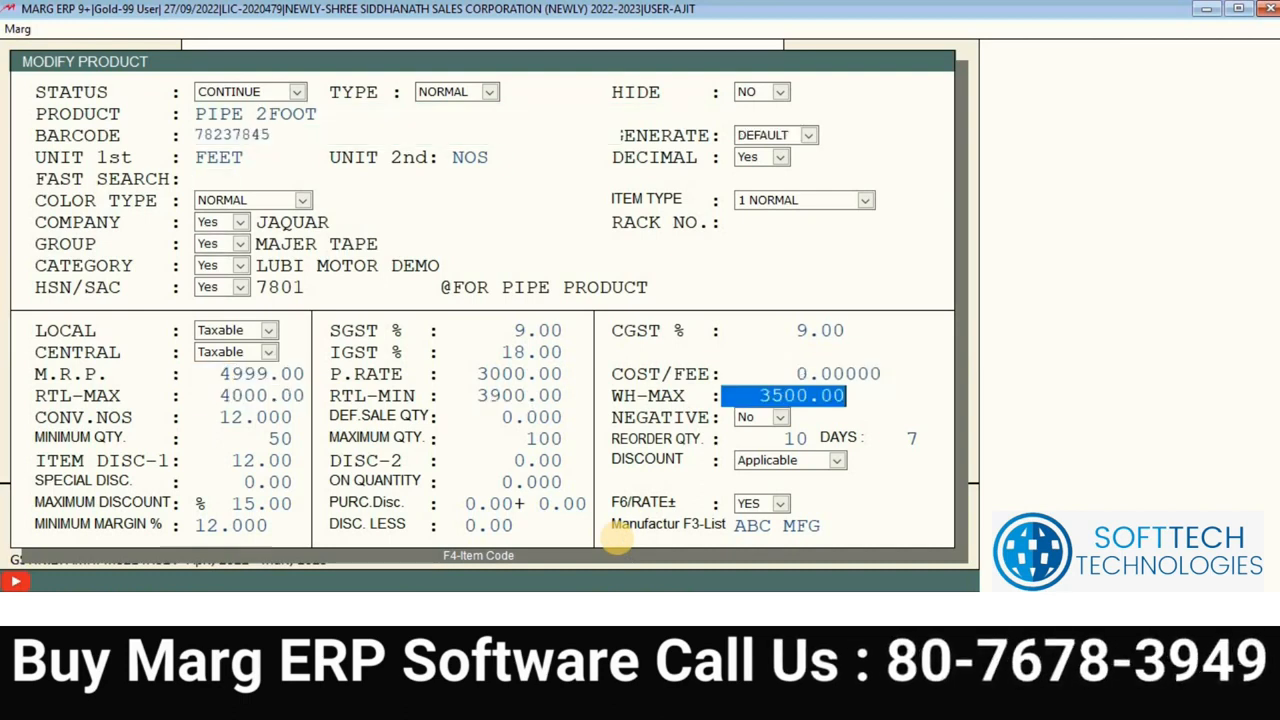
type("3600")
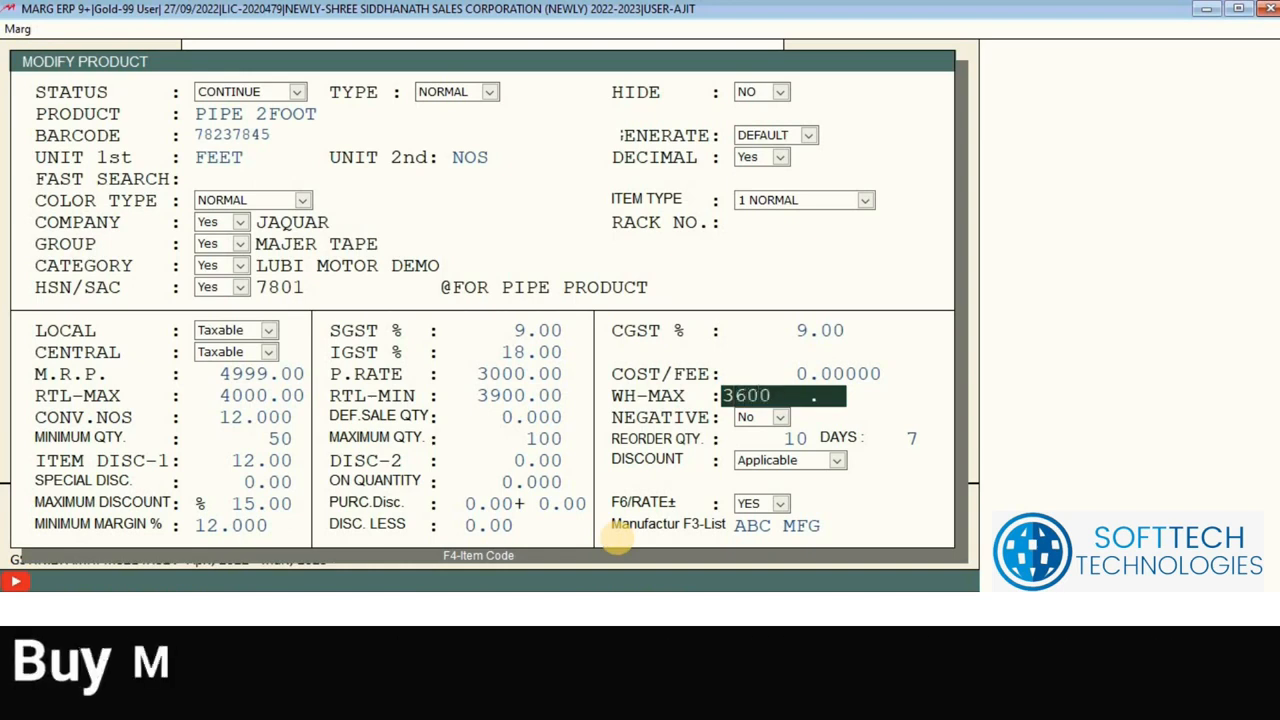
key("Return")
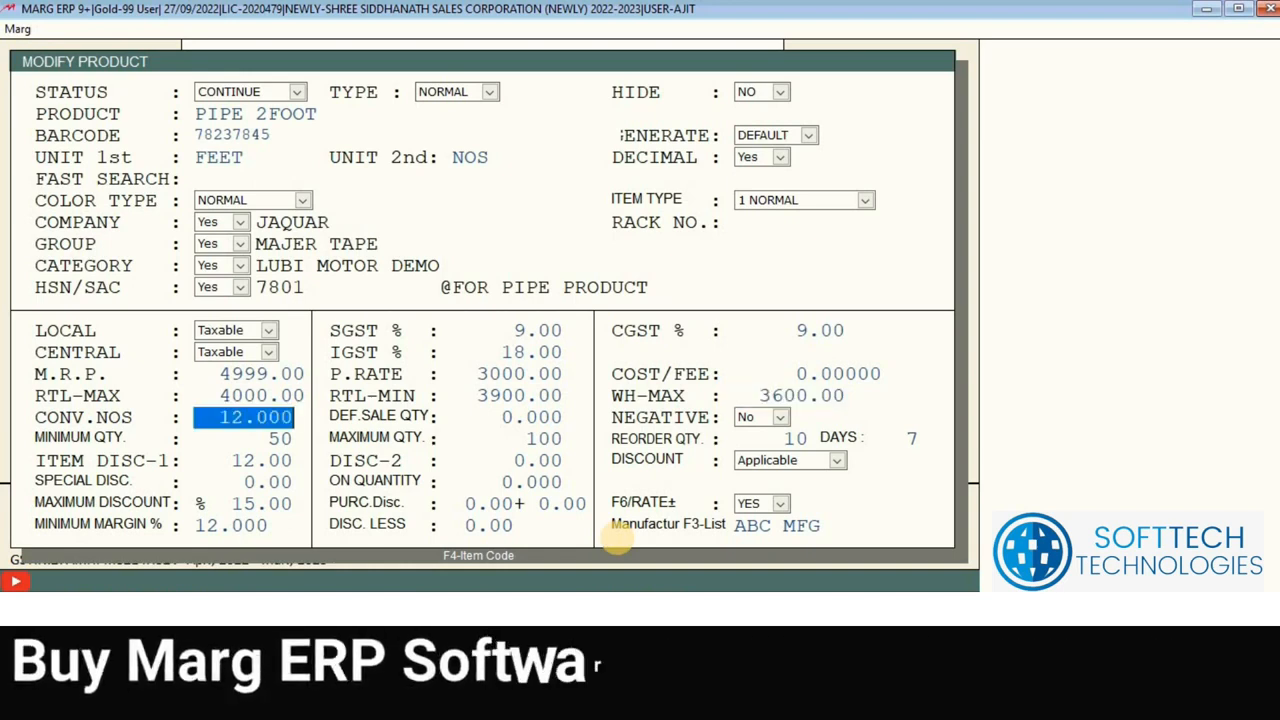
Step: Lower the minimum margin to 10% and finish the product form
key("Return")
key("Return")
key("Return")
key("Return")
key("Return")
key("Return")
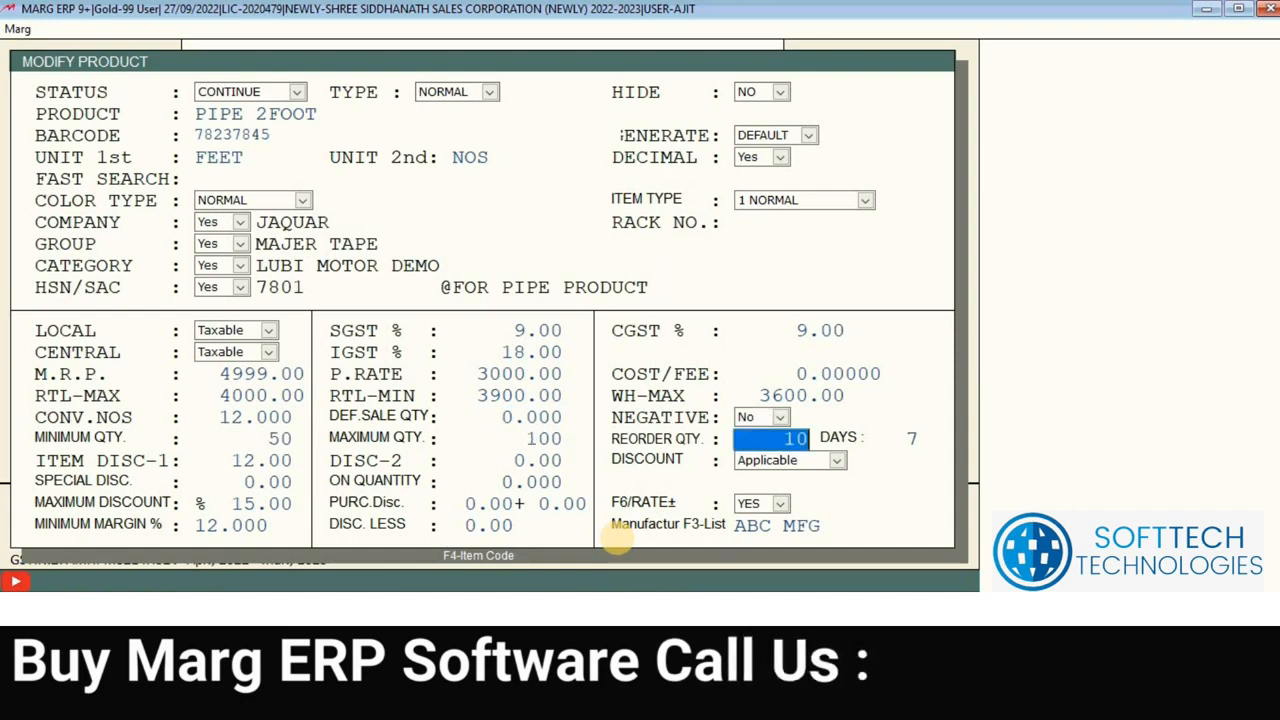
key("Return")
key("Return")
key("Return")
key("Return")
key("Return")
key("Return")
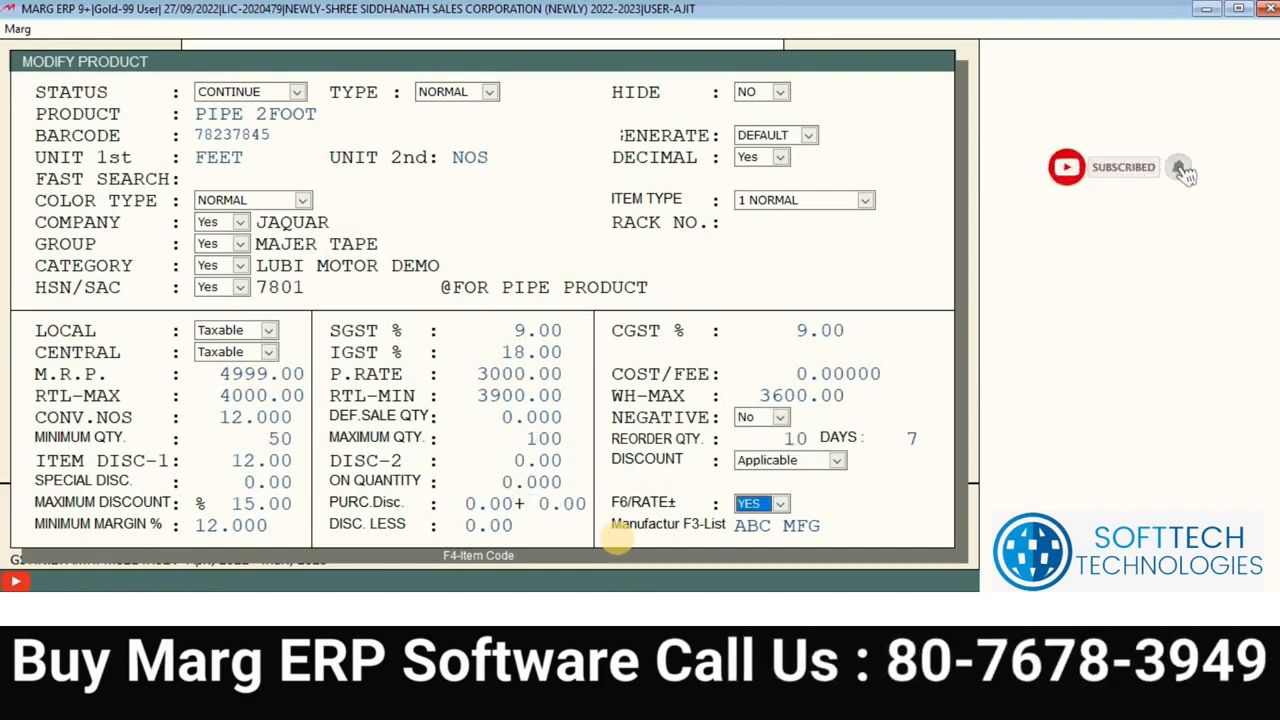
key("Return")
key("Return")
key("Up")
type("10")
key("Return")
key("Return")
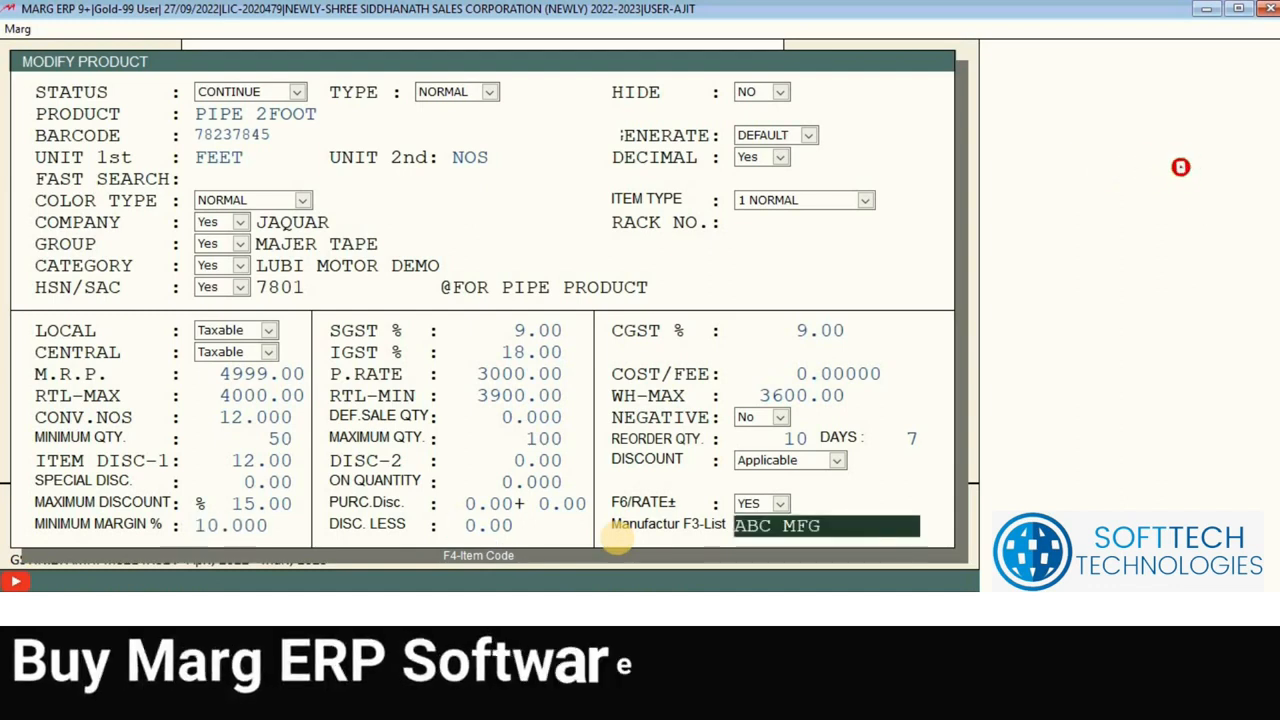
key("Return")
key("Return")
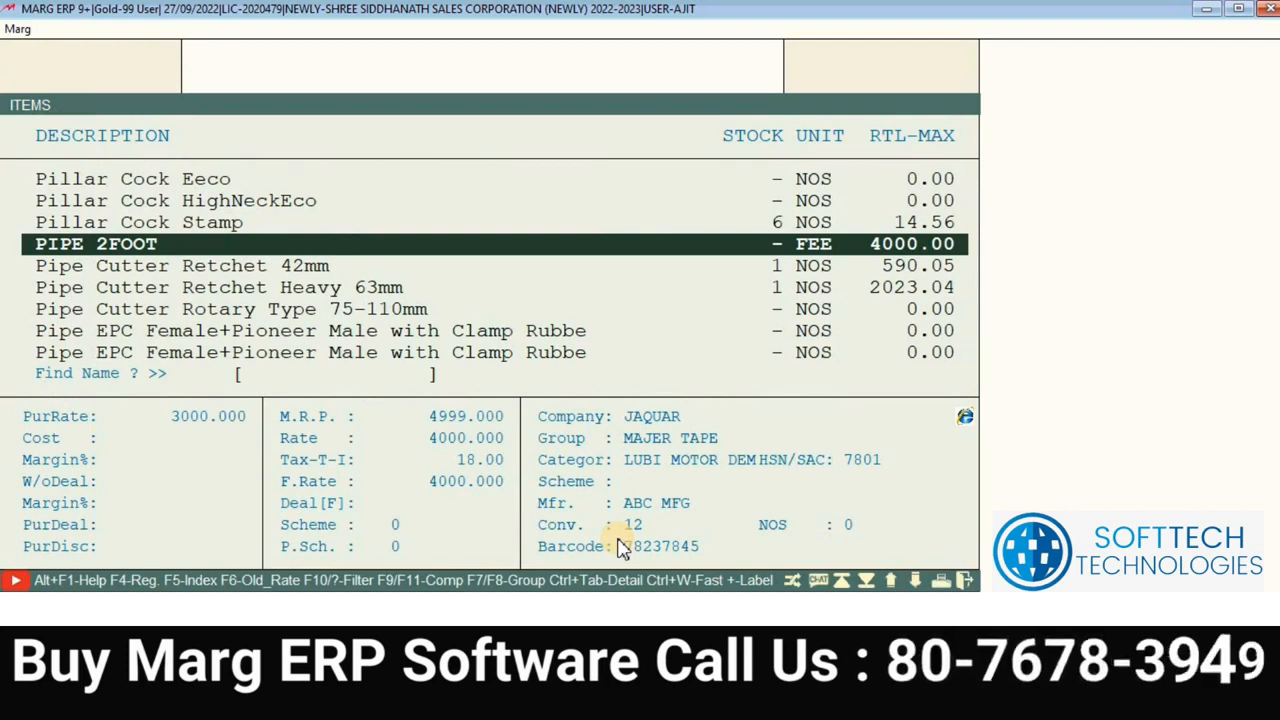
key("Return")
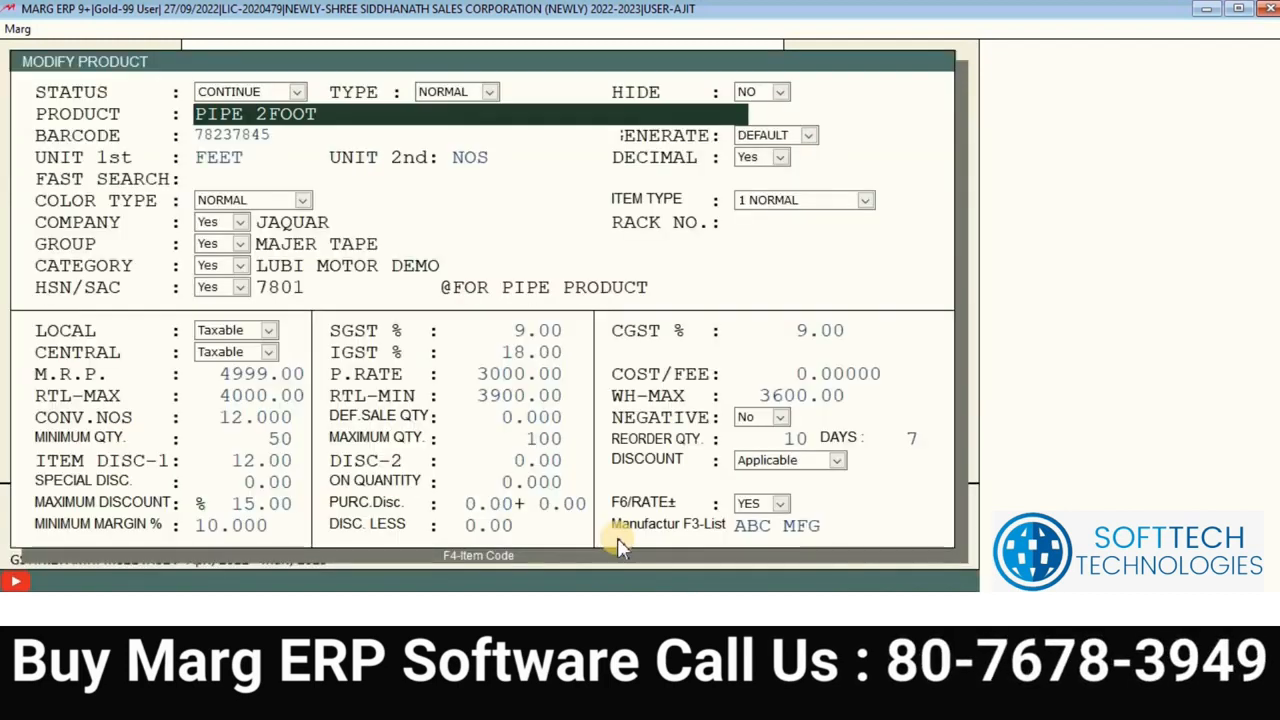
key("Return")
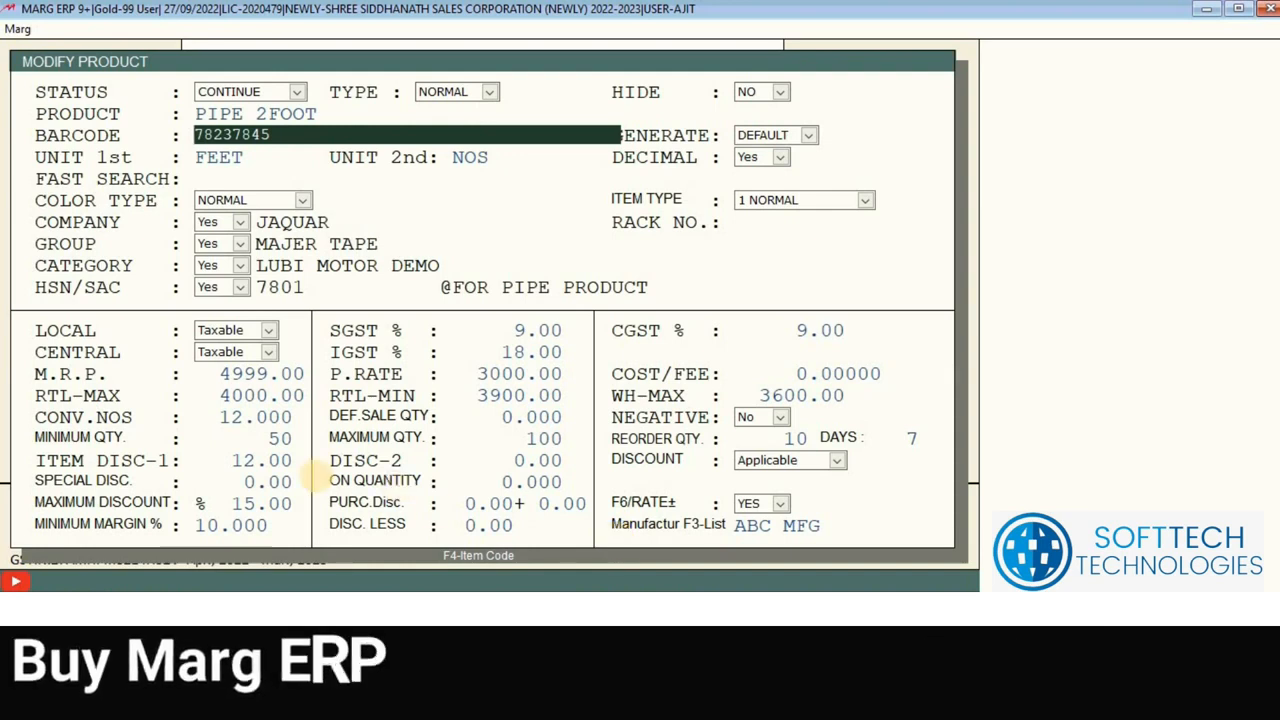
left_click(232, 418)
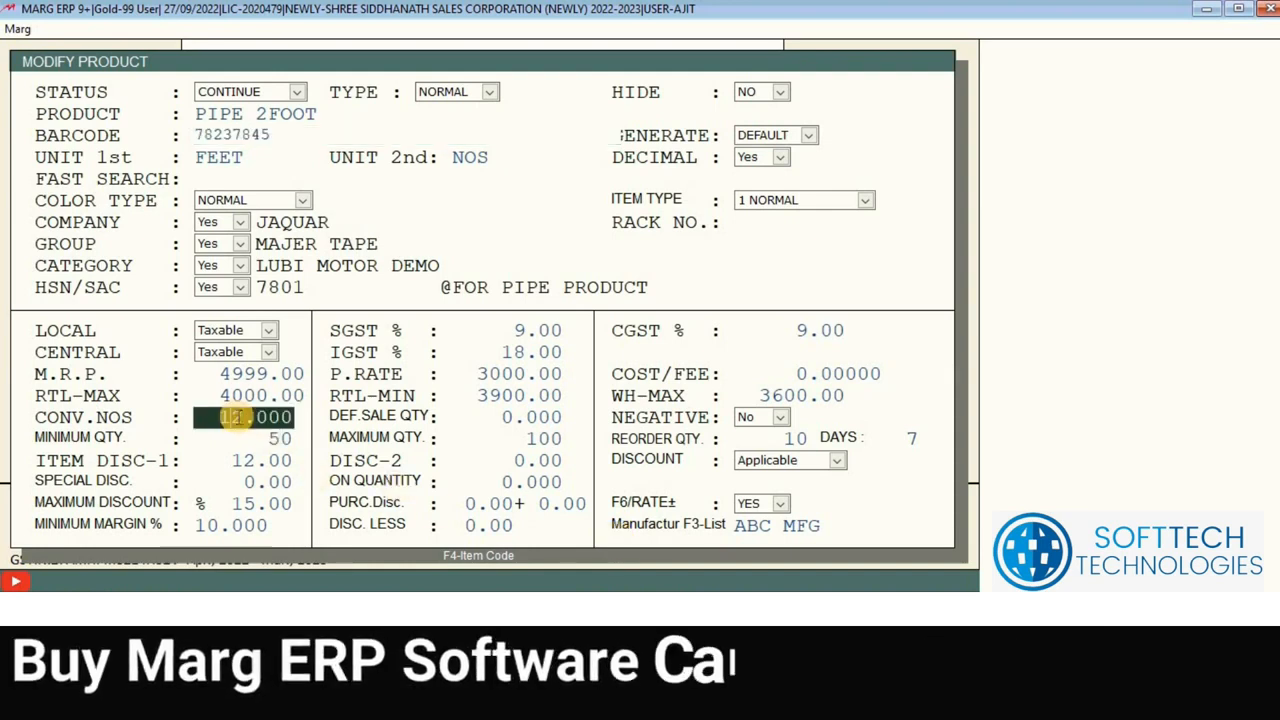
key("Return")
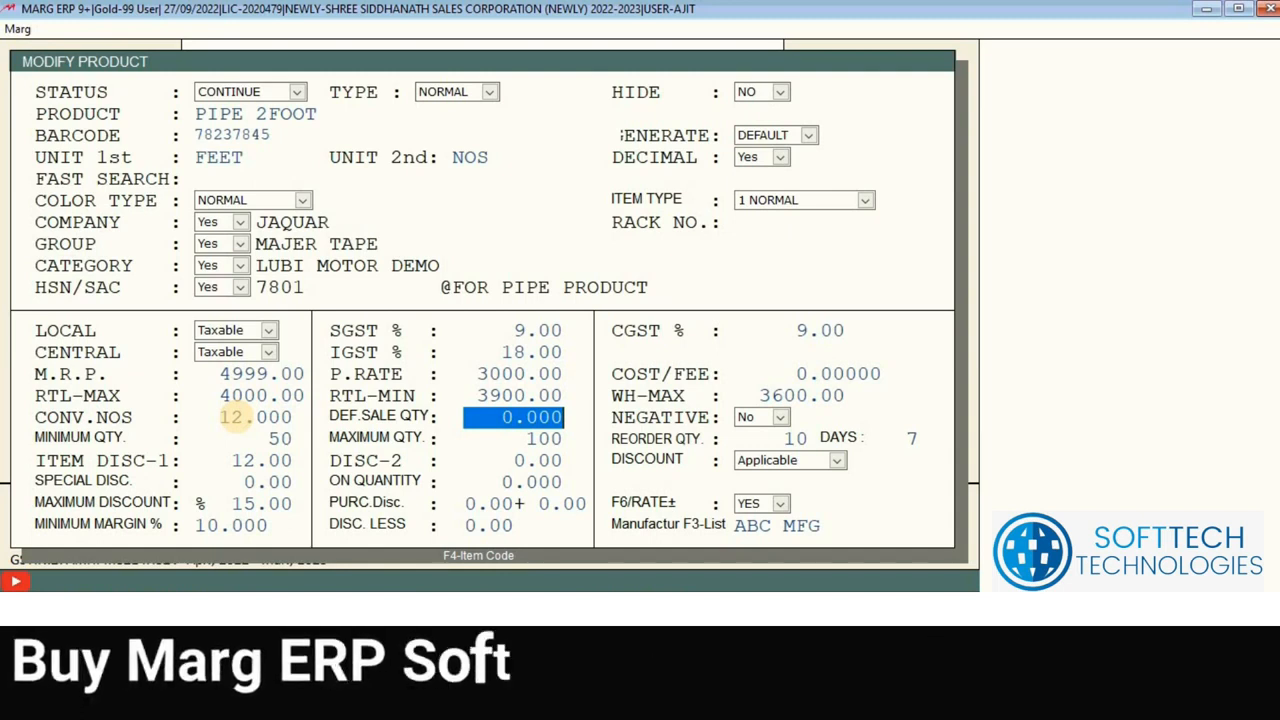
key("Return")
key("Return")
key("Return")
key("Return")
key("Return")
key("Return")
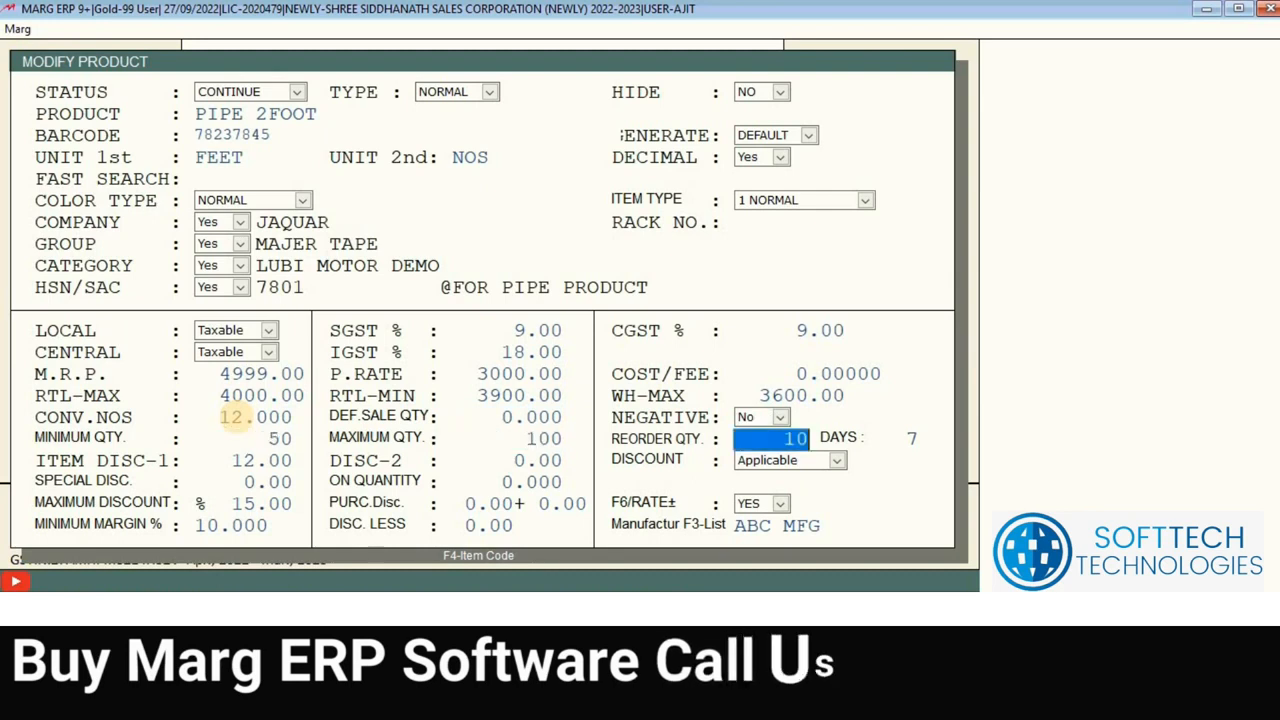
key("Return")
key("Return")
key("Return")
key("Return")
key("Return")
key("Return")
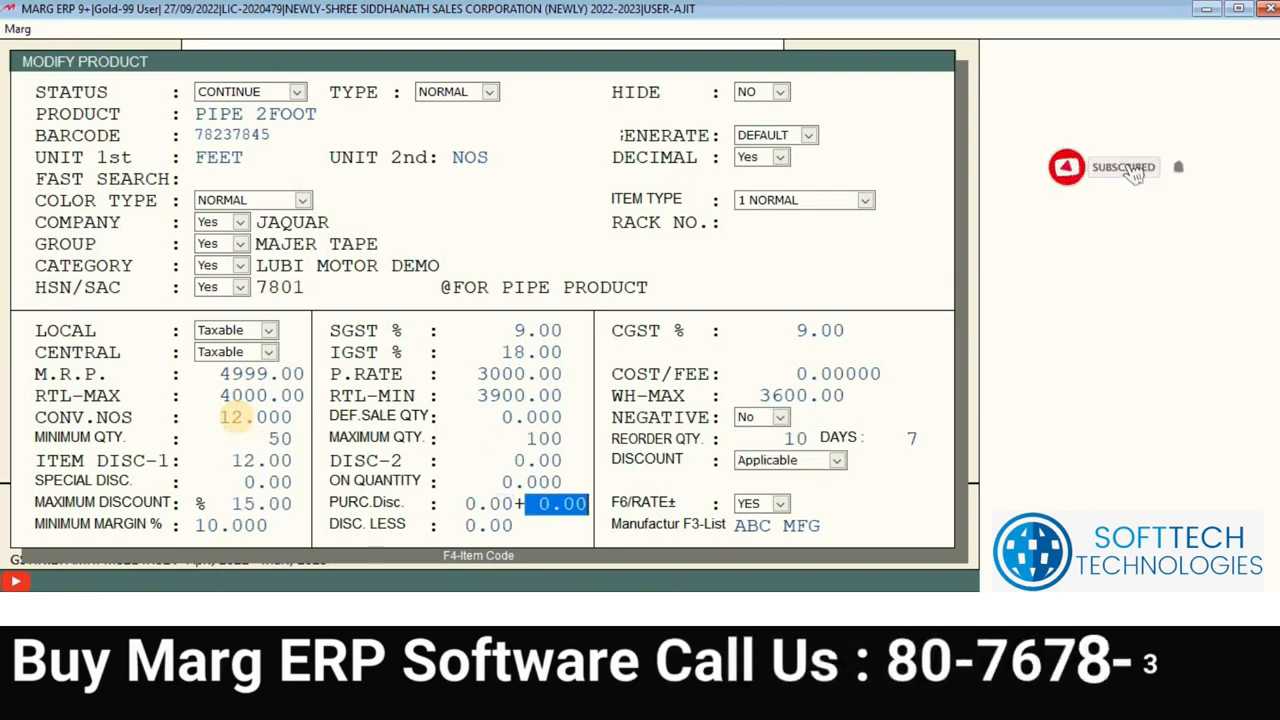
key("Return")
key("y")
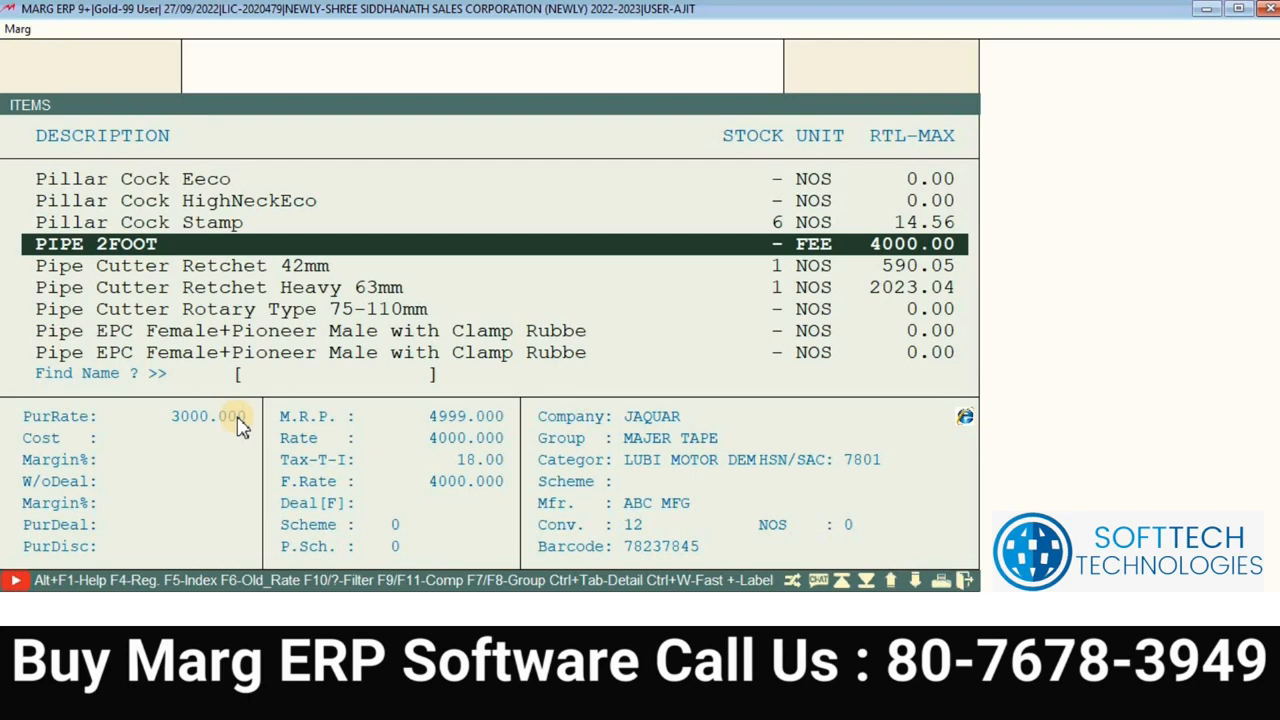
Step: Browse the items list to PIPE 2FOOT and bring up its Delete Product warning
key("Up")
key("Up")
key("Up")
key("Up")
key("Up")
key("Up")
key("Up")
key("Up")
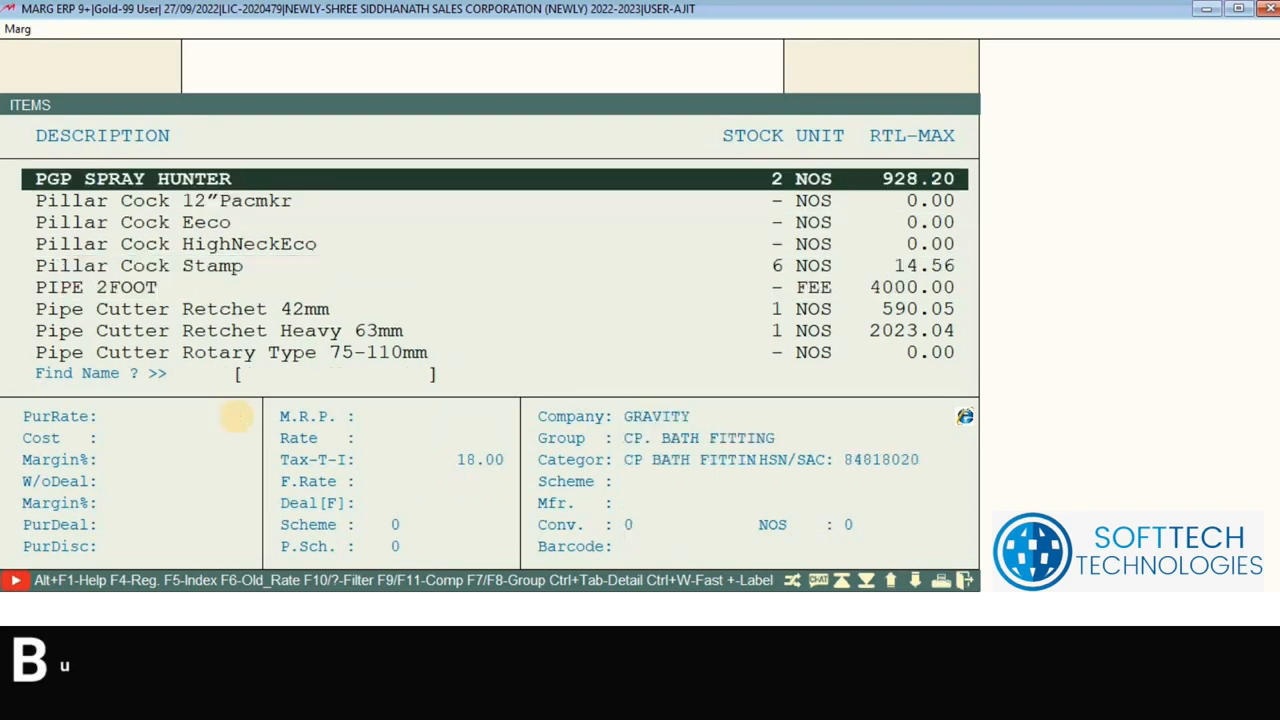
key("Down")
key("Down")
key("Down")
key("Down")
key("Down")
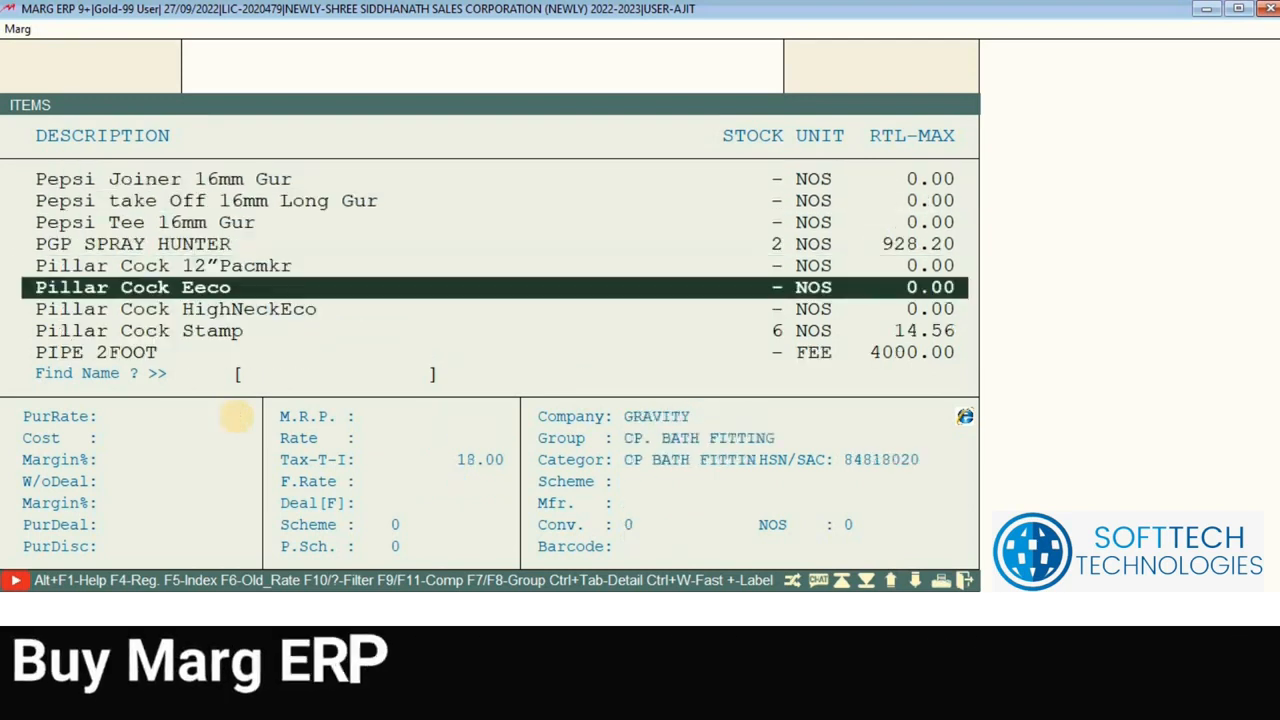
key("Up")
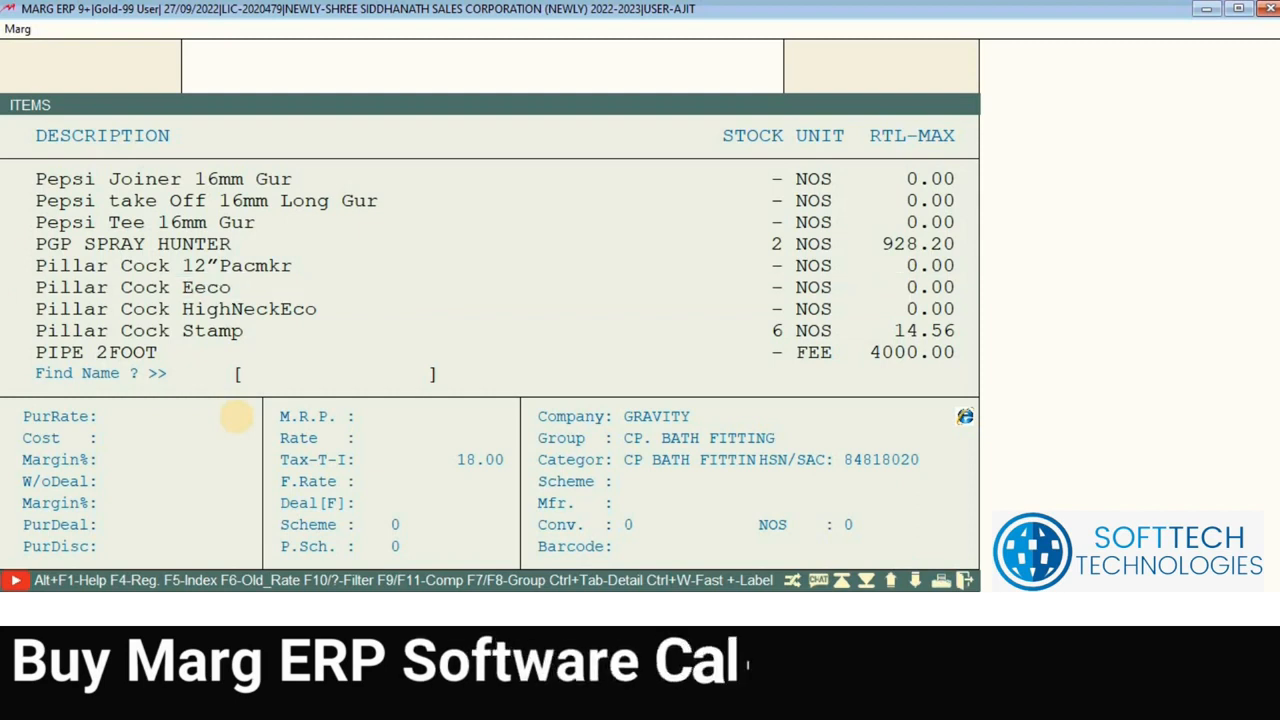
key("Up")
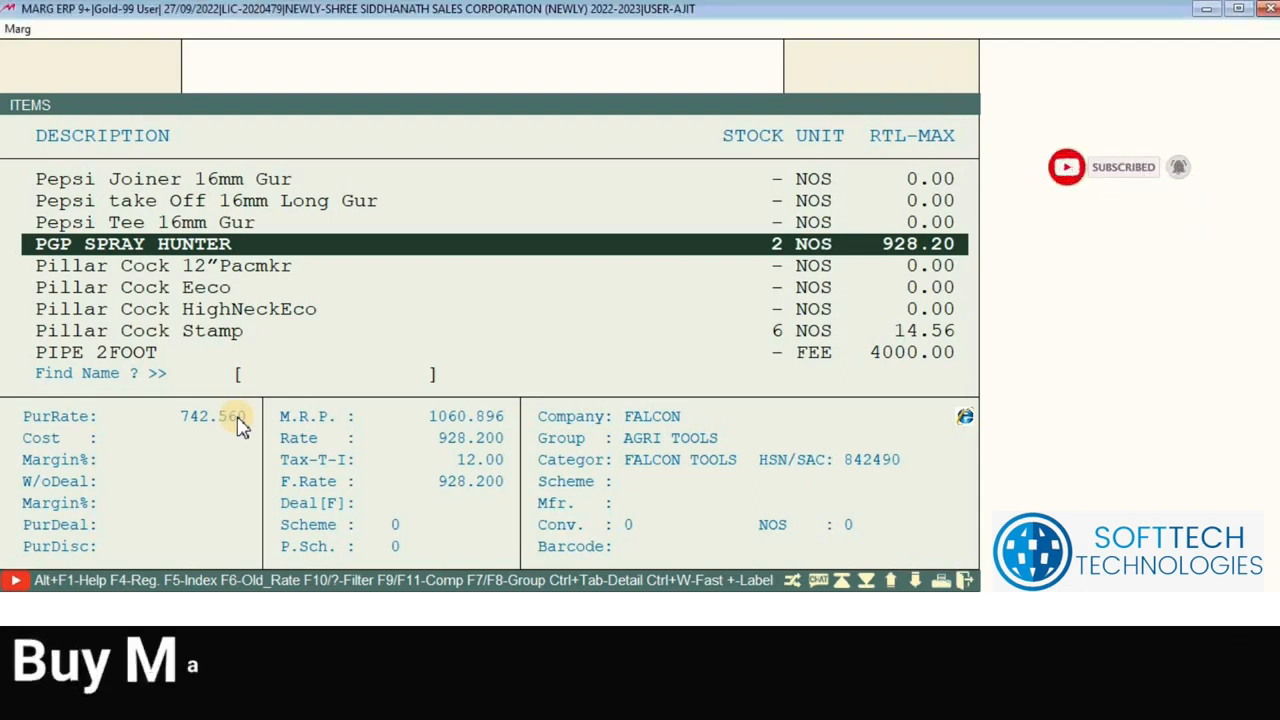
key("Down")
key("Down")
key("Down")
key("Down")
key("Down")
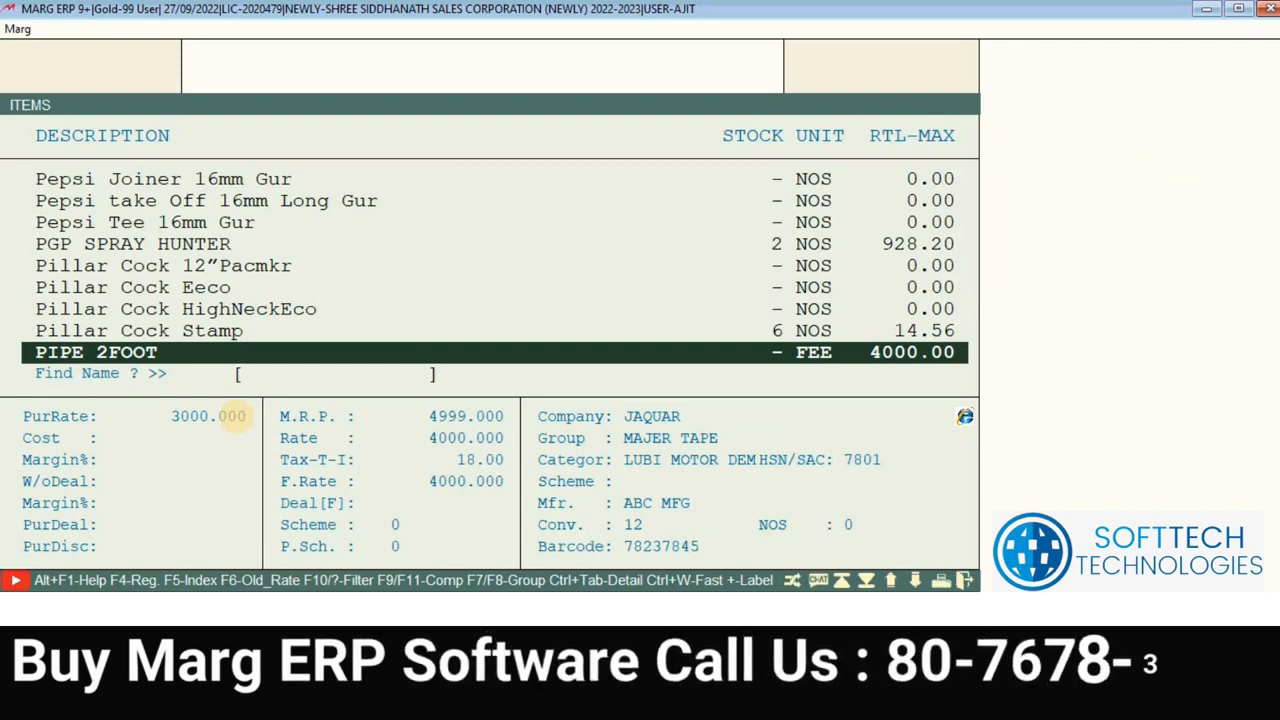
key("Return")
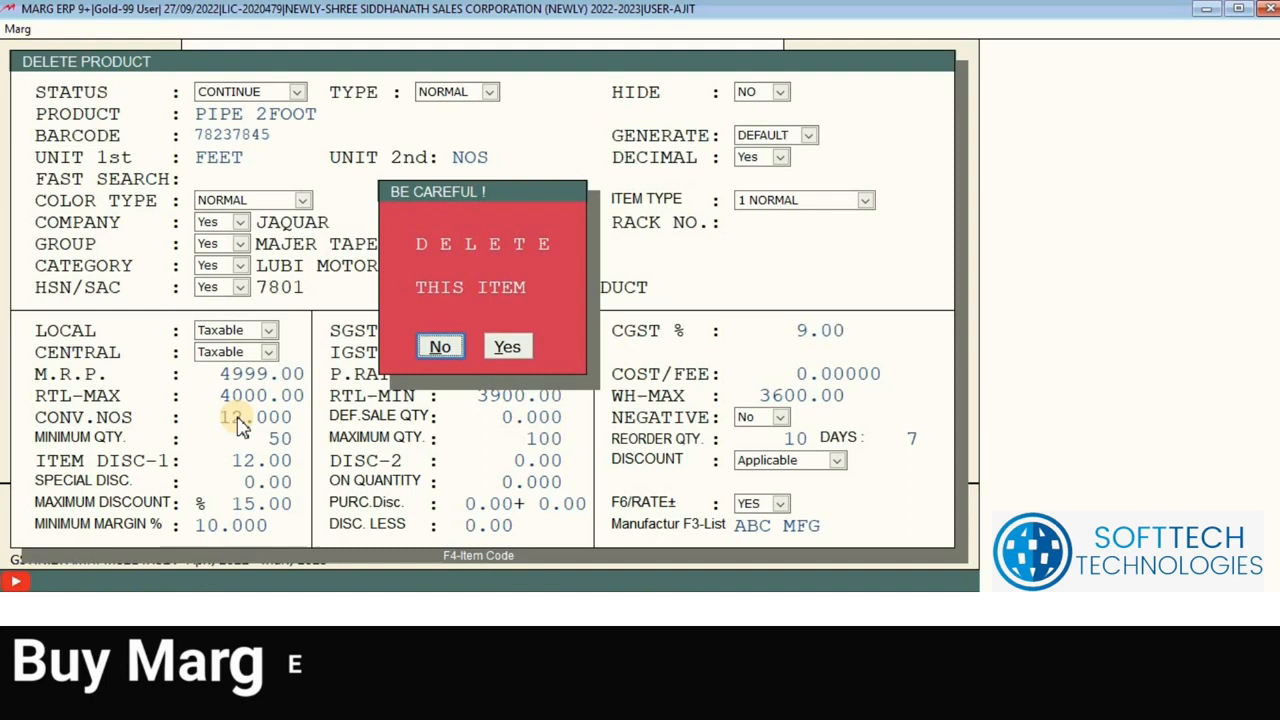
Step: Answer No to deleting PIPE 2FOOT, keeping it at rate 4000.00 in the list
key("Return")
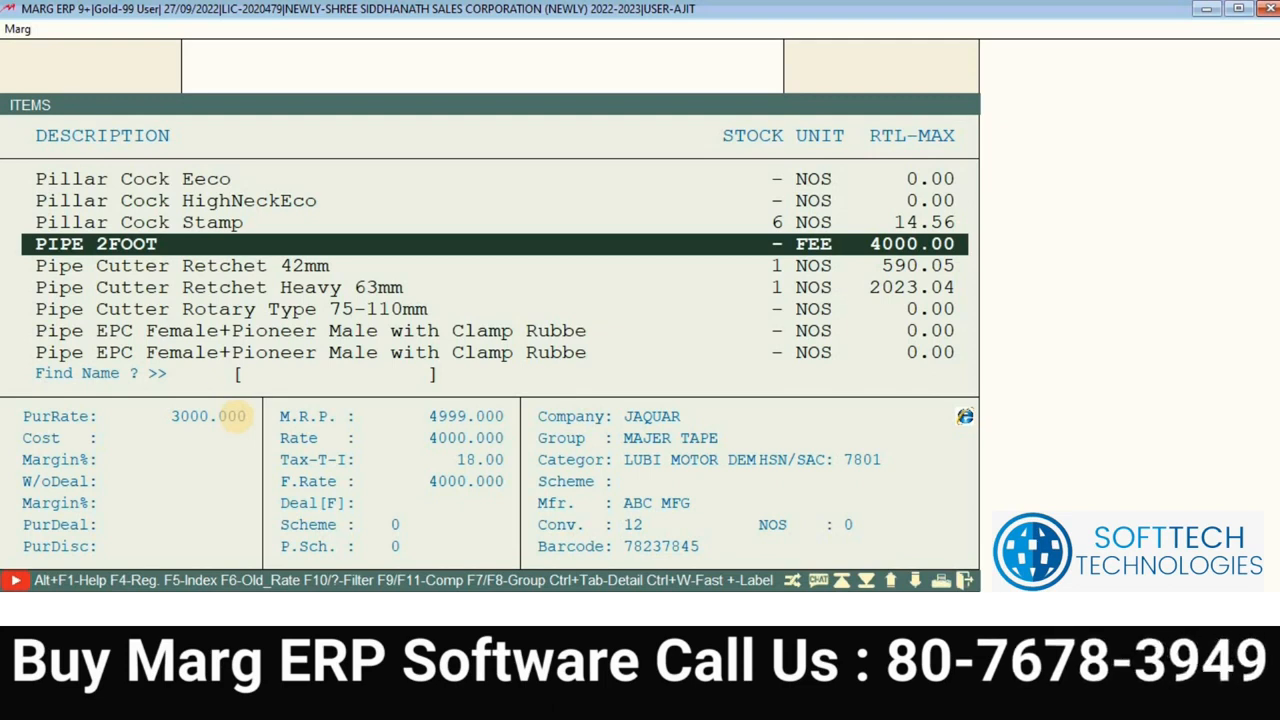
key("Up")
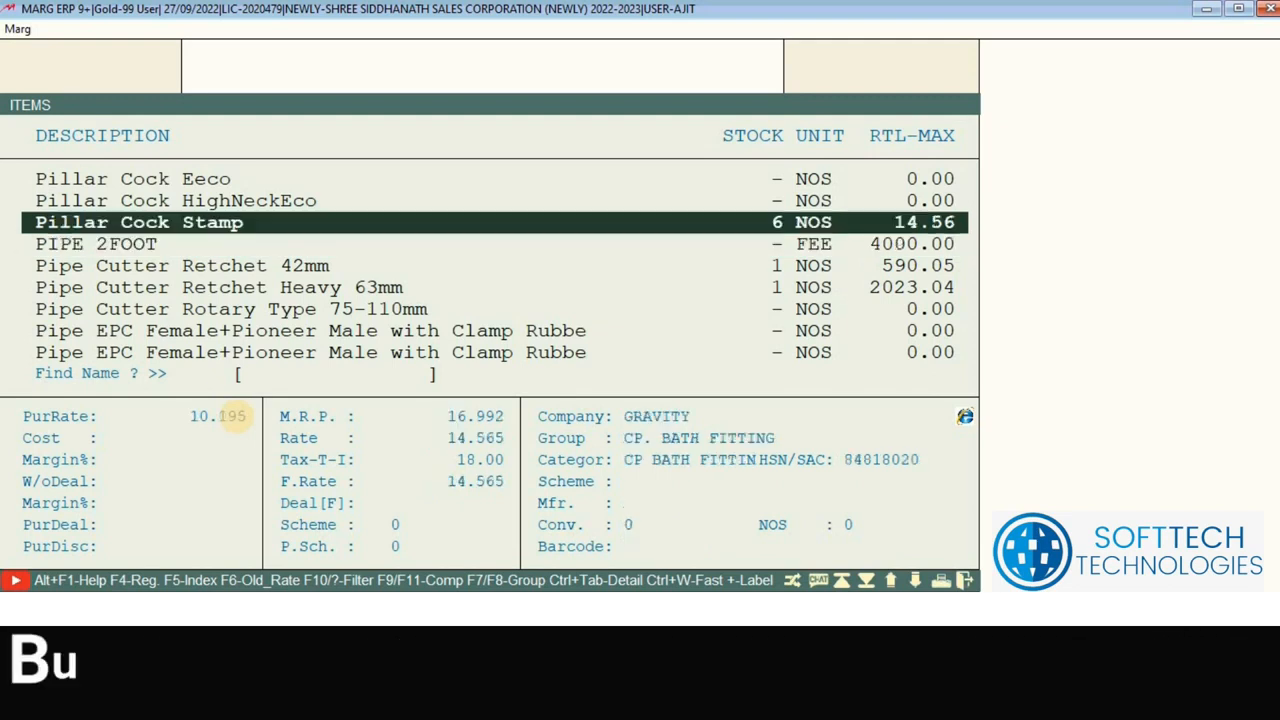
Step: Check Pillar Cock Stamp's available balance and look at PIPE 2FOOT in the items list
key("Delete")
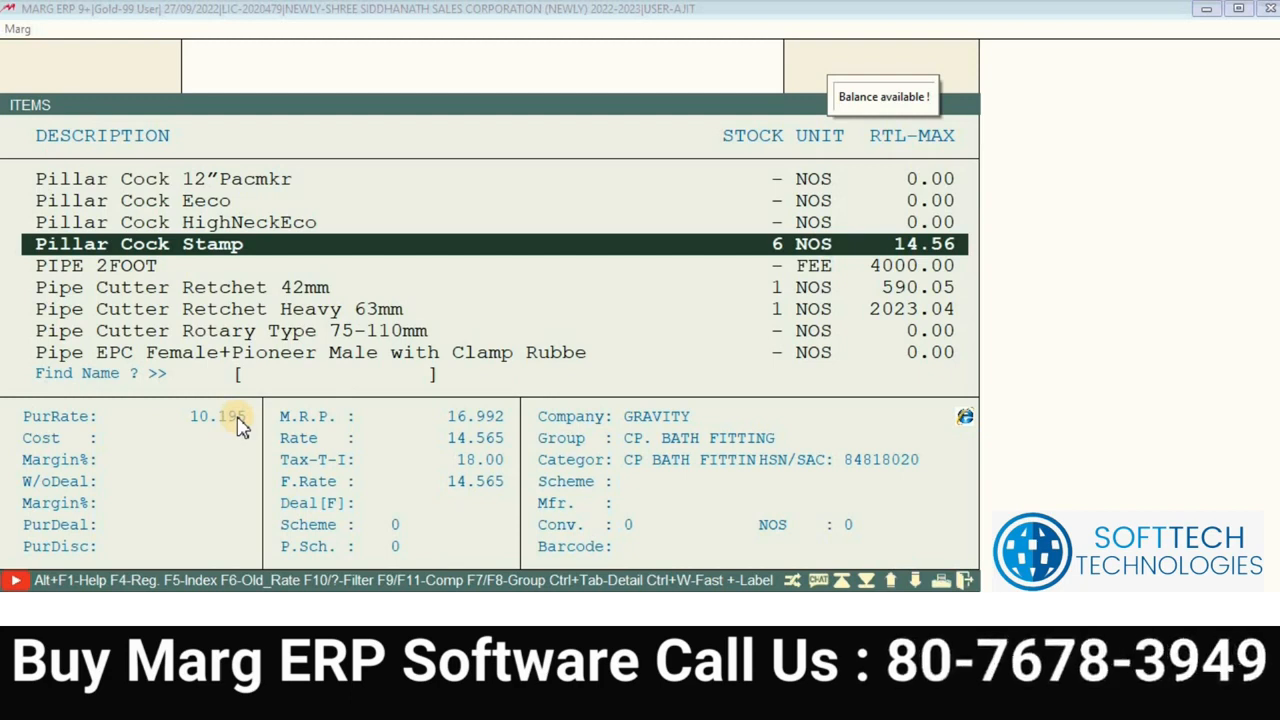
left_click(709, 264)
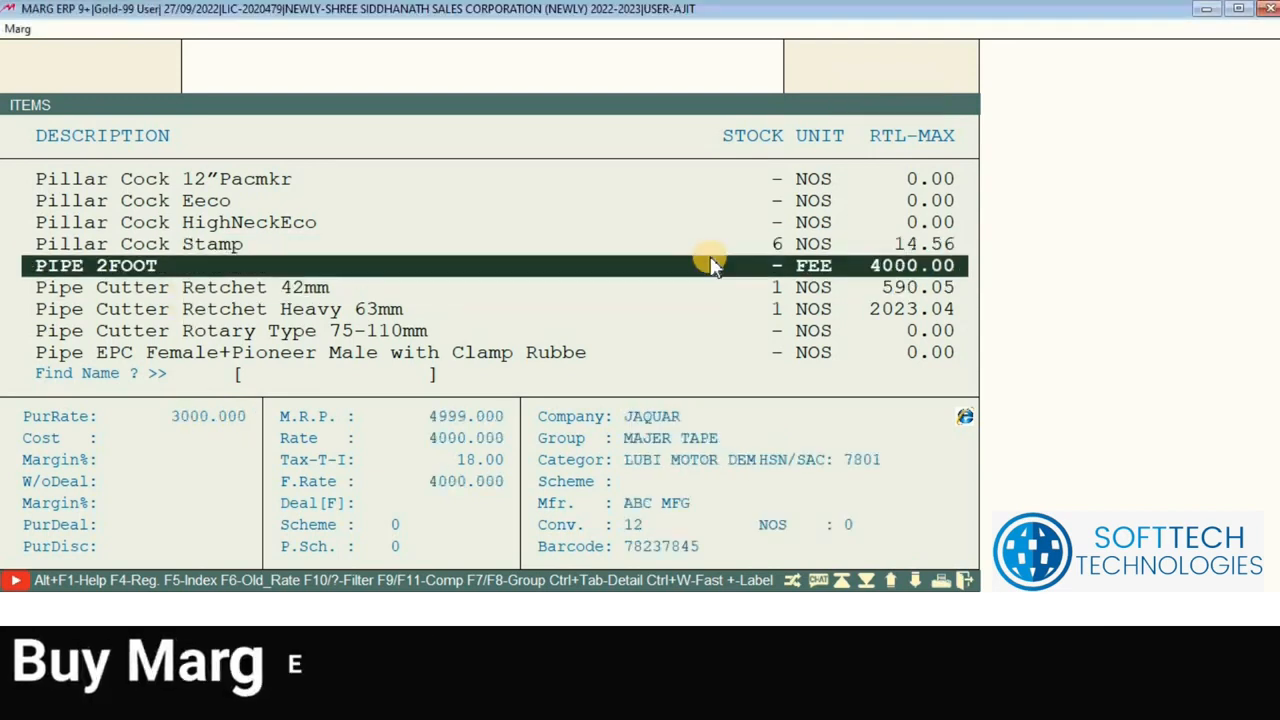
left_click(716, 248)
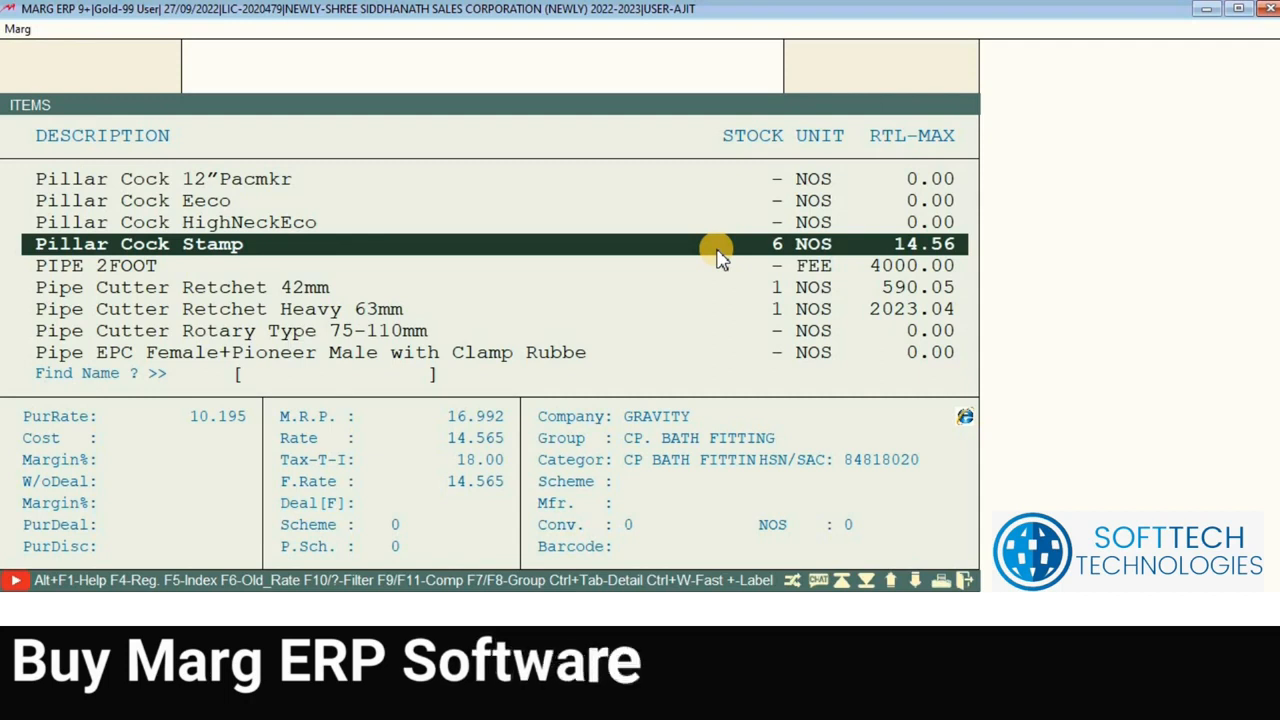
key("Down")
key("Down")
key("Down")
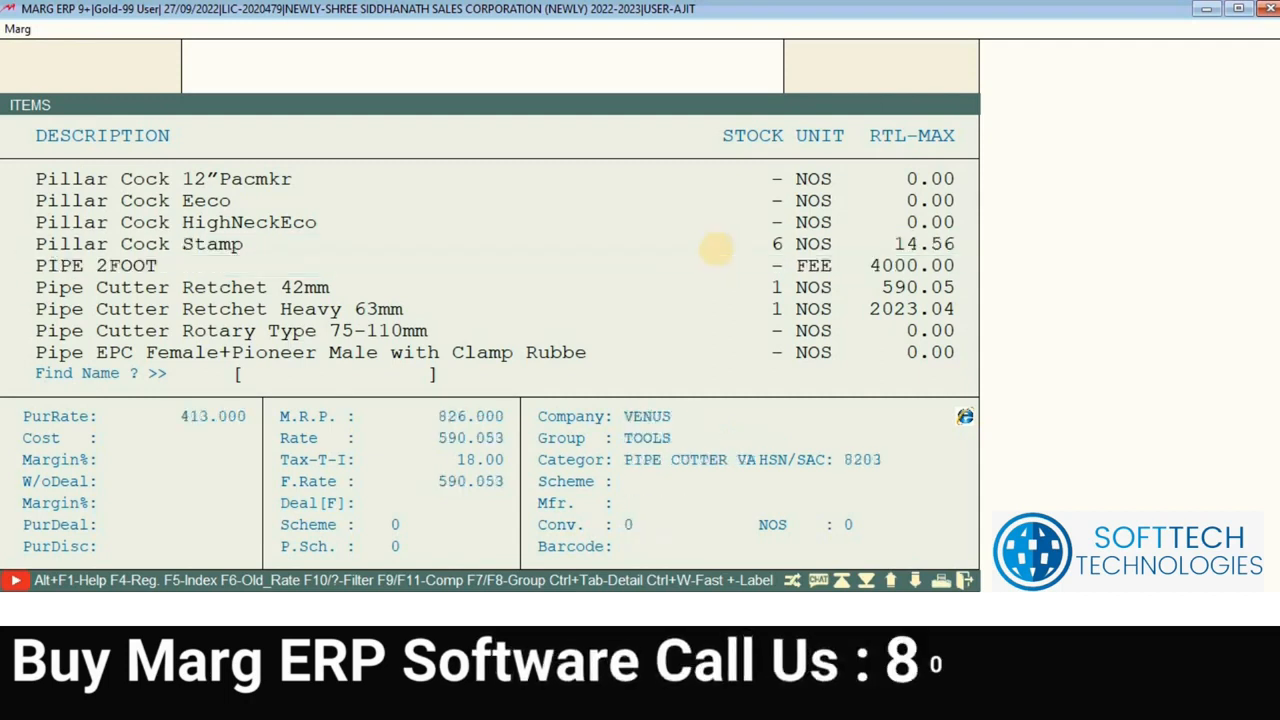
key("Up")
key("Up")
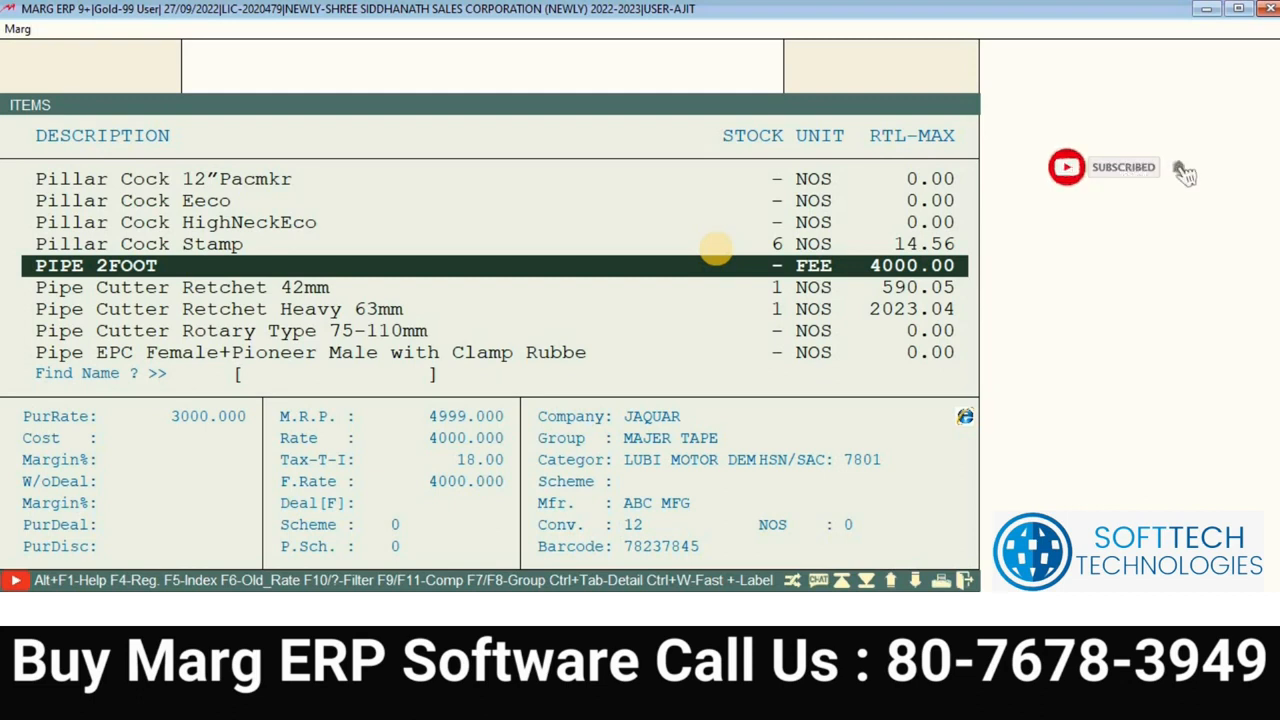
Step: Open PIPE 2FOOT's product form, exit without saving, and leave the items list
double_click(716, 252)
key("Escape")
key("Right")
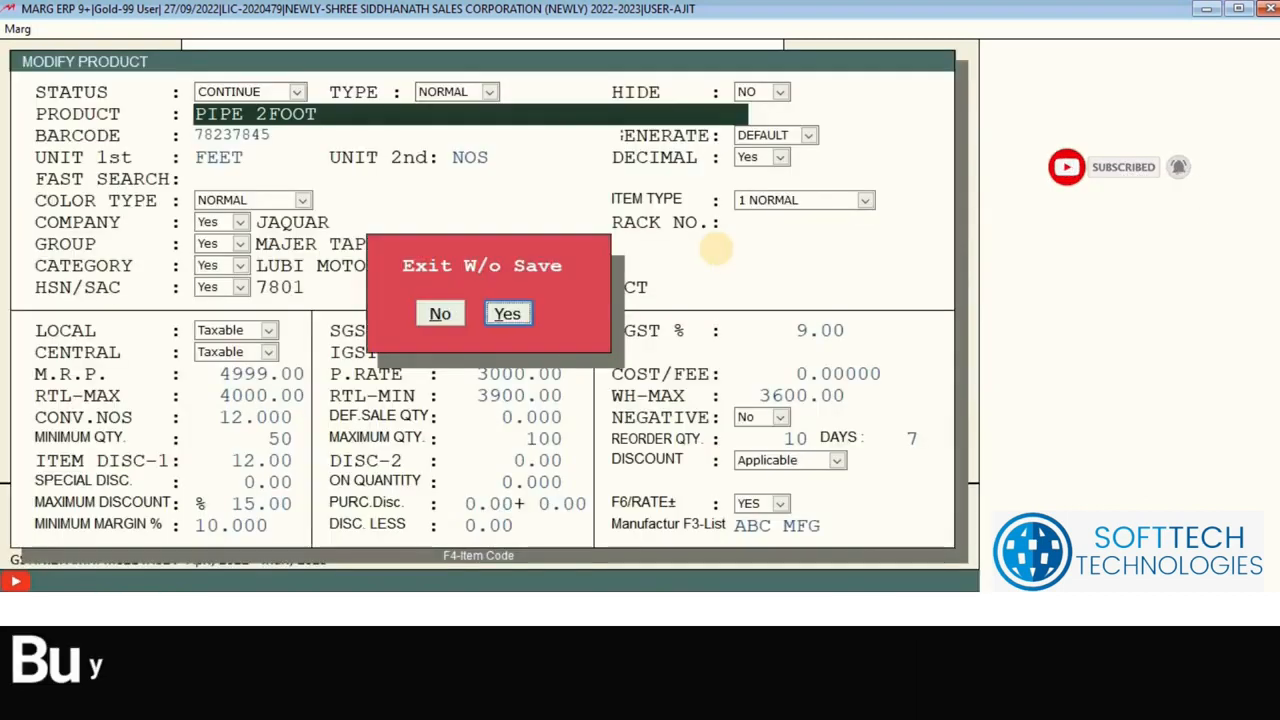
key("Return")
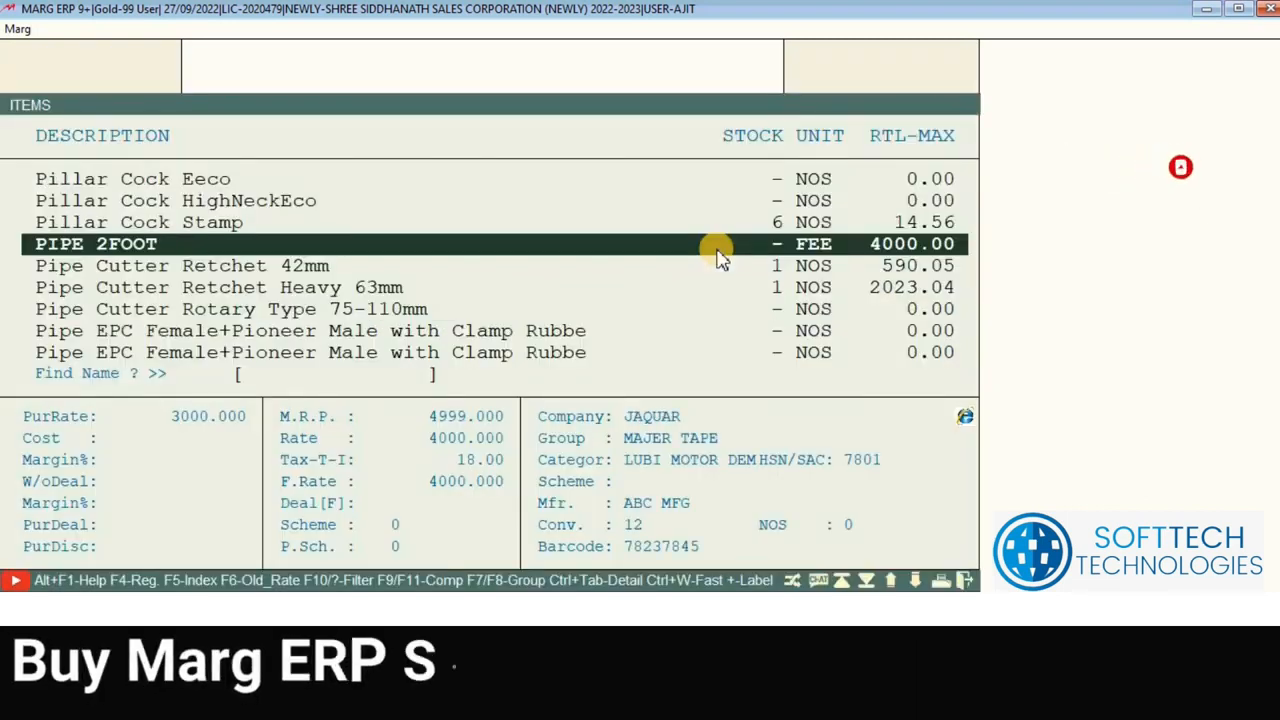
key("Escape")
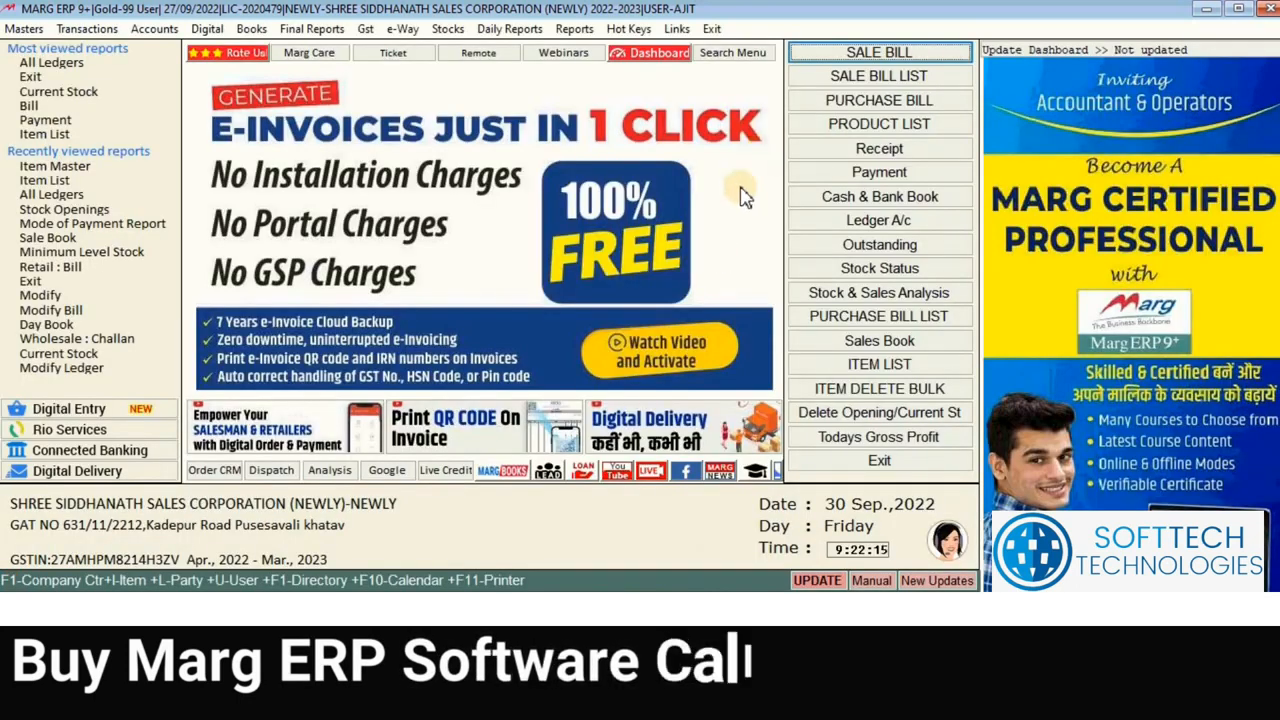
left_click(898, 52)
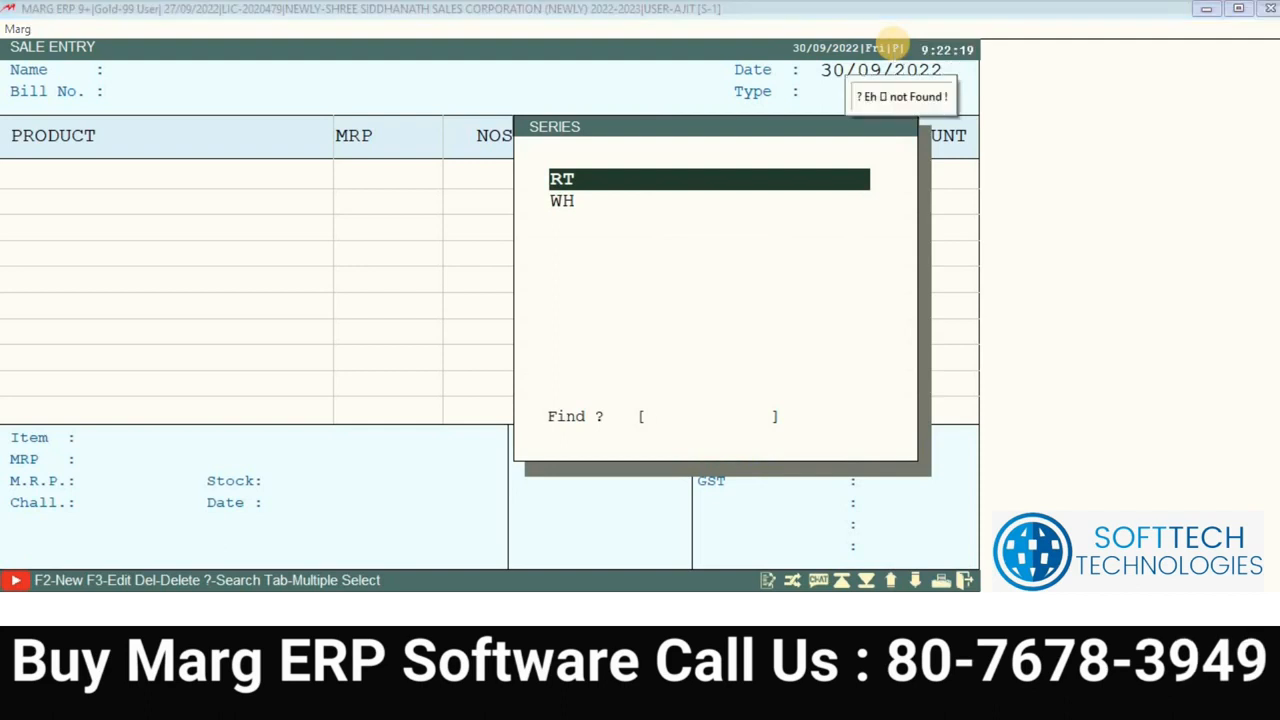
Step: Start an RT-series credit sale bill and add PIPE 2FOOT for 5 metres
key("Return")
key("Return")
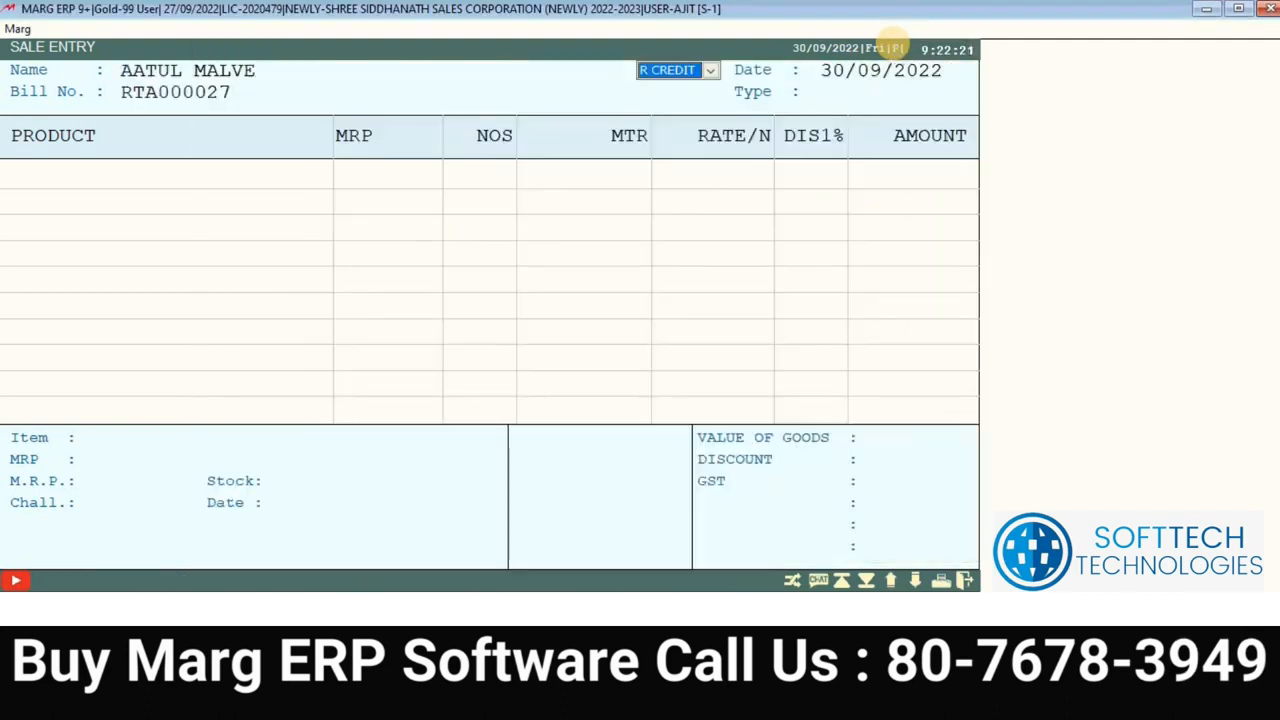
key("Return")
key("Return")
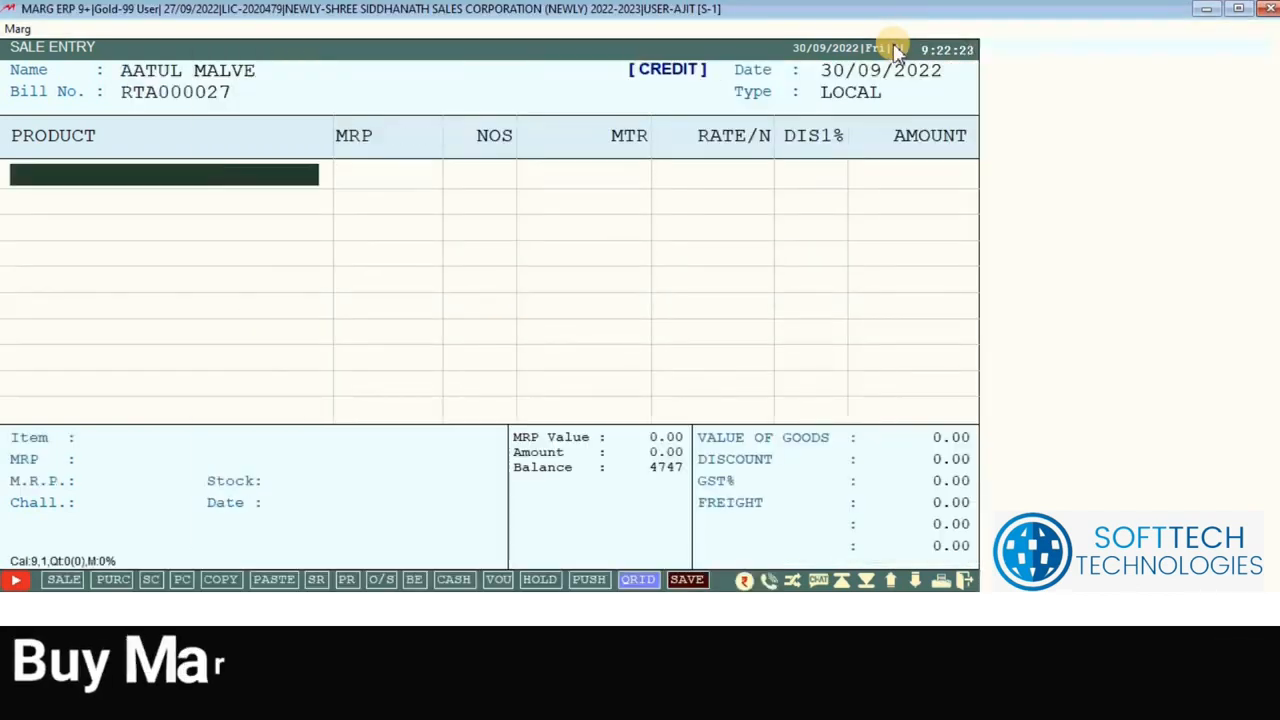
key("Return")
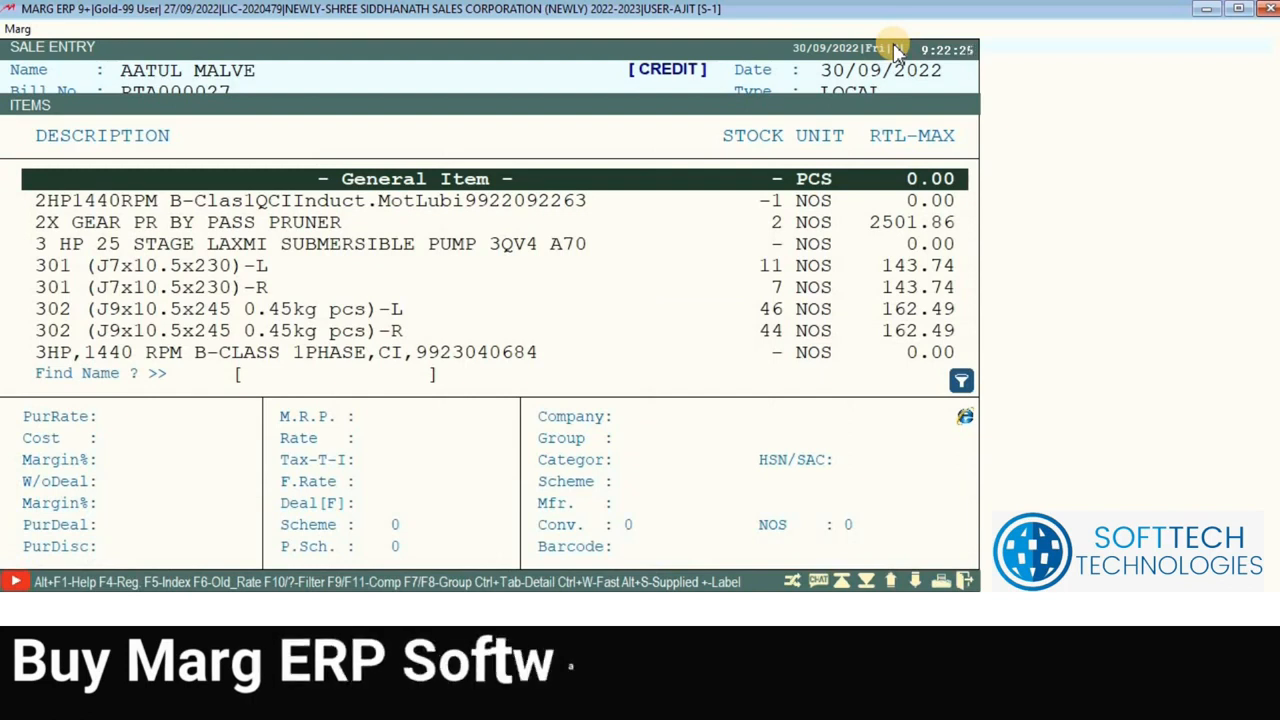
type("PI")
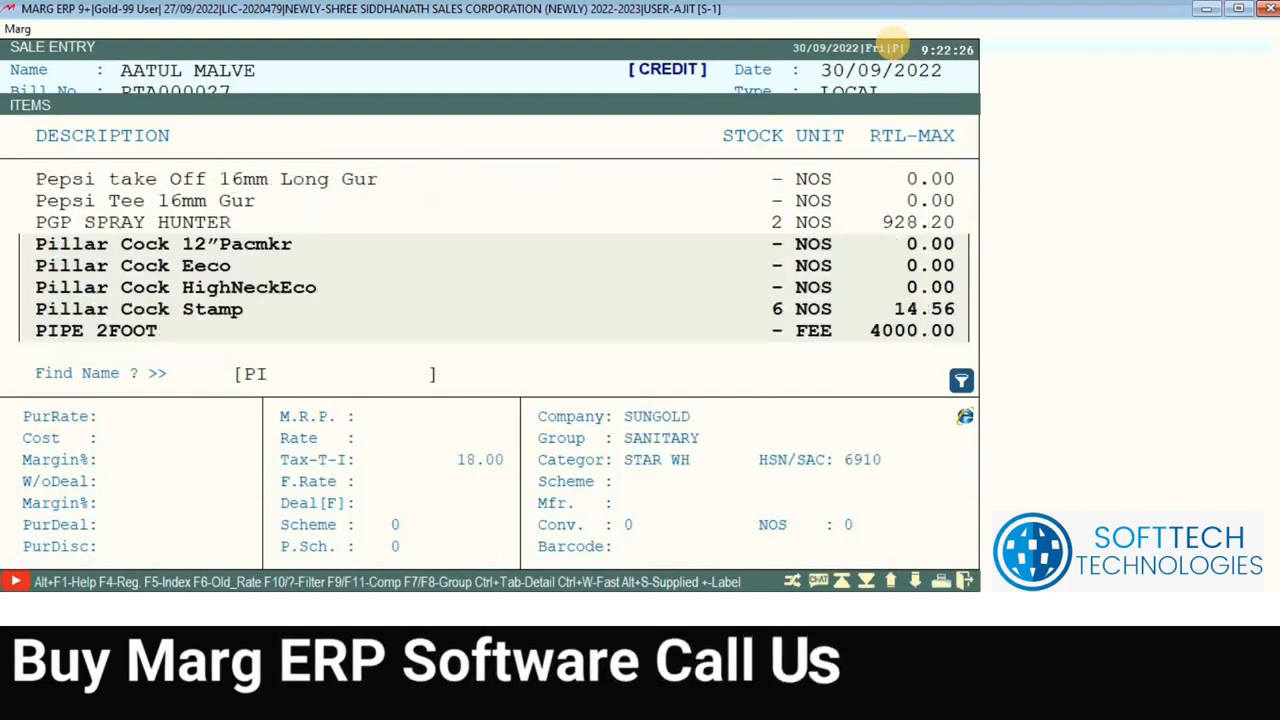
type("PE")
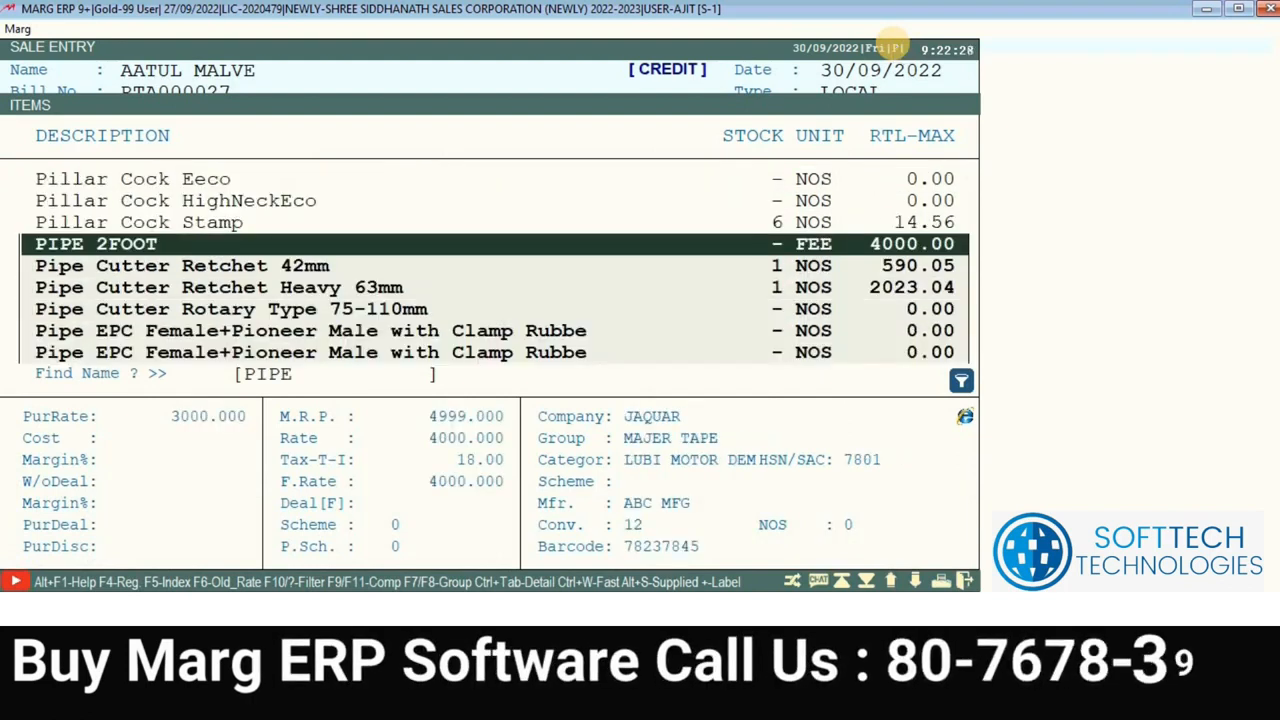
key("Return")
key("Return")
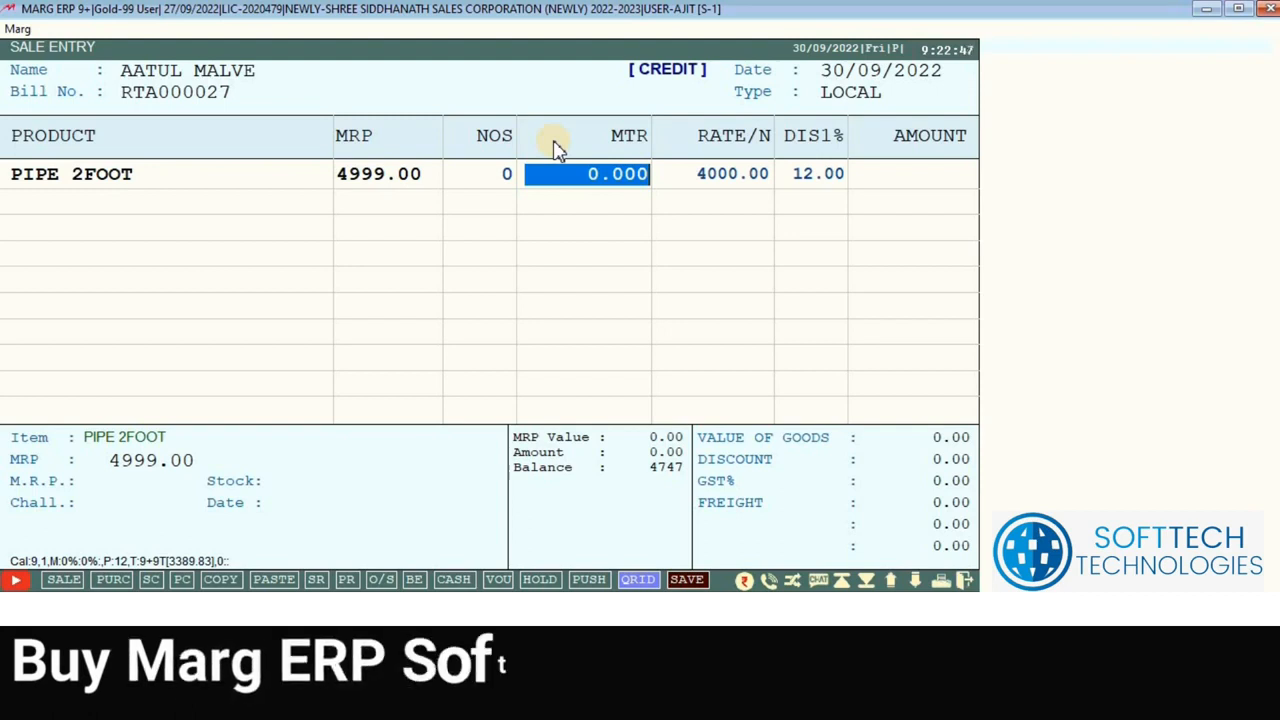
type("5")
key("Return")
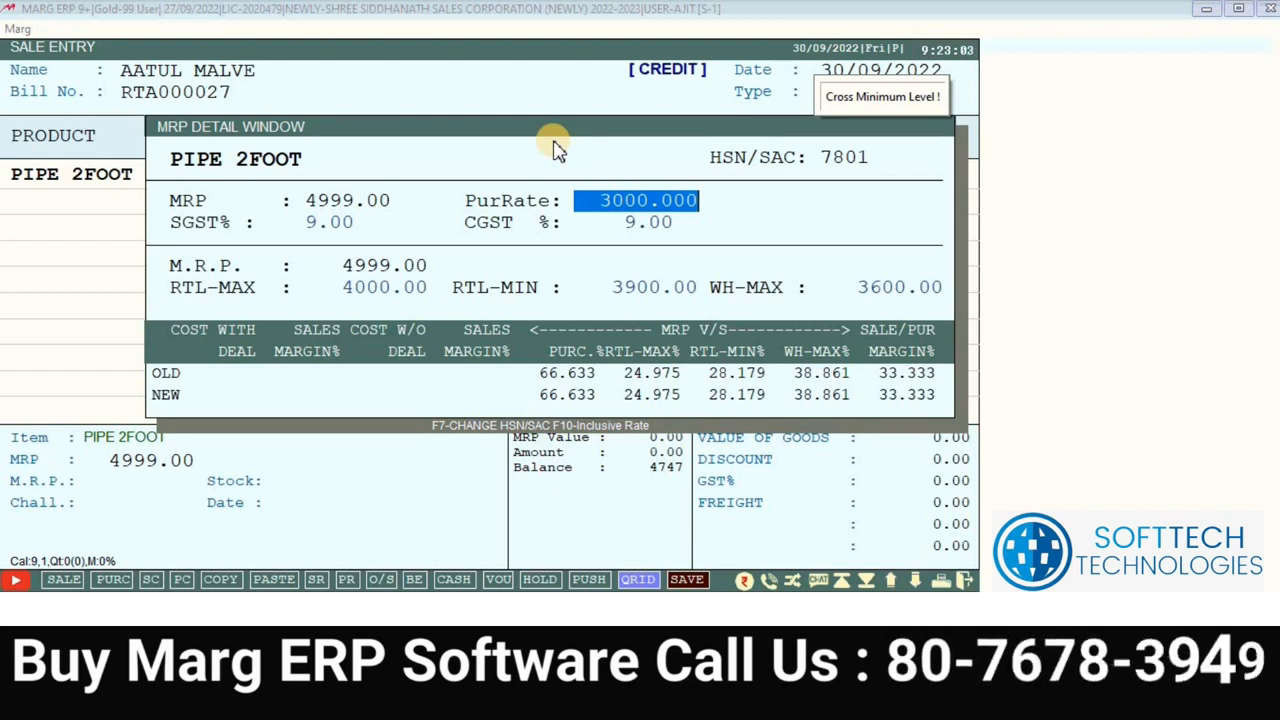
Step: Accept the MRP details (purchase rate 3000, RTL-MAX 4000, RTL-MIN 3900) to finish the line
key("Return")
key("Return")
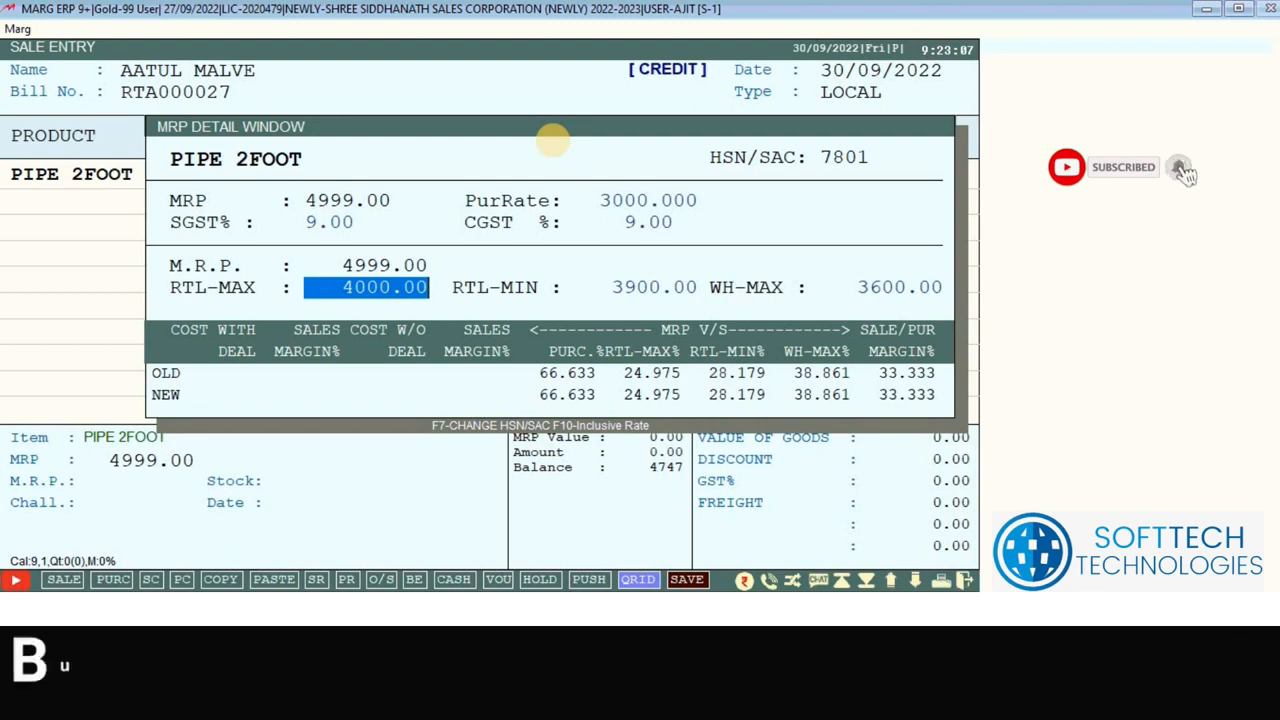
key("Return")
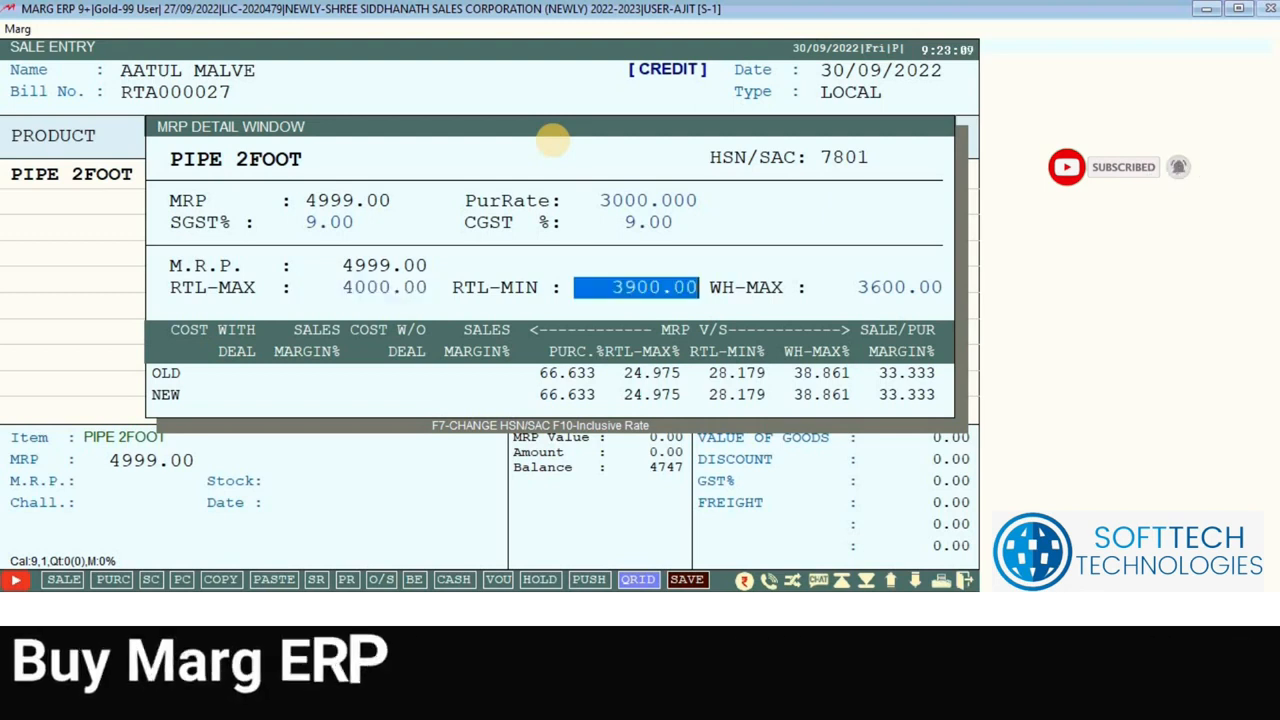
key("Return")
key("Return")
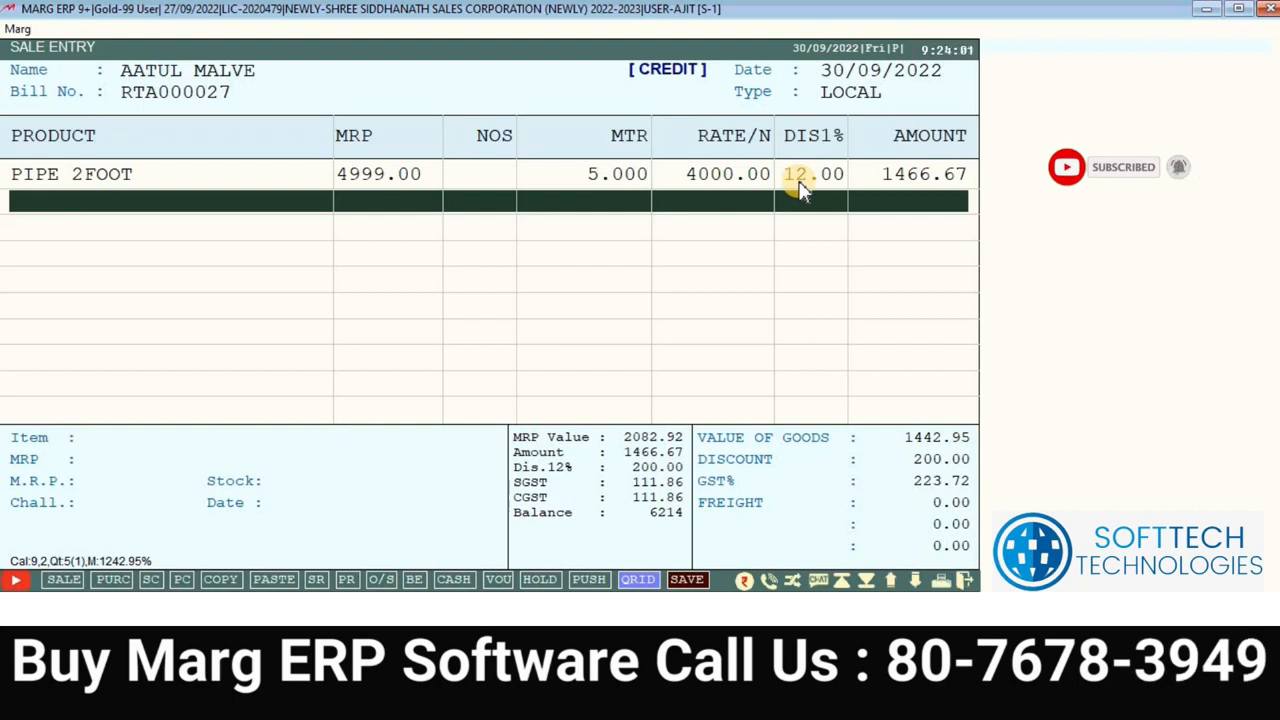
Step: Apply a bill discount of 200 and dismiss the save options without saving
key("Return")
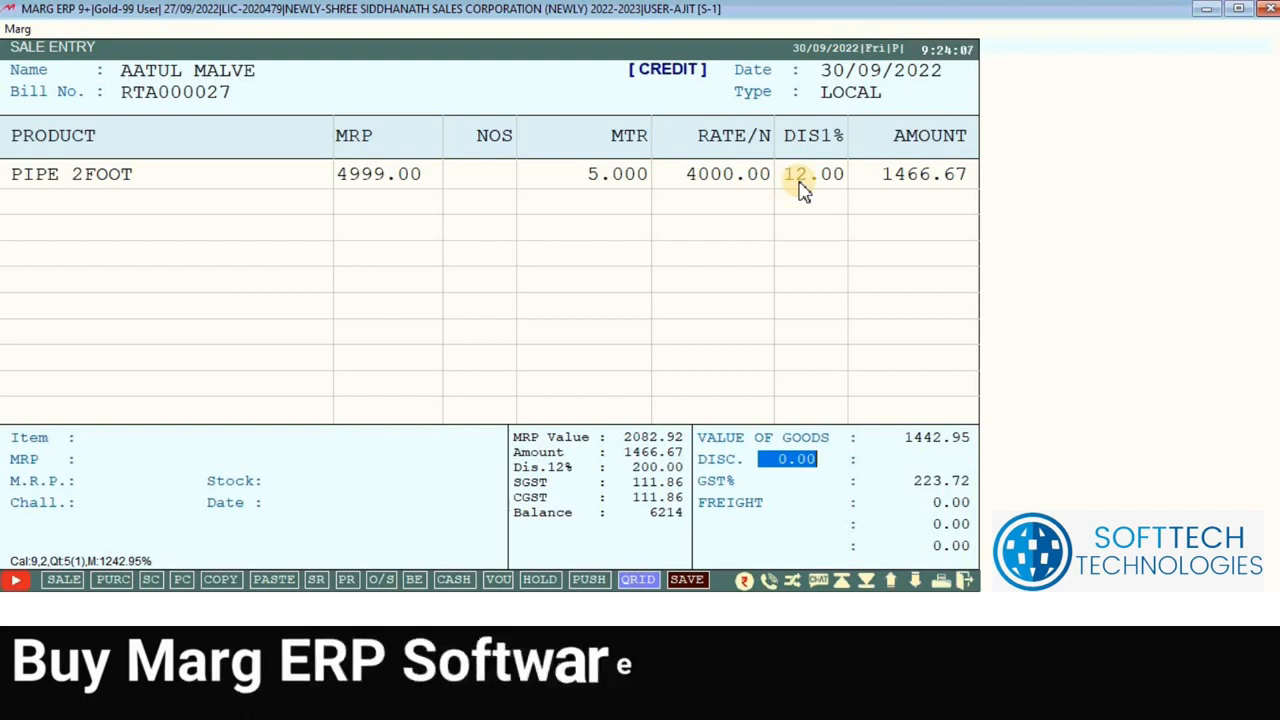
type("200")
key("Return")
key("Return")
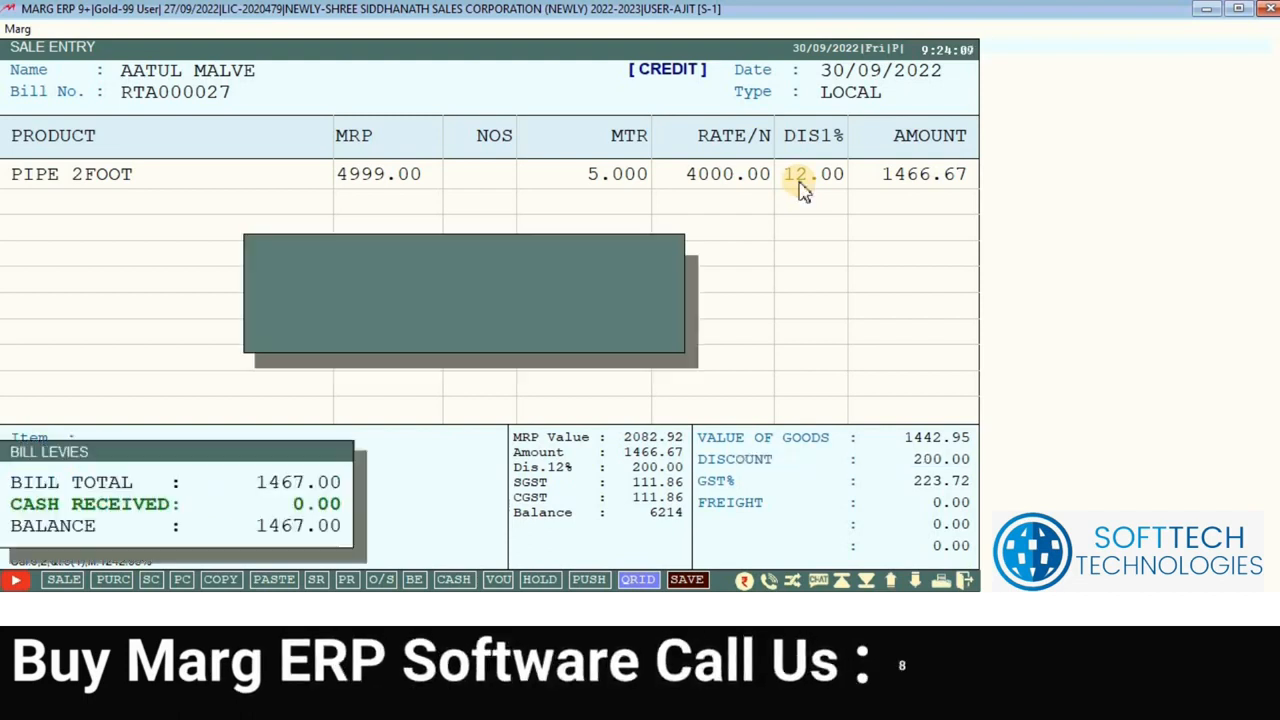
key("Right")
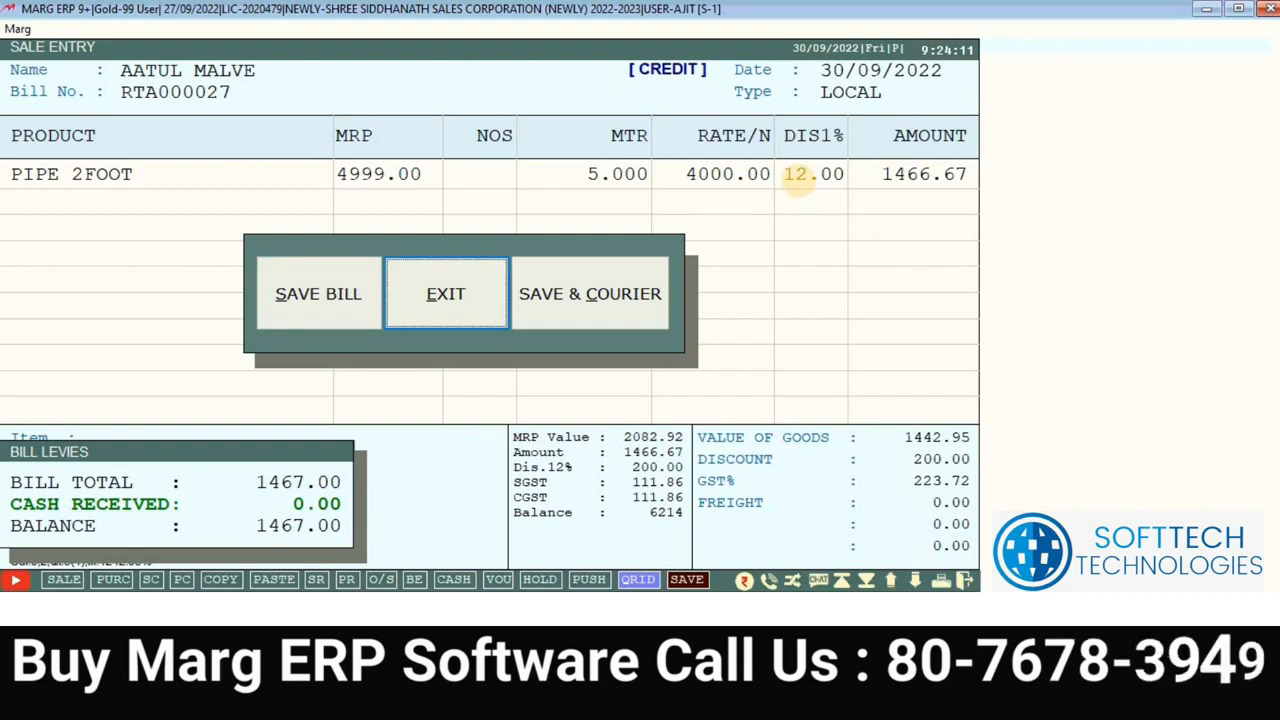
key("Return")
Step: Return to the PIPE 2FOOT line and bring up its item list
left_click(797, 178)
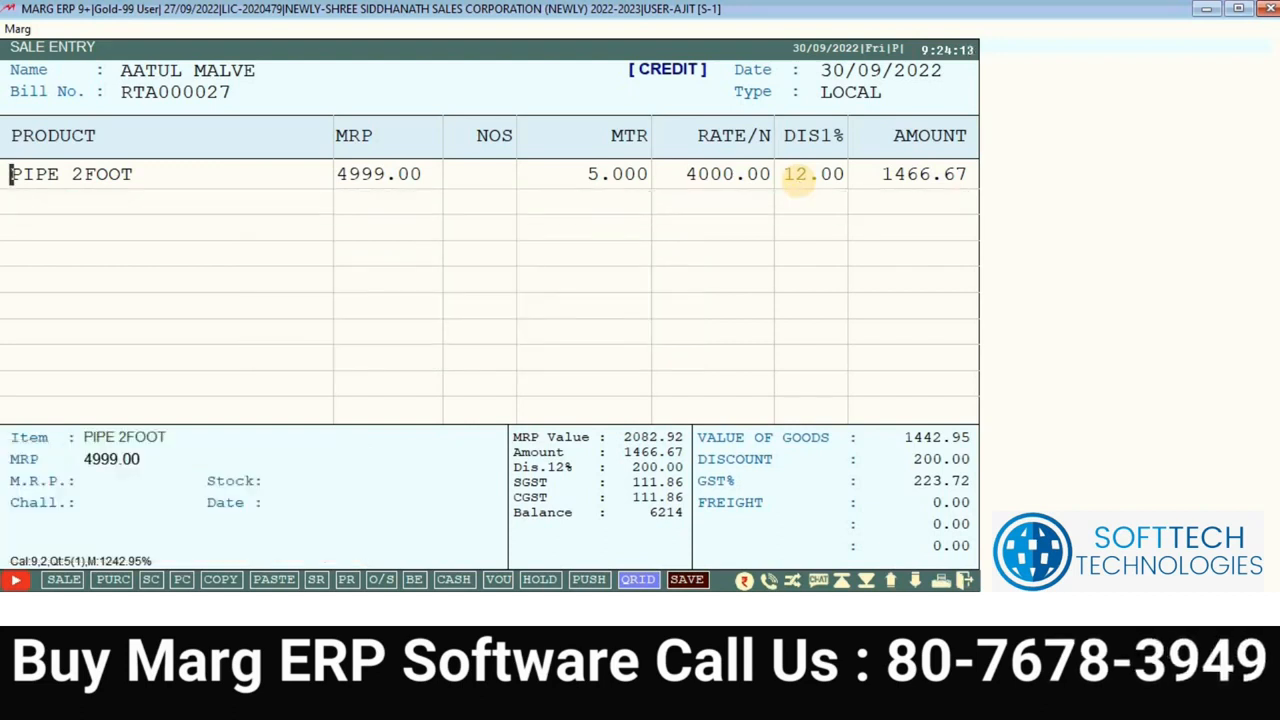
key("Return")
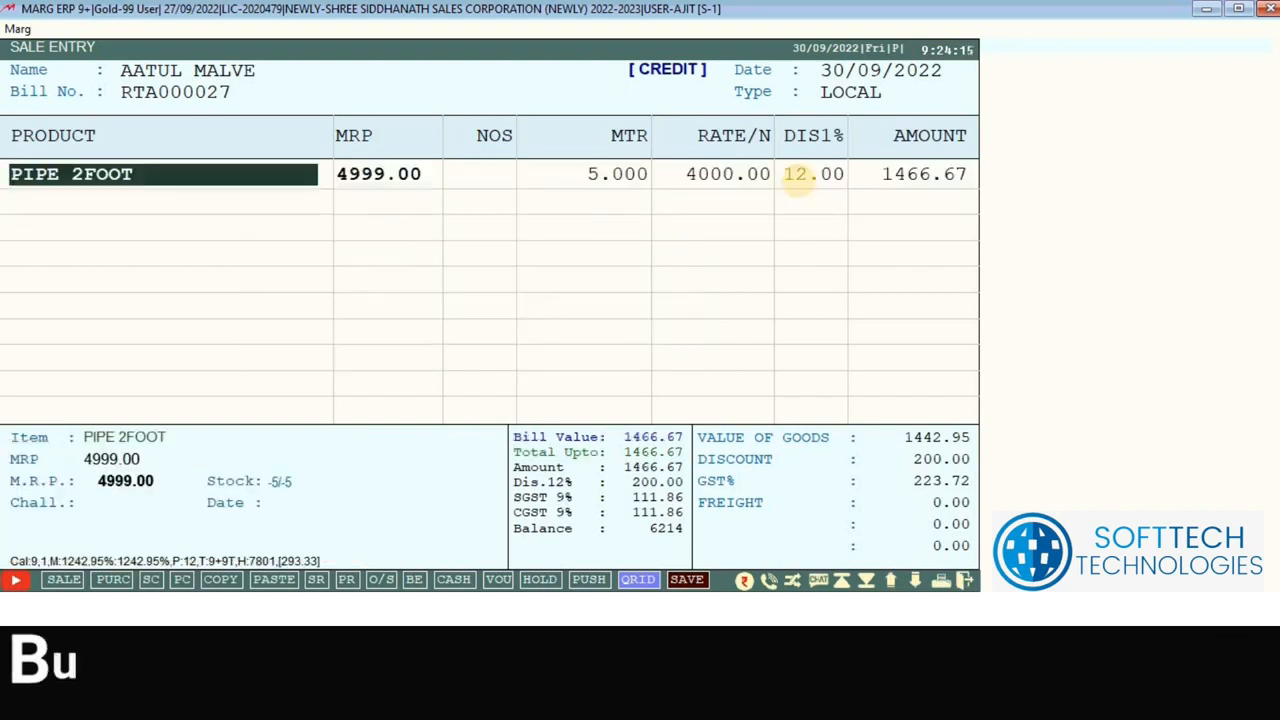
key("Return")
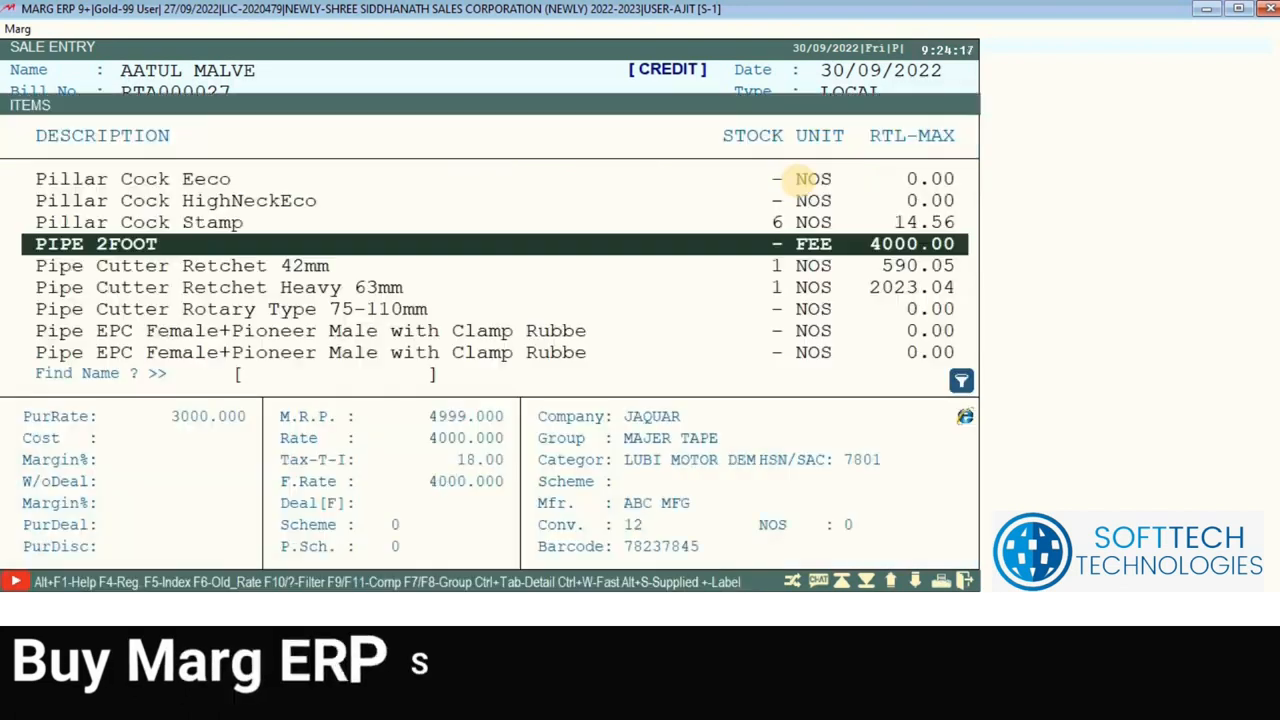
Step: Review PIPE 2FOOT's product record (item discount 12.00, special discount 0.00) and save it
key("ctrl+Return")
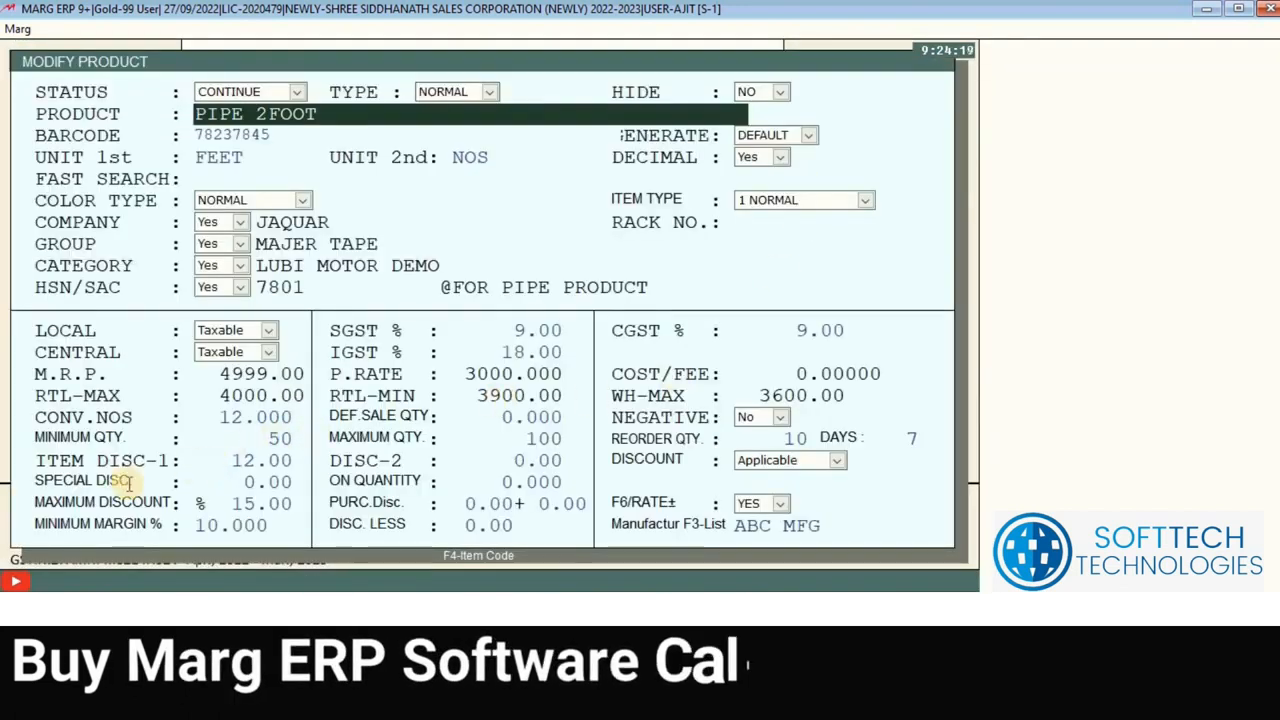
left_click(228, 462)
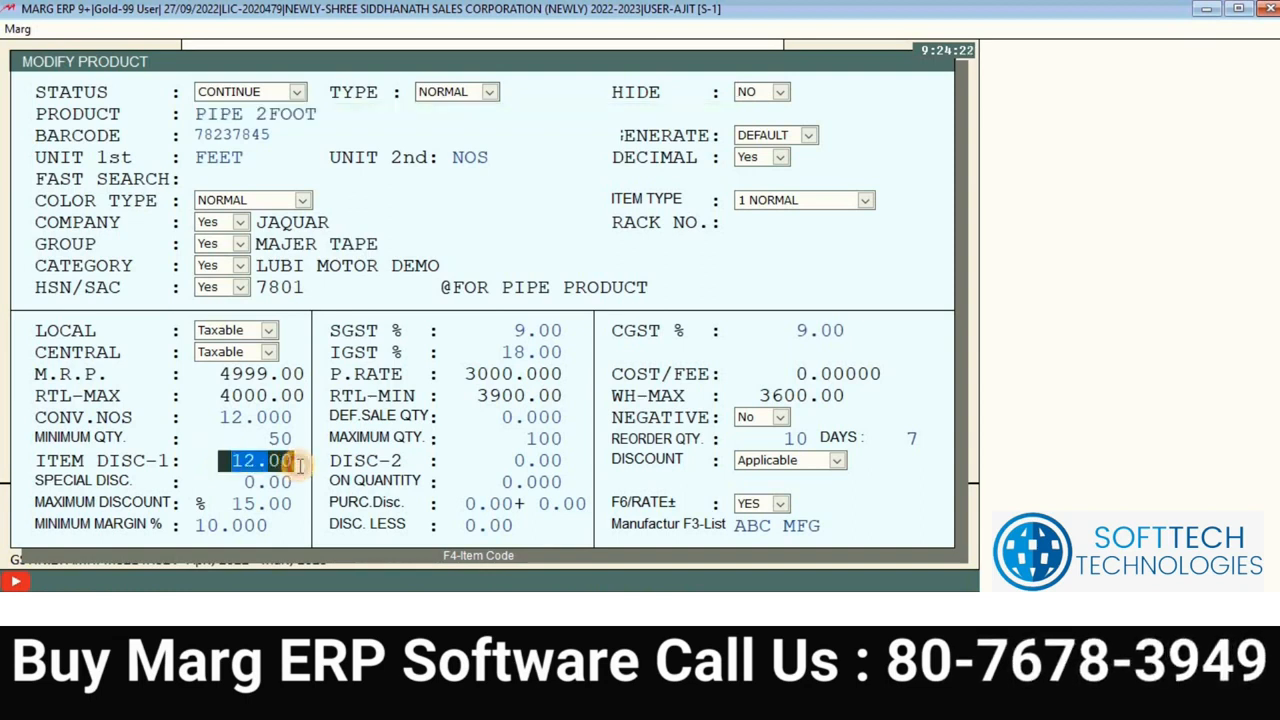
left_click(240, 483)
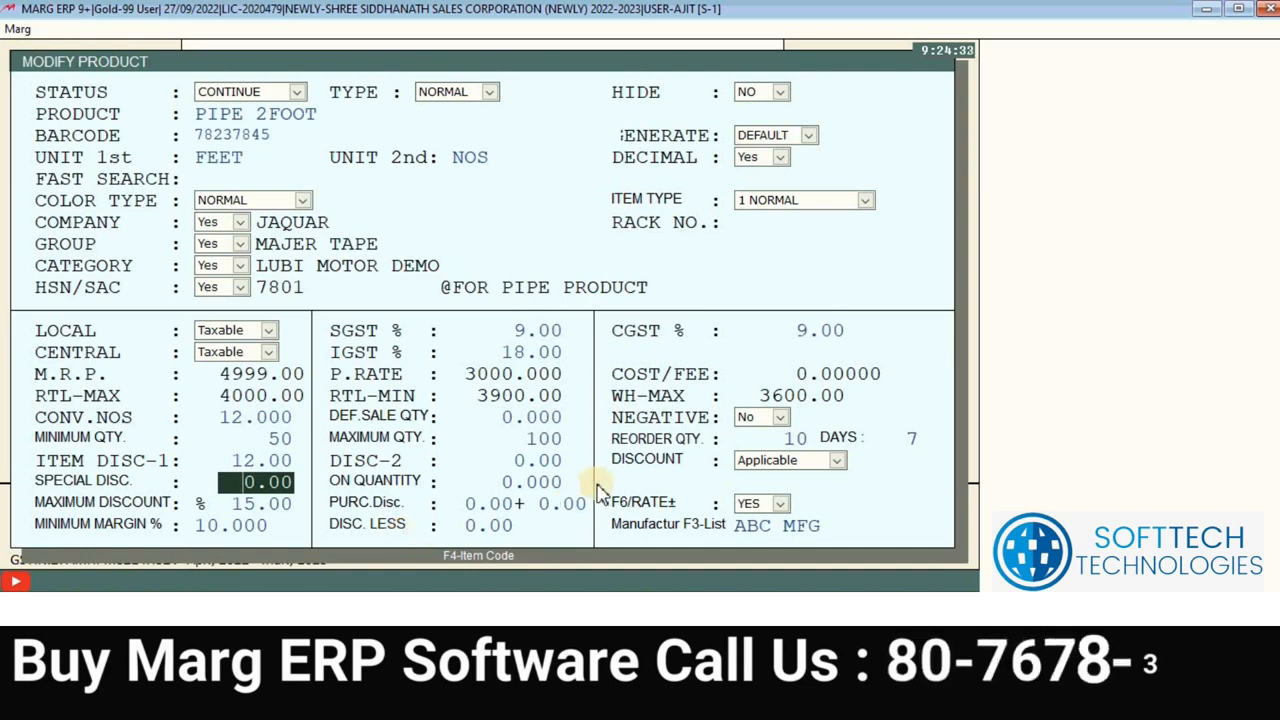
key("Escape")
left_click(463, 314)
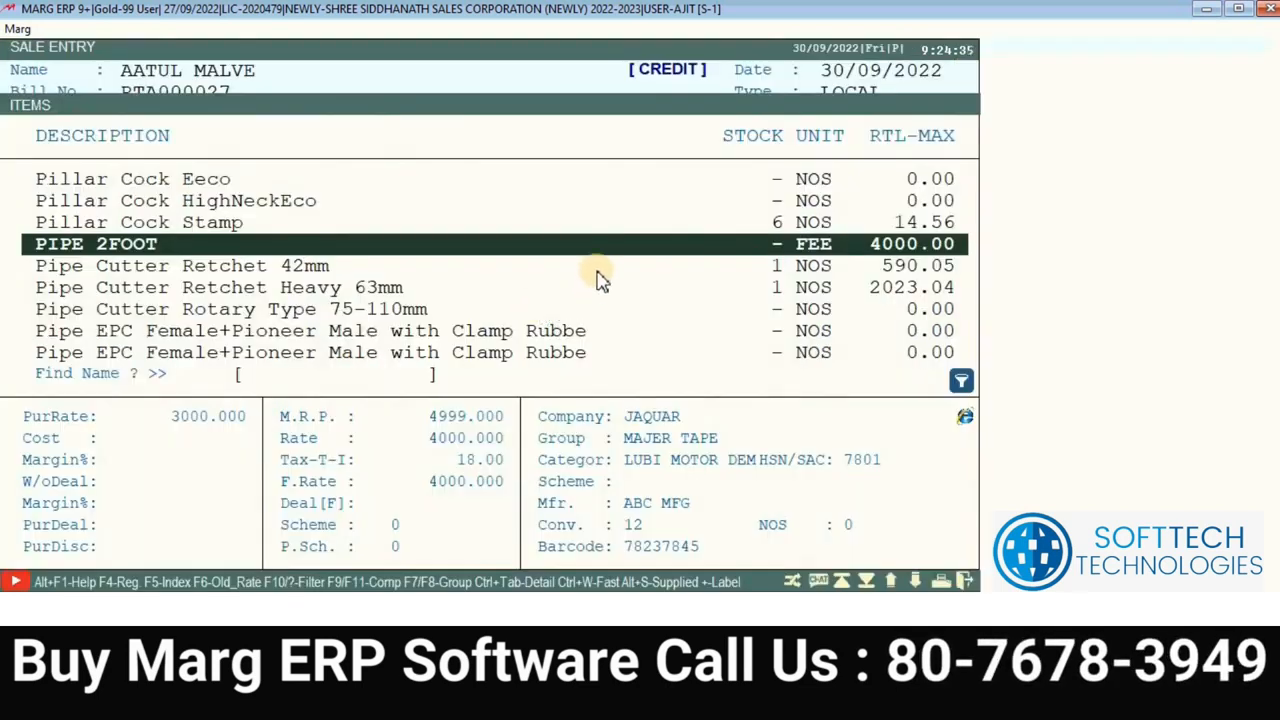
Step: Reselect PIPE 2FOOT with the 4999.00 MRP batch at 5.000 MTR, rate 4000.00, 12% discount
left_click(400, 224)
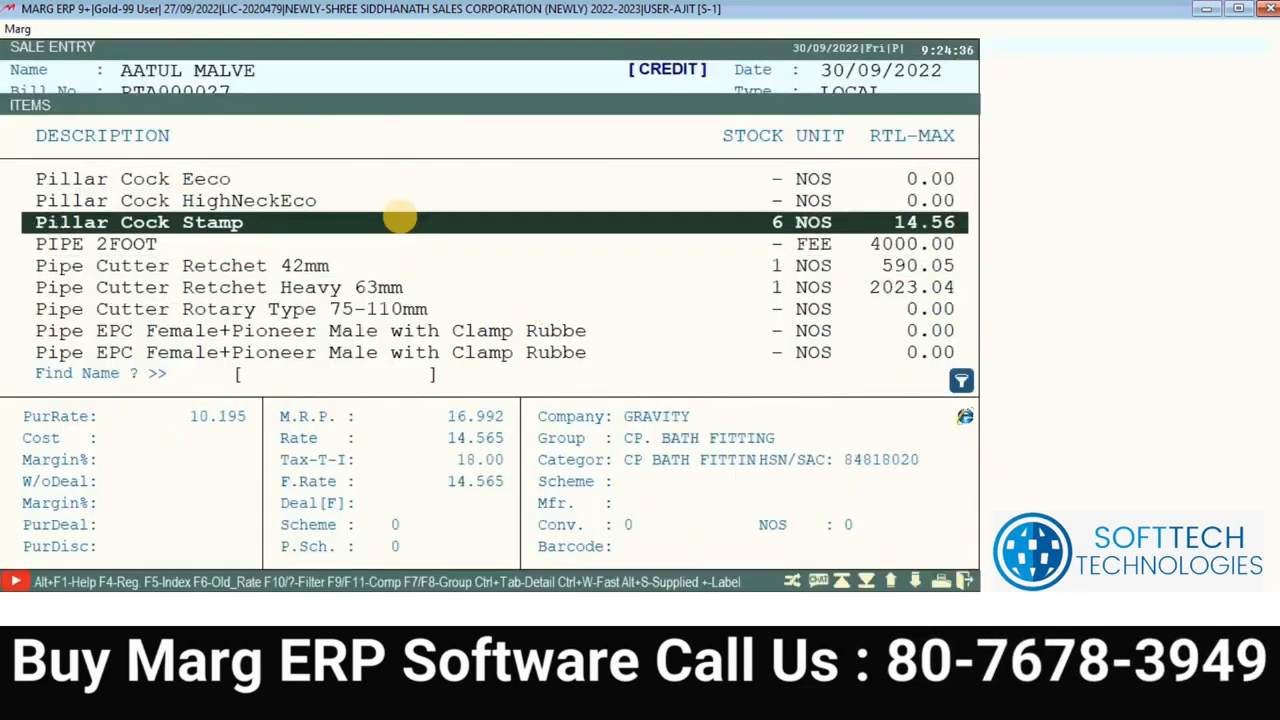
key("Up")
key("Down")
key("Down")
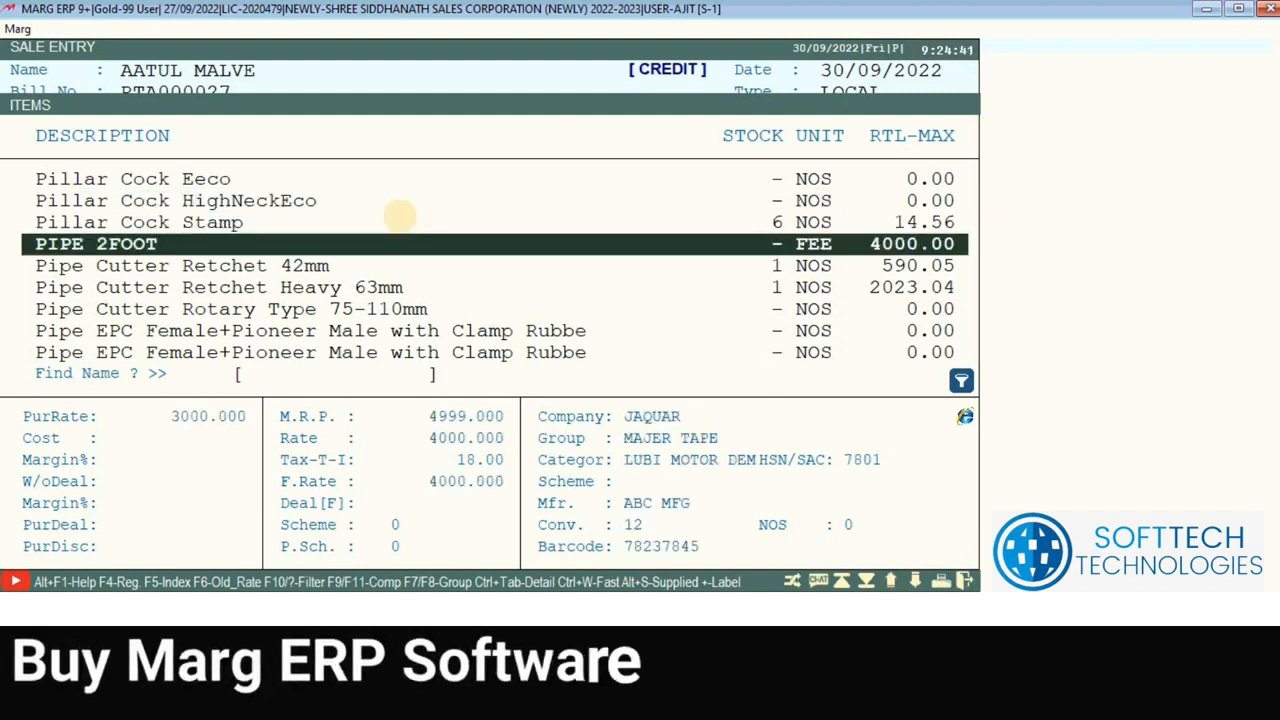
key("Return")
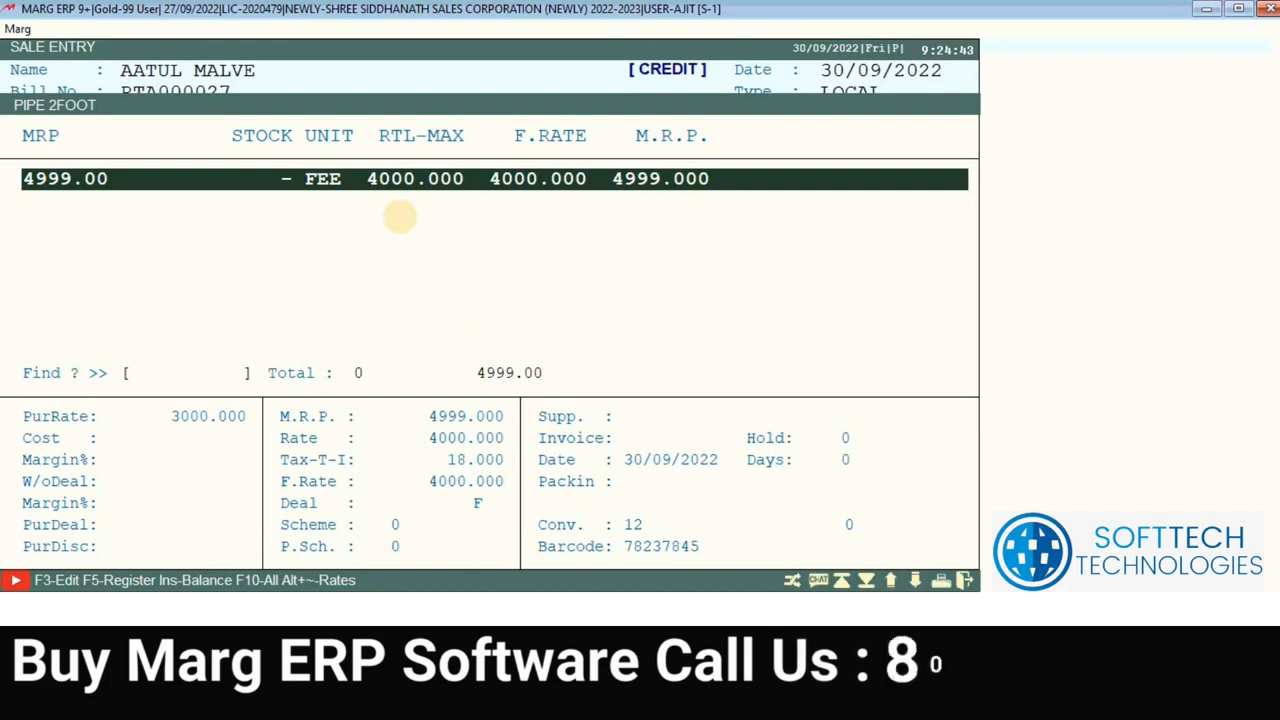
key("Return")
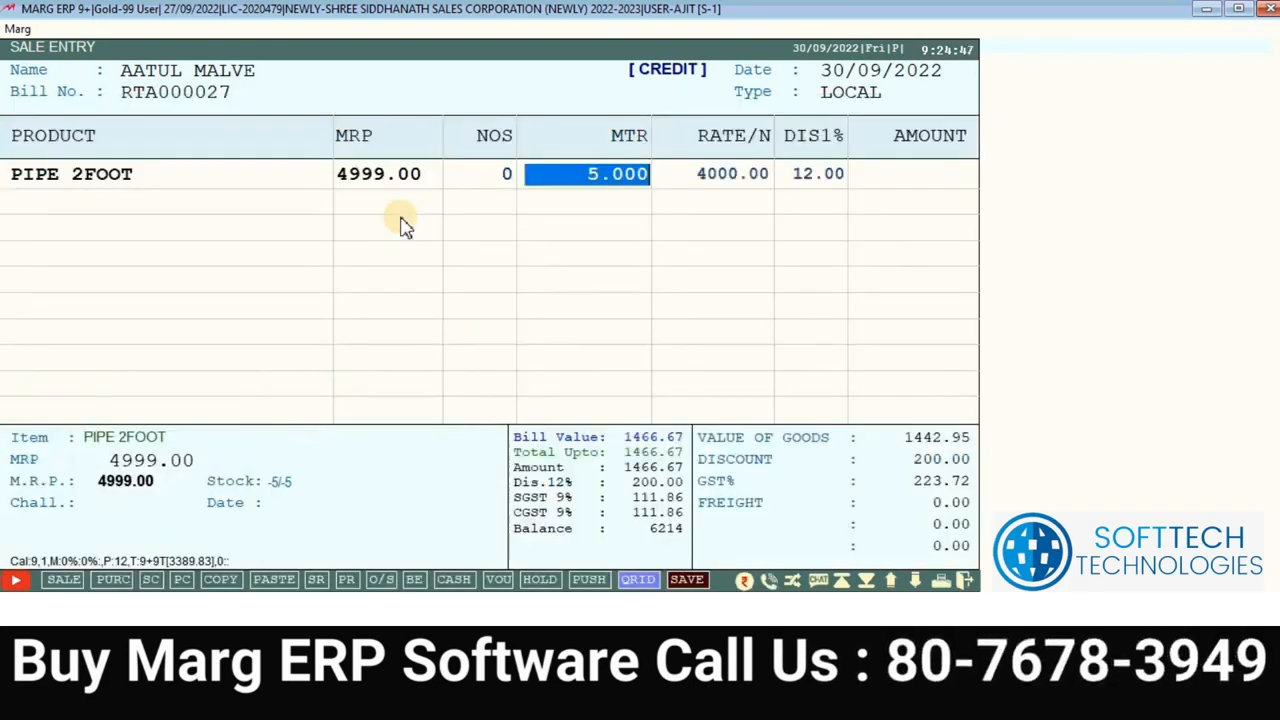
key("Return")
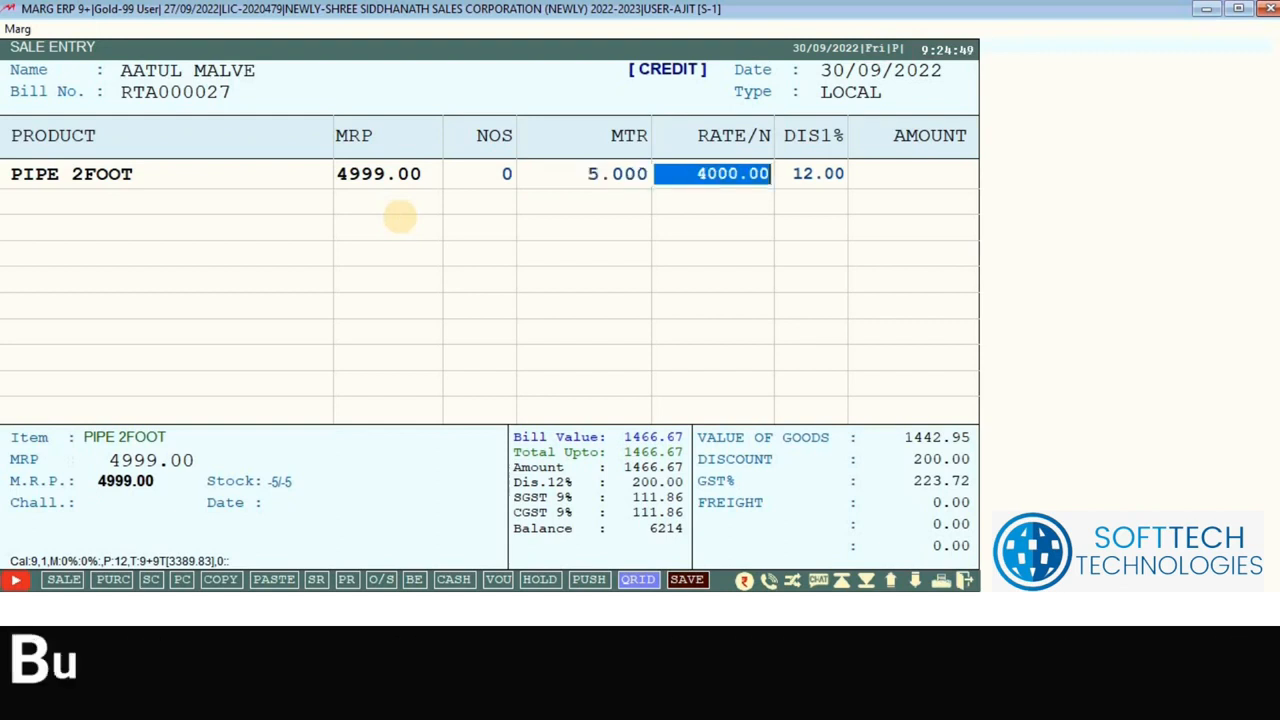
key("Return")
key("Return")
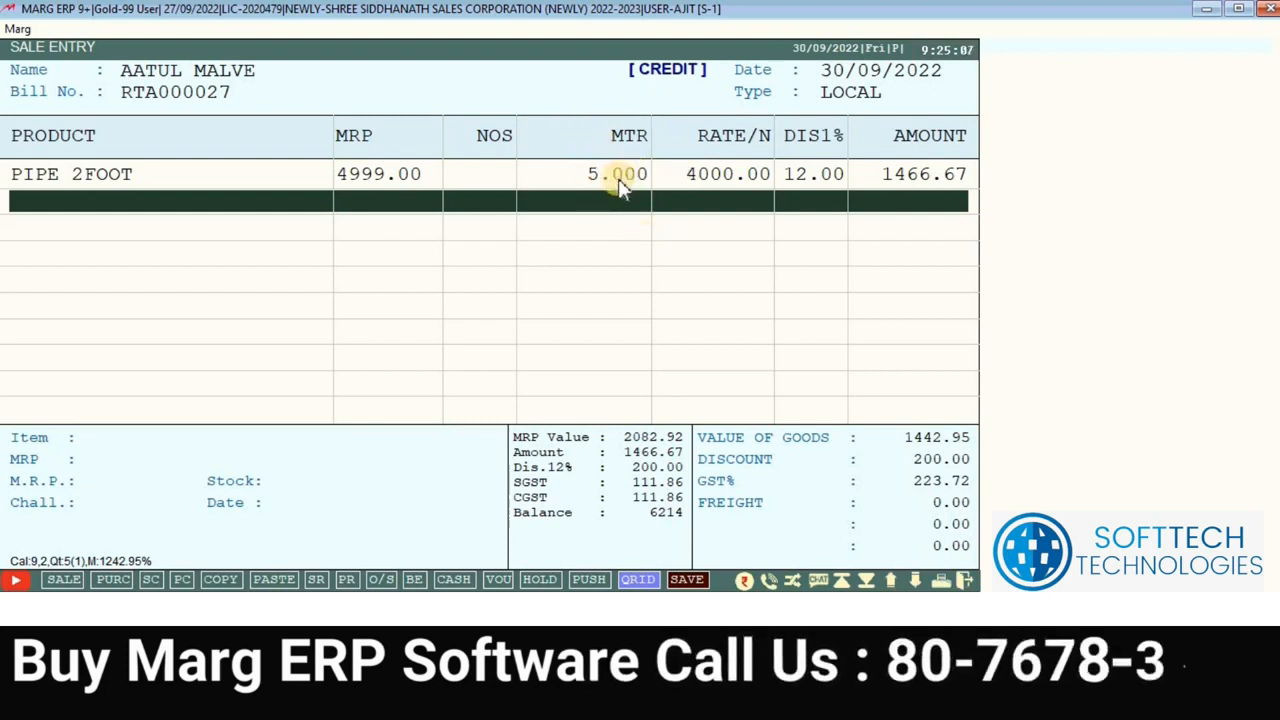
Step: Accept the AnyDesk remote access request and advance through the bill footer to the save prompt
left_click(569, 512)
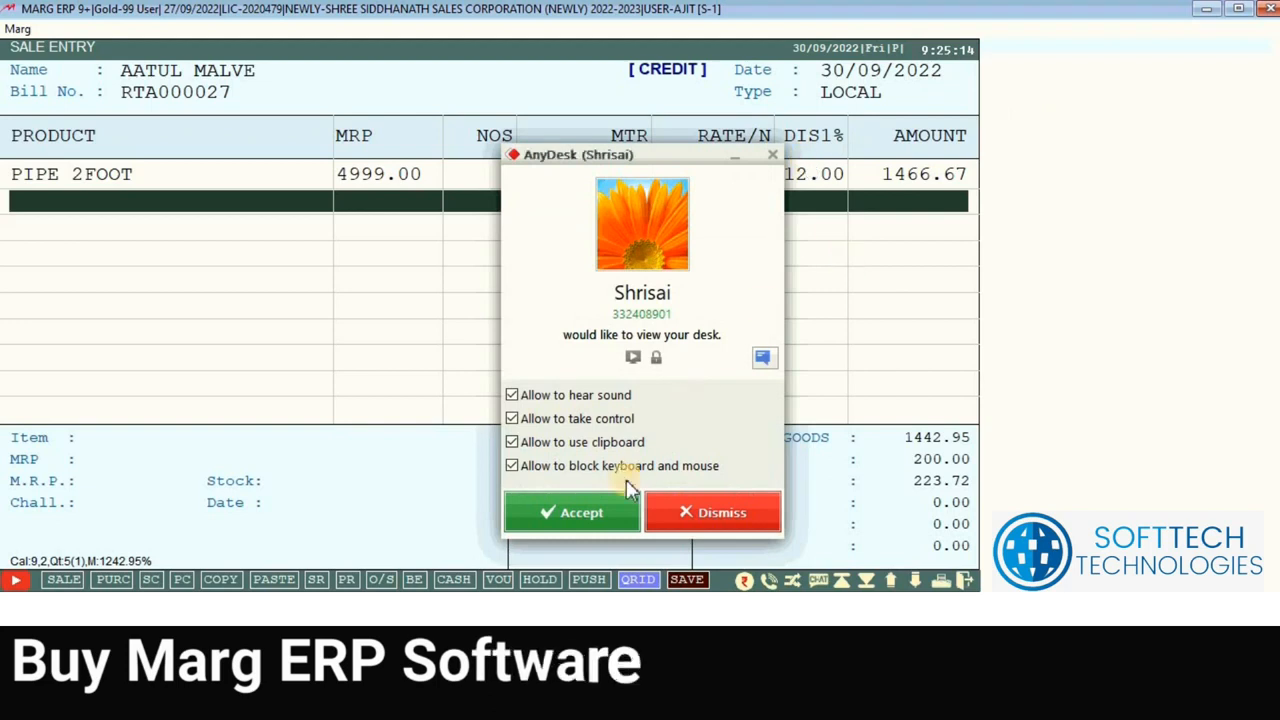
left_click(588, 518)
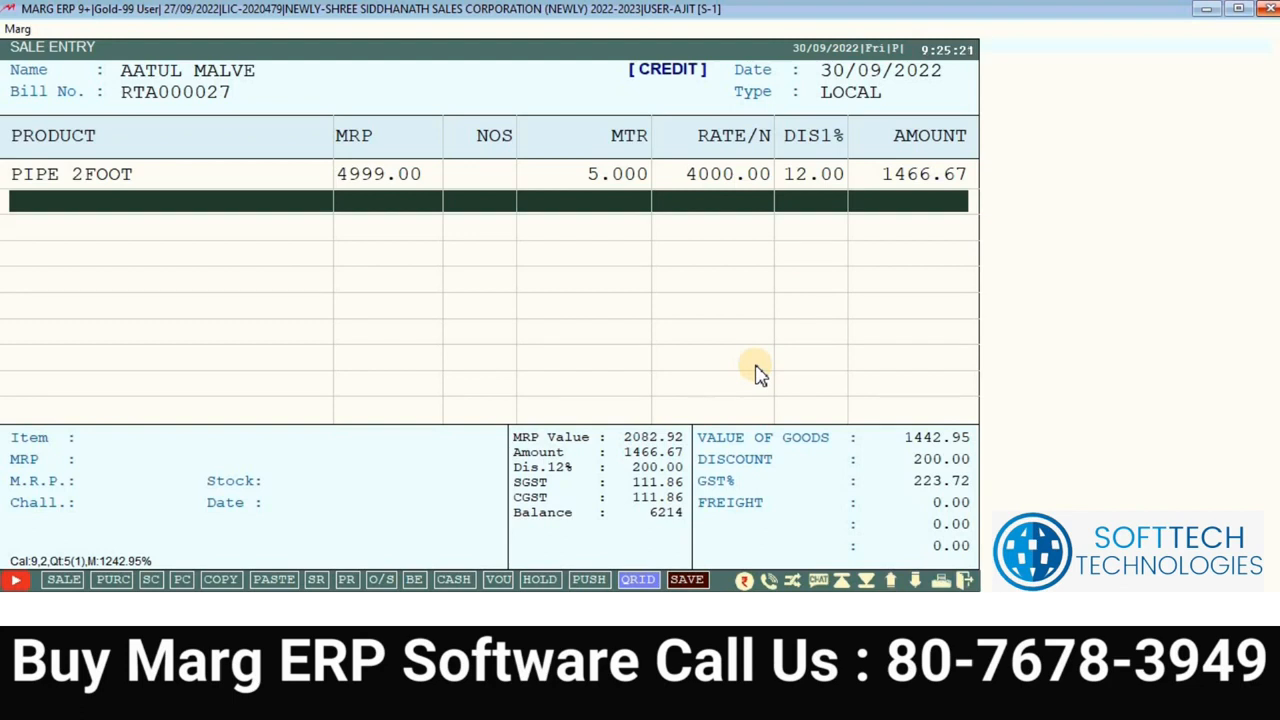
key("Return")
key("Return")
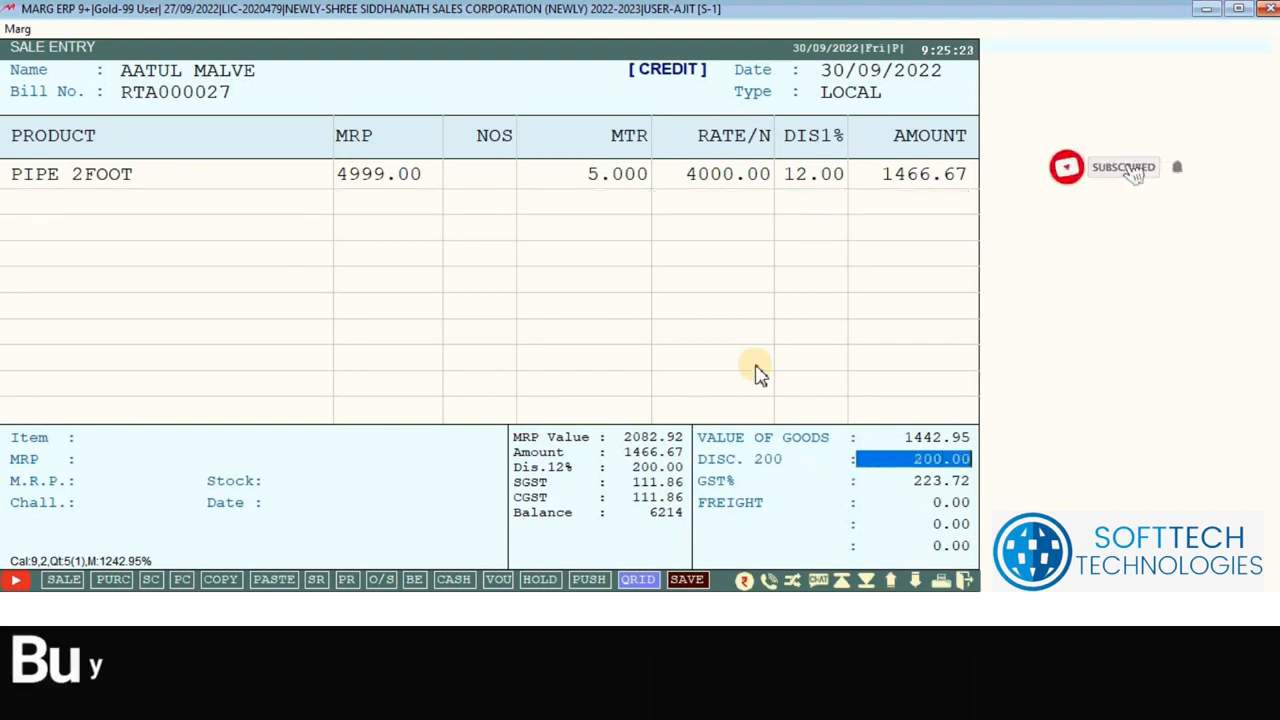
key("Return")
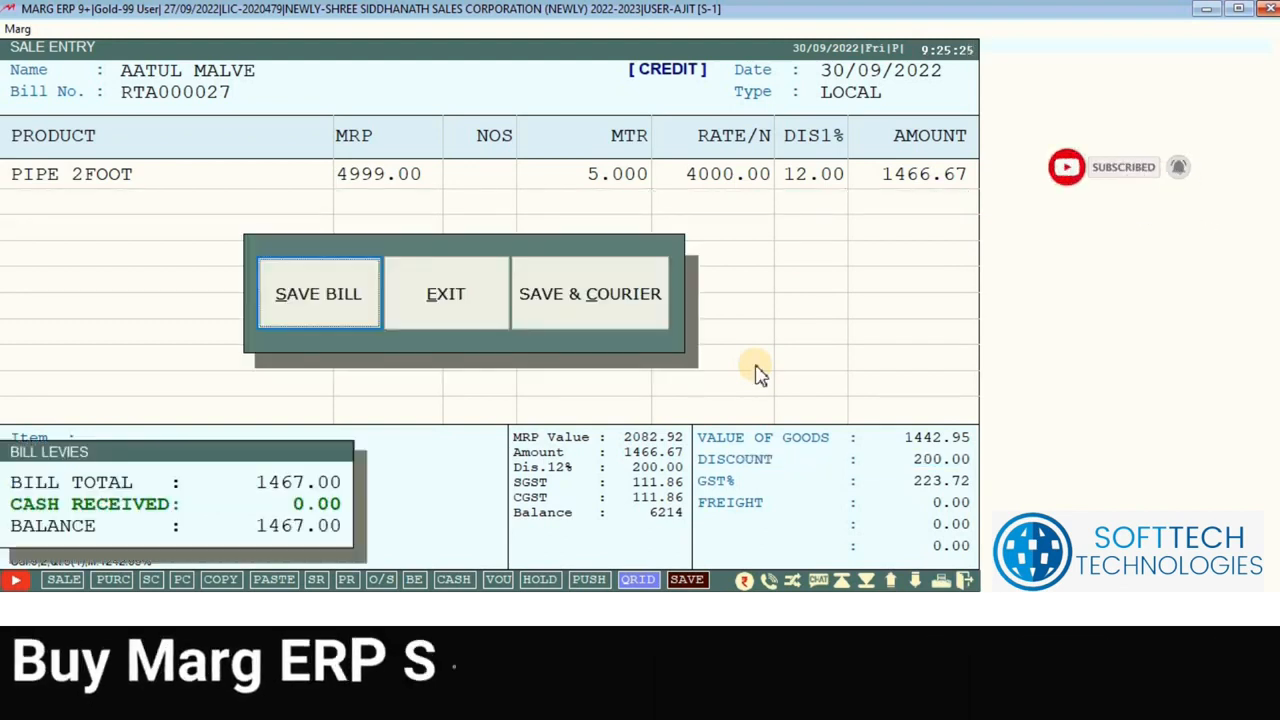
Step: Exit the bill without saving and return to the main dashboard
key("Right")
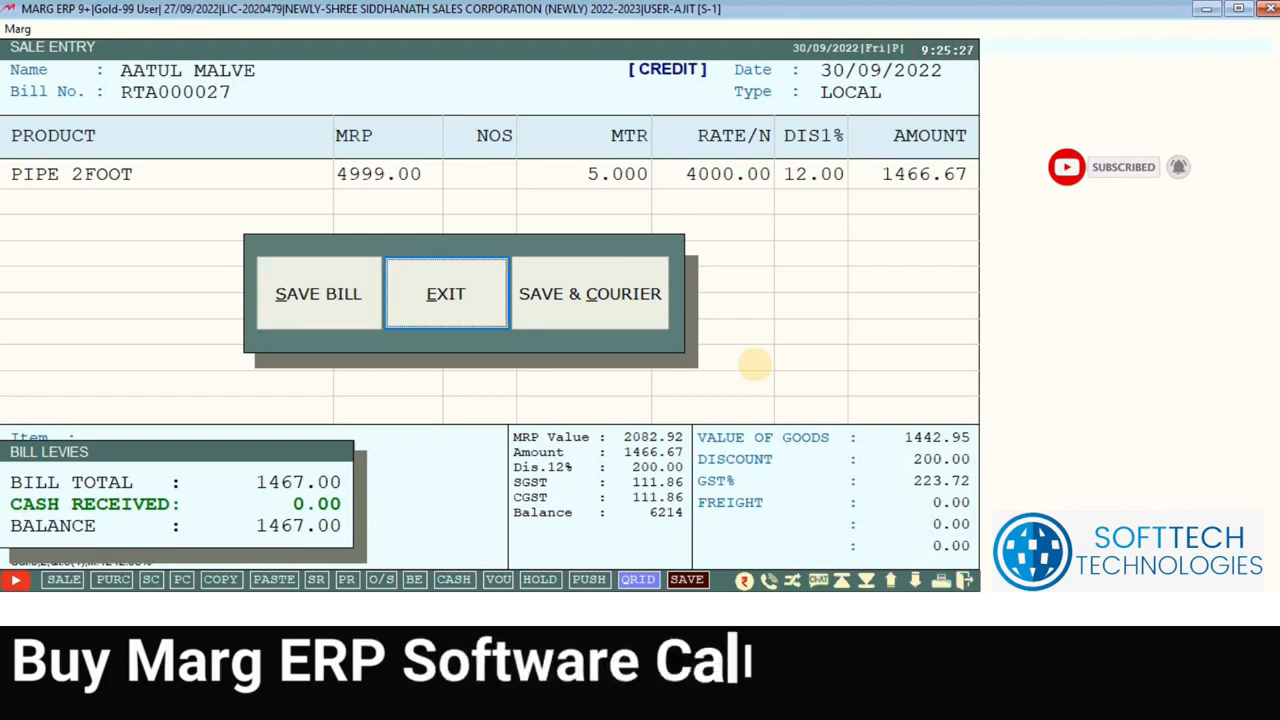
key("Return")
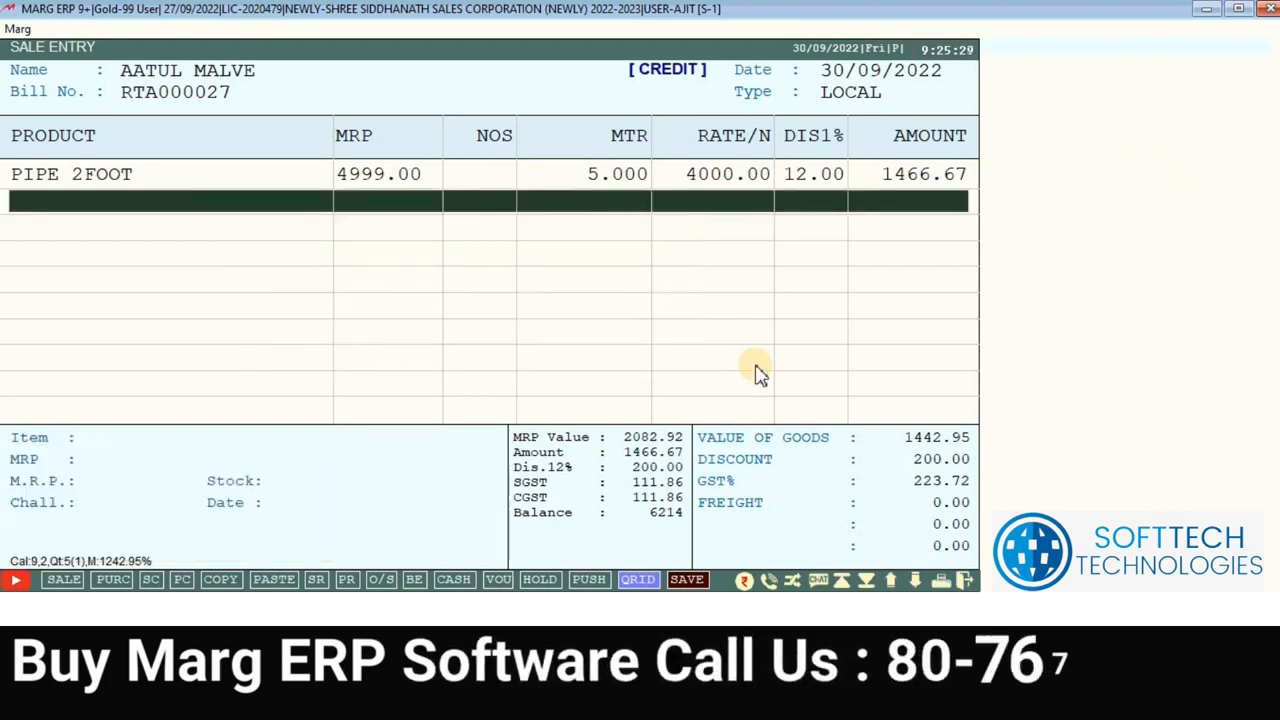
key("Escape")
key("Return")
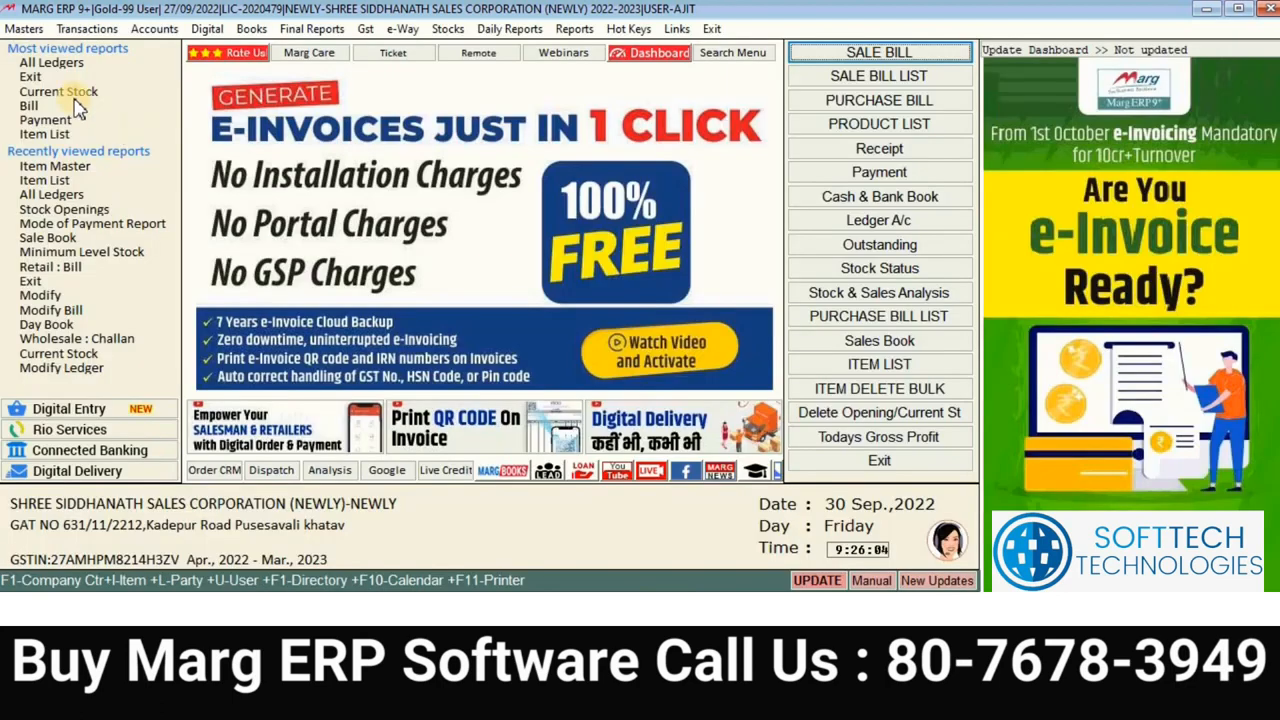
left_click(25, 29)
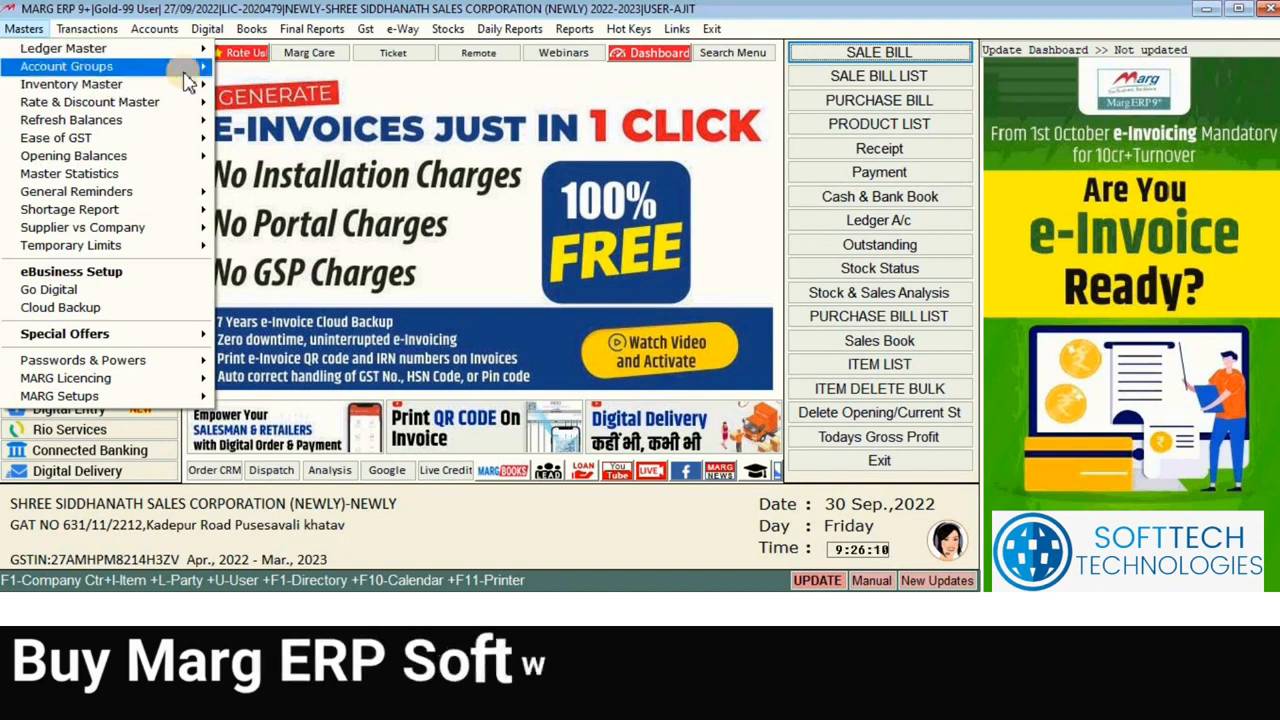
Step: Search the Control Room under Masters > MARG Setups for the GODOWN settings
mouse_move(193, 87)
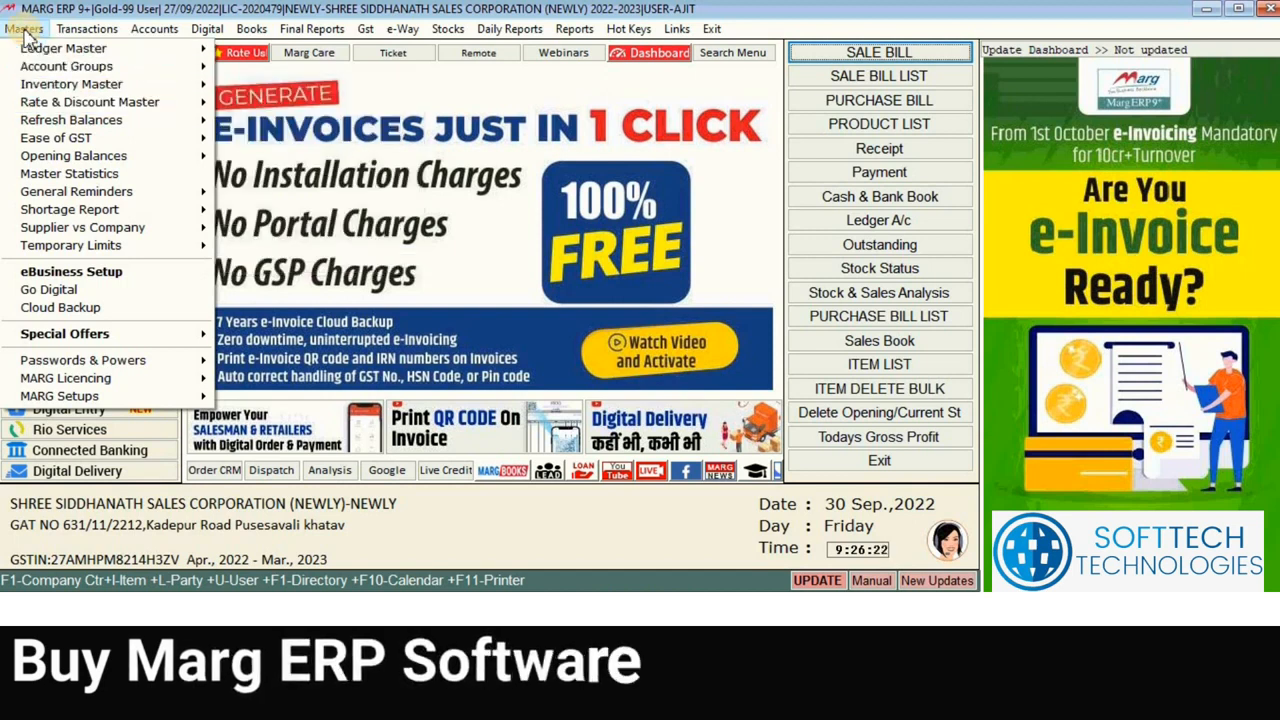
mouse_move(192, 398)
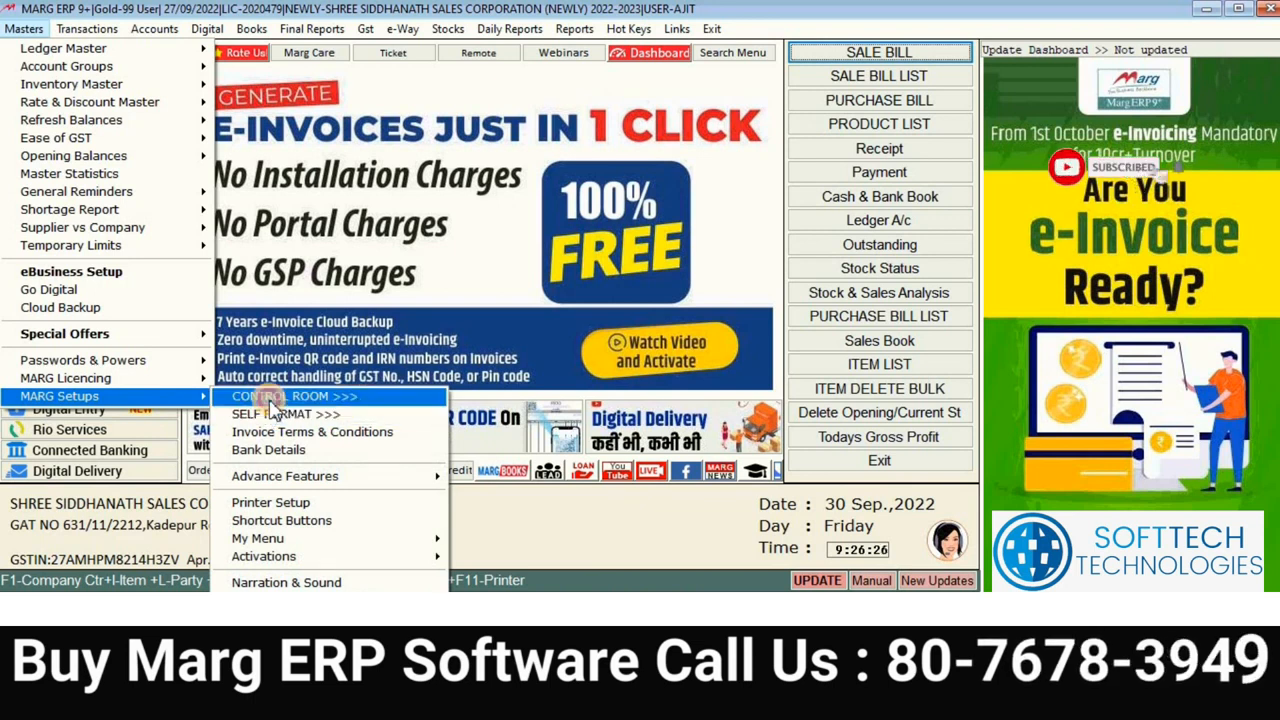
left_click(269, 399)
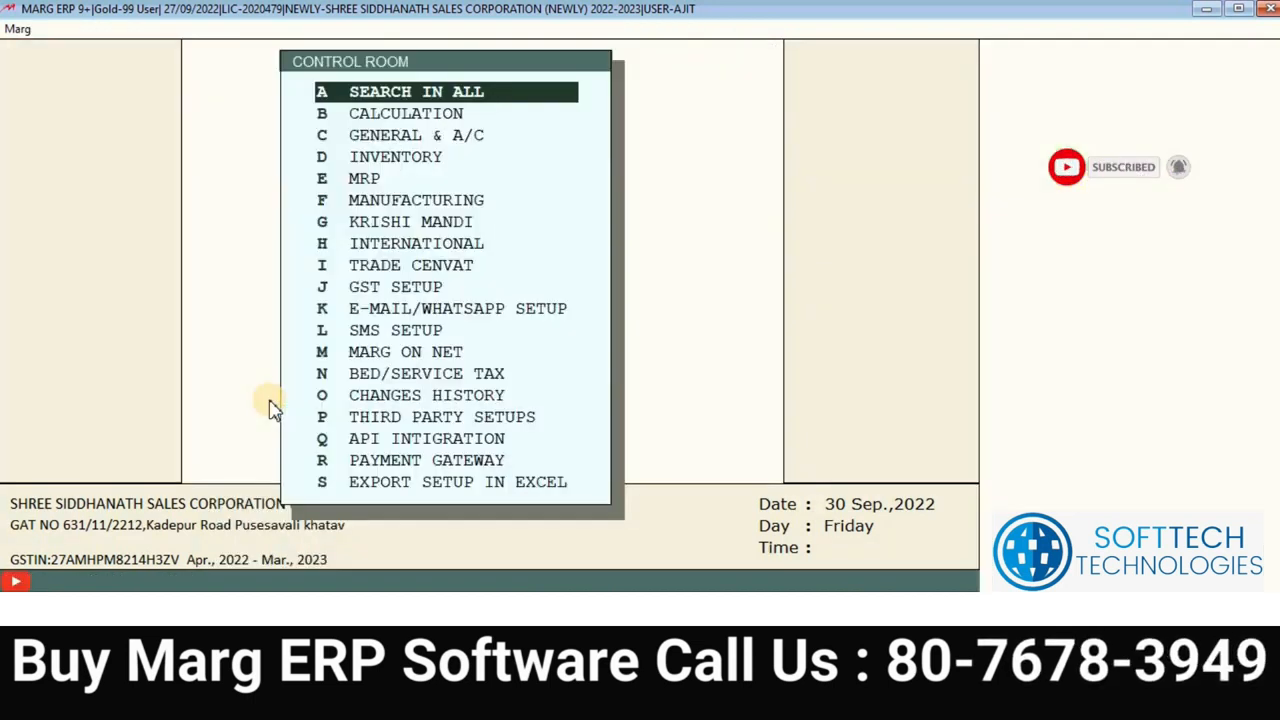
type("GODOWN")
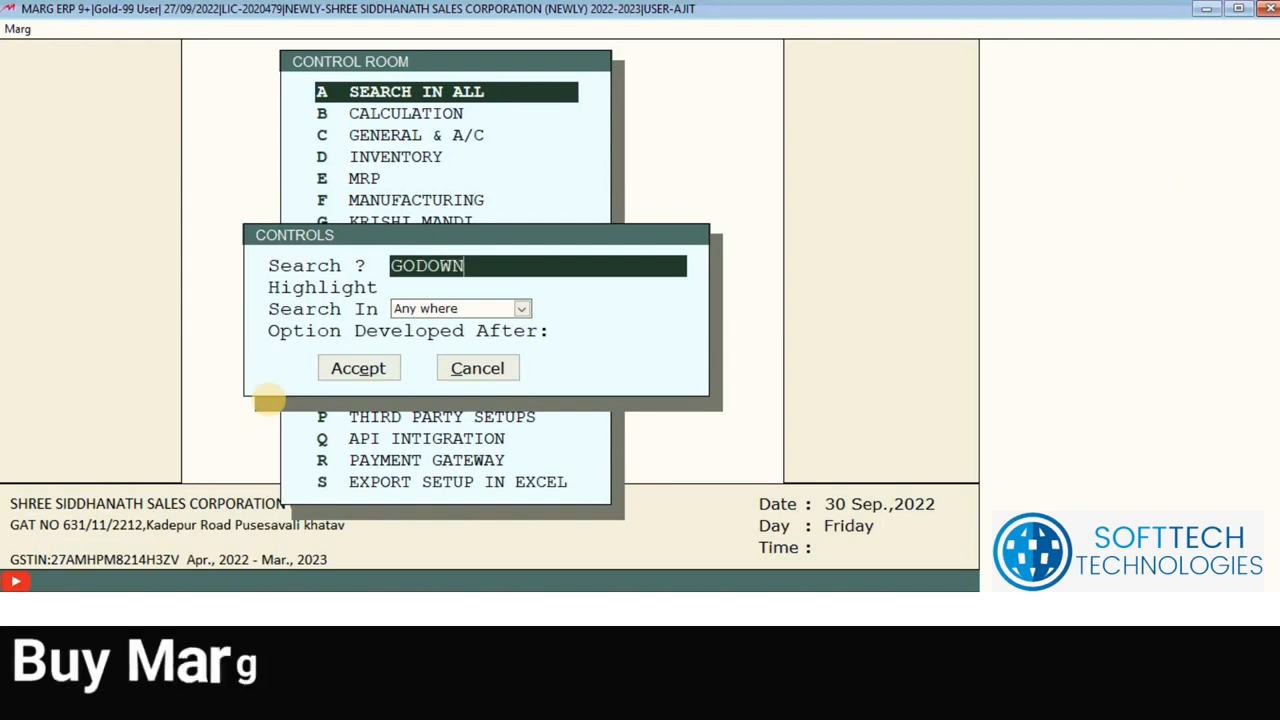
key("Return")
key("Return")
key("Return")
key("Return")
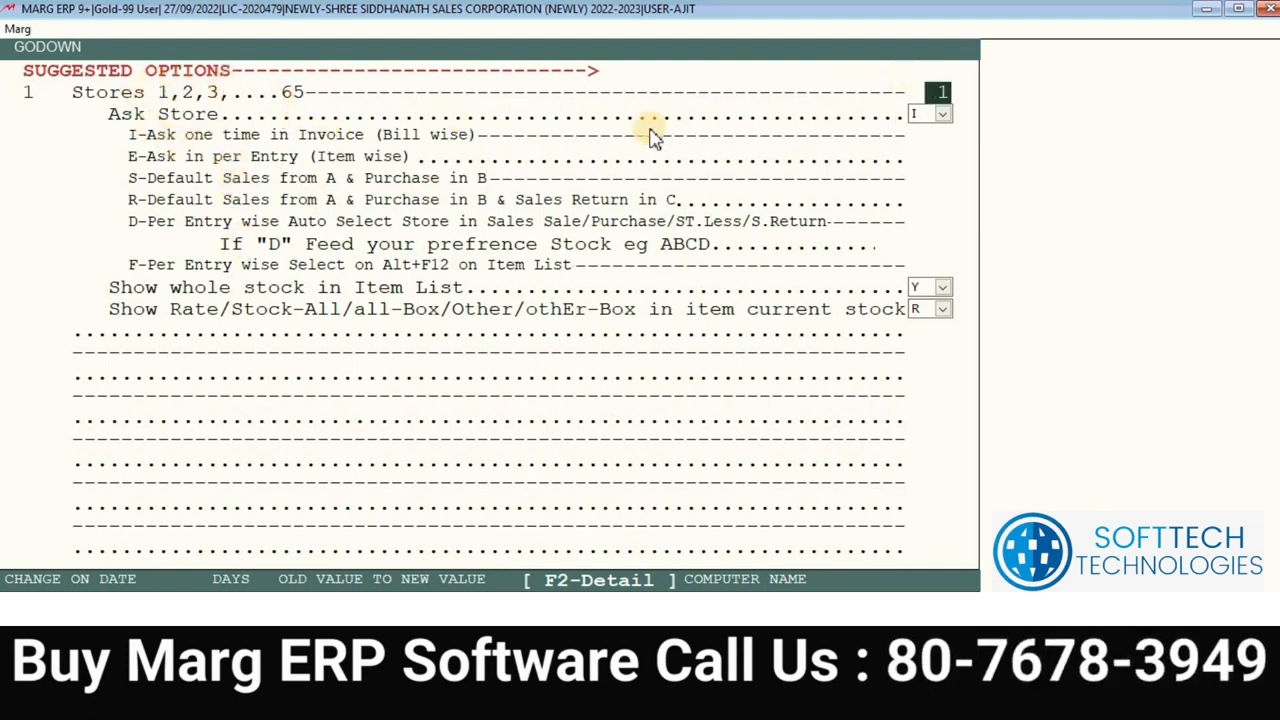
Step: Enter 4 in the GODOWN Stores field
type("4")
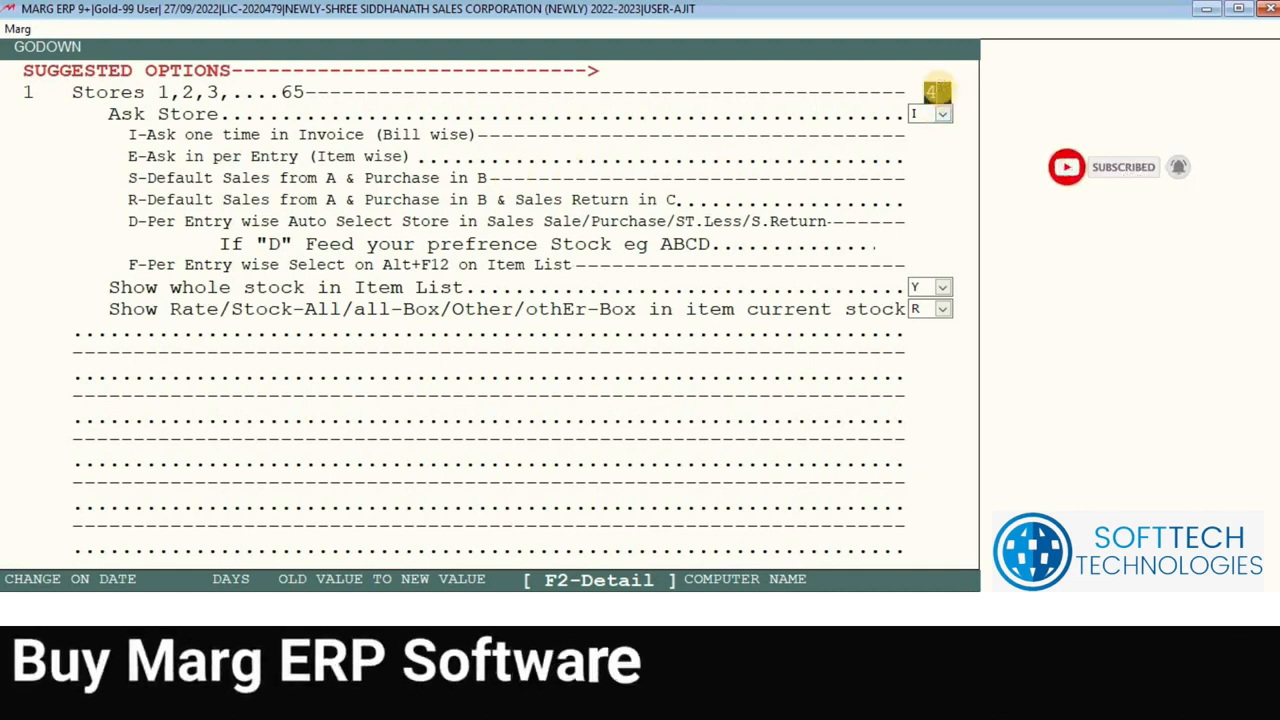
key("Return")
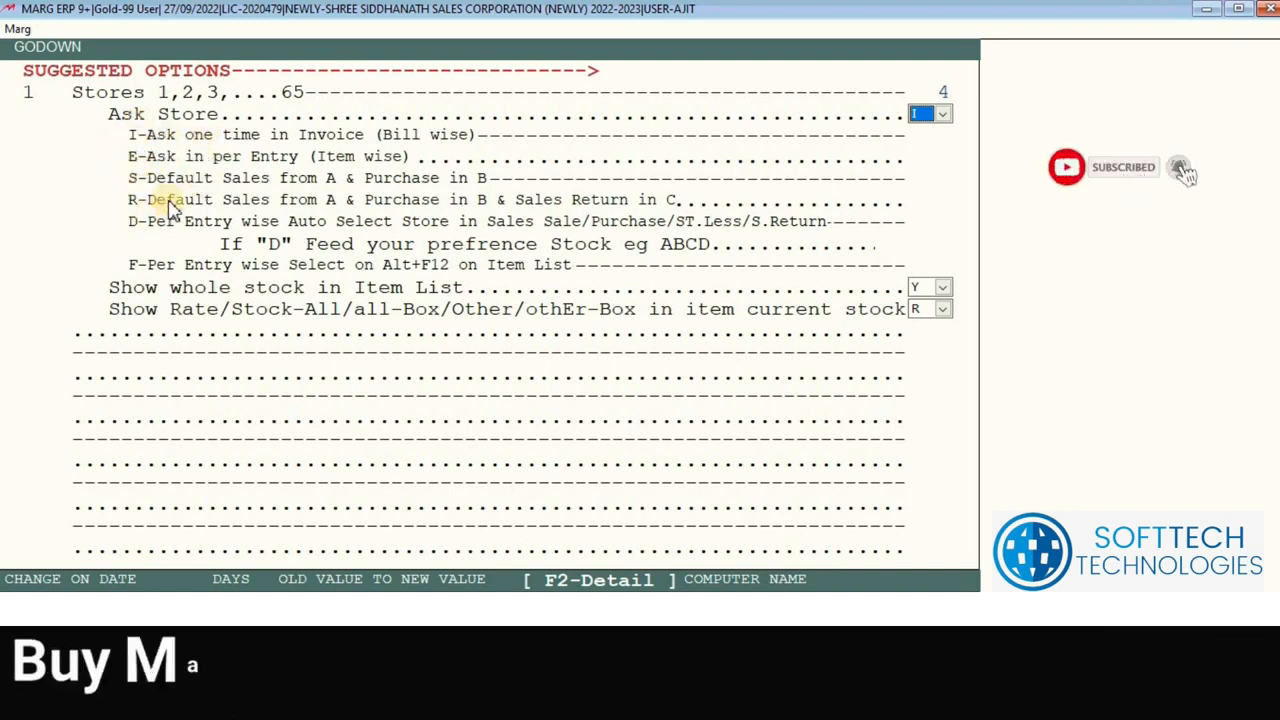
Step: Save the GODOWN settings with 4 stores and agree to run file maintenance
key("Return")
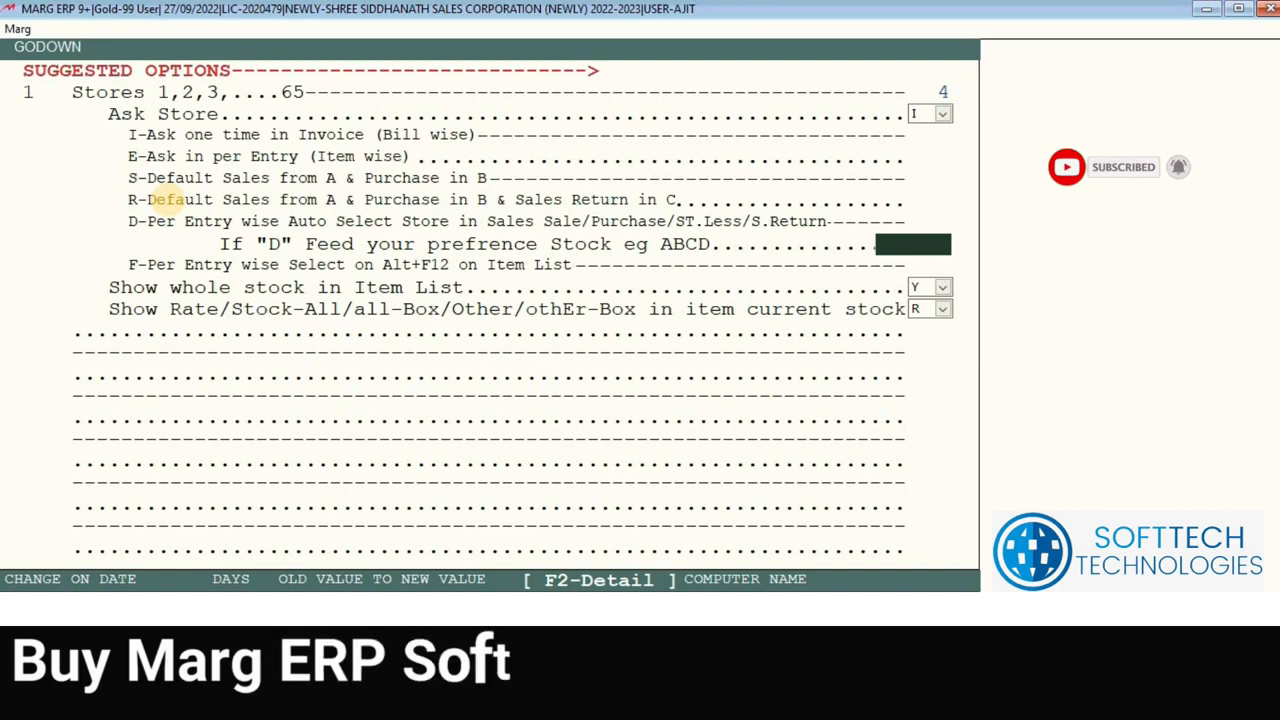
key("Escape")
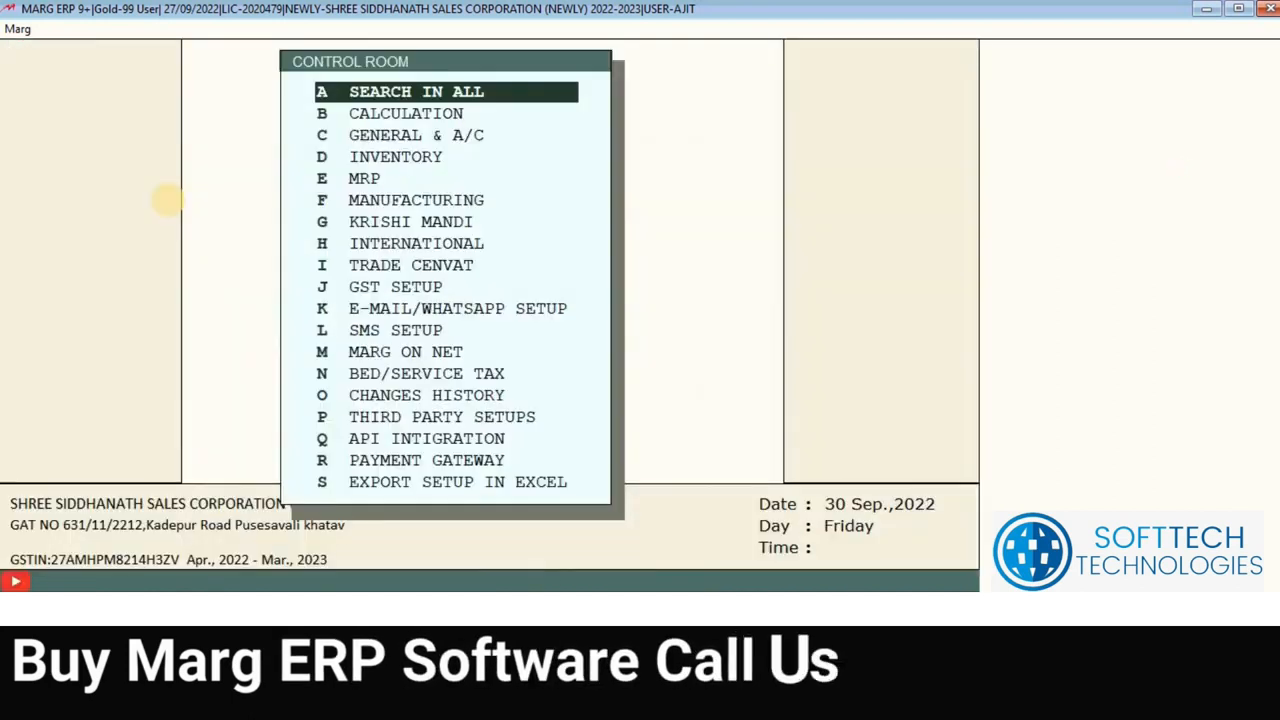
key("Escape")
key("Right")
key("Return")
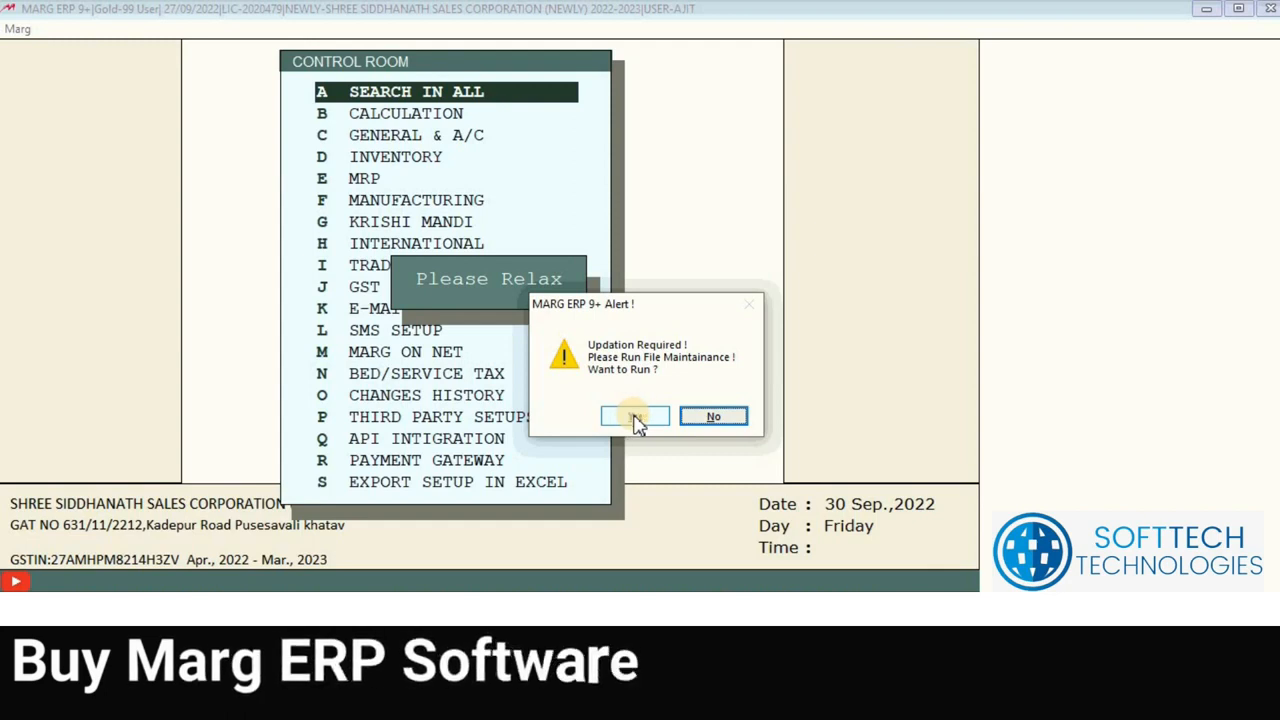
left_click(637, 418)
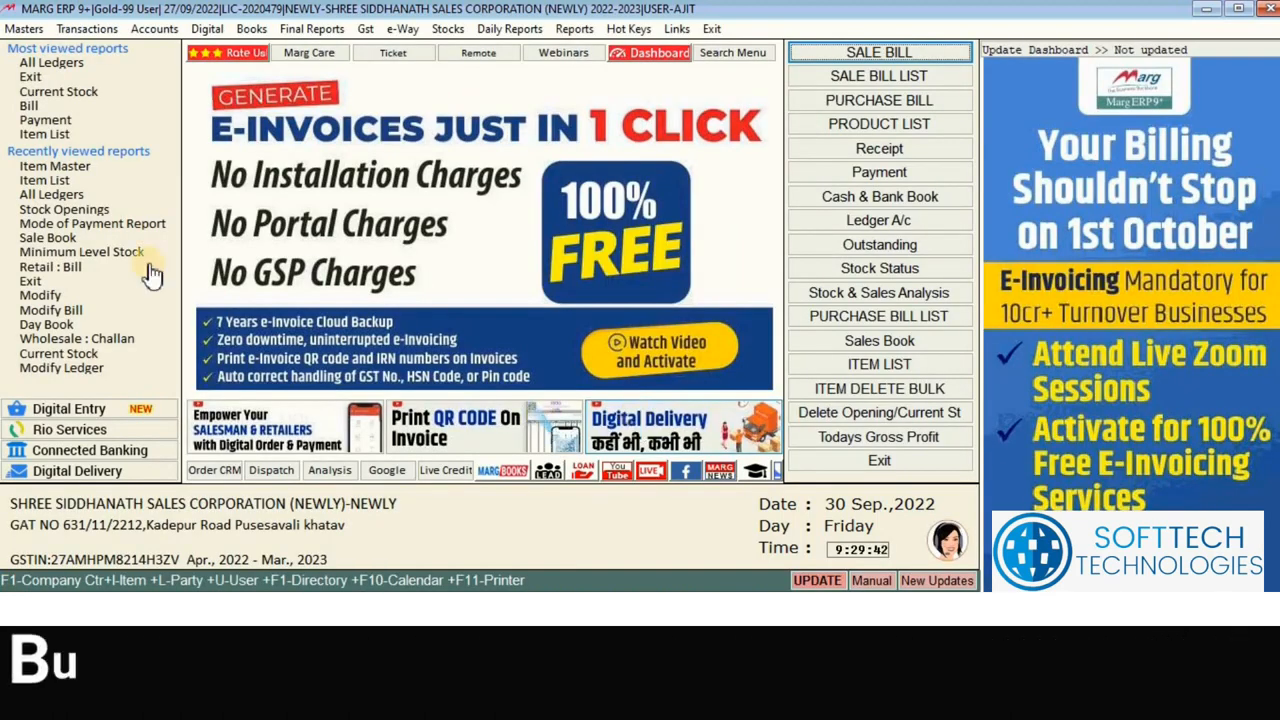
Step: Open the Store Master and look over the existing MAIN STORE and SCRAP STORE
left_click(20, 30)
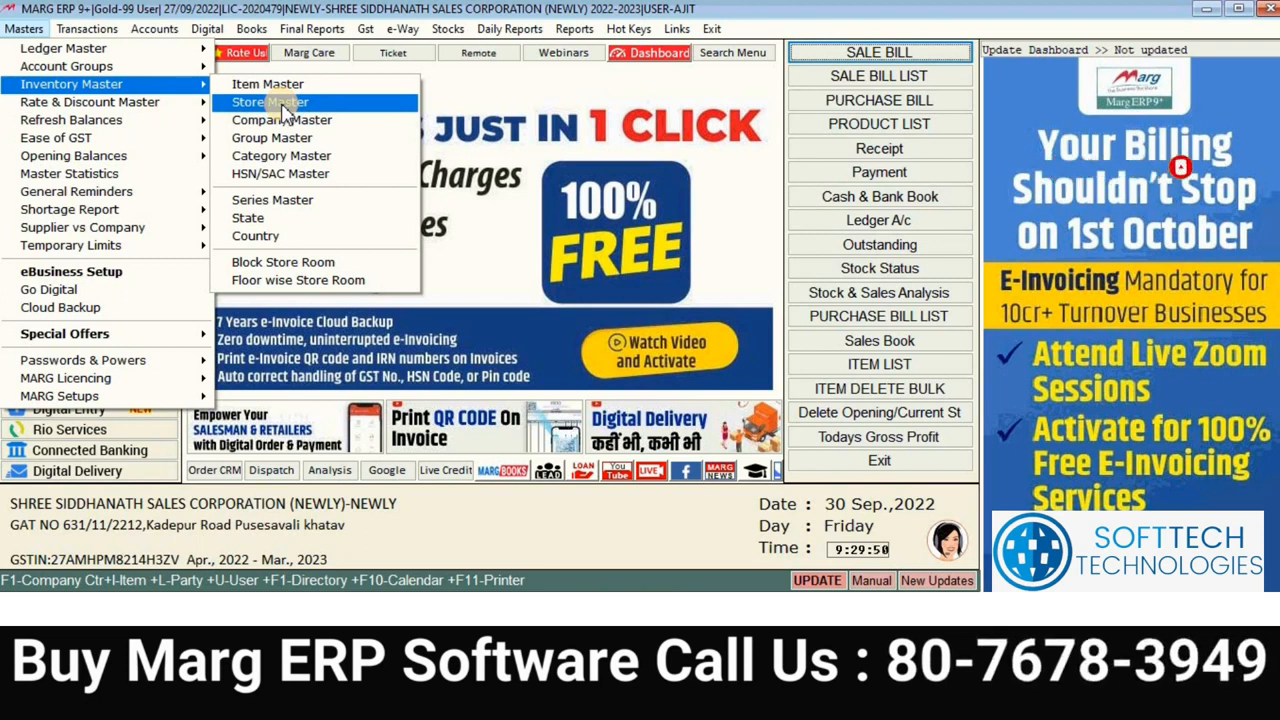
left_click(285, 104)
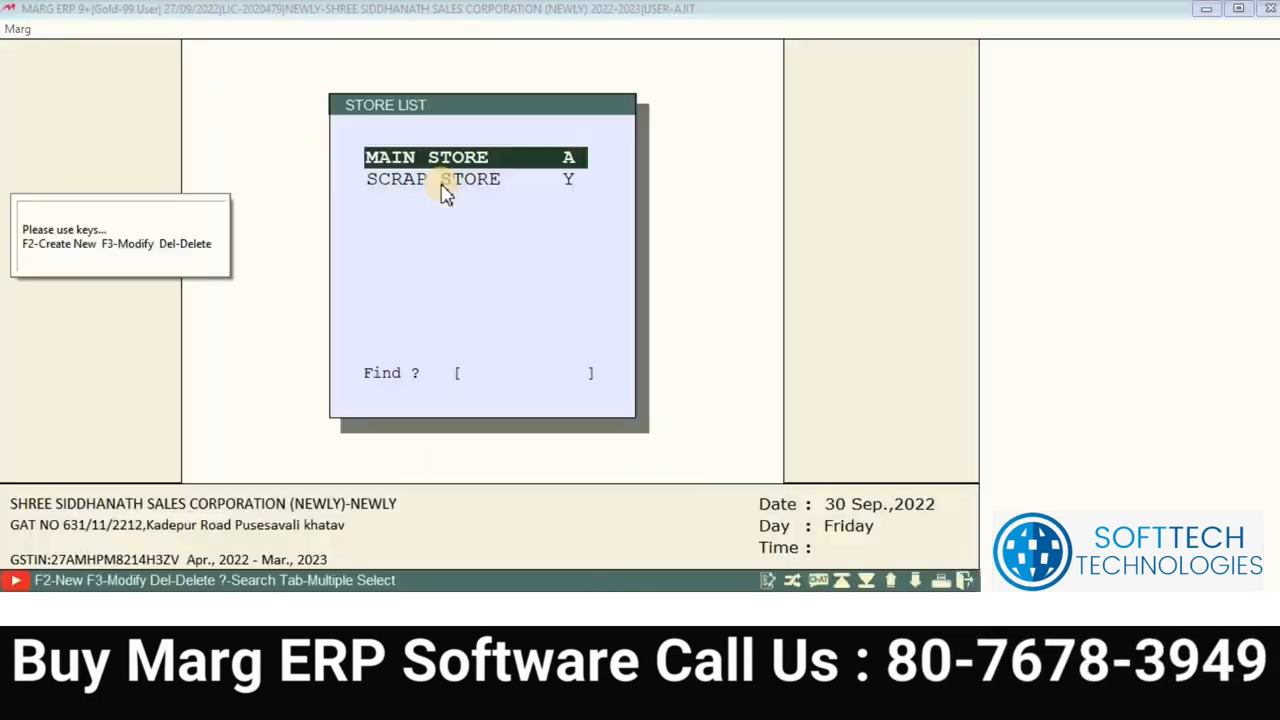
left_click(456, 193)
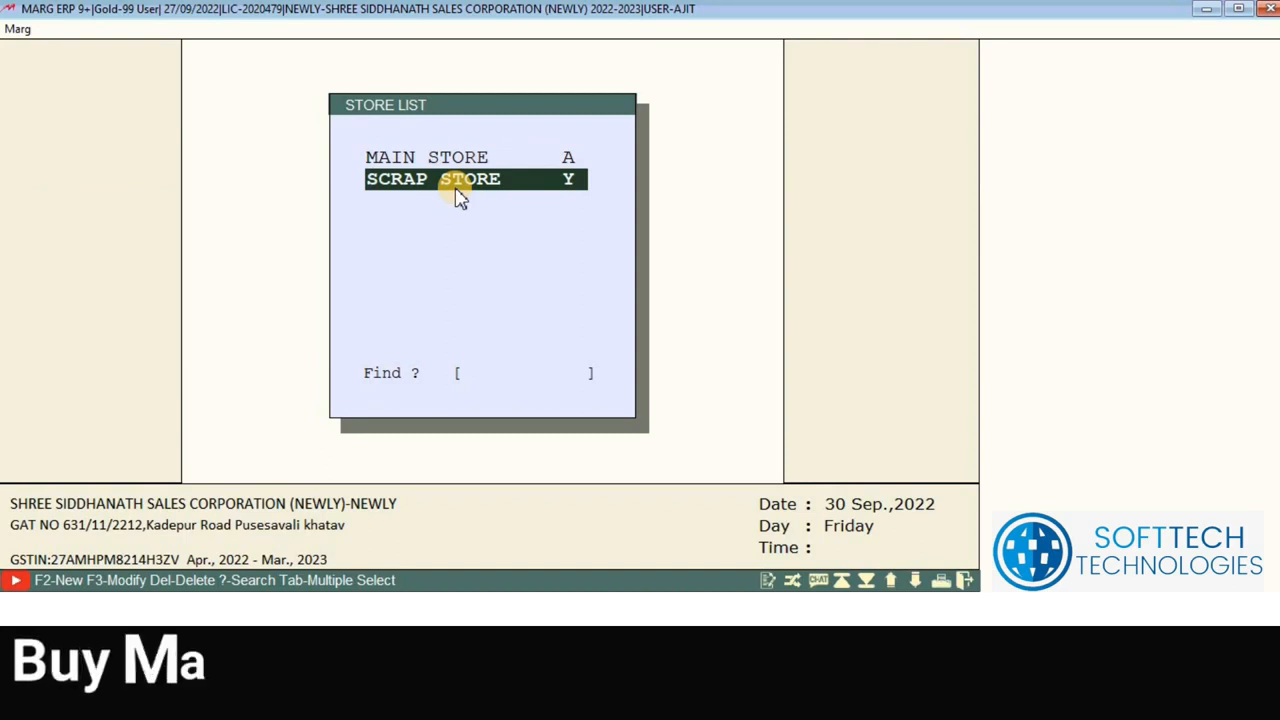
key("Up")
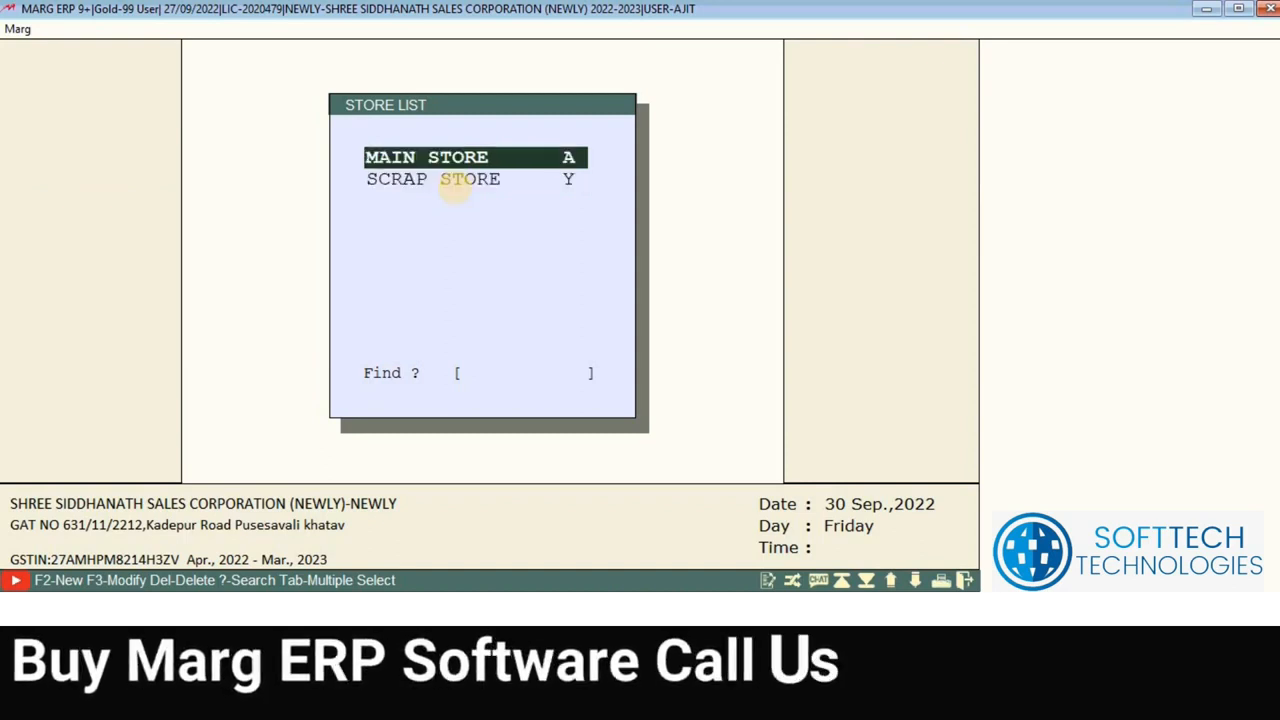
key("Down")
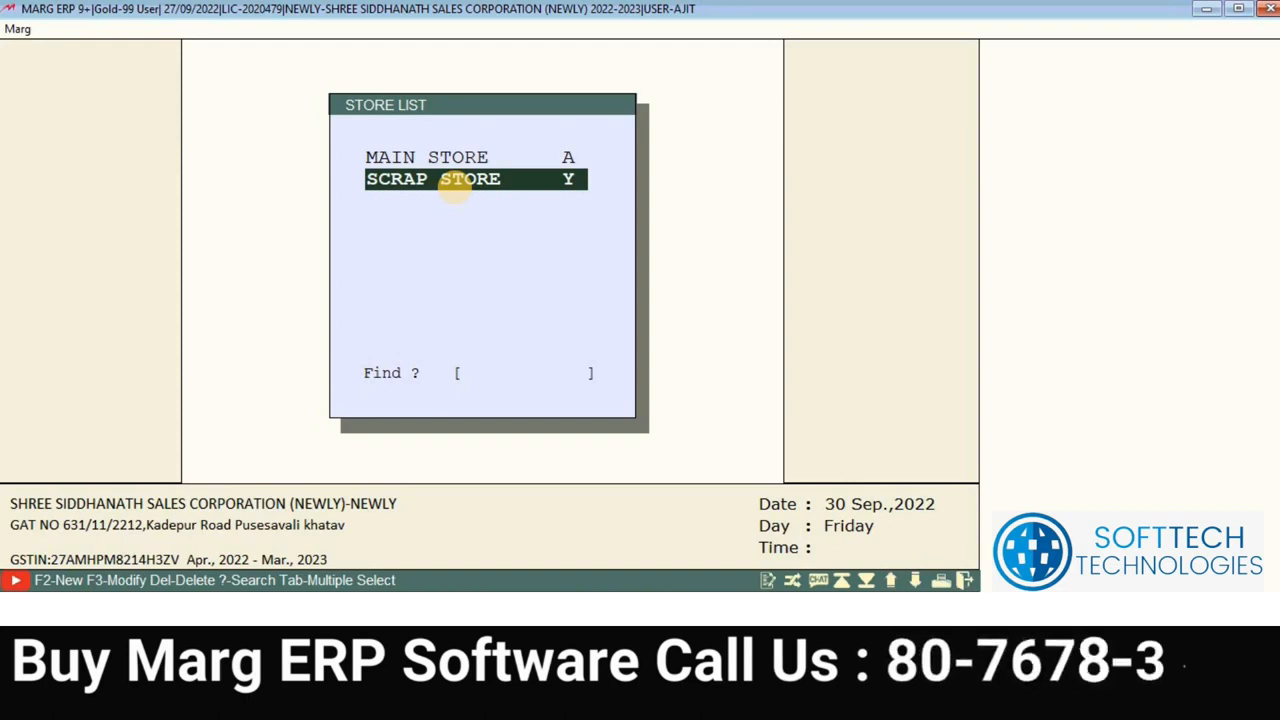
Step: Create the store DISPLAY-1 with address PUNE, save it, and return to the dashboard
key("F2")
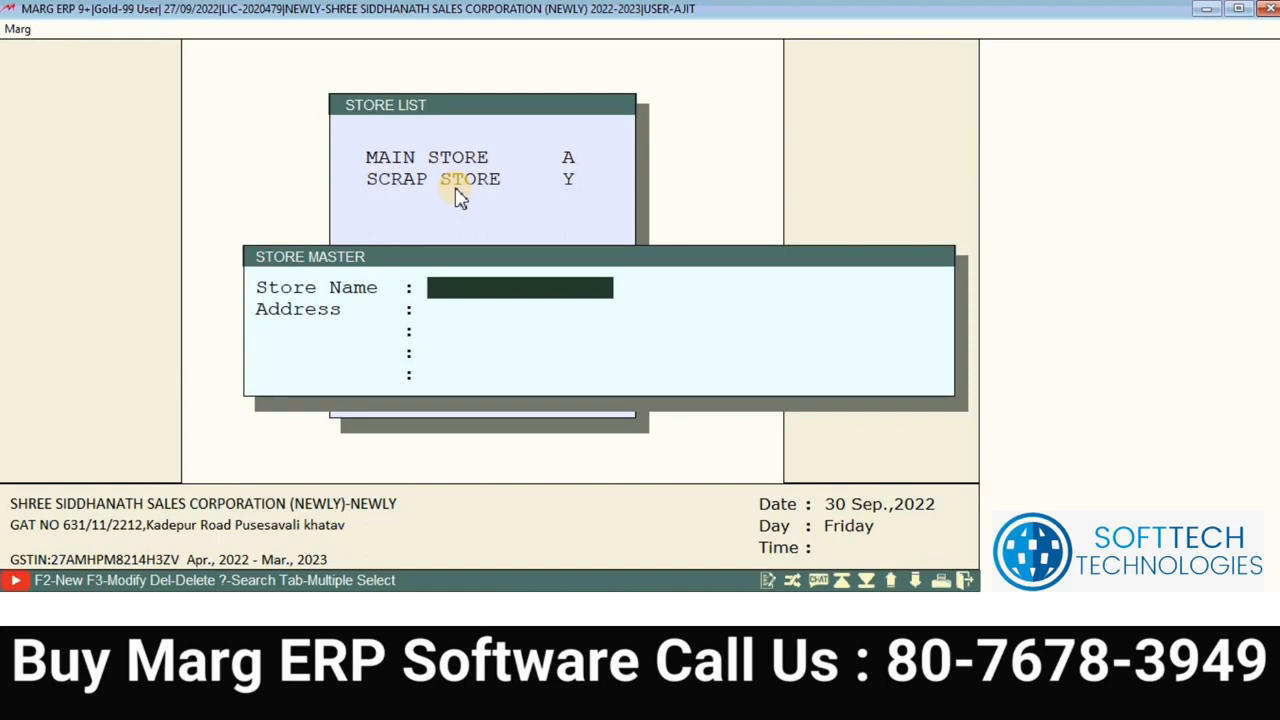
type("DIS")
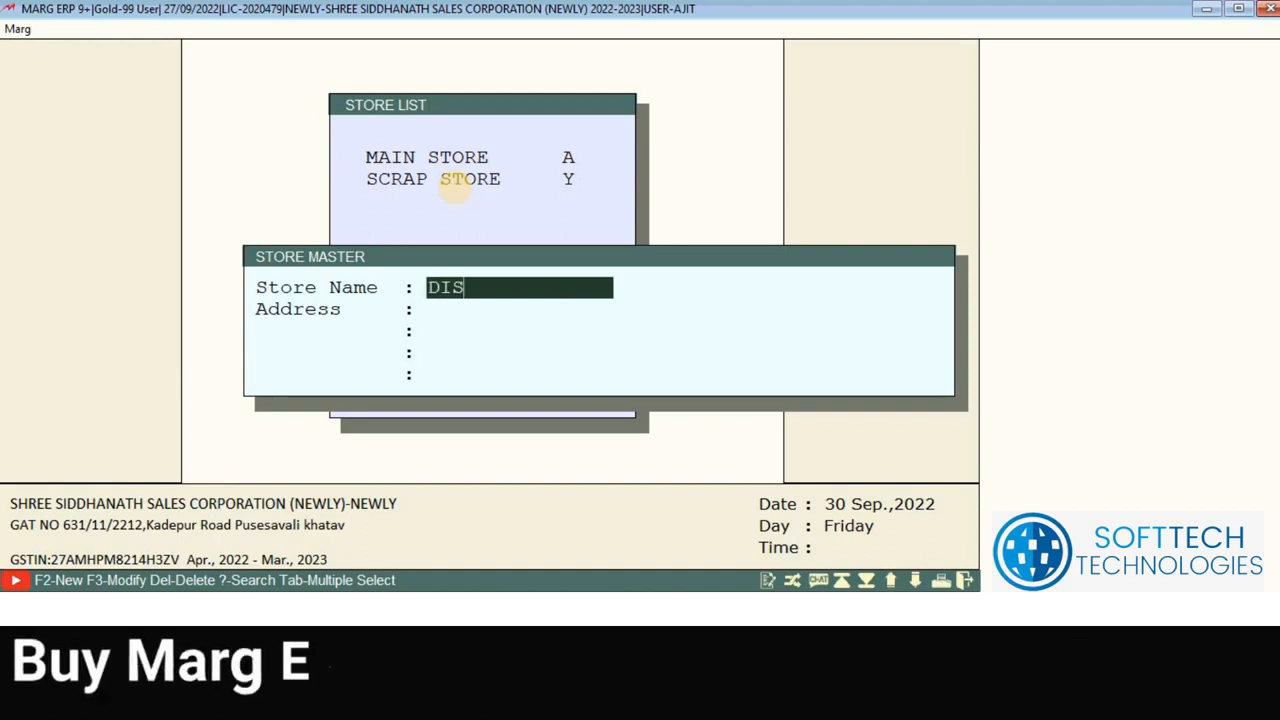
type("PLAY-1")
key("Return")
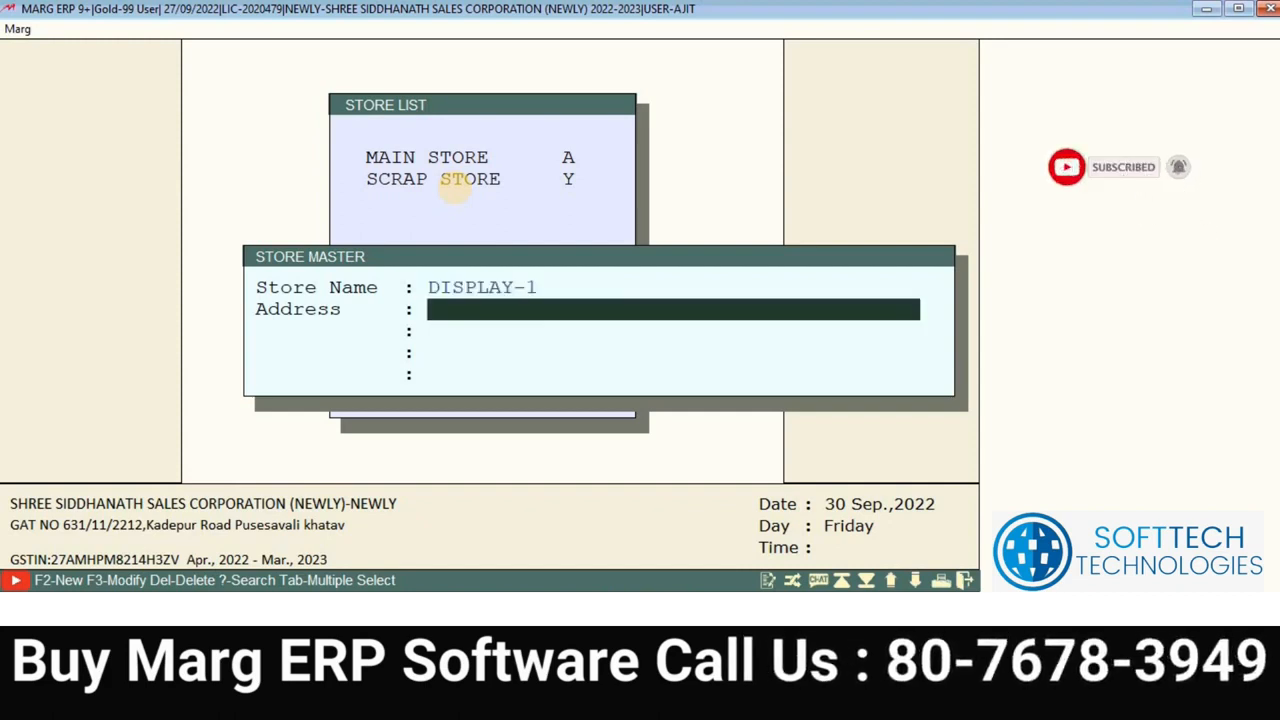
key("Return")
key("Return")
key("Return")
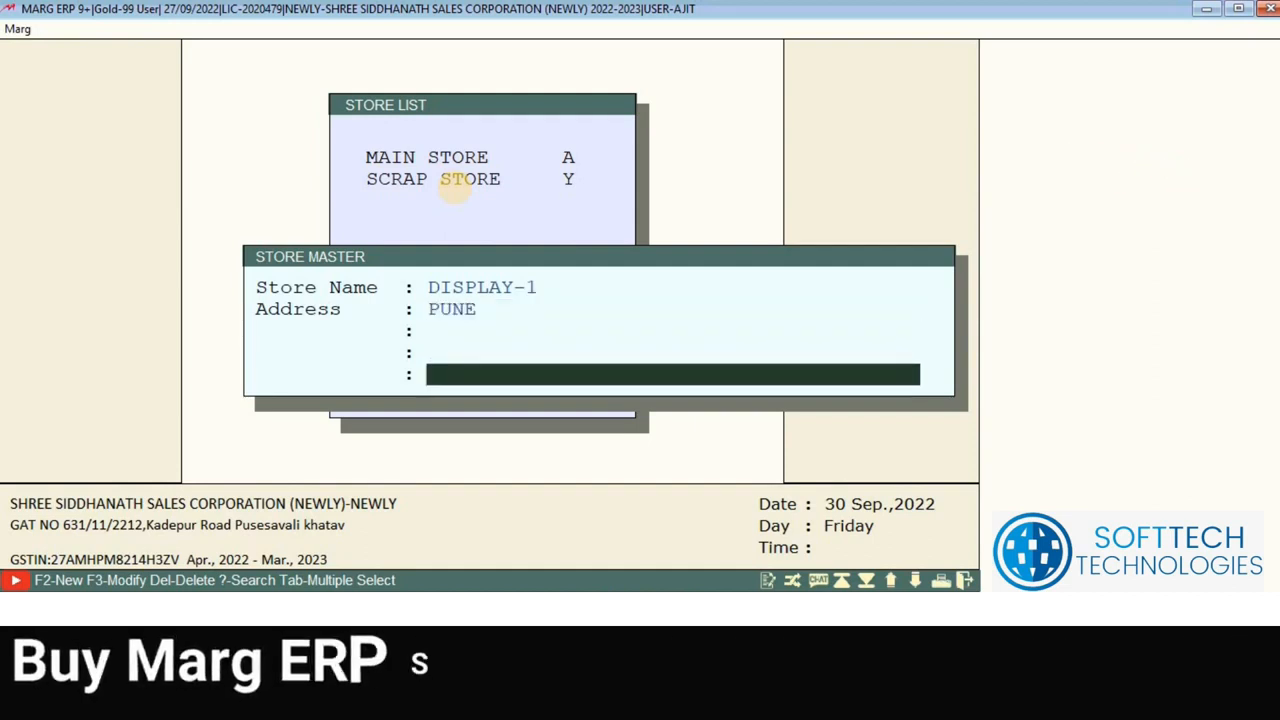
key("Return")
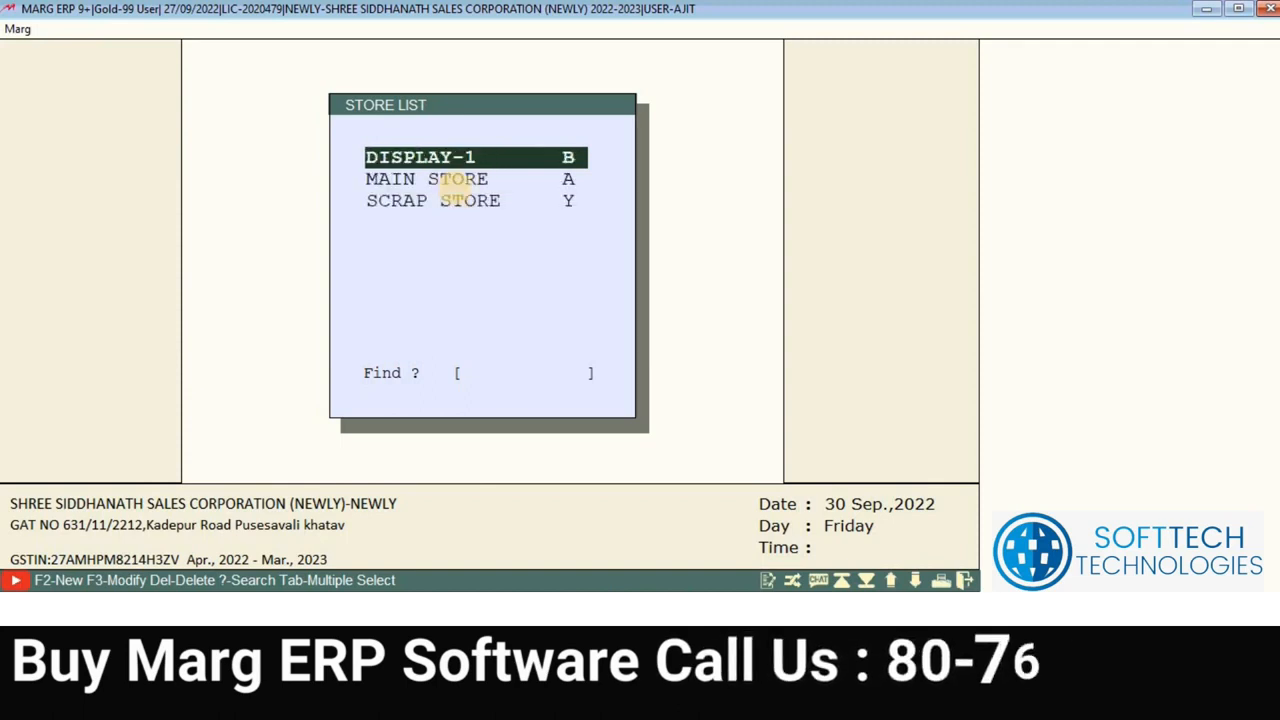
key("Escape")
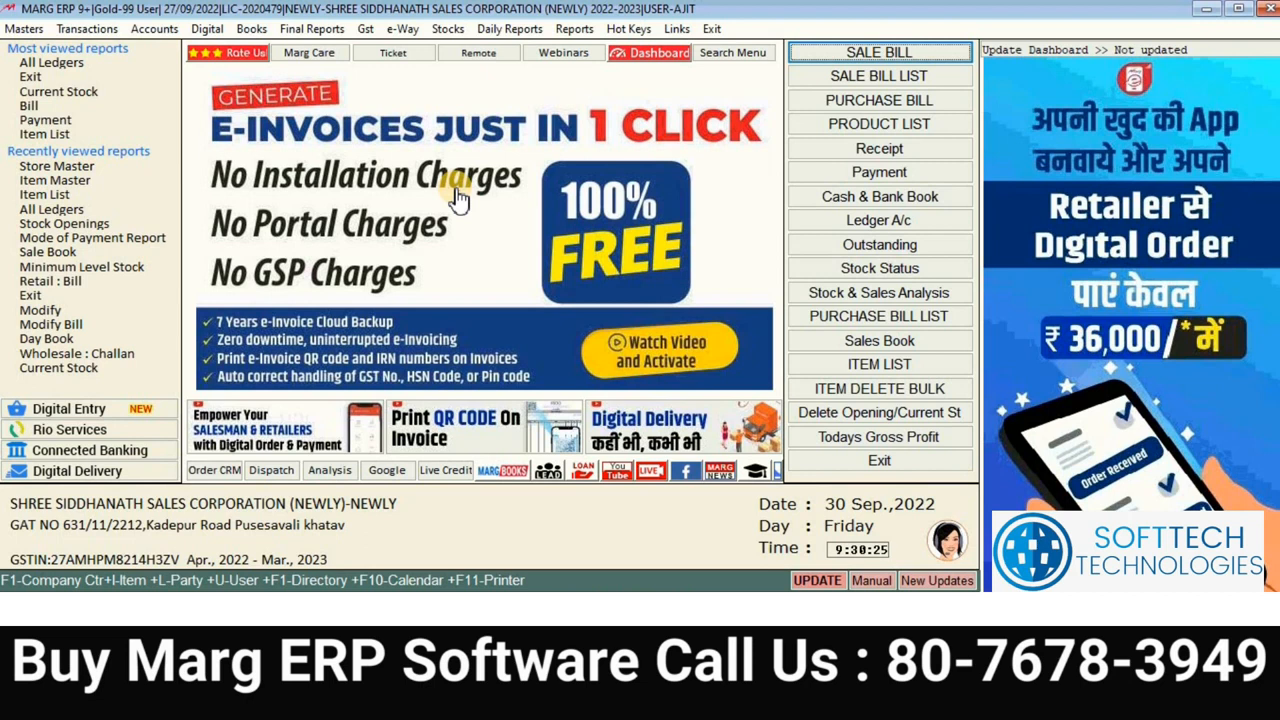
left_click(455, 31)
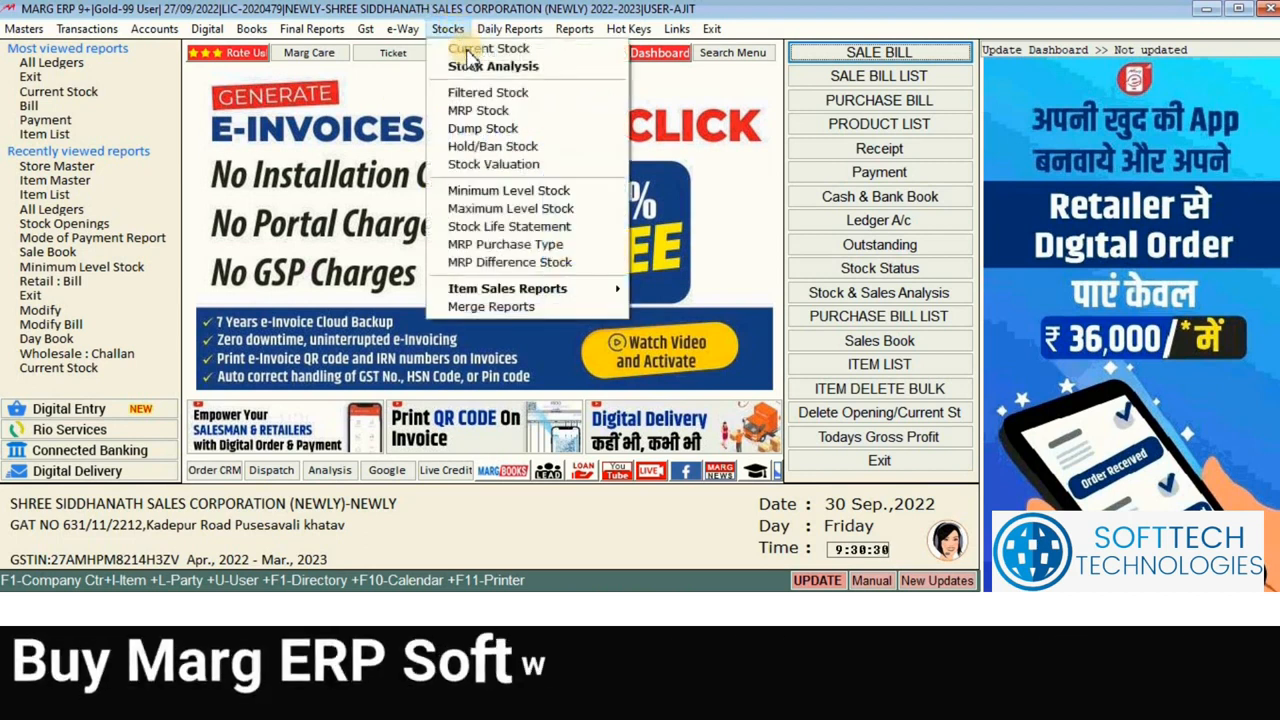
left_click(470, 50)
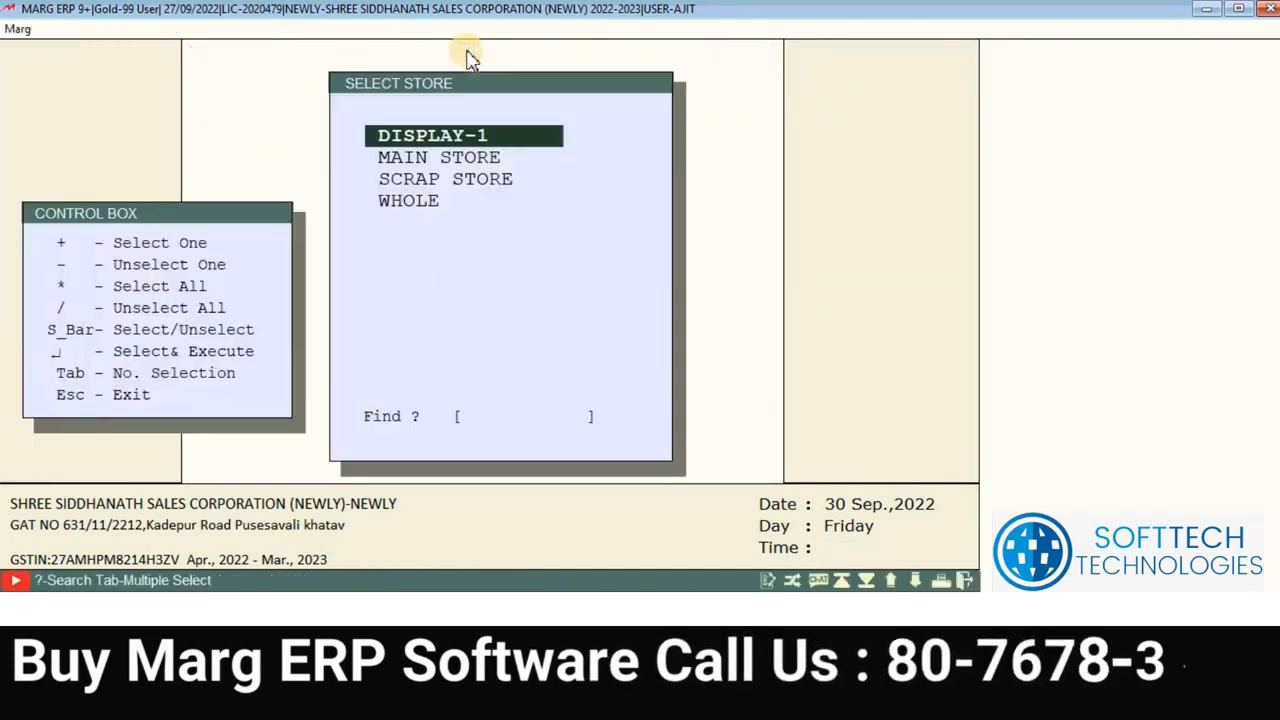
key("Return")
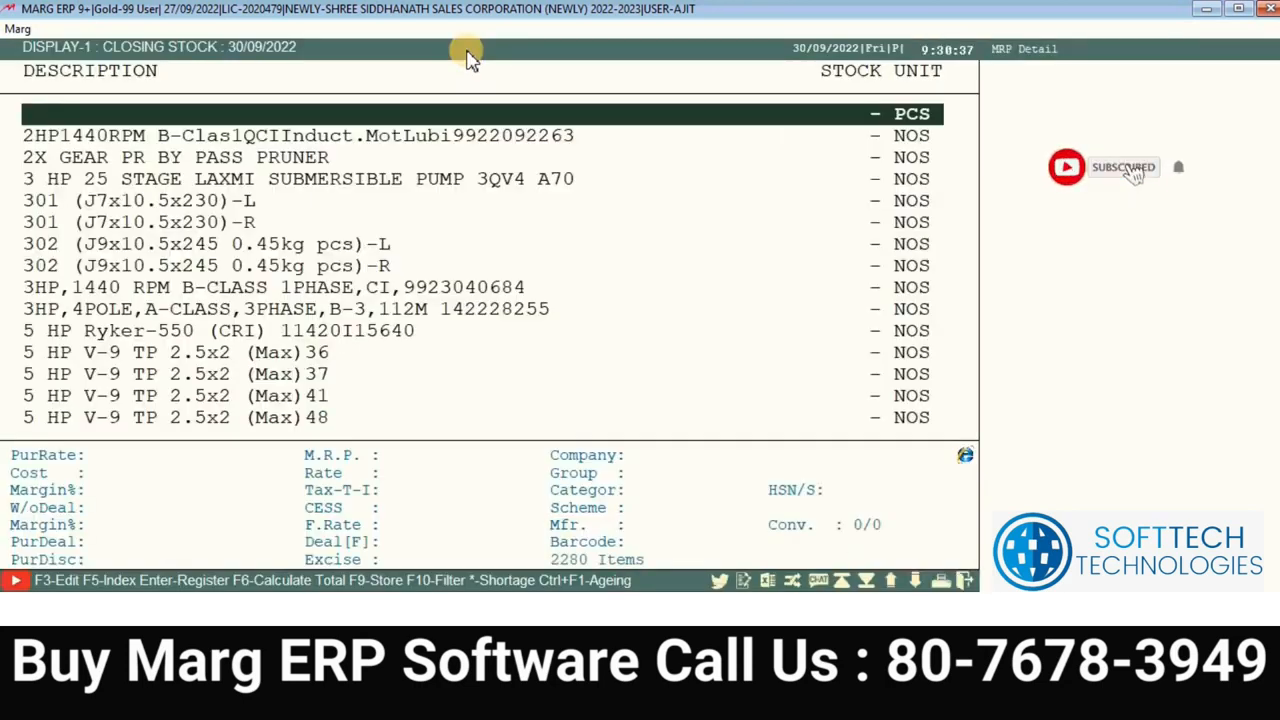
key("Down")
key("Down")
key("Down")
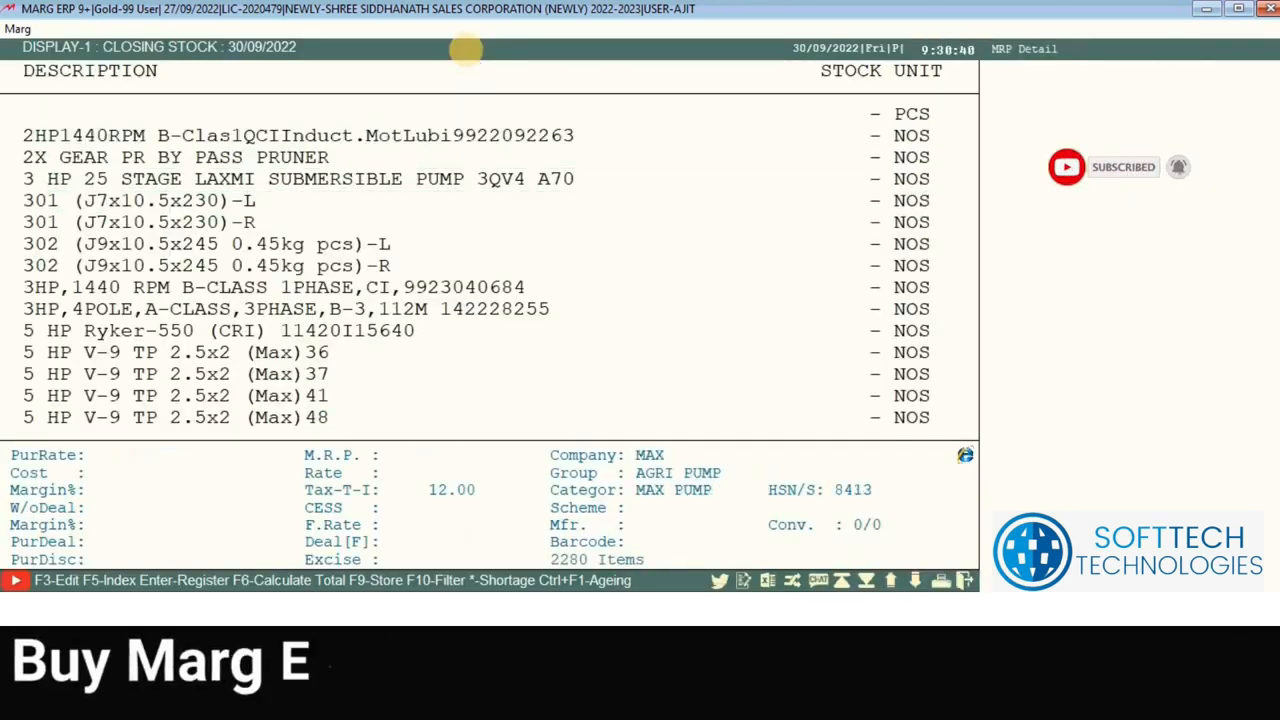
key("Down")
key("Down")
key("Down")
key("Down")
key("Down")
key("Down")
key("Down")
key("Down")
key("Down")
key("Down")
key("Down")
key("Down")
key("Down")
key("Down")
key("Down")
key("Down")
key("Down")
key("Down")
key("Down")
key("Down")
key("Down")
key("Down")
key("Escape")
left_click(450, 30)
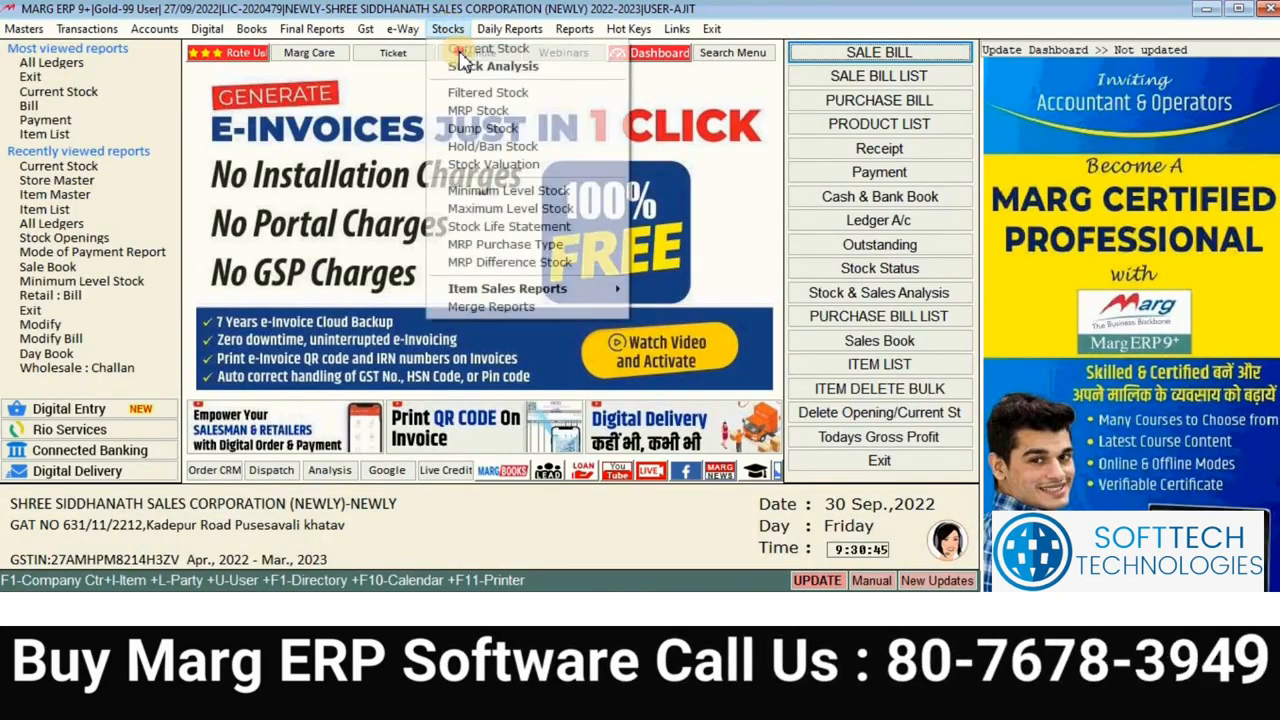
left_click(460, 52)
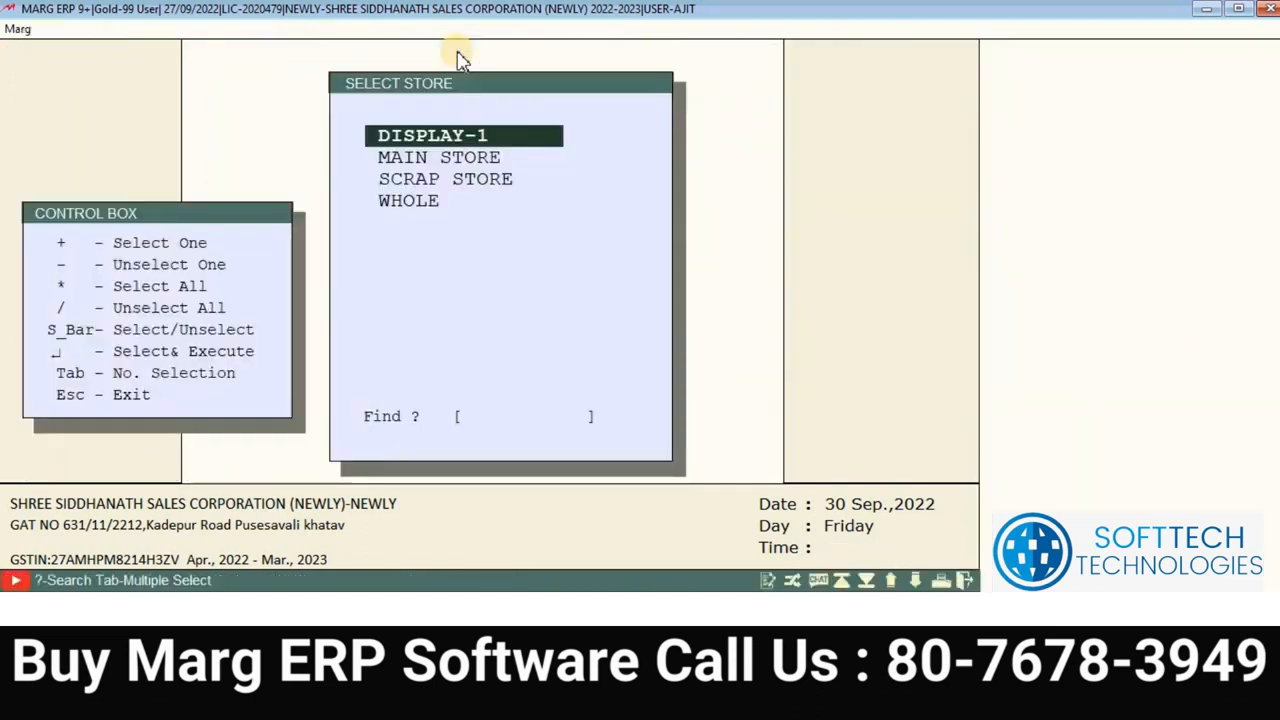
key("Down")
key("Return")
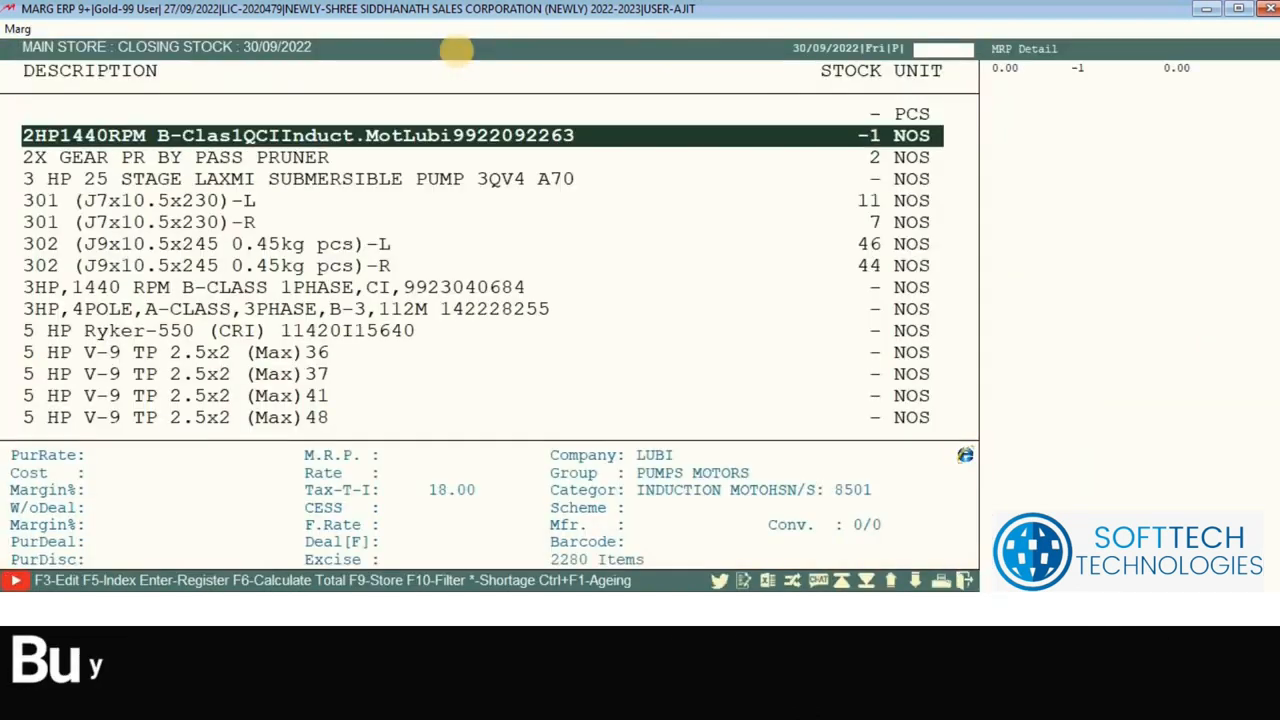
key("Down")
key("Down")
key("Down")
key("Down")
key("Down")
key("Down")
key("Down")
key("Down")
key("Down")
key("Down")
key("Down")
key("Down")
key("Down")
key("Down")
key("Down")
key("Down")
key("Down")
key("Down")
key("Down")
key("Down")
key("Down")
key("Down")
key("Down")
key("Down")
key("Down")
key("Down")
key("Down")
key("Down")
key("Down")
key("Down")
key("Down")
key("Down")
key("Down")
key("Down")
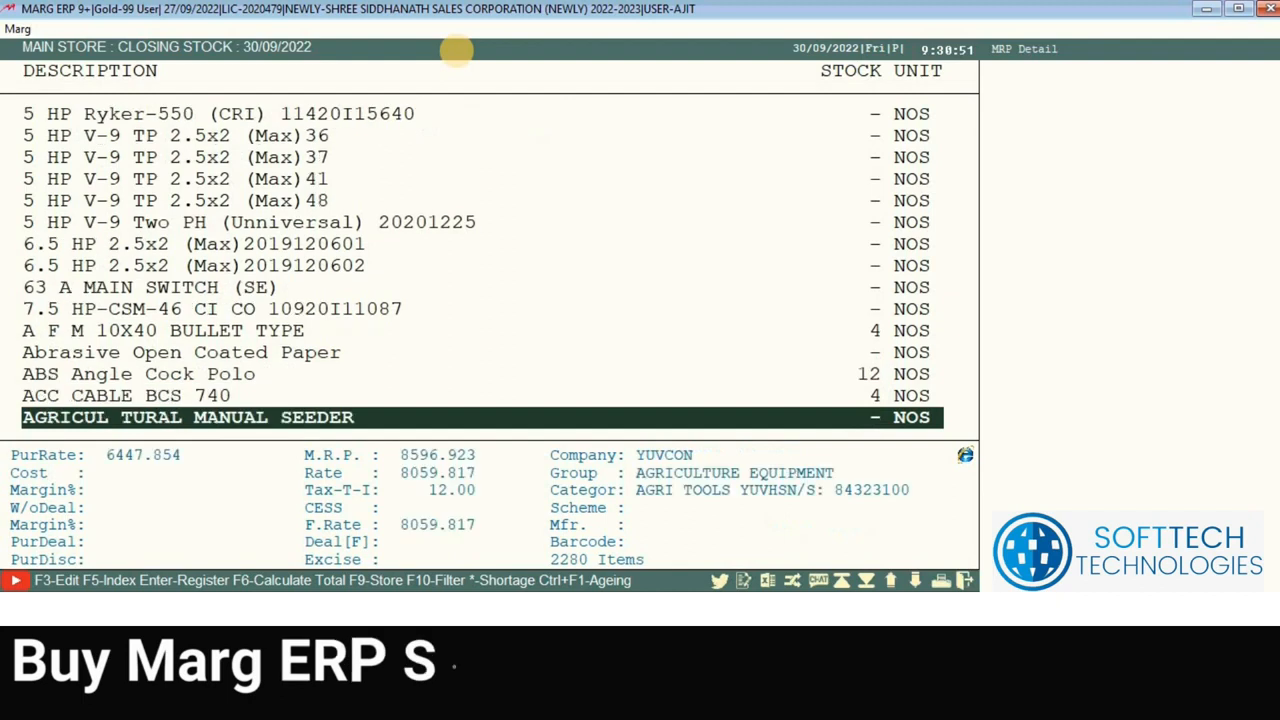
key("Down")
key("Down")
key("Down")
key("Down")
key("Down")
key("Down")
key("Down")
key("Down")
key("Down")
key("Down")
key("Down")
key("Down")
key("Down")
key("Down")
key("Down")
key("Down")
key("Down")
key("Down")
key("Down")
key("Down")
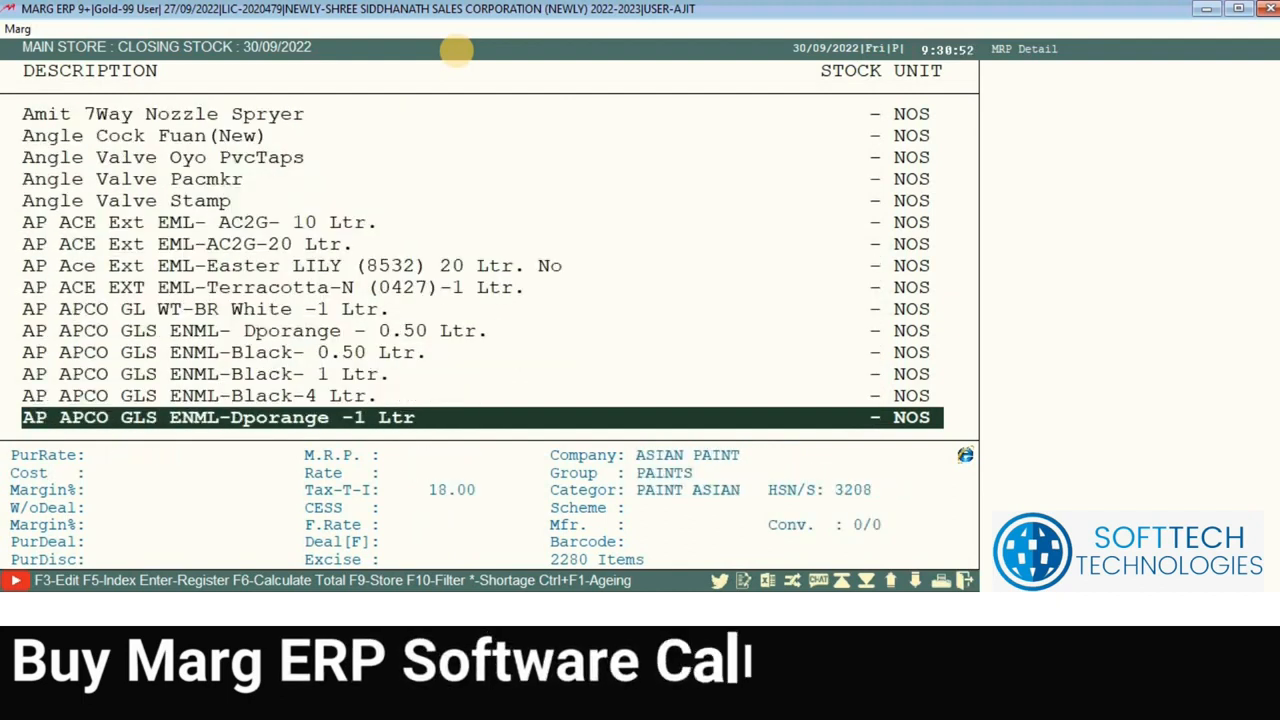
key("Escape")
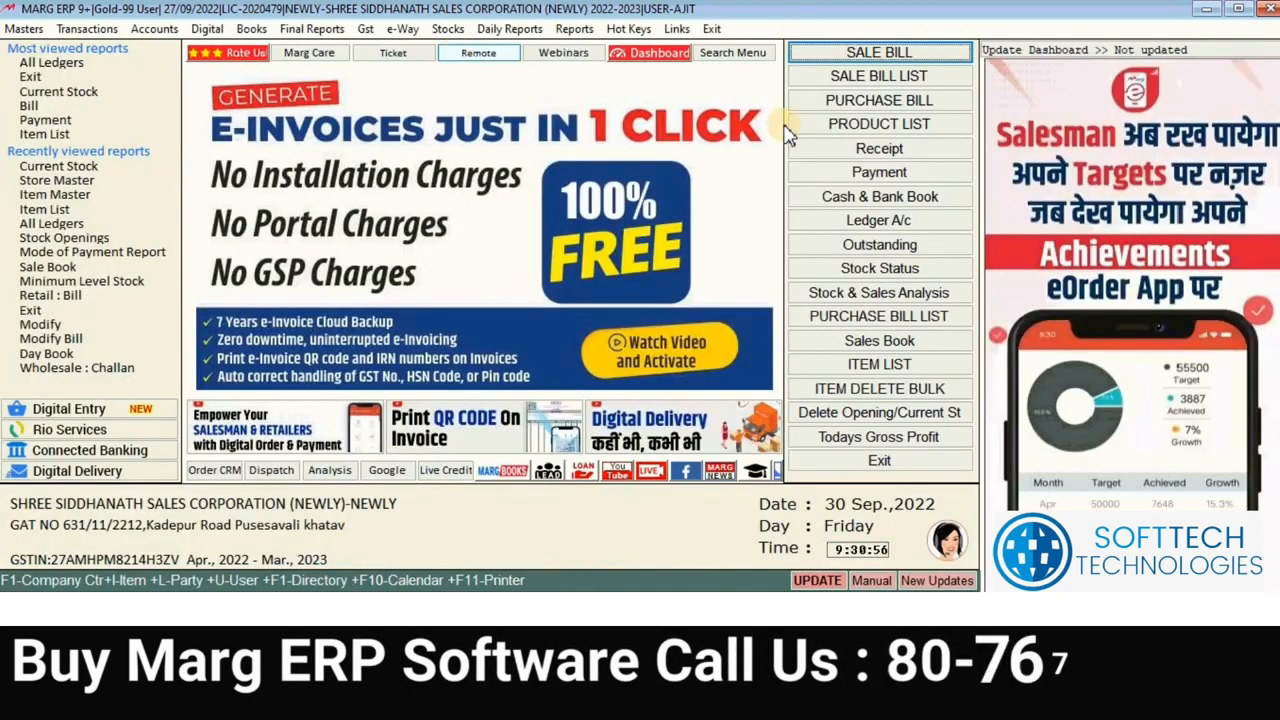
left_click(835, 52)
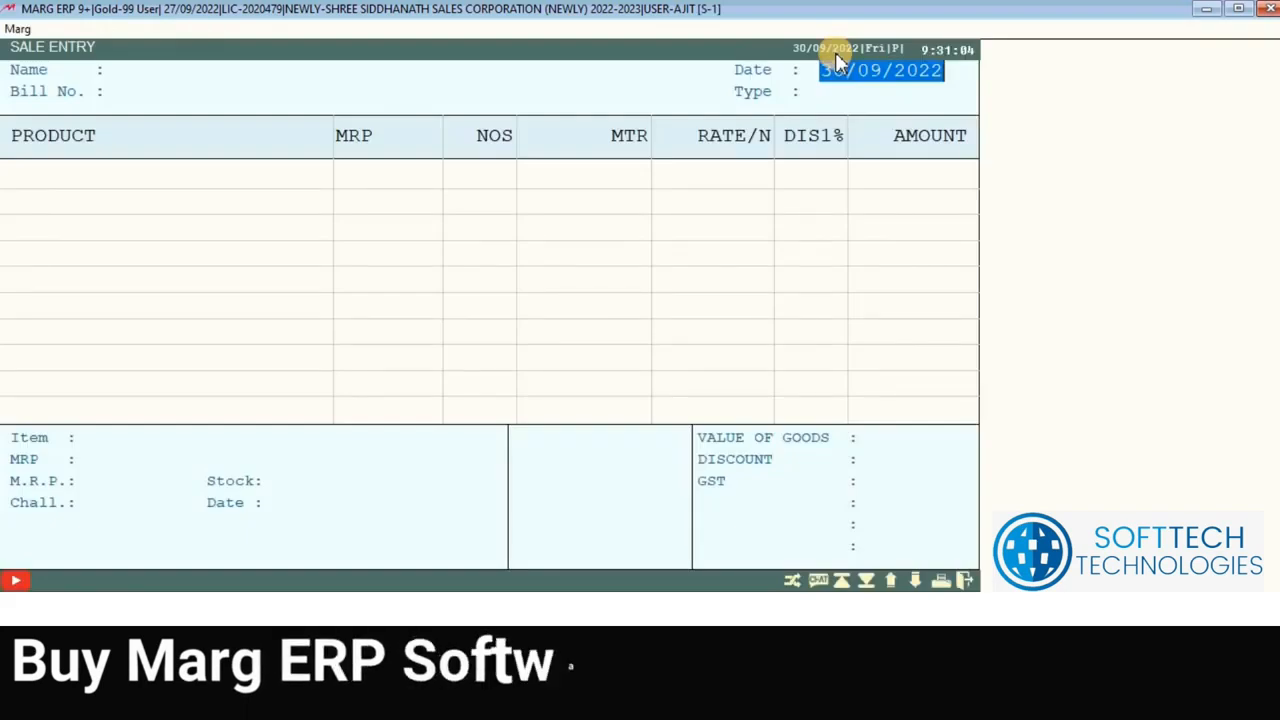
Step: Accept the bill date and choose the customer ledger for the sale bill
key("Return")
key("Return")
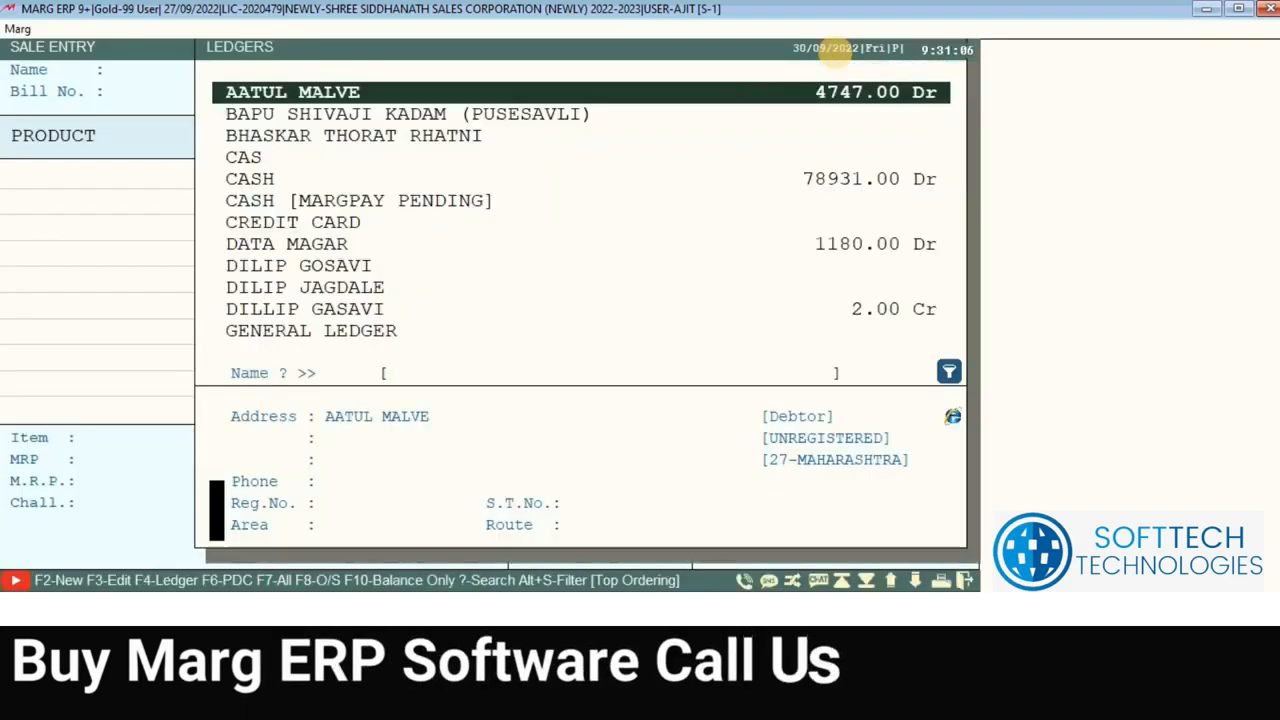
key("Down")
key("Down")
key("Down")
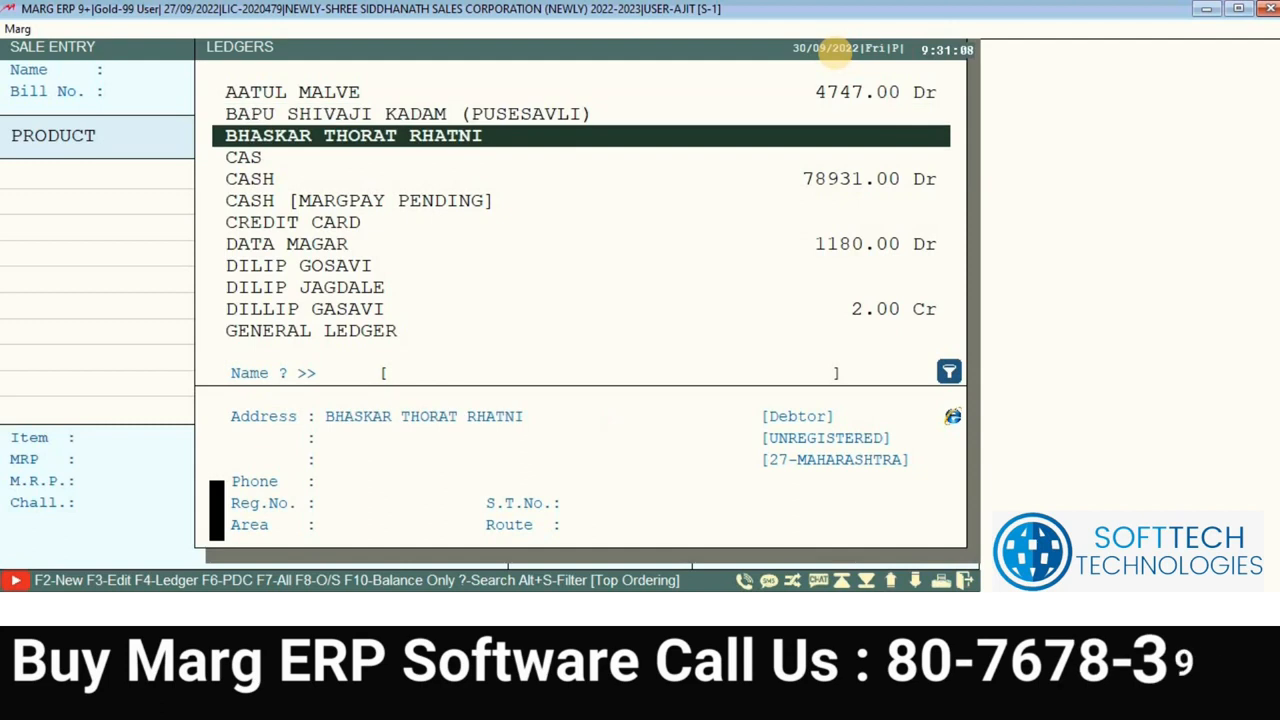
key("Up")
key("Return")
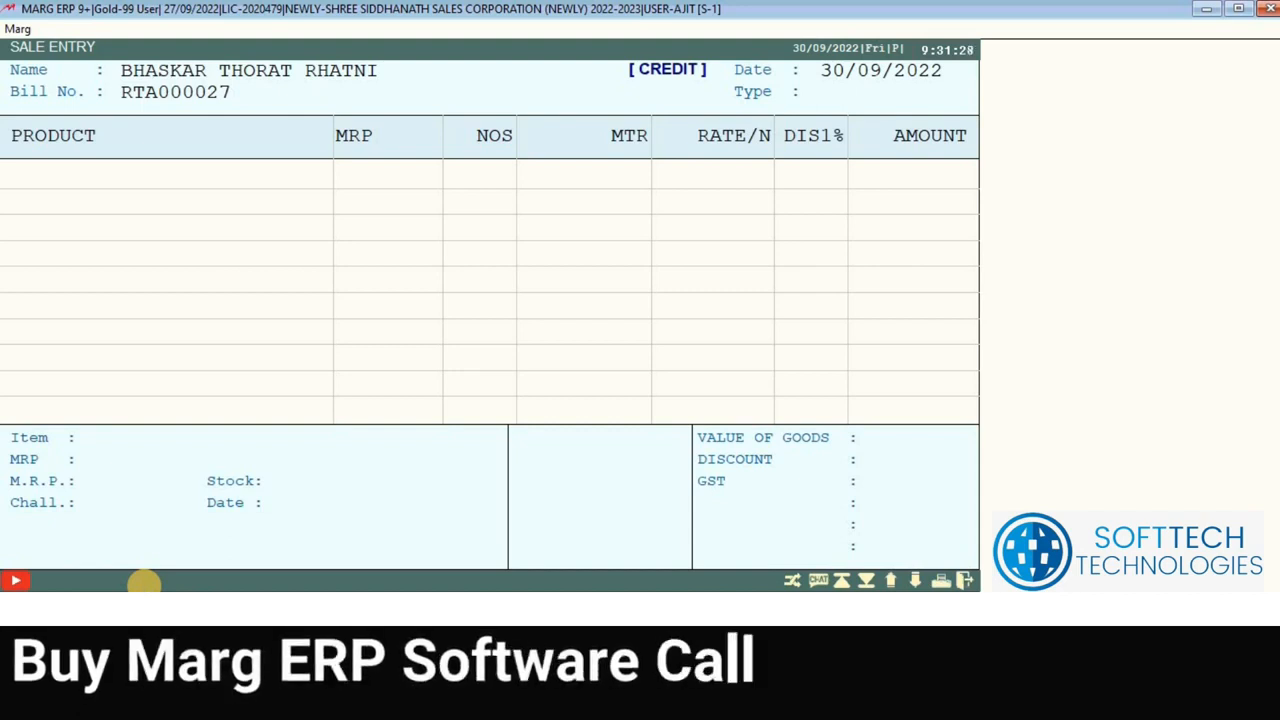
Step: Choose DISPLAY-1 as the billing store and keep the A-Rate setting
key("Return")
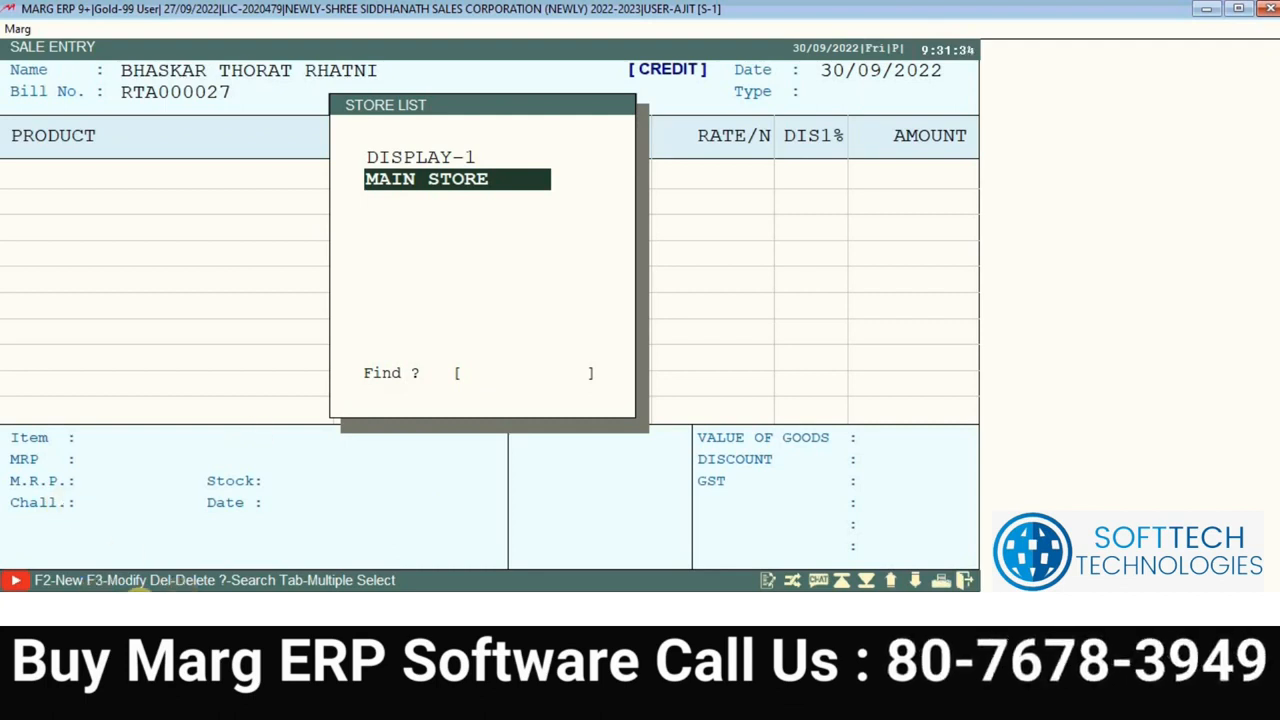
key("Up")
key("Down")
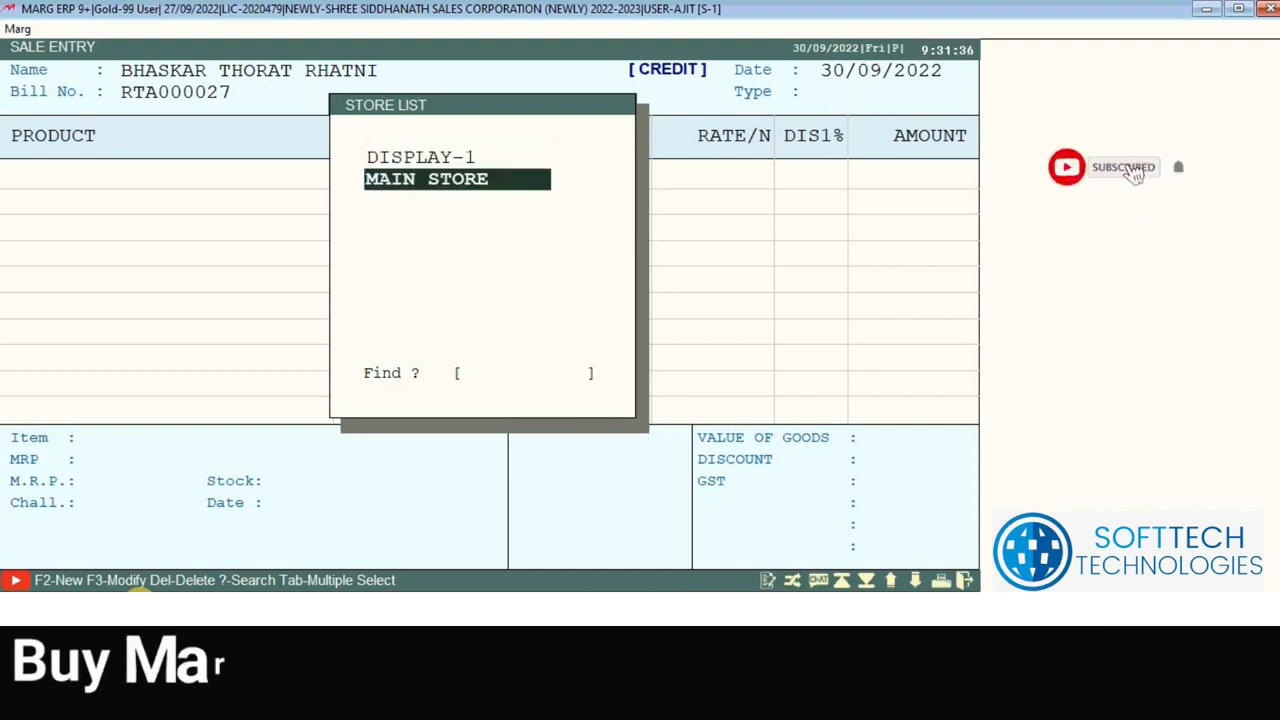
key("Up")
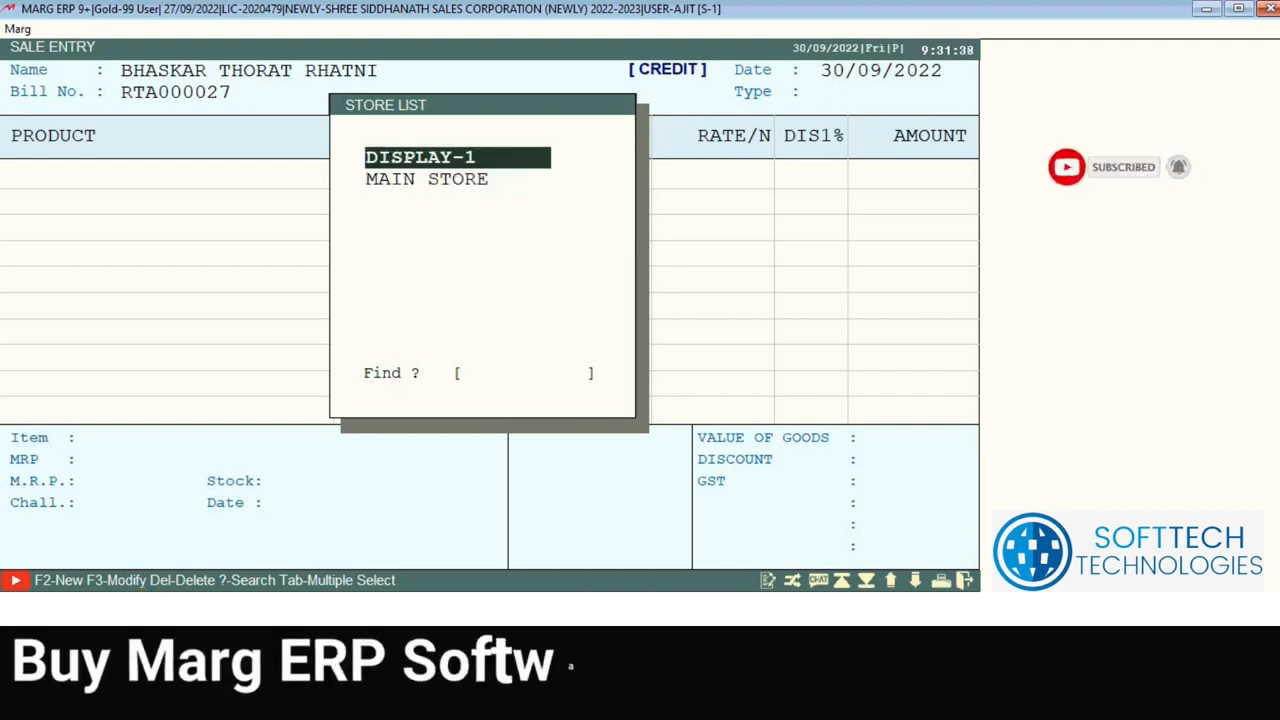
key("Return")
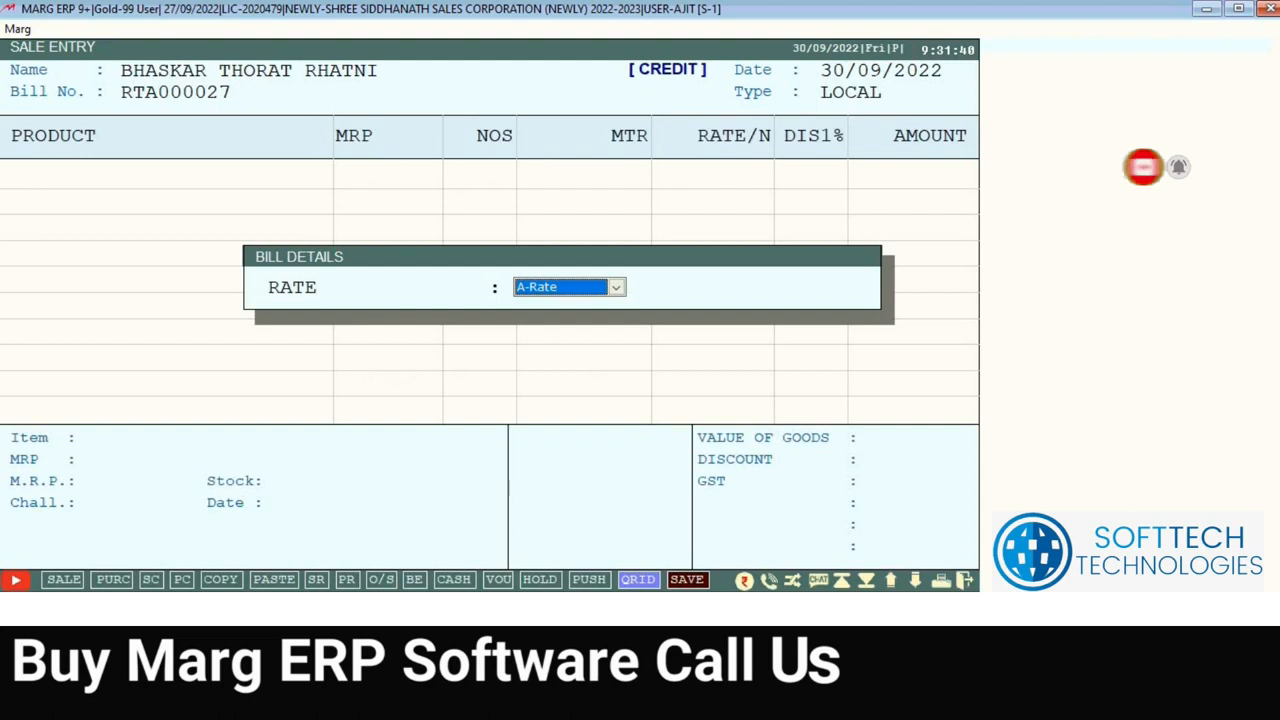
key("Return")
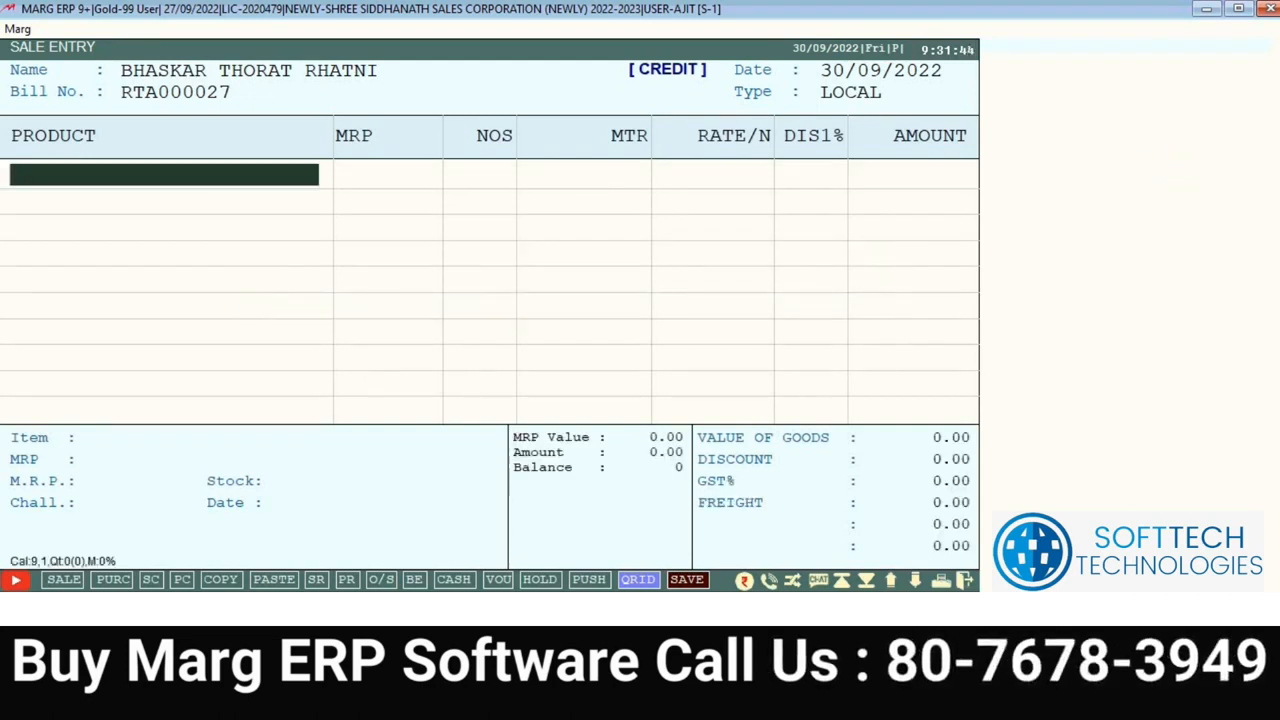
Step: Browse the DISPLAY-1 product list, then back out to the ledger list
key("Return")
key("Down")
key("Down")
key("Down")
key("Down")
key("Down")
key("Down")
key("Down")
key("Down")
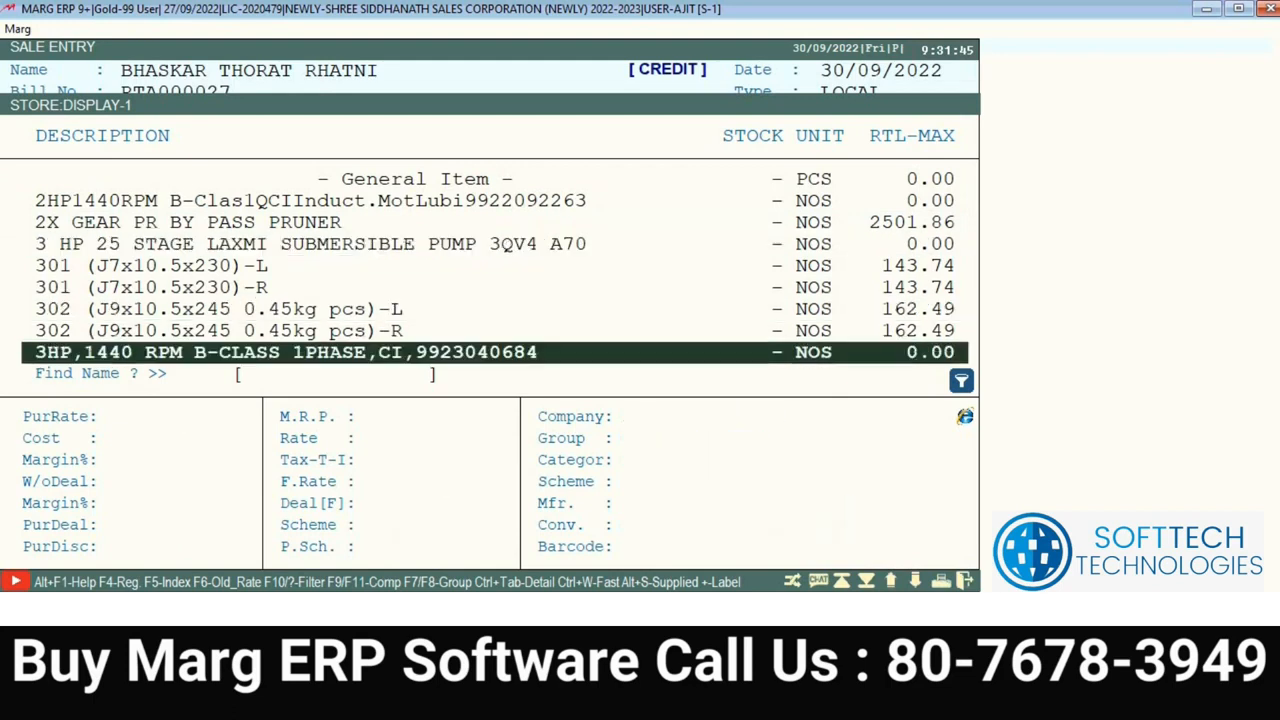
key("Down")
key("Down")
key("Down")
key("Down")
key("Down")
key("Down")
key("Down")
key("Down")
key("Down")
key("Down")
key("Down")
key("Down")
key("Down")
key("Down")
key("Down")
key("Down")
key("Down")
key("Down")
key("Down")
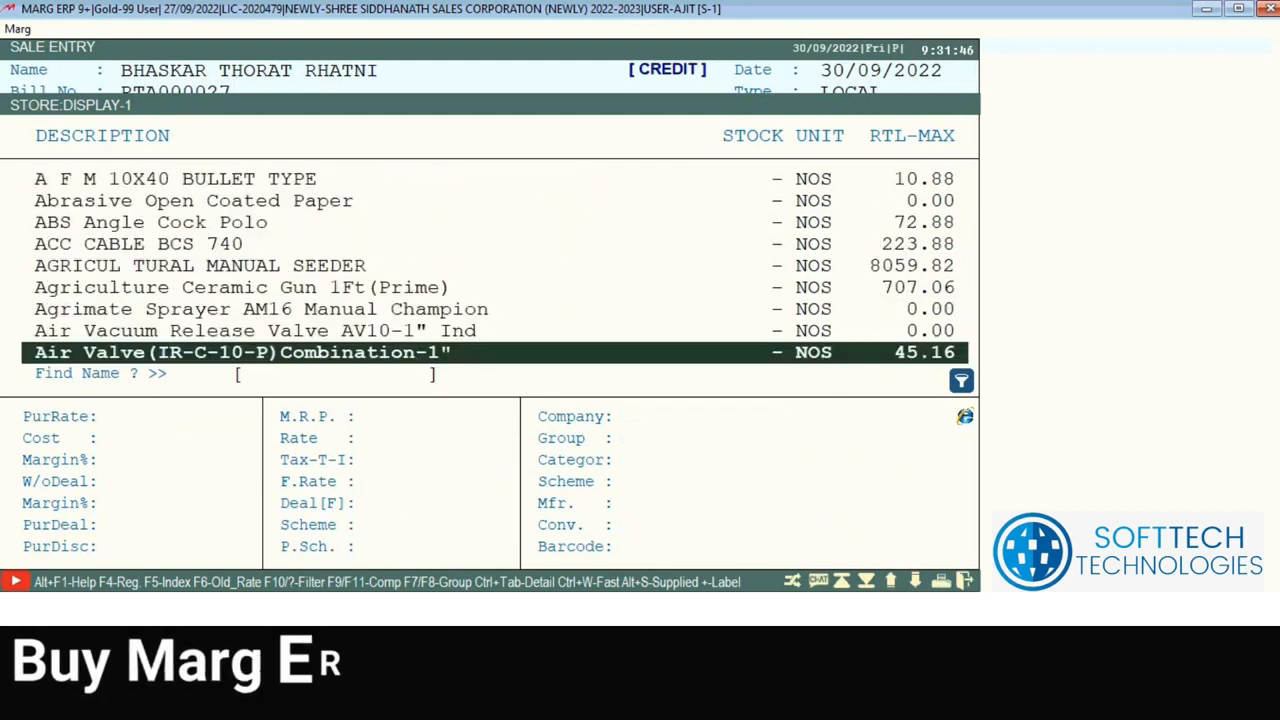
key("Down")
key("Down")
key("Down")
key("Down")
key("Down")
key("Down")
key("Down")
key("Down")
key("Down")
key("Down")
key("Down")
key("Down")
key("Down")
key("Down")
key("Down")
key("Down")
key("Down")
key("Down")
key("Down")
key("Down")
key("Up")
key("Up")
key("Up")
key("Up")
key("Up")
key("Up")
key("Up")
key("Up")
key("Up")
key("Up")
key("Up")
key("Up")
key("Up")
key("Up")
key("Up")
key("Up")
key("Up")
key("Up")
key("Up")
key("Up")
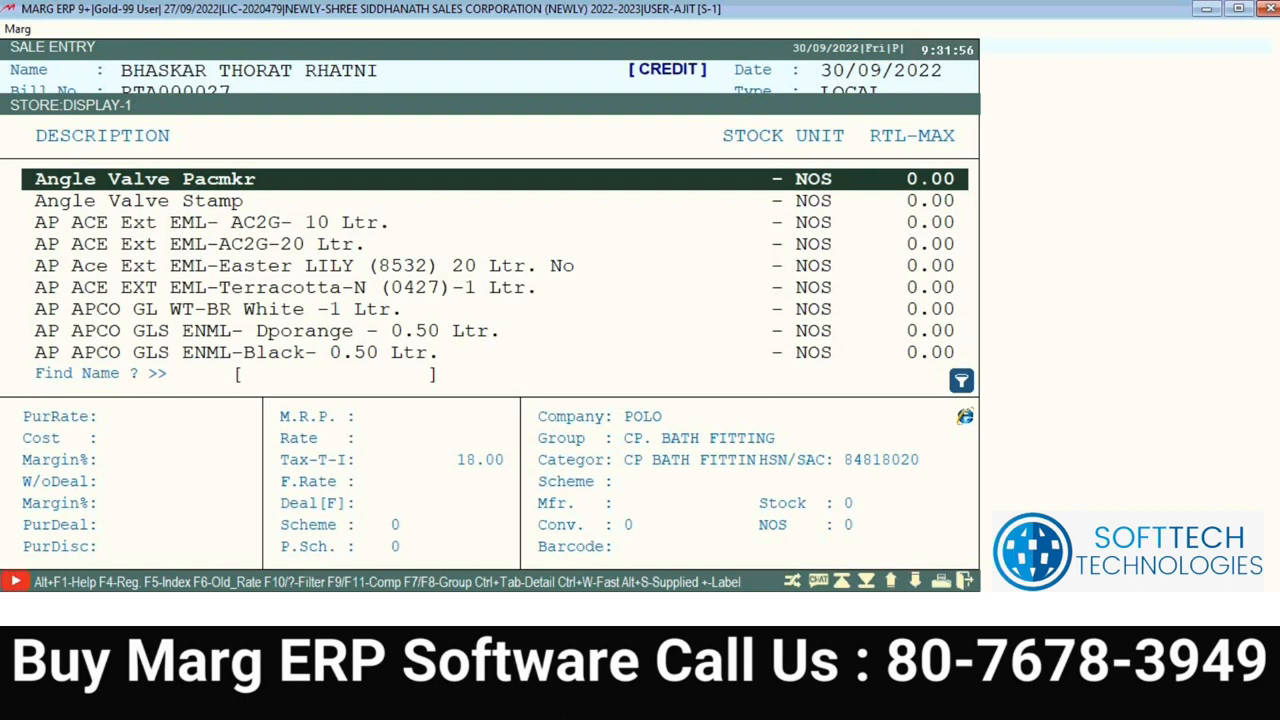
key("Escape")
Step: Leave the sale entry and start a new Stock Issue entry dated 30/09/2022
key("Escape")
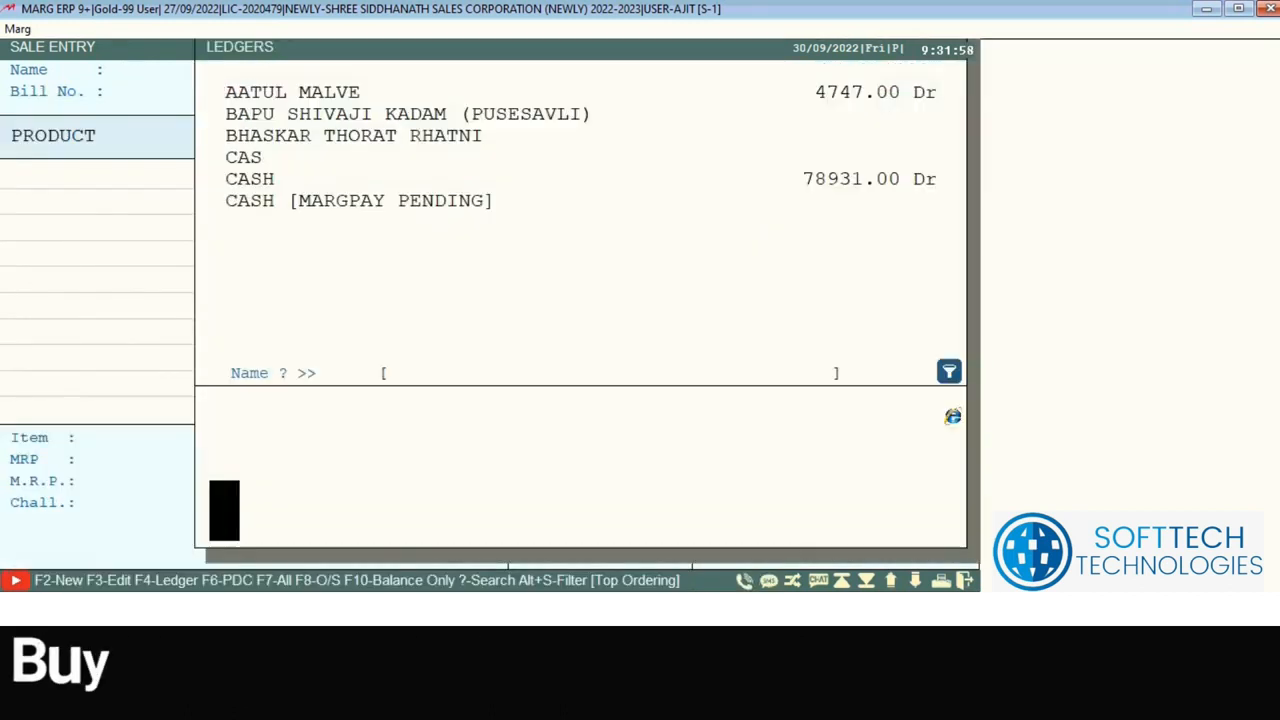
key("Escape")
key("Escape")
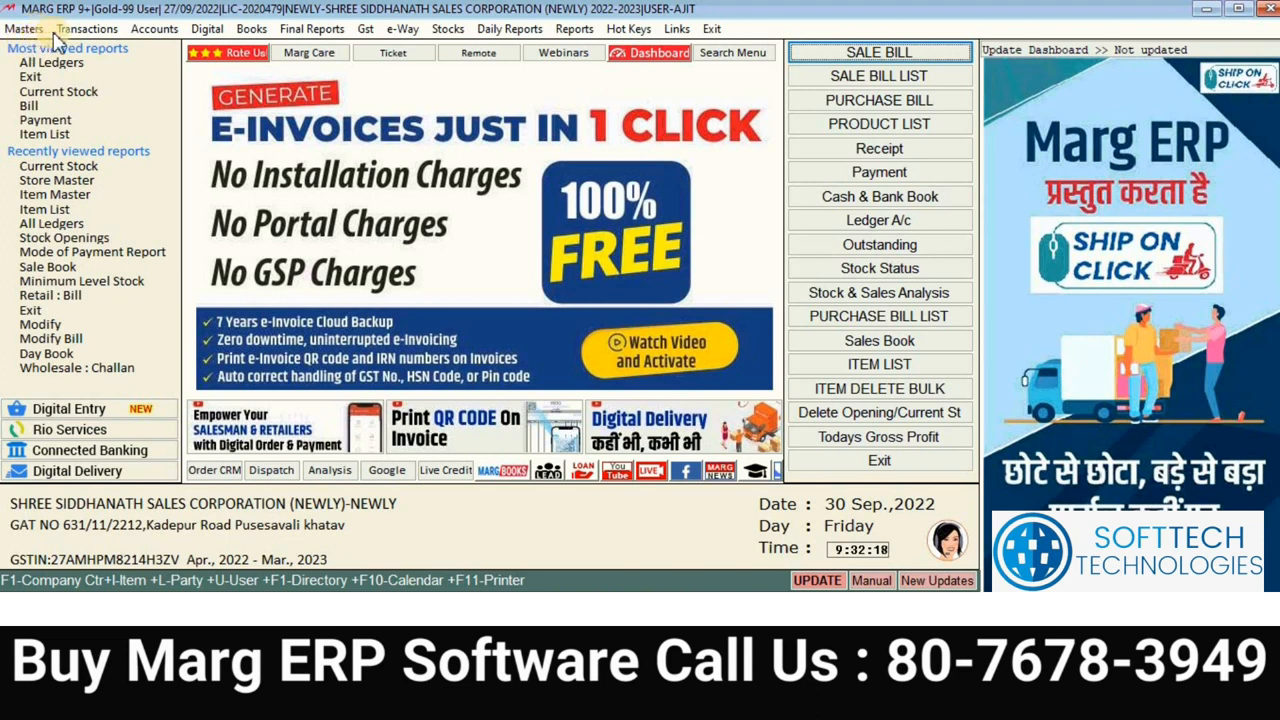
left_click(94, 28)
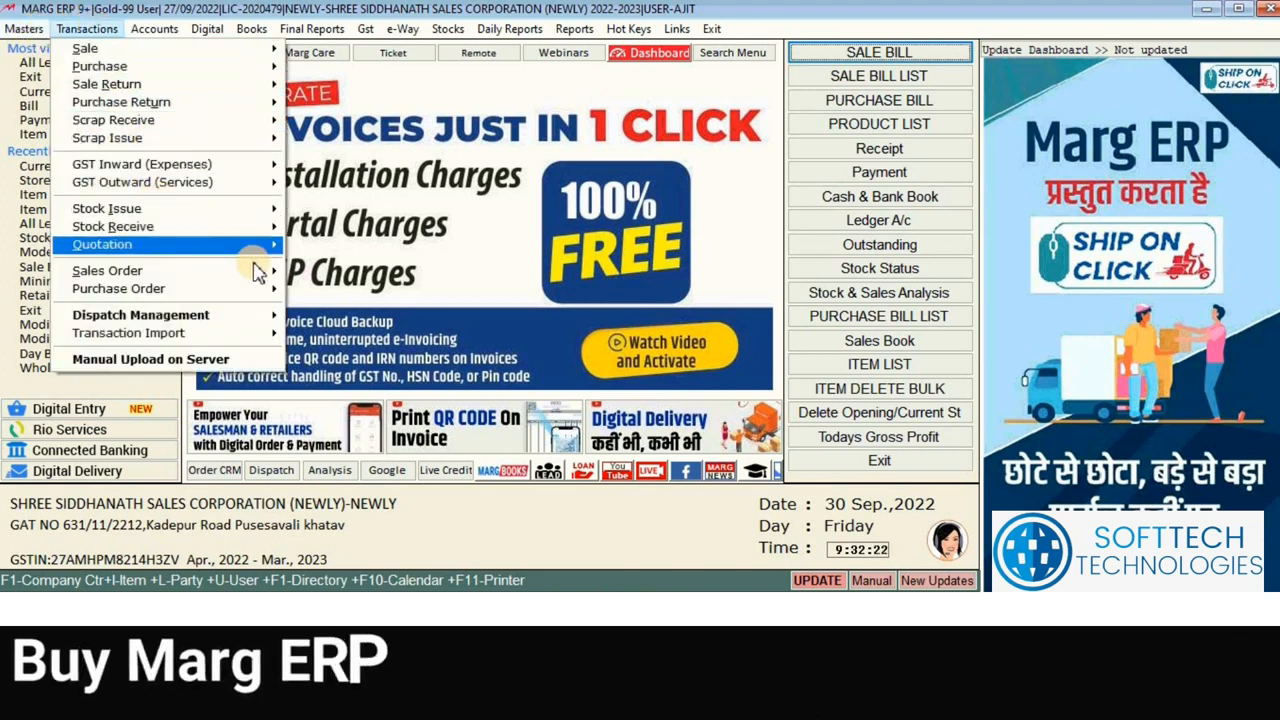
mouse_move(280, 212)
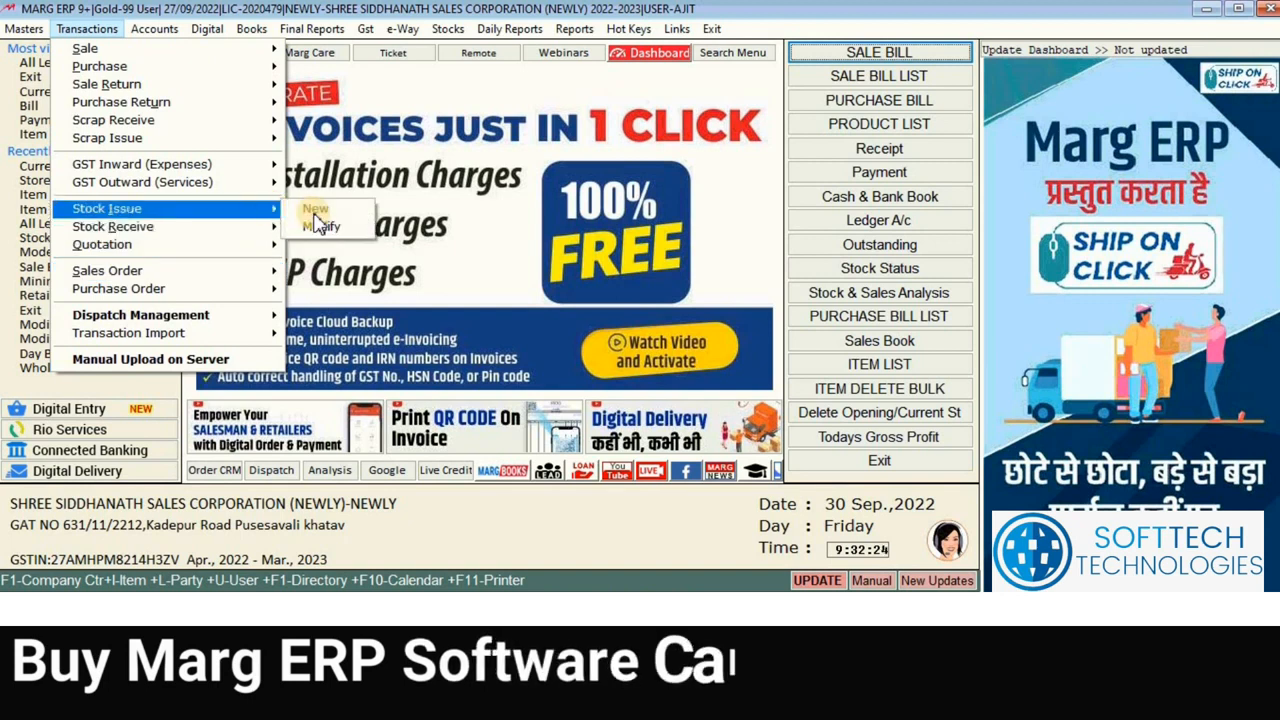
left_click(316, 212)
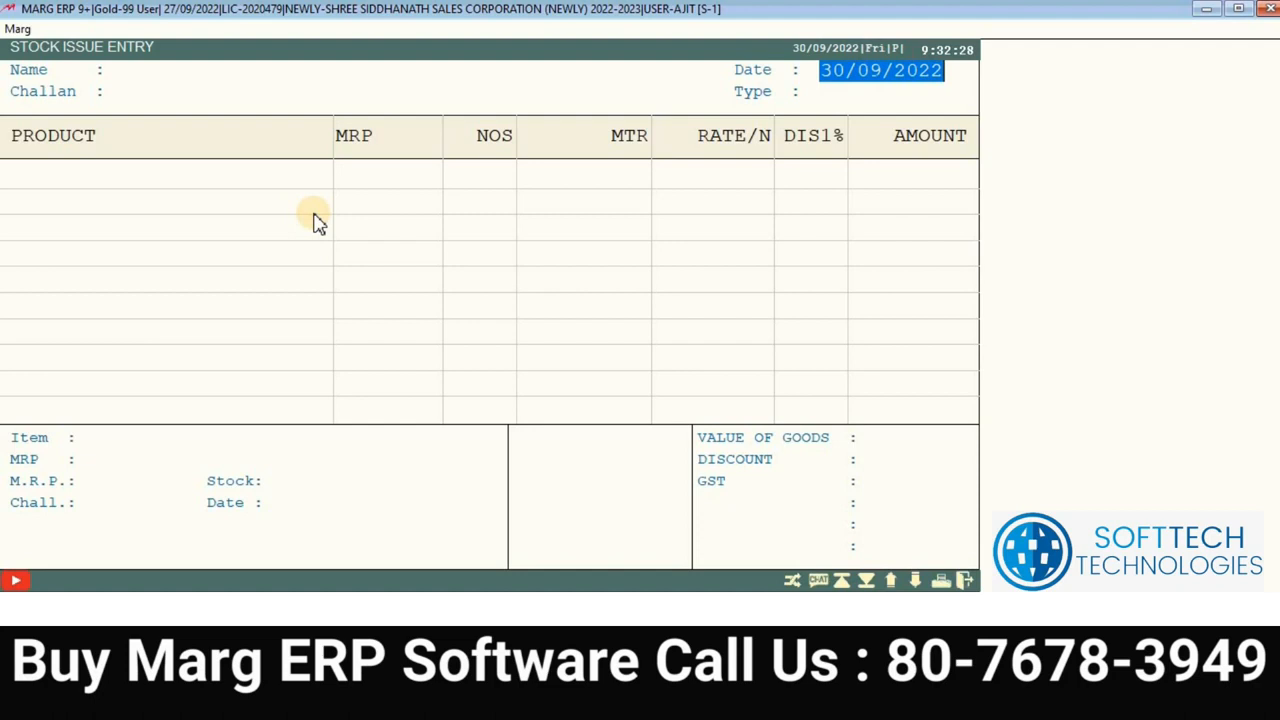
key("Return")
Step: Choose series WH and ledger STORE T/F for the stock issue, skipping party details
key("Down")
key("Up")
key("Down")
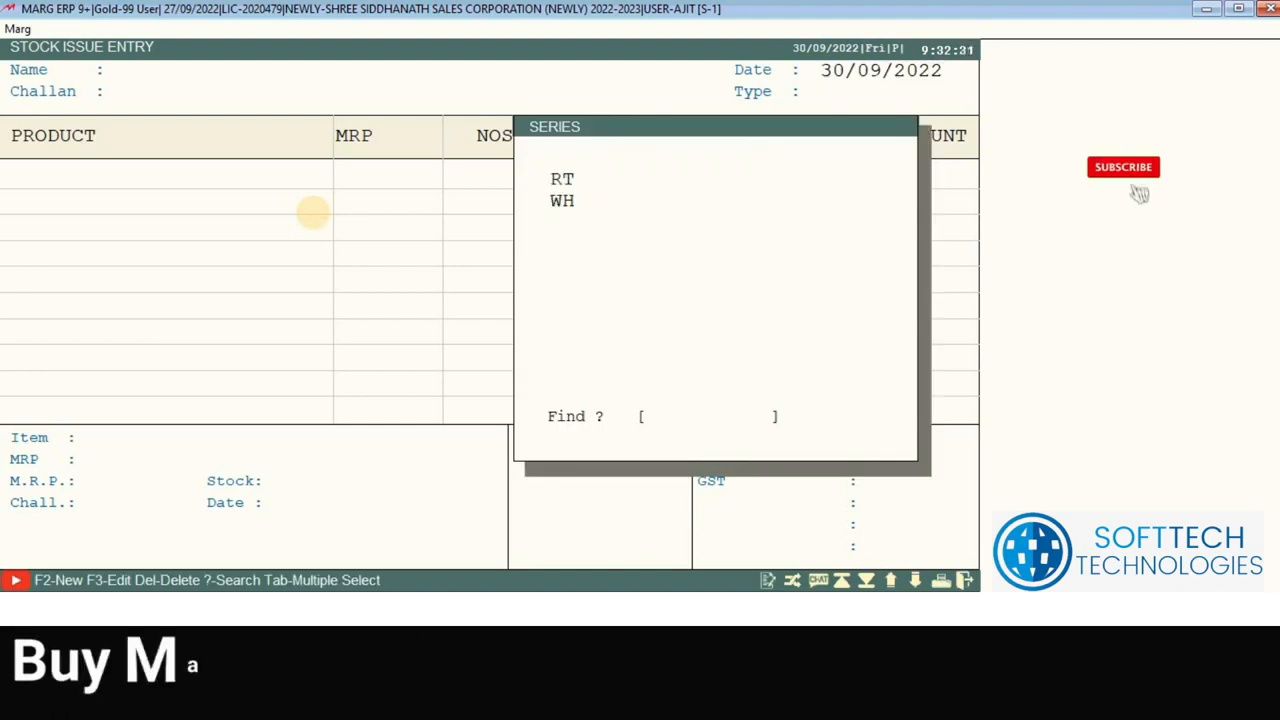
key("Return")
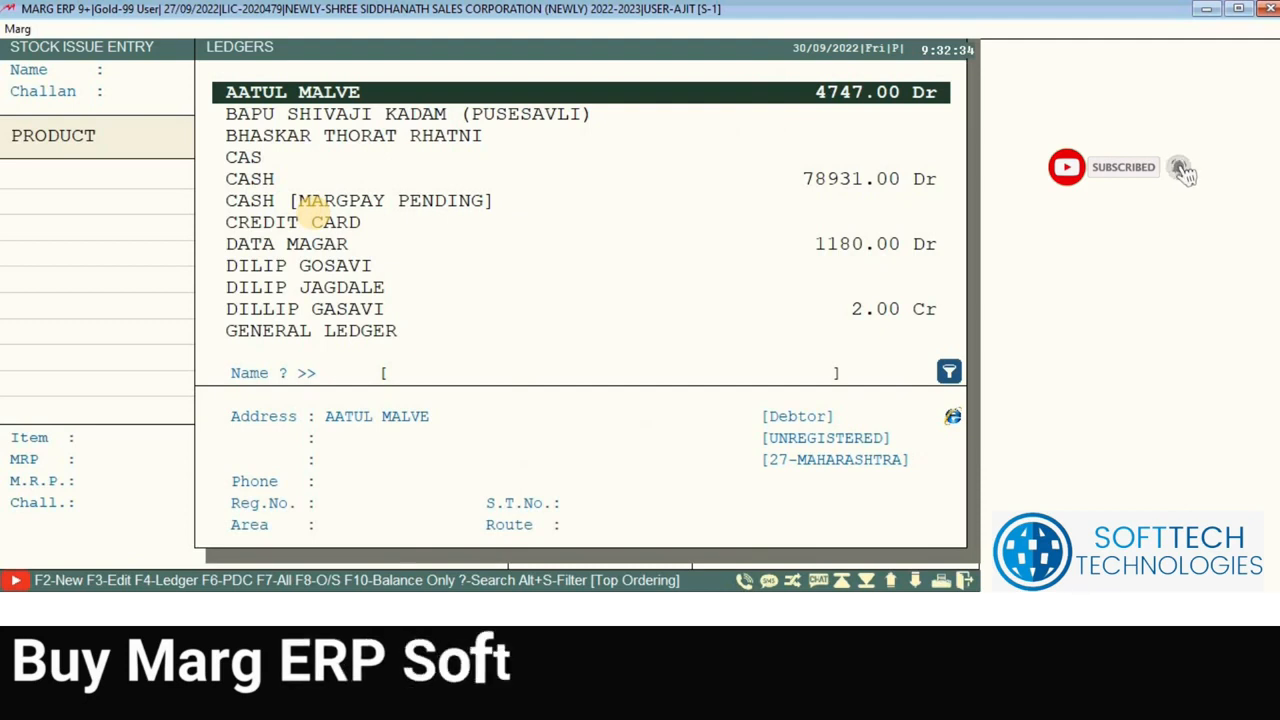
key("Down")
key("Down")
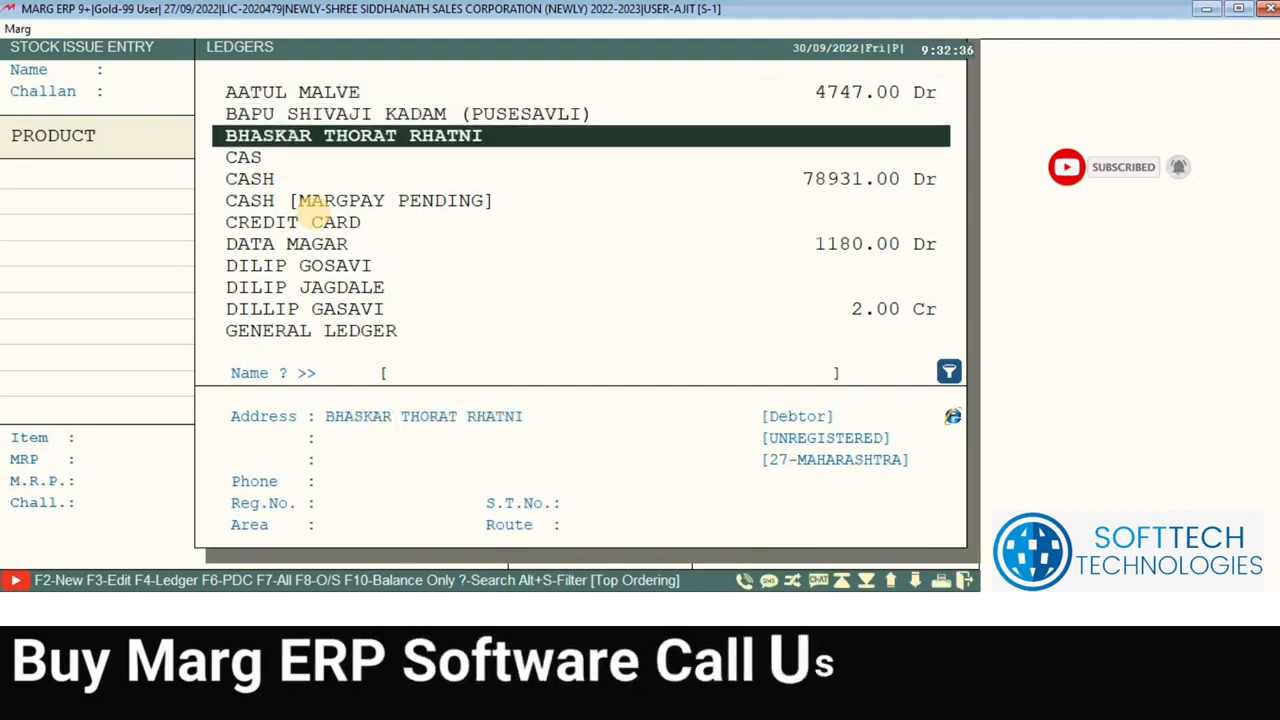
type("STORE")
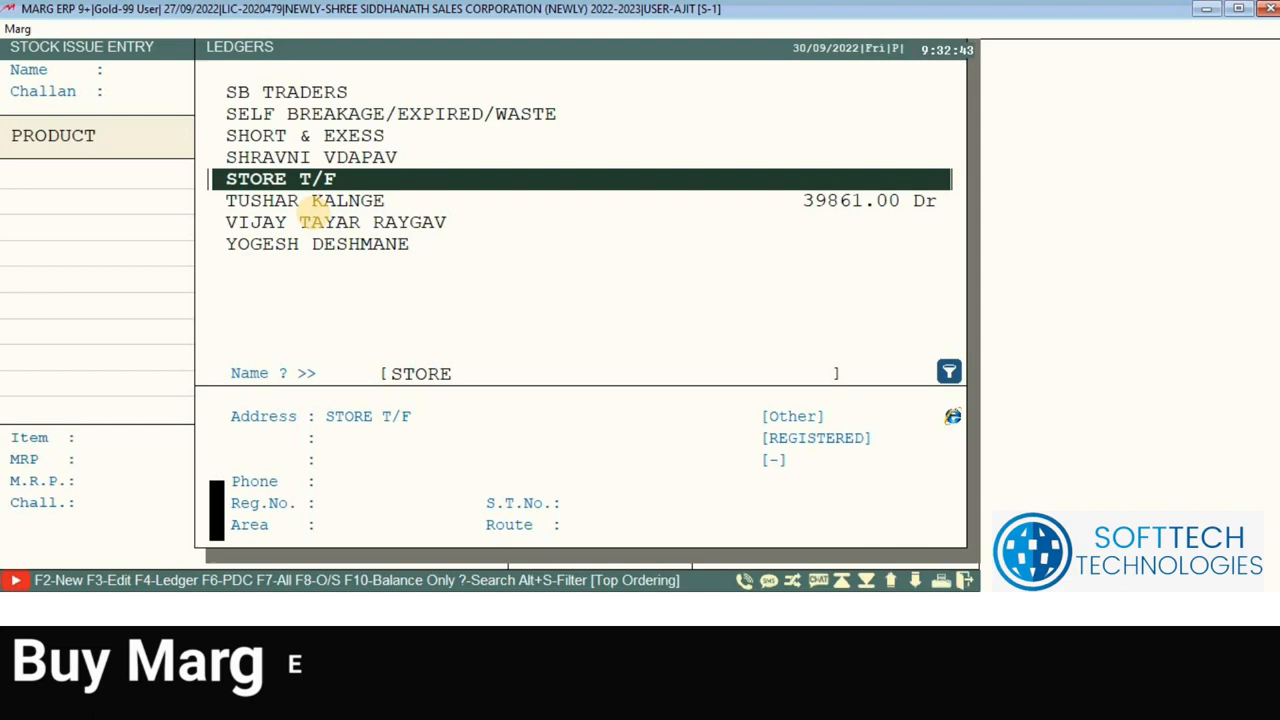
key("Return")
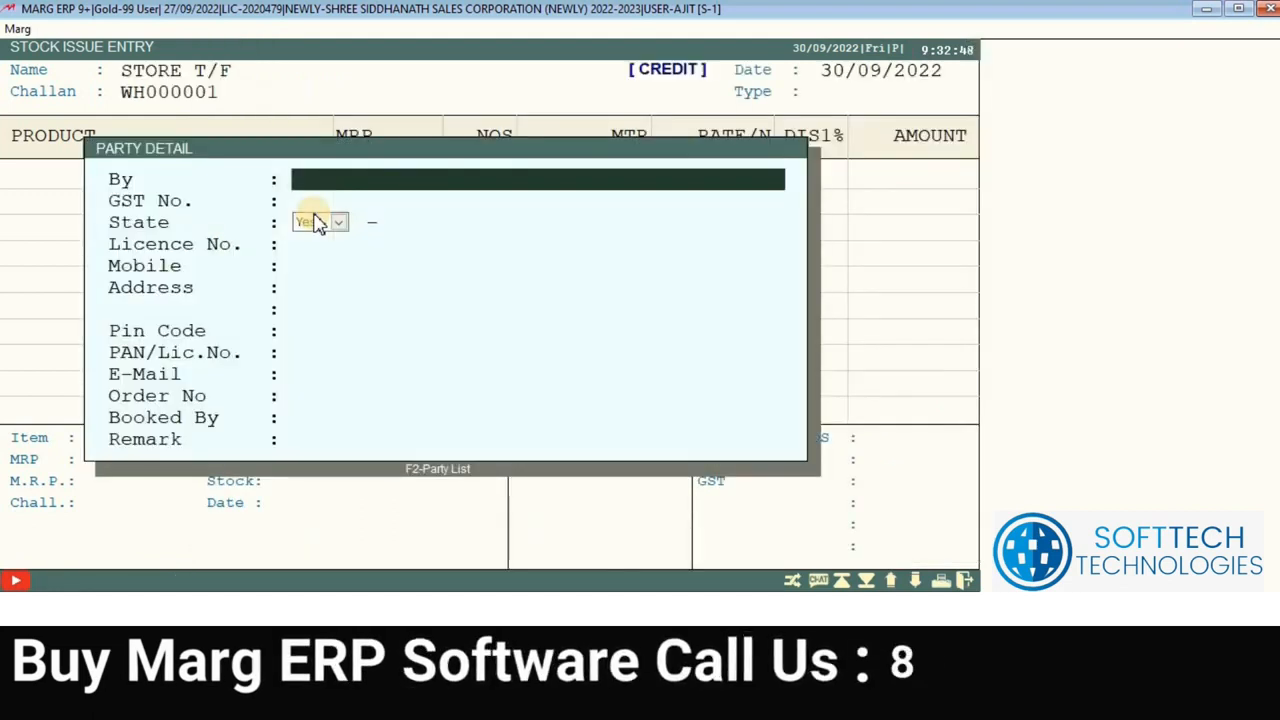
key("Escape")
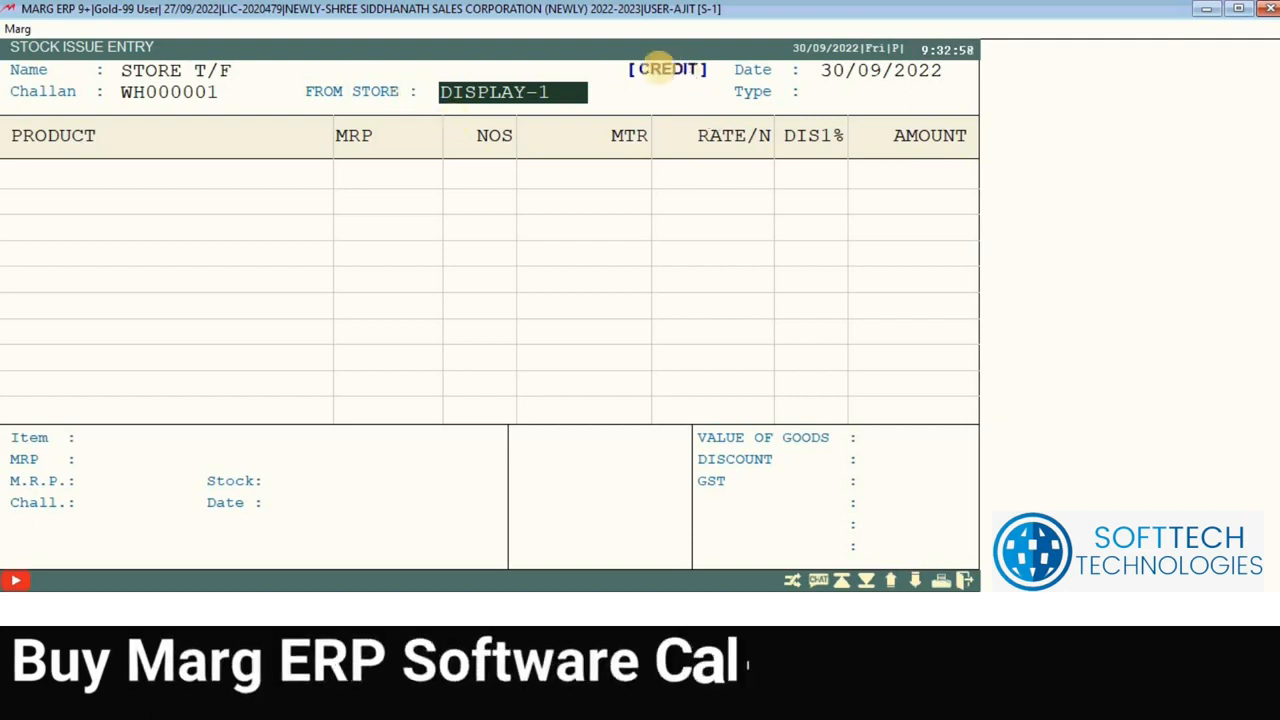
Step: Transfer from MAIN STORE to DISPLAY-1 with tax Yes and manual product entry
key("Return")
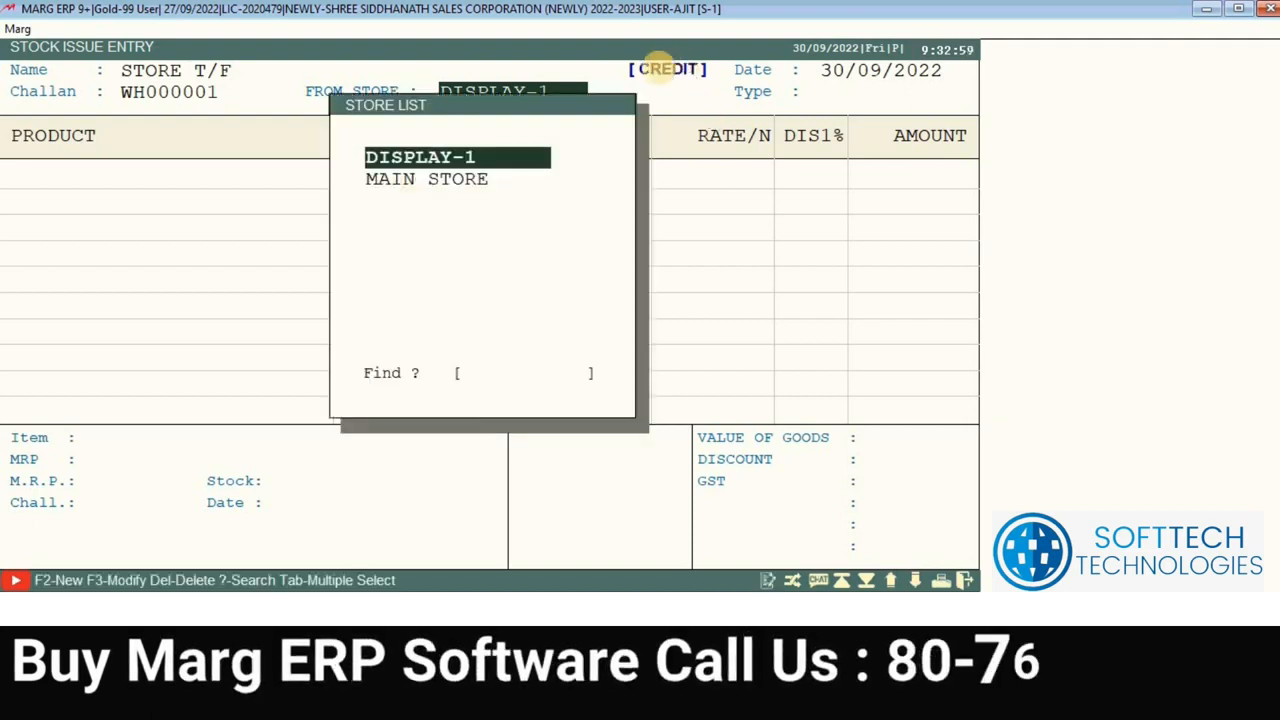
key("Down")
key("Return")
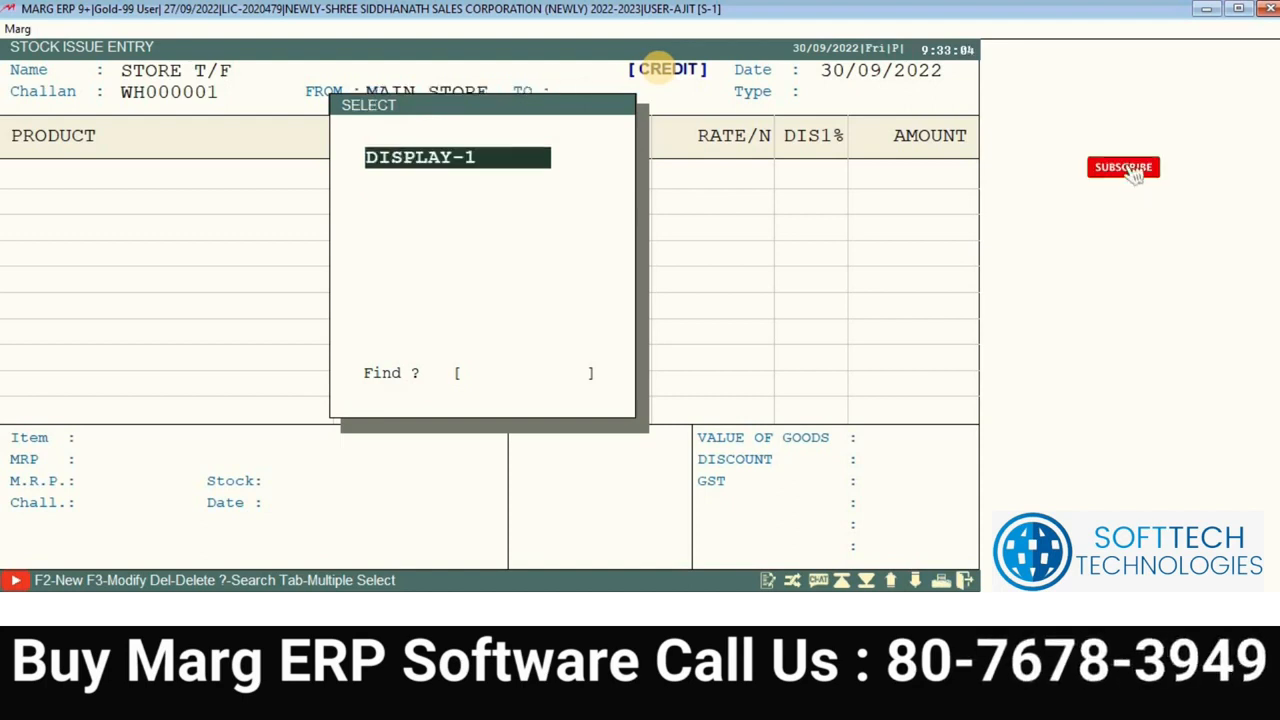
key("Return")
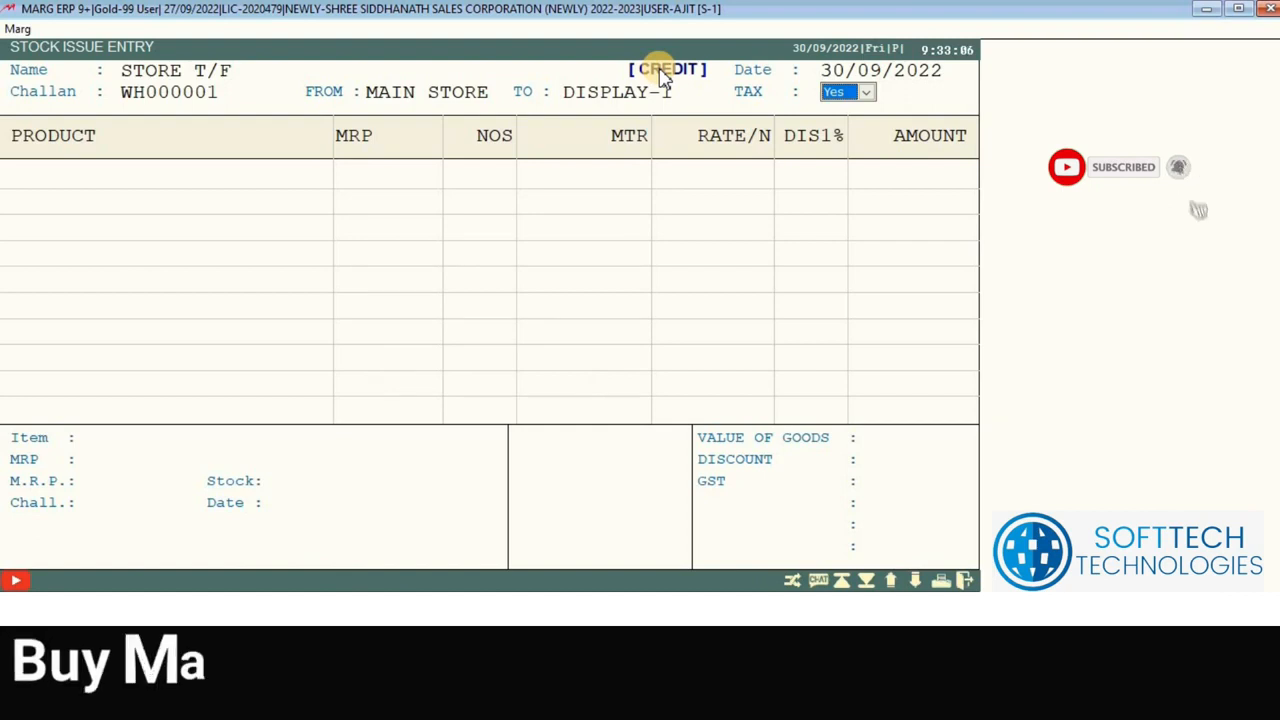
key("Return")
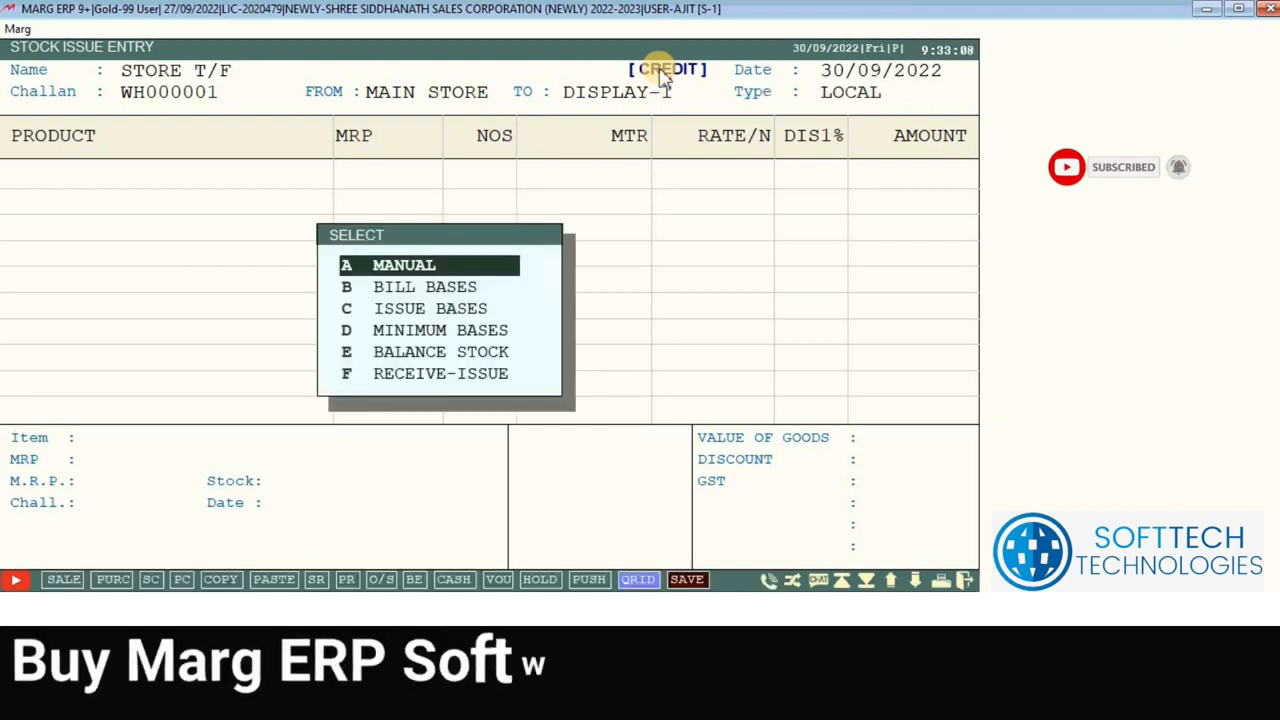
key("Return")
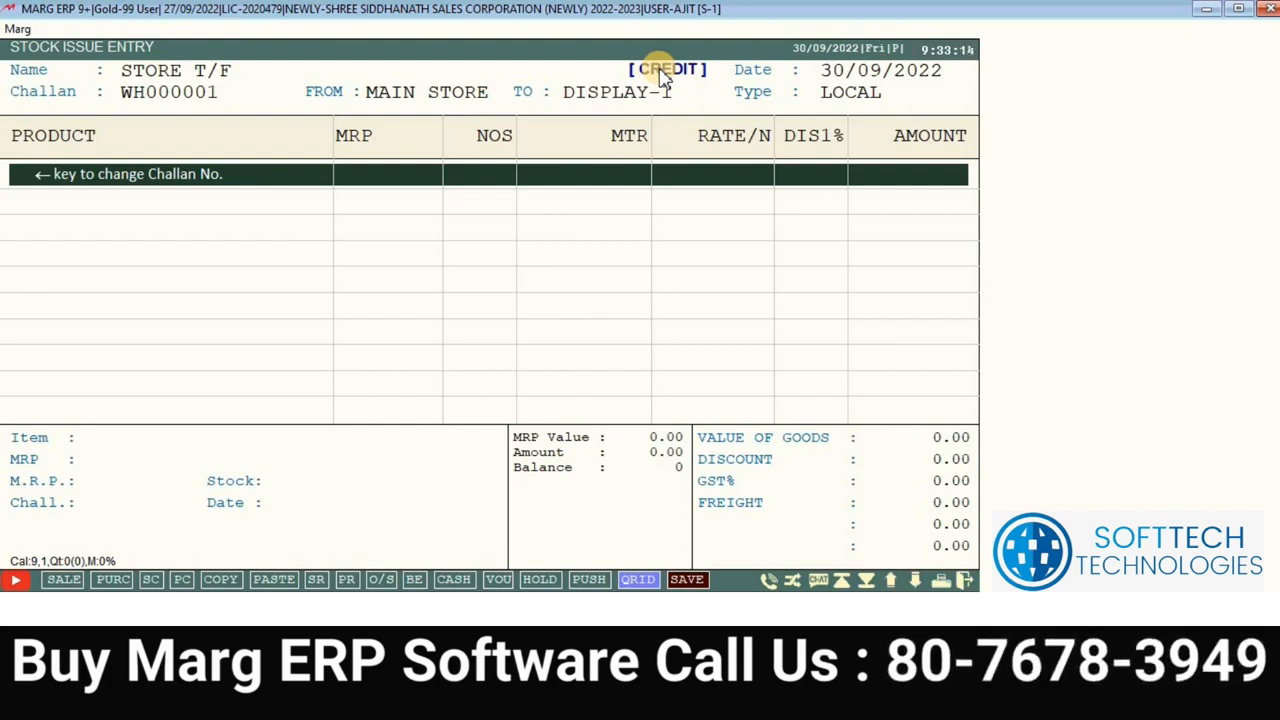
key("Return")
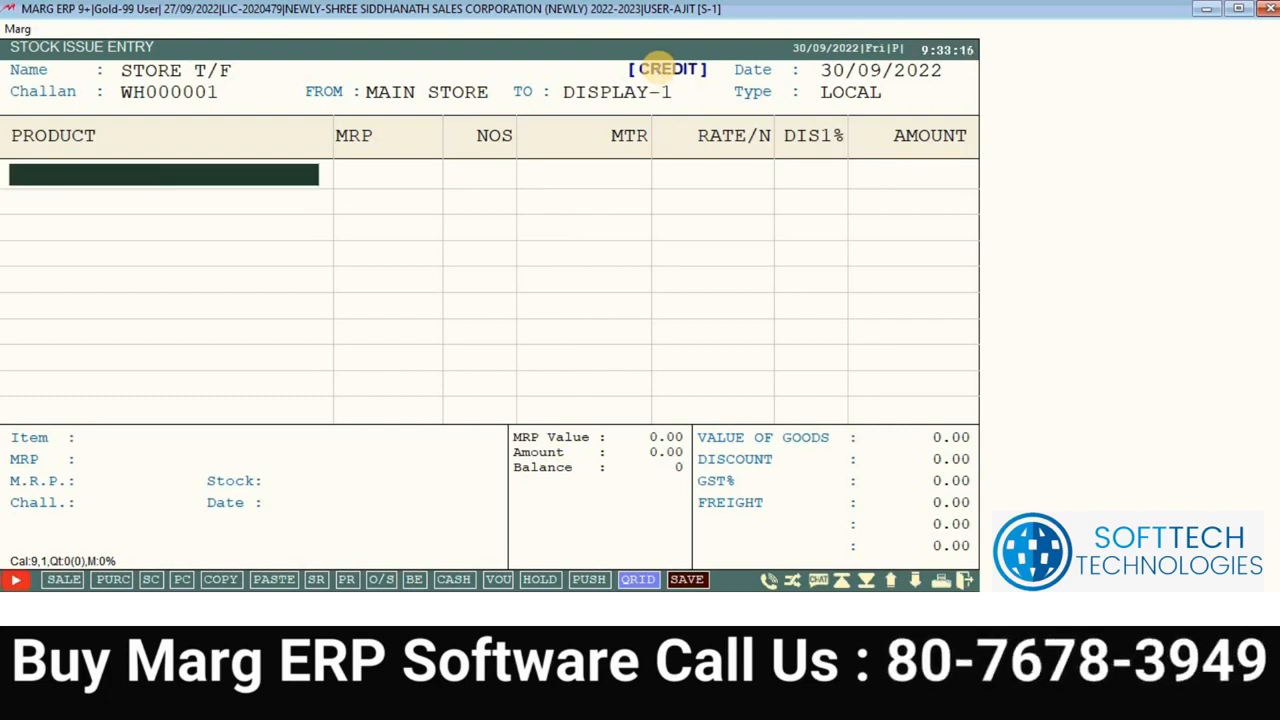
Step: Add 20 MTR of 302 (J9x10.5x245 0.45kg pcs)-R at MRP 173.31, zero discount, amount 3249.80
key("Return")
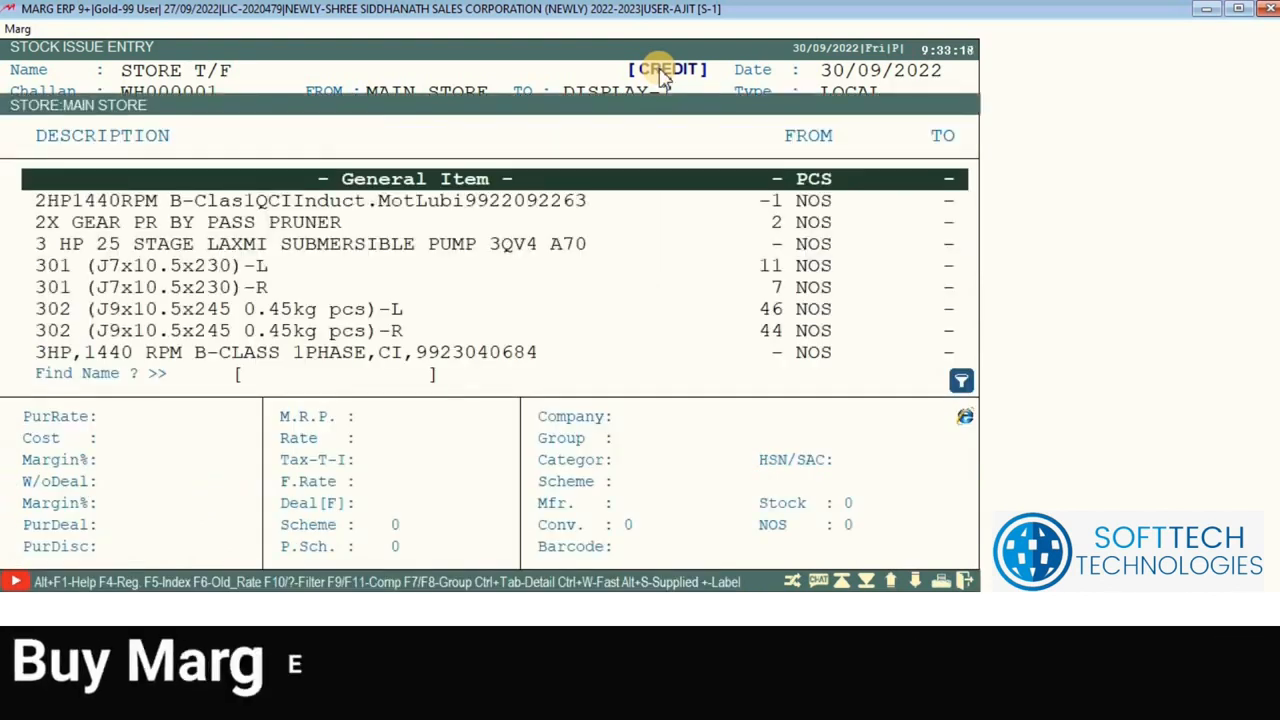
key("Down")
key("Down")
key("Down")
key("Down")
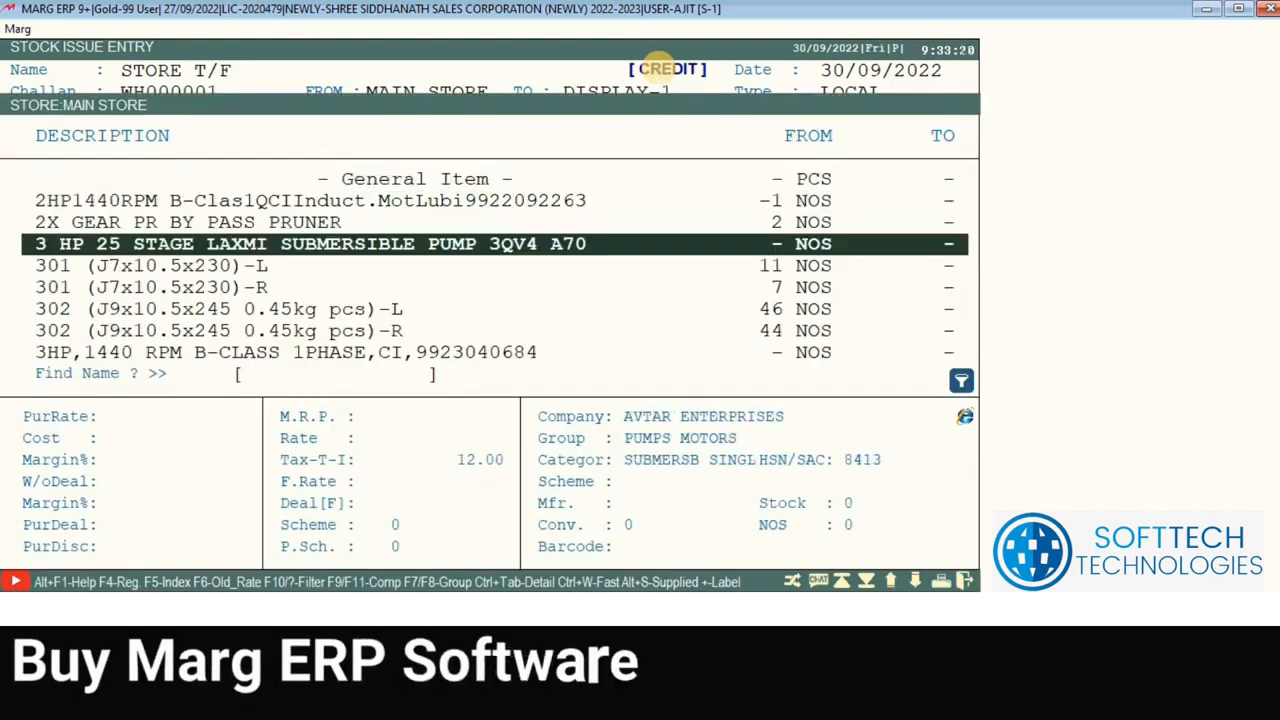
key("Down")
key("Down")
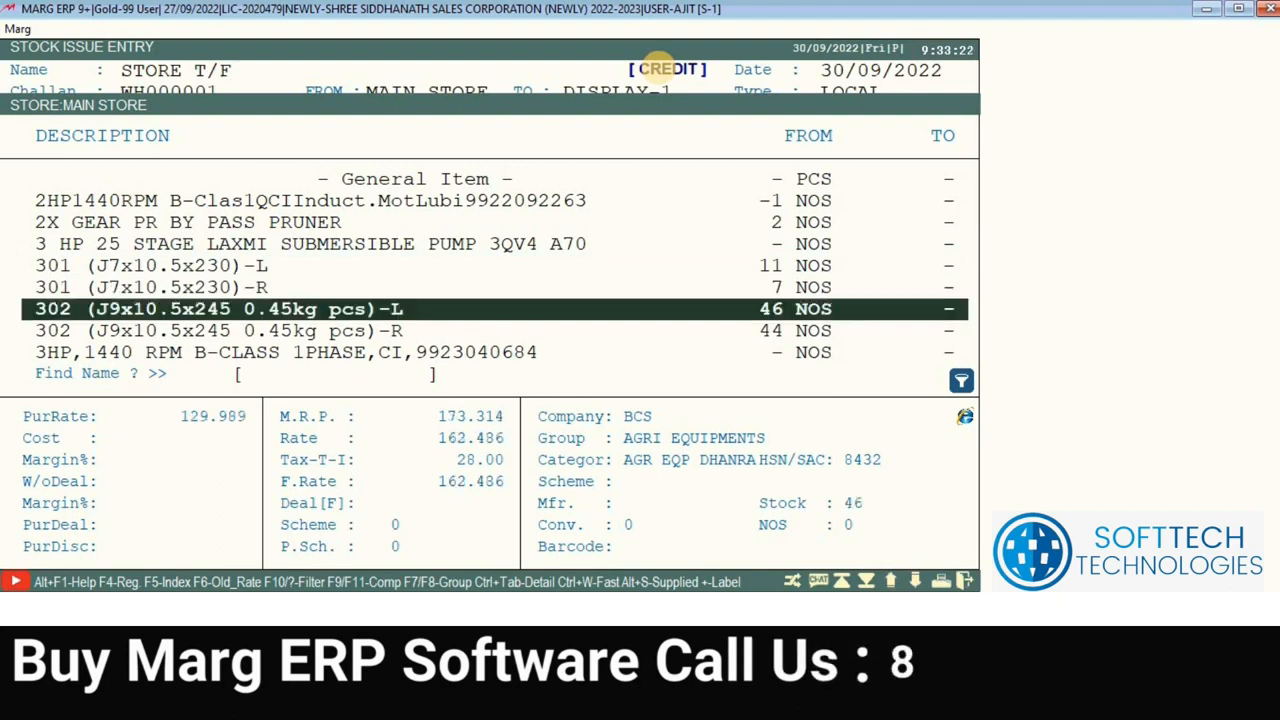
key("Down")
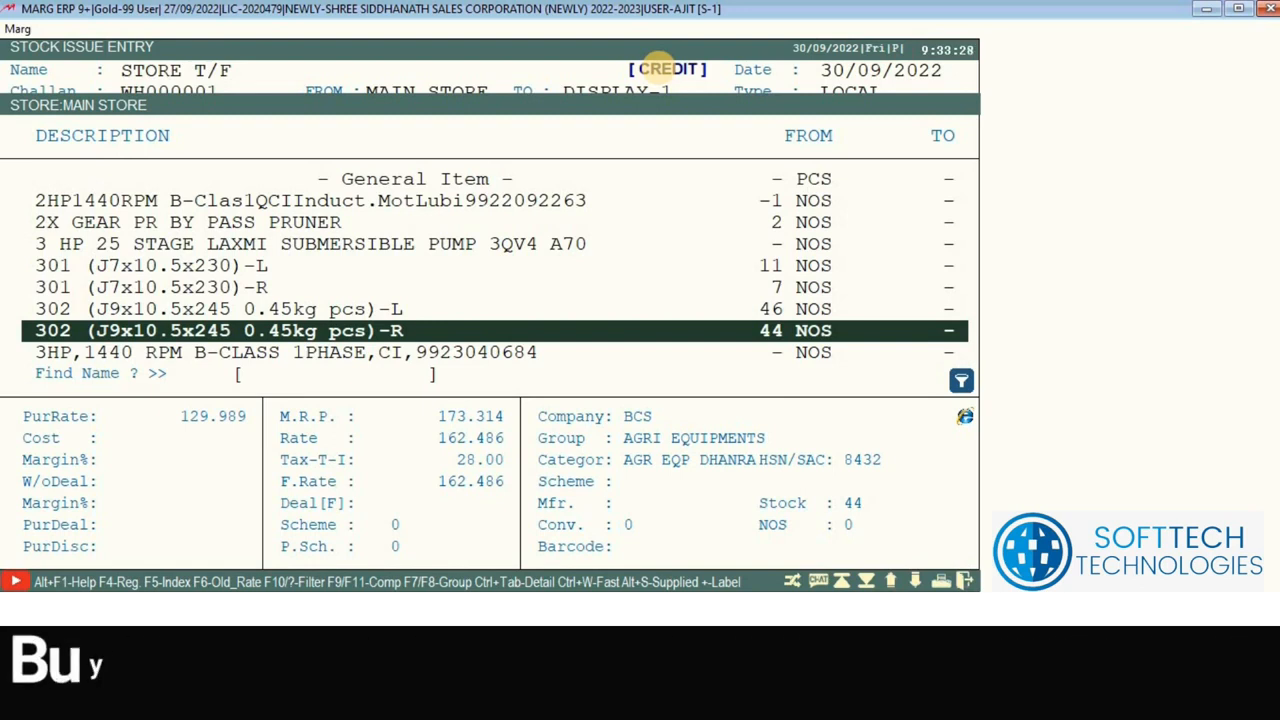
key("Return")
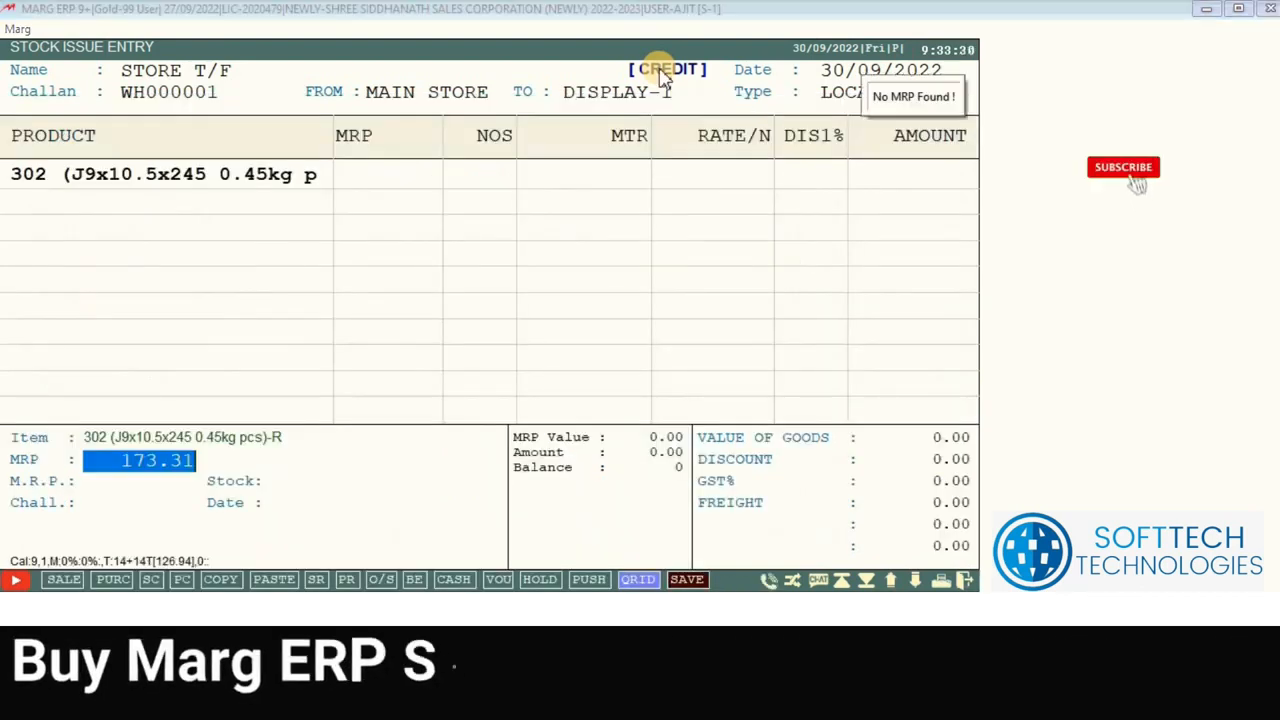
key("Return")
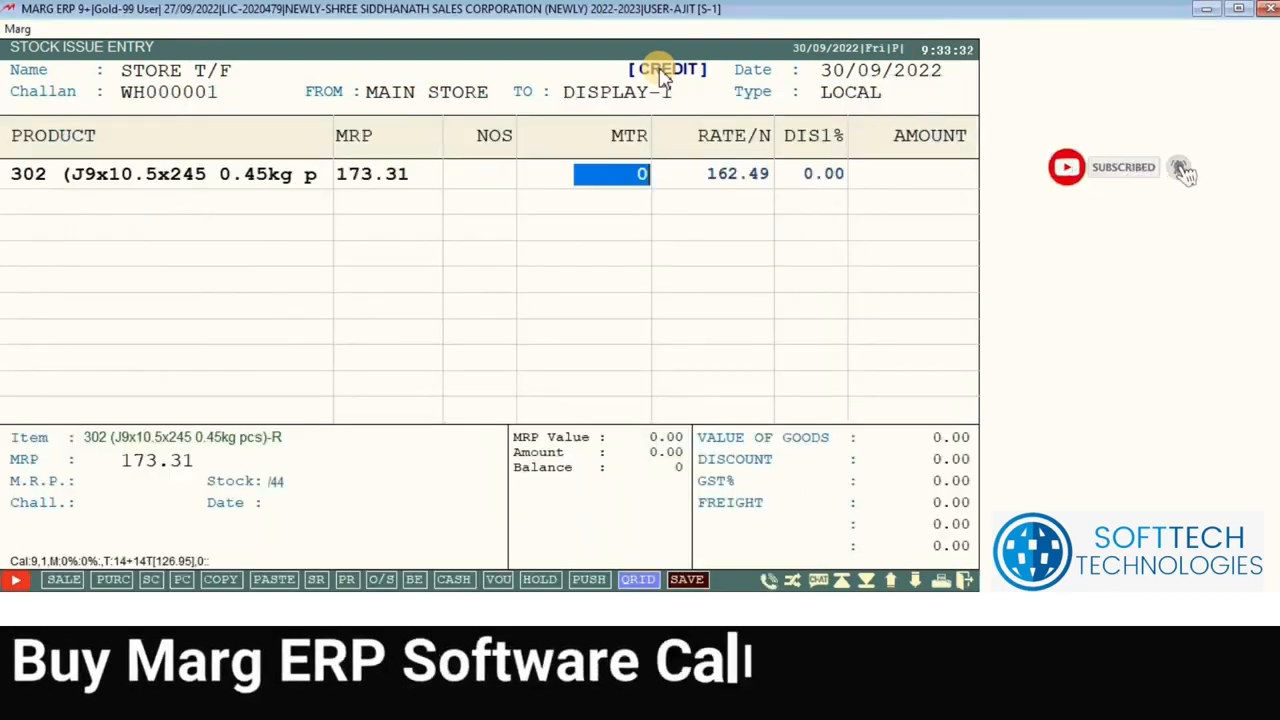
type("20")
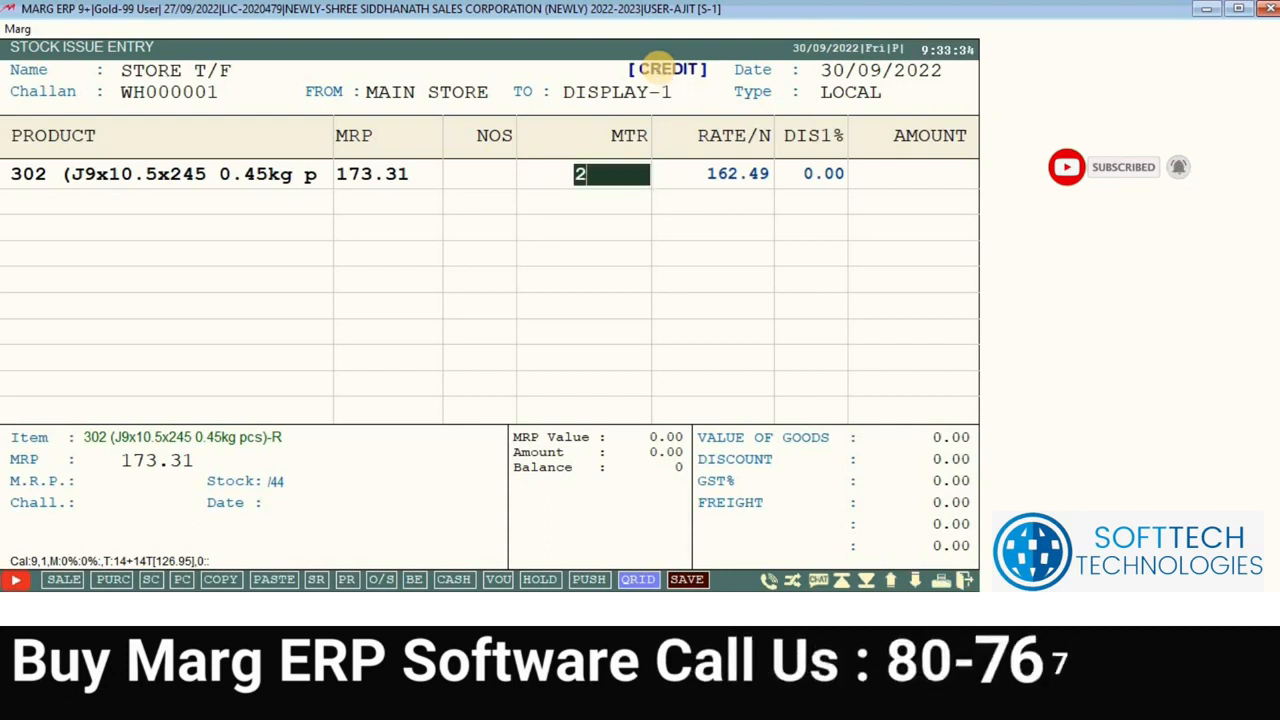
key("Return")
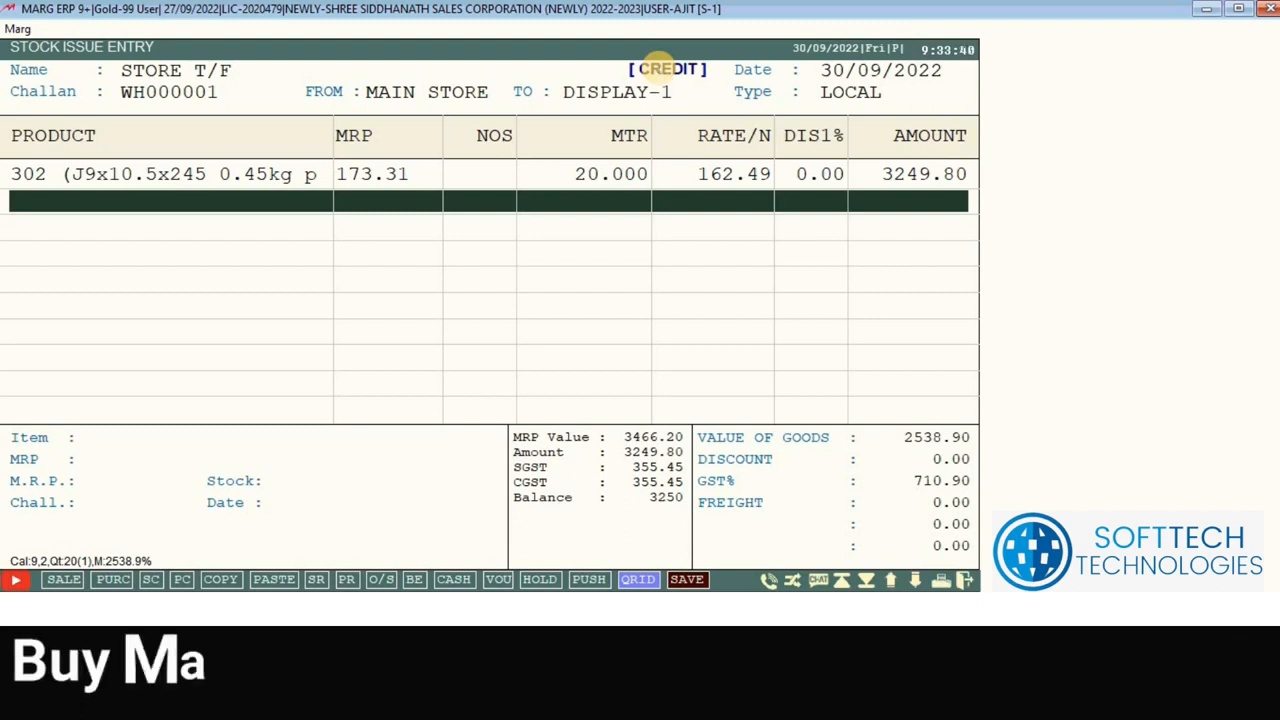
key("Return")
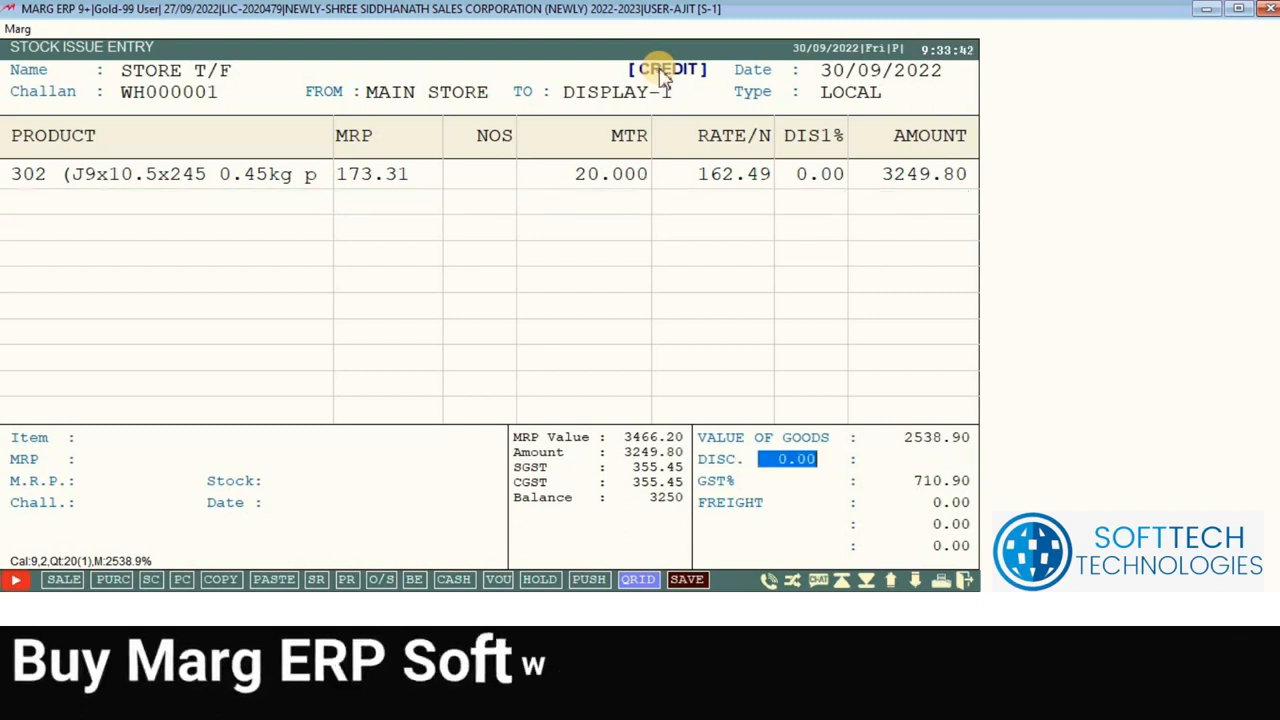
key("Return")
Step: Save stock issue WH000001 (total 3250.00), review its estimate preview, then exit to the dashboard
key("Return")
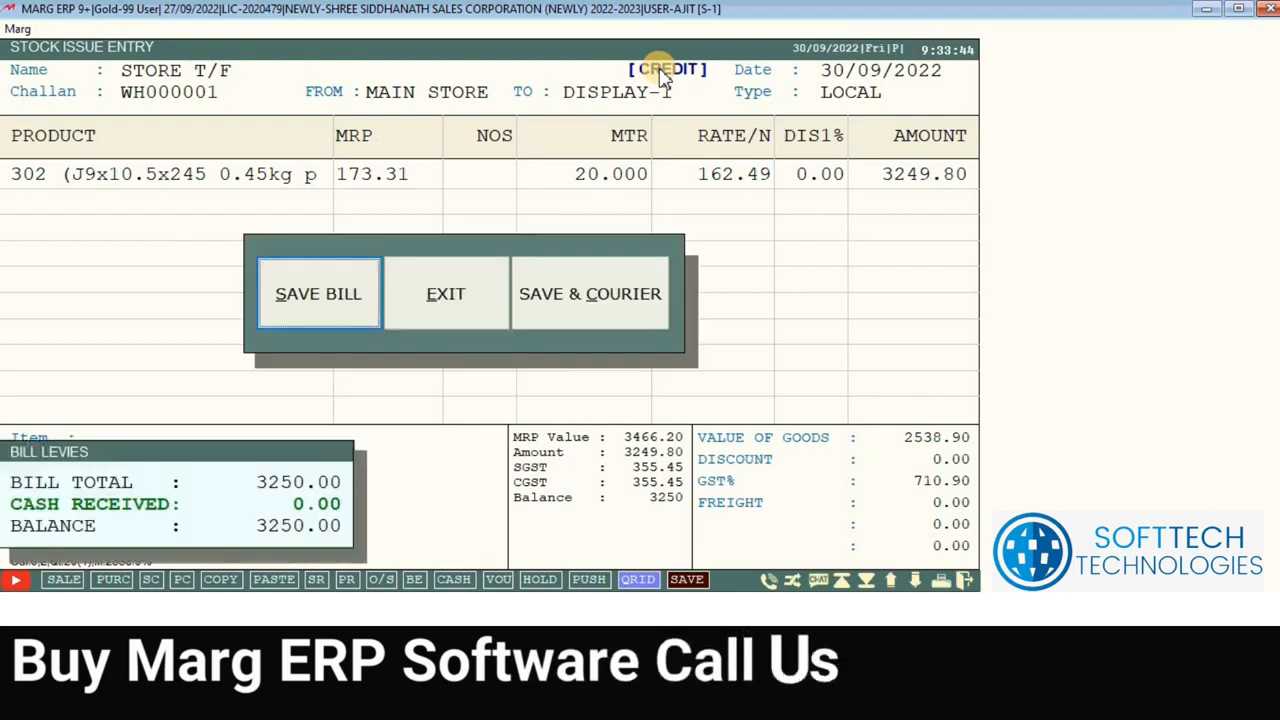
key("Return")
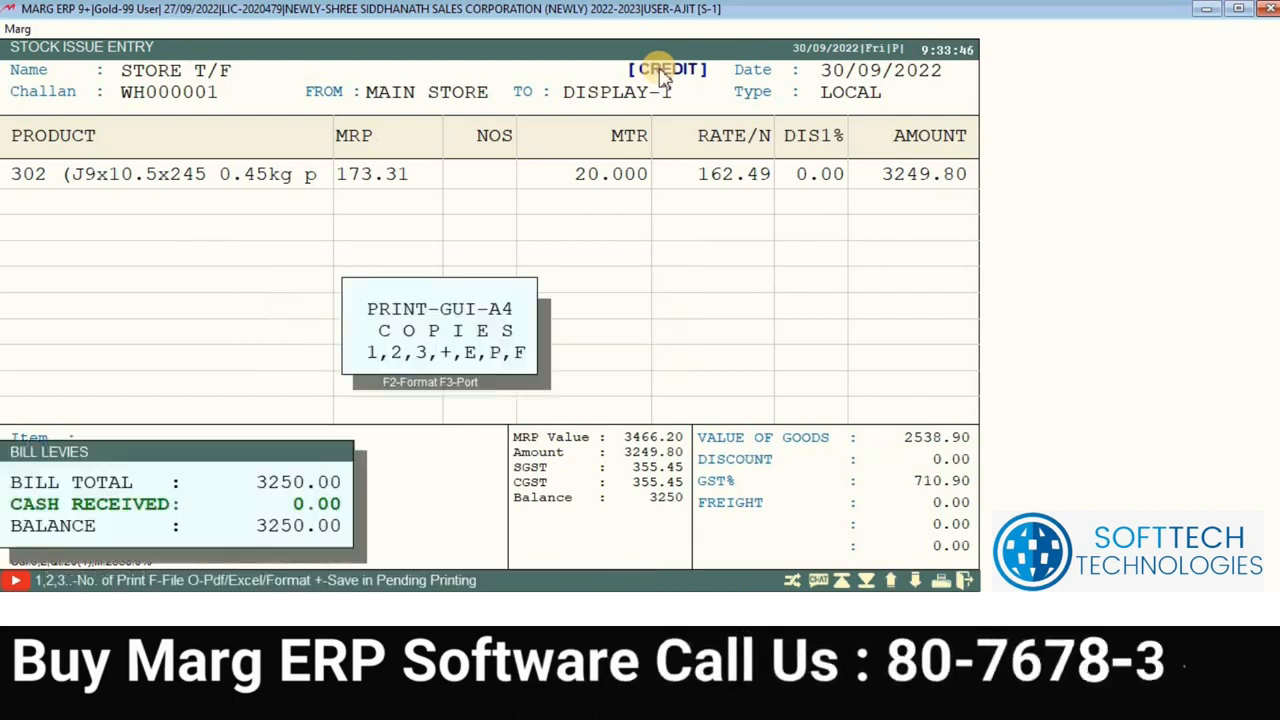
key("Escape")
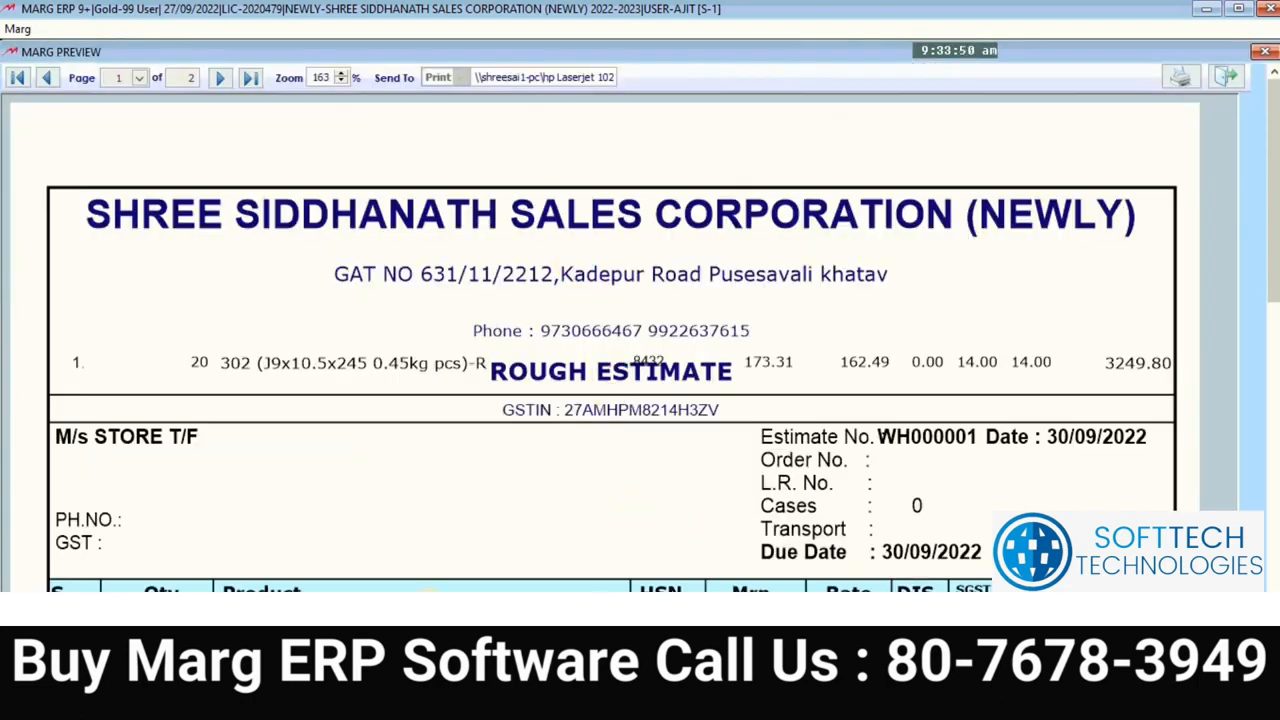
scroll(343, 543, "down", 3)
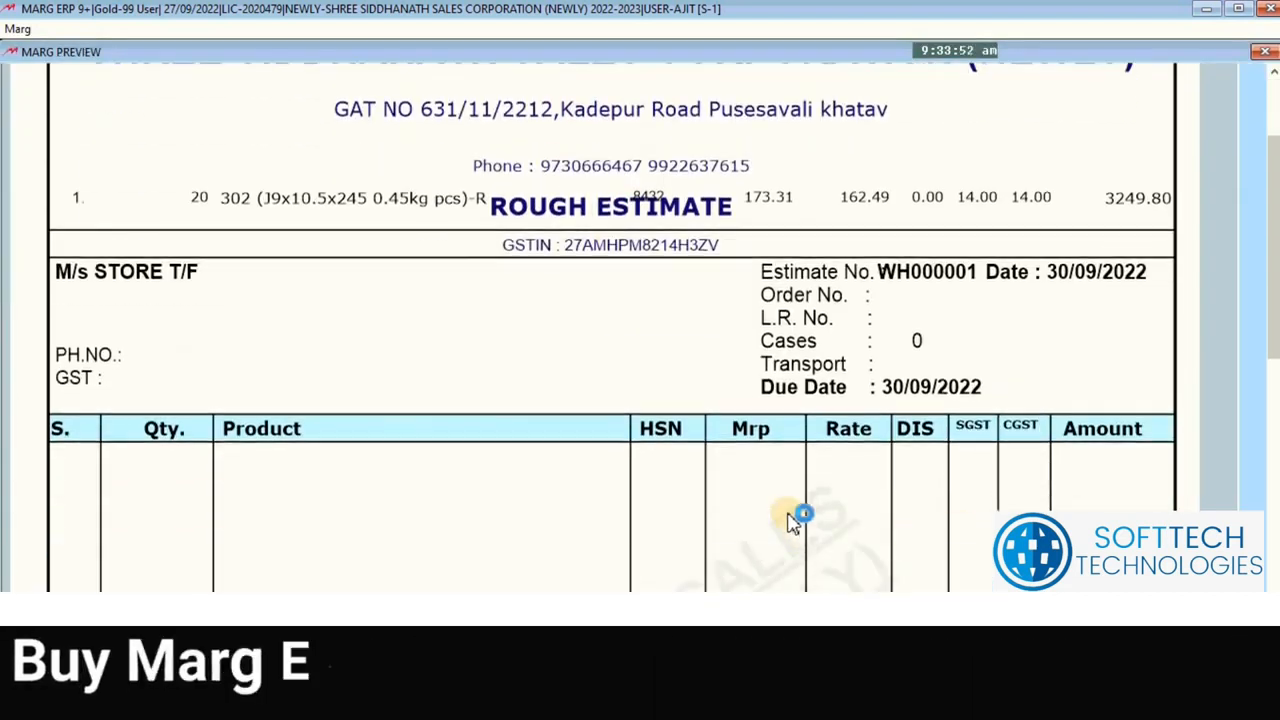
scroll(793, 522, "down", 2)
key("Escape")
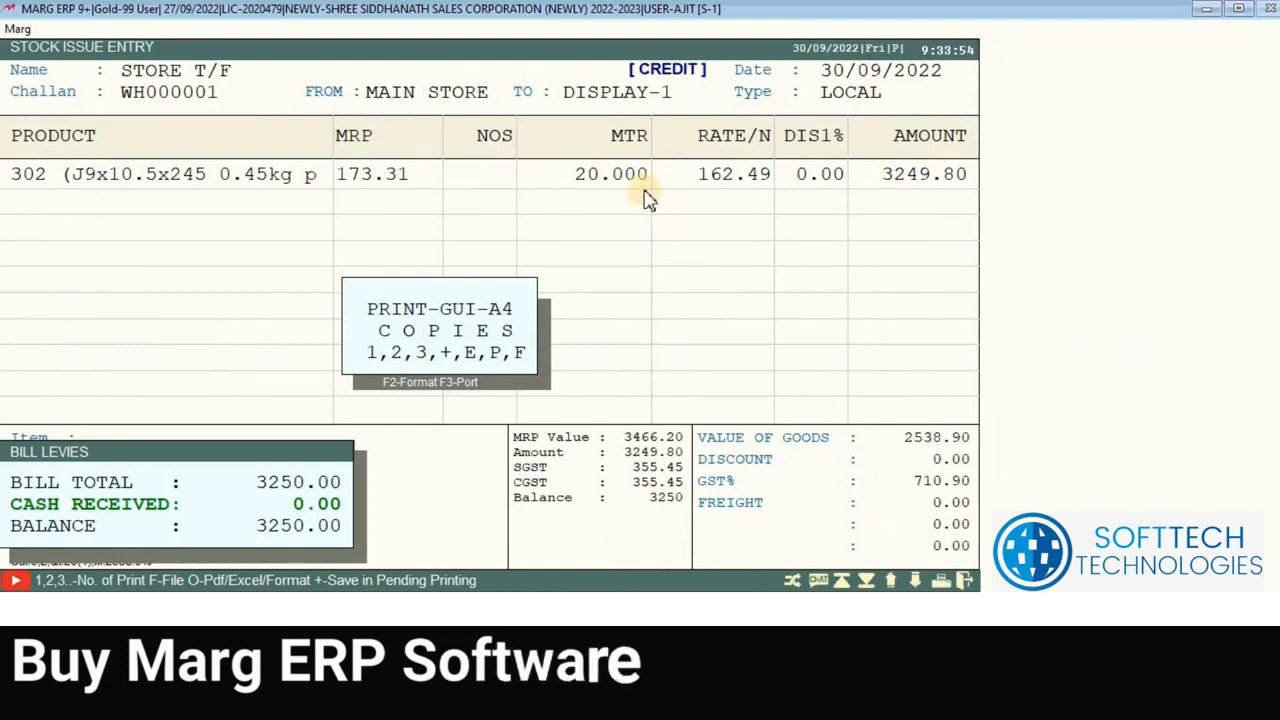
key("Escape")
key("Escape")
key("Escape")
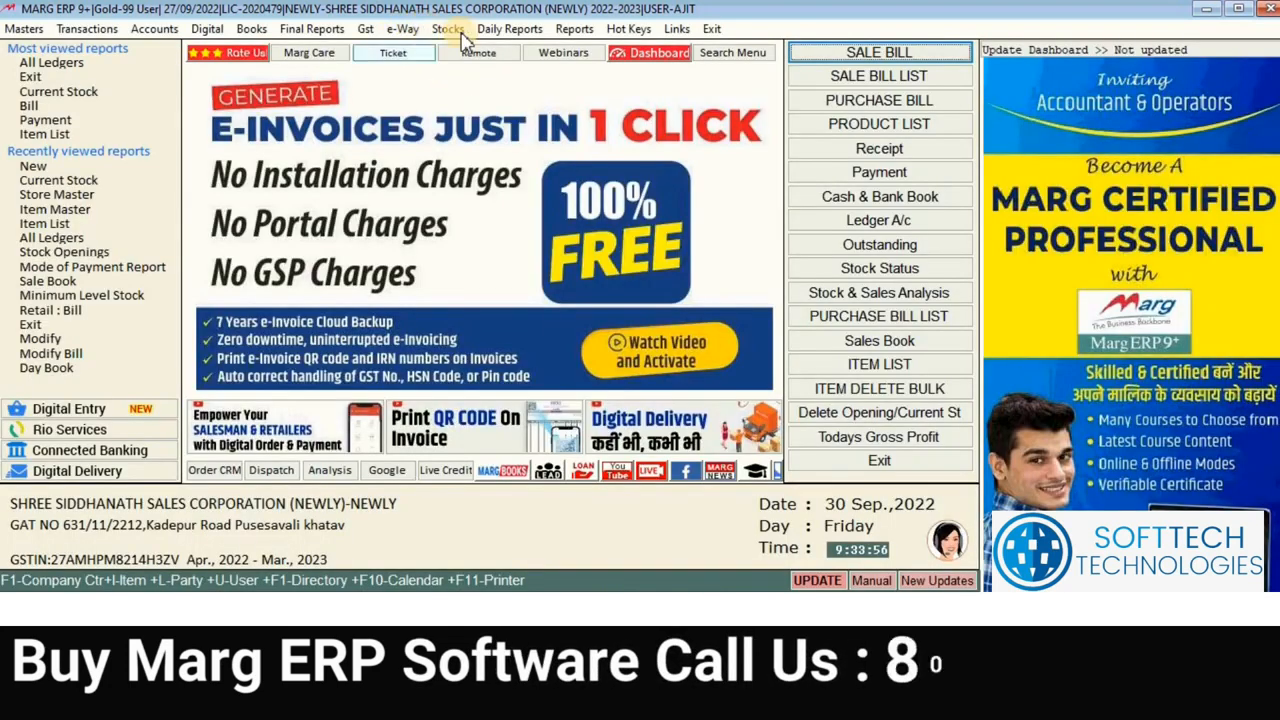
left_click(455, 29)
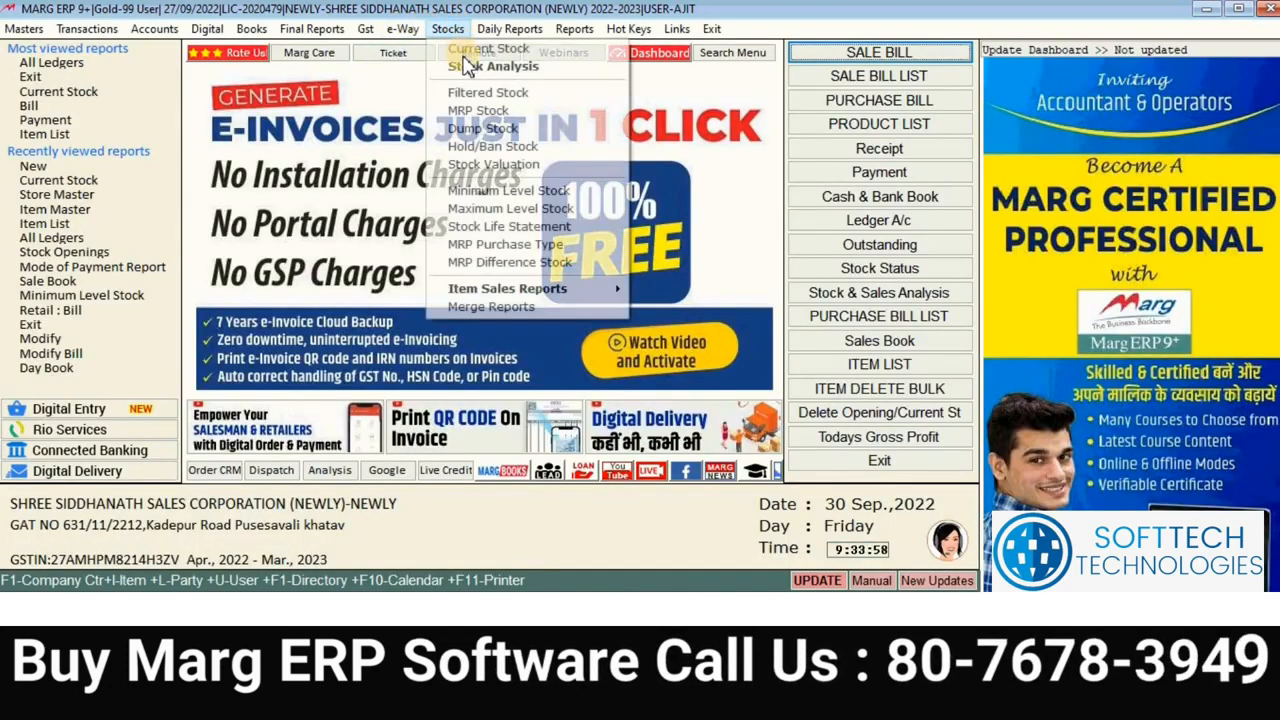
left_click(464, 54)
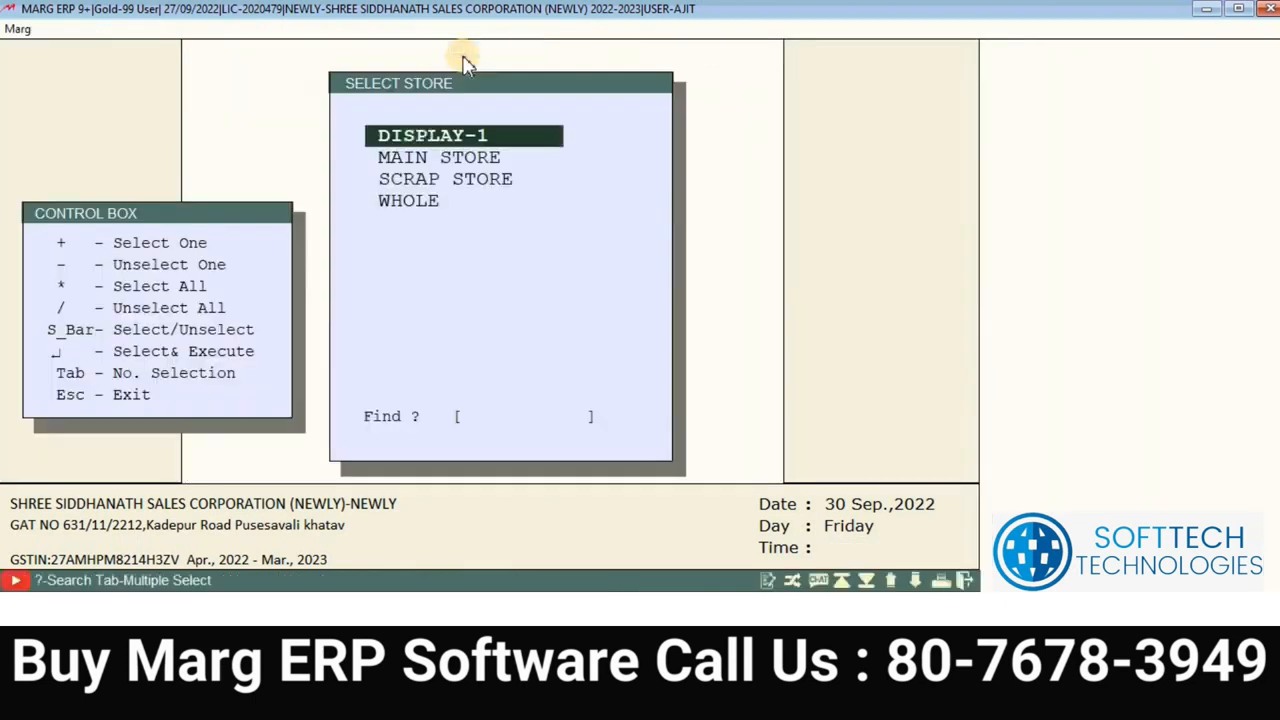
key("Down")
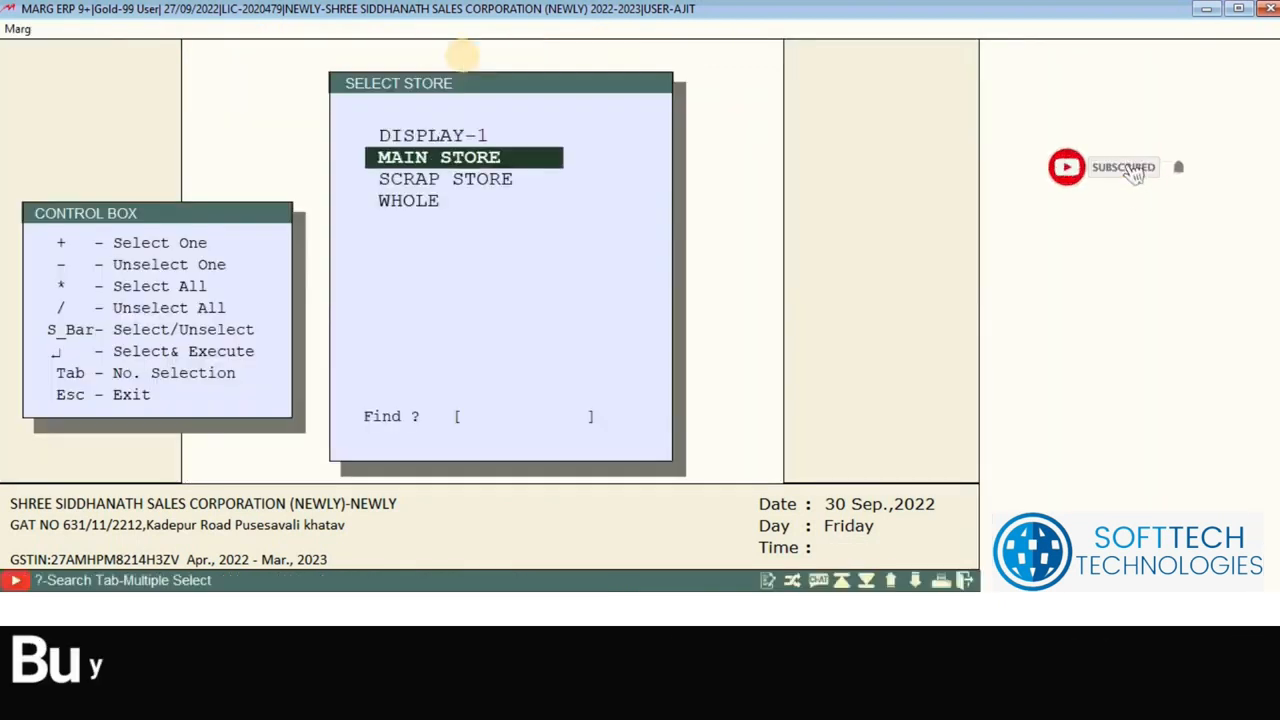
key("Return")
key("Down")
key("Down")
key("Down")
key("Down")
key("Down")
key("Down")
key("Down")
key("Down")
key("Down")
key("Down")
key("Down")
key("Down")
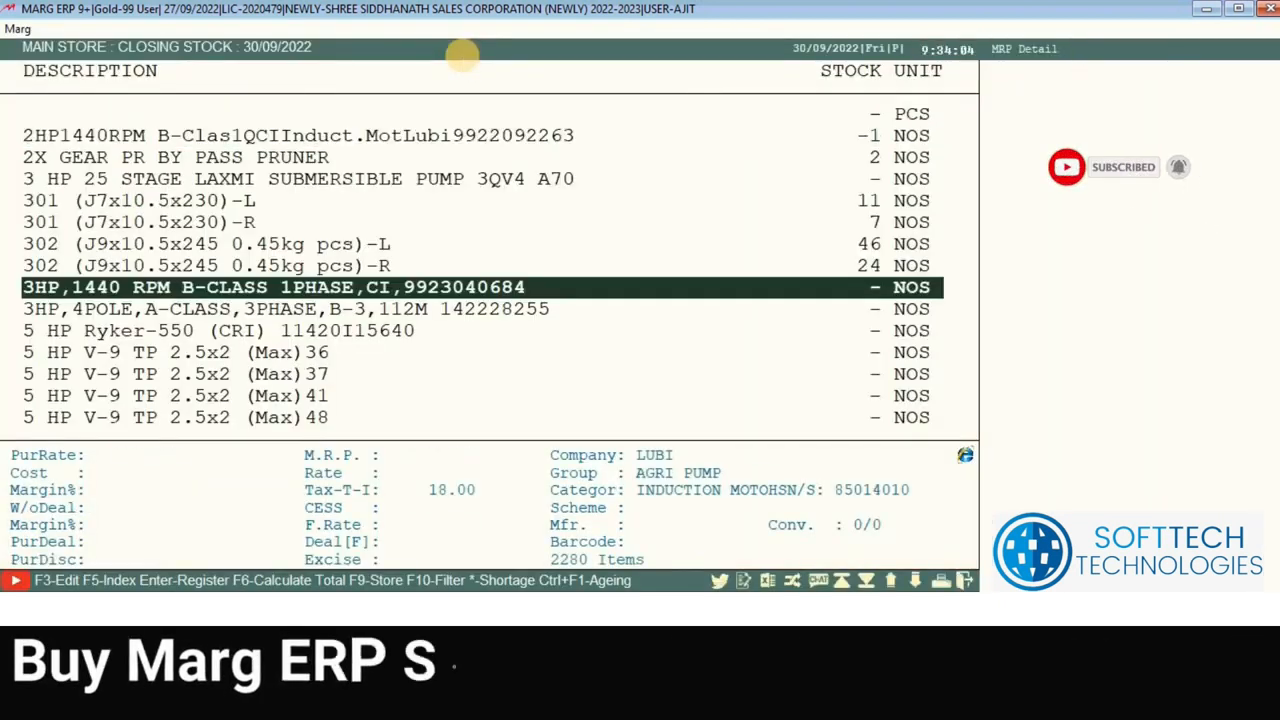
key("Up")
key("Up")
key("Up")
key("Up")
key("Up")
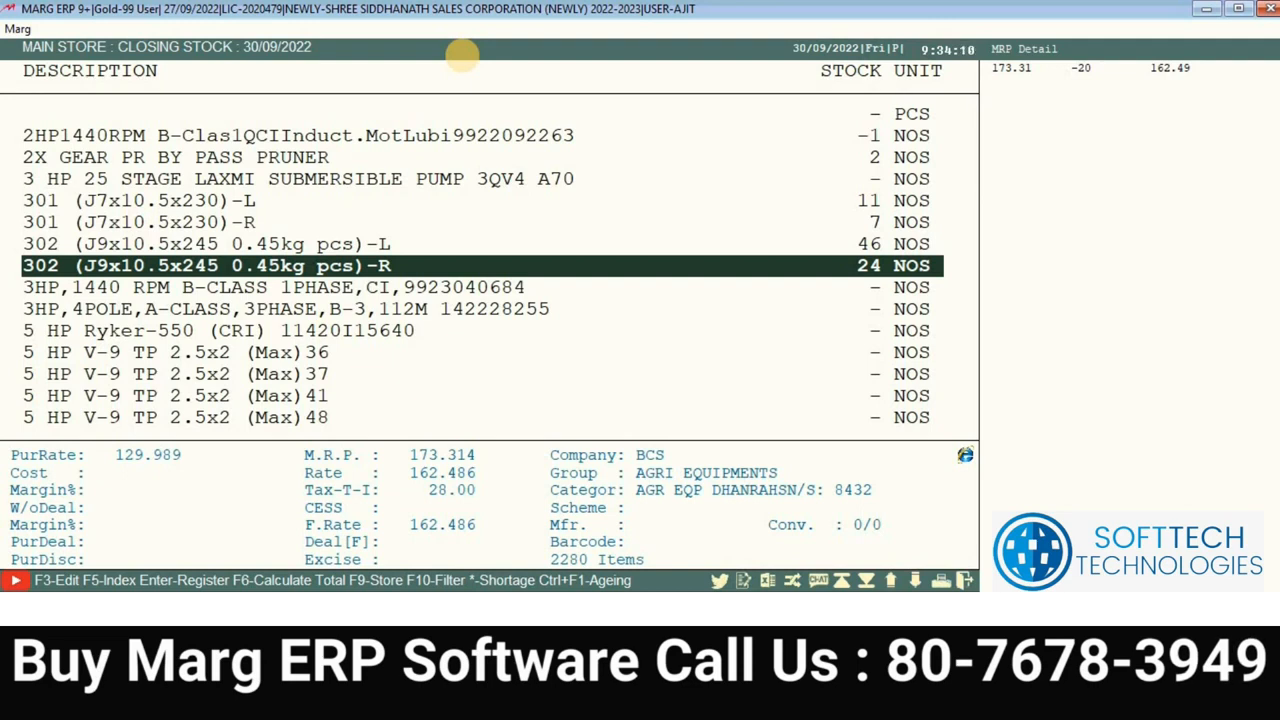
key("Escape")
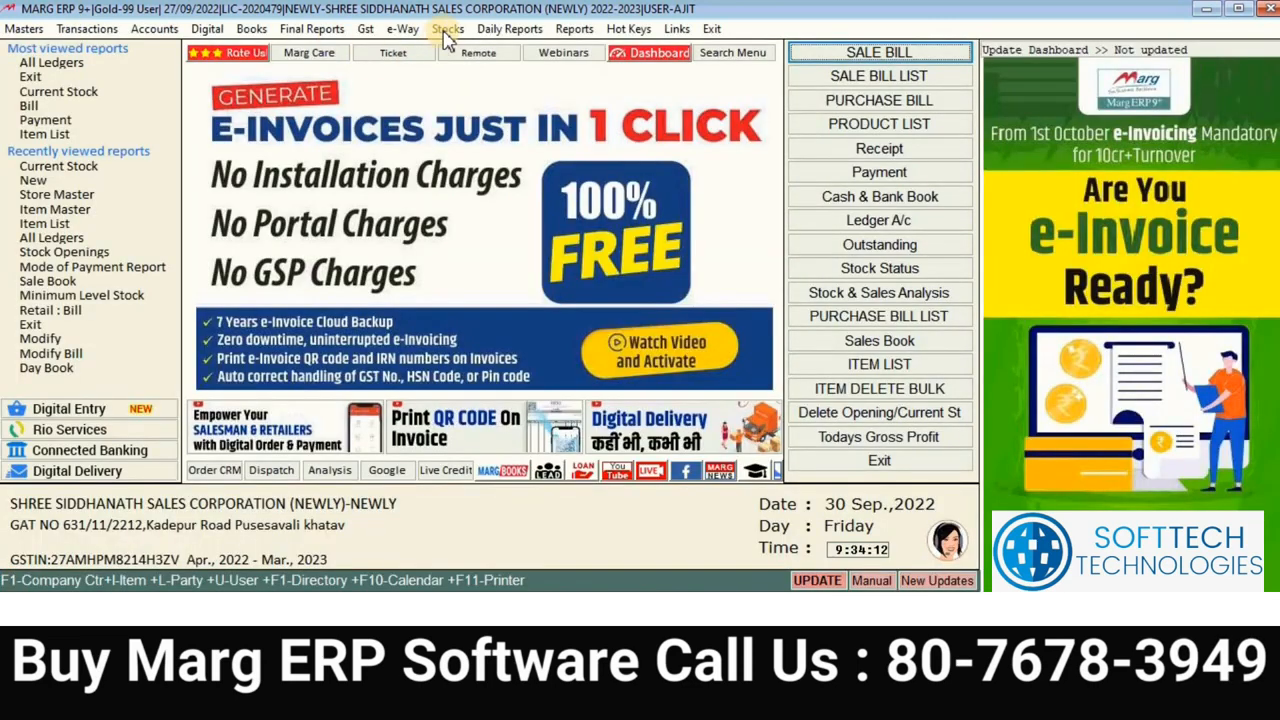
left_click(447, 31)
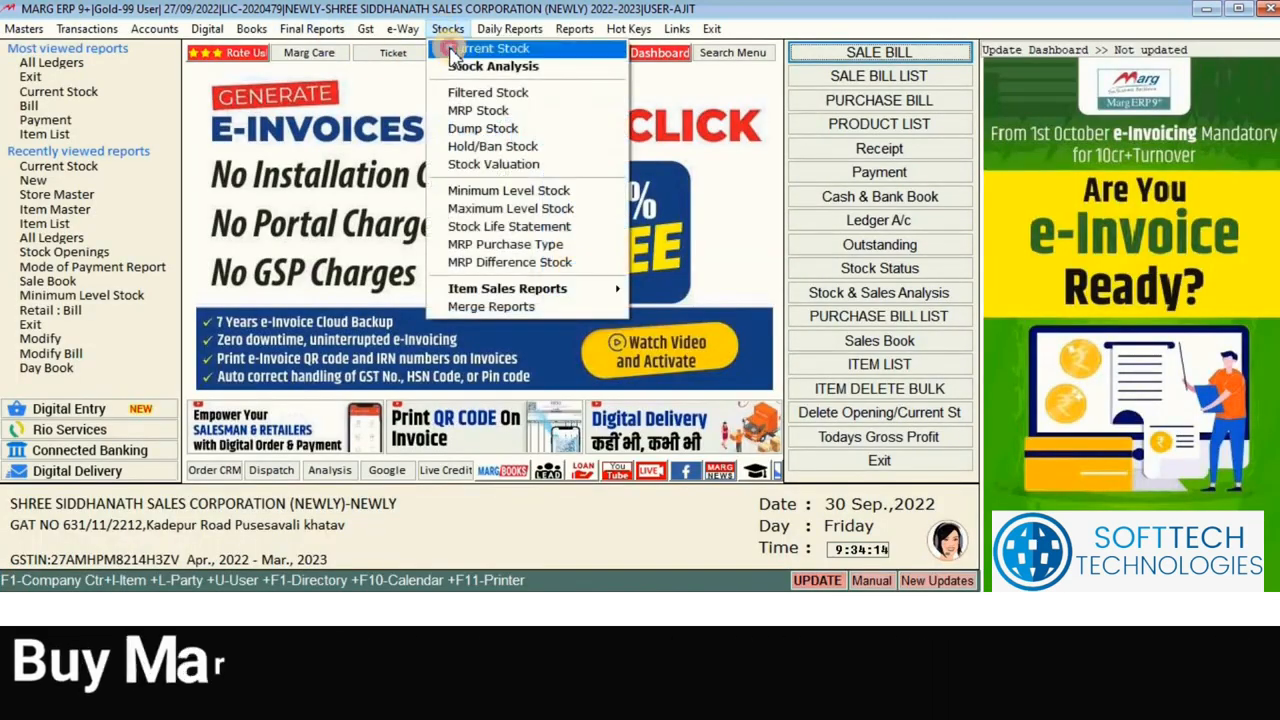
left_click(455, 50)
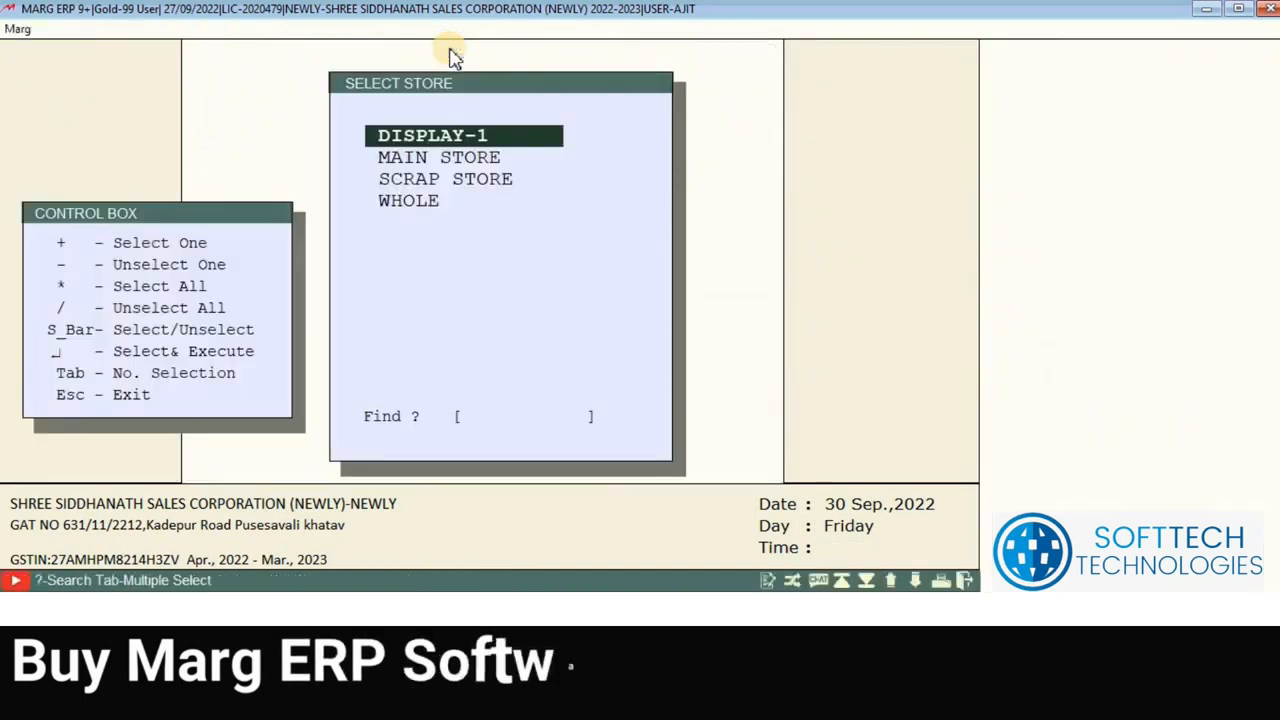
key("Return")
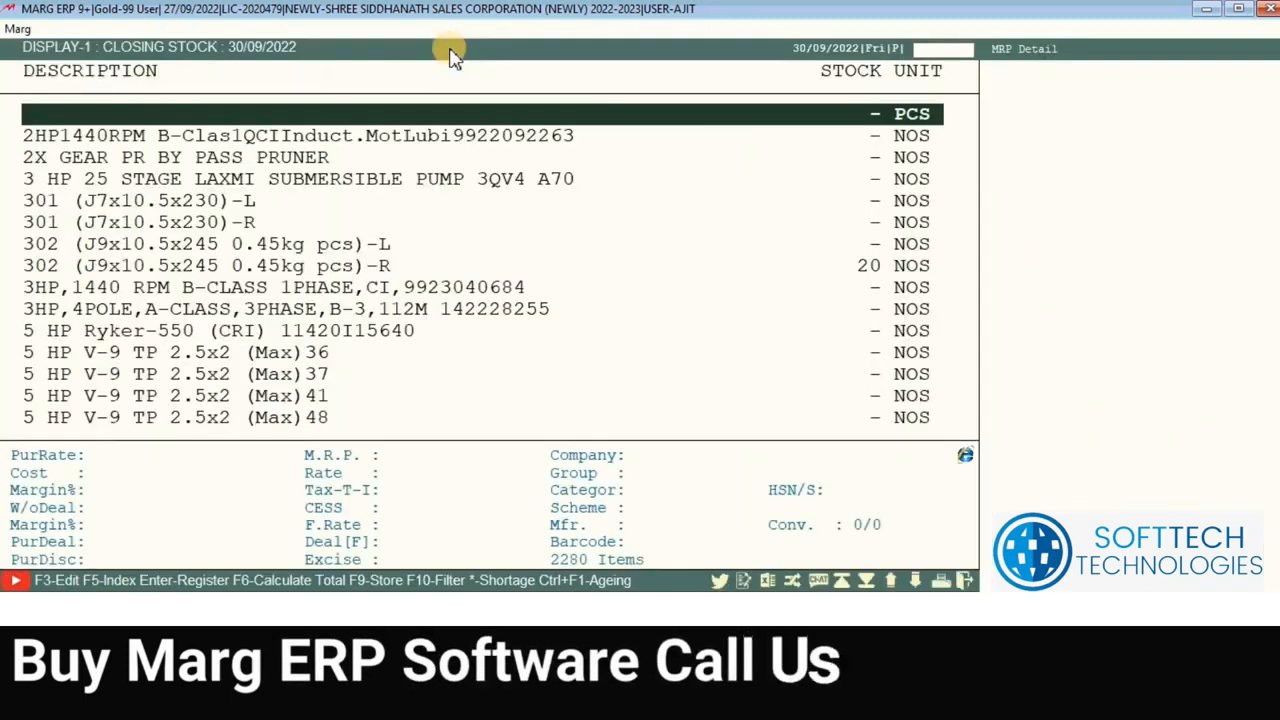
key("Down")
key("Down")
key("Down")
key("Down")
key("Down")
key("Down")
key("Down")
key("Down")
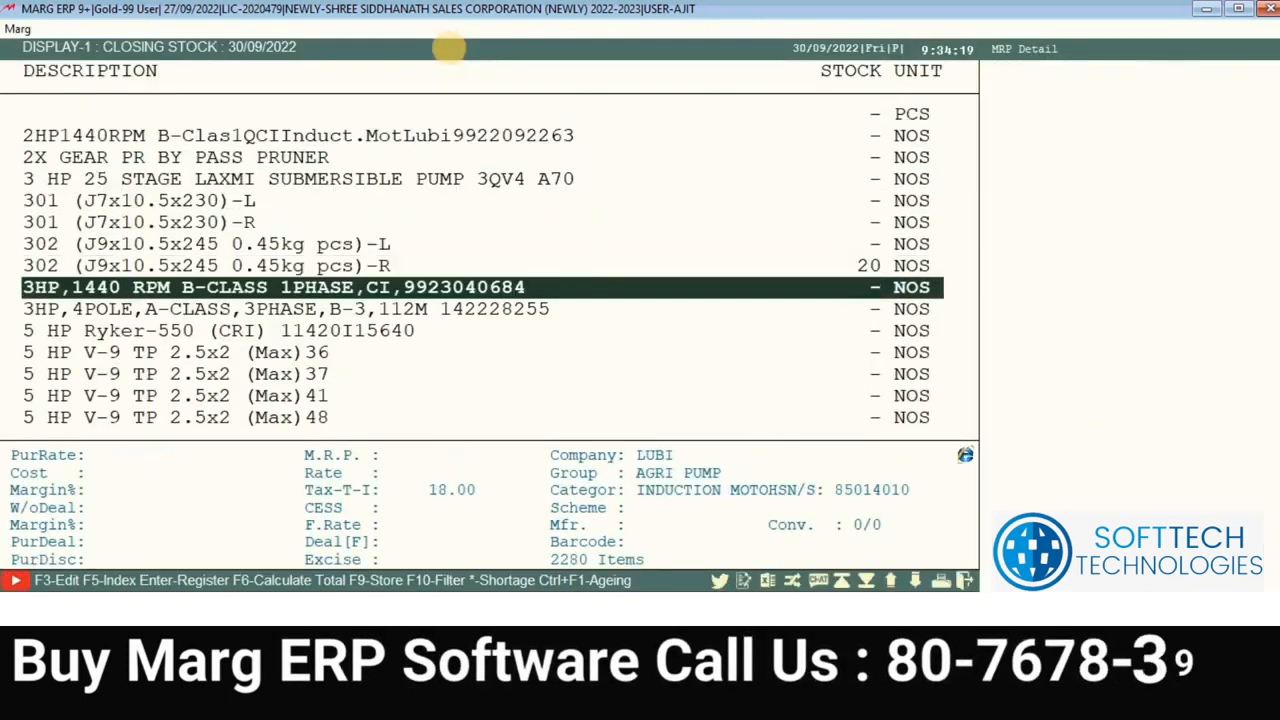
key("Up")
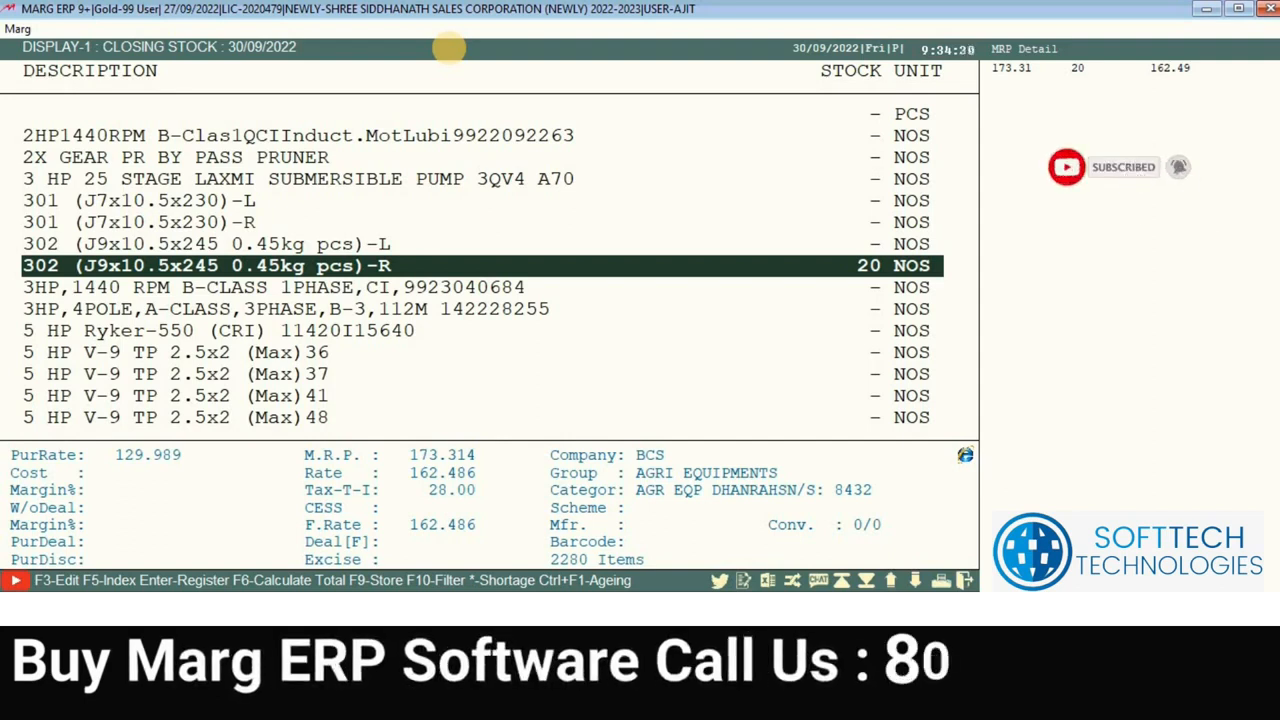
key("Escape")
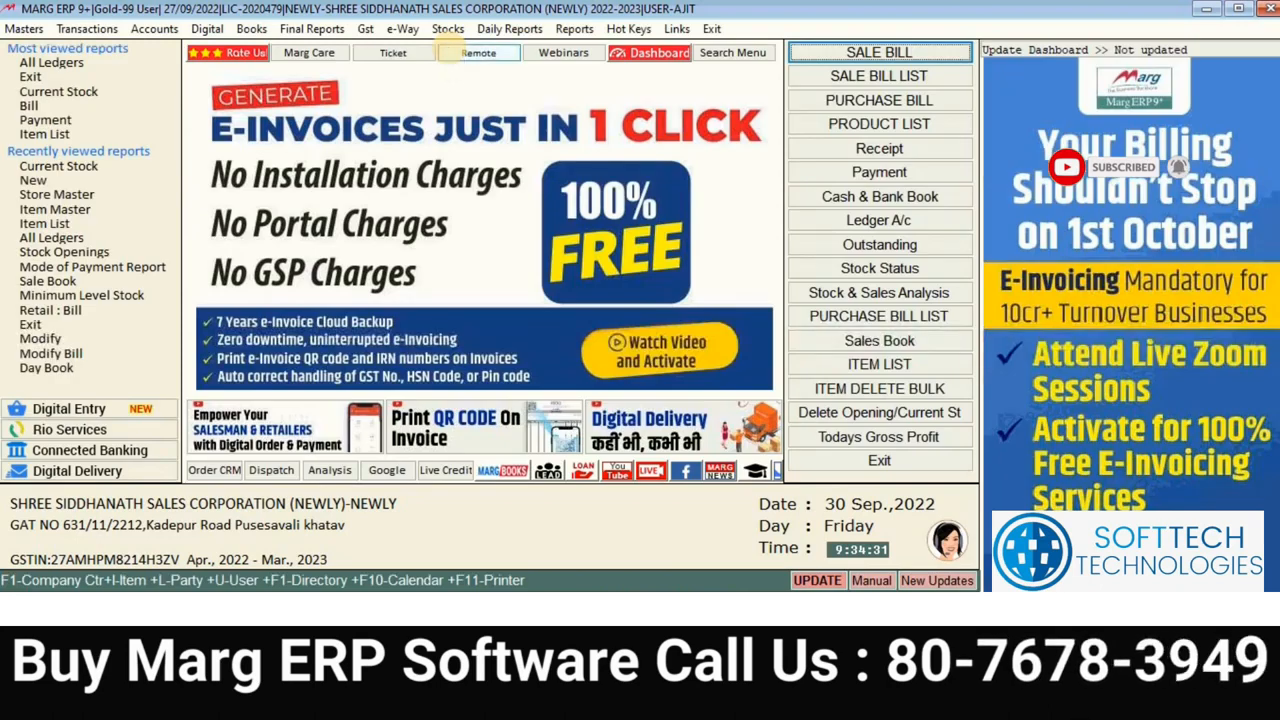
key("Return")
Step: Fill the sale bill header: date 30/09/2022, chosen customer, store DISPLAY-1, A-Rate pricing
key("Return")
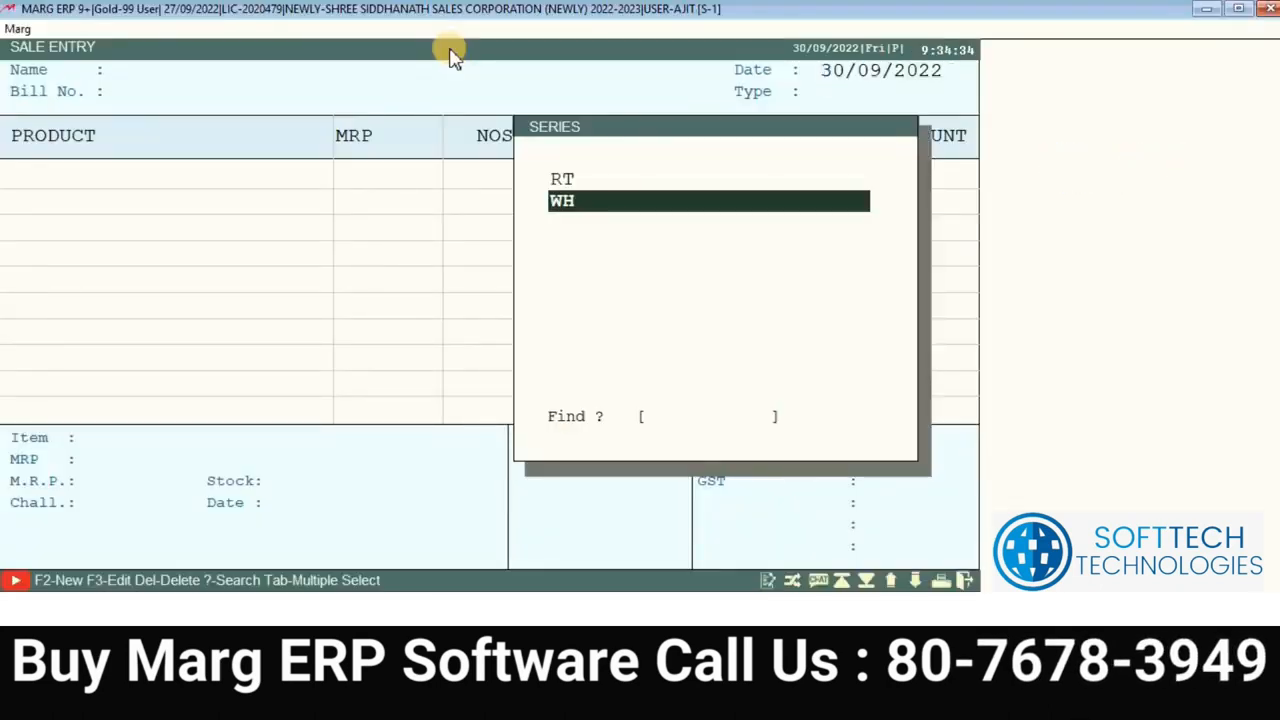
key("Return")
key("Return")
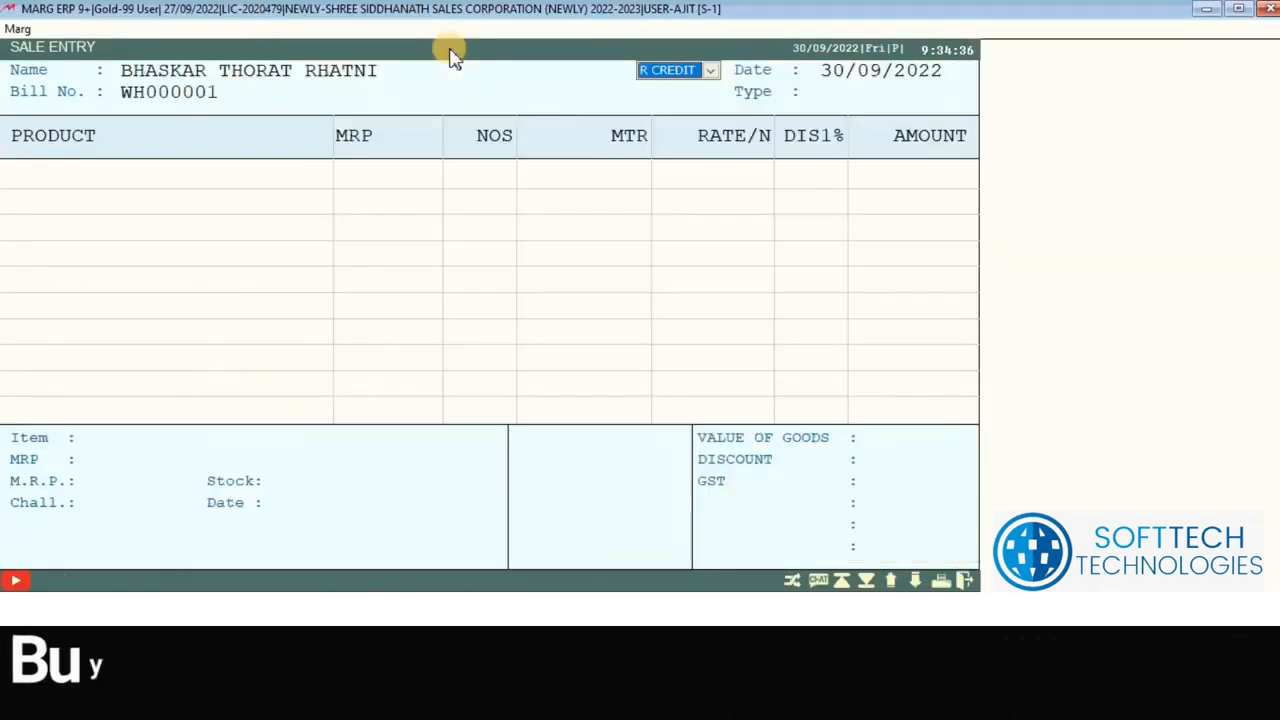
key("Return")
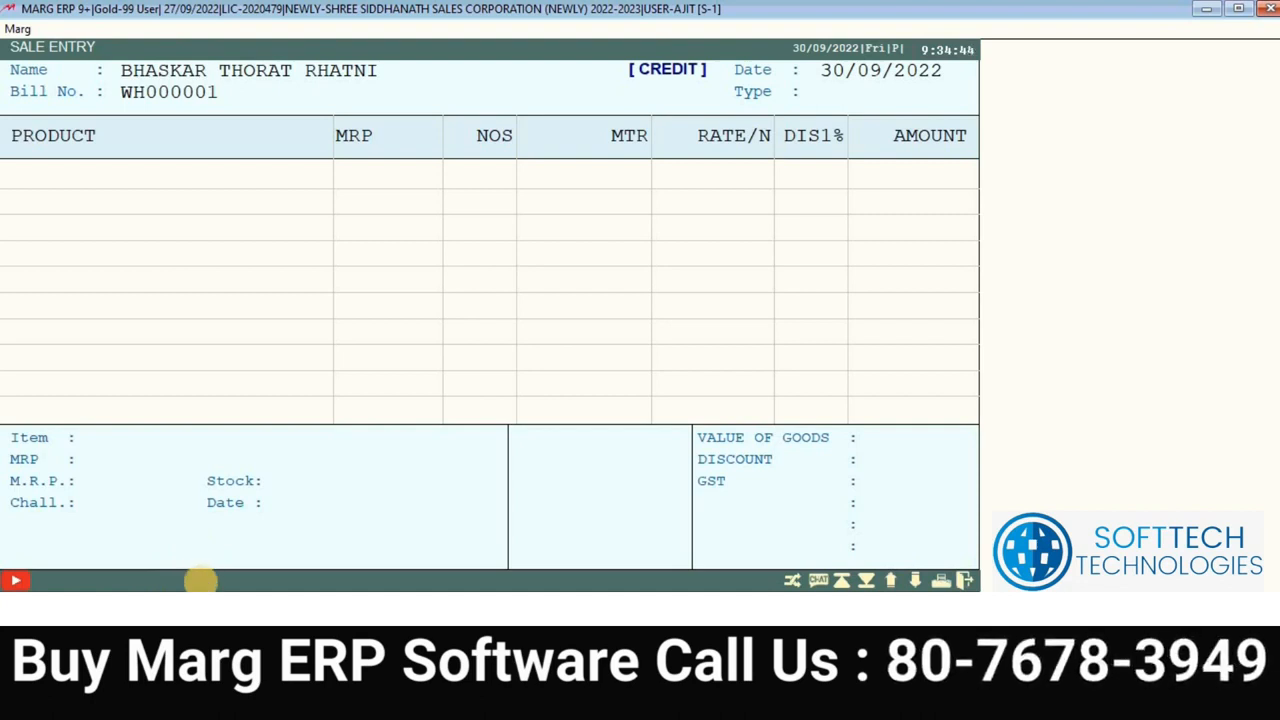
key("Return")
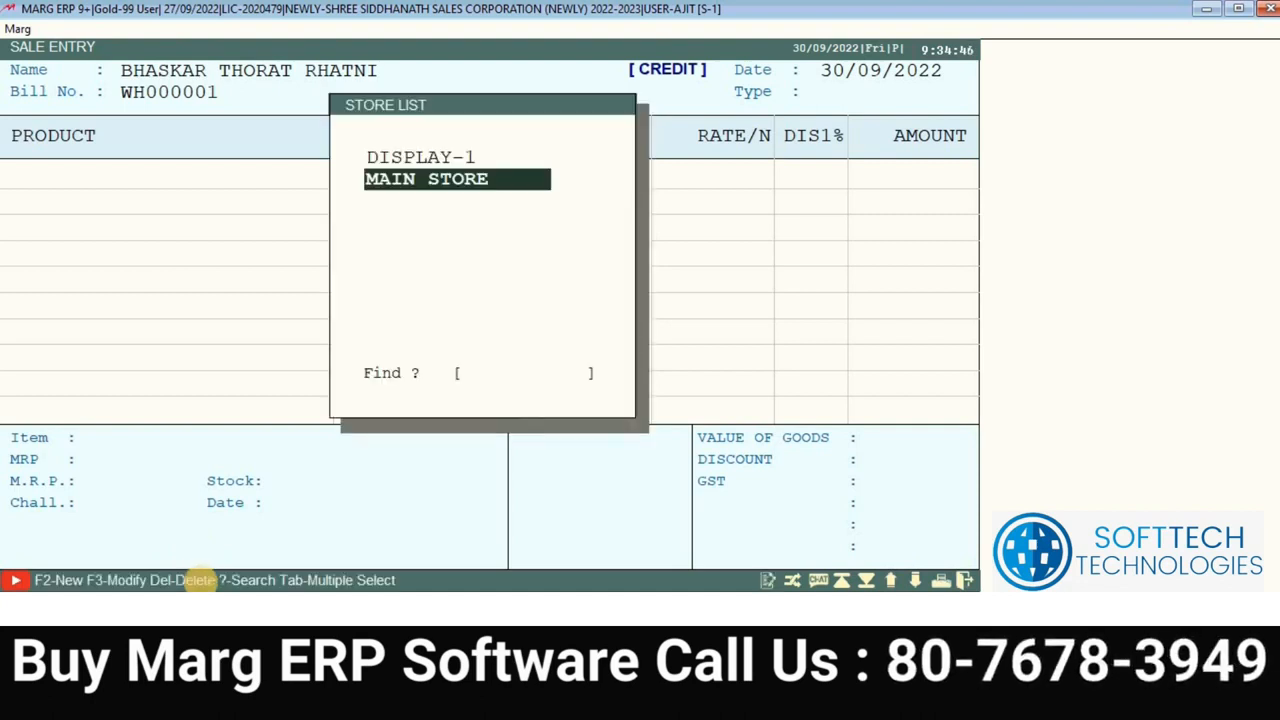
key("Up")
key("Return")
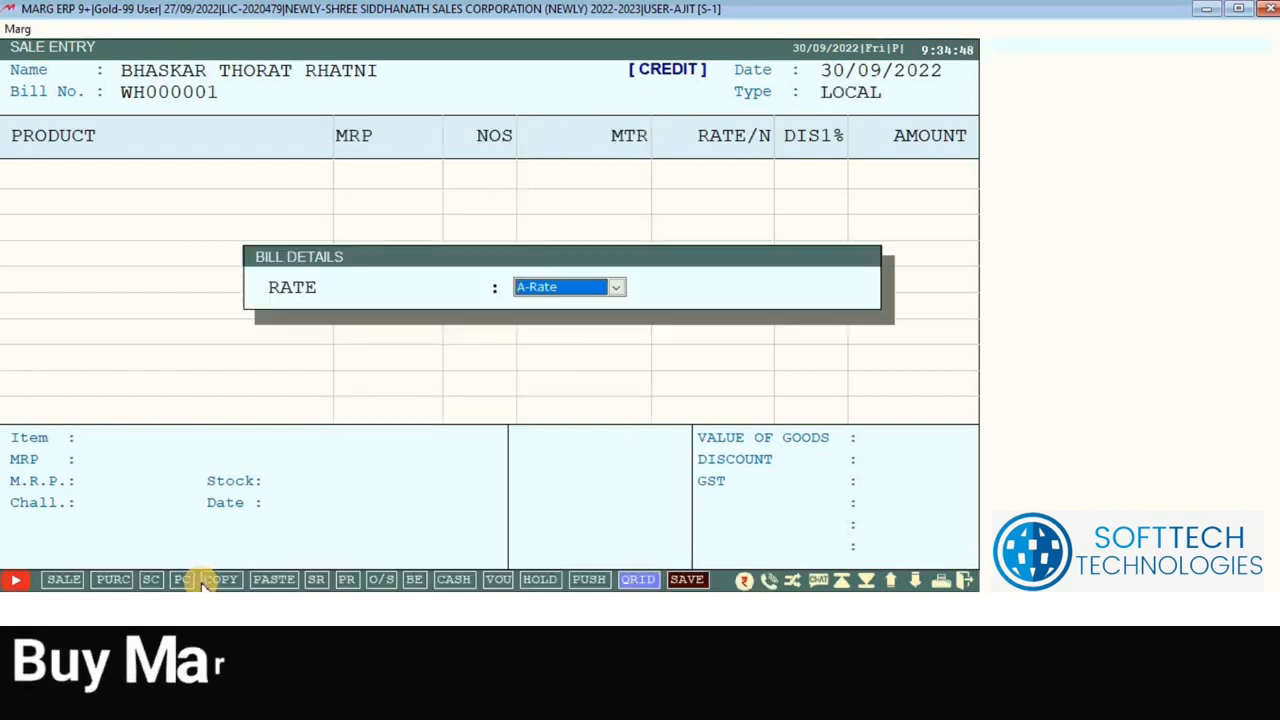
key("Return")
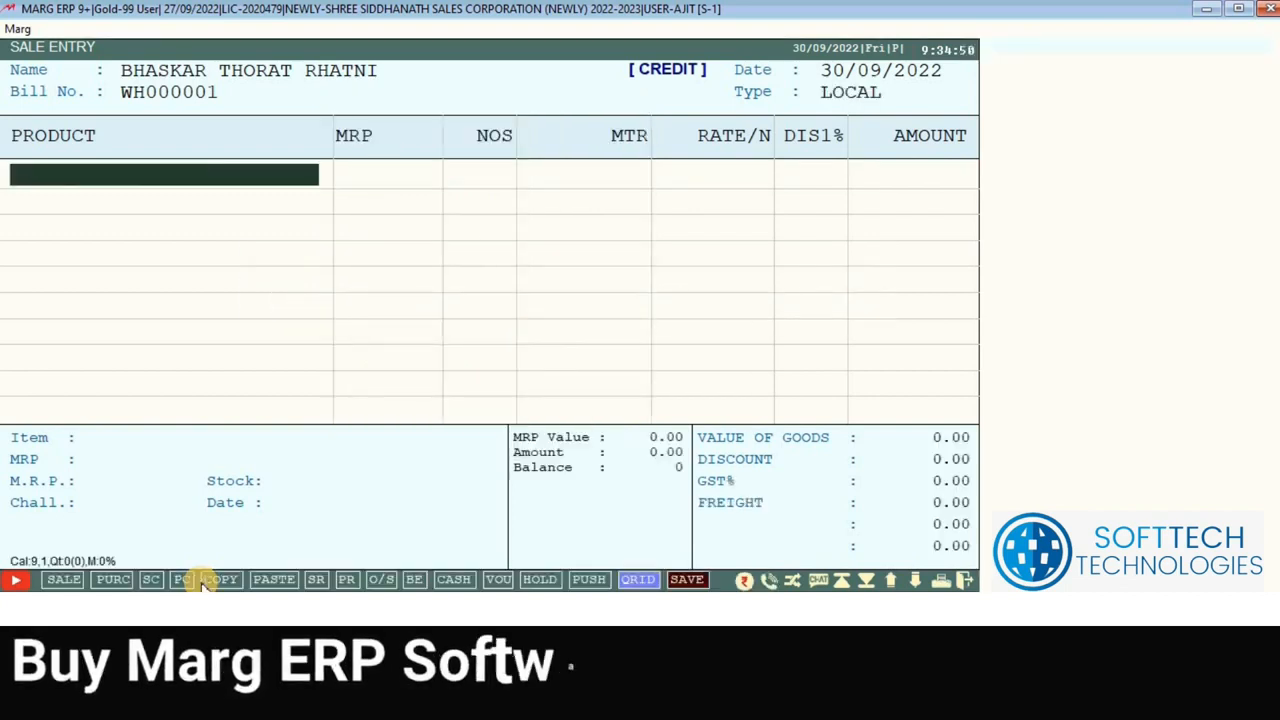
Step: Check item 302-R shows 20 in the DISPLAY-1 product list, then leave the empty sale entry
key("Return")
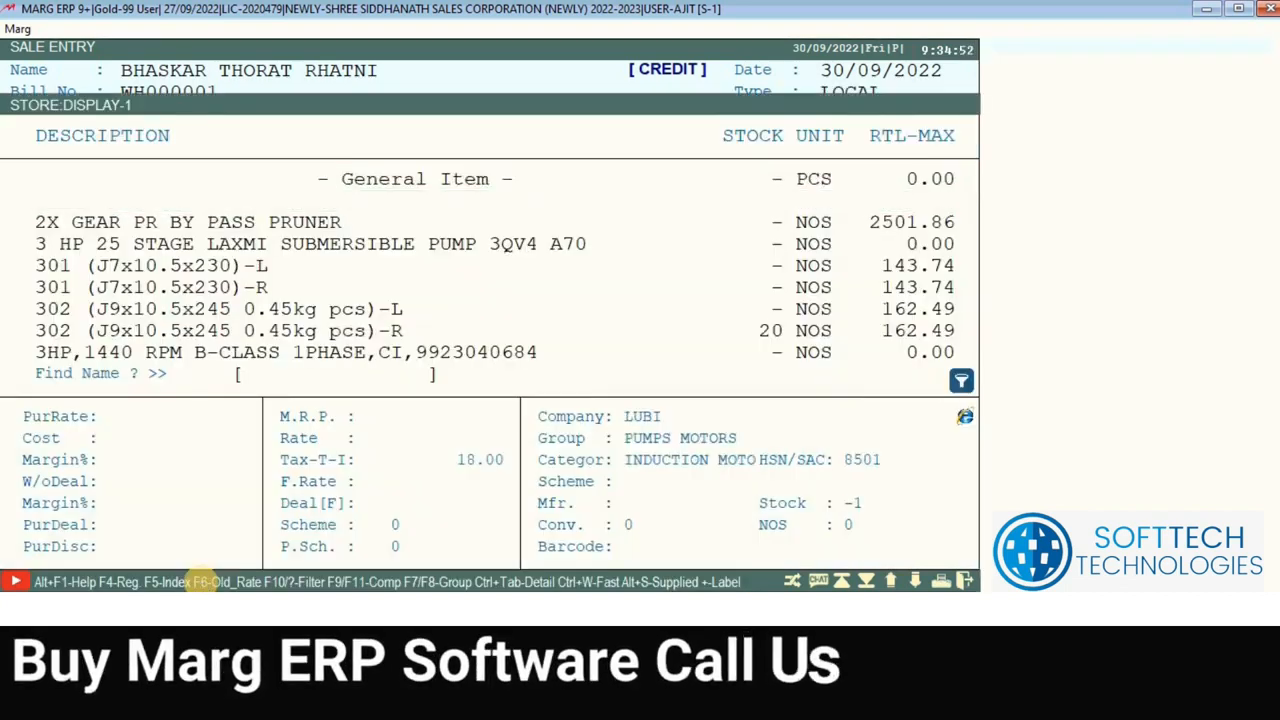
key("Down")
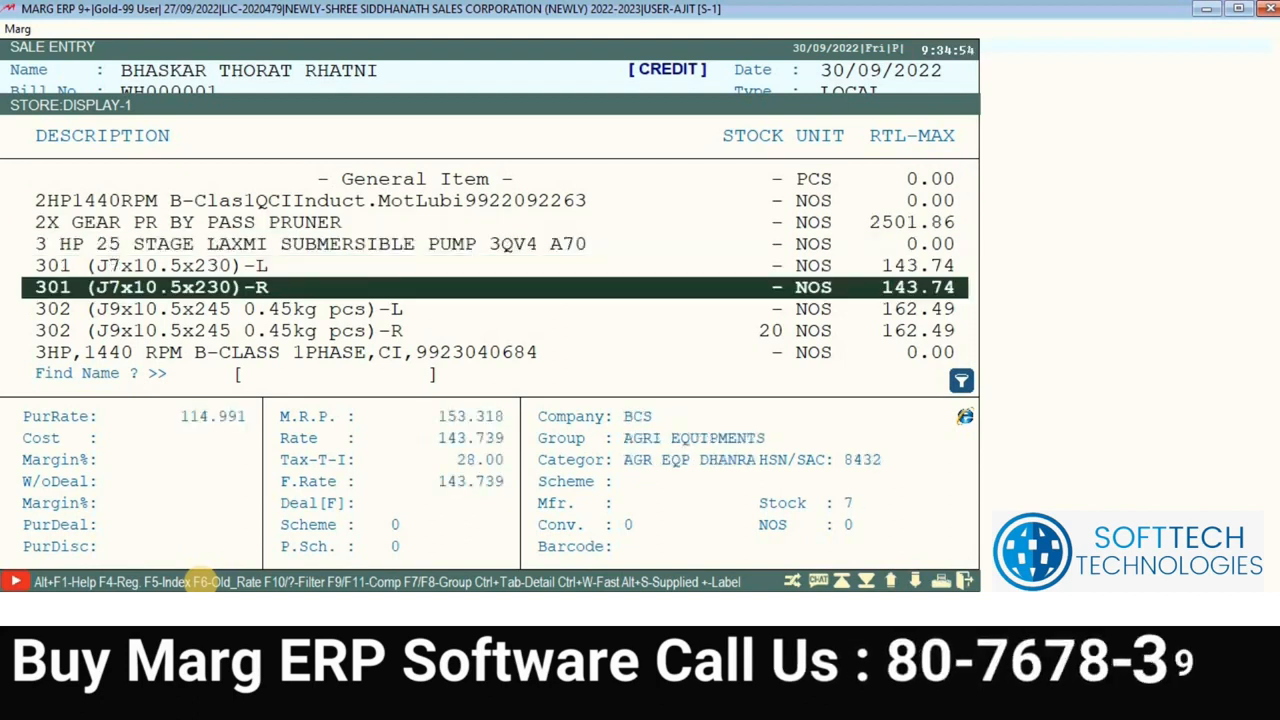
key("Down")
key("Down")
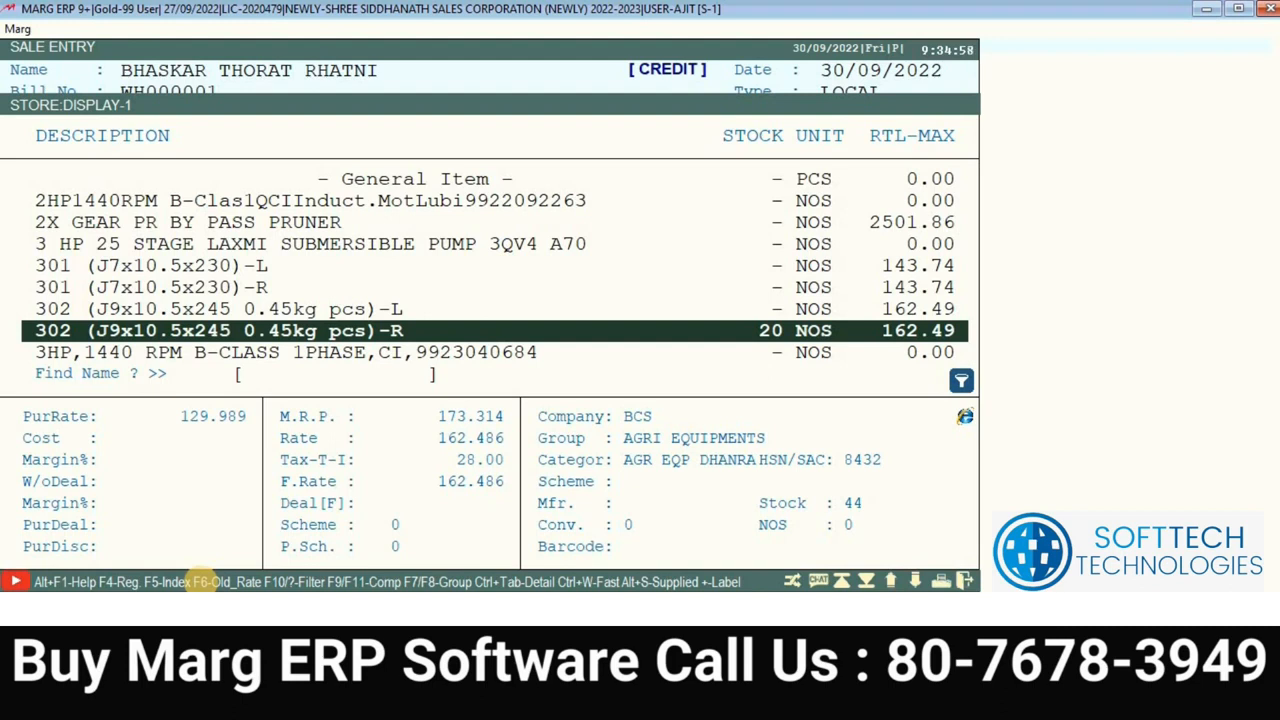
key("Down")
key("Up")
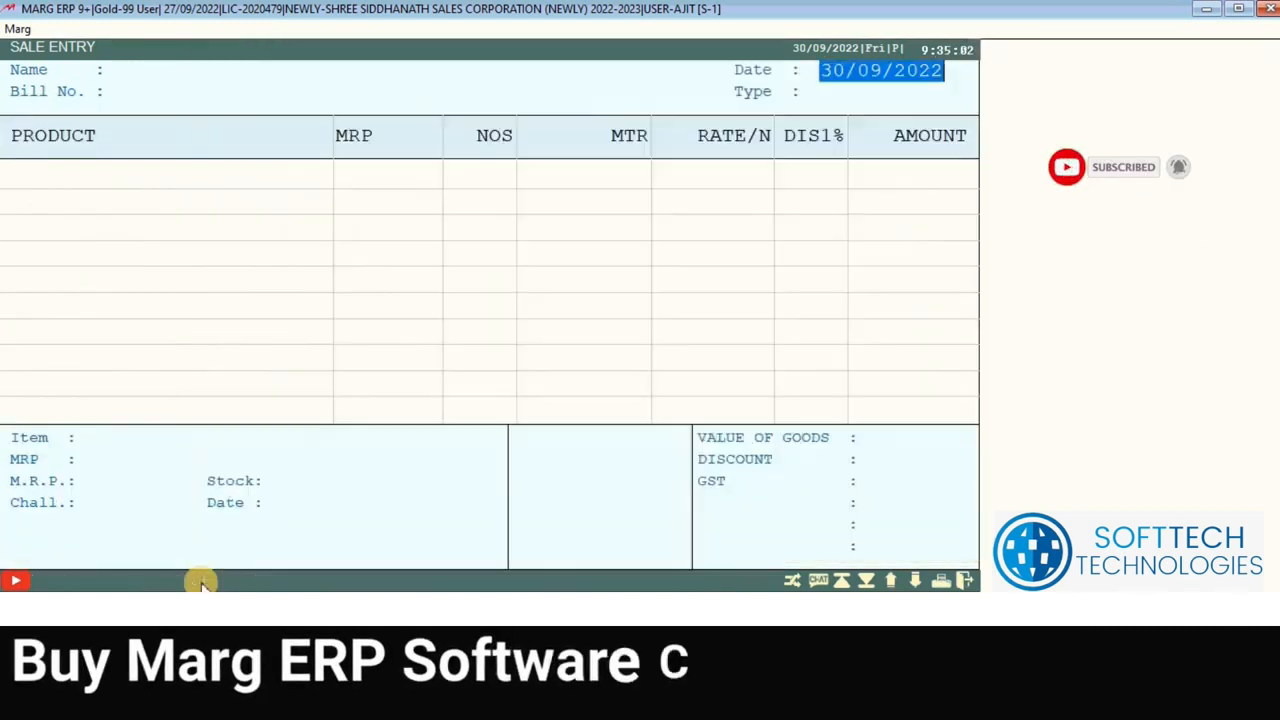
key("Escape")
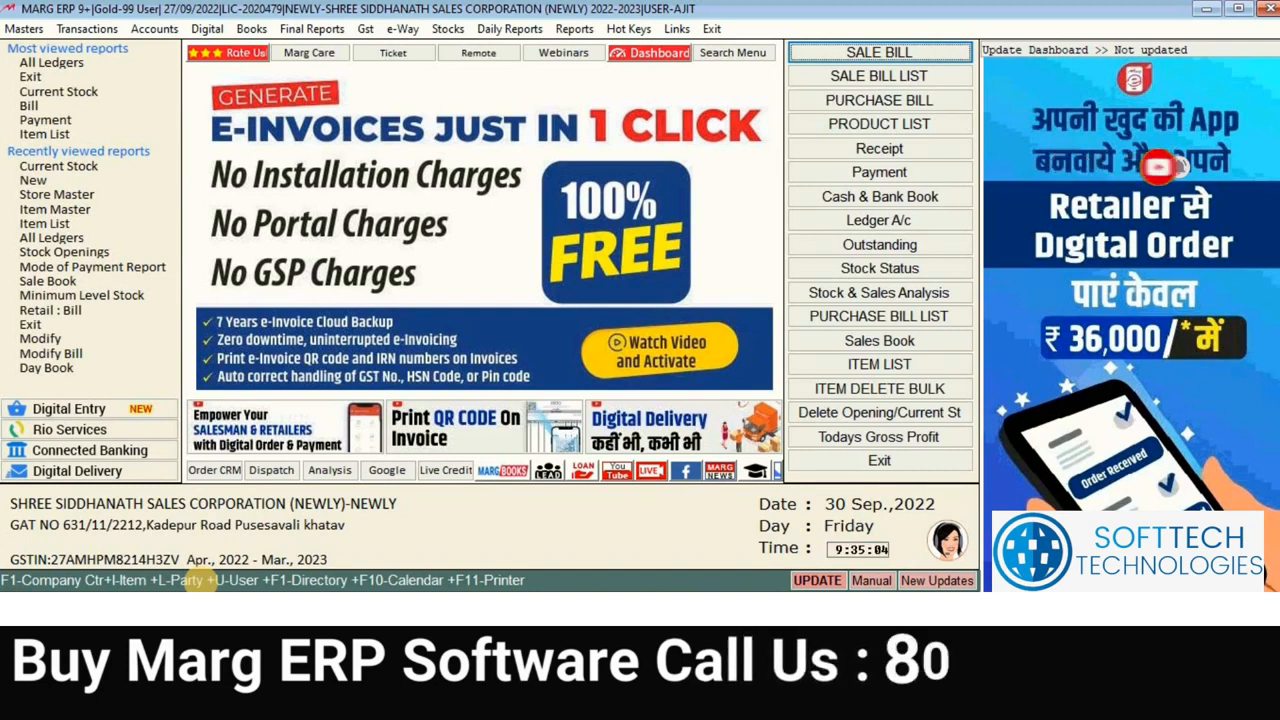
Step: Reopen stock issue WH000001 for alteration, searching All Time vouchers
key("alt")
key("Right")
key("Down")
key("Down")
key("Down")
key("Down")
key("Down")
key("Down")
key("Down")
key("Down")
key("Down")
key("Down")
key("Down")
key("Down")
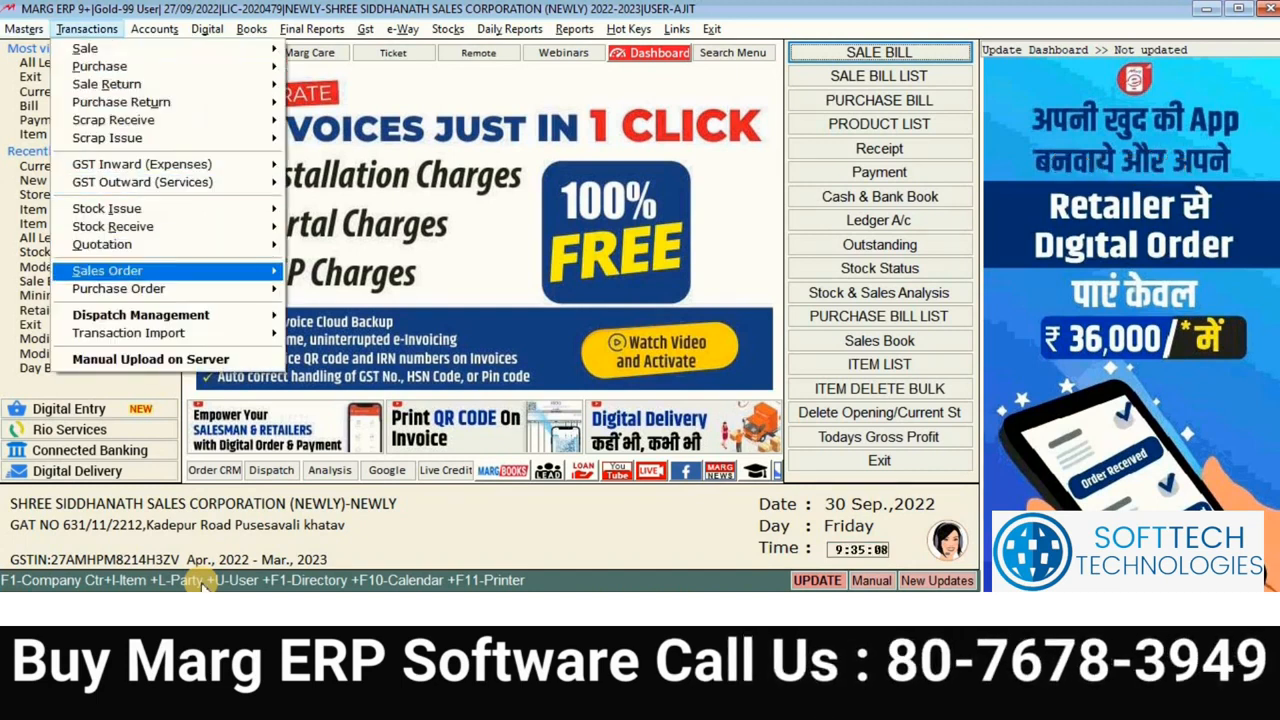
key("Up")
key("Up")
key("Up")
key("Return")
key("Down")
key("Return")
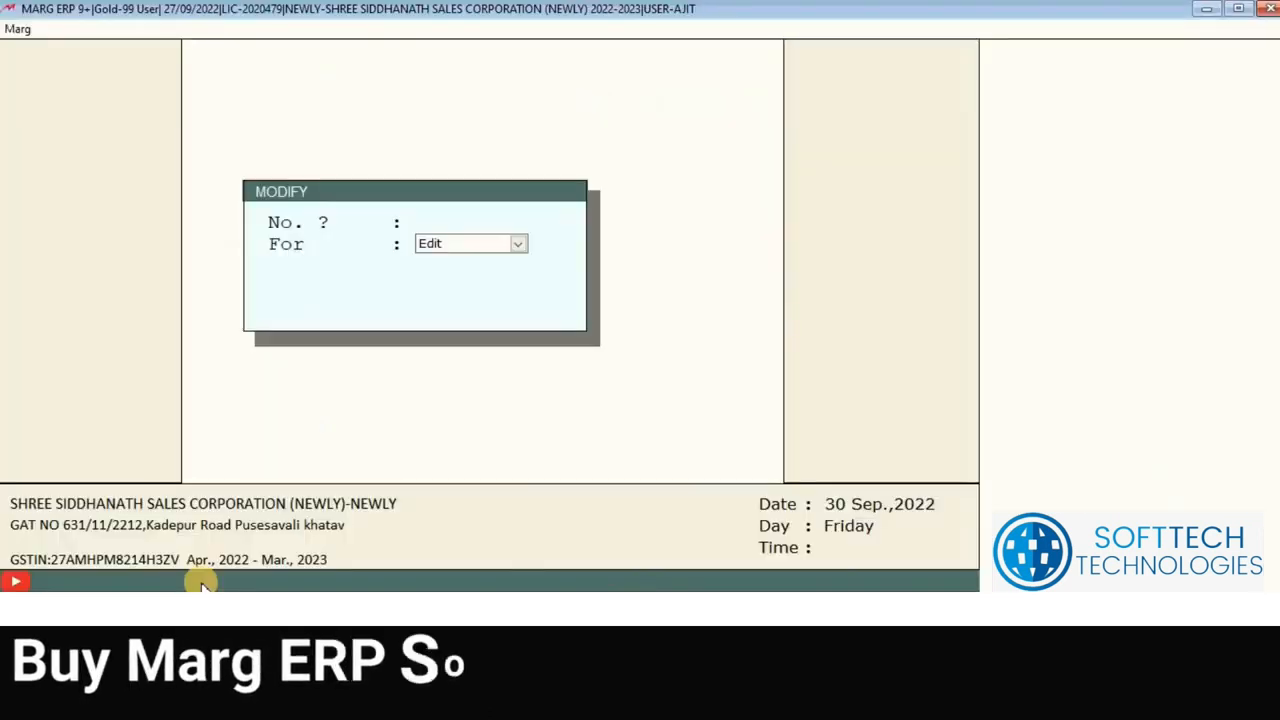
key("Return")
key("Down")
key("Return")
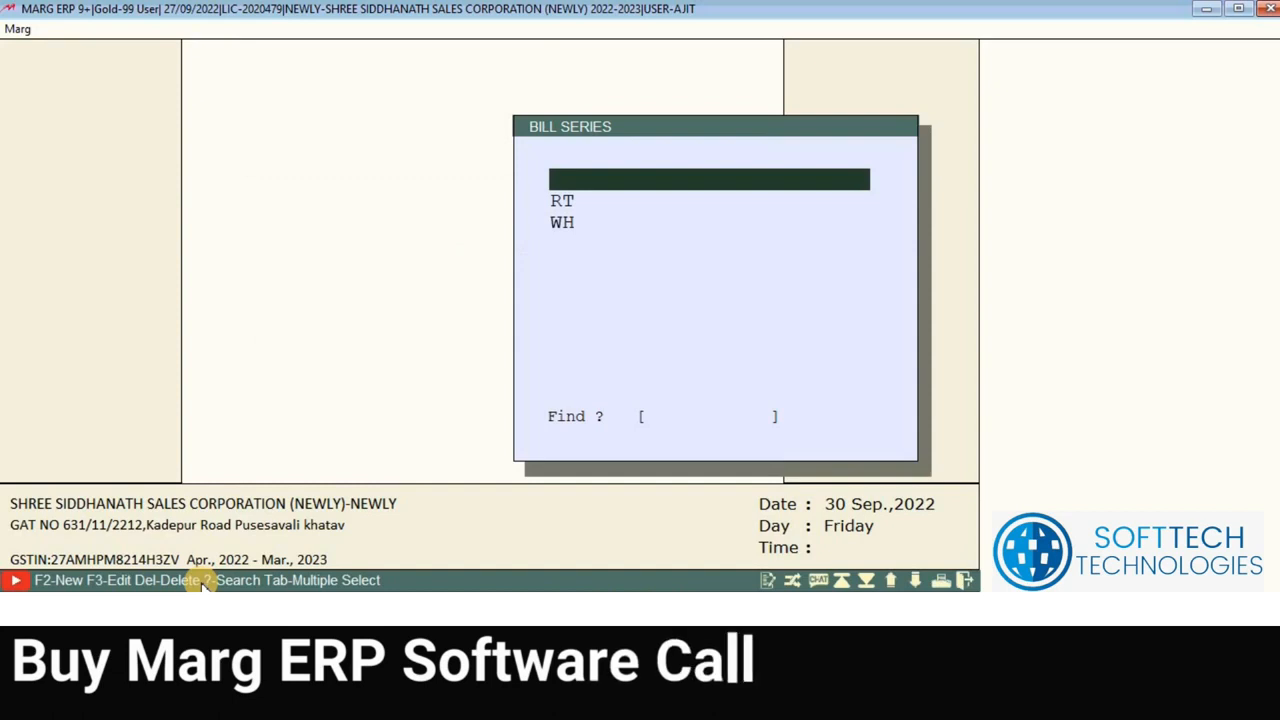
key("Return")
key("Return")
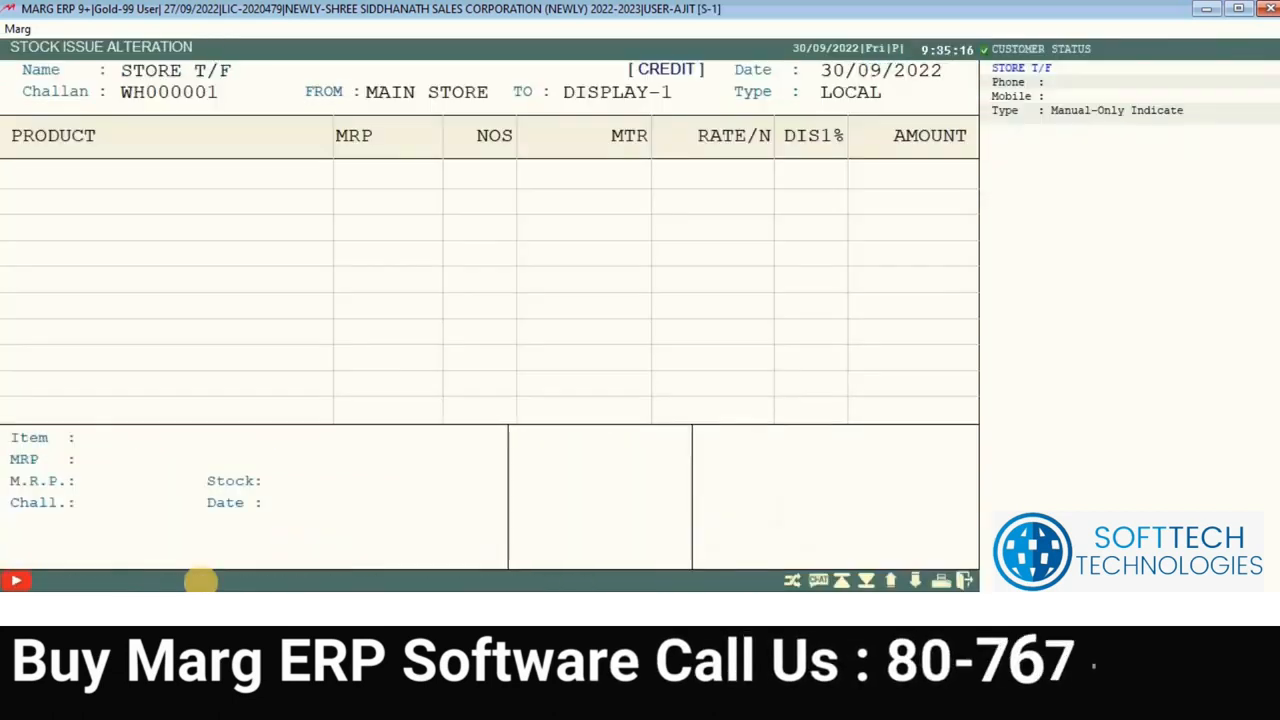
Step: Delete the store transfer voucher and confirm Yes, returning to the dashboard
key("Right")
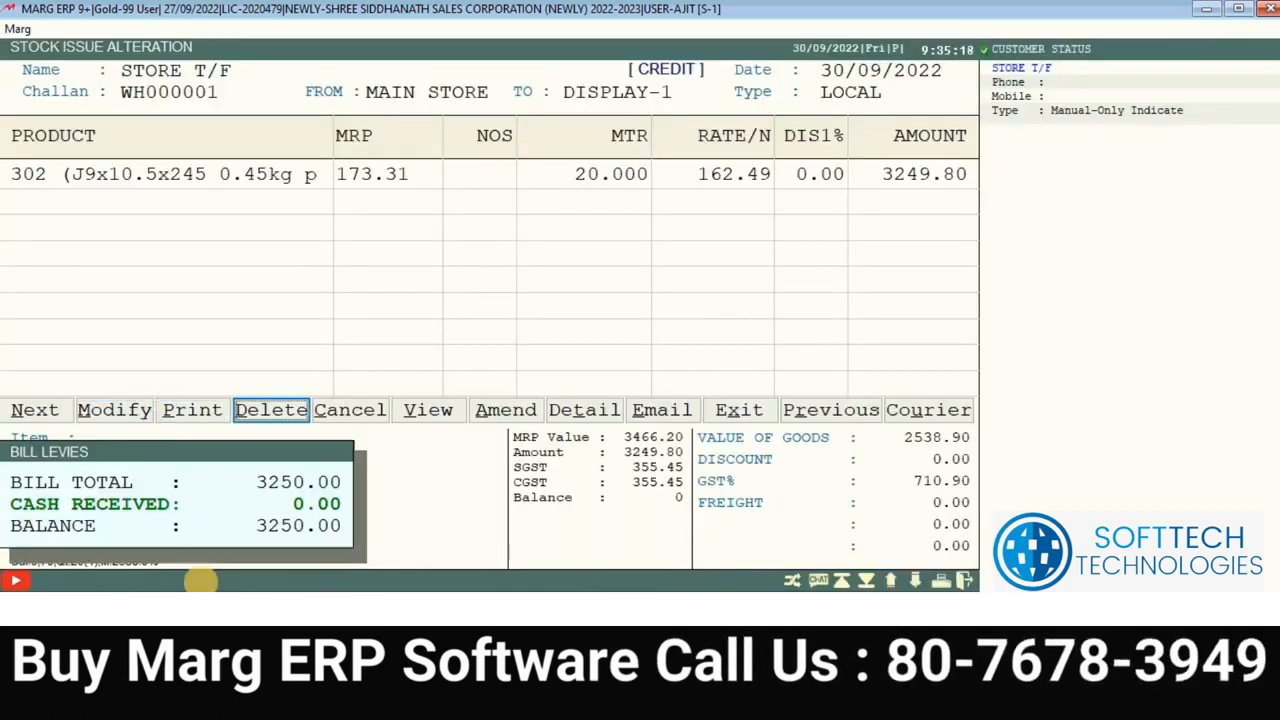
key("Return")
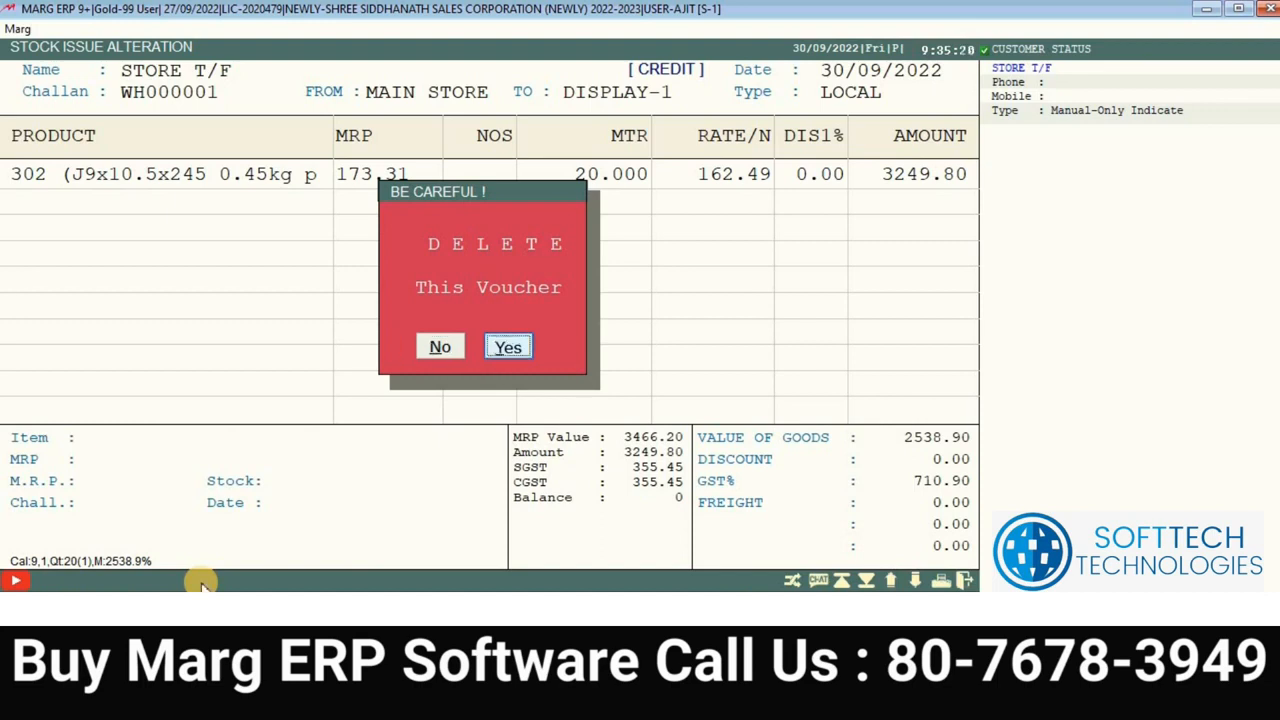
key("Return")
key("Escape")
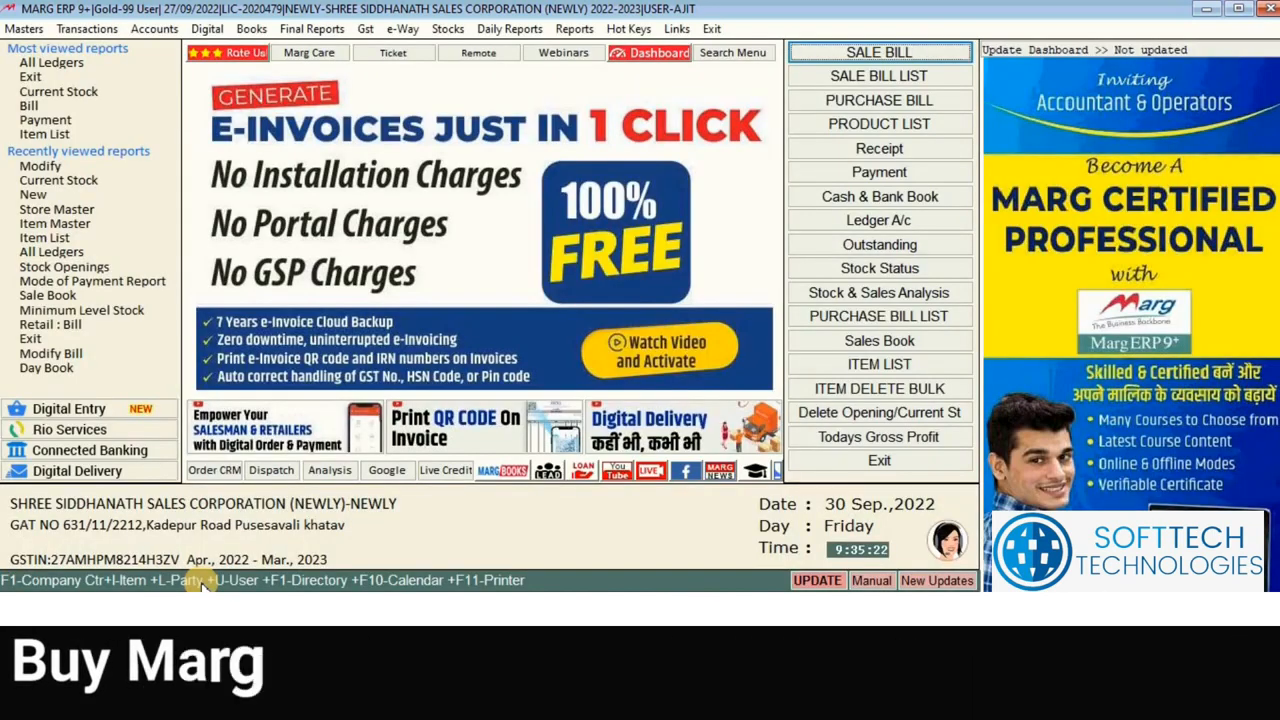
key("alt+m")
Step: In Control Room's GODOWN settings, set the number of stores to 1, save, and accept file maintenance
key("Up")
key("Right")
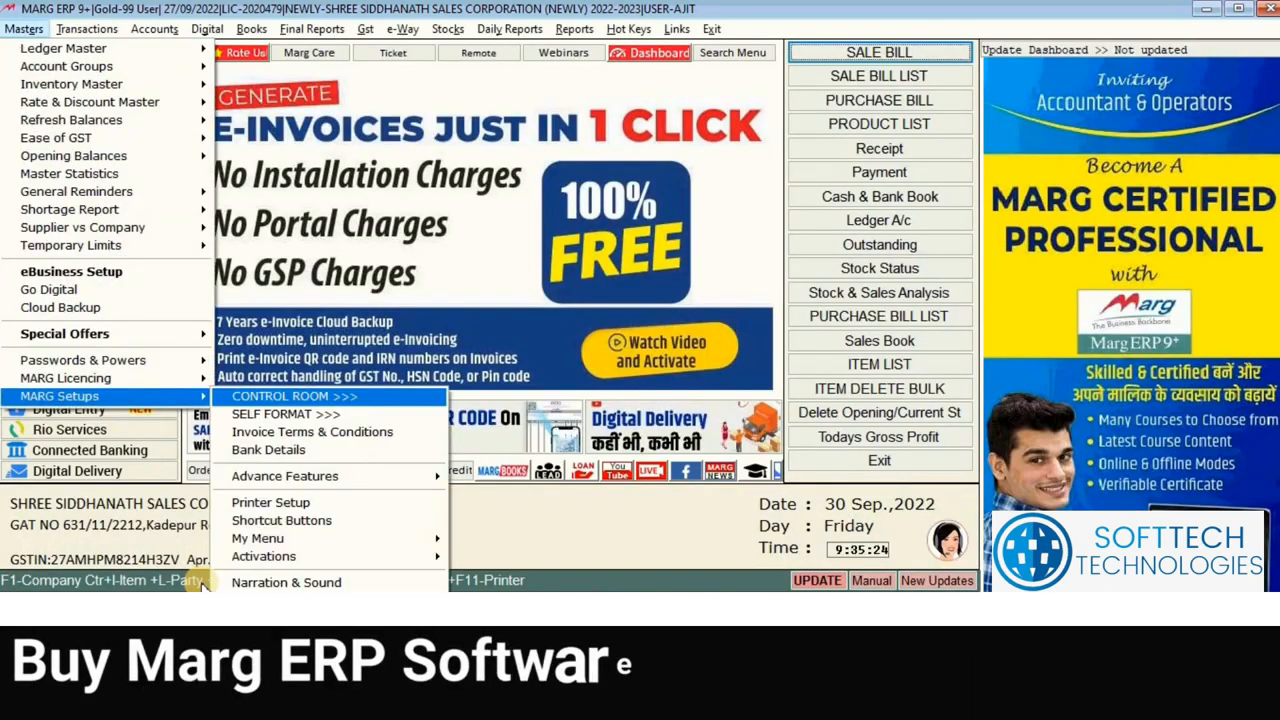
key("Return")
key("Return")
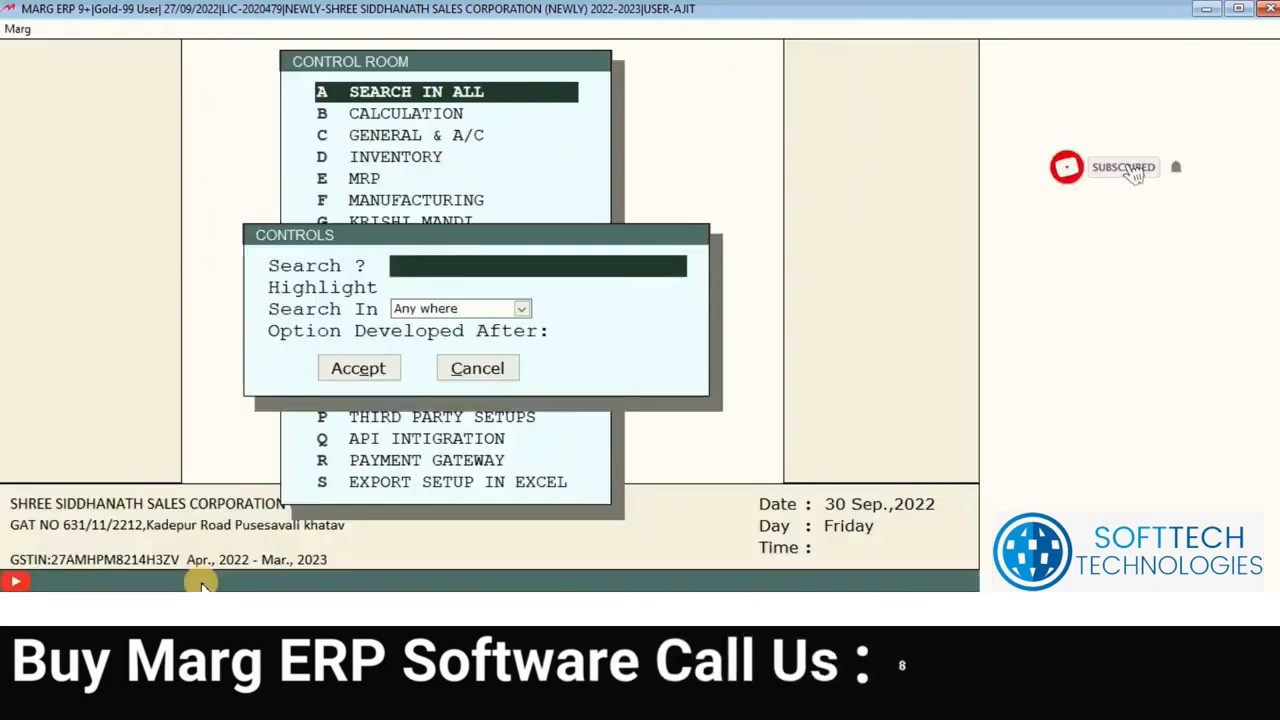
type("GODOWN")
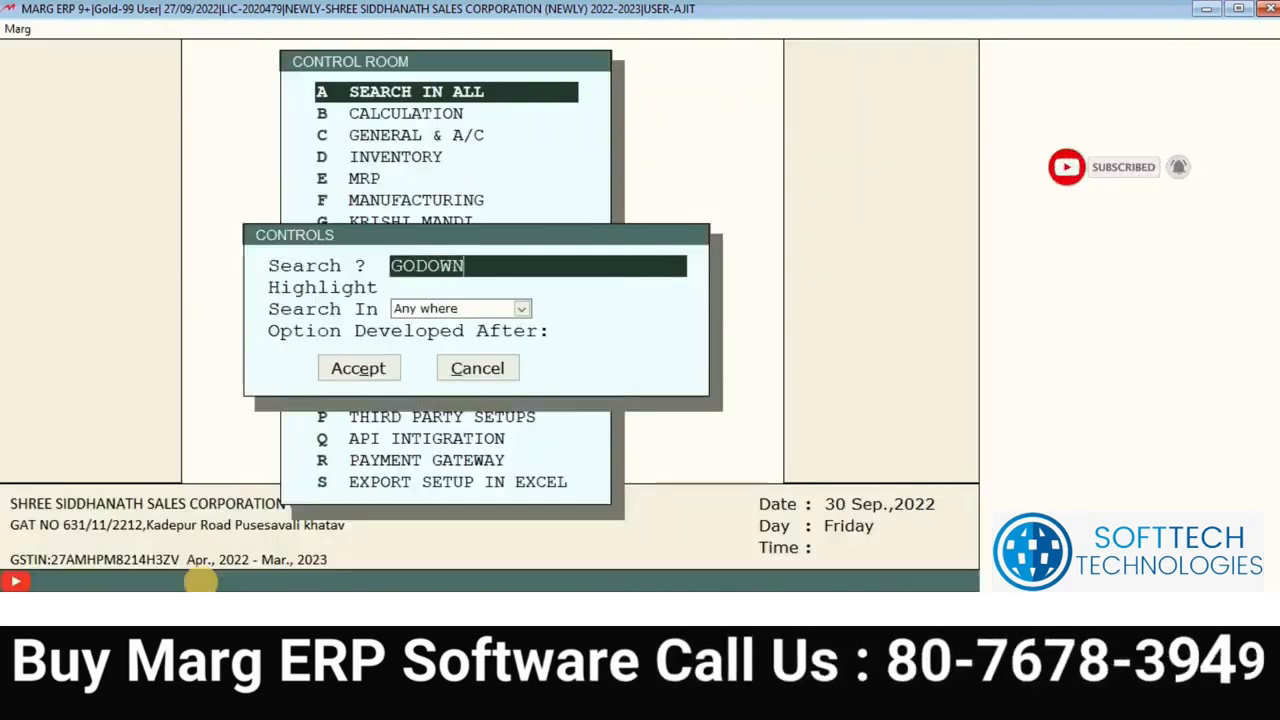
key("Return")
key("Return")
key("Return")
key("Return")
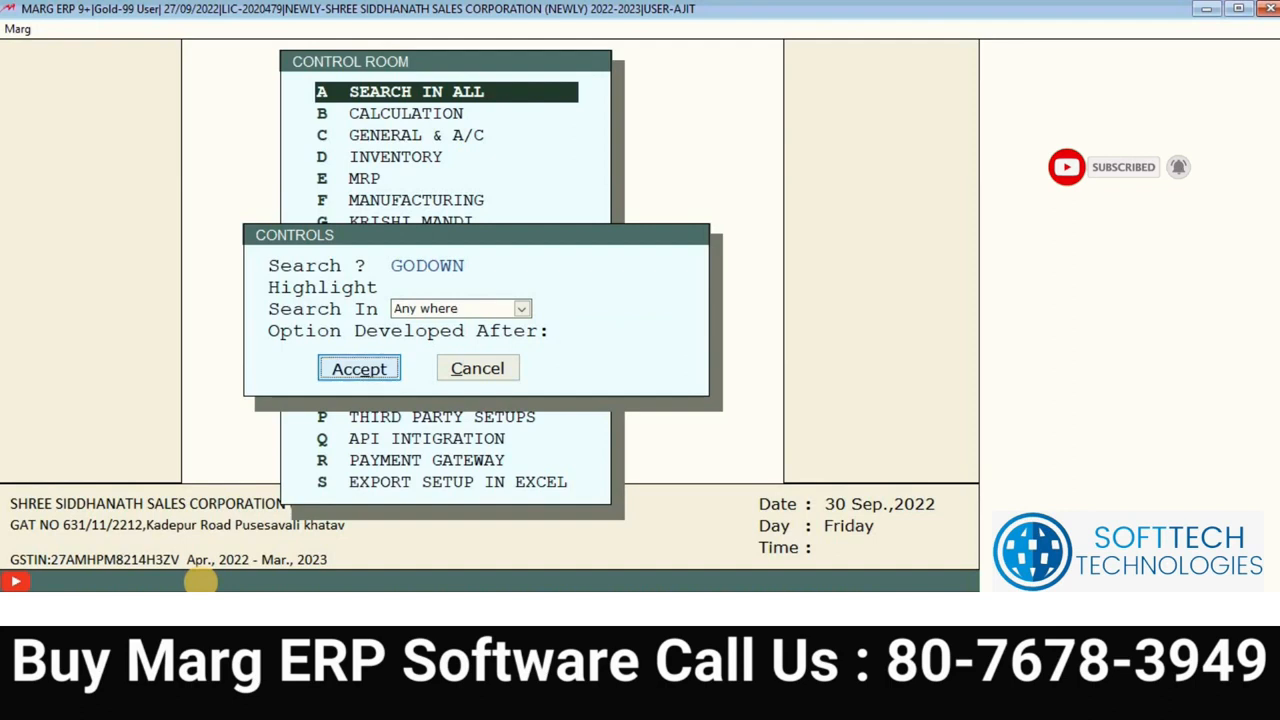
key("Up")
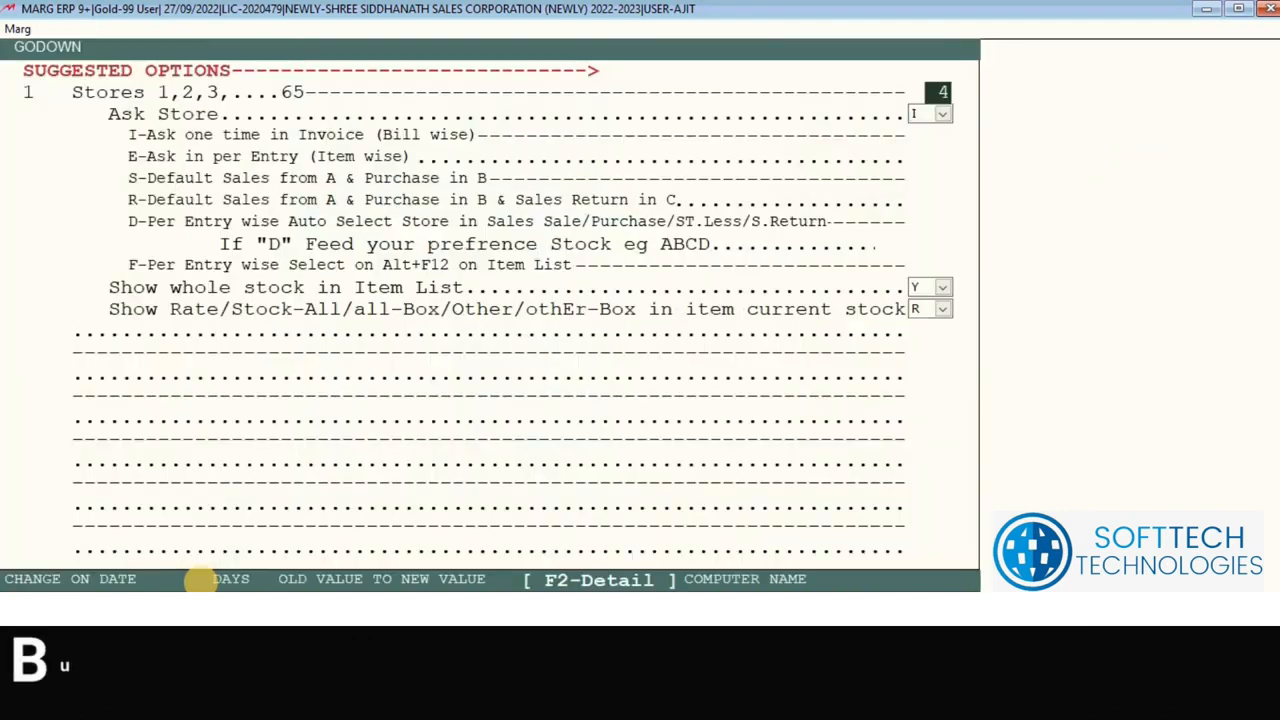
type("1")
key("Return")
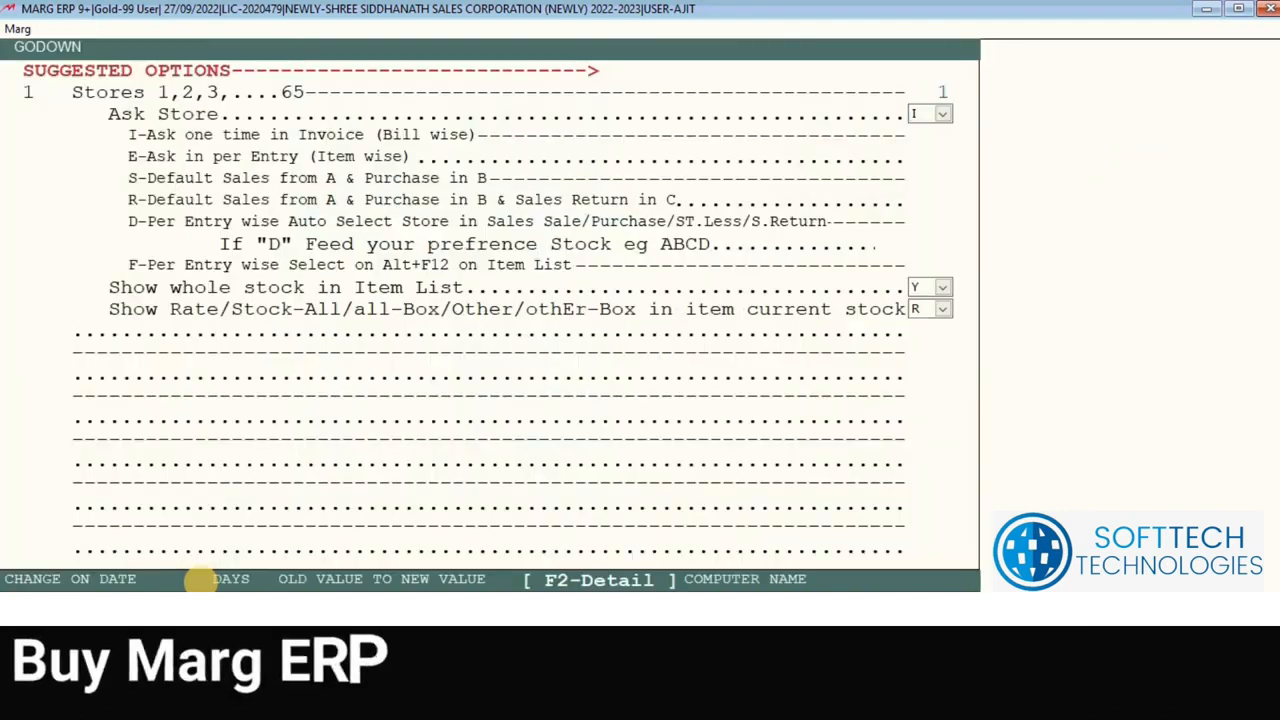
key("Escape")
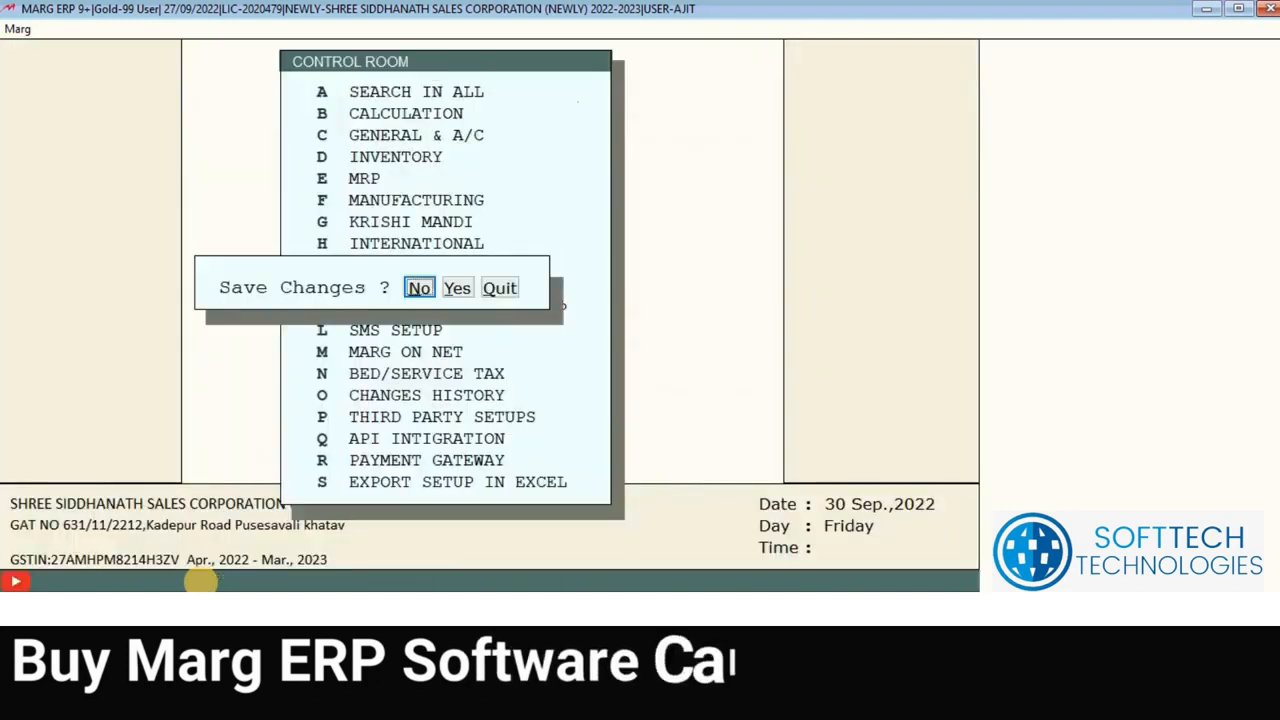
key("Return")
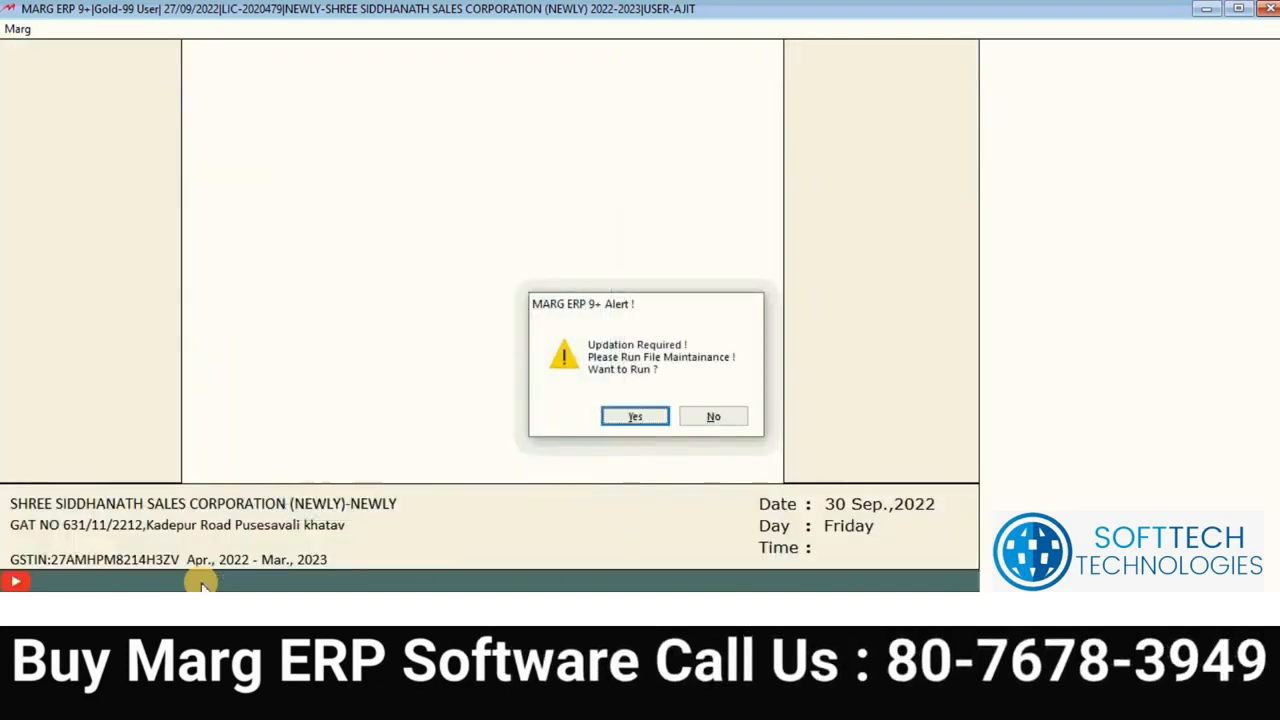
key("Return")
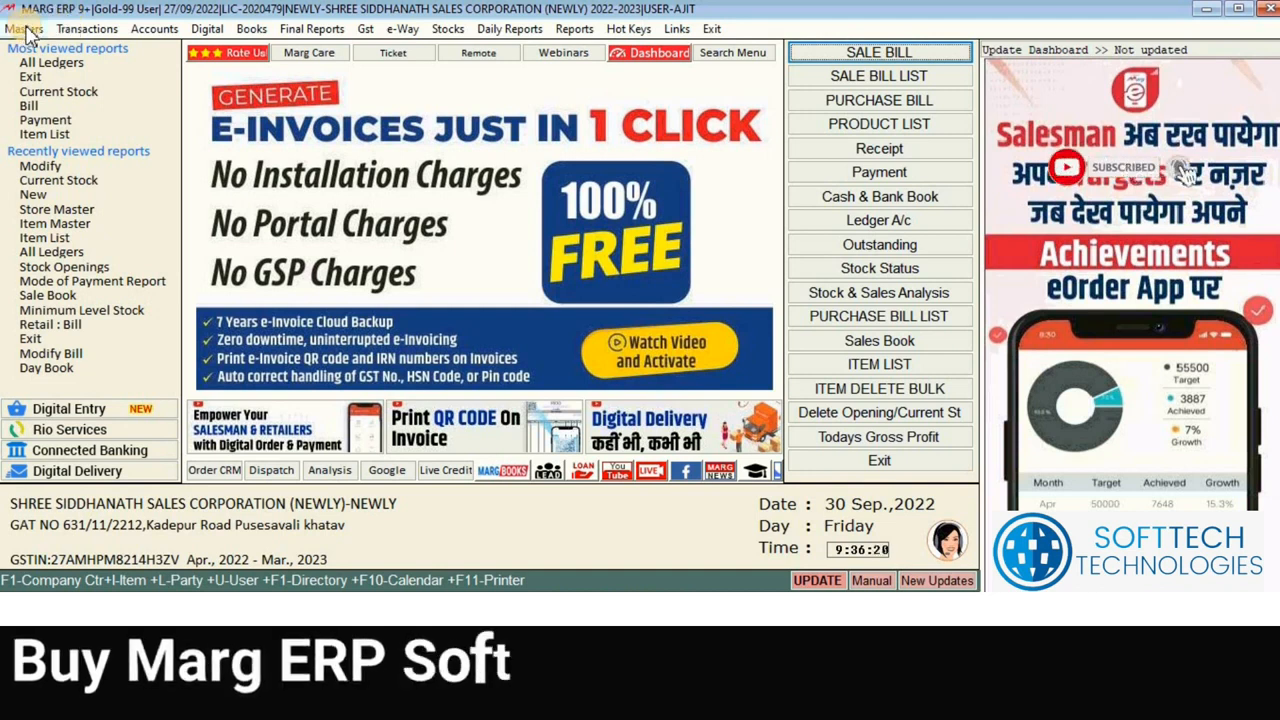
Step: Start a new ledger from Masters > Ledger Master
left_click(24, 29)
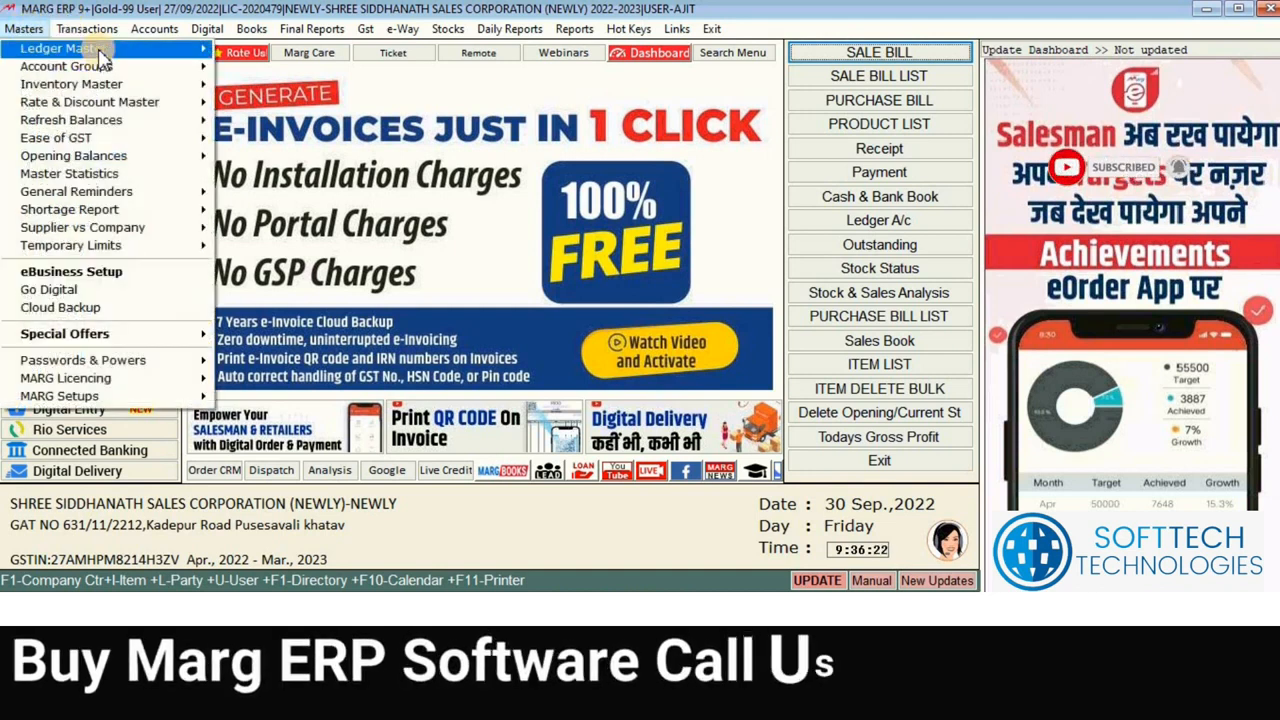
mouse_move(110, 58)
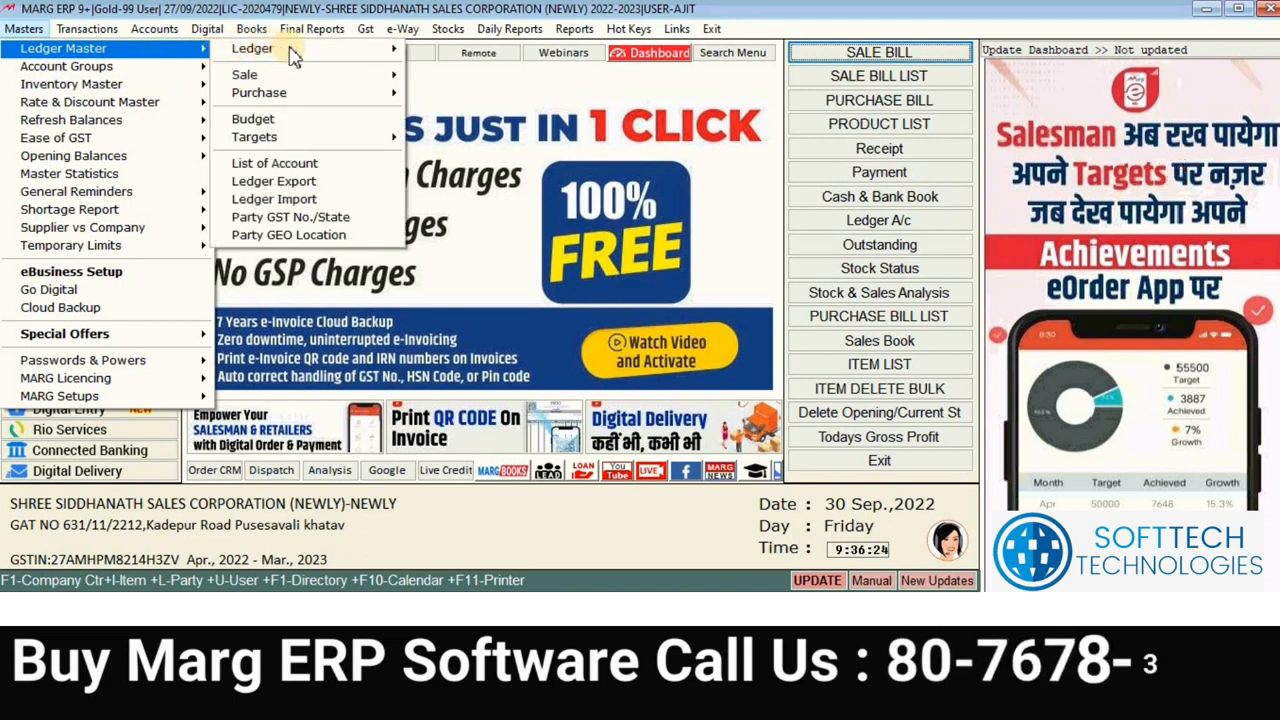
mouse_move(413, 62)
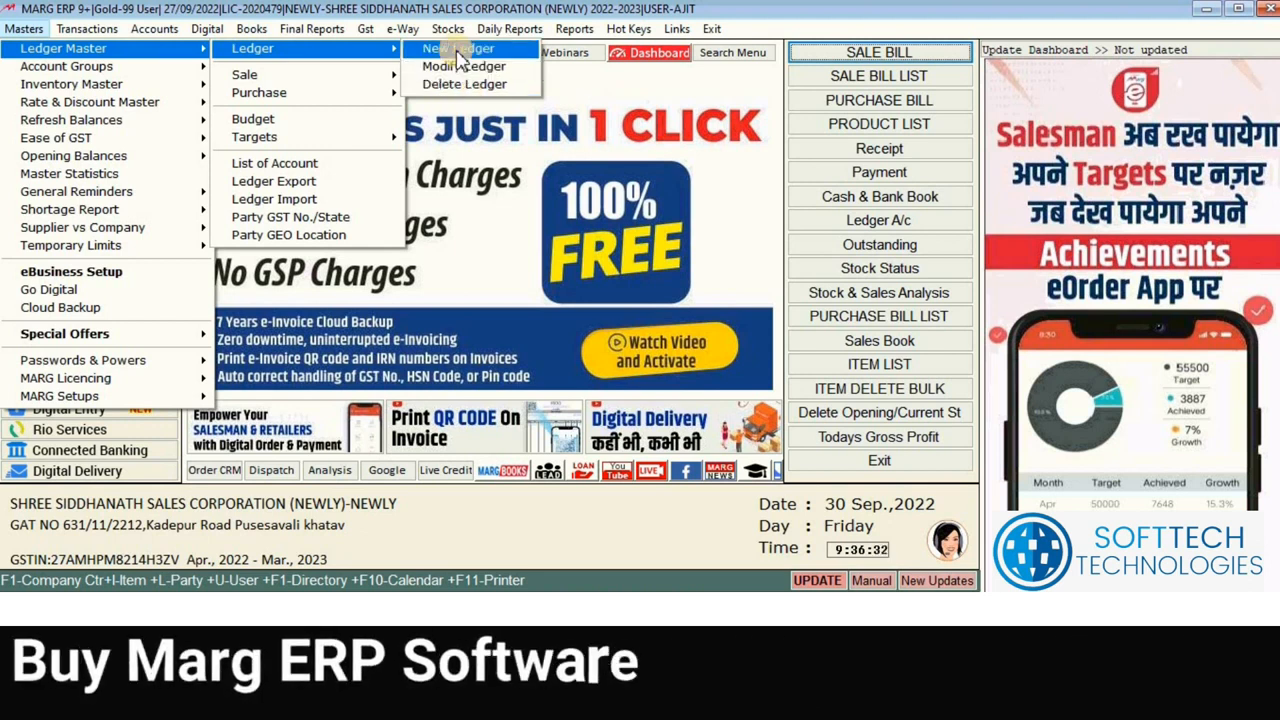
left_click(459, 50)
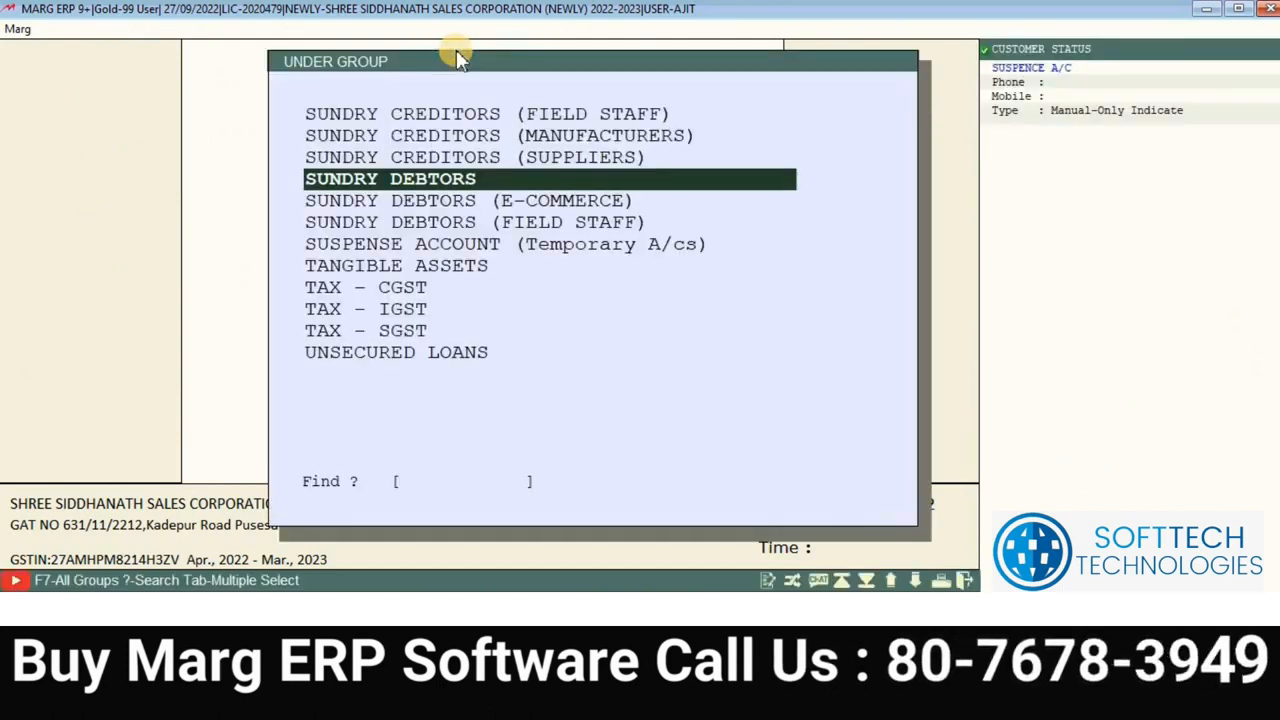
Step: Place the ledger under BANK ACCOUNTS and name it ICICI BANK
key("Up")
key("Up")
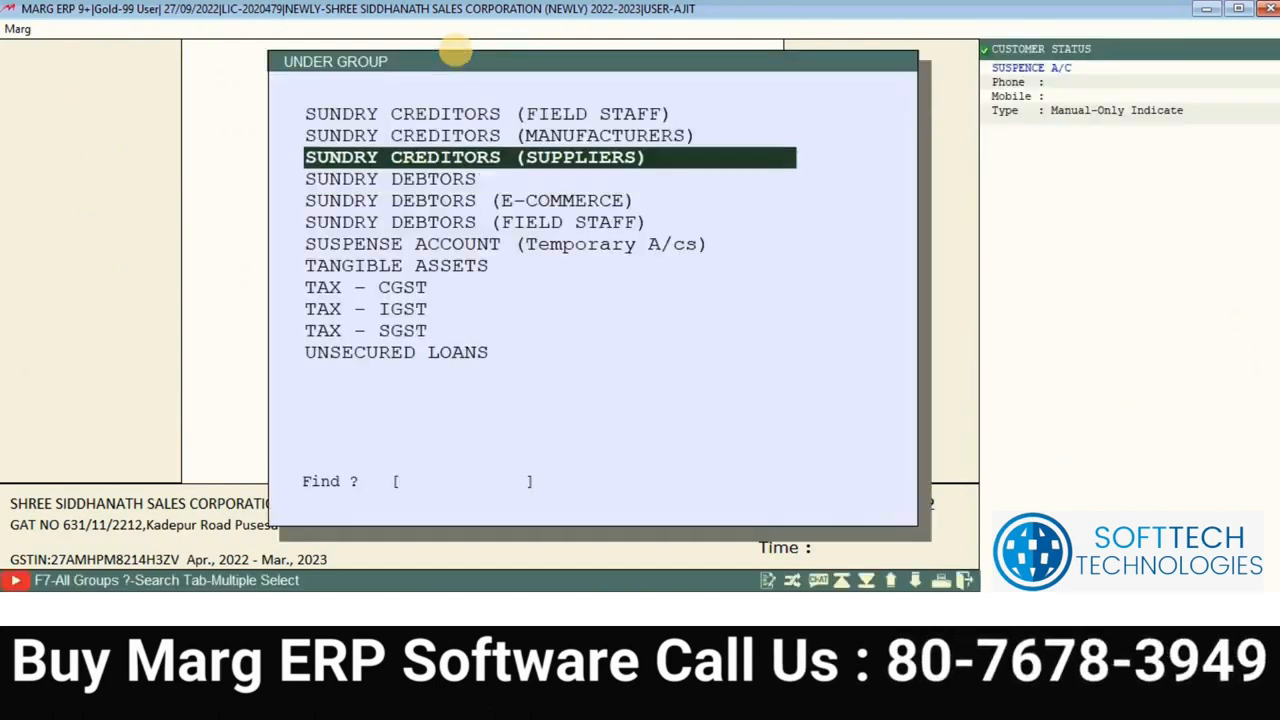
key("Down")
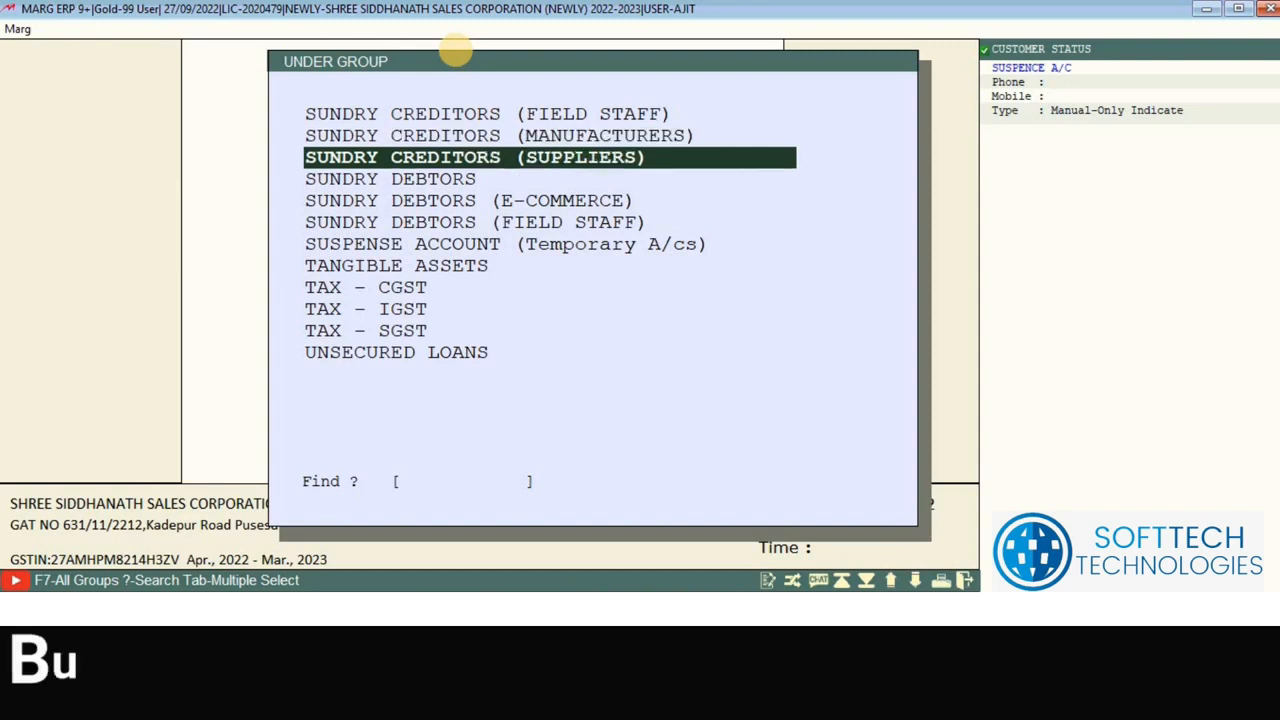
key("Down")
key("Down")
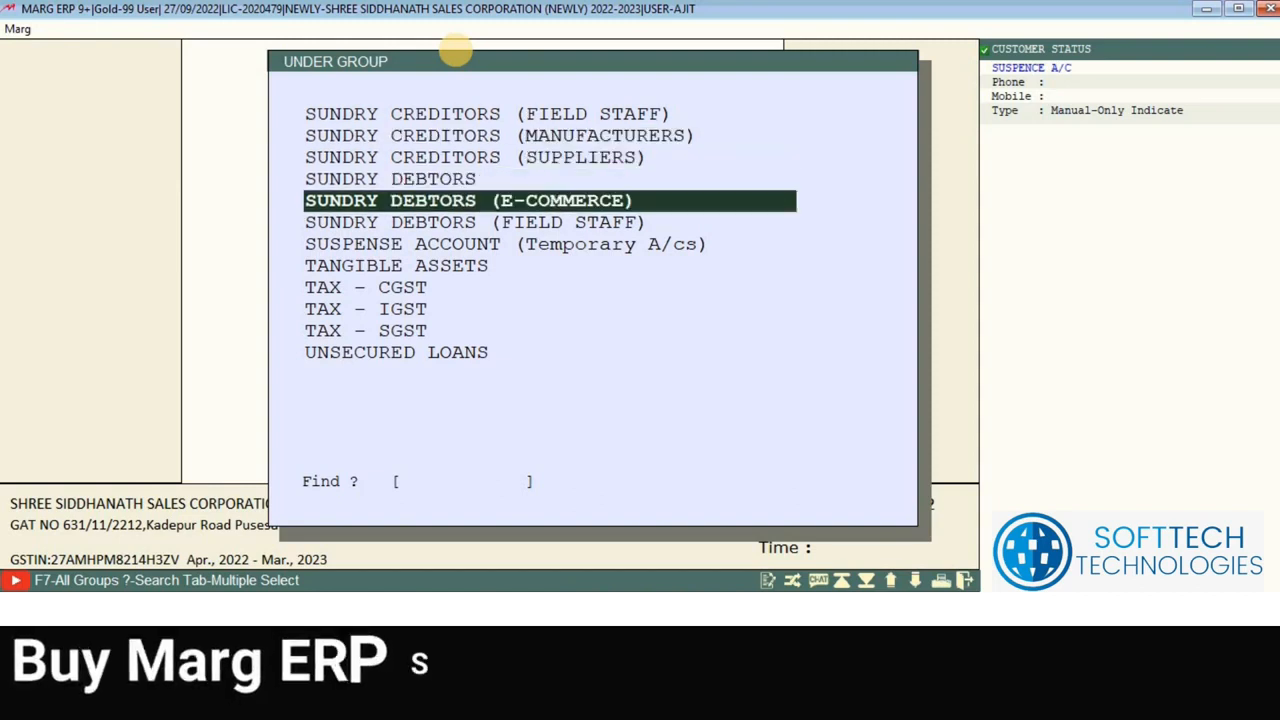
key("Down")
key("Down")
key("Down")
key("Down")
key("Down")
key("Down")
key("Down")
key("Down")
key("Up")
key("Up")
key("Up")
key("Up")
key("Up")
key("Up")
key("Up")
key("Up")
key("Up")
key("Up")
key("Up")
key("Up")
key("Up")
key("Up")
key("Up")
key("Up")
key("Up")
key("Up")
key("Up")
key("Up")
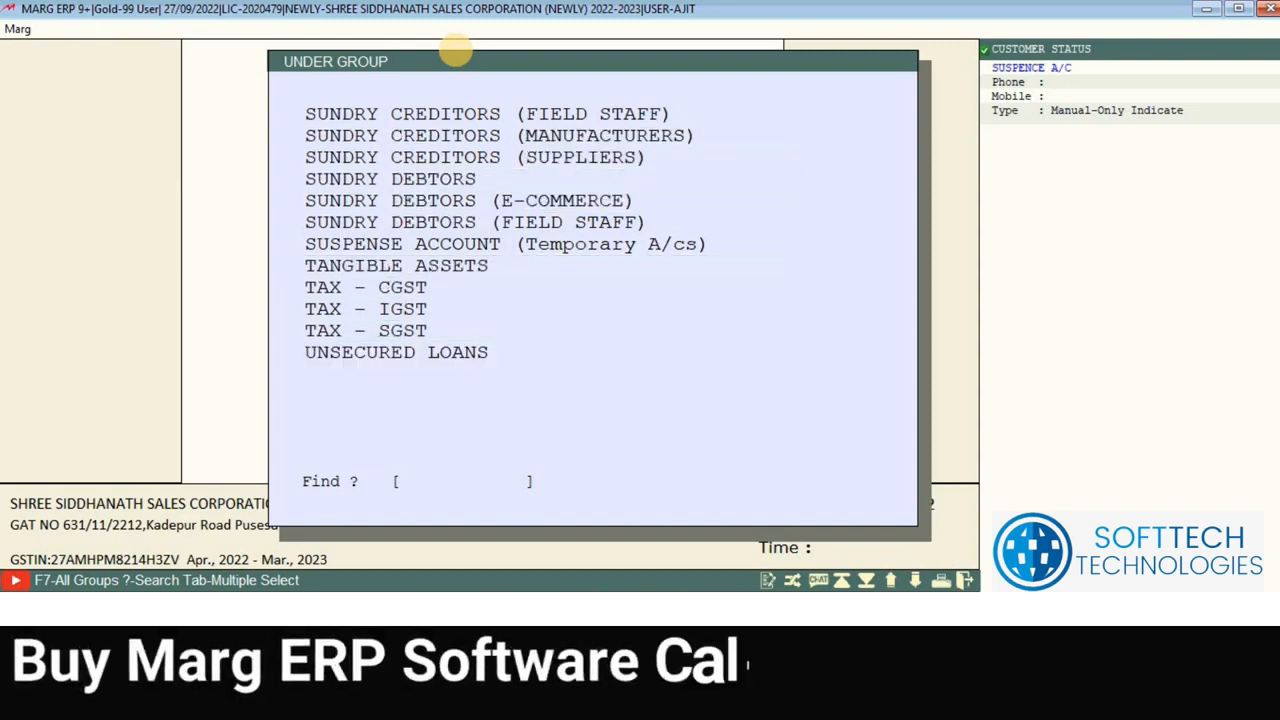
key("Up")
key("Up")
key("Up")
key("Up")
key("Up")
key("Up")
key("Up")
key("Up")
key("Up")
key("Up")
key("Up")
key("Up")
key("Up")
key("Up")
key("Up")
key("Up")
key("Up")
key("Up")
key("Up")
key("Up")
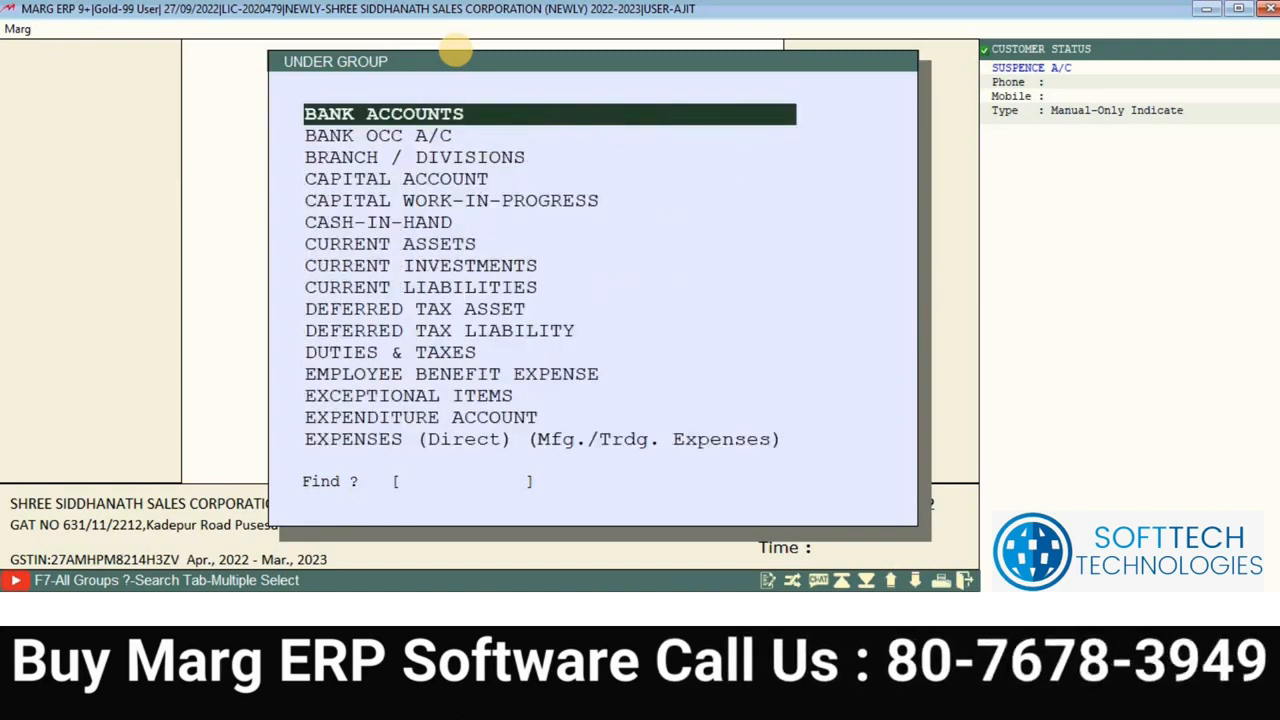
key("Down")
key("Down")
key("Down")
key("Down")
key("Down")
key("Down")
key("Down")
key("Down")
key("Down")
key("Down")
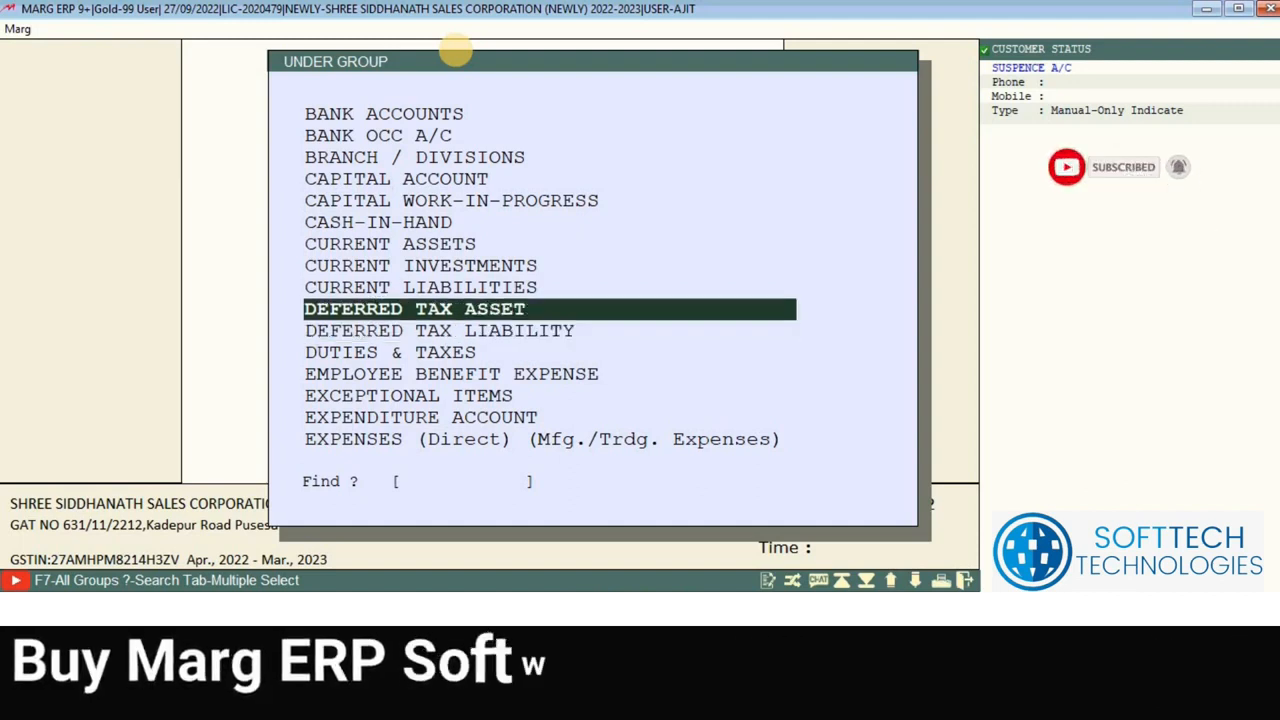
key("Up")
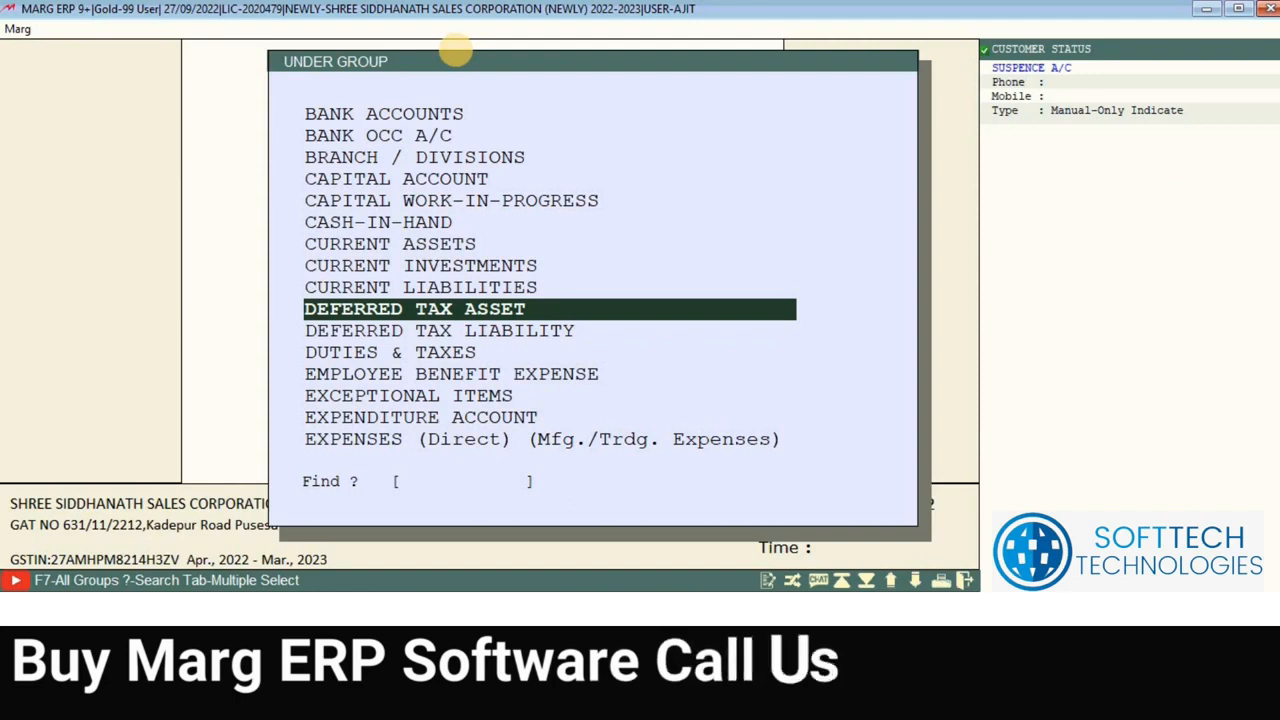
key("Up")
key("Home")
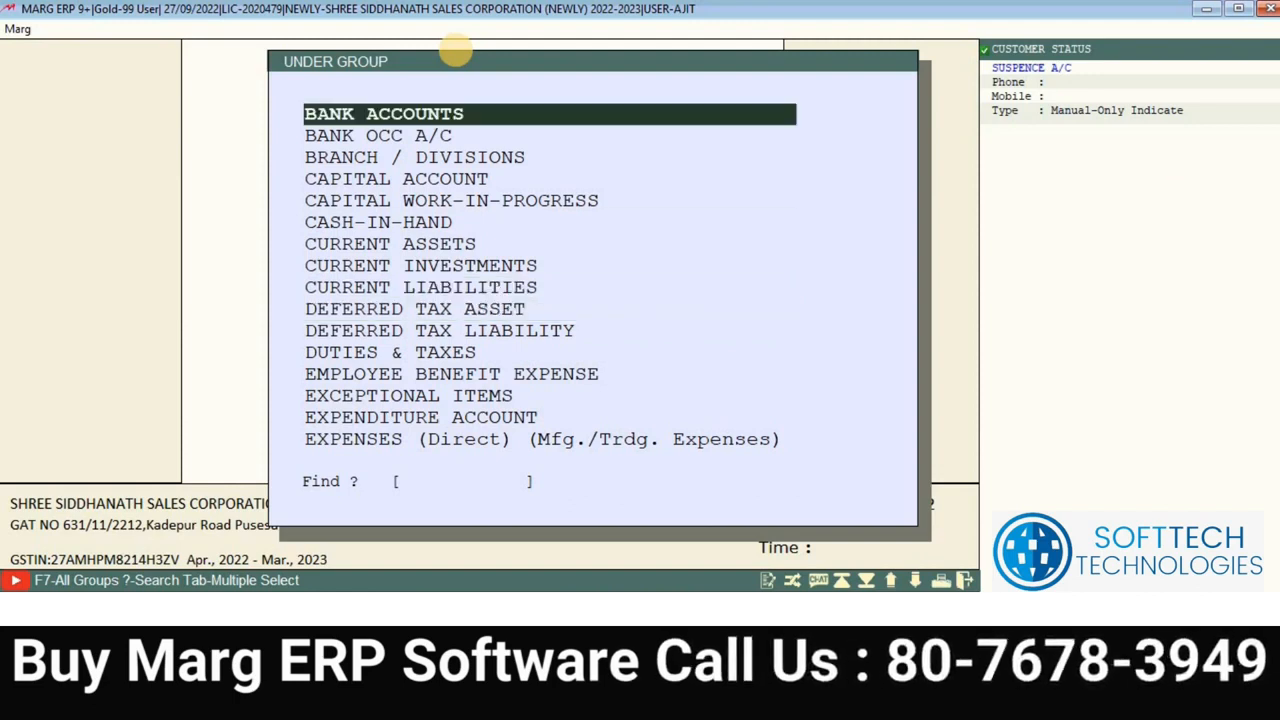
key("Return")
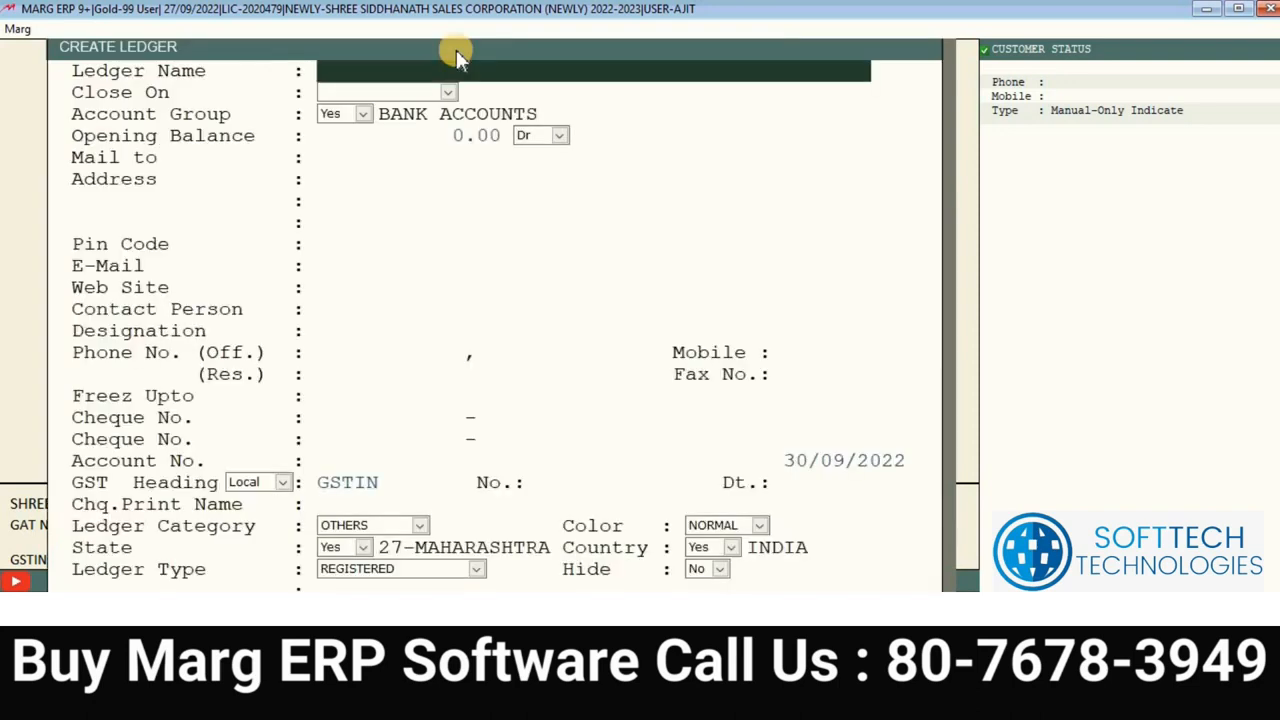
type("ICICI")
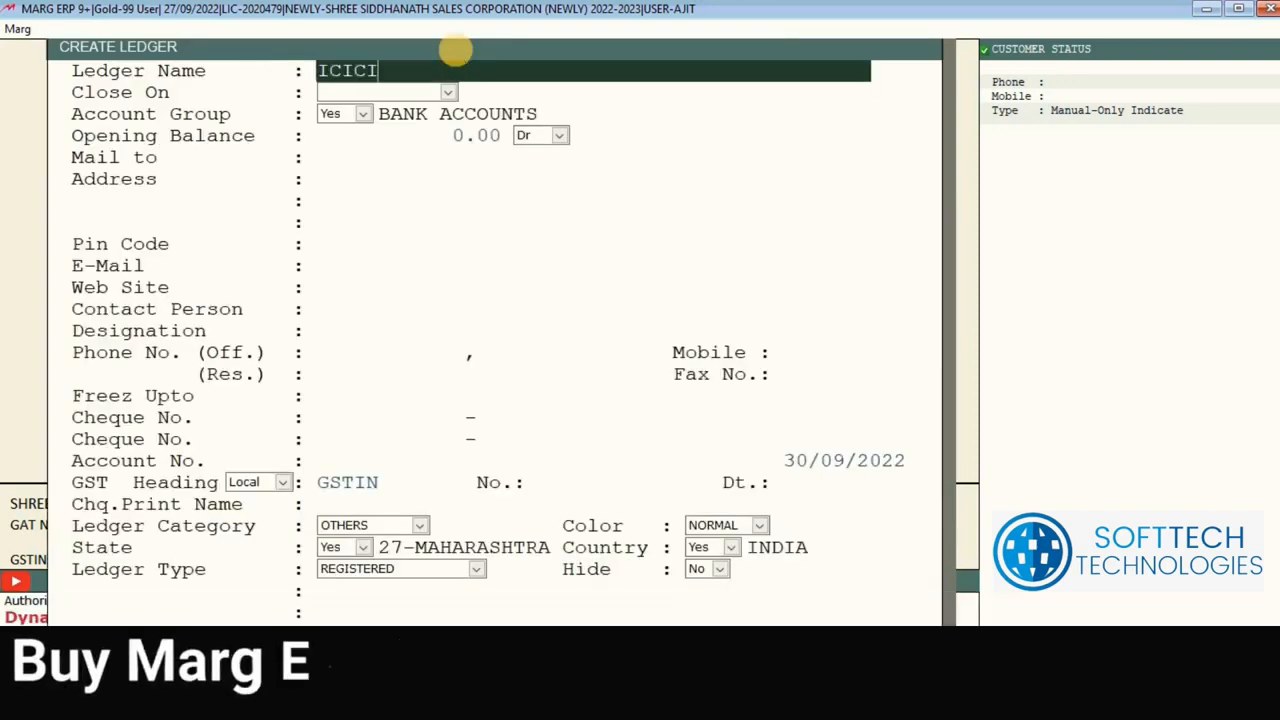
type(" BANK")
key("Return")
key("Return")
key("Return")
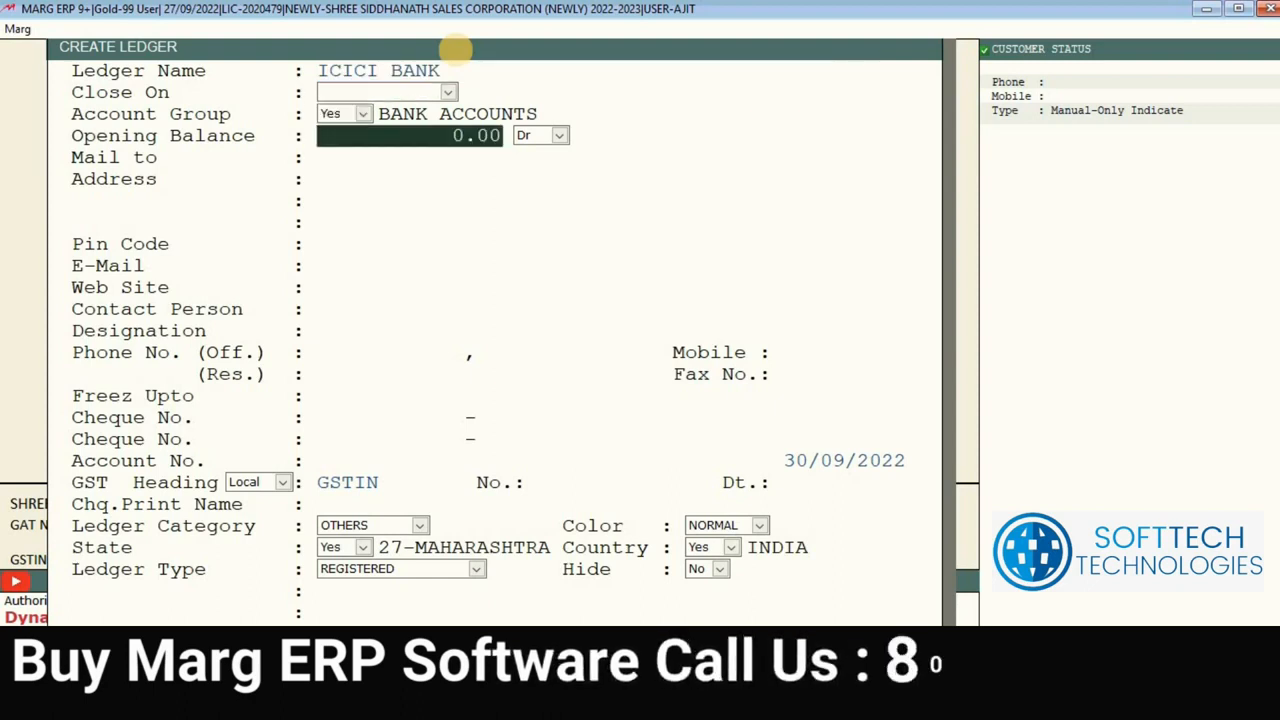
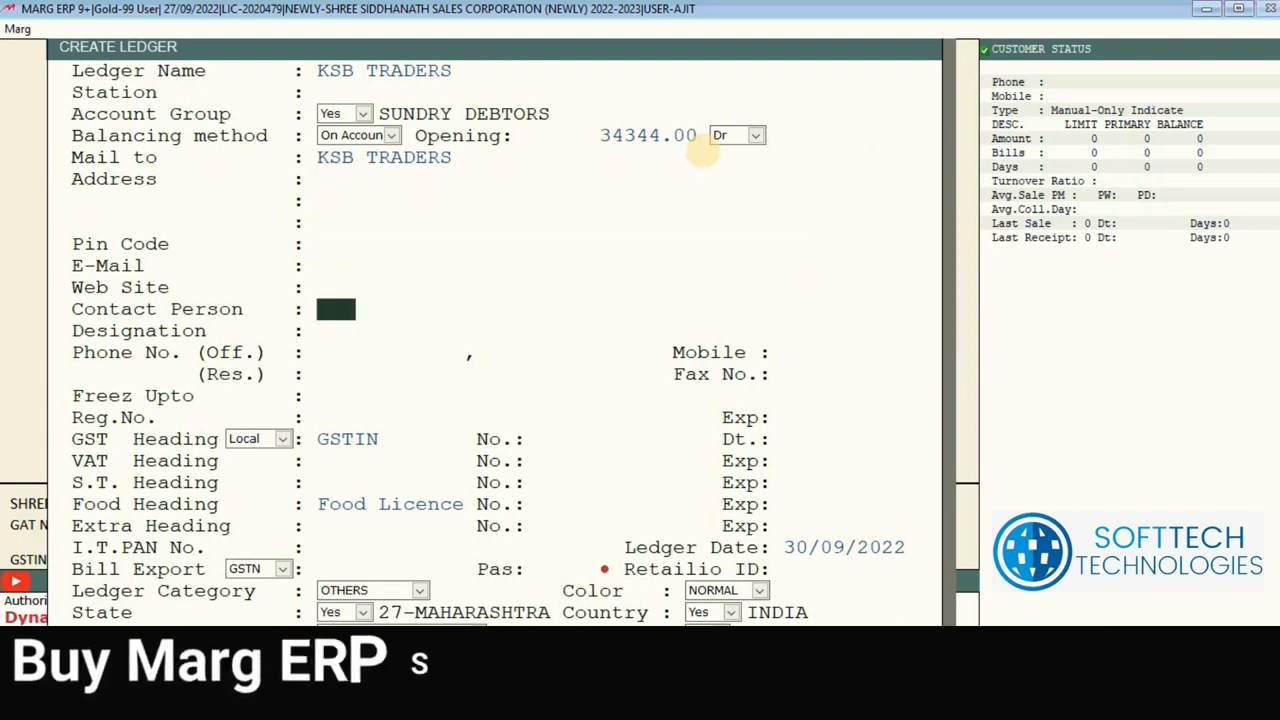
Step: Leave the KSB TRADERS contact person, designation, phone, mobile and fax fields blank
key("Return")
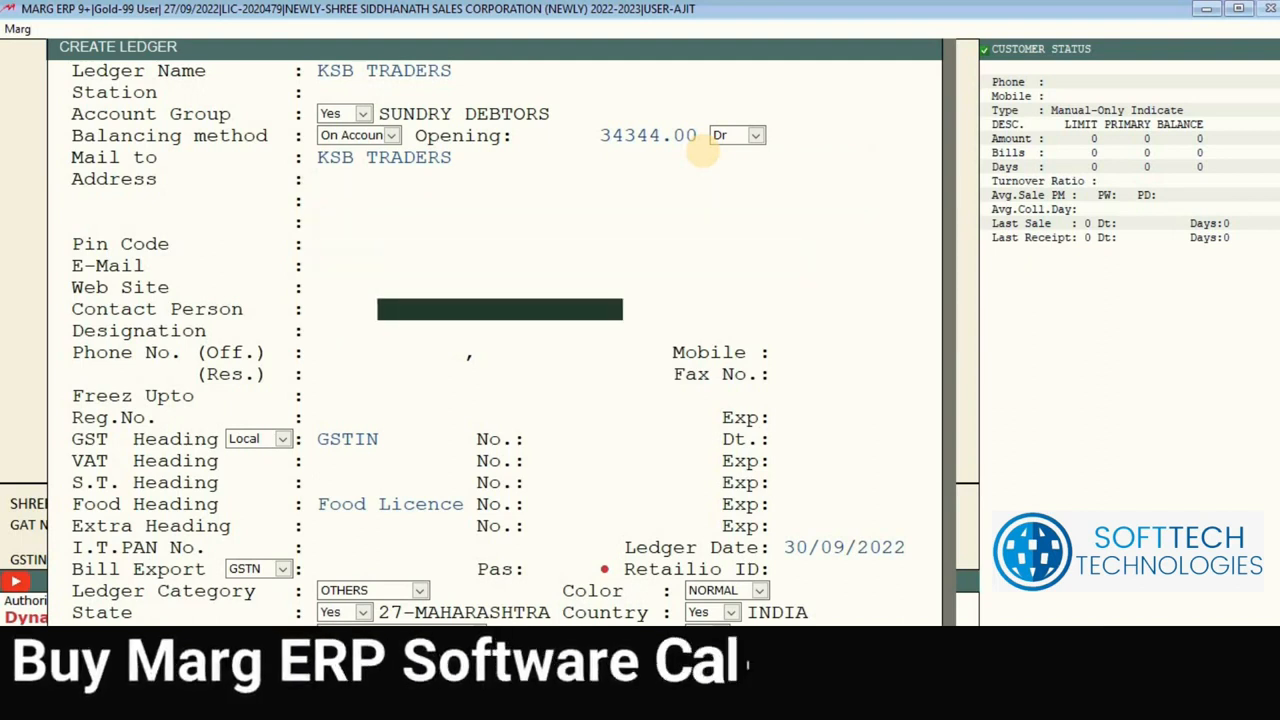
key("Return")
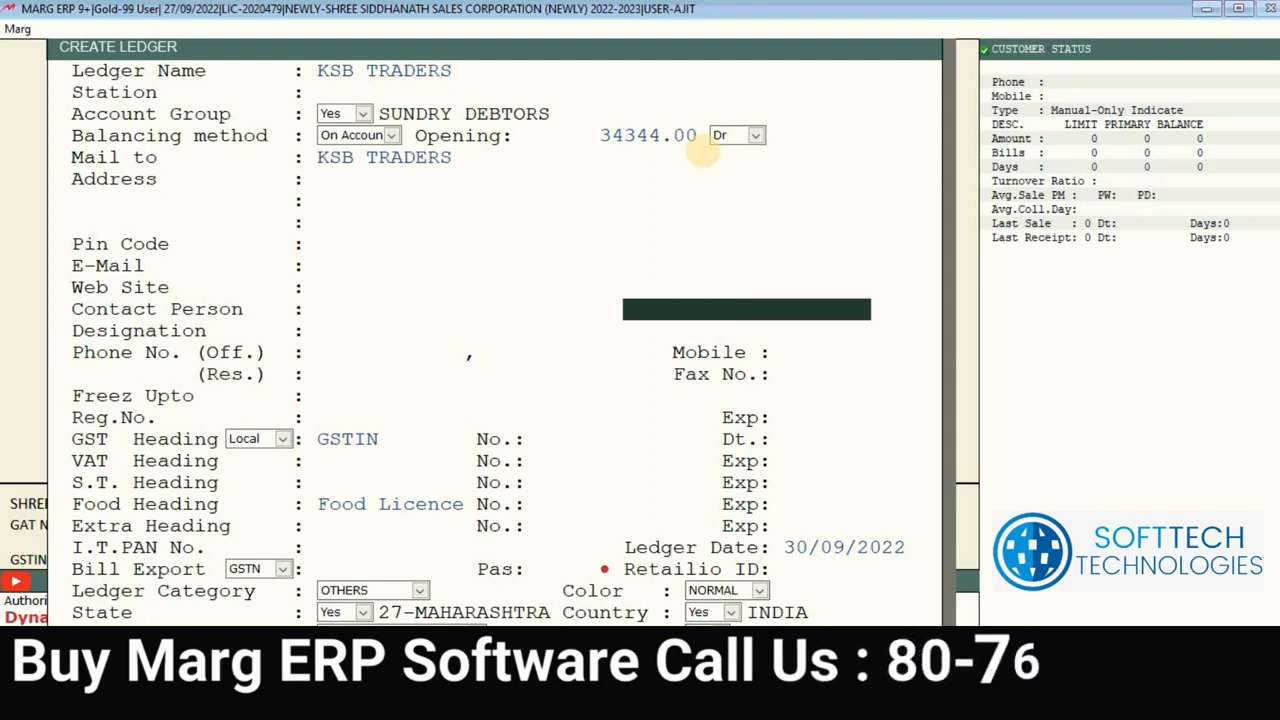
key("Return")
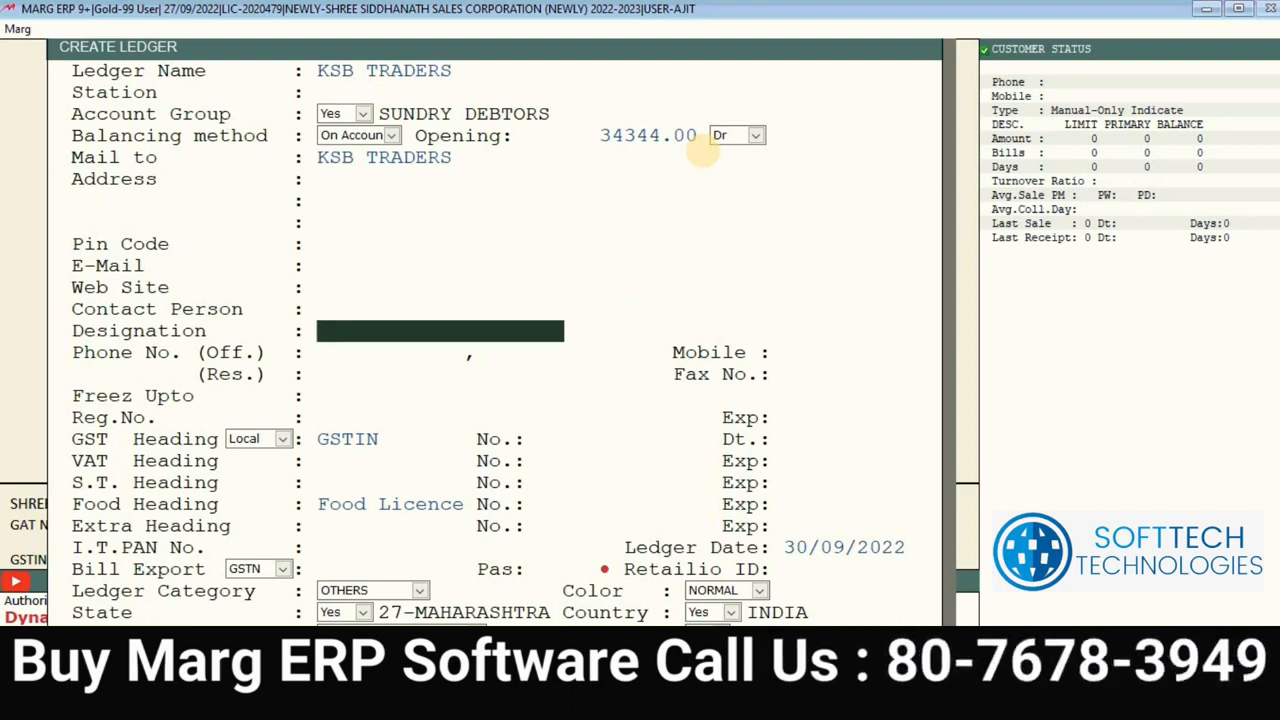
key("Return")
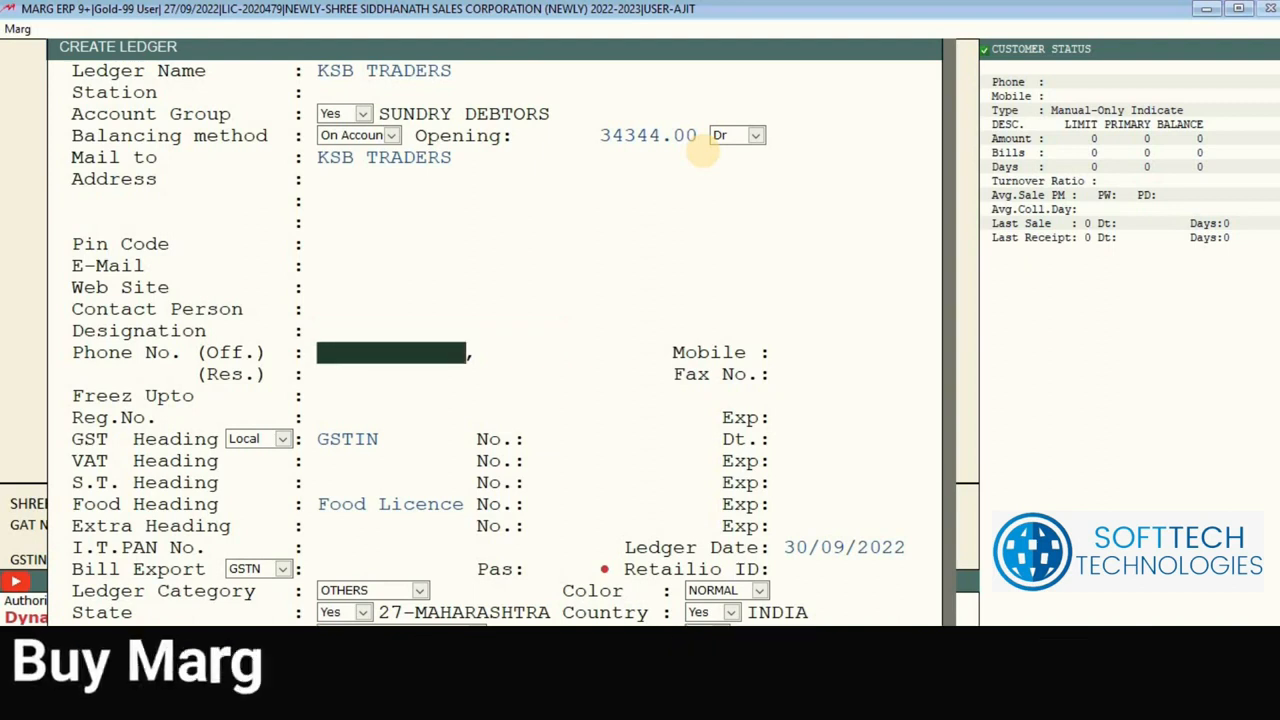
key("Return")
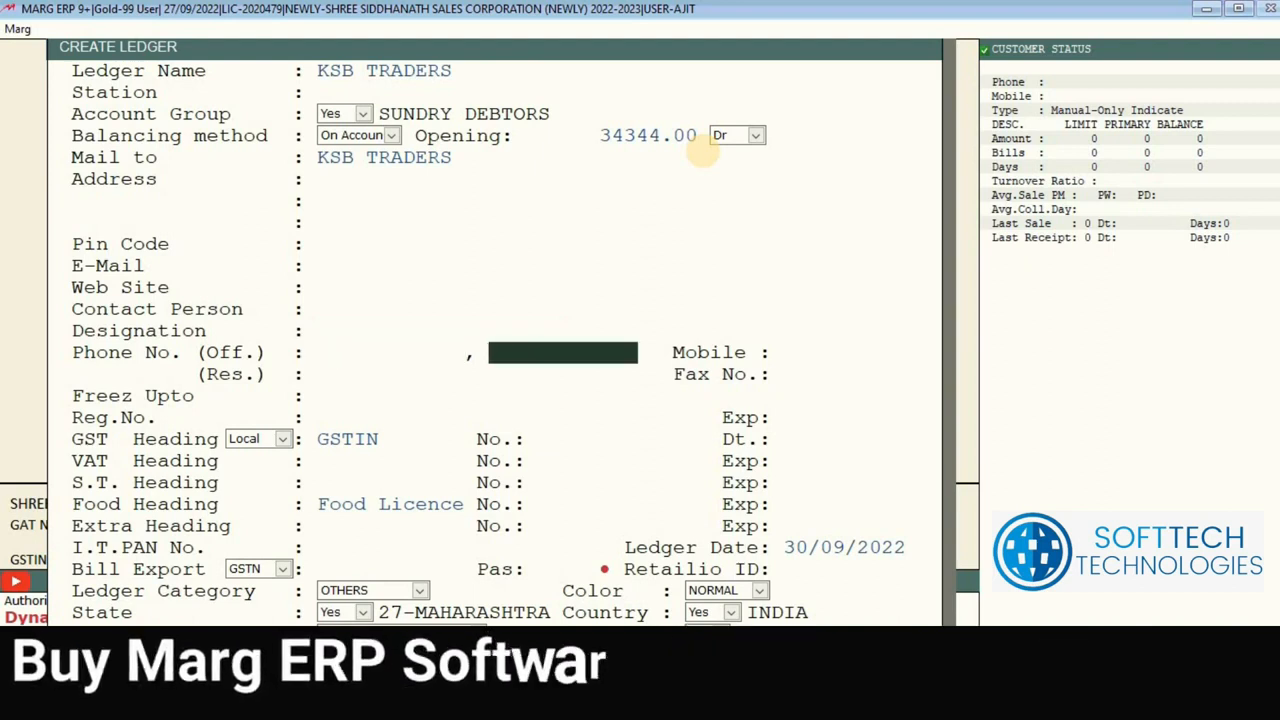
key("Return")
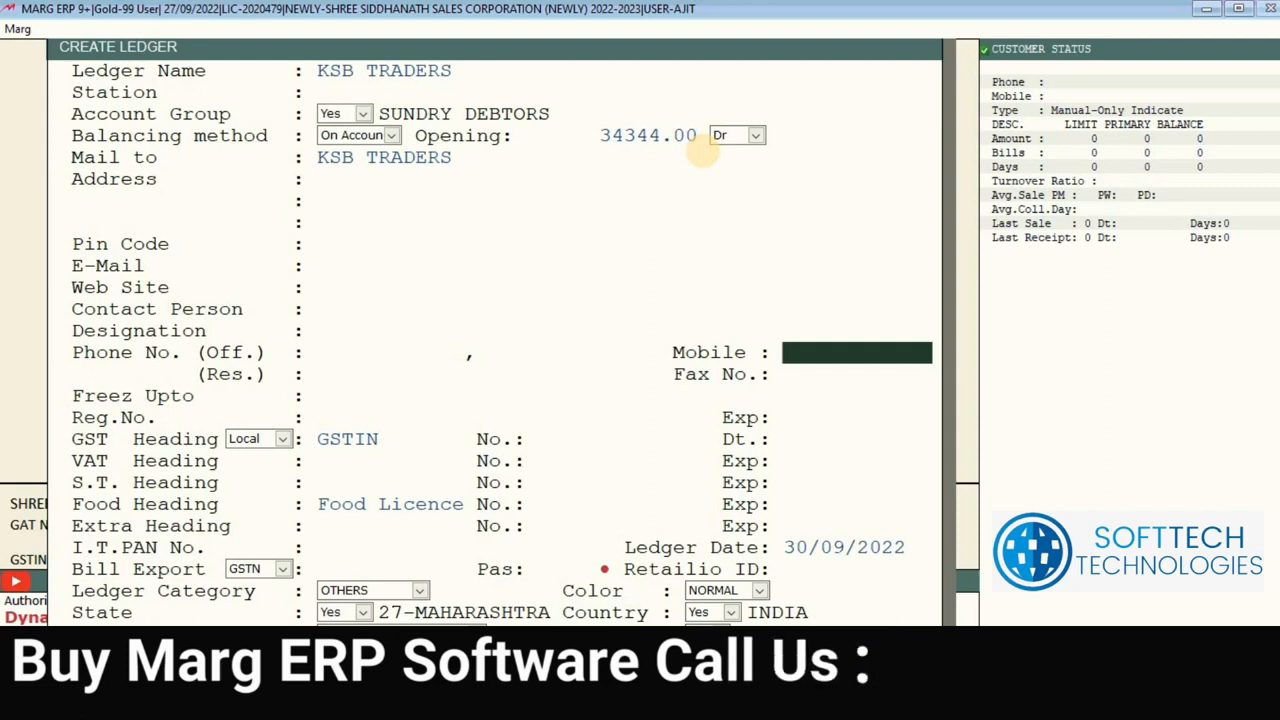
key("Return")
key("Return")
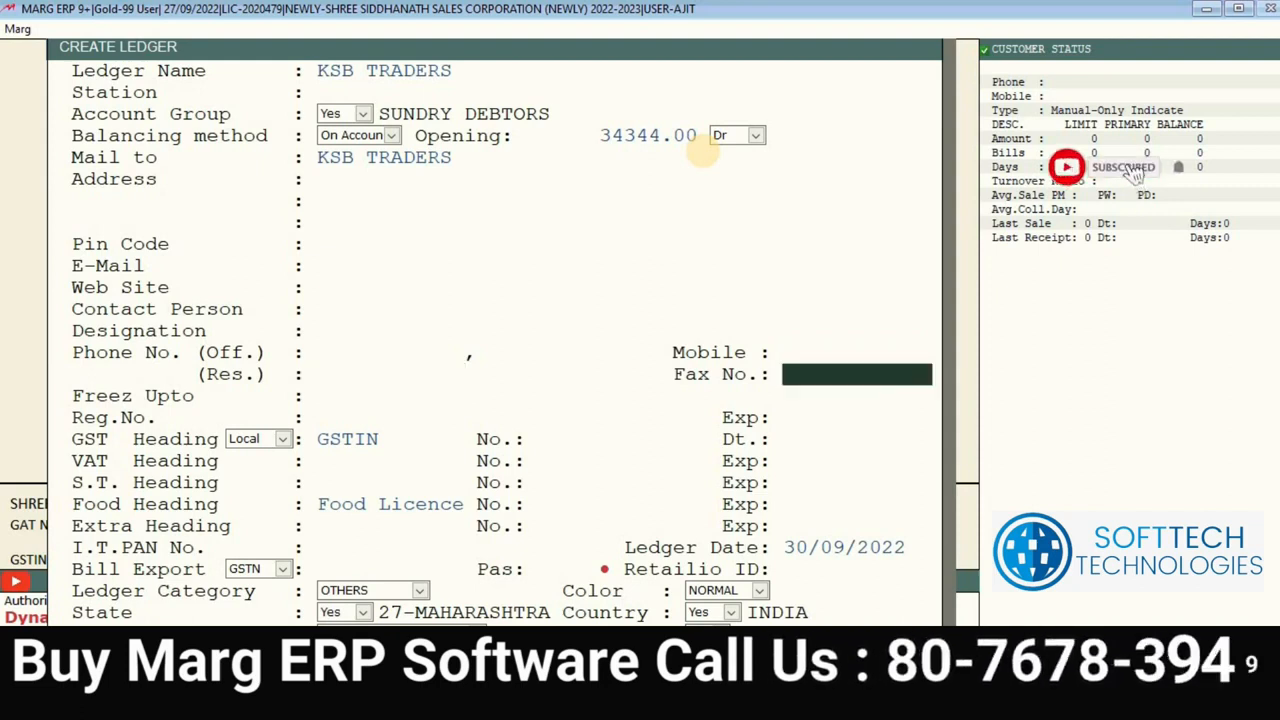
key("Return")
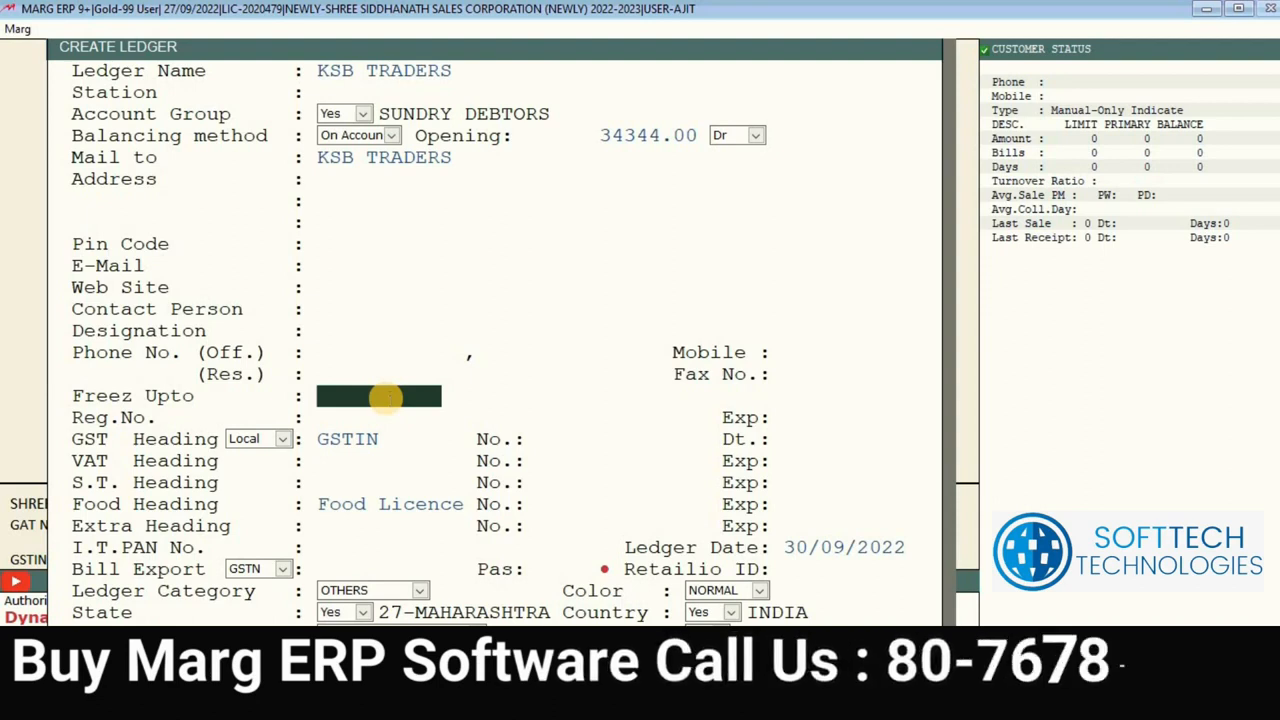
Step: Set the KSB TRADERS freeze-upto date to 30/10/2022 and skip the registration number
type("30-")
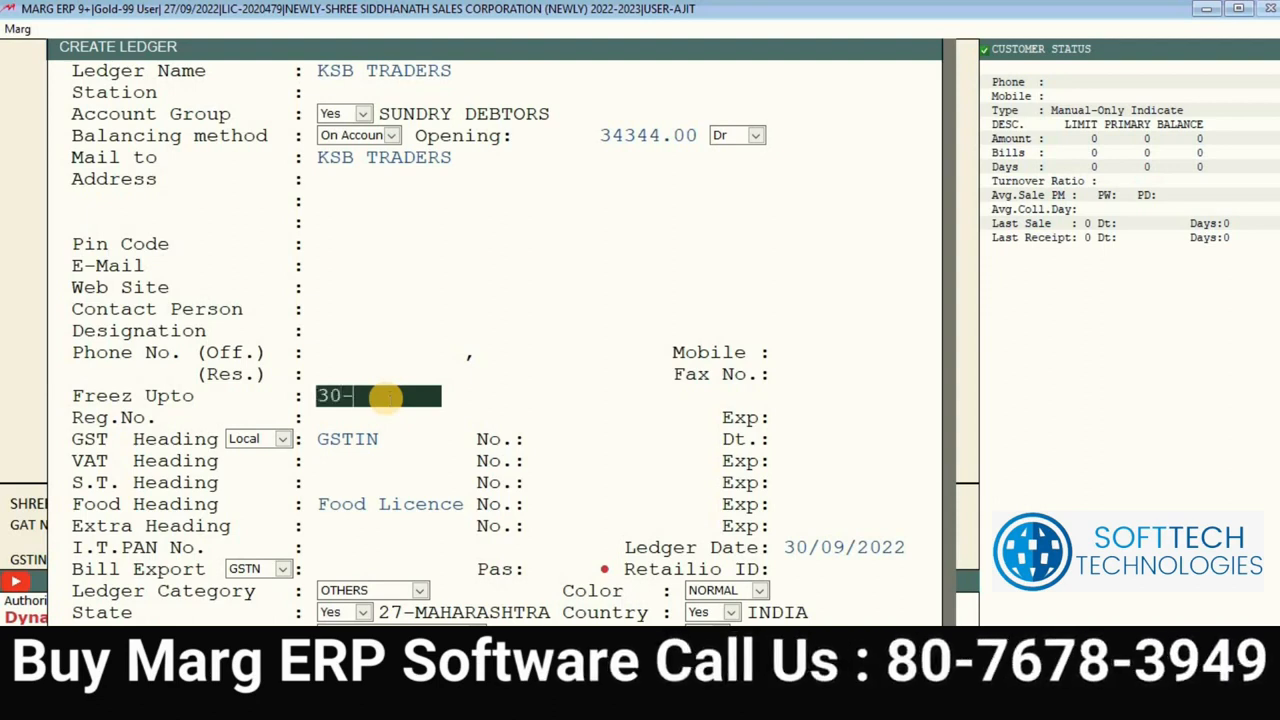
key("Return")
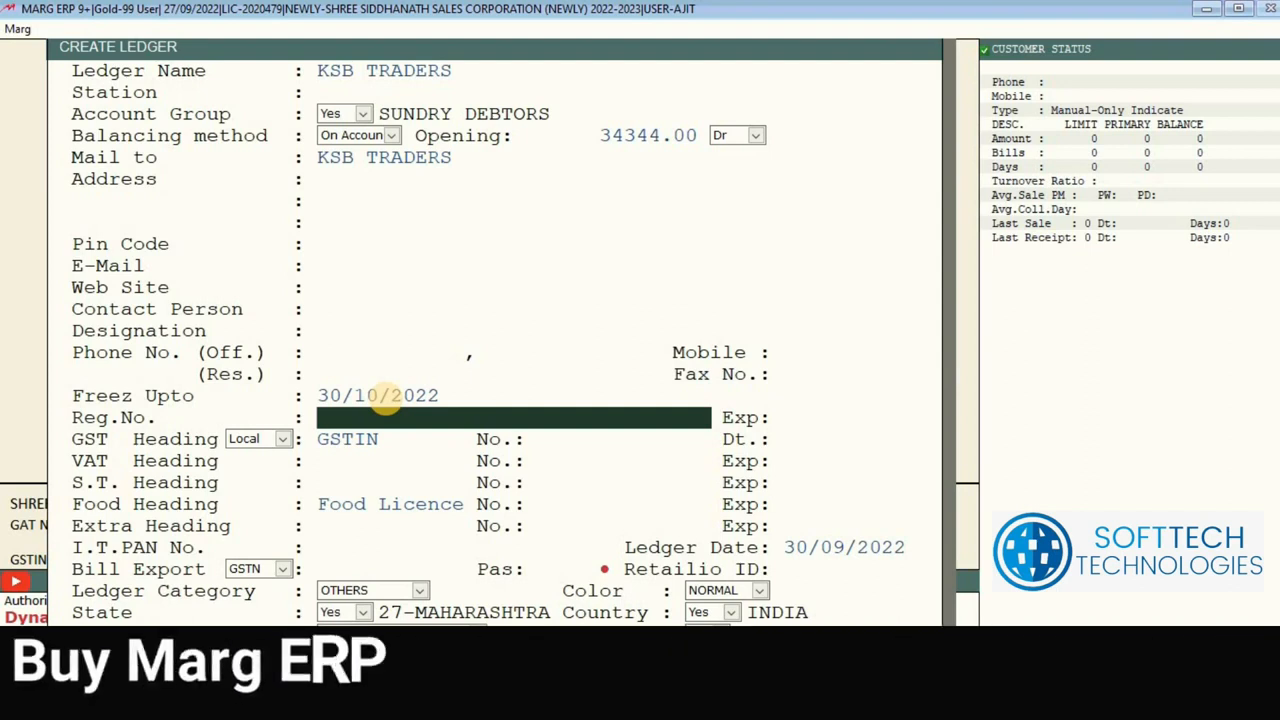
key("Return")
key("Return")
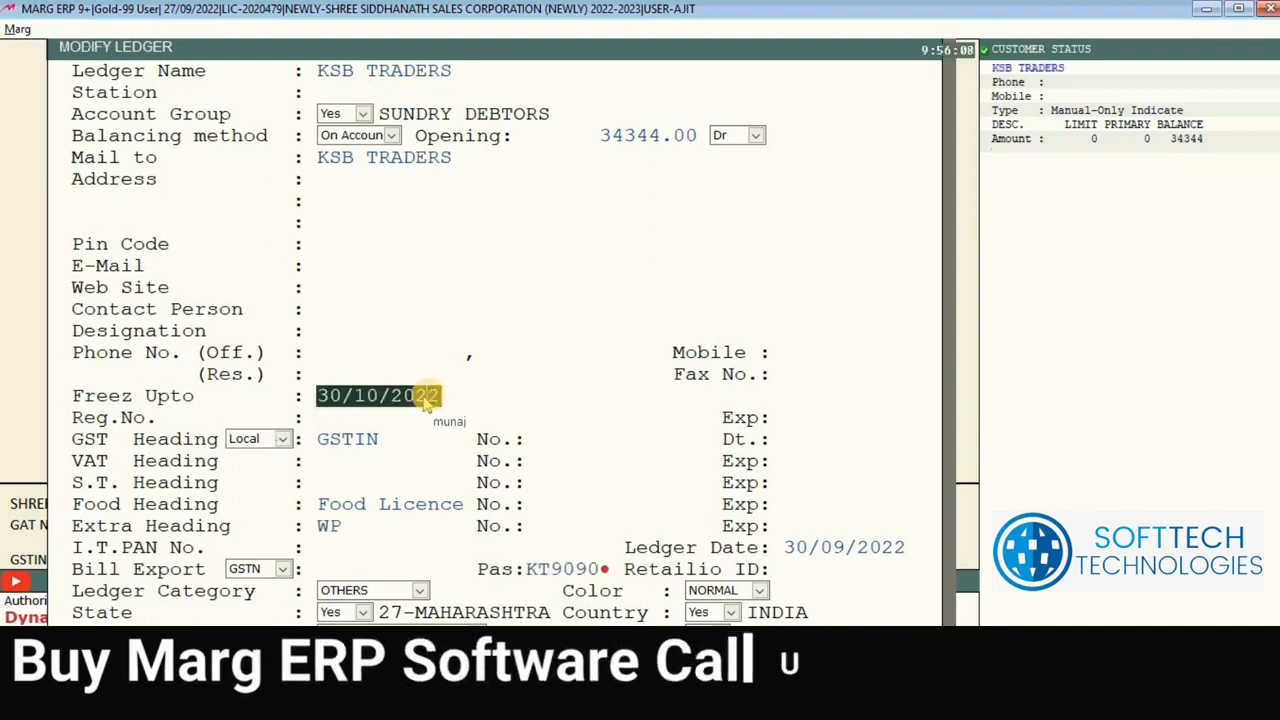
Step: Step through the registration, GSTIN, VAT and S.T. fields down to the extra heading
key("Return")
key("Return")
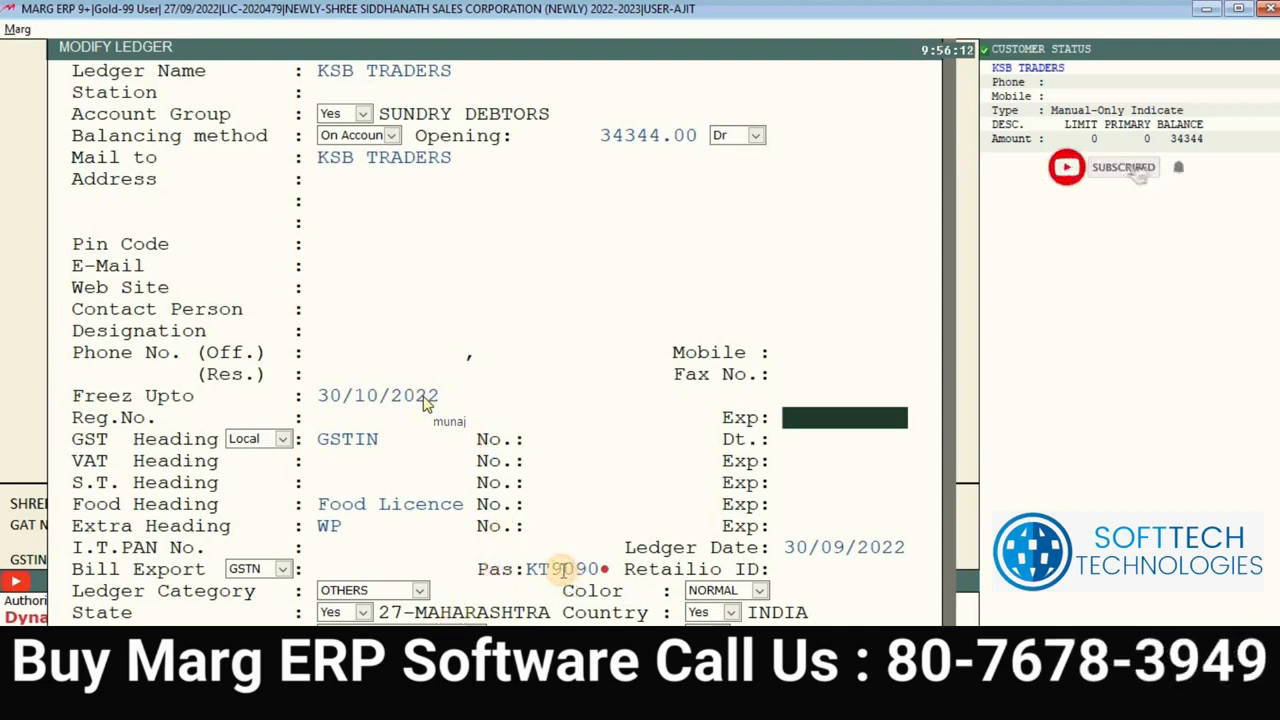
key("Return")
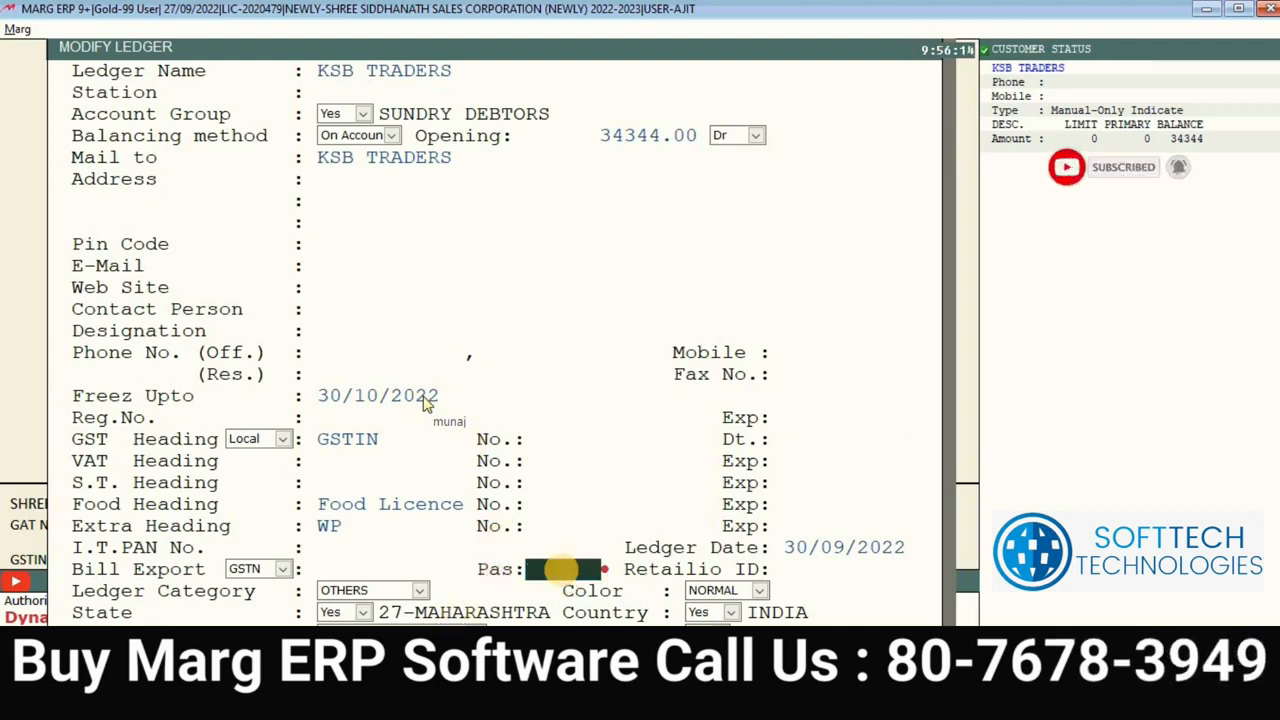
left_click(566, 437)
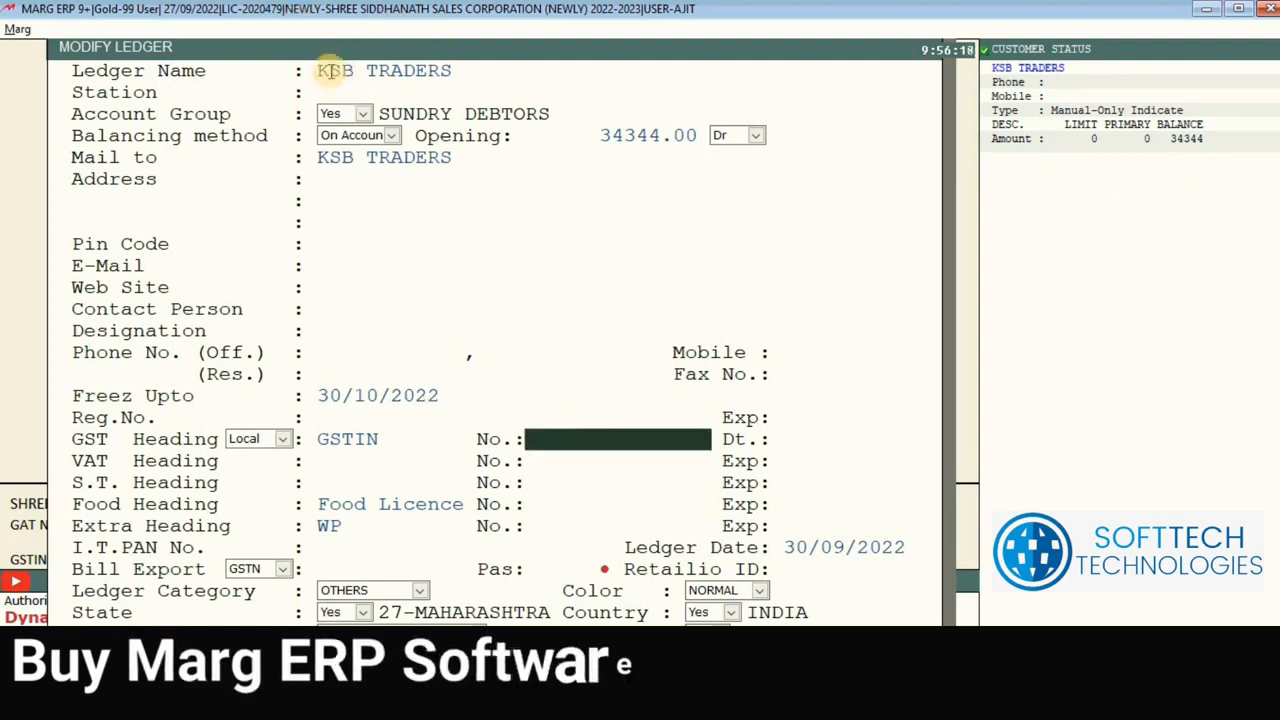
left_click(345, 392)
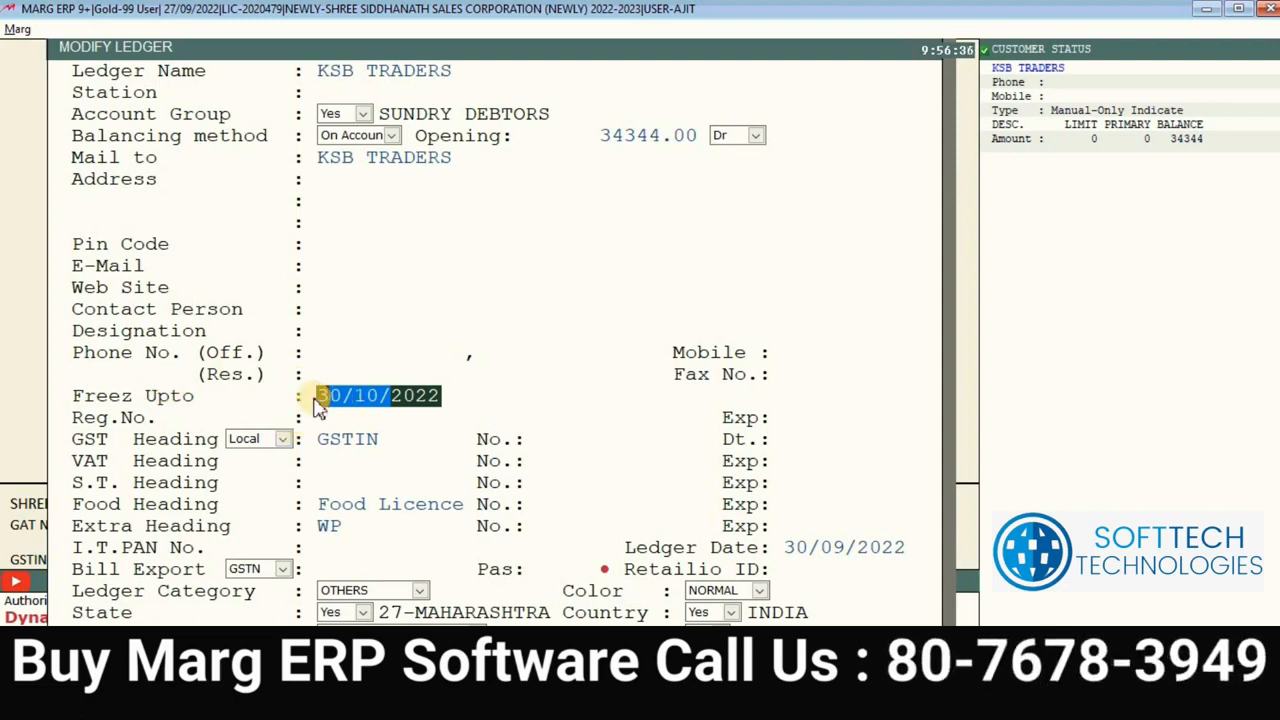
left_click(562, 437)
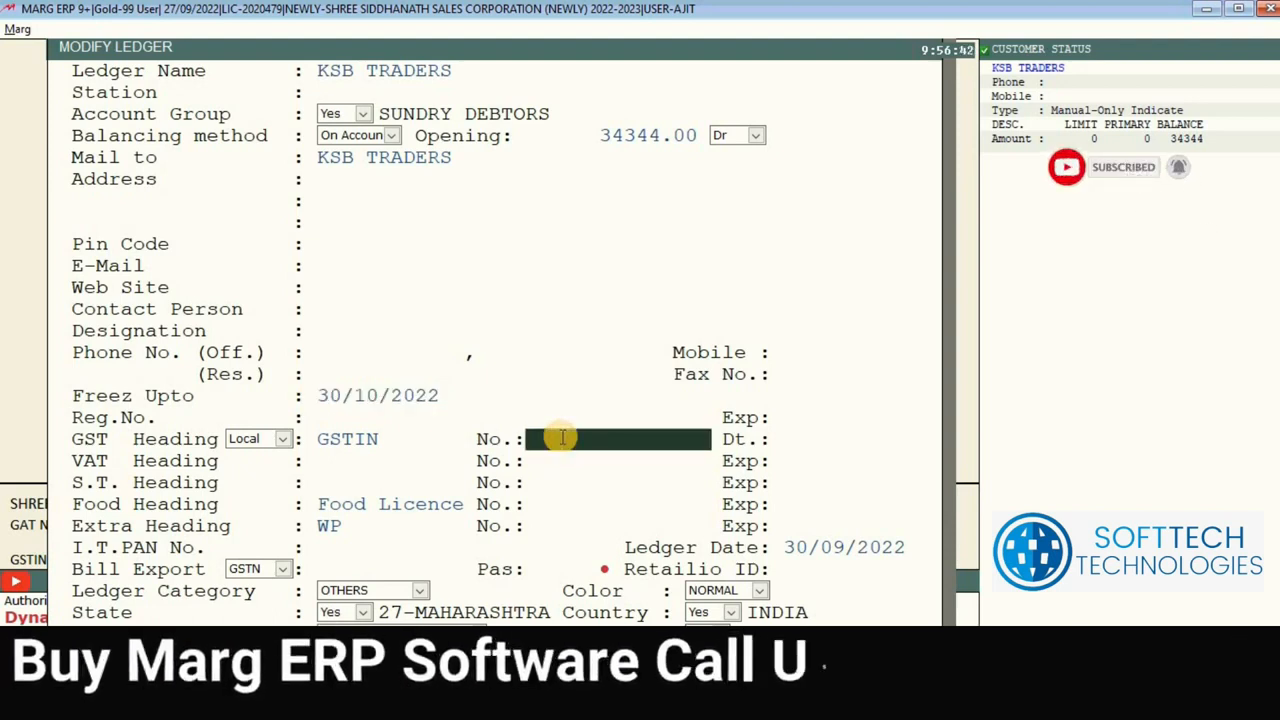
key("Return")
key("Return")
key("Return")
key("Return")
key("Return")
key("Return")
key("Return")
key("Return")
key("Return")
key("Return")
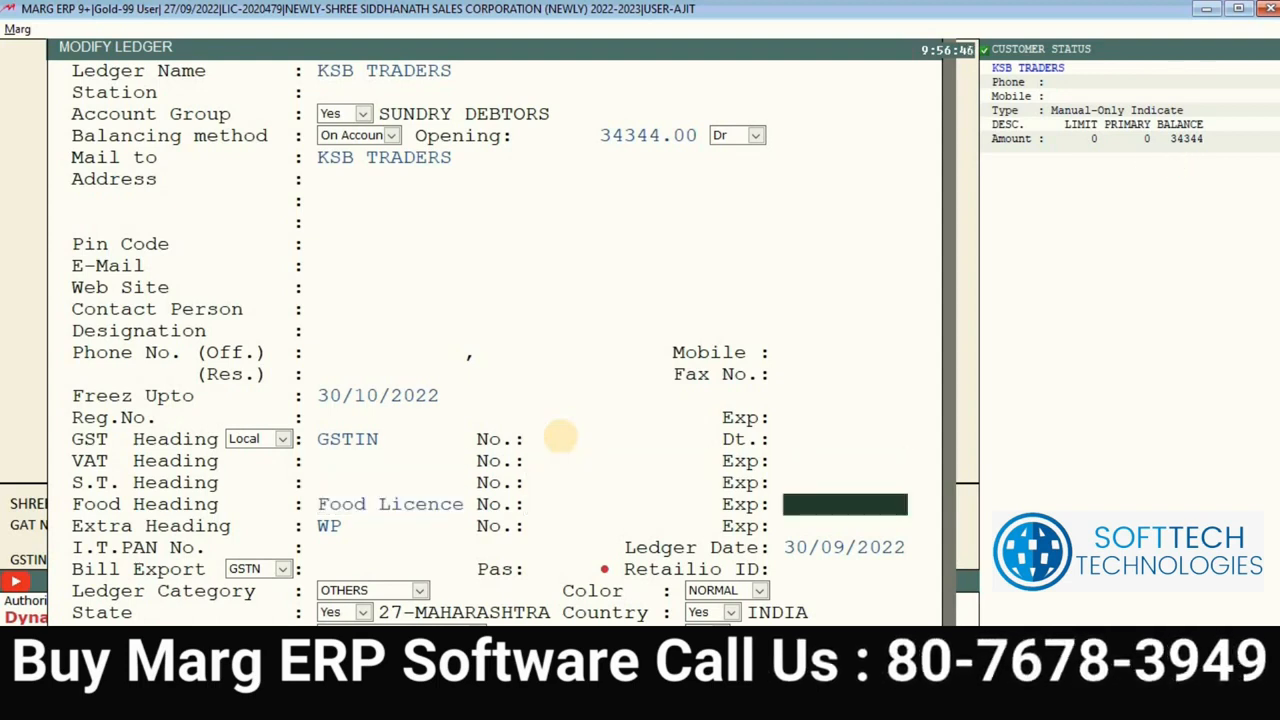
key("Return")
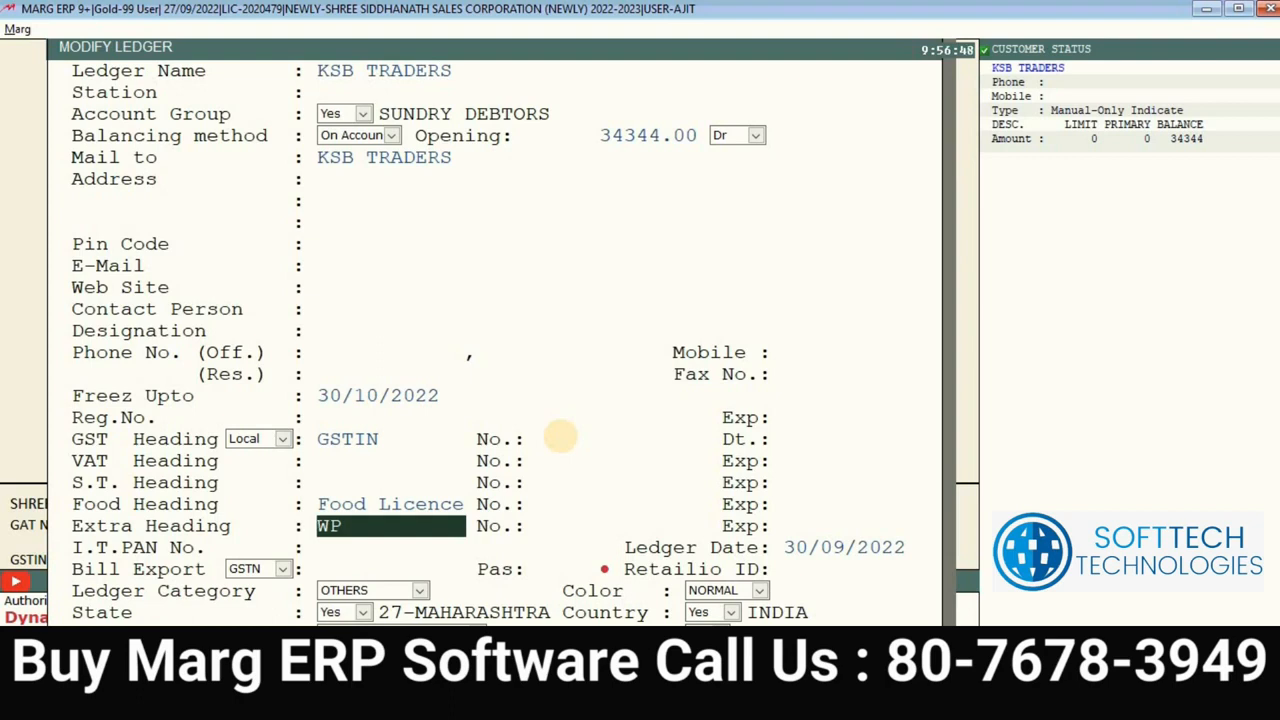
Step: Retype the extra heading as WP and give it number 9839834
key("ctrl+a")
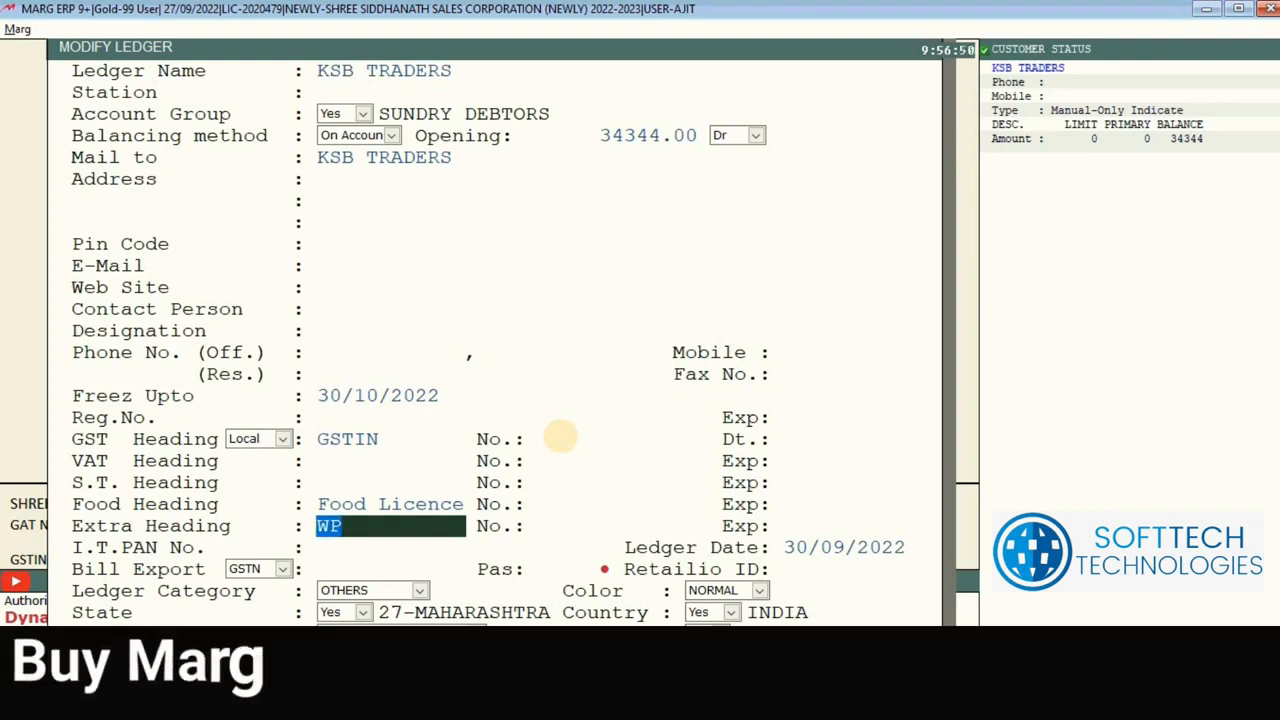
key("Delete")
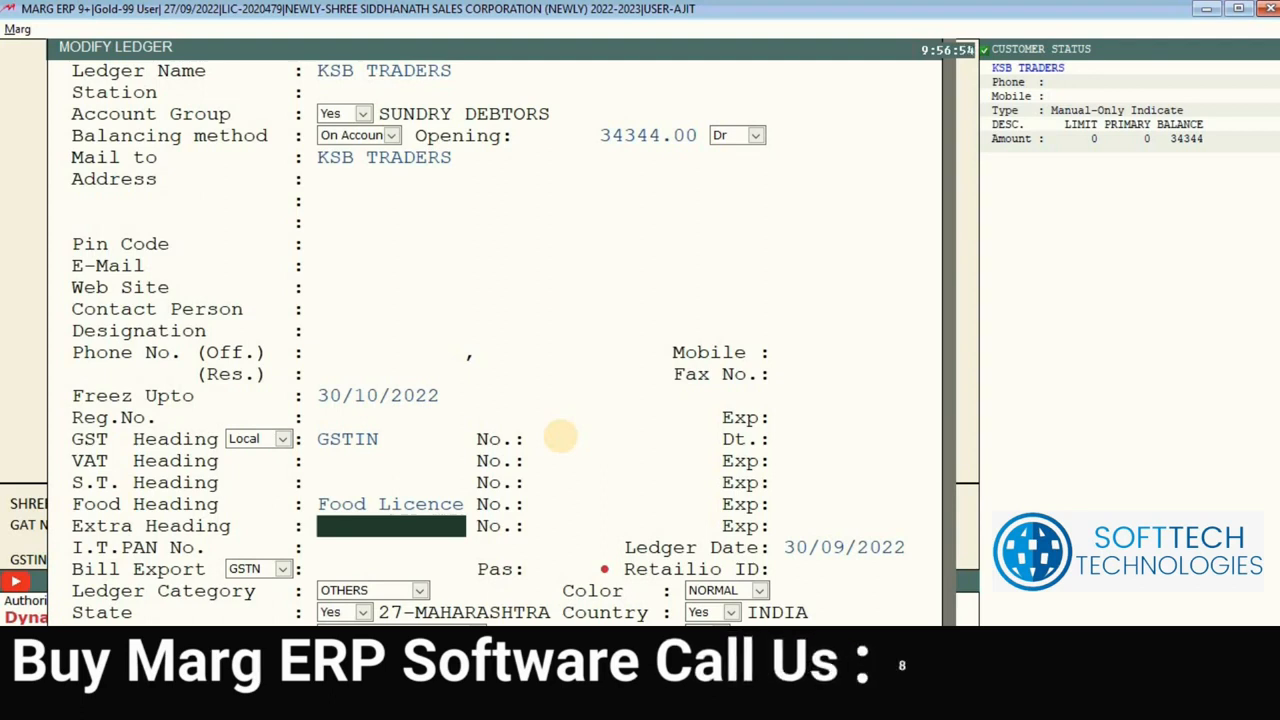
type("WP")
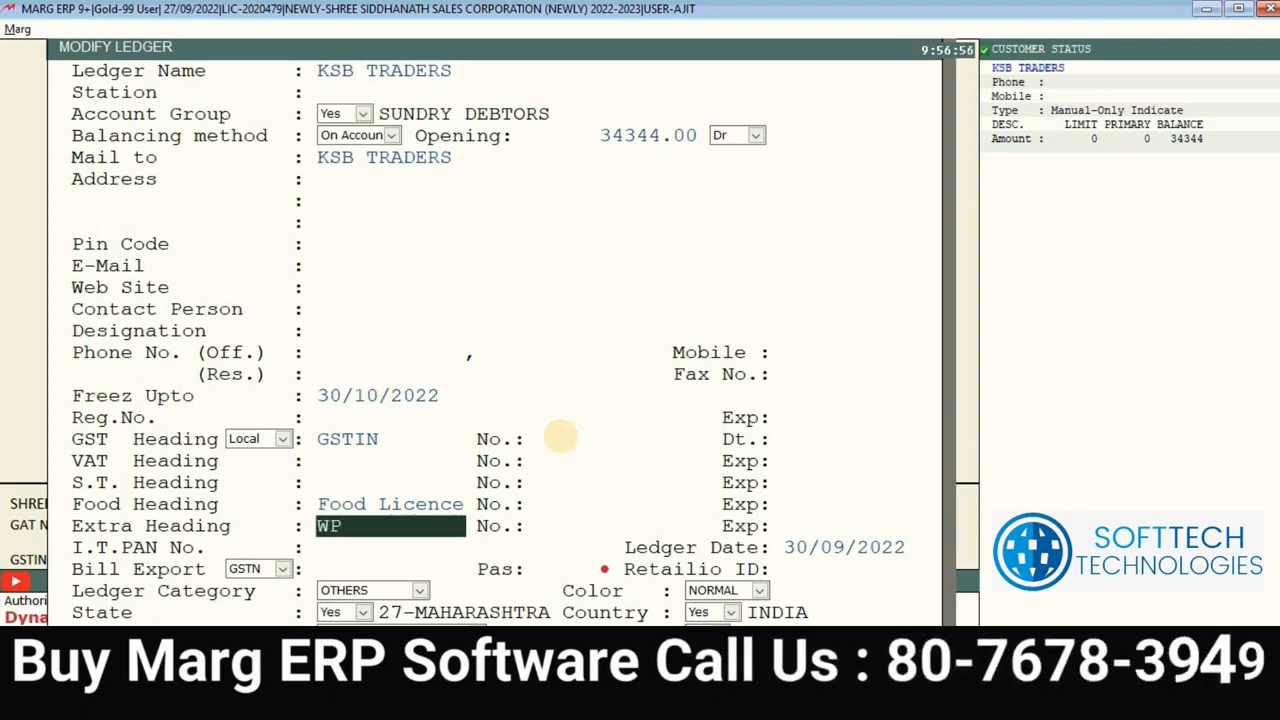
key("Return")
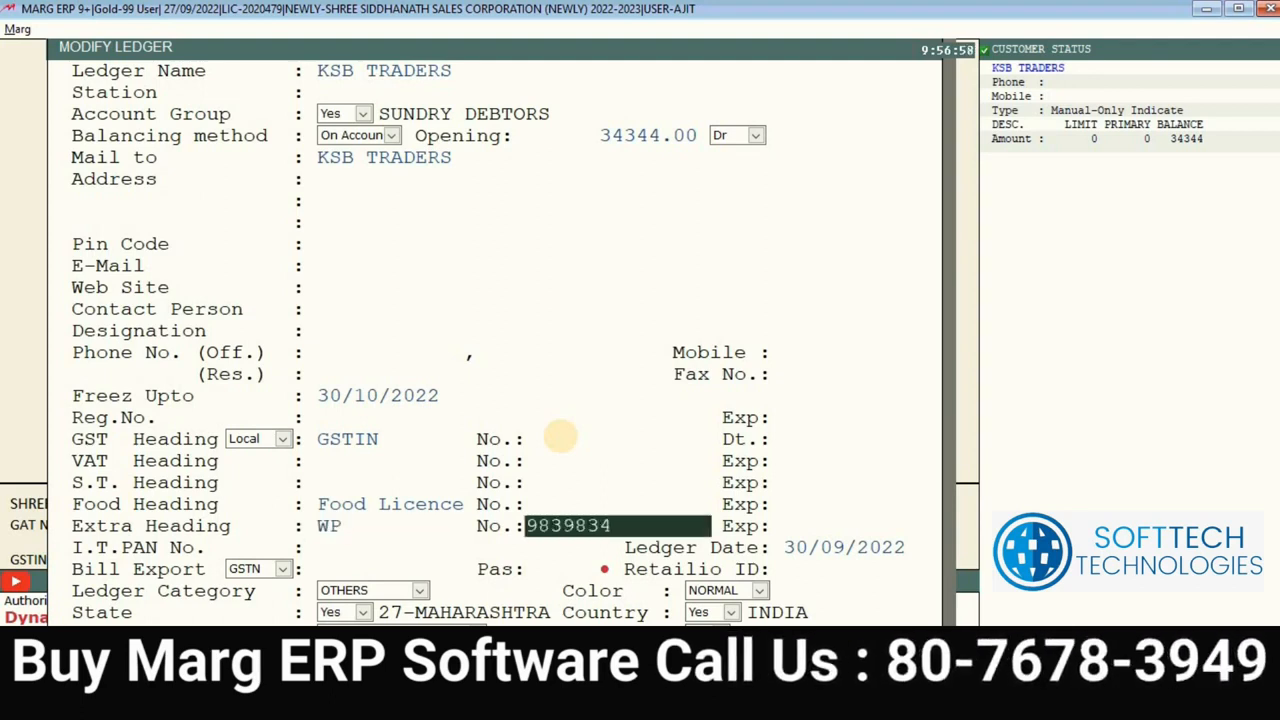
type("9839834")
key("Return")
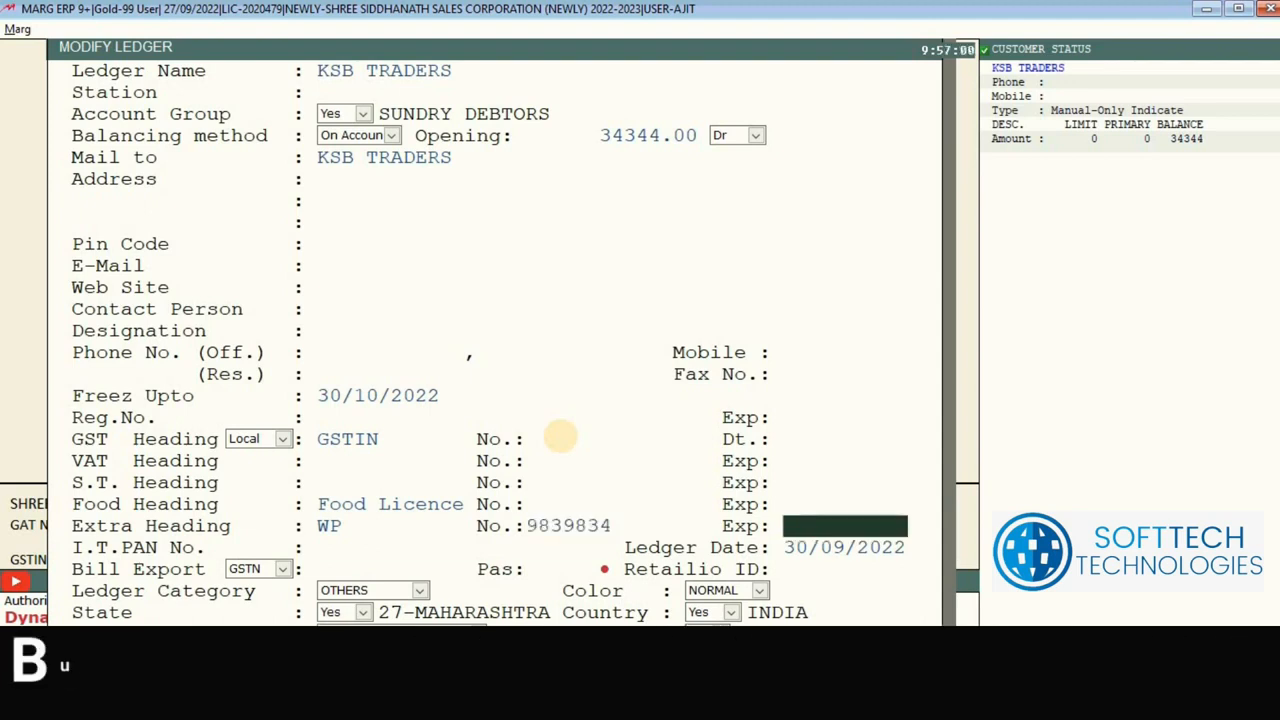
key("Return")
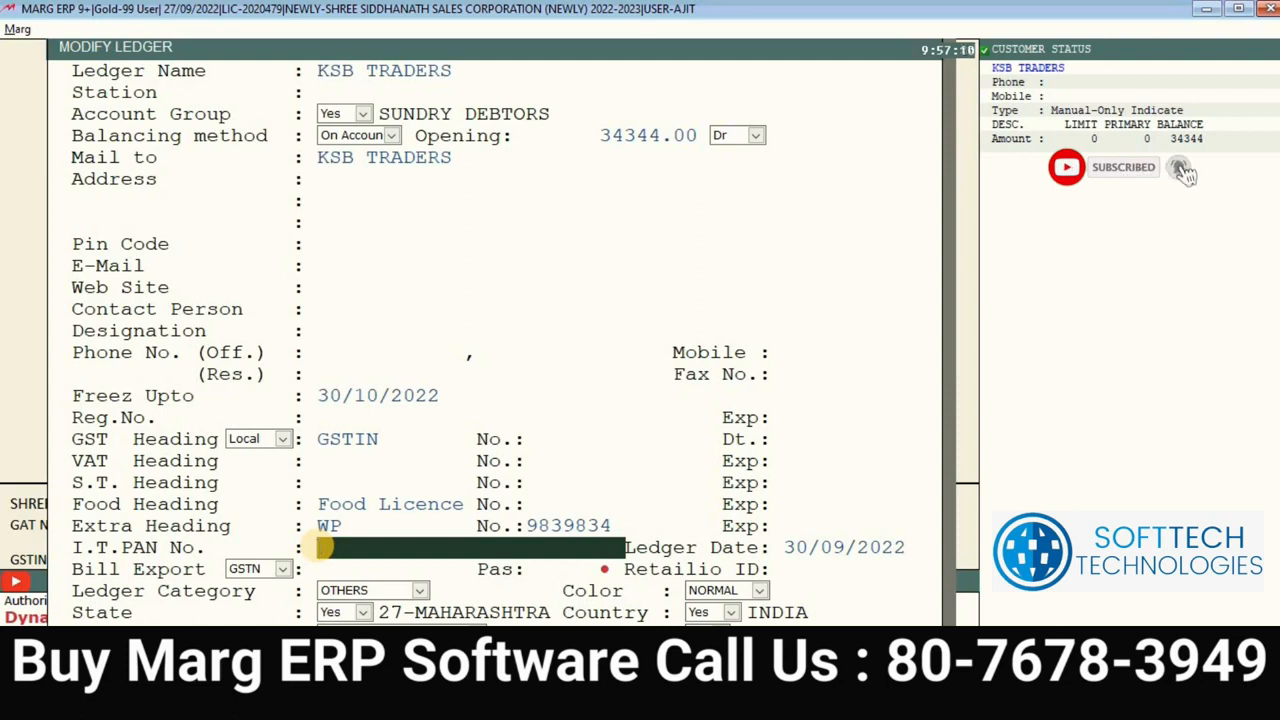
key("Return")
key("Return")
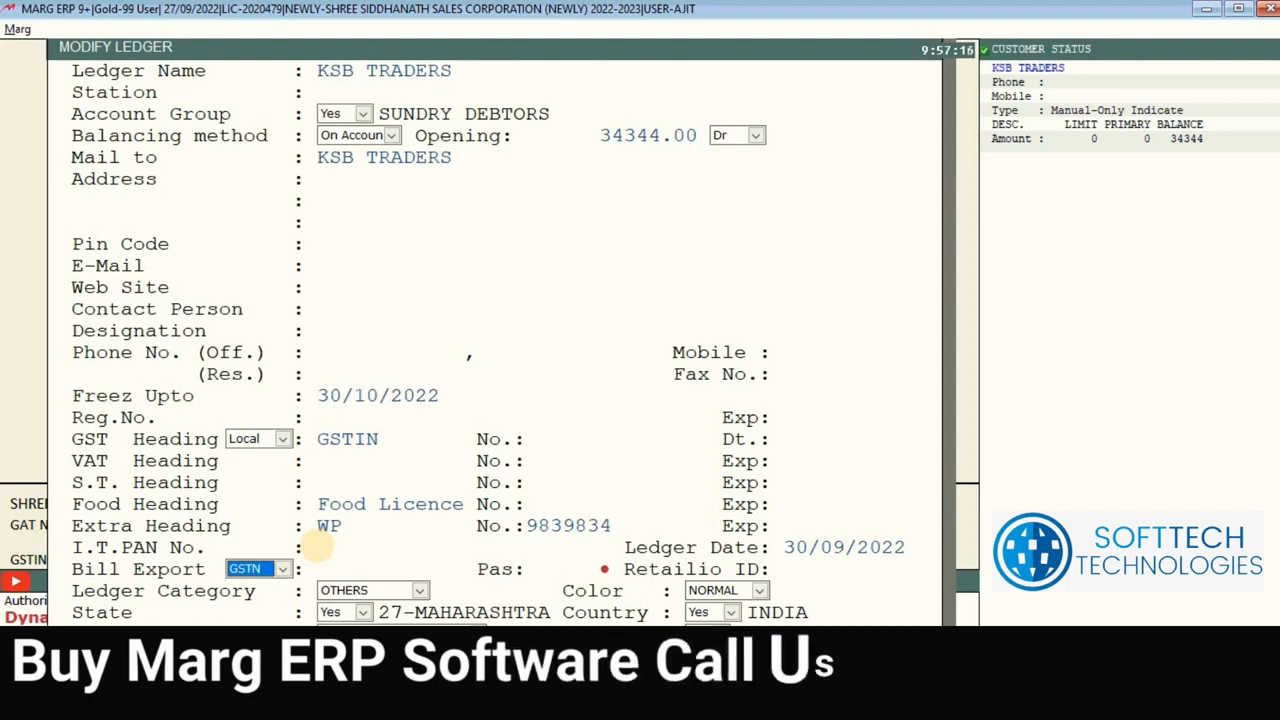
Step: Keep GSTN as the bill export option and leave the Pas field empty
left_click(250, 569)
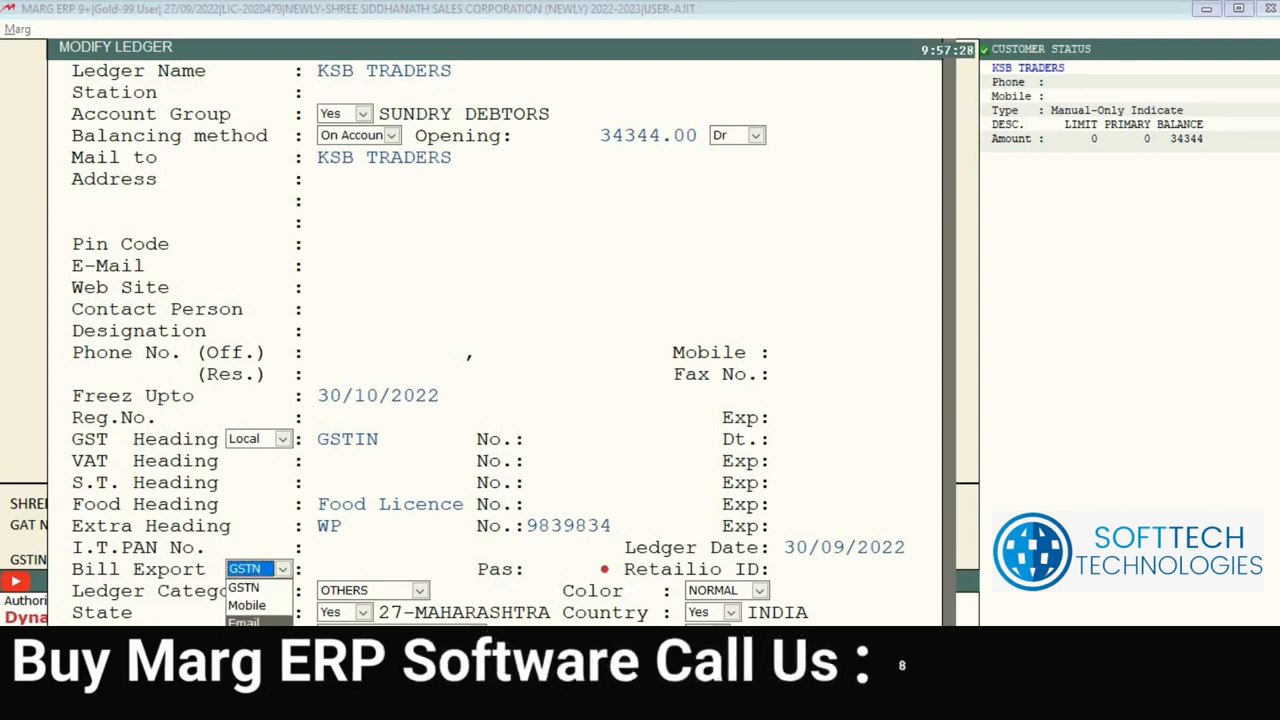
left_click(258, 596)
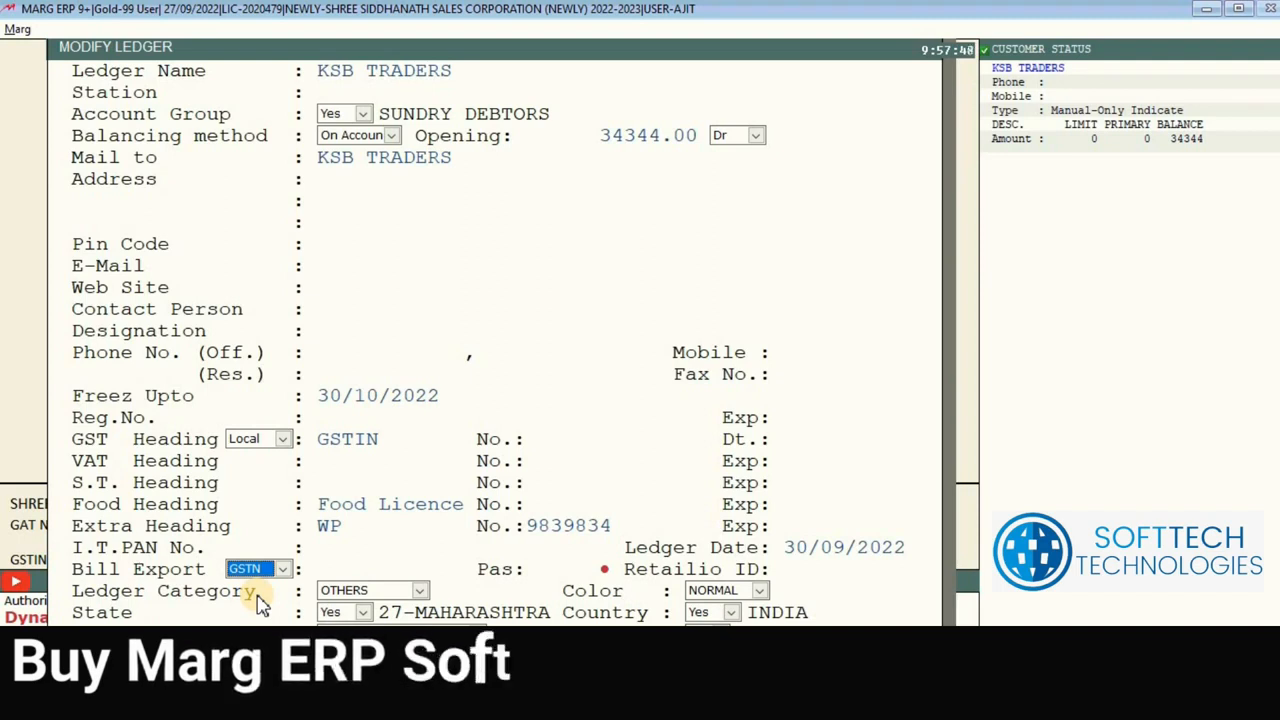
key("Return")
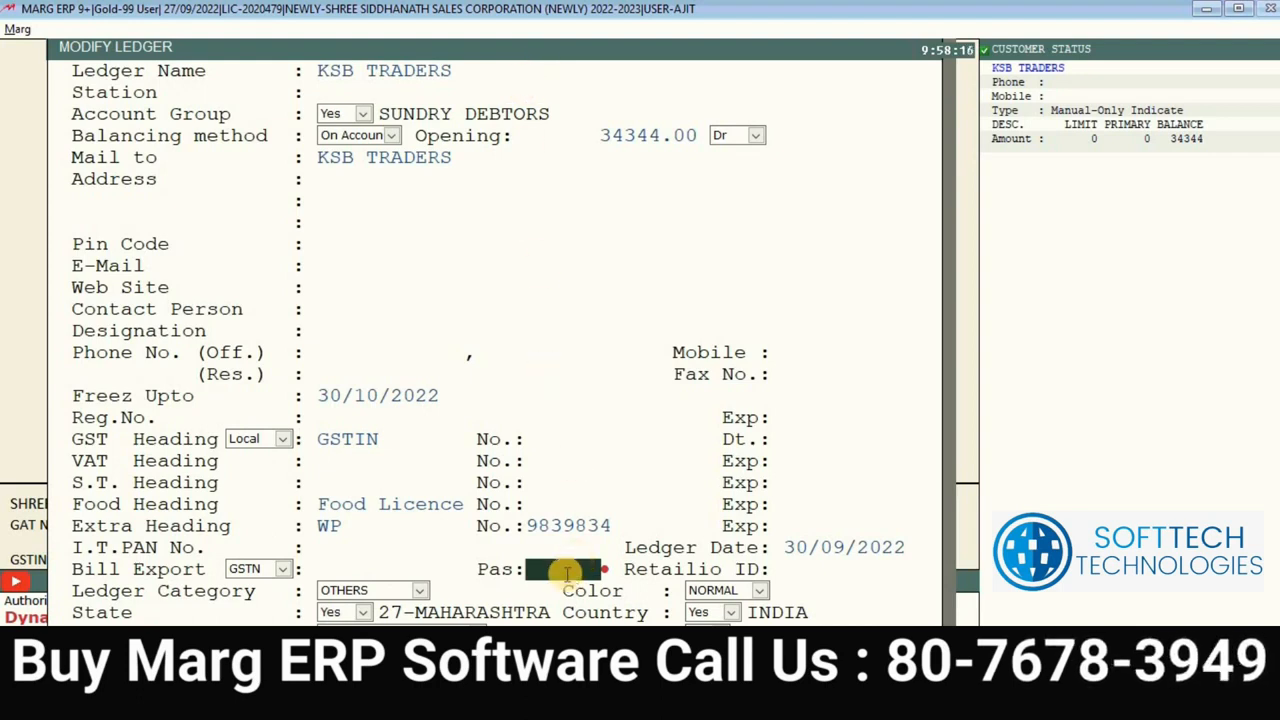
key("BackSpace")
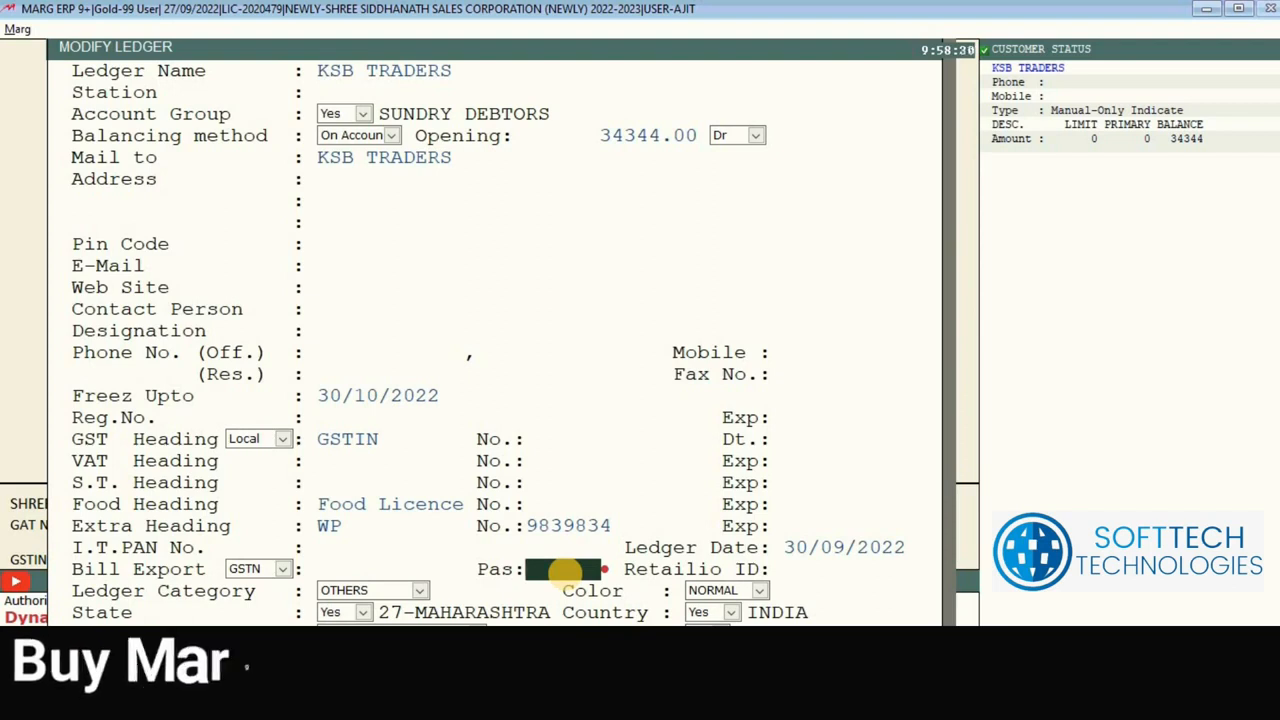
key("Return")
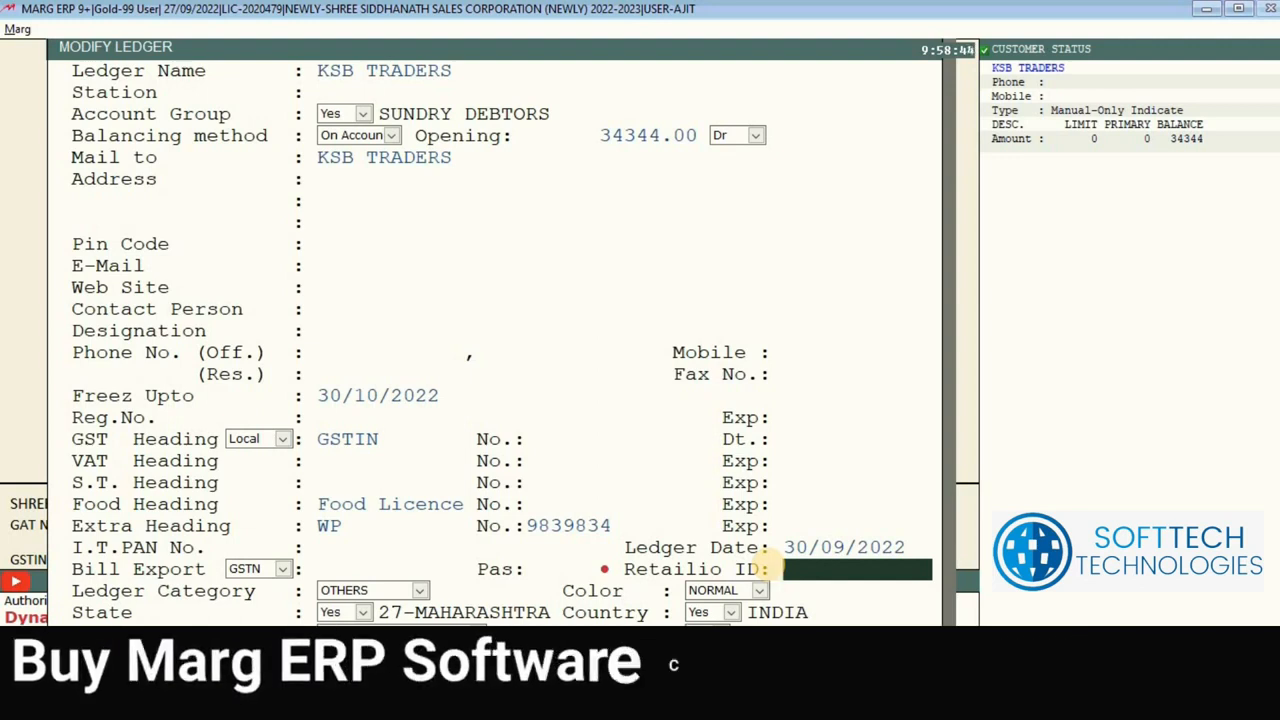
Step: Reopen KSB TRADERS for editing and keep its ledger category OTHERS after trying STOCKIST
key("Escape")
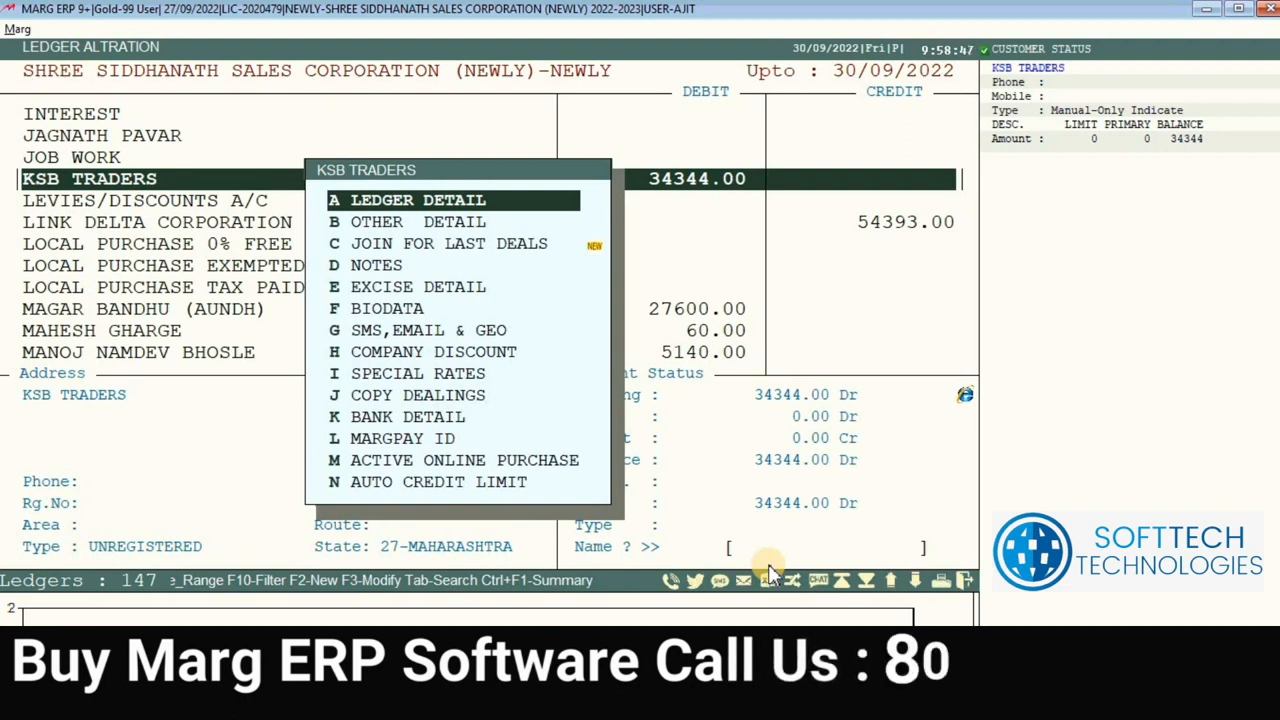
key("Return")
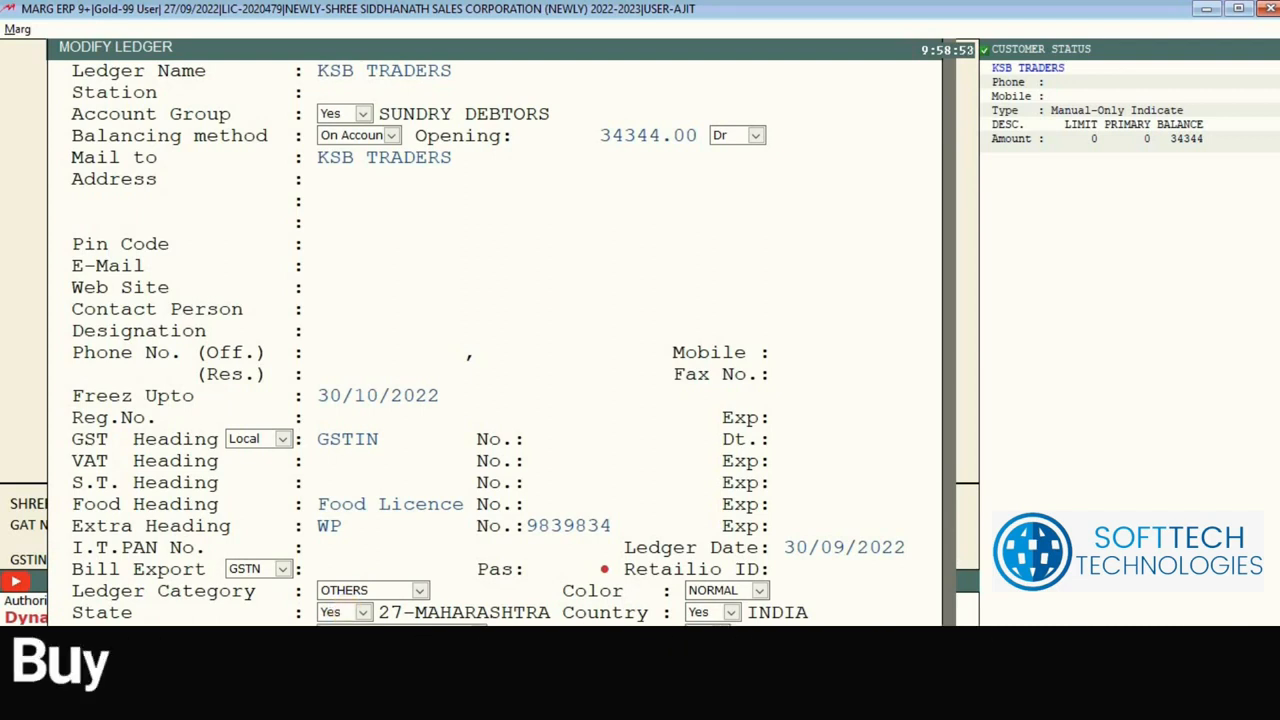
left_click(365, 591)
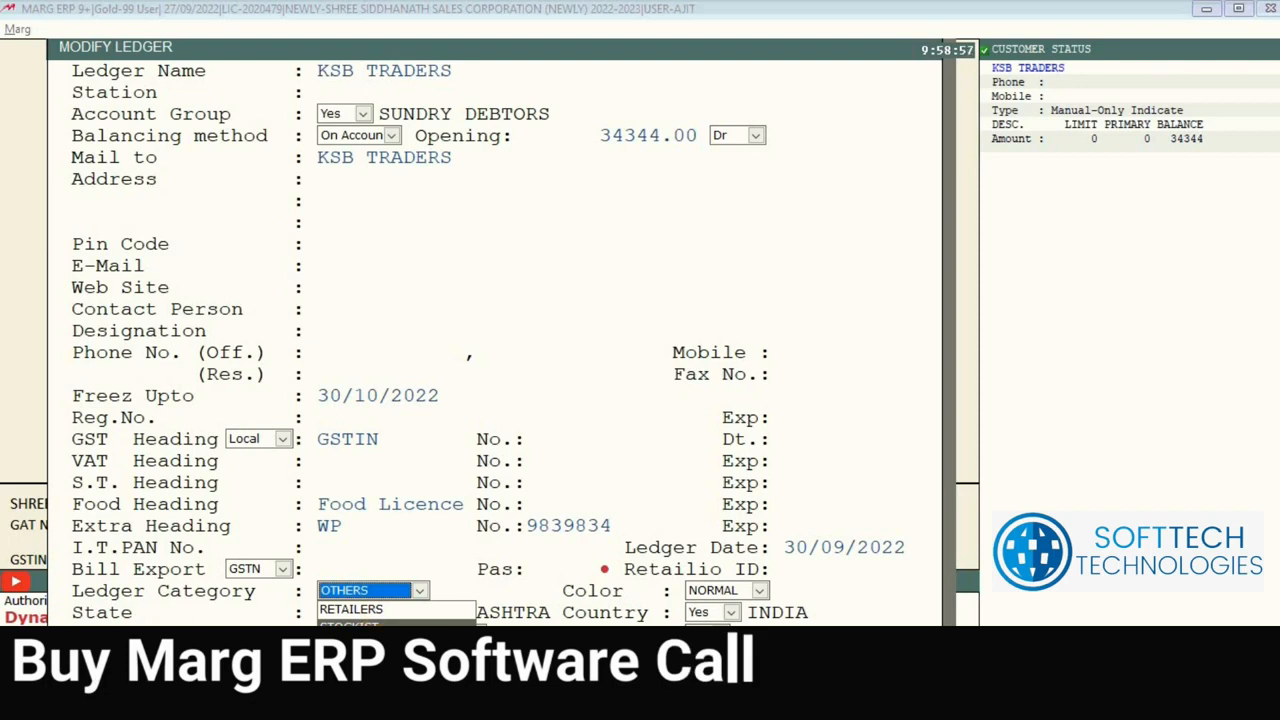
left_click(374, 660)
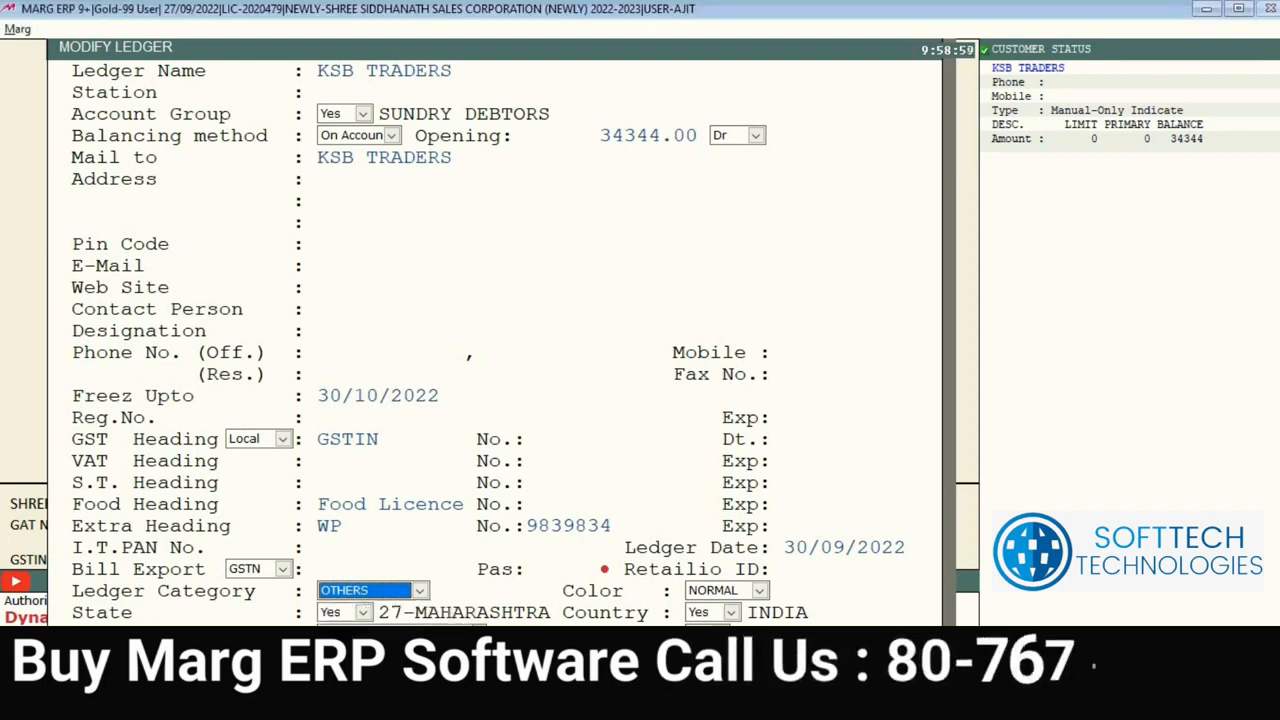
left_click(383, 594)
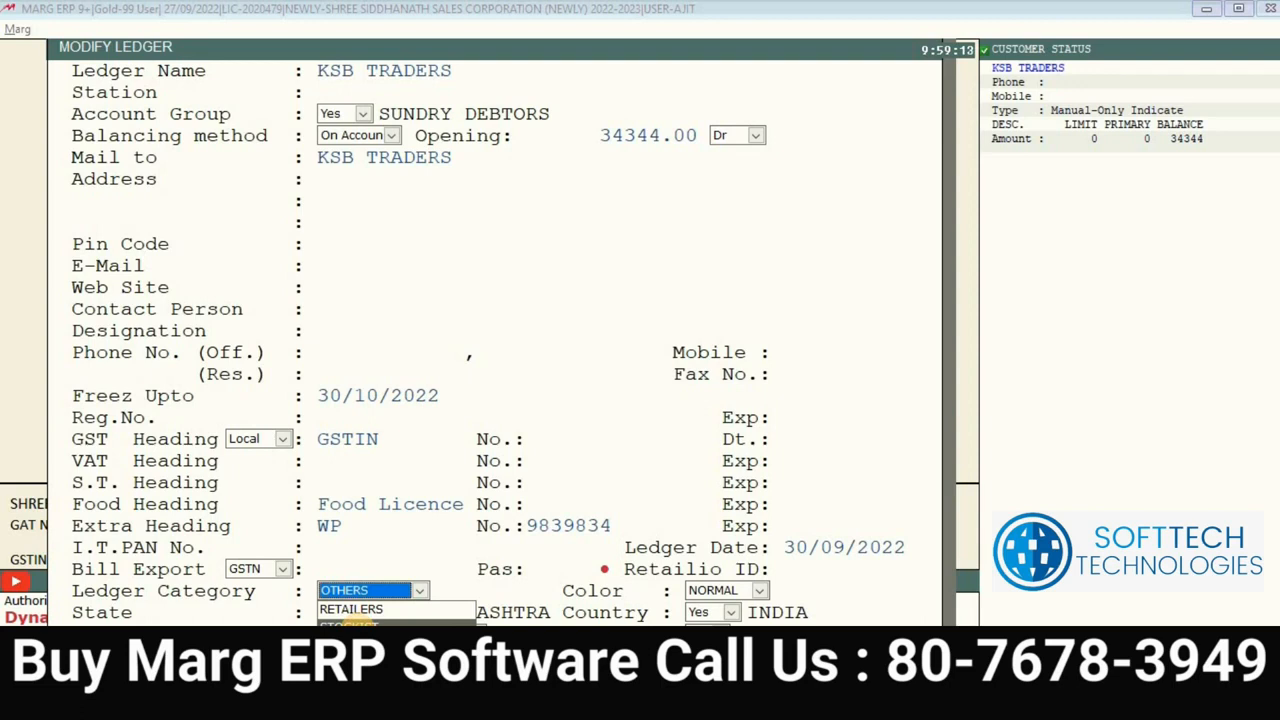
left_click(350, 626)
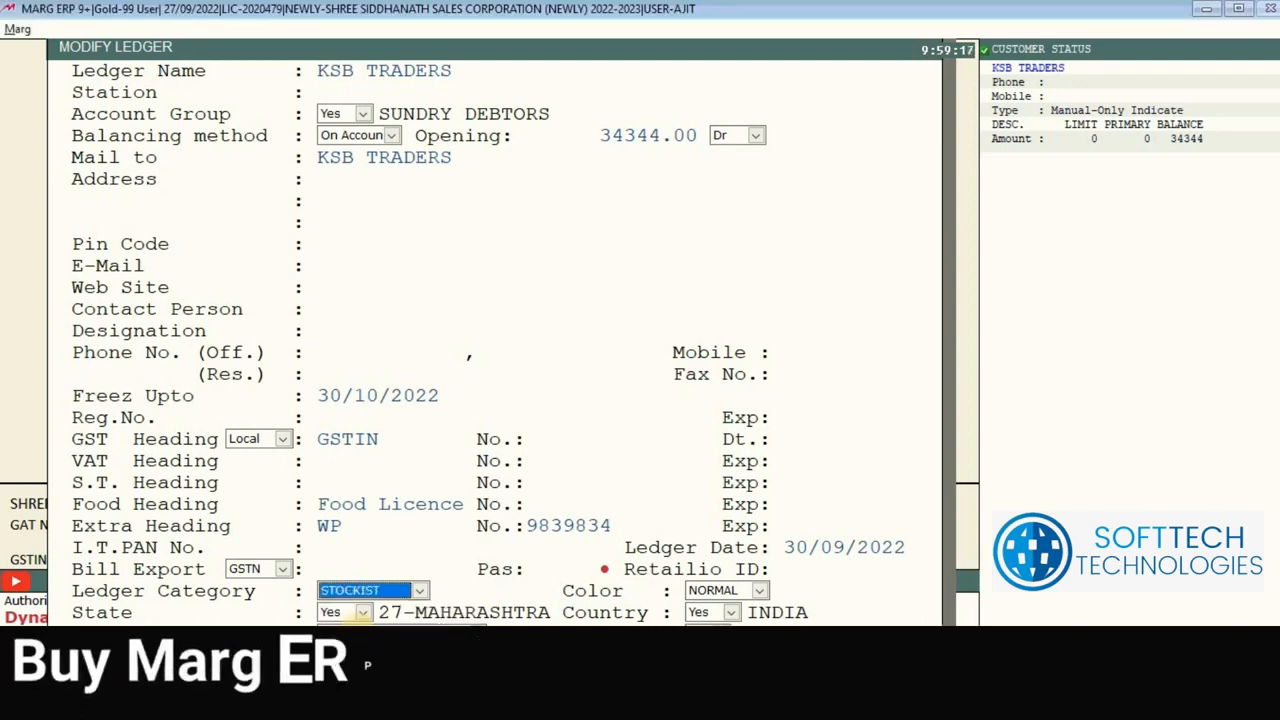
left_click(408, 592)
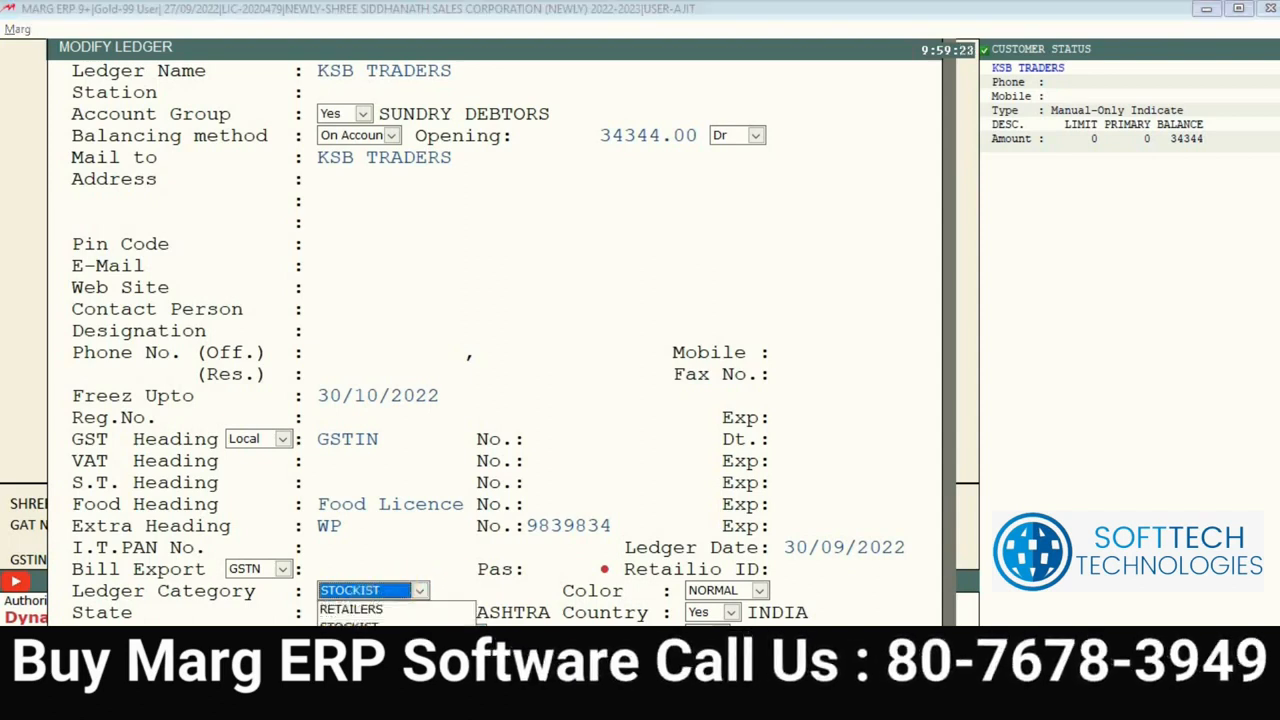
left_click(366, 658)
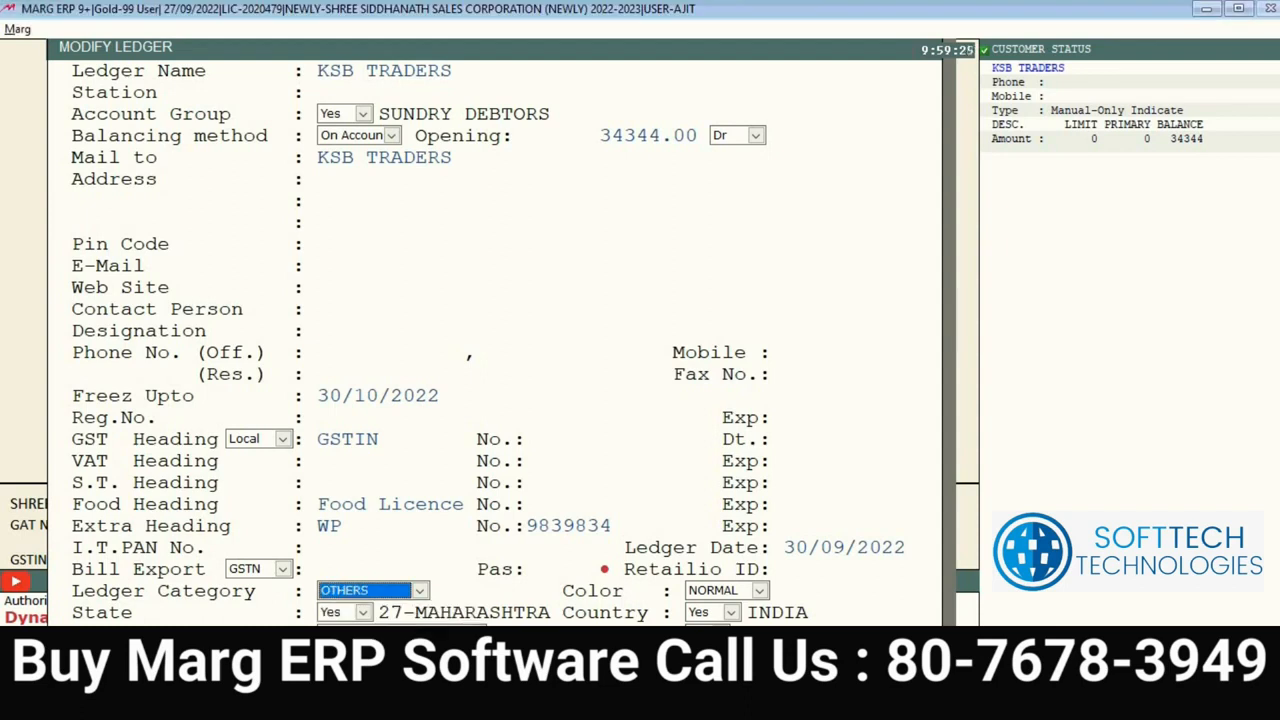
key("Return")
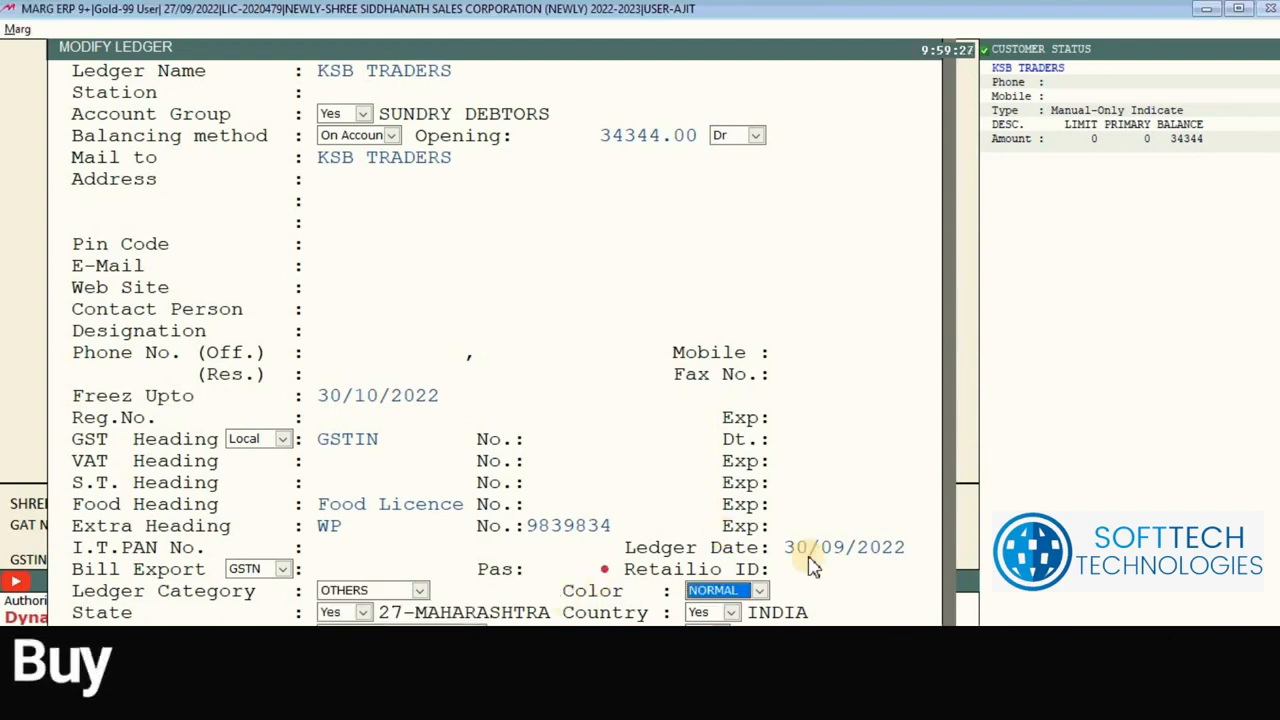
Step: Set the ledger colour to RED instead of BLUE and bring up the GST registration types
left_click(740, 592)
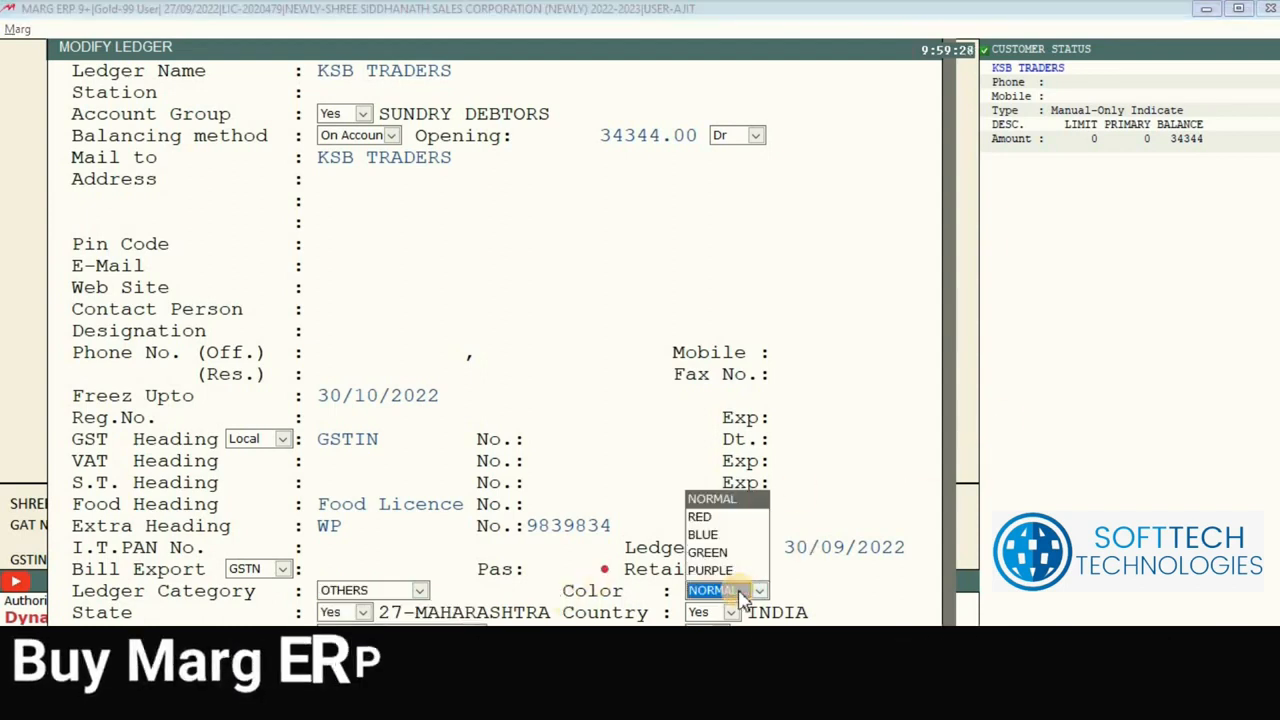
left_click(734, 536)
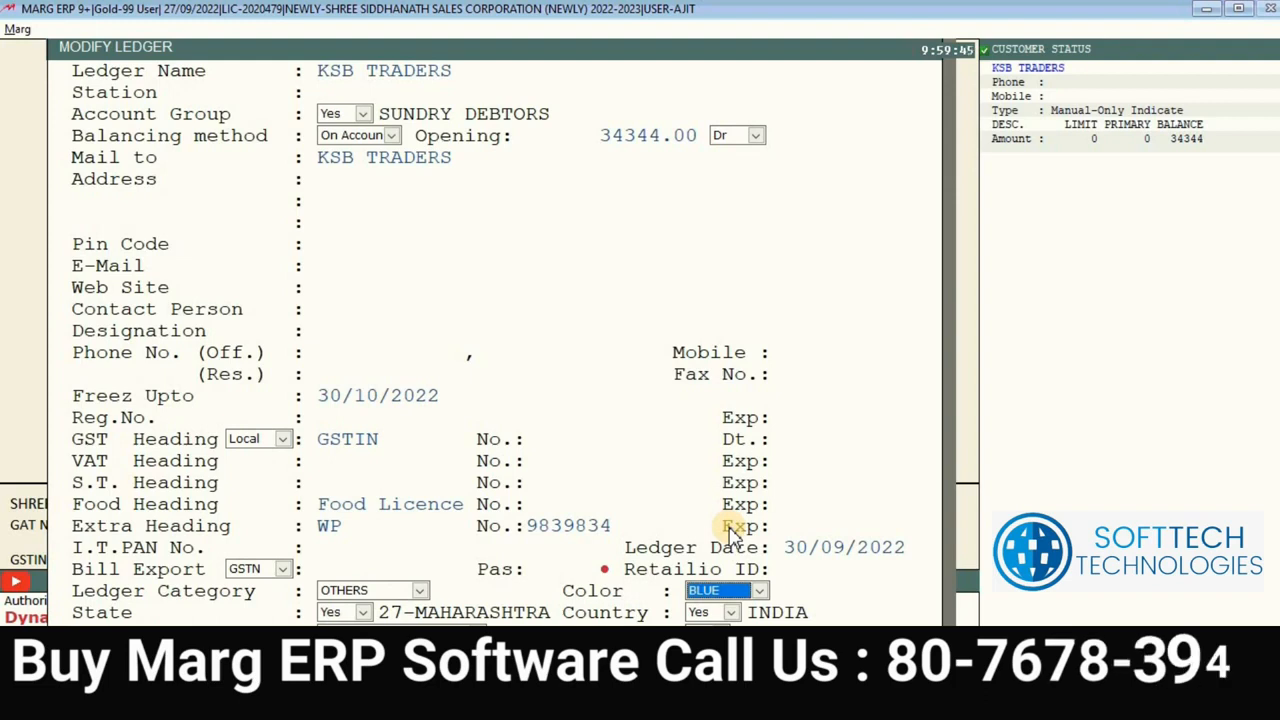
left_click(748, 594)
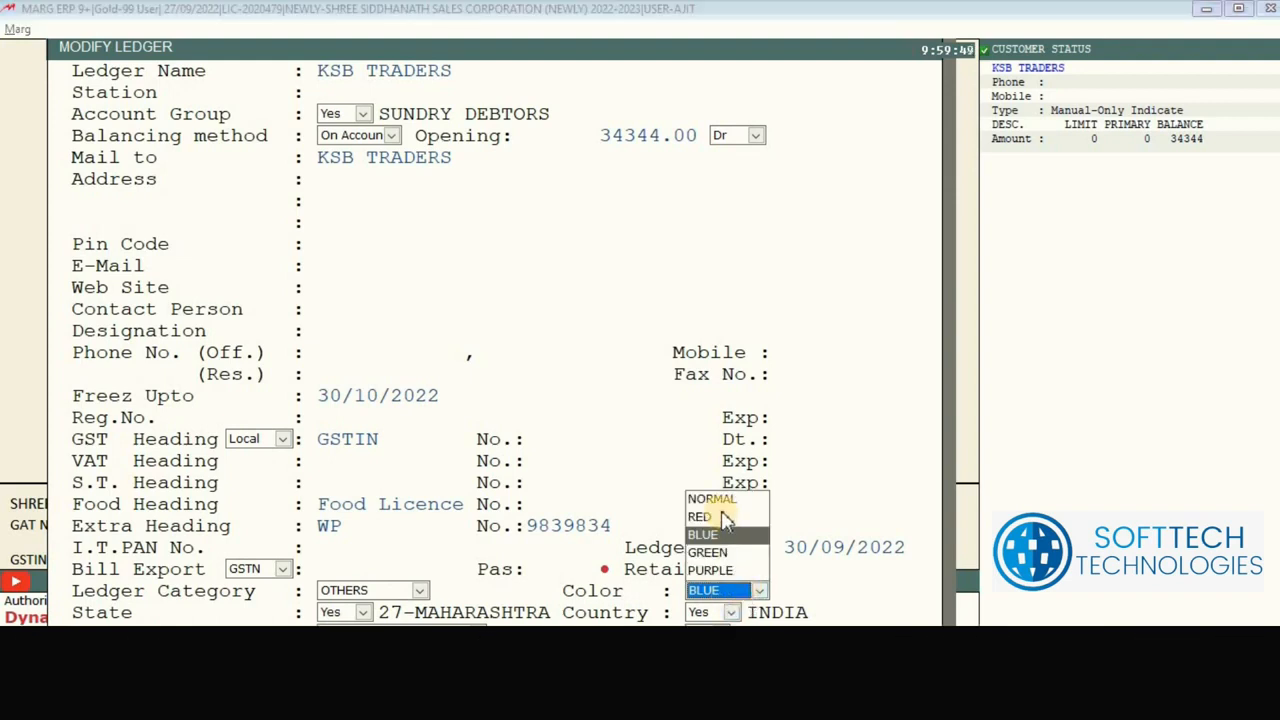
left_click(722, 516)
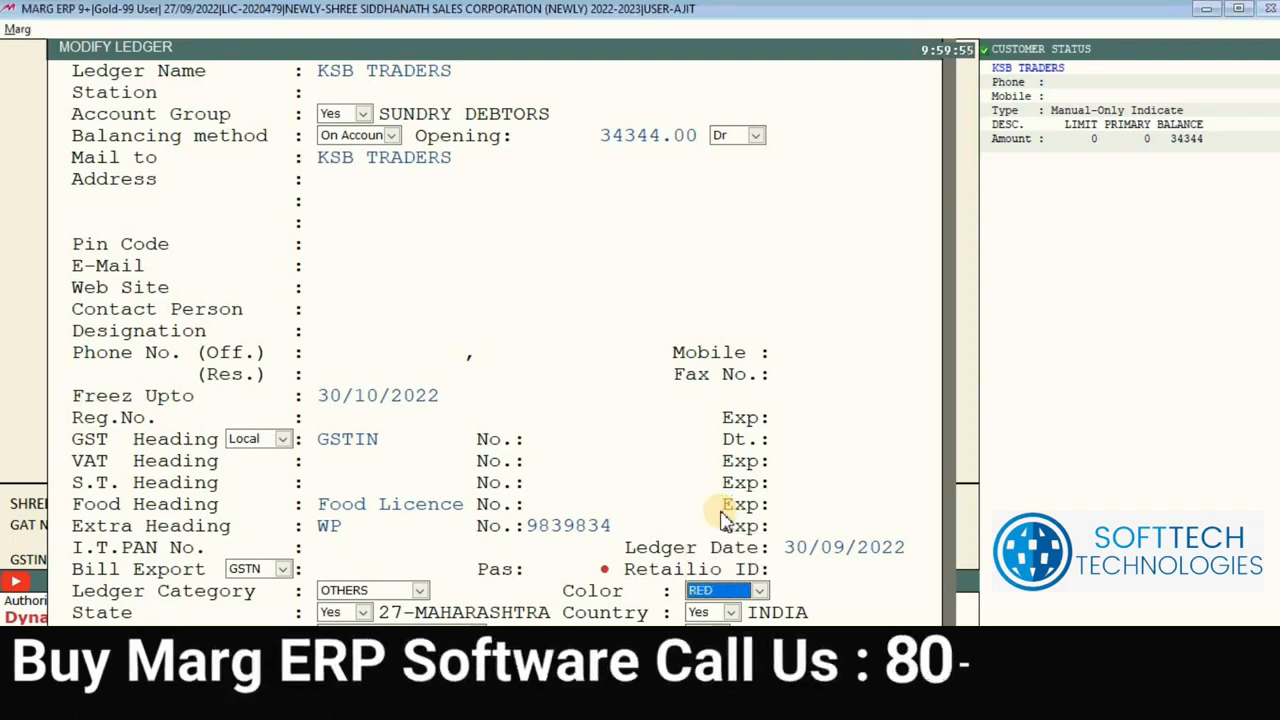
left_click(759, 592)
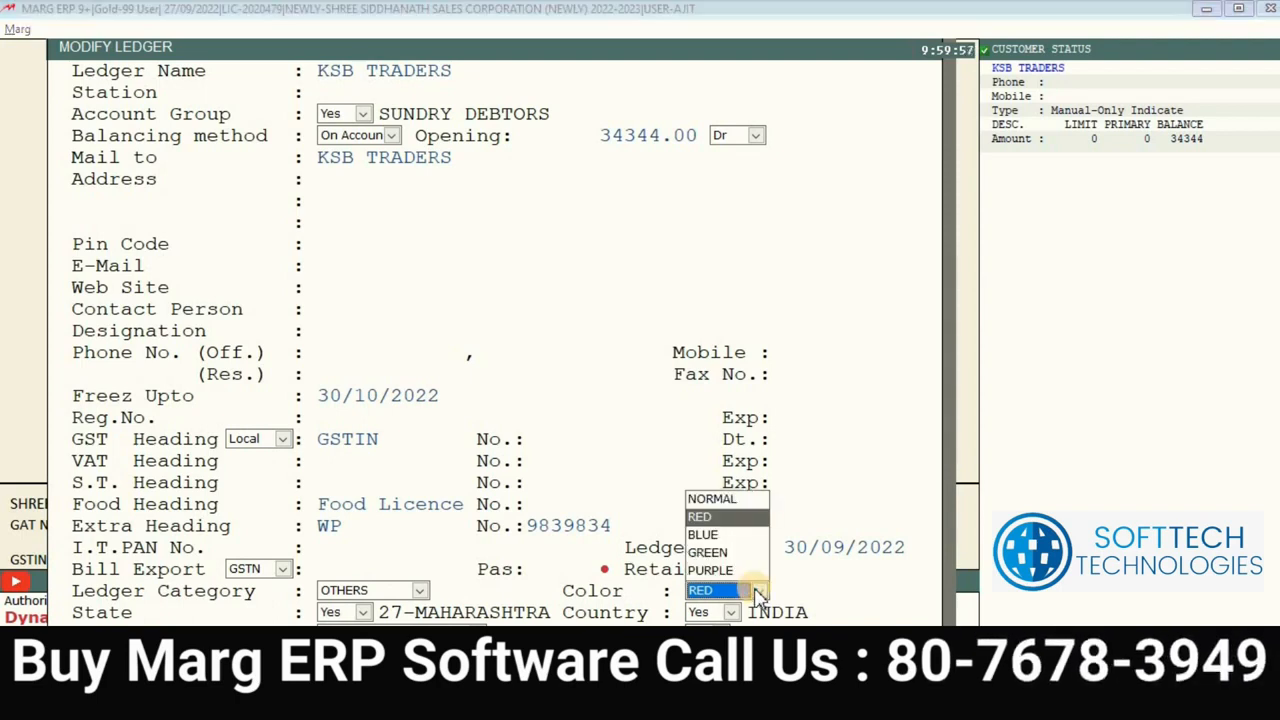
left_click(729, 518)
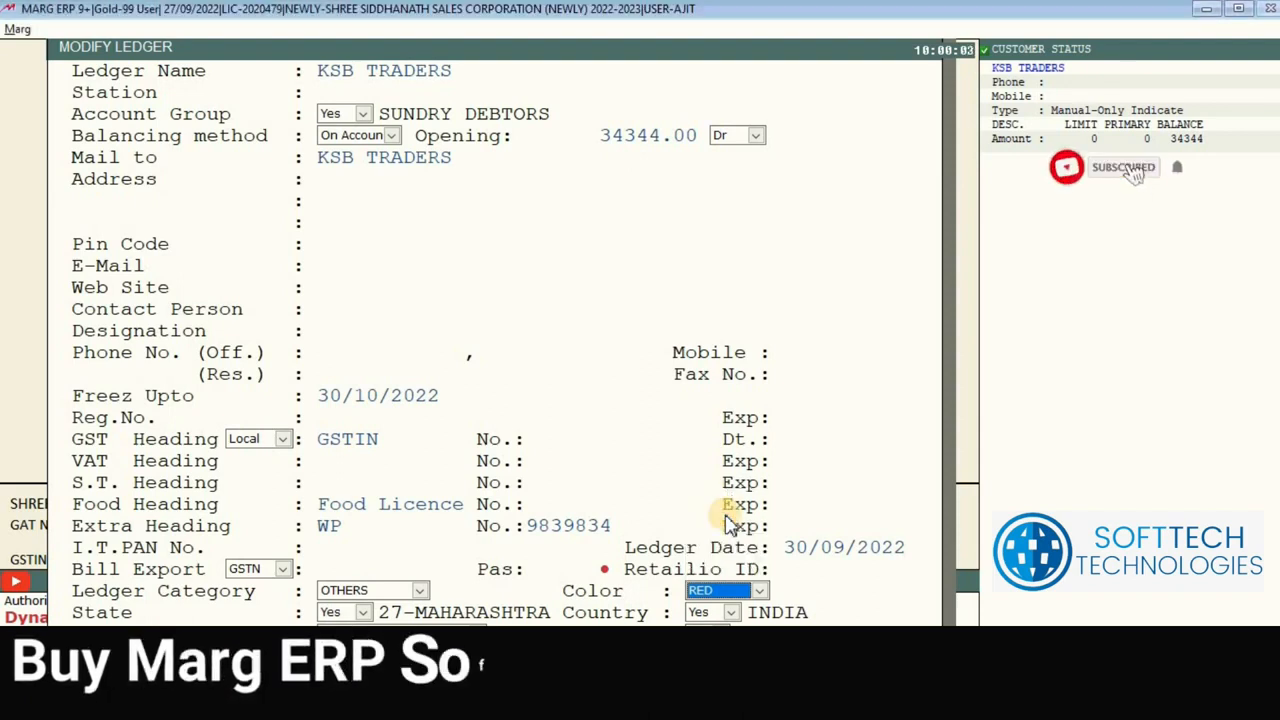
key("Return")
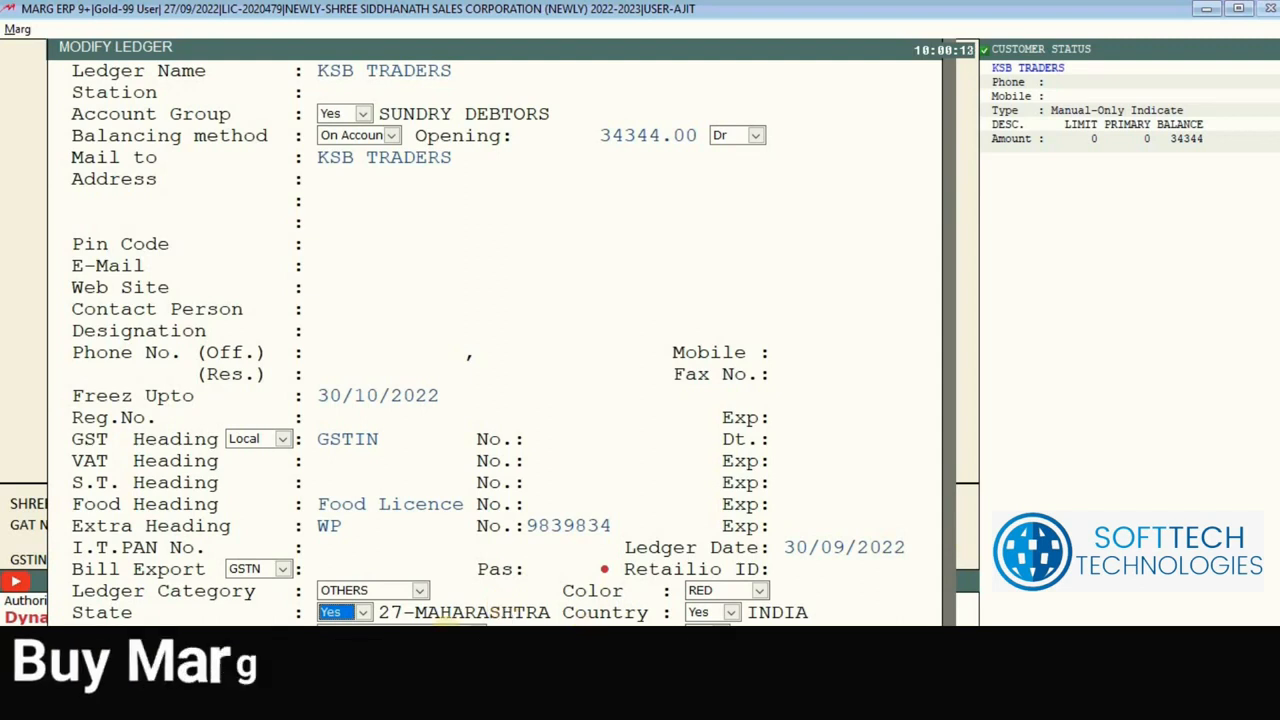
left_click(446, 634)
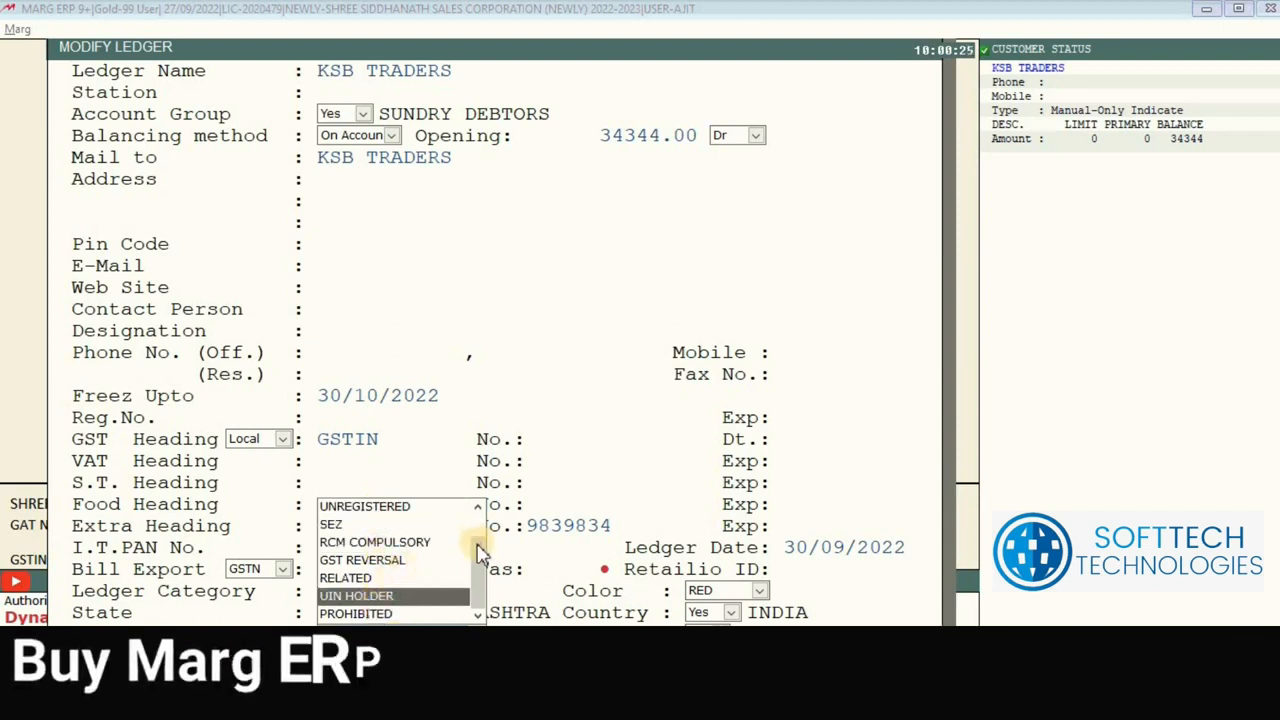
Step: Choose REGISTERED as the GST type and minimise Marg ERP to reach the browser
left_click(479, 507)
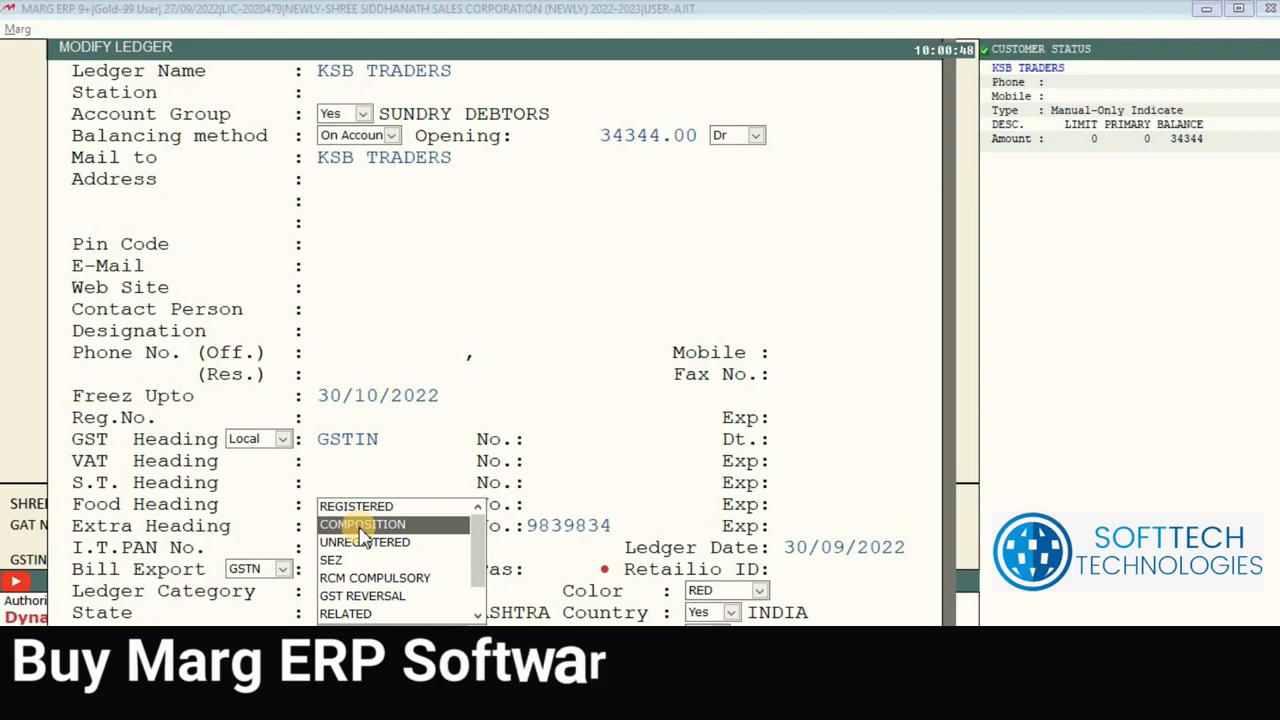
left_click(1208, 12)
Step: Search the web for GST SEARCH, open the GST Portal, and submit the taxpayer's GSTIN with captcha
type("GST SEARCH")
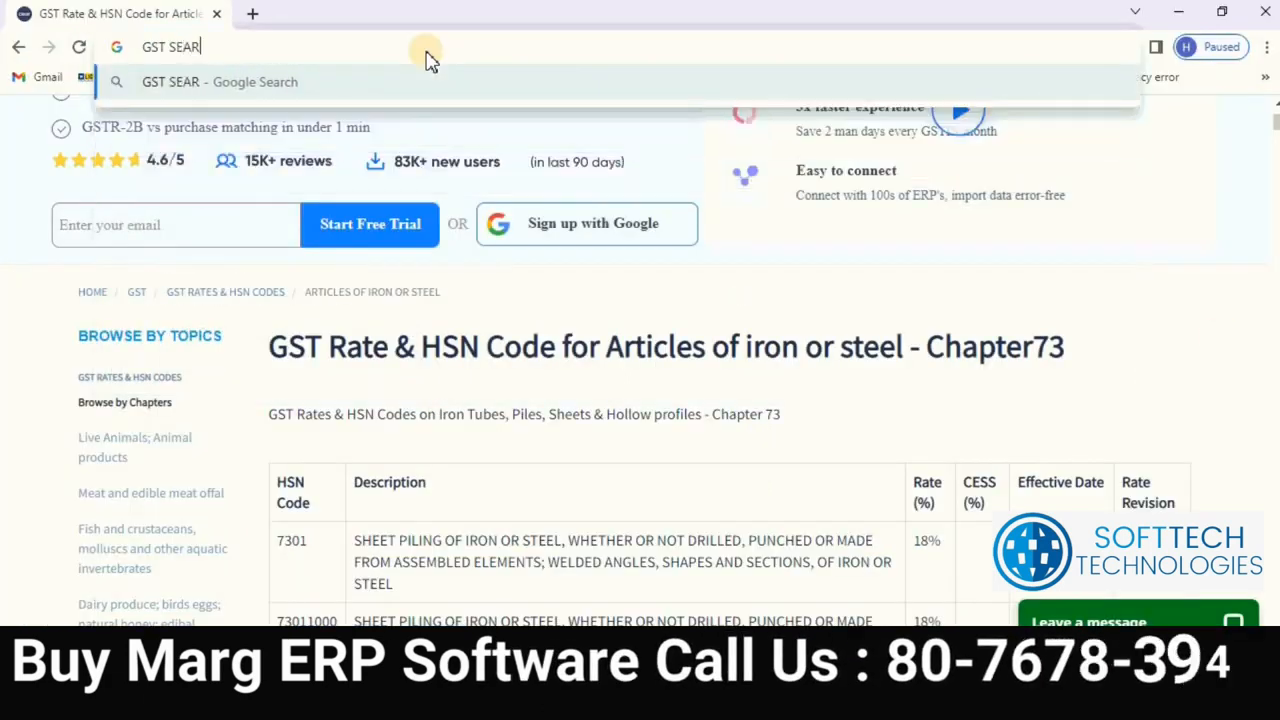
key("Return")
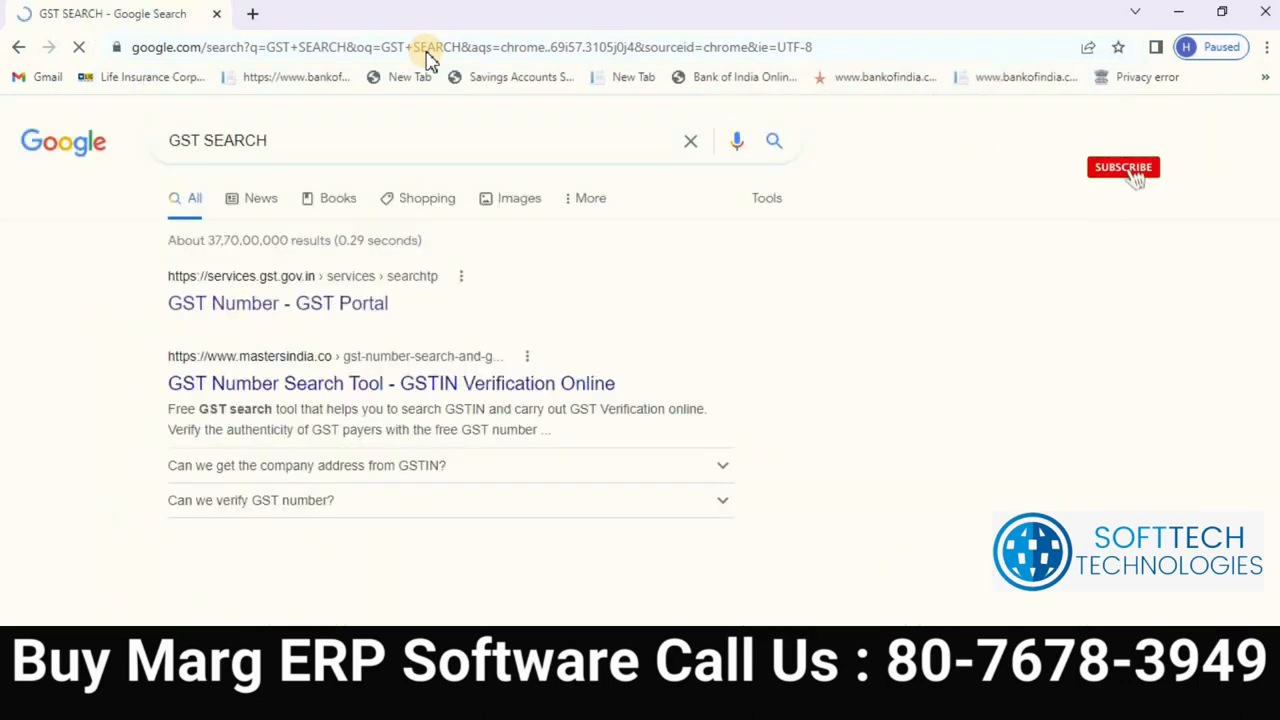
left_click(274, 316)
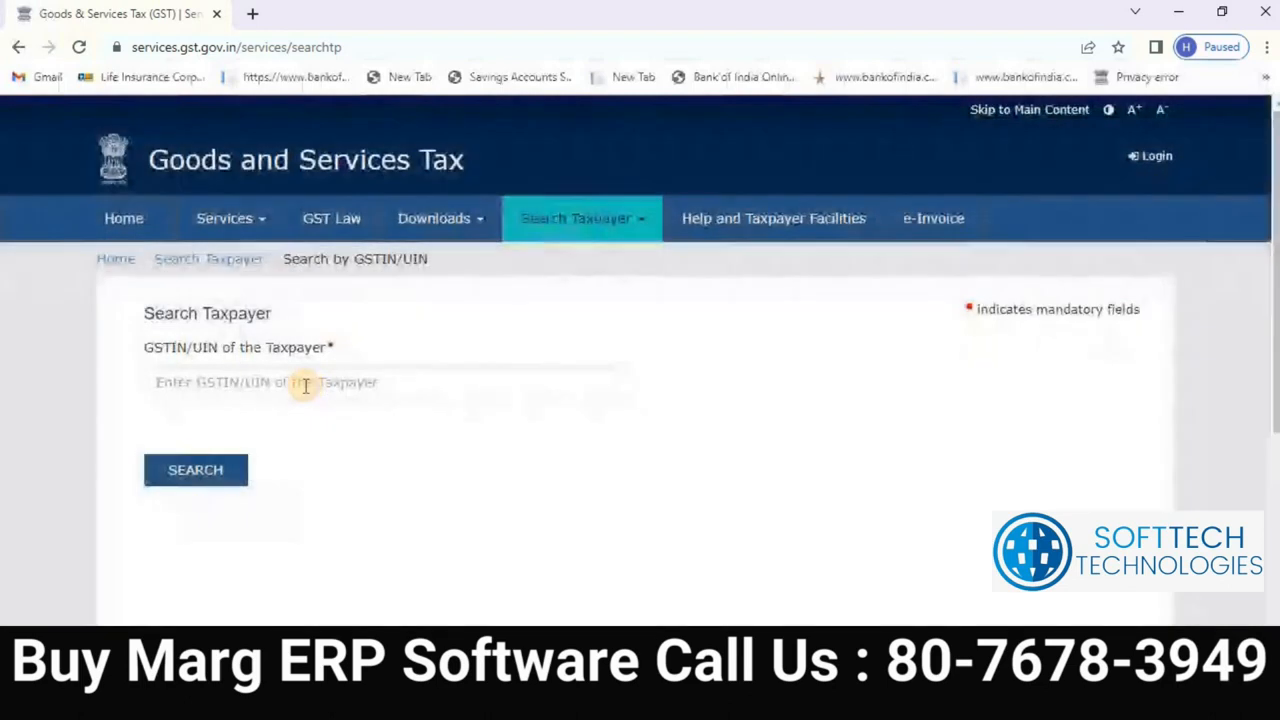
left_click(308, 383)
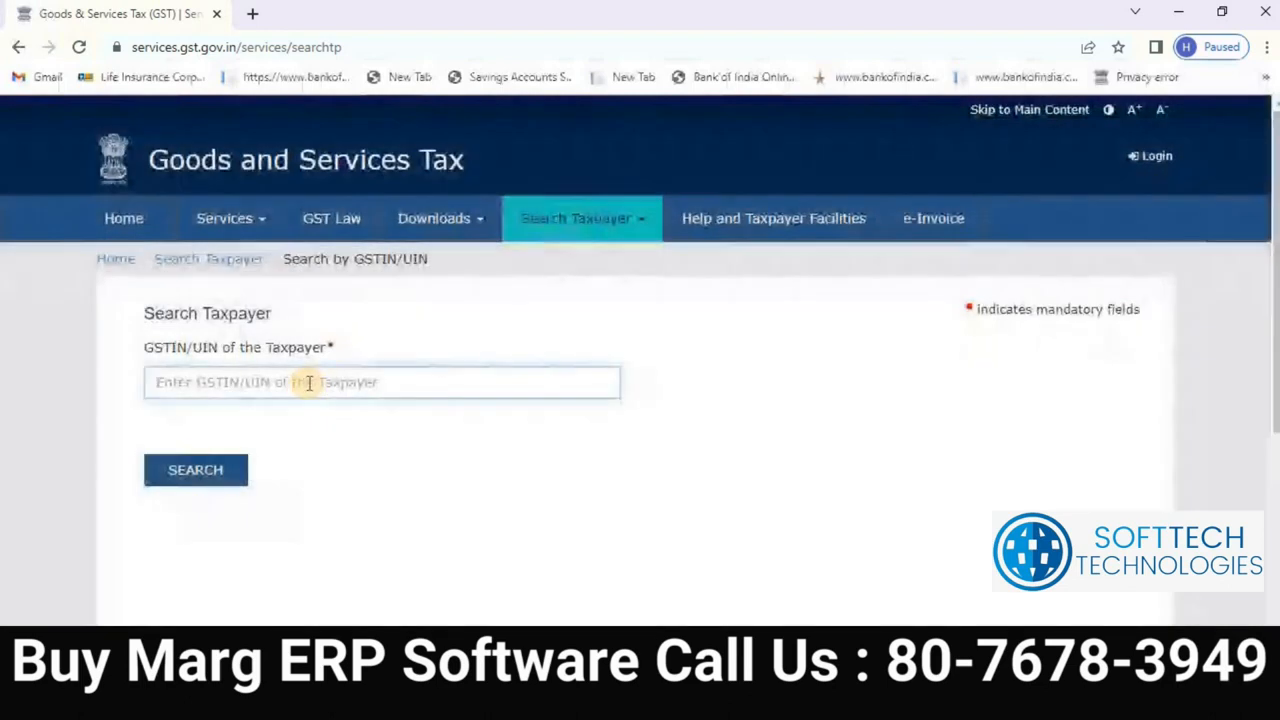
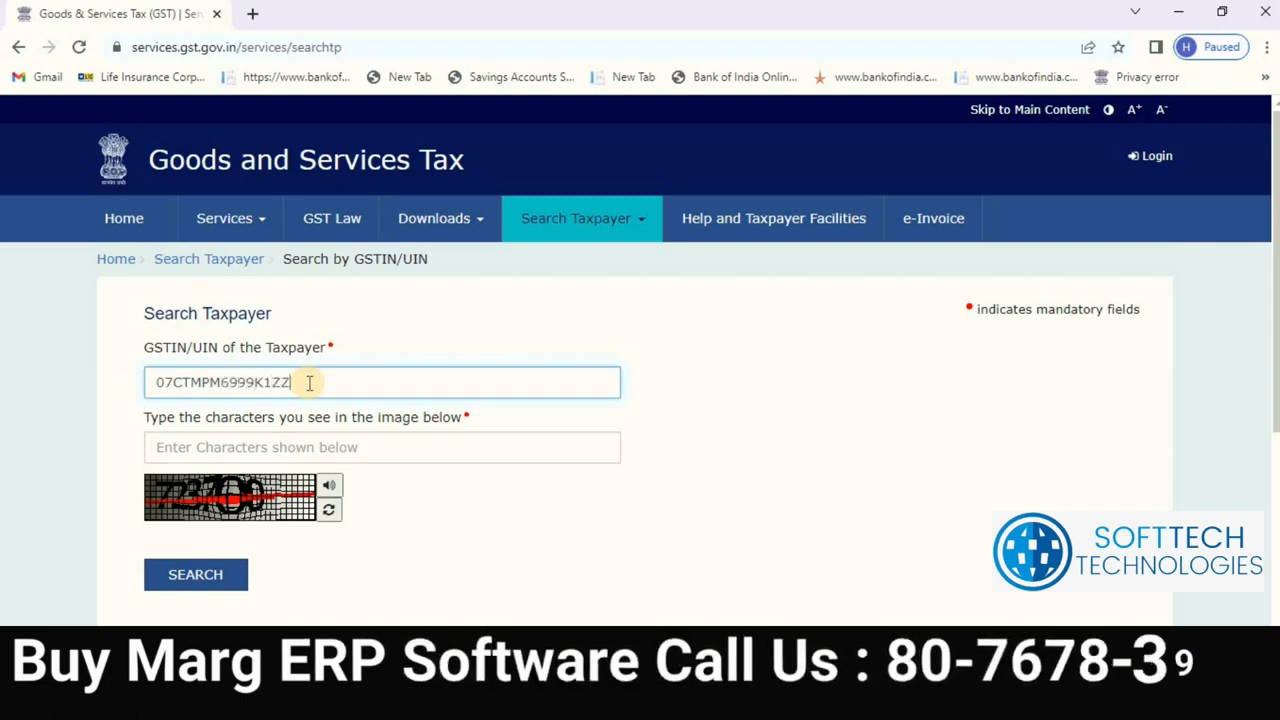
key("Tab")
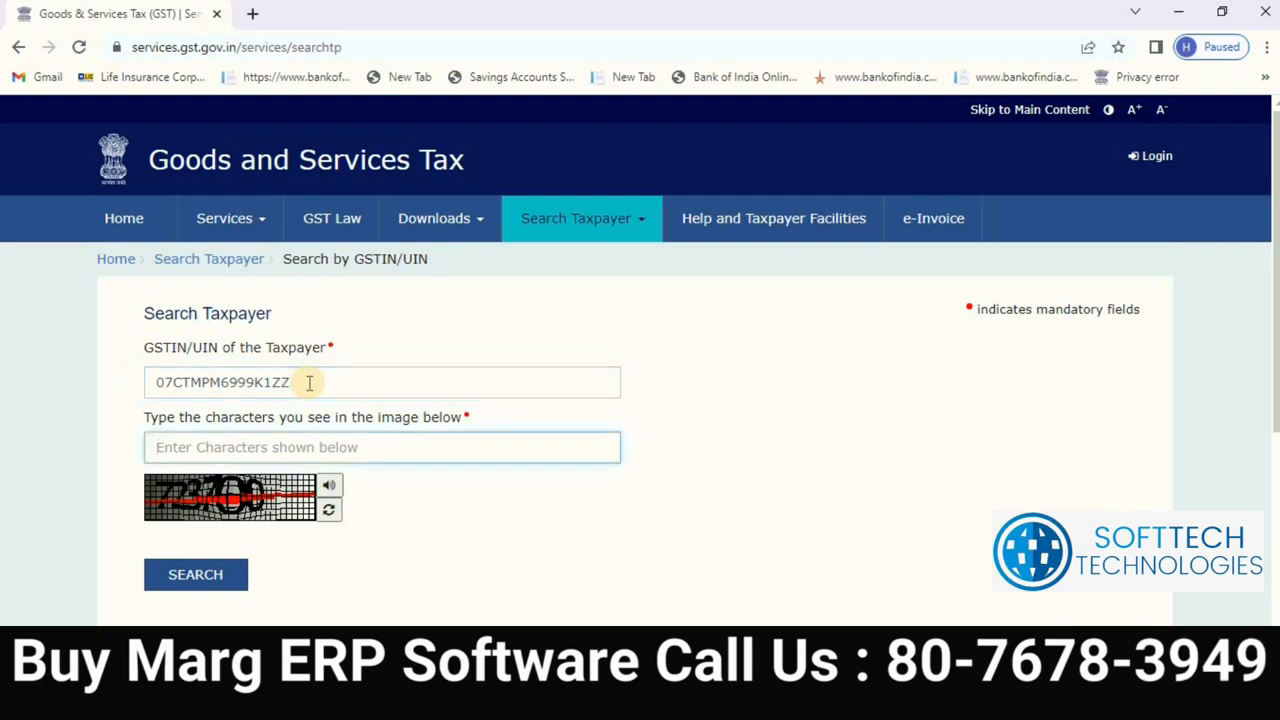
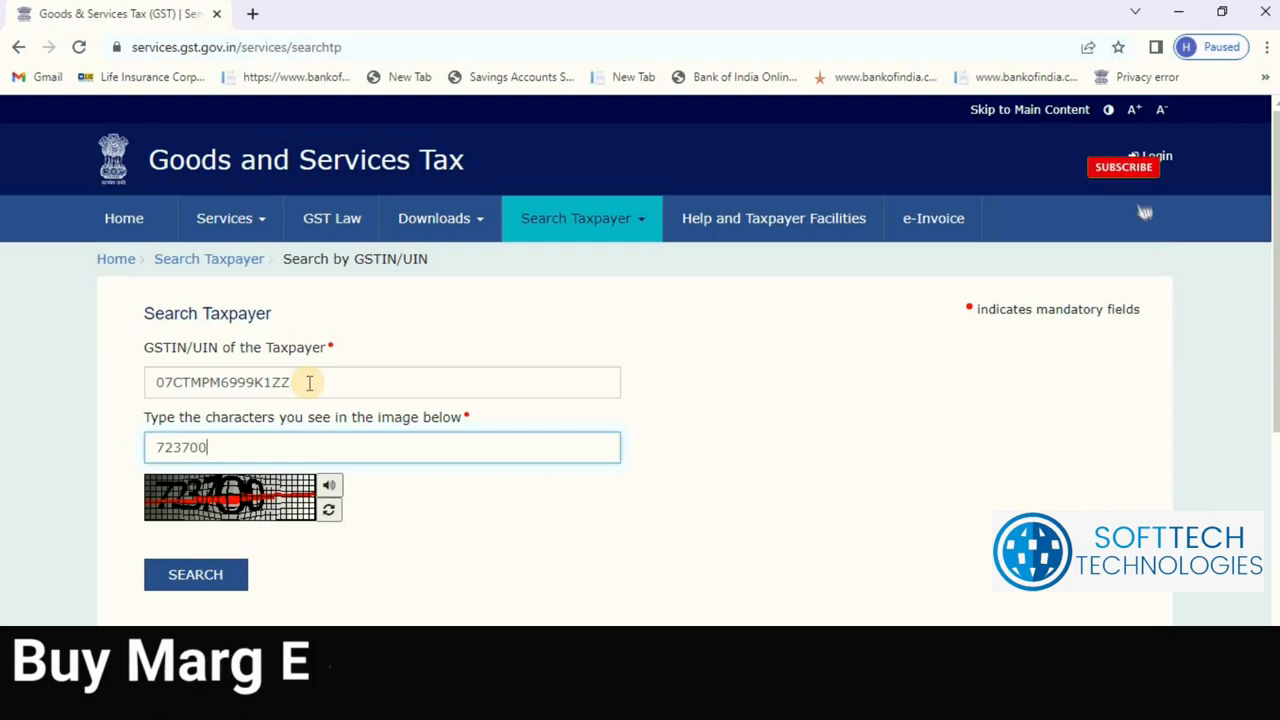
left_click(209, 576)
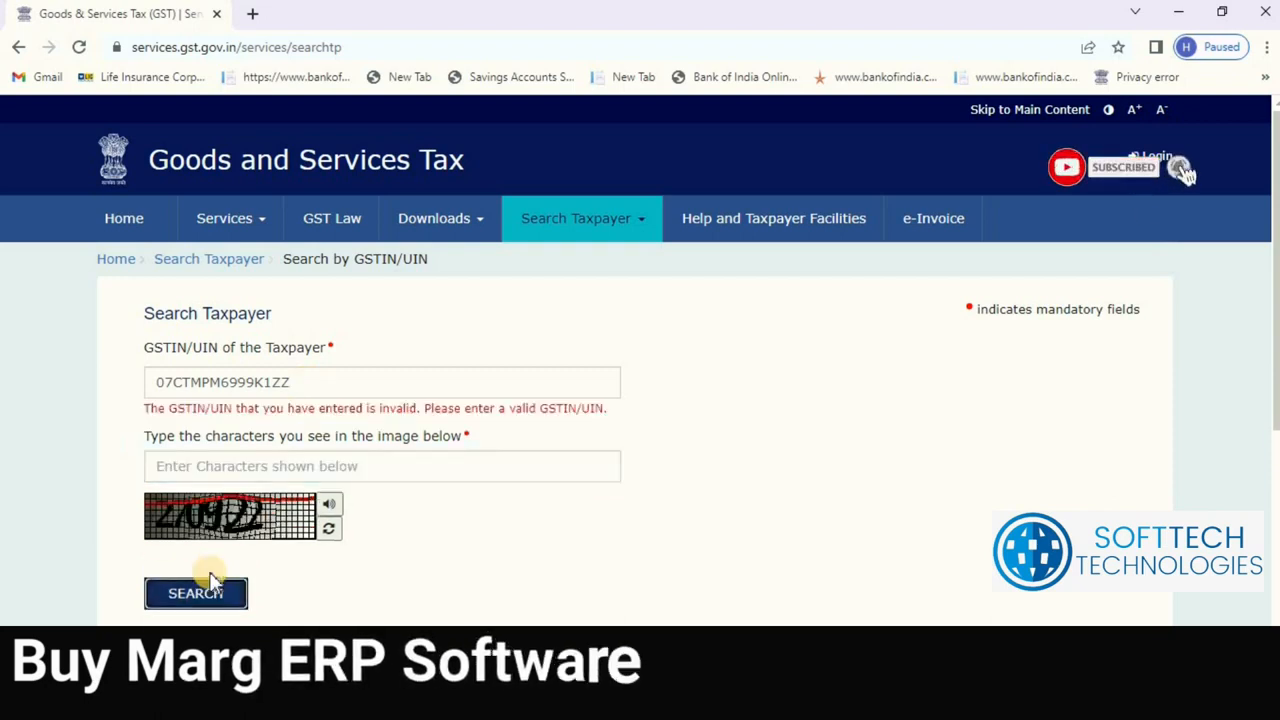
Step: Correct the GSTIN's last character, enter the new captcha, and rerun the taxpayer search
left_click(247, 465)
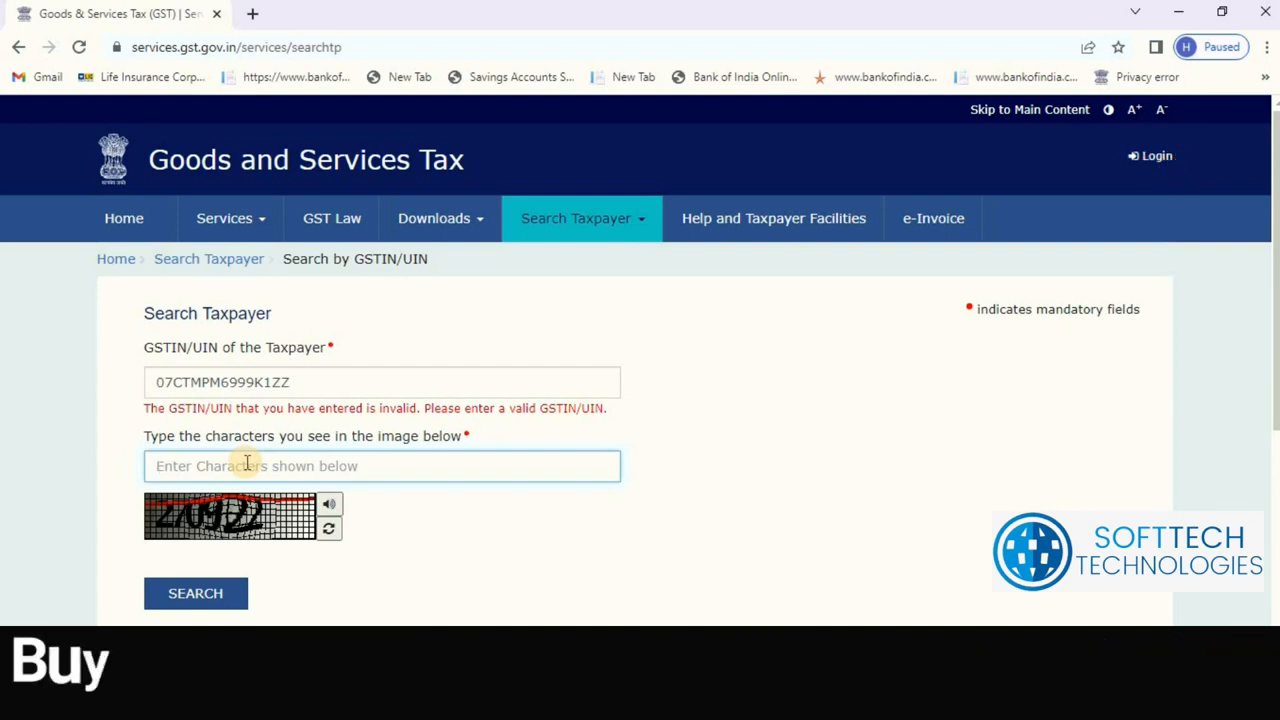
left_click(310, 385)
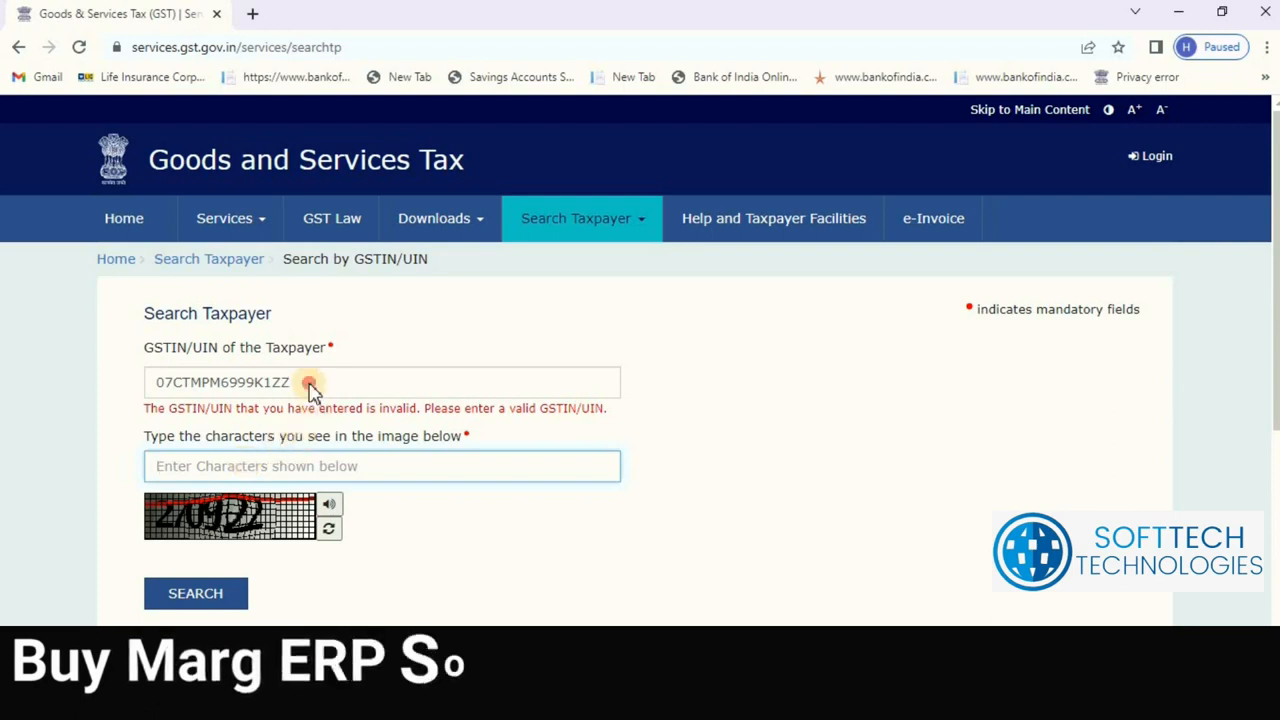
key("BackSpace")
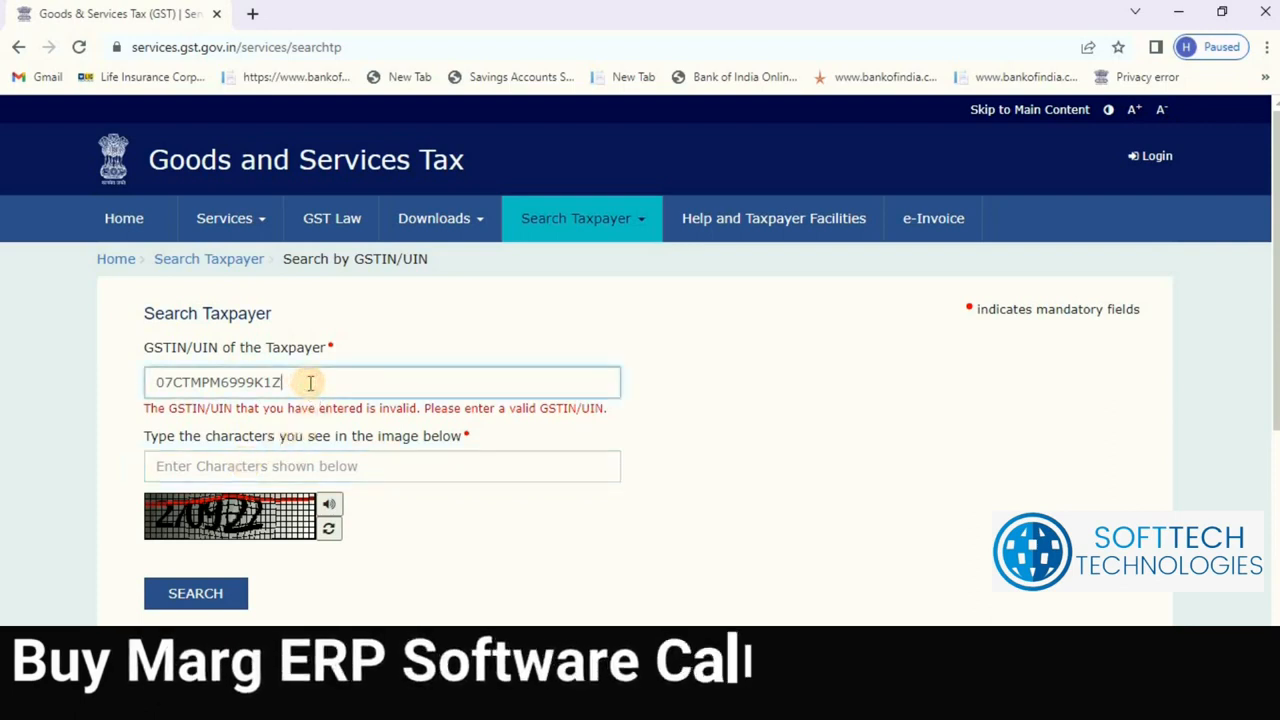
type("J")
left_click(263, 472)
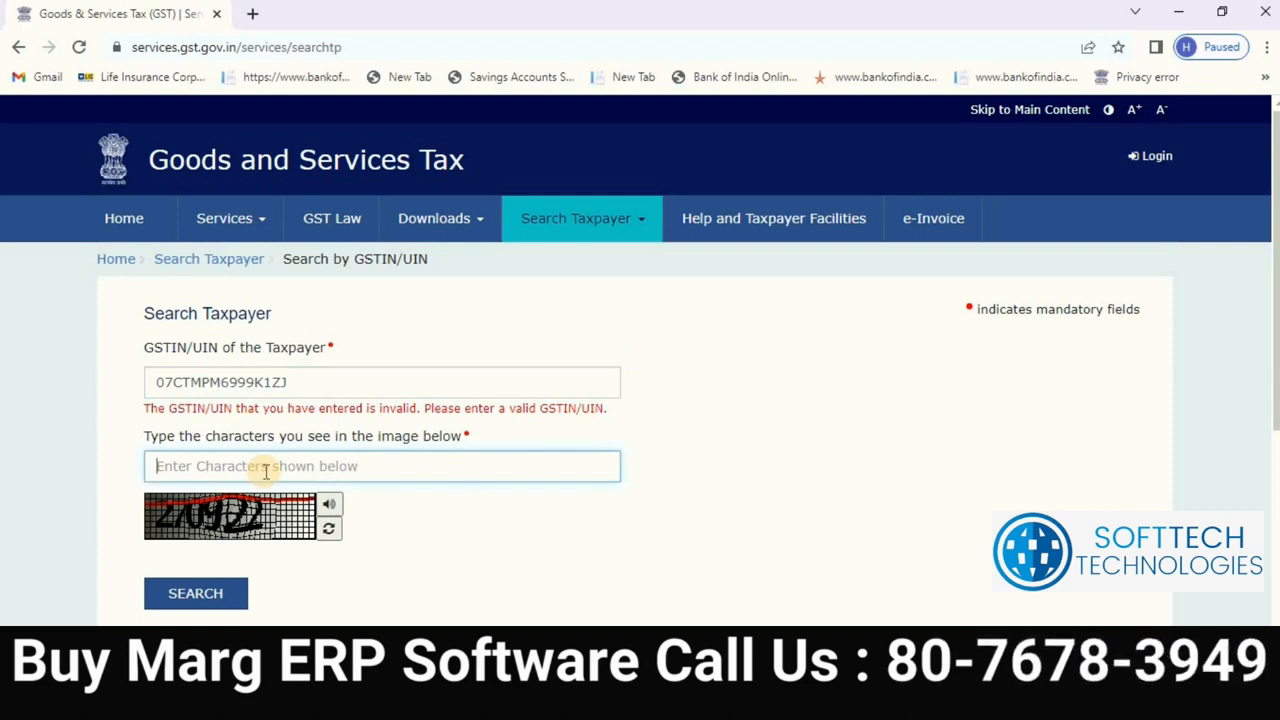
type("270922")
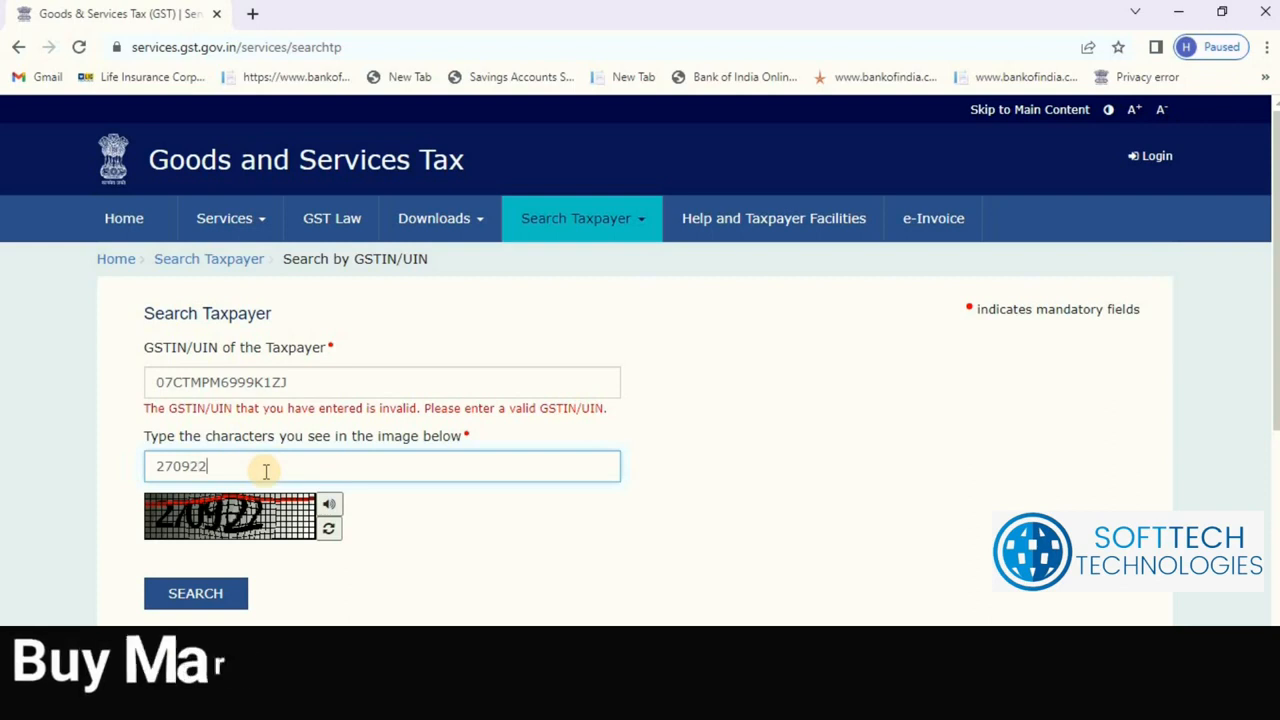
left_click(197, 600)
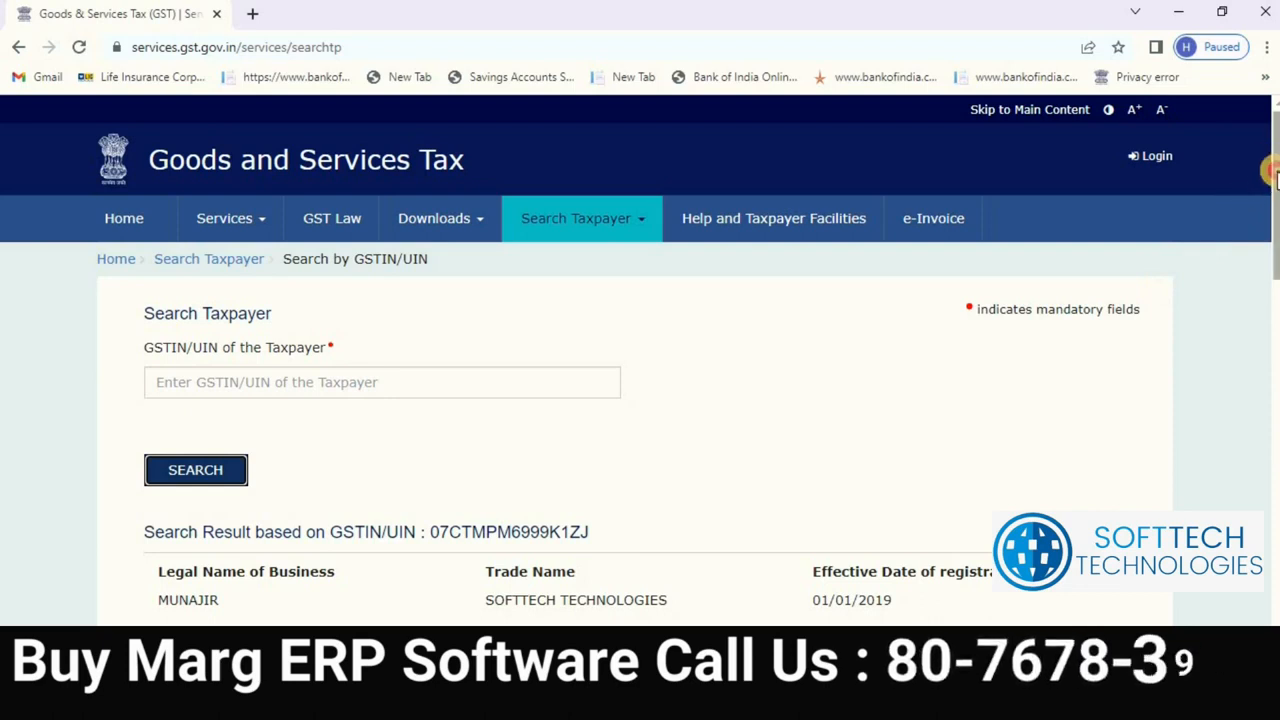
Step: Scroll the search result and highlight the Taxpayer Type value 'Regular'
left_click_drag(1272, 187, 1274, 250)
mouse_move(838, 410)
left_mouse_down()
mouse_move(814, 400)
mouse_move(851, 391)
mouse_move(868, 420)
mouse_move(814, 420)
mouse_move(822, 427)
left_mouse_up()
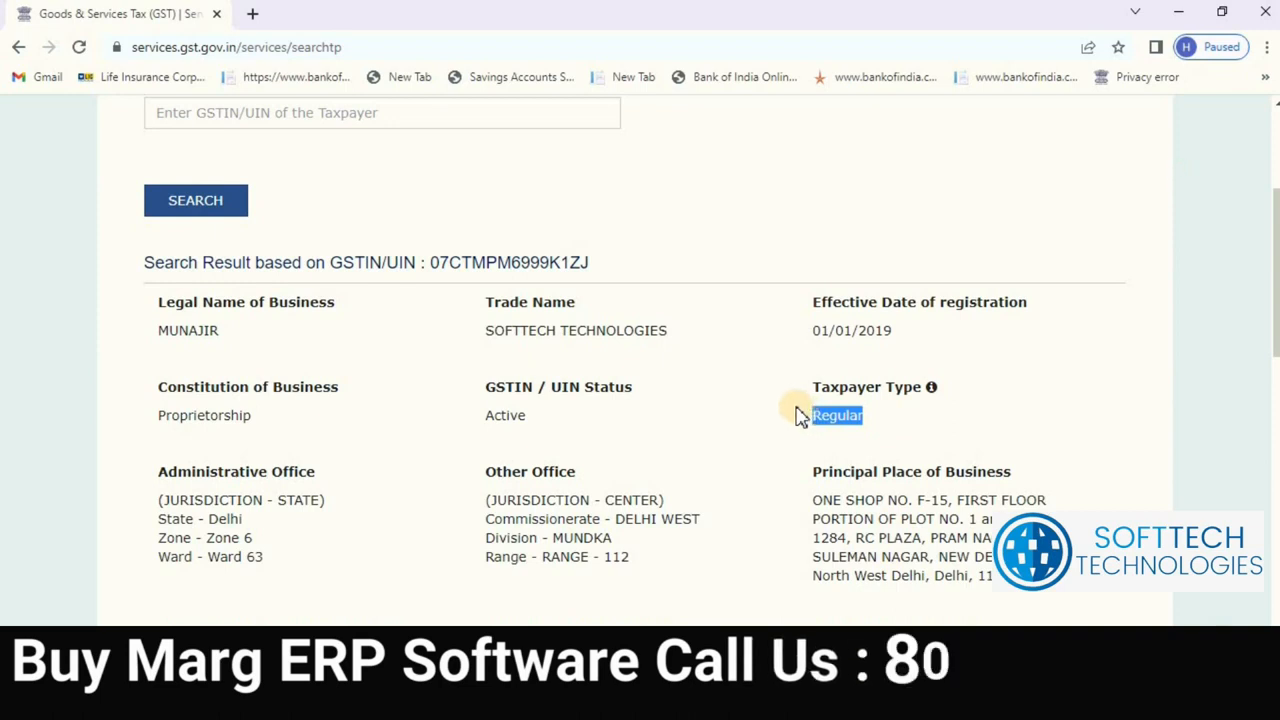
scroll(786, 470, "down", 2)
scroll(750, 410, "up", 3)
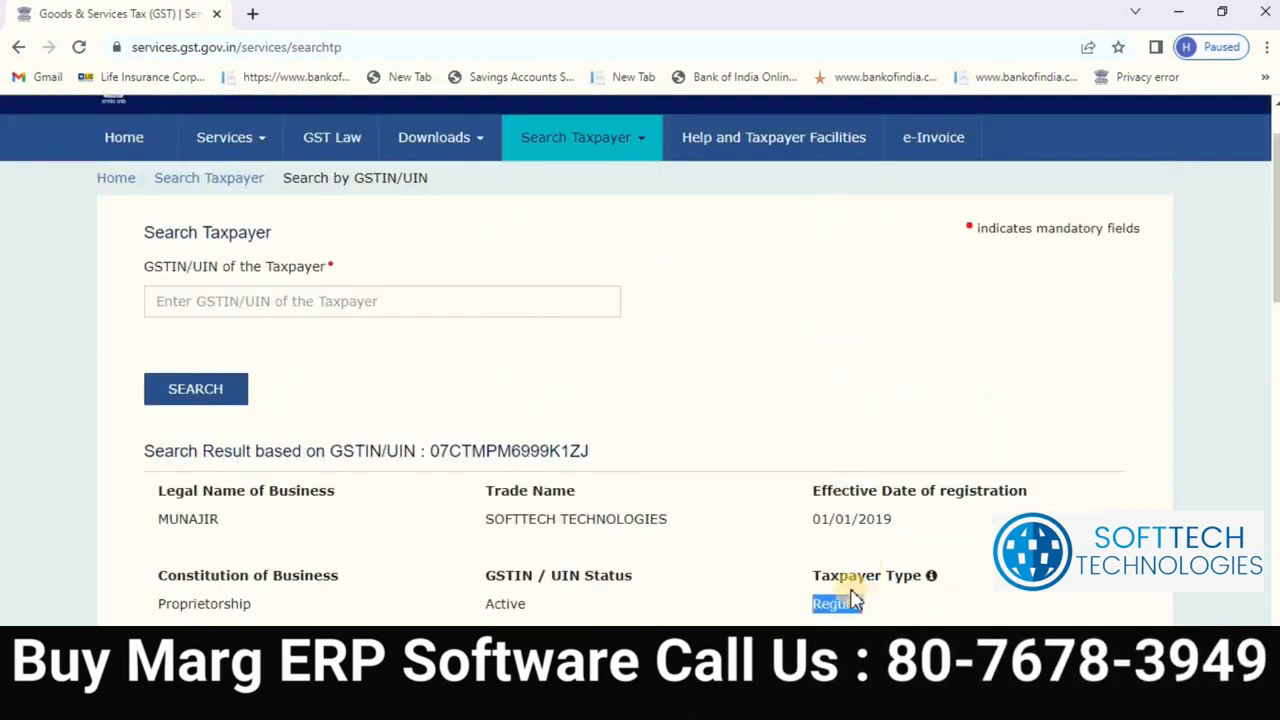
scroll(697, 441, "up", 1)
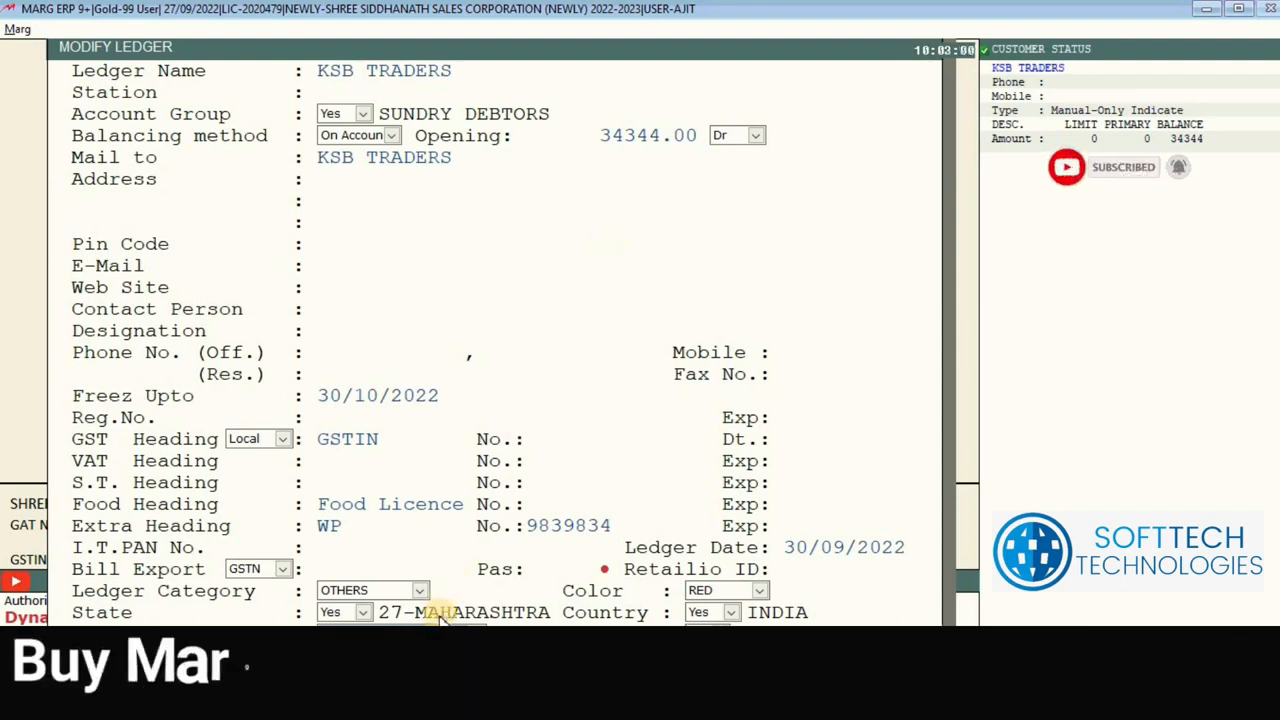
Step: Browse the ledger category choices, keep OTHERS, and close the KSB TRADERS form
left_click(420, 591)
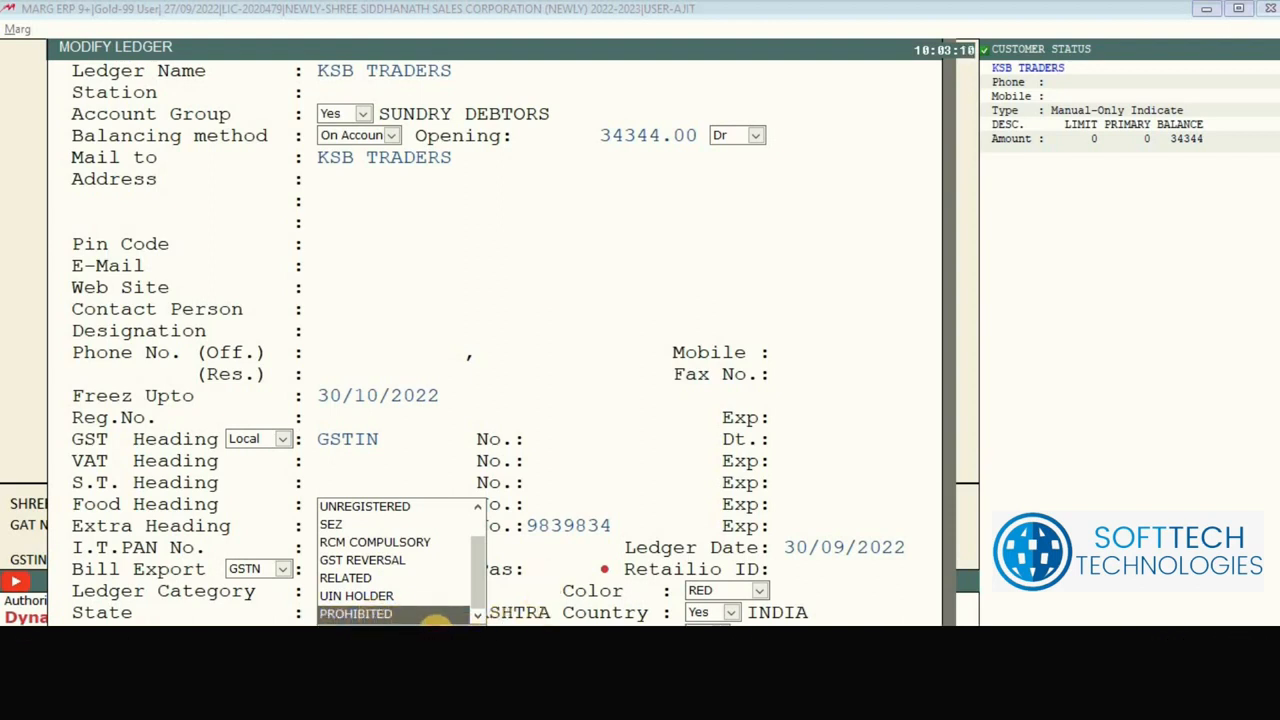
left_click(435, 620)
left_click(420, 592)
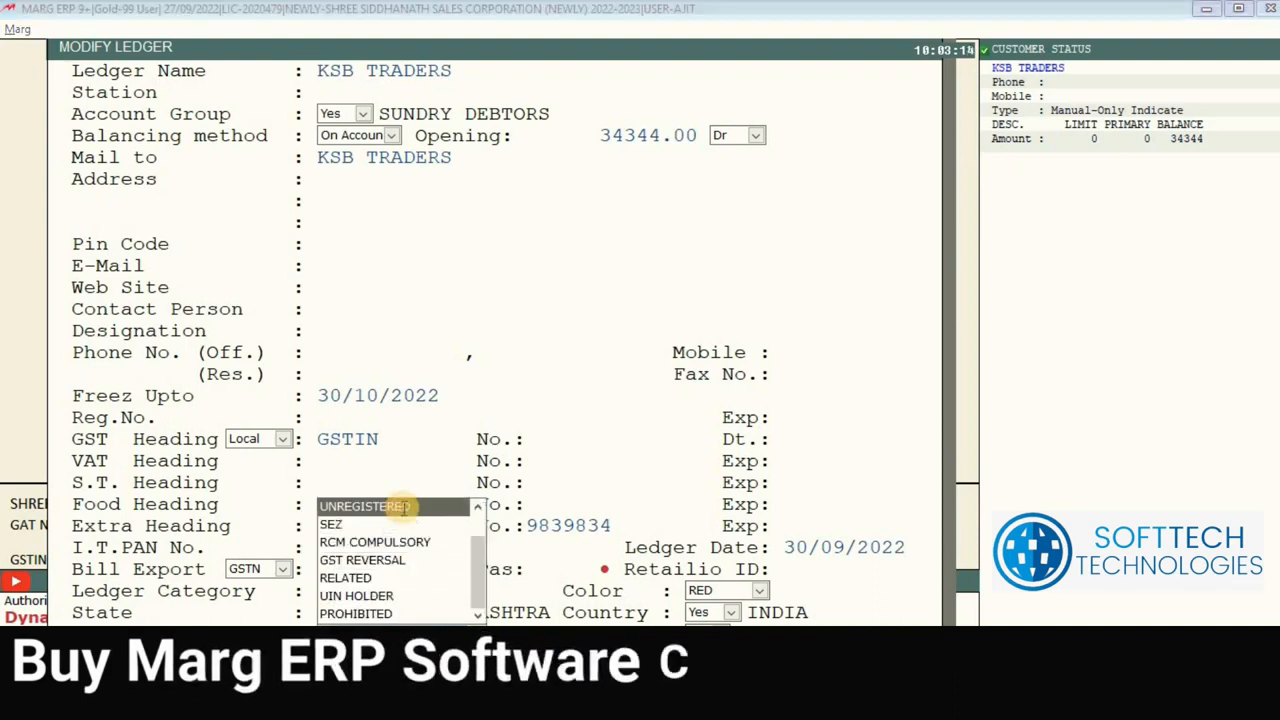
left_click(404, 508)
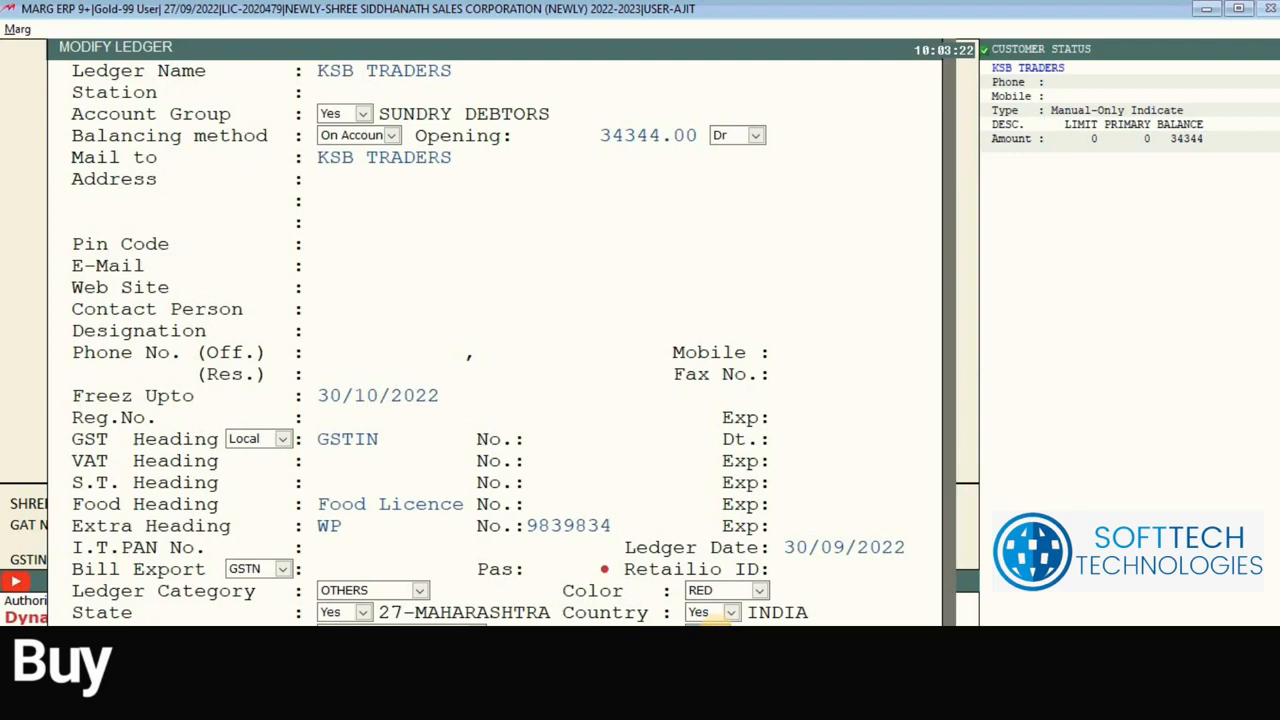
key("Escape")
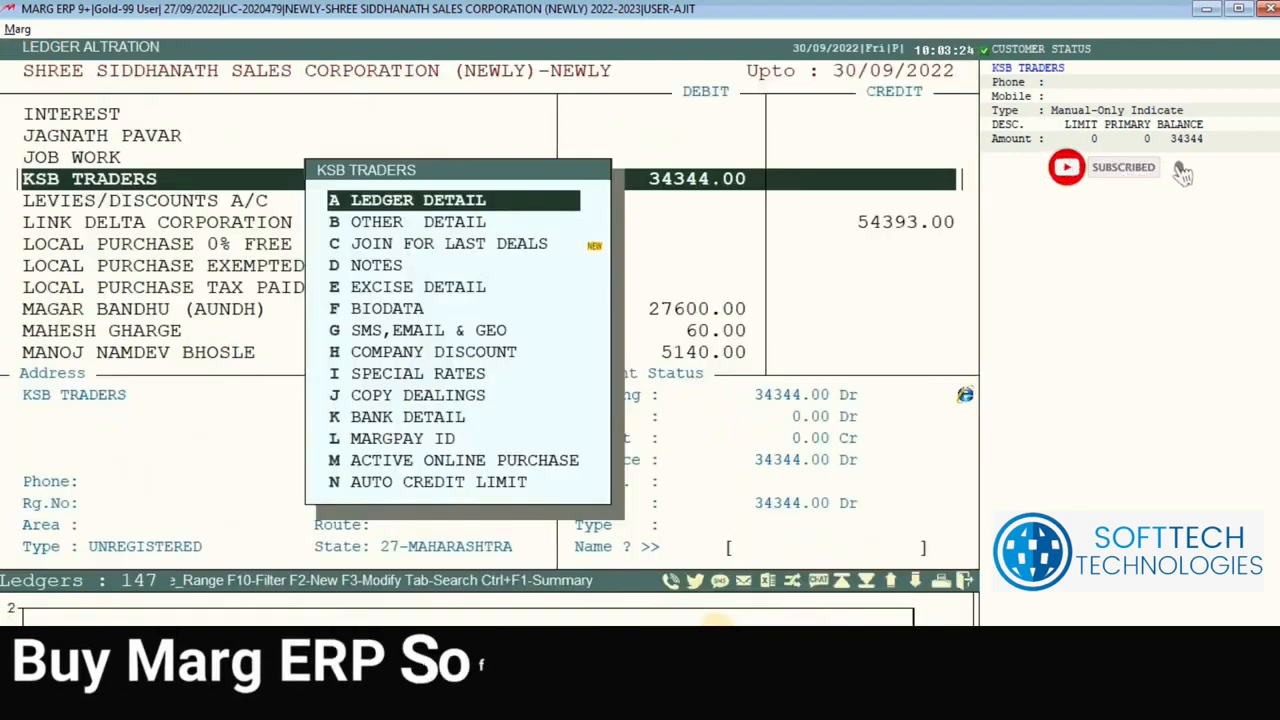
Step: Move through the KSB TRADERS options menu, past auto credit limit, to D NOTES
key("Down")
key("Down")
key("Down")
key("Down")
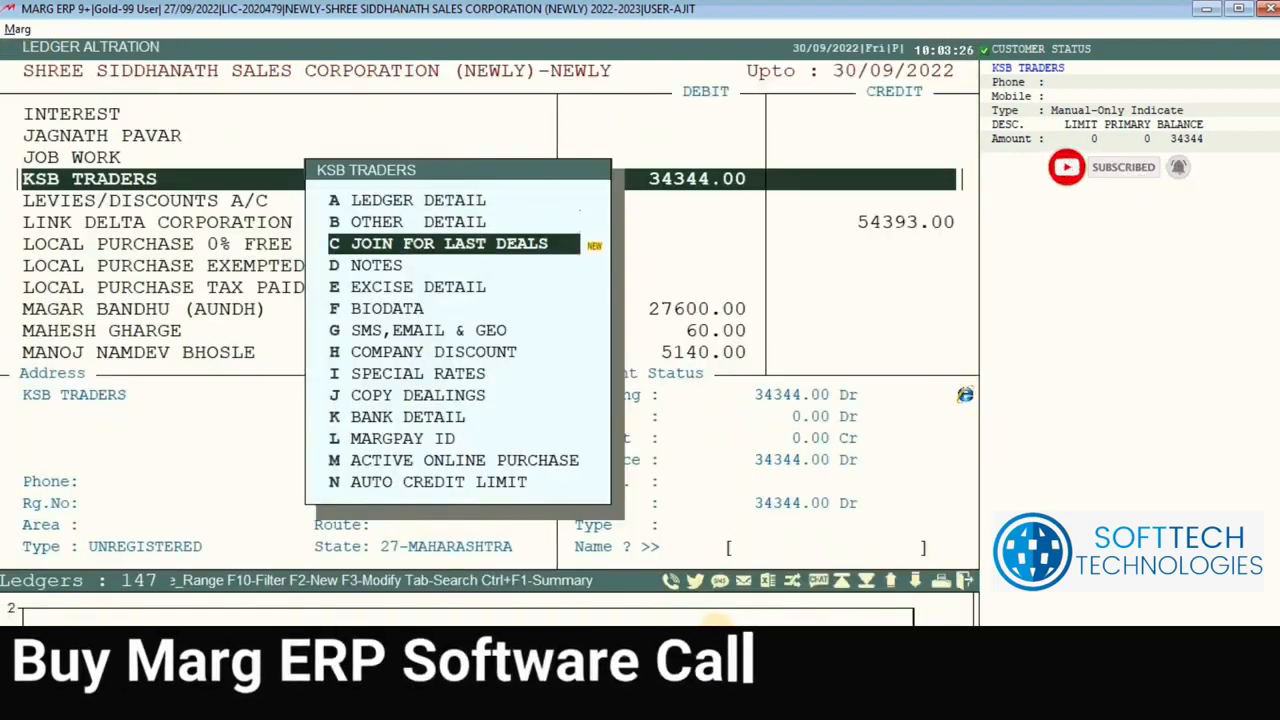
key("Down")
key("Down")
key("Down")
key("Down")
key("Down")
key("Down")
key("Down")
key("Down")
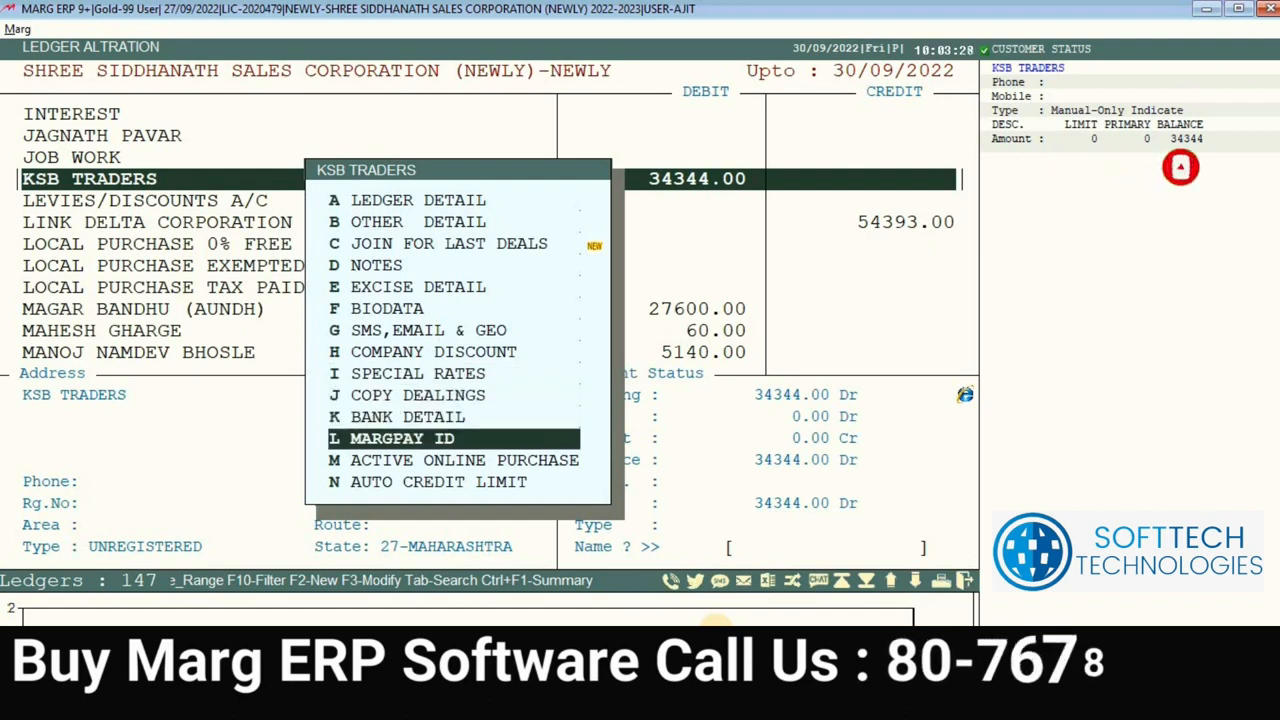
key("Down")
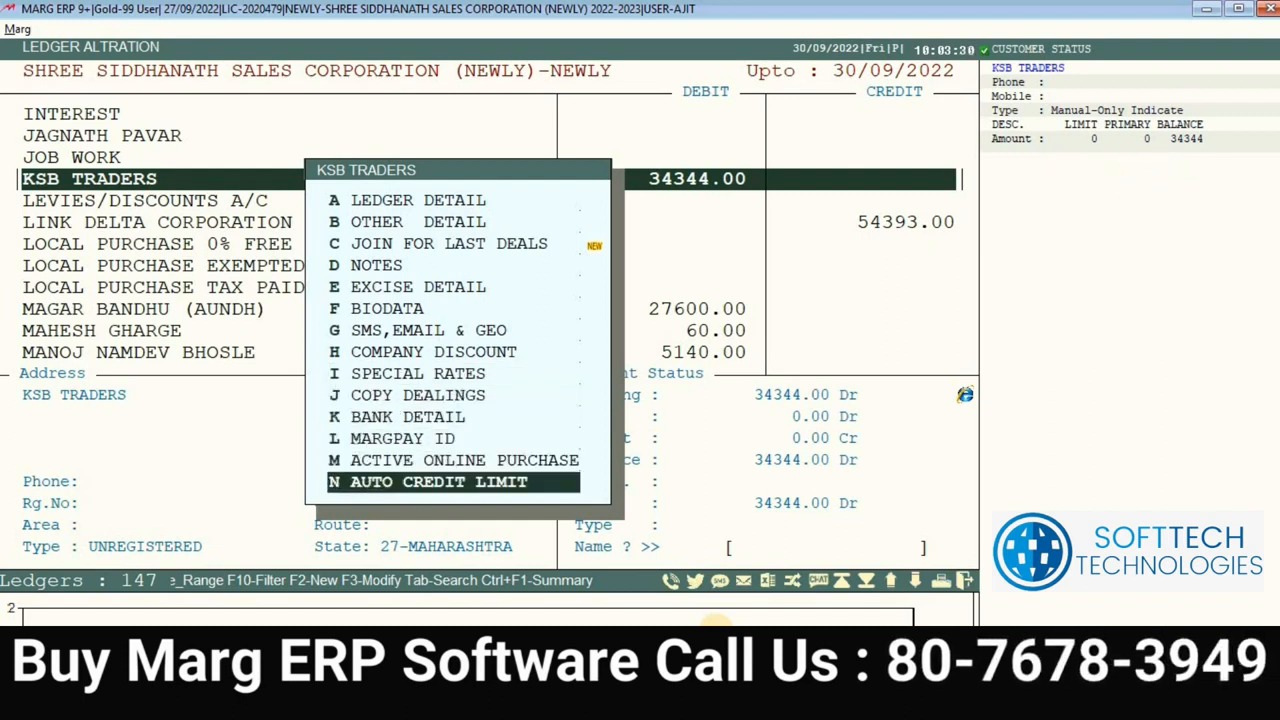
key("Up")
key("Up")
key("Up")
key("Up")
key("Up")
key("Up")
key("Up")
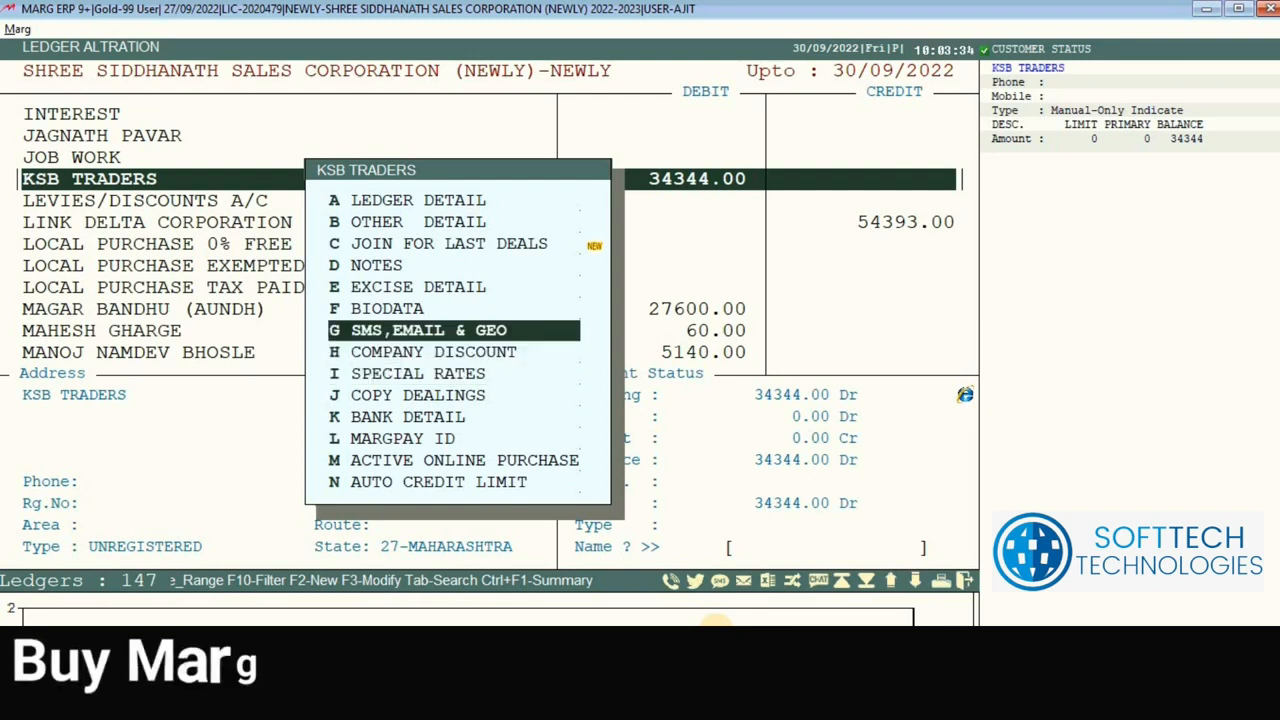
key("Up")
key("Up")
key("Up")
key("Up")
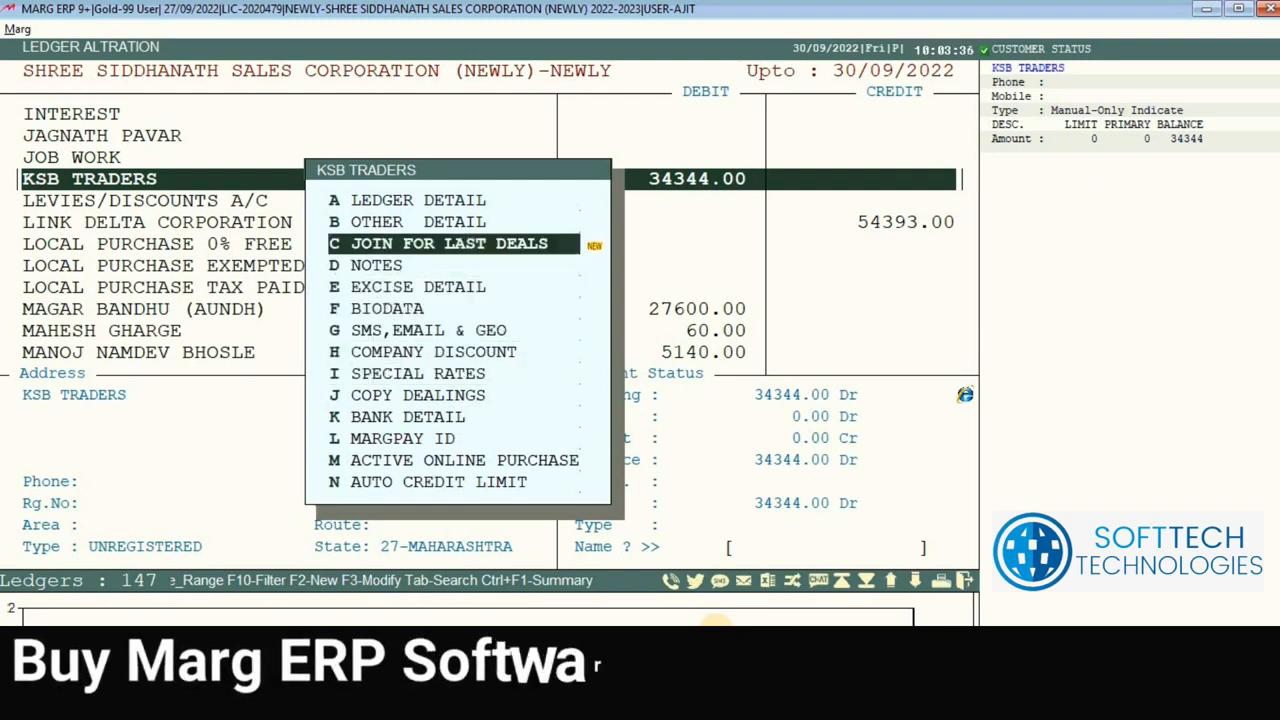
key("Down")
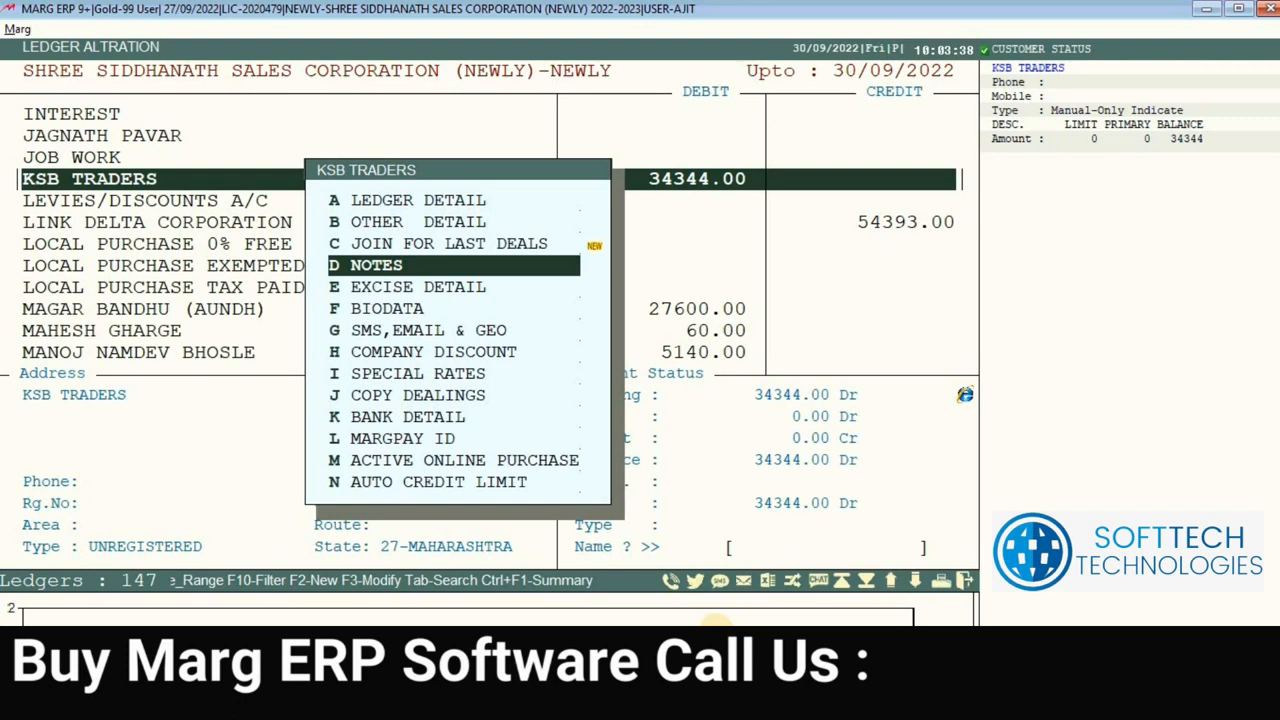
Step: Set KSB TRADERS' outstanding-discussed-upto date to 23/10/2022 with the note 'MSDKJ LLSA'
key("Return")
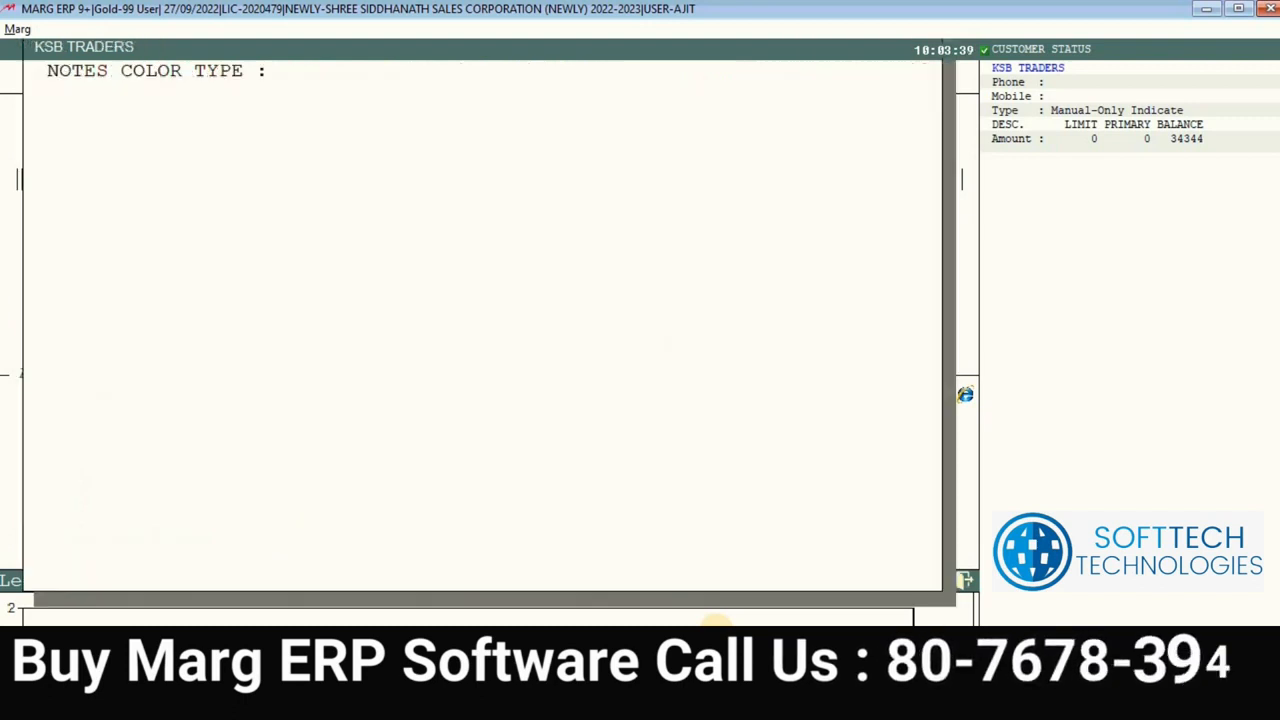
key("Return")
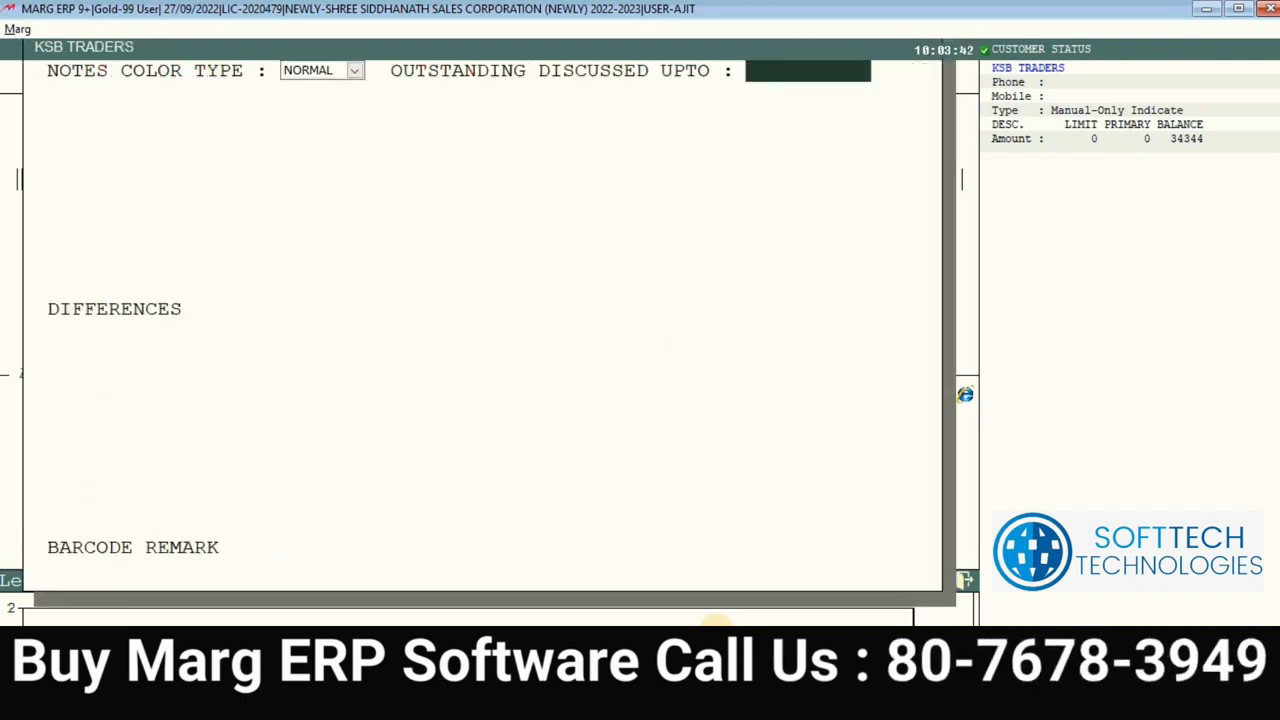
type("23/09")
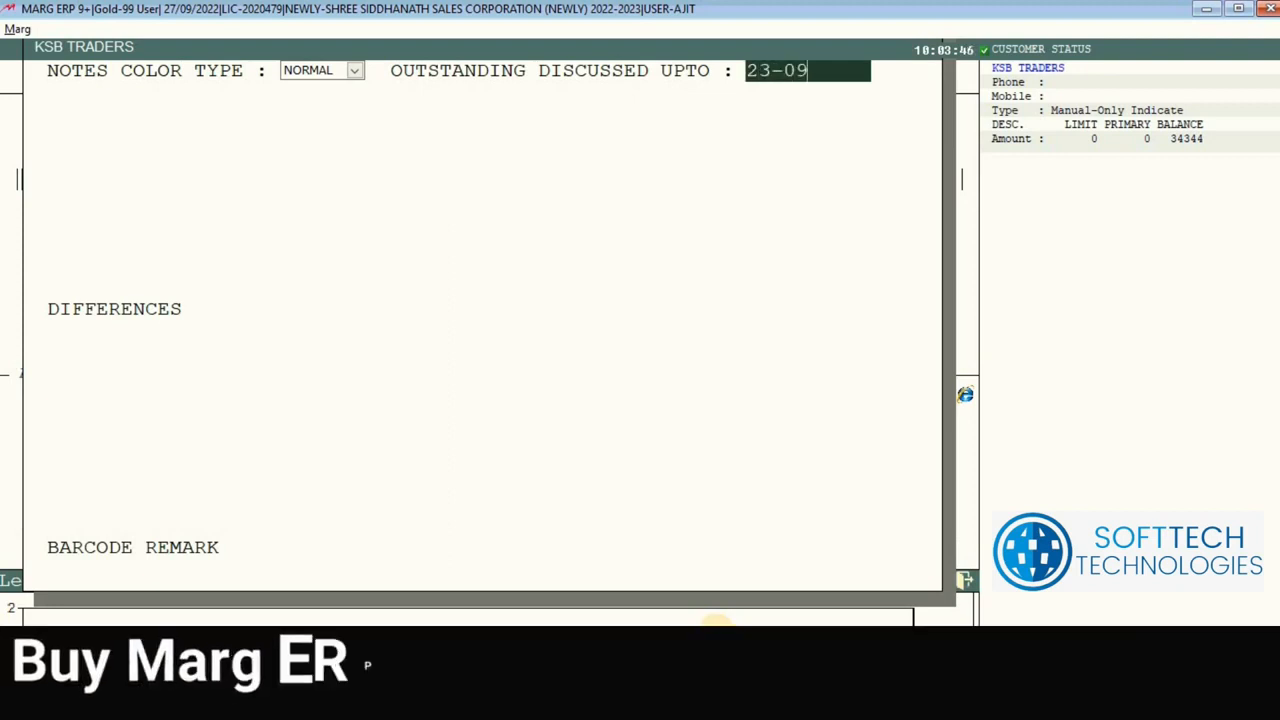
key("Return")
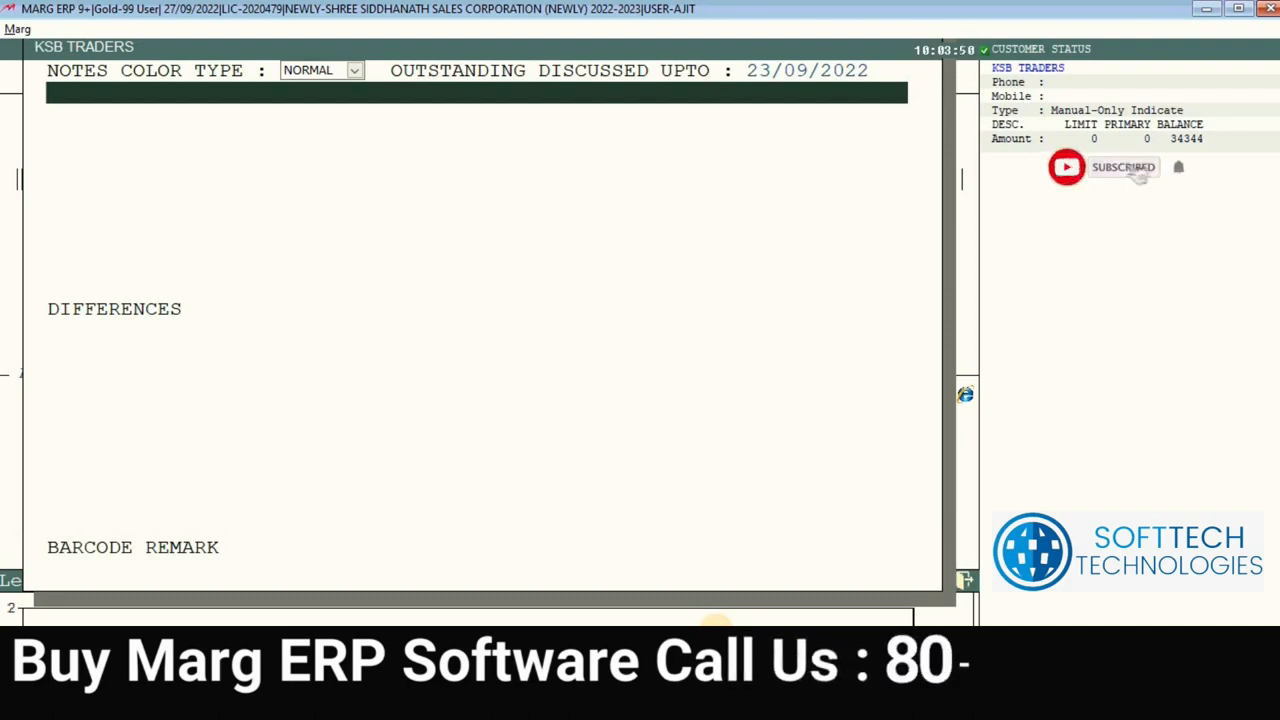
type("M")
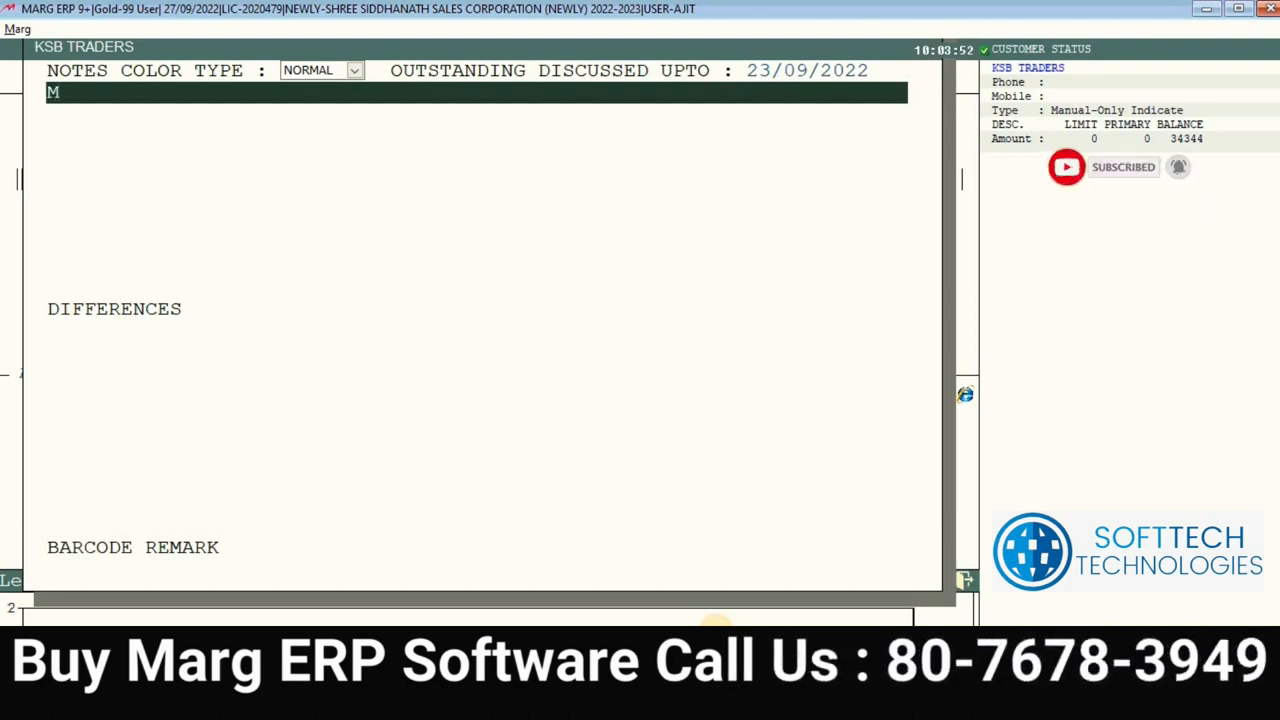
type("SDKJ LLSA")
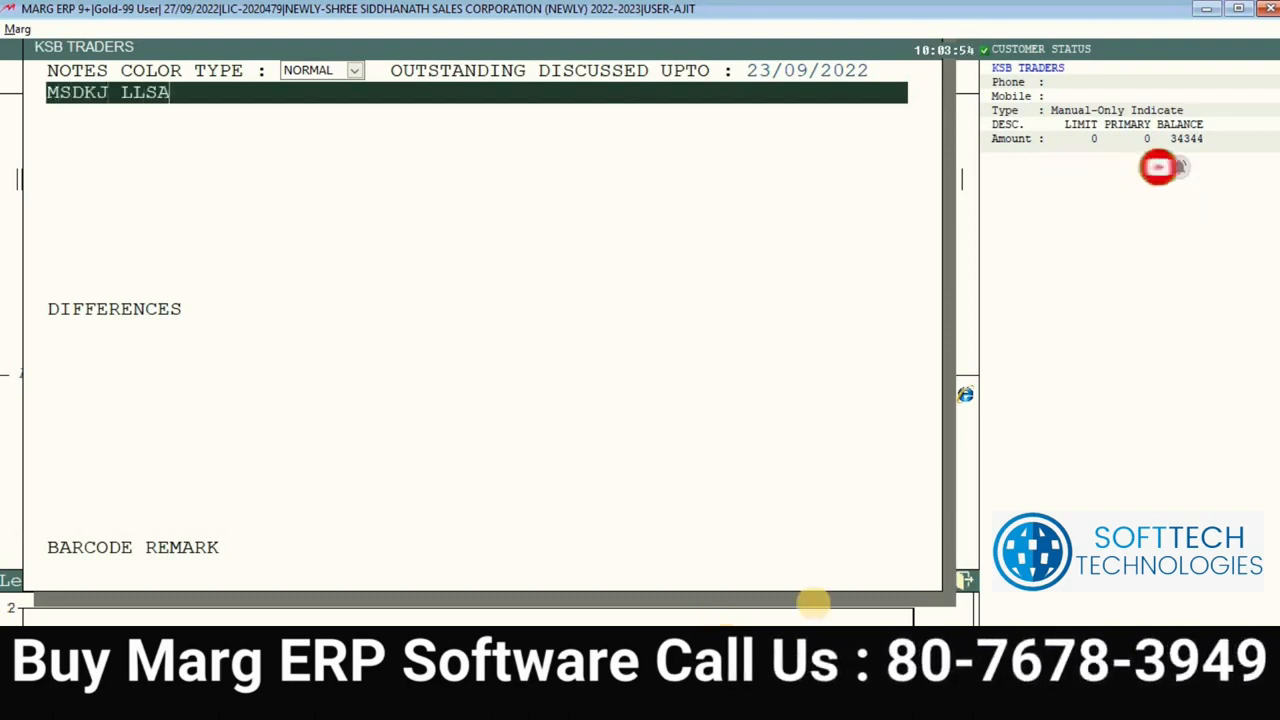
left_click(770, 62)
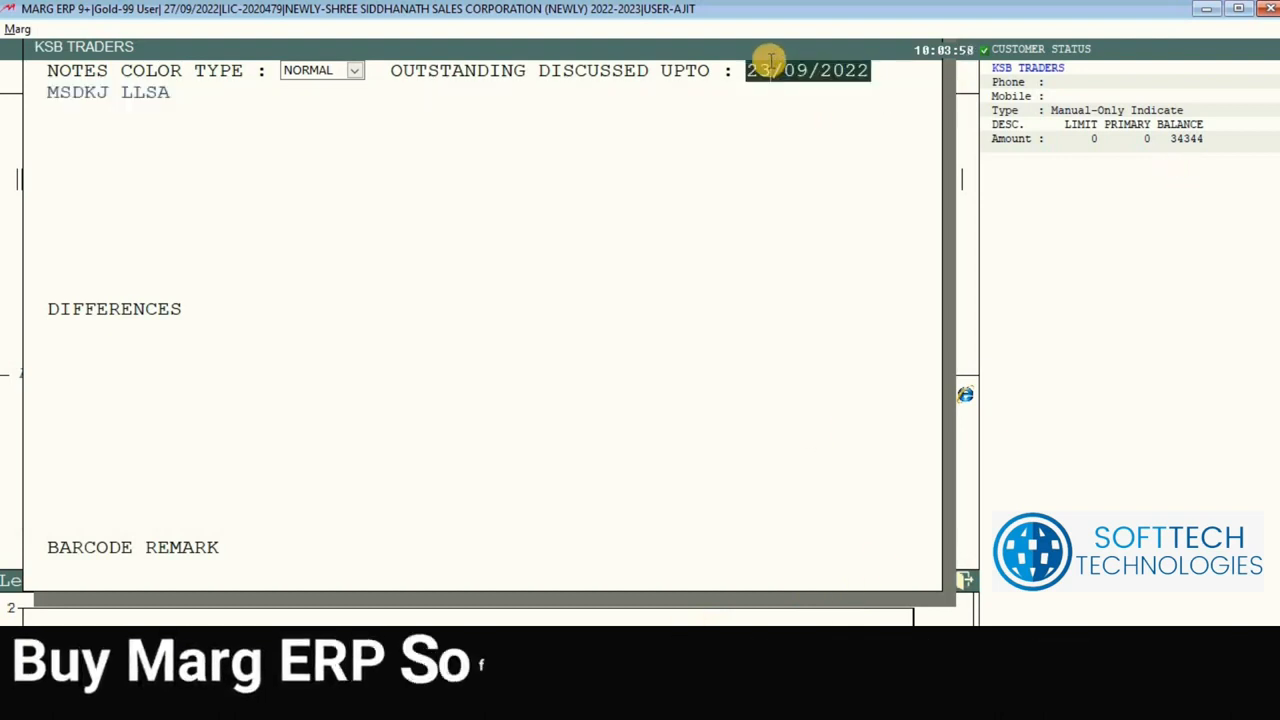
key("BackSpace")
key("BackSpace")
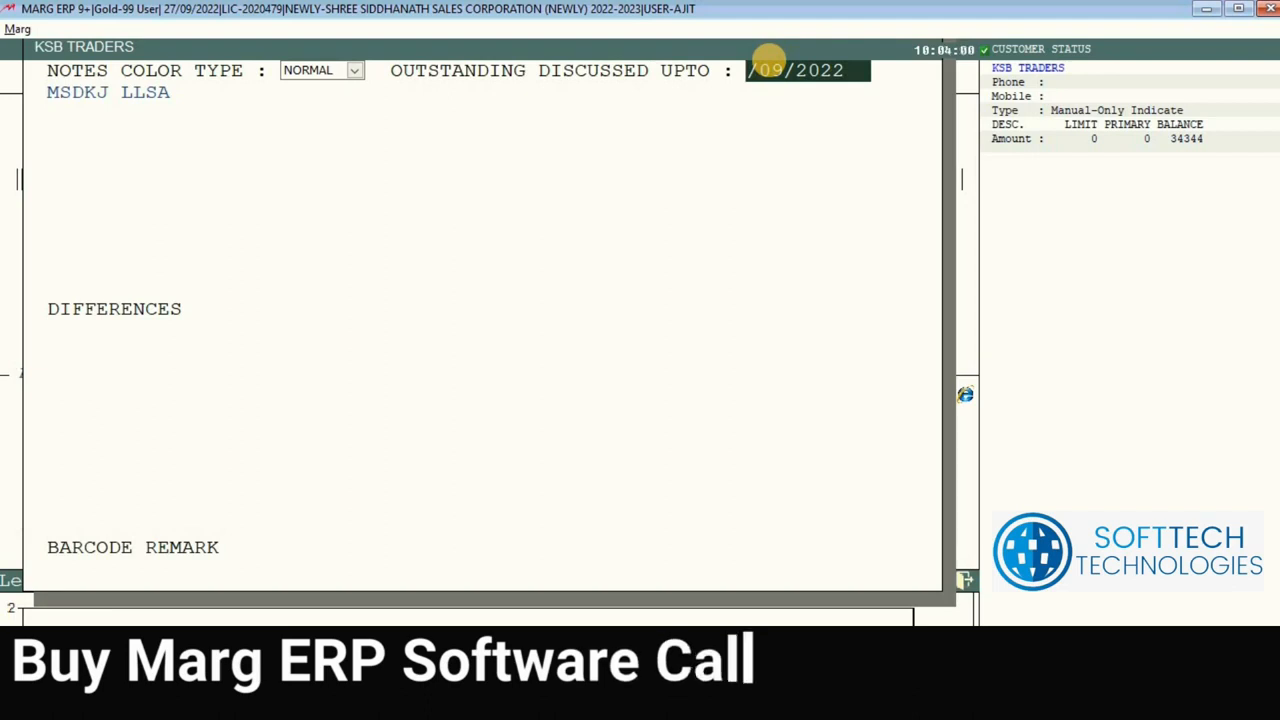
type("23")
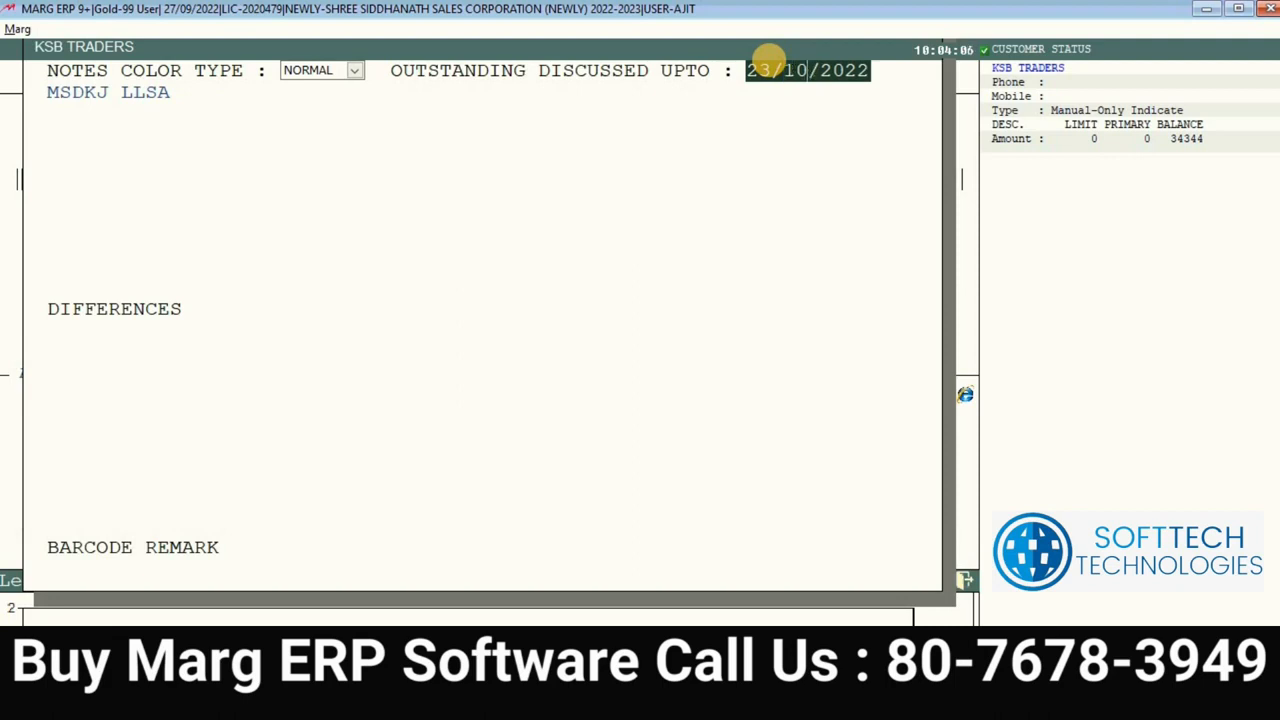
key("Return")
key("Return")
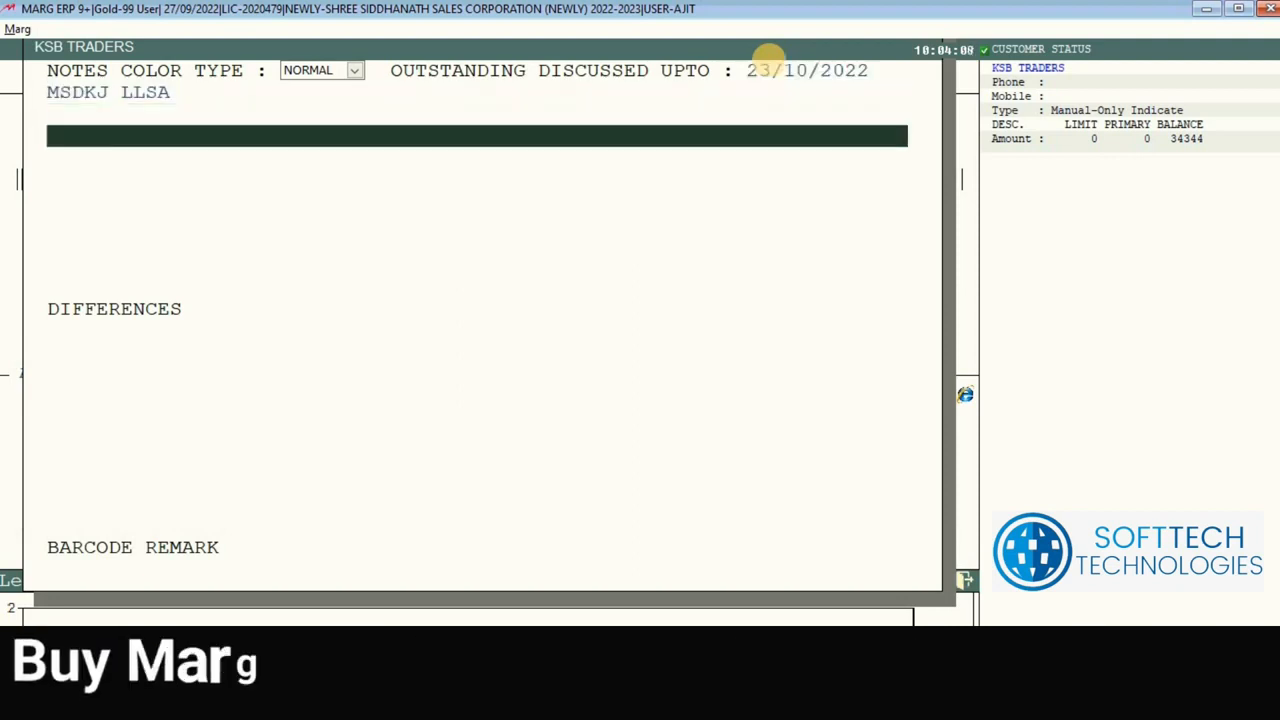
Step: Close the notes and ledger list, then start a new sale entry
key("Escape")
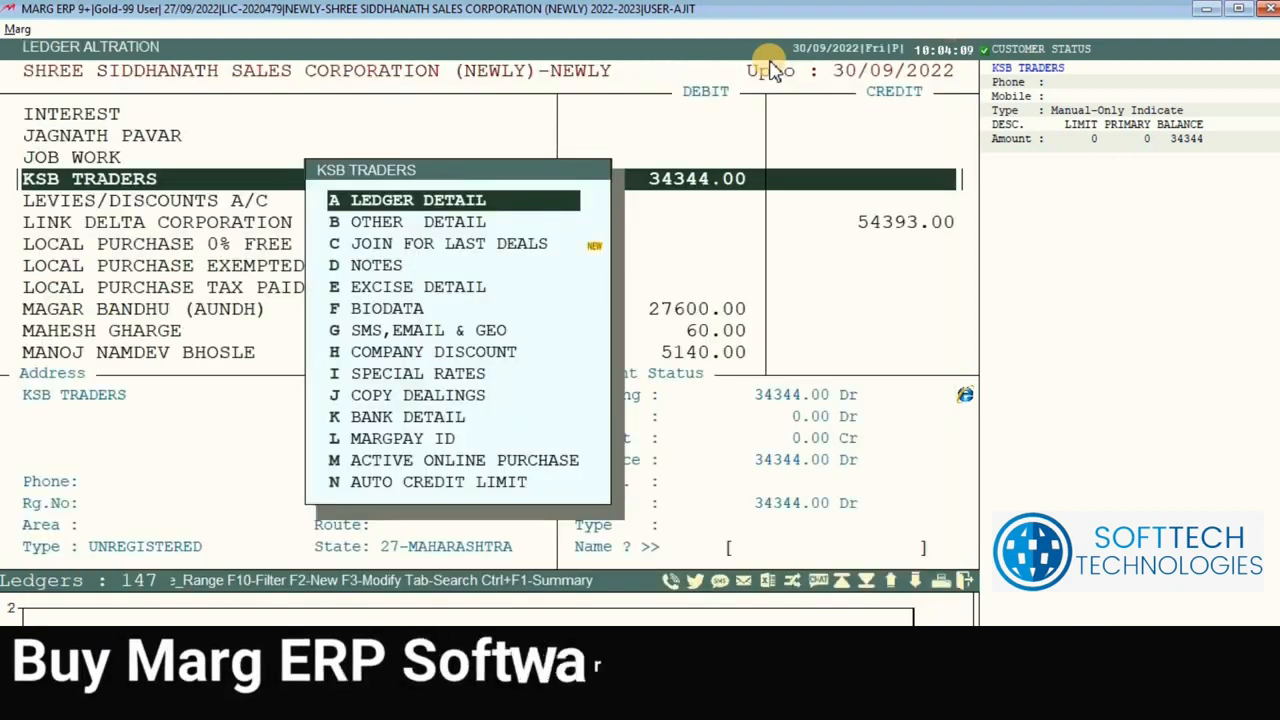
key("Escape")
key("Escape")
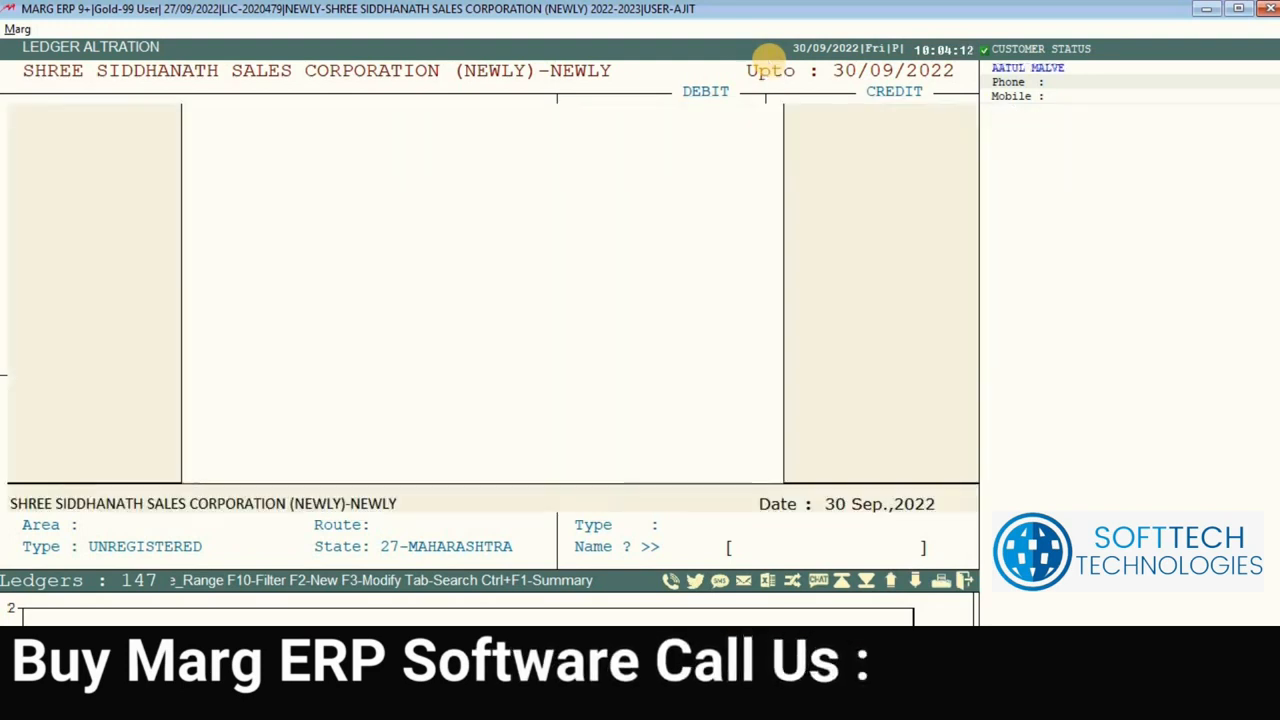
key("Return")
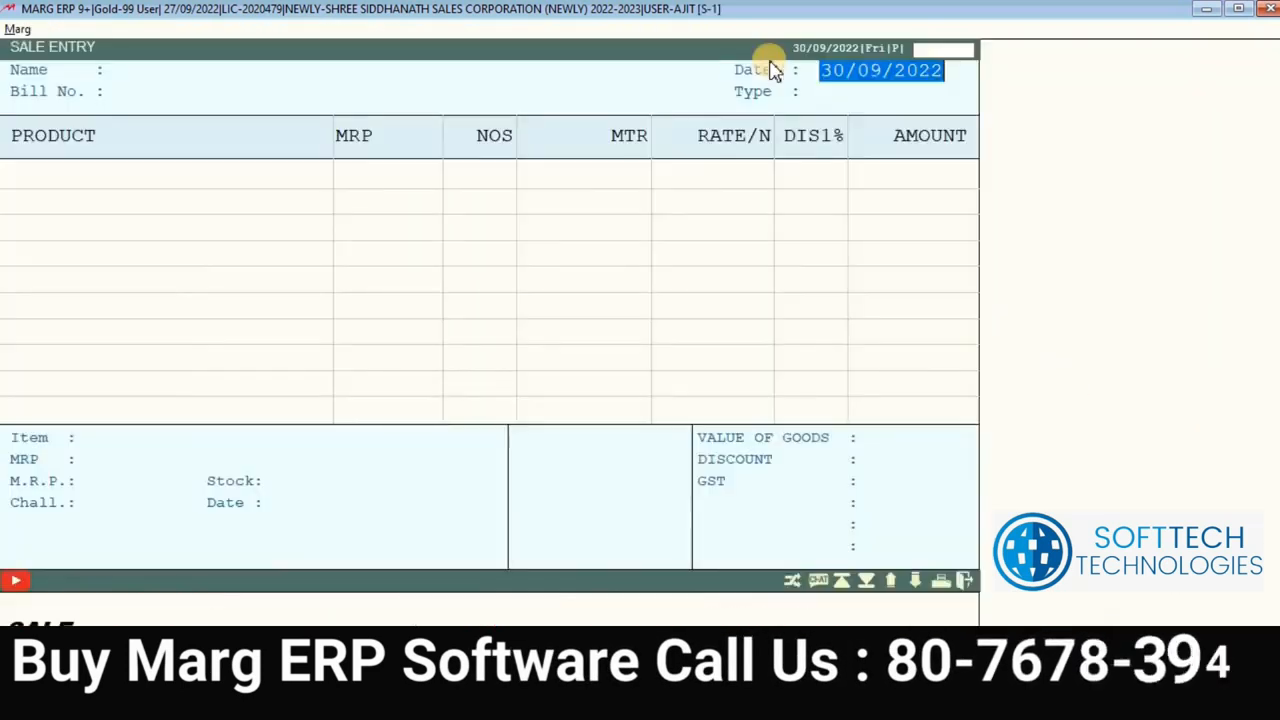
Step: Accept the bill date, find KSB TRADERS and open its ledger details for editing
key("Return")
key("Return")
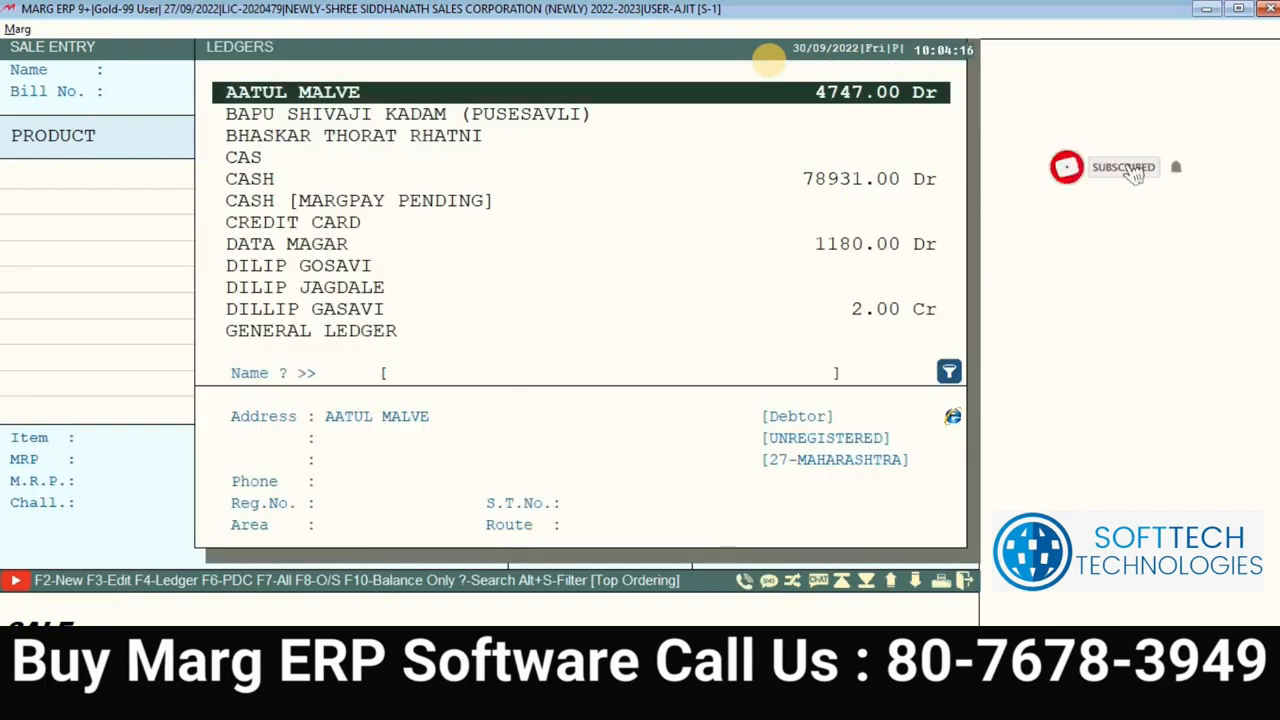
type("KS")
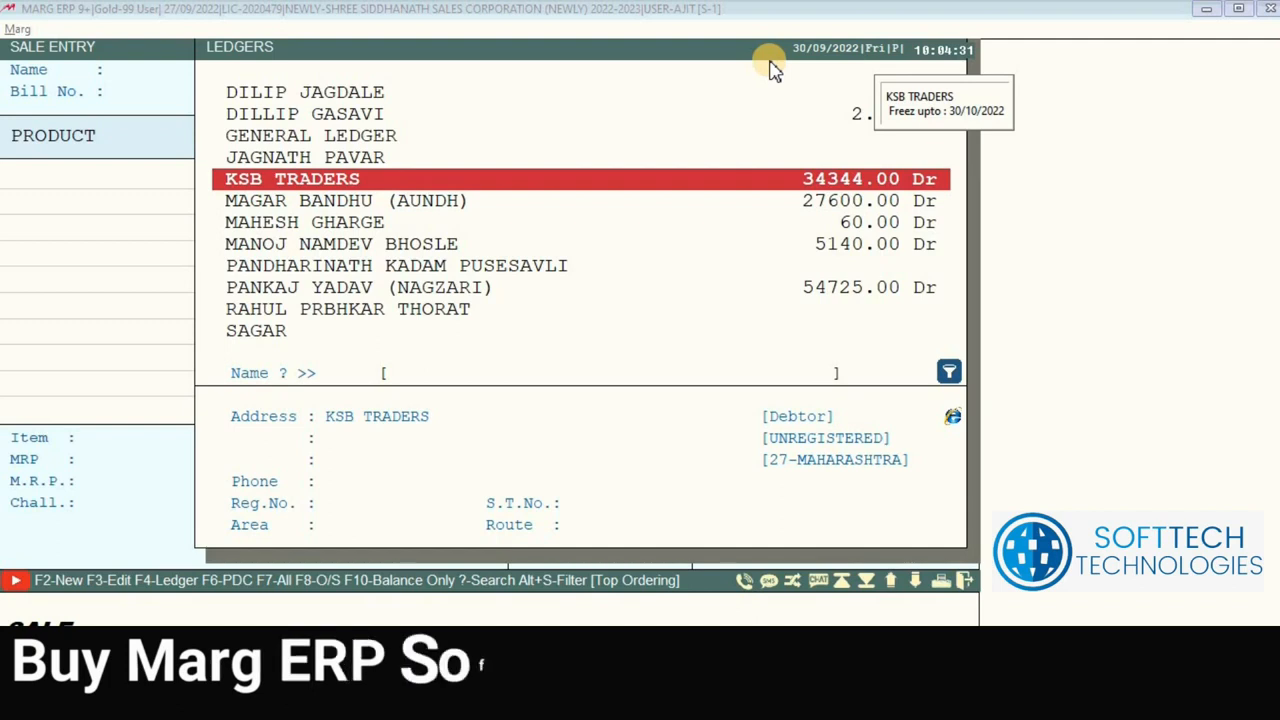
key("F3")
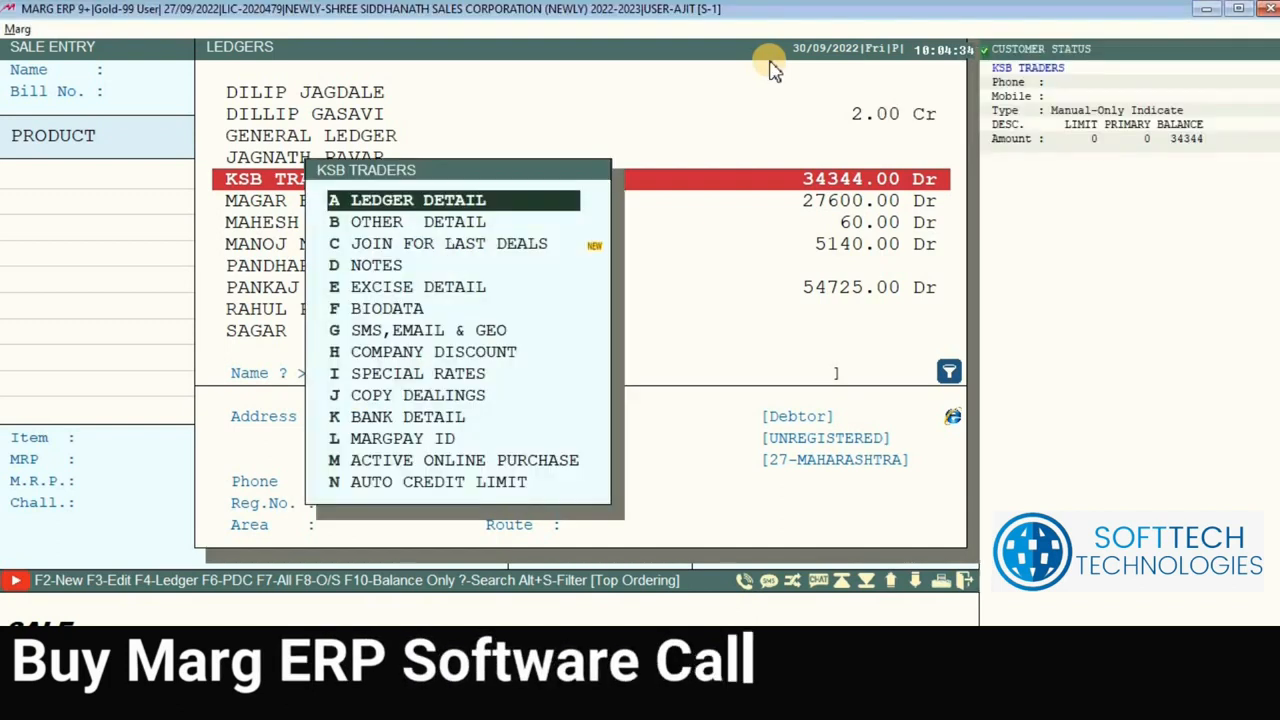
key("Return")
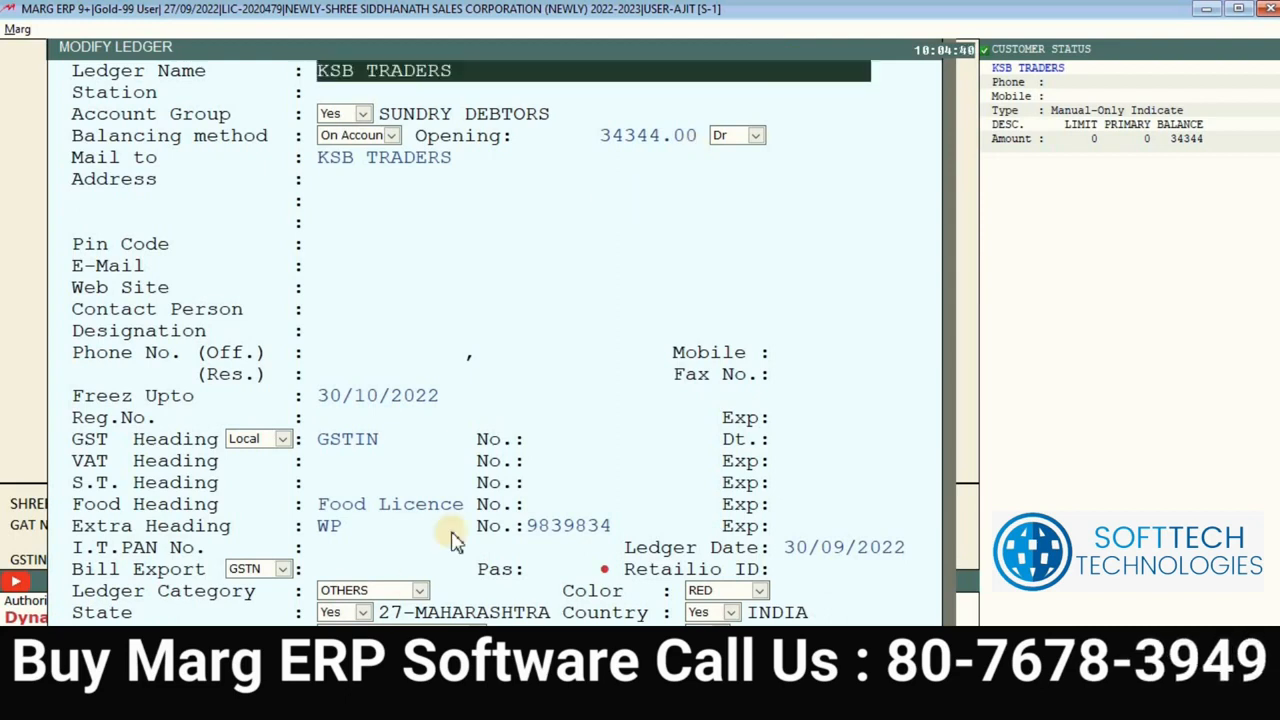
Step: Clear the 30/10/2022 freeze-upto date and return to the ledger list
left_click(437, 400)
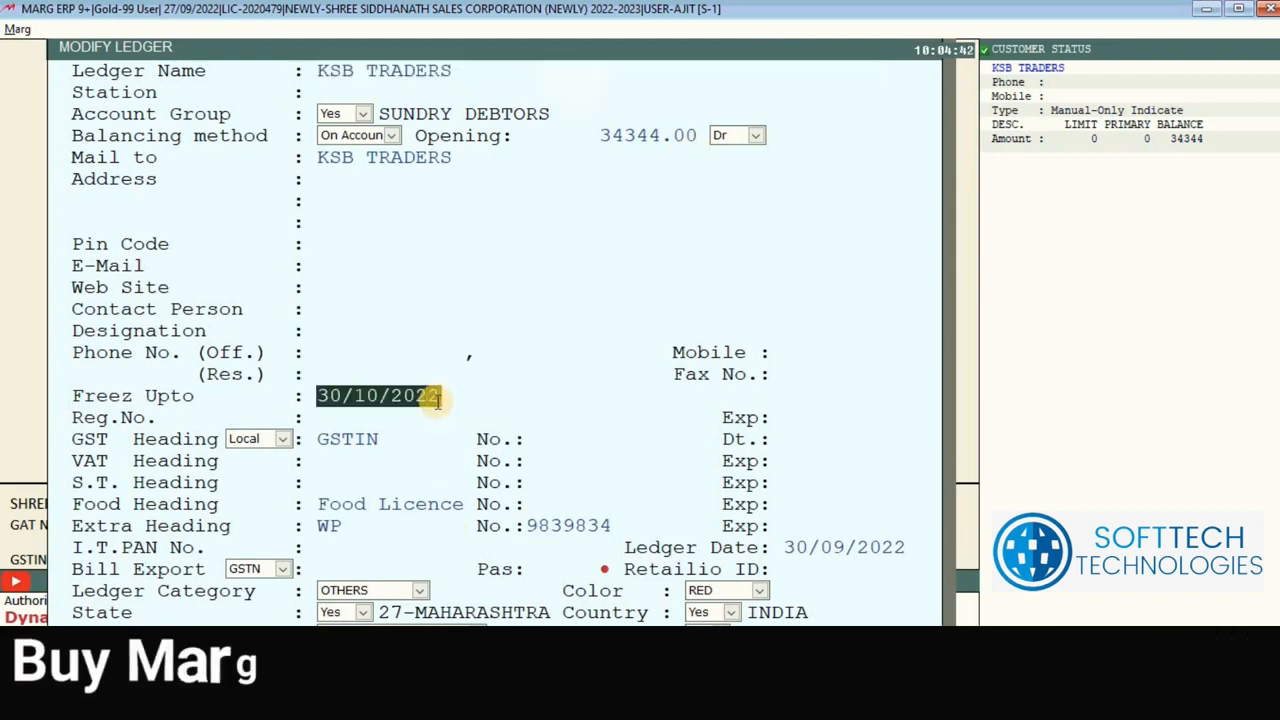
key("BackSpace")
key("Return")
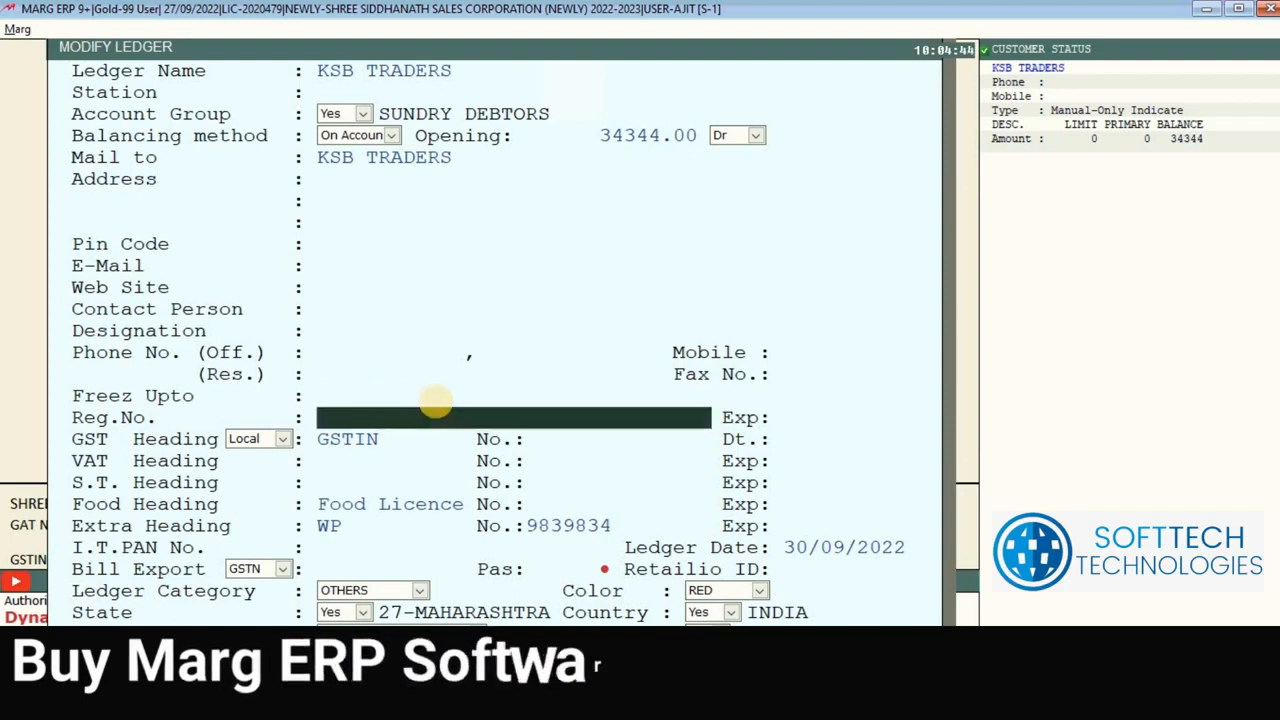
key("Escape")
key("Escape")
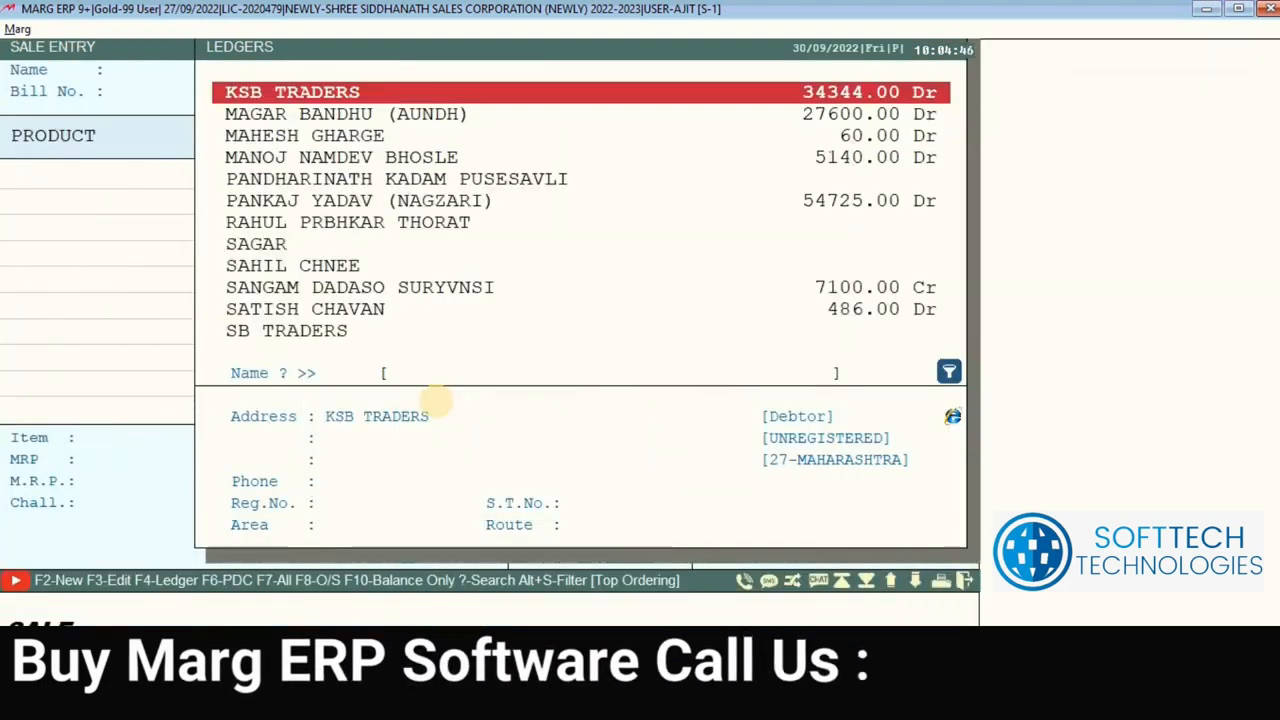
Step: Pick KSB TRADERS as the bill party, dismiss its 'MSDKJ LLSA' special note, and back out
key("Return")
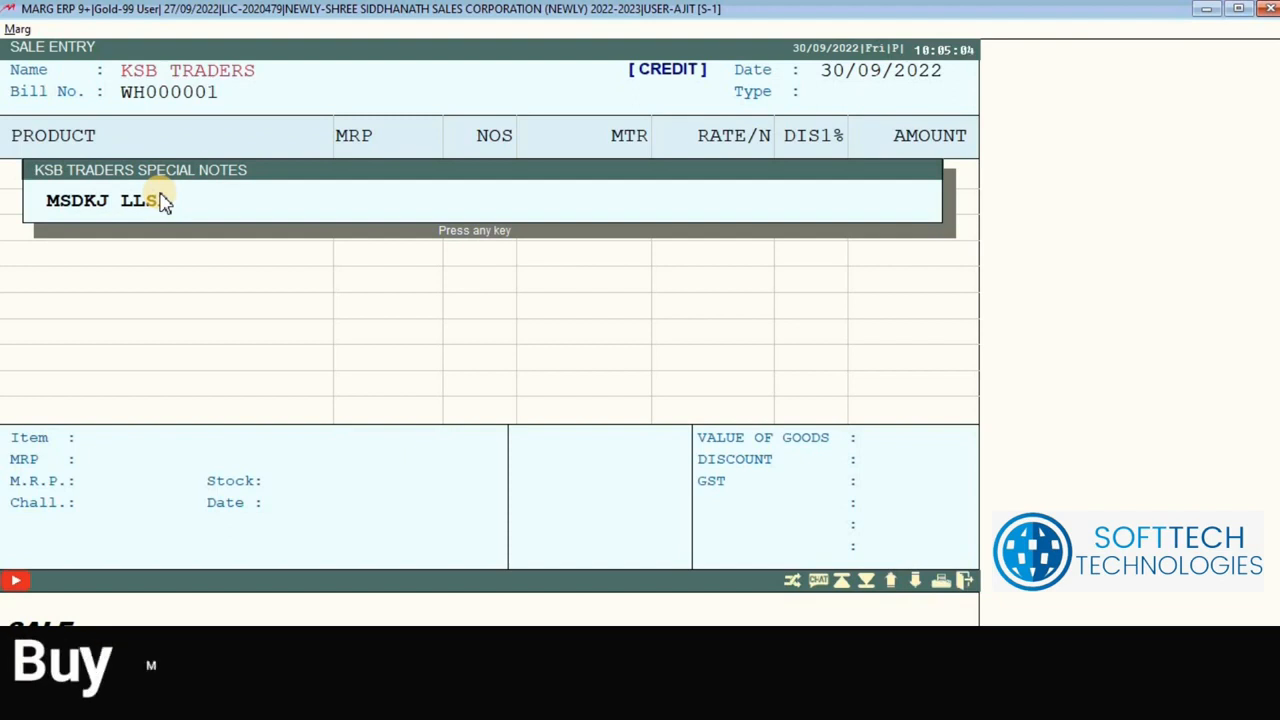
key("Escape")
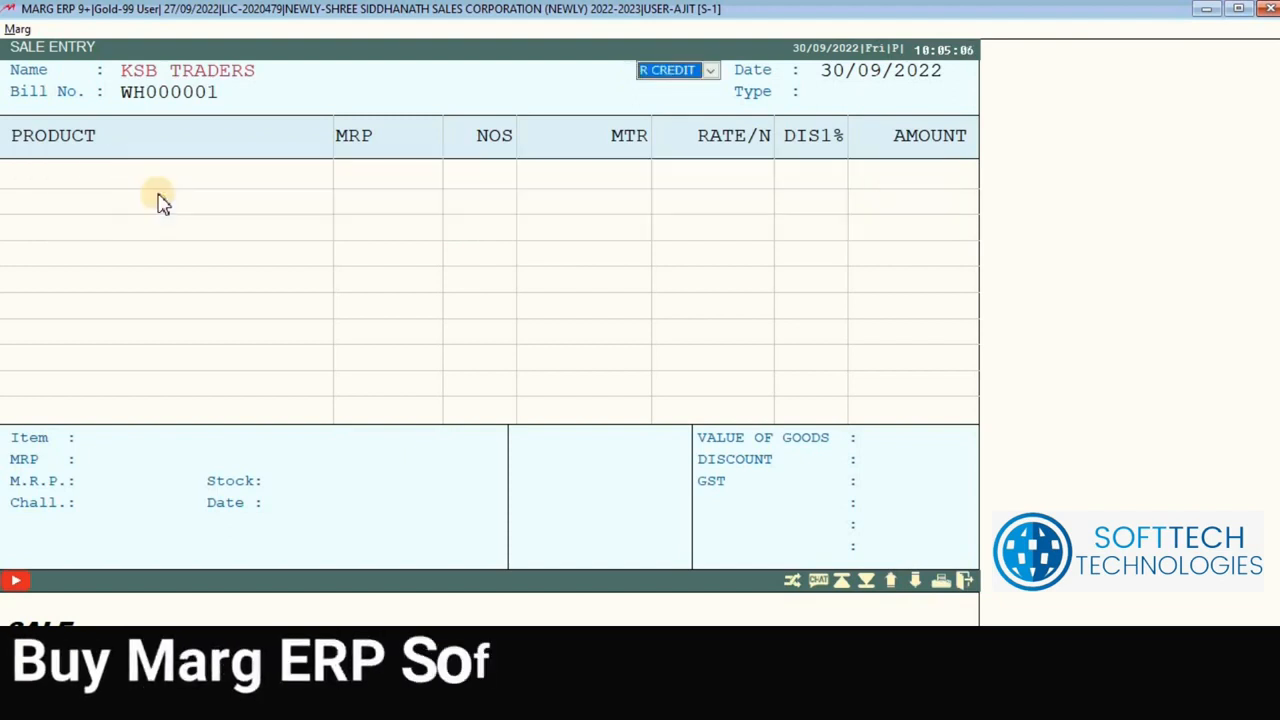
key("Escape")
key("Escape")
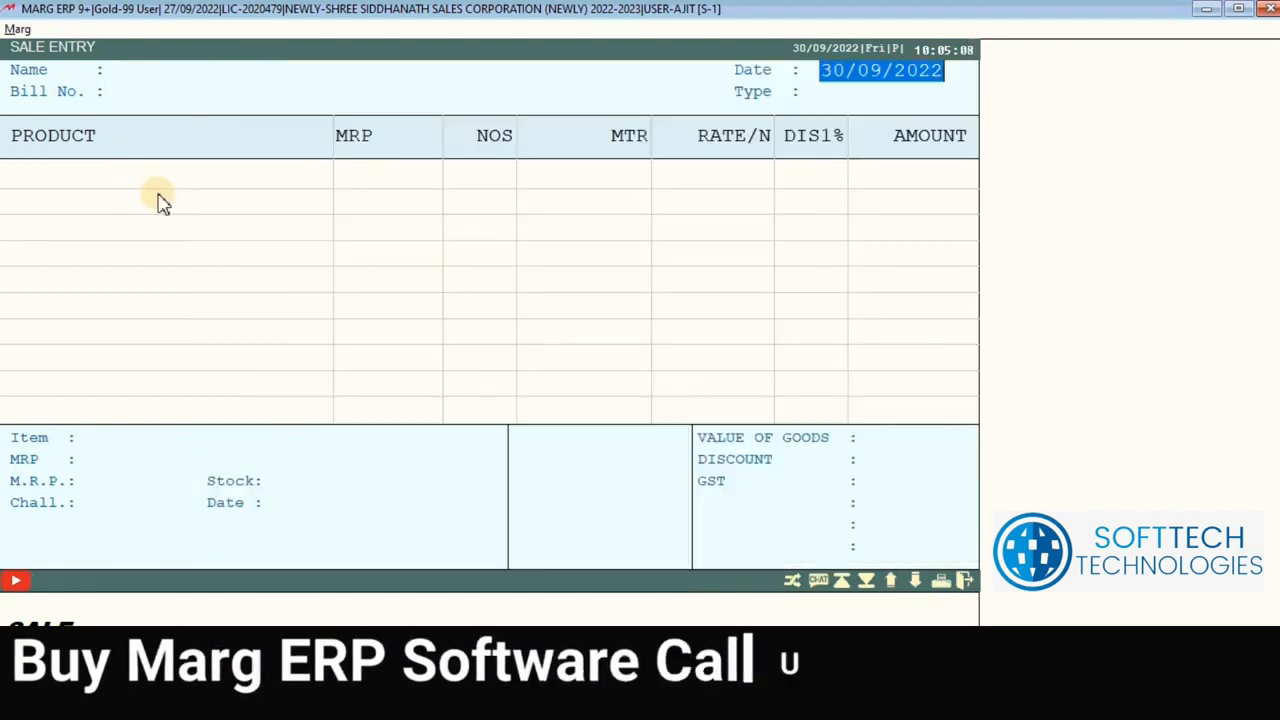
key("Escape")
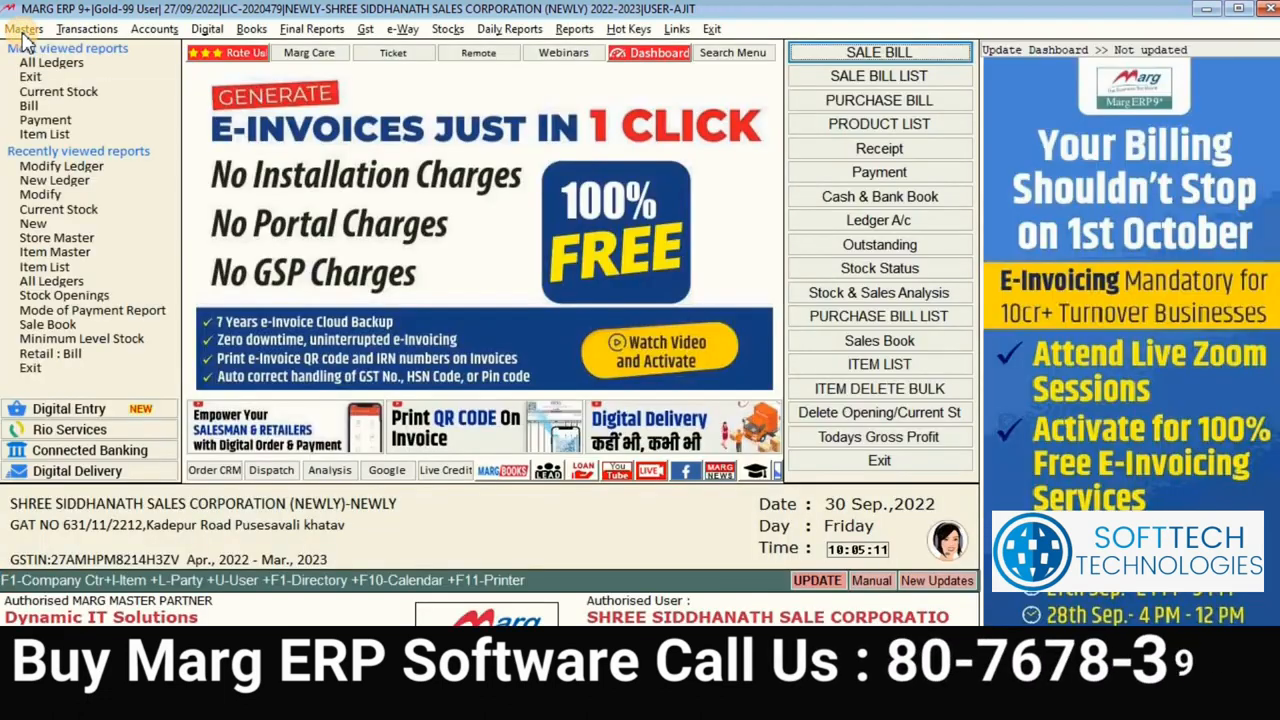
Step: Open the Delete Ledger list under Masters > Ledger Master > Ledger
left_click(22, 28)
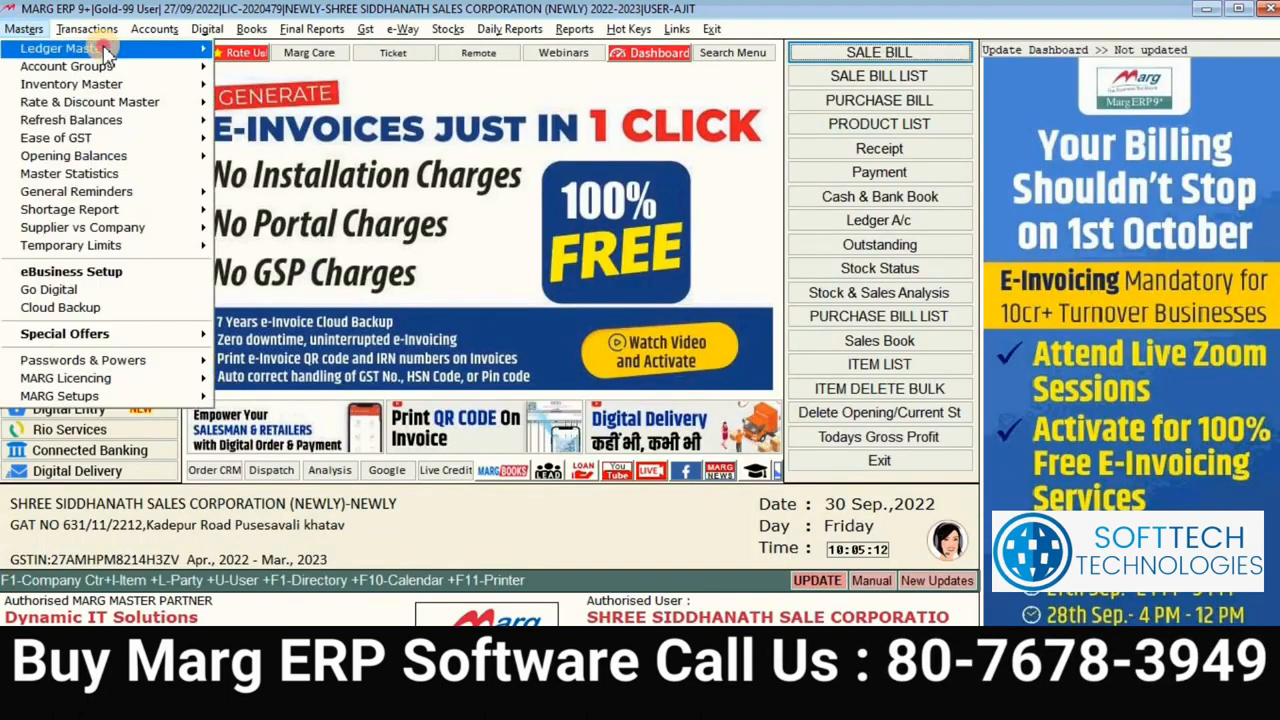
mouse_move(176, 52)
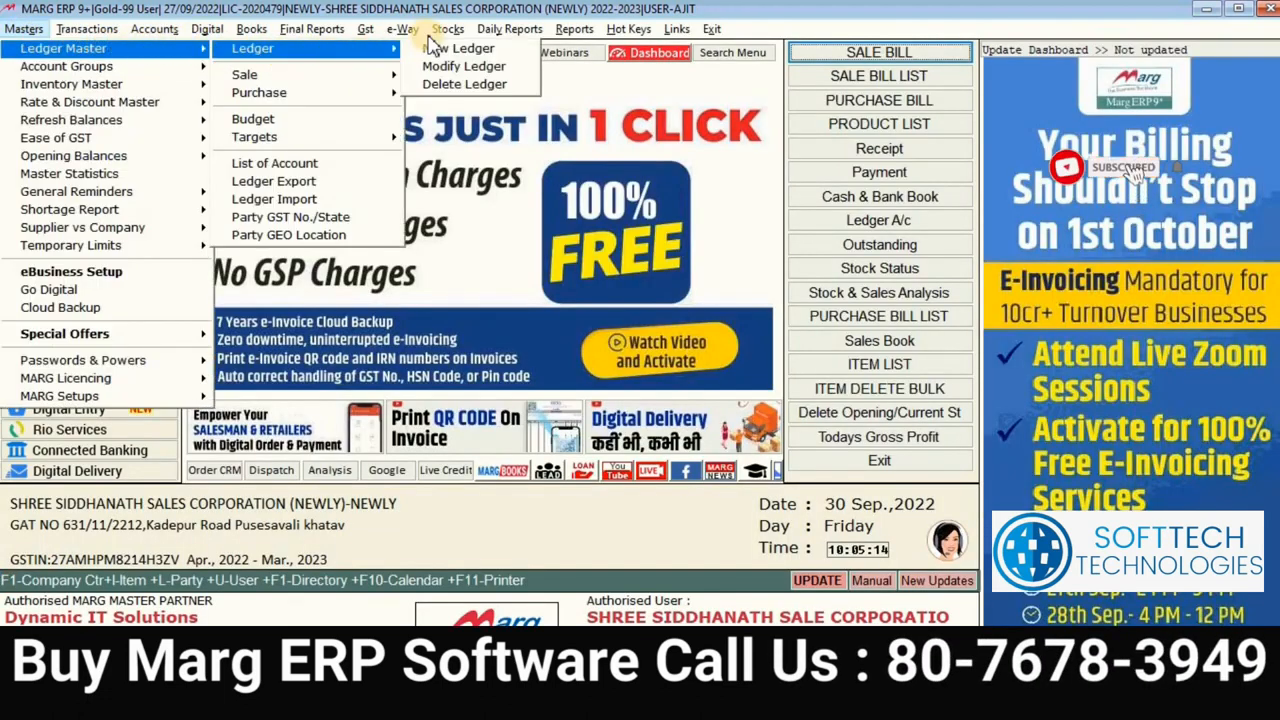
left_click(22, 28)
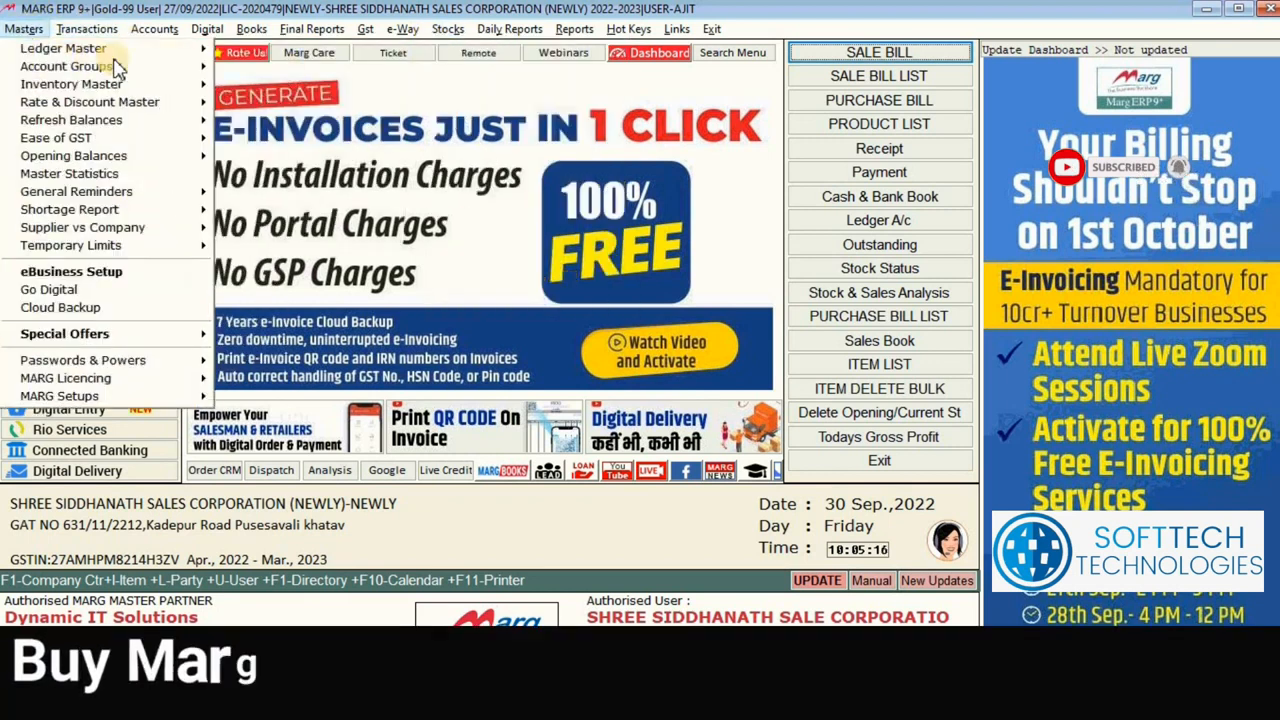
mouse_move(190, 48)
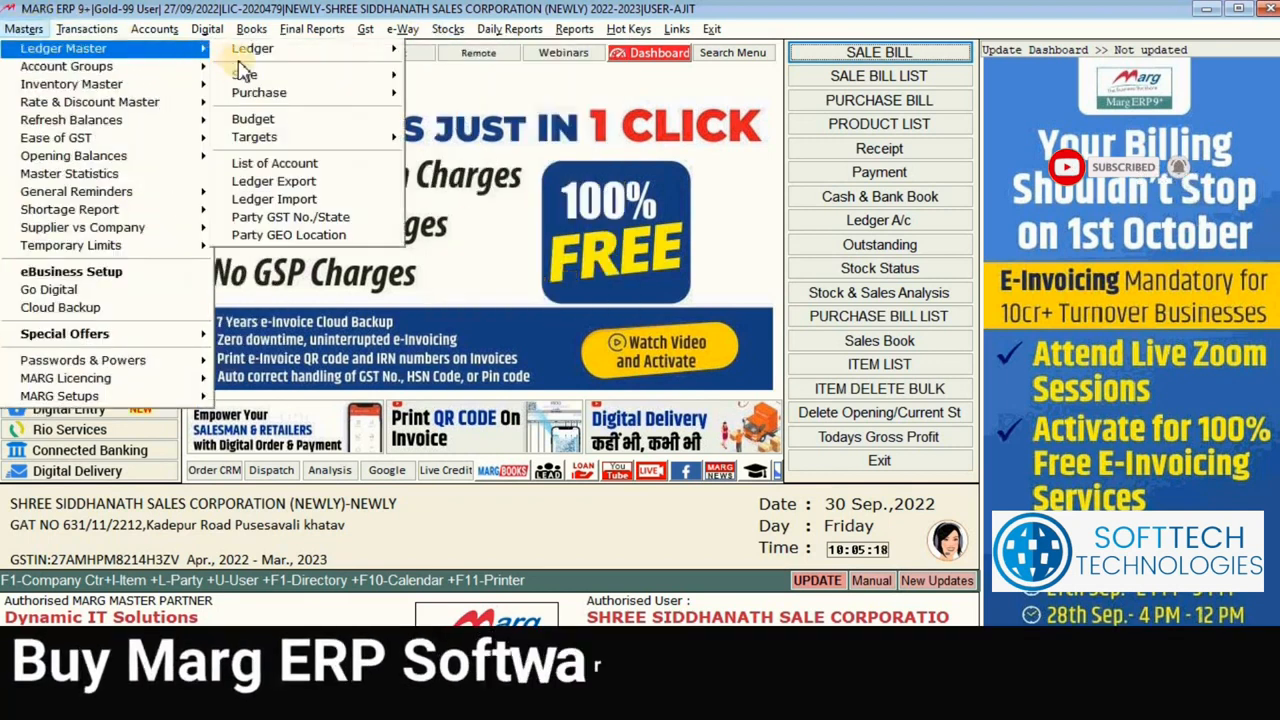
mouse_move(392, 50)
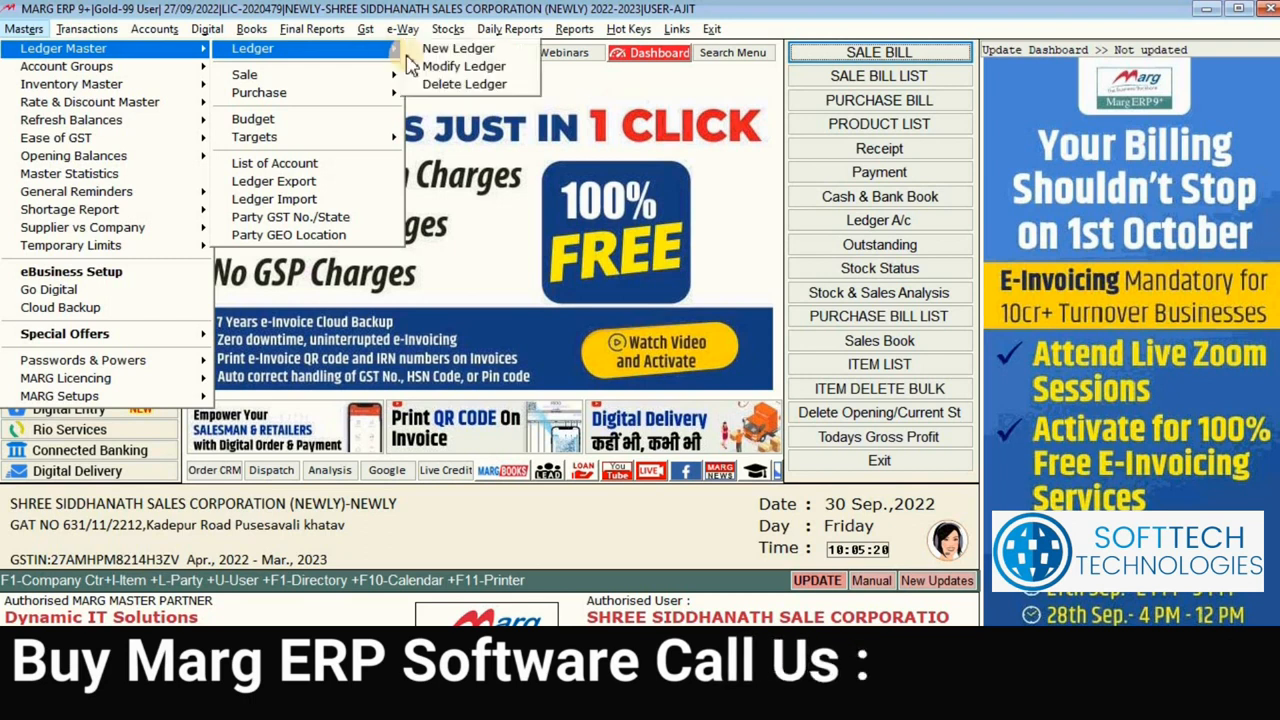
left_click(480, 88)
Step: Try deleting KSB TRADERS, refused with 'First clear Balance !', then close the list
type("KS")
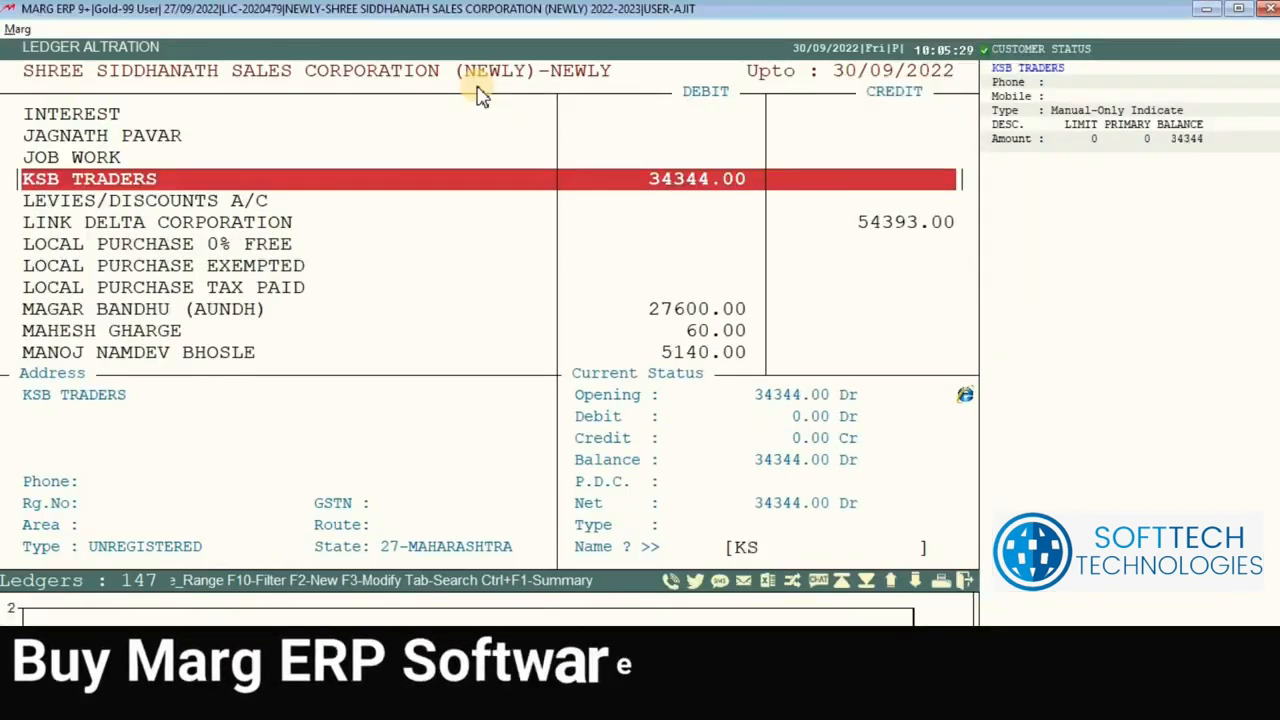
key("Return")
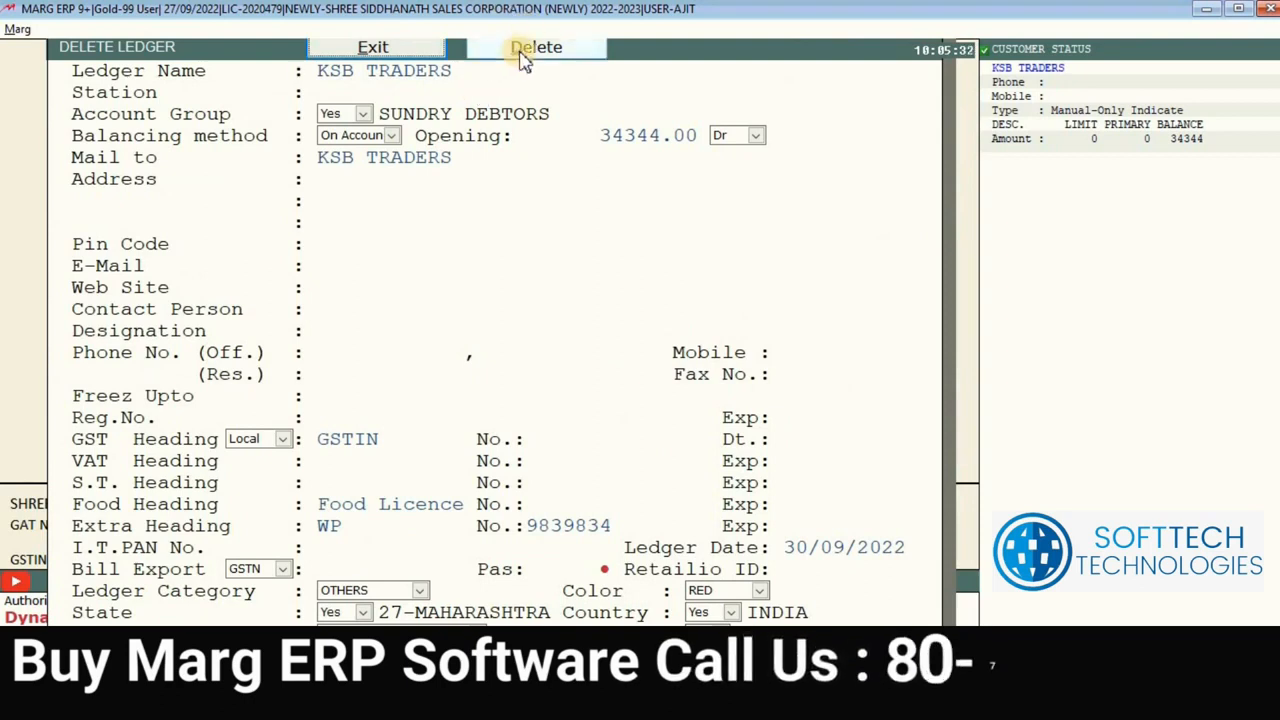
left_click(520, 47)
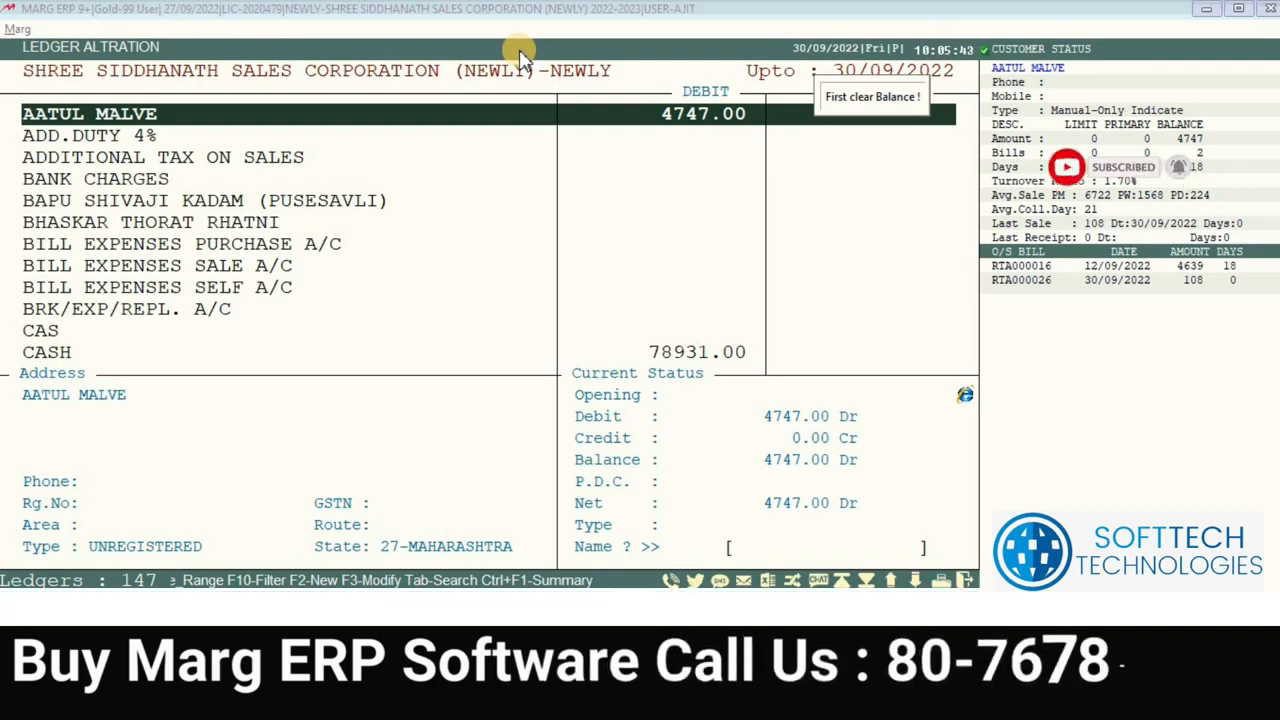
key("Down")
key("Down")
key("Down")
key("Down")
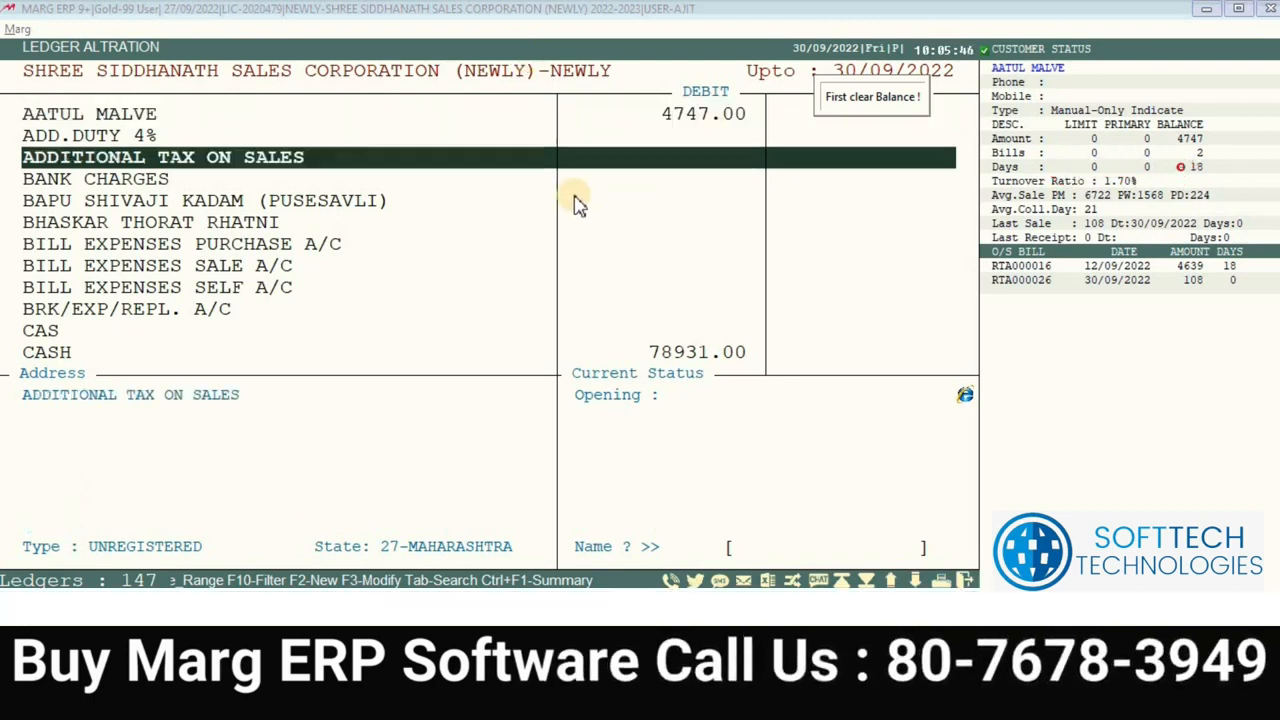
key("Escape")
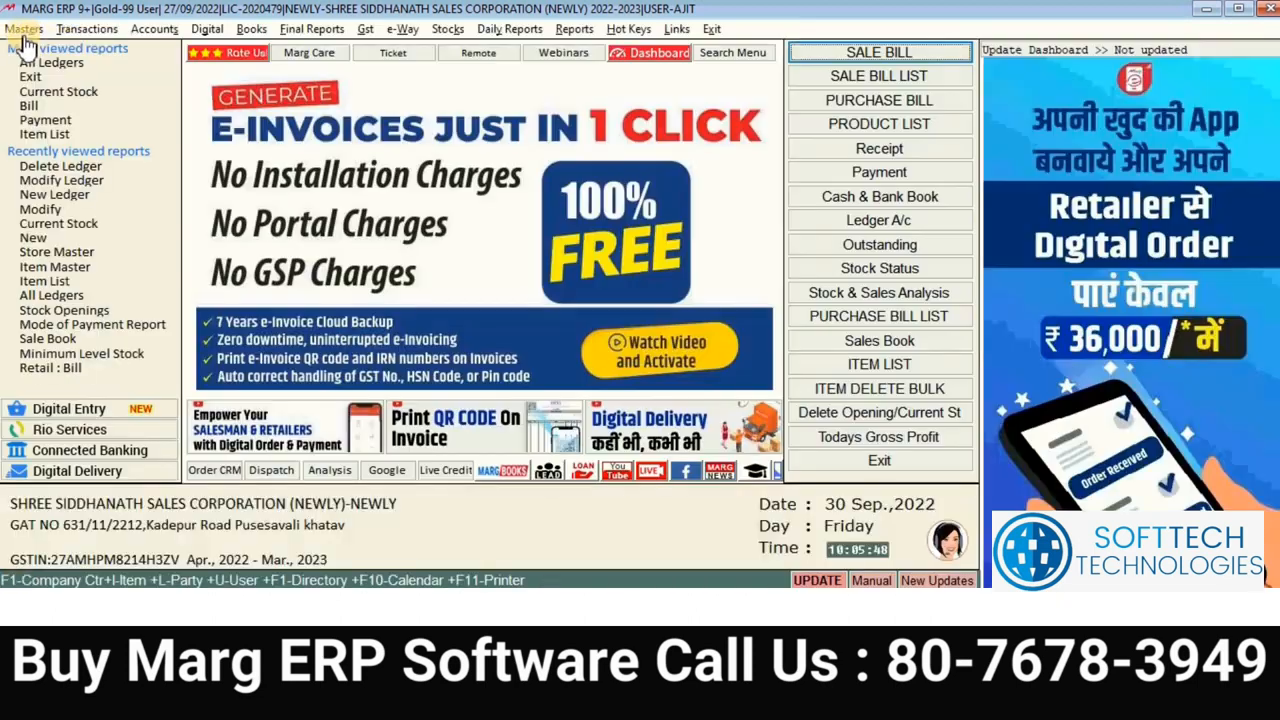
Step: Start a new ledger and browse the Sundry Debtors groups: E-Commerce and Field Staff
left_click(24, 29)
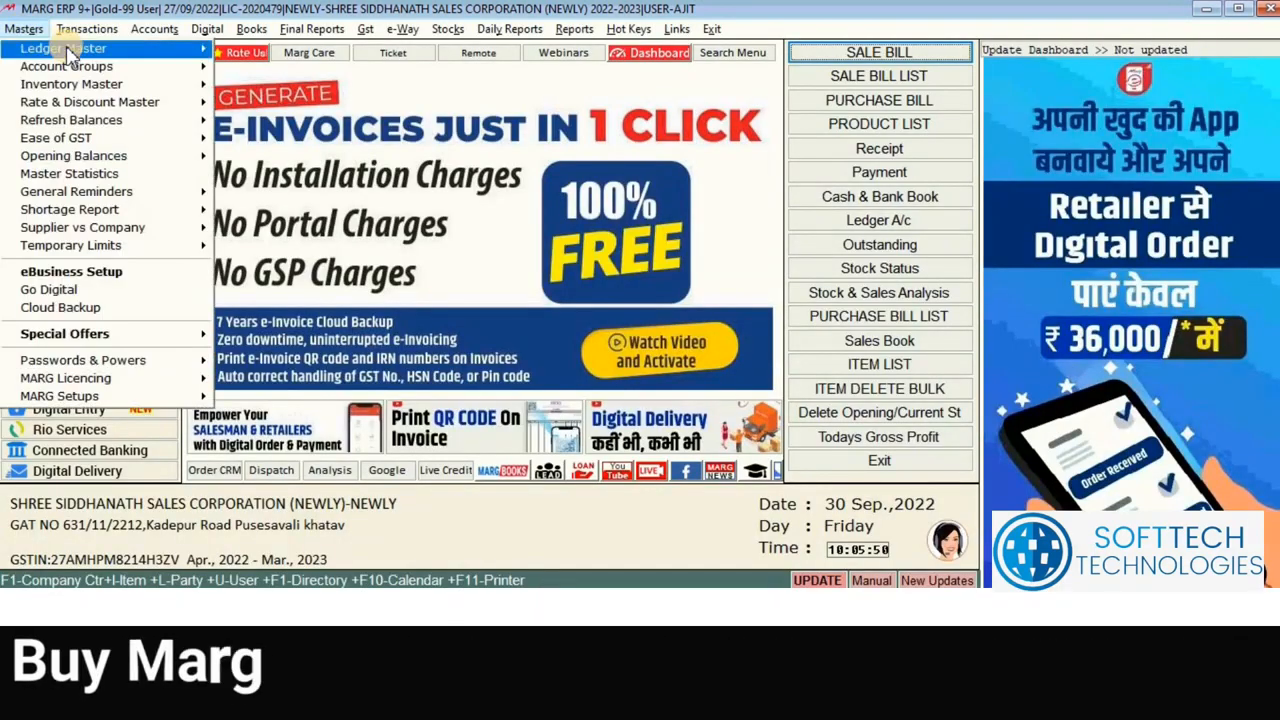
mouse_move(100, 49)
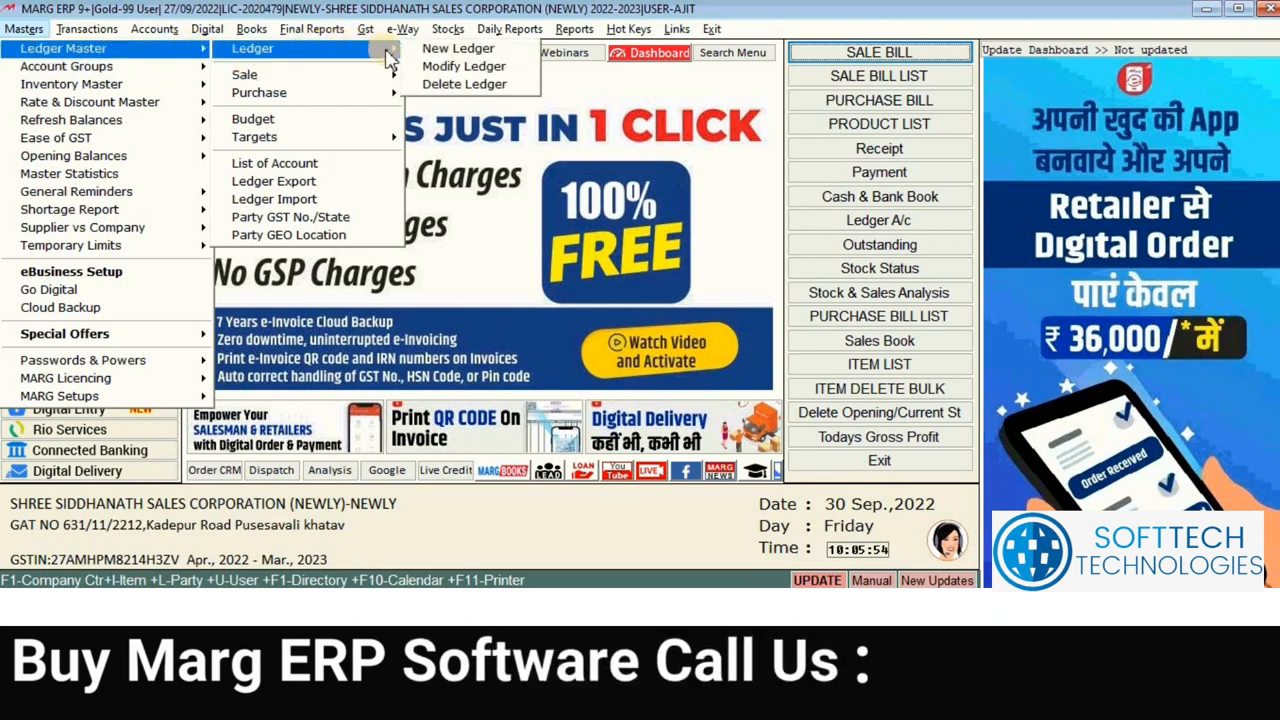
left_click(440, 49)
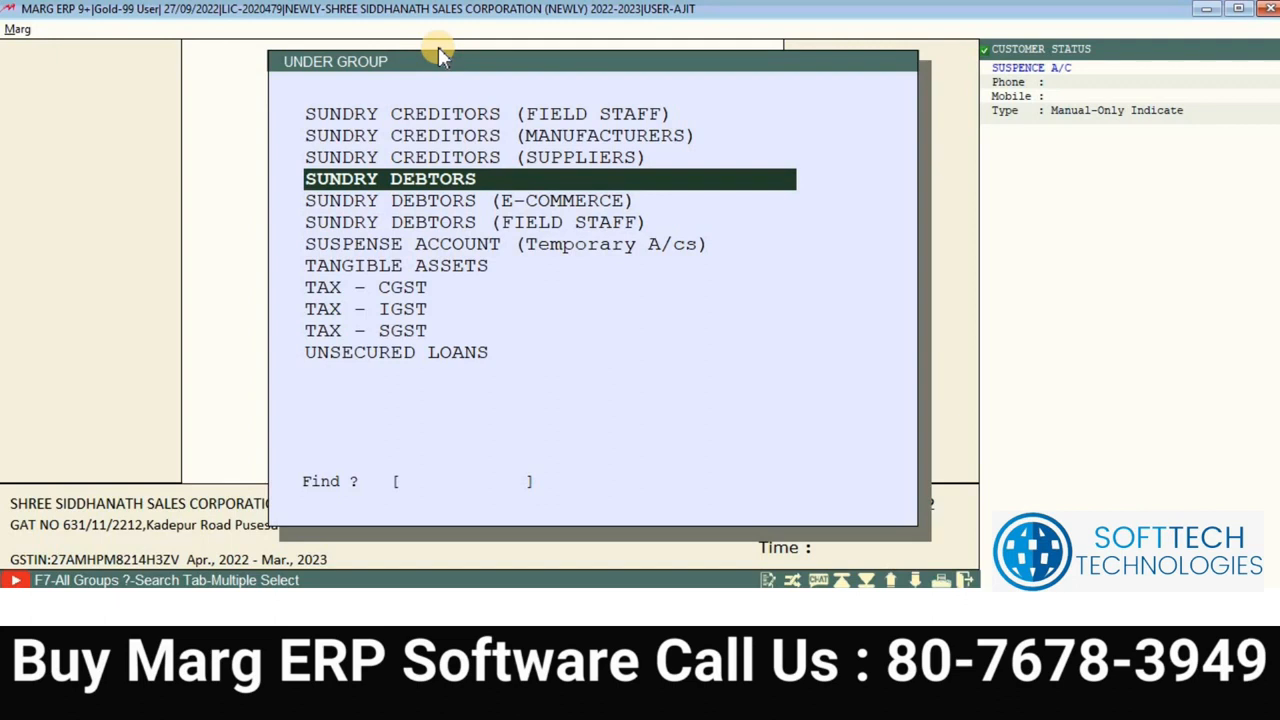
key("Up")
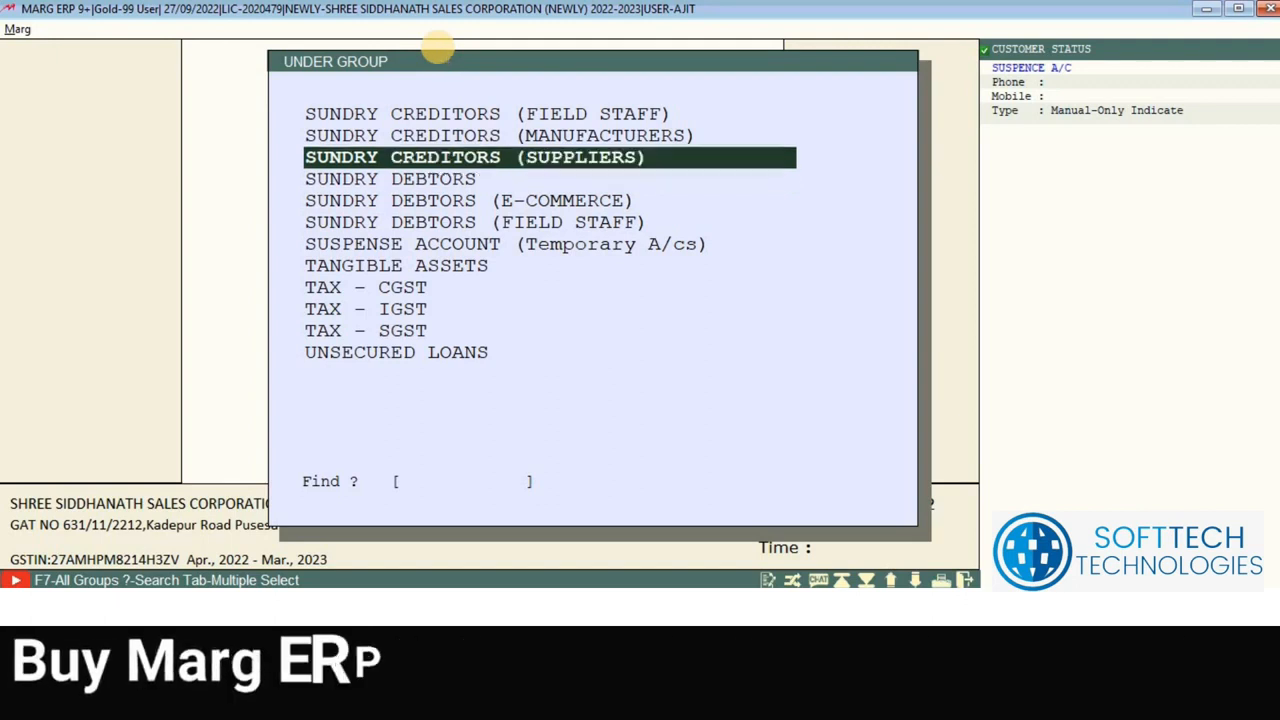
key("Down")
key("Down")
key("Up")
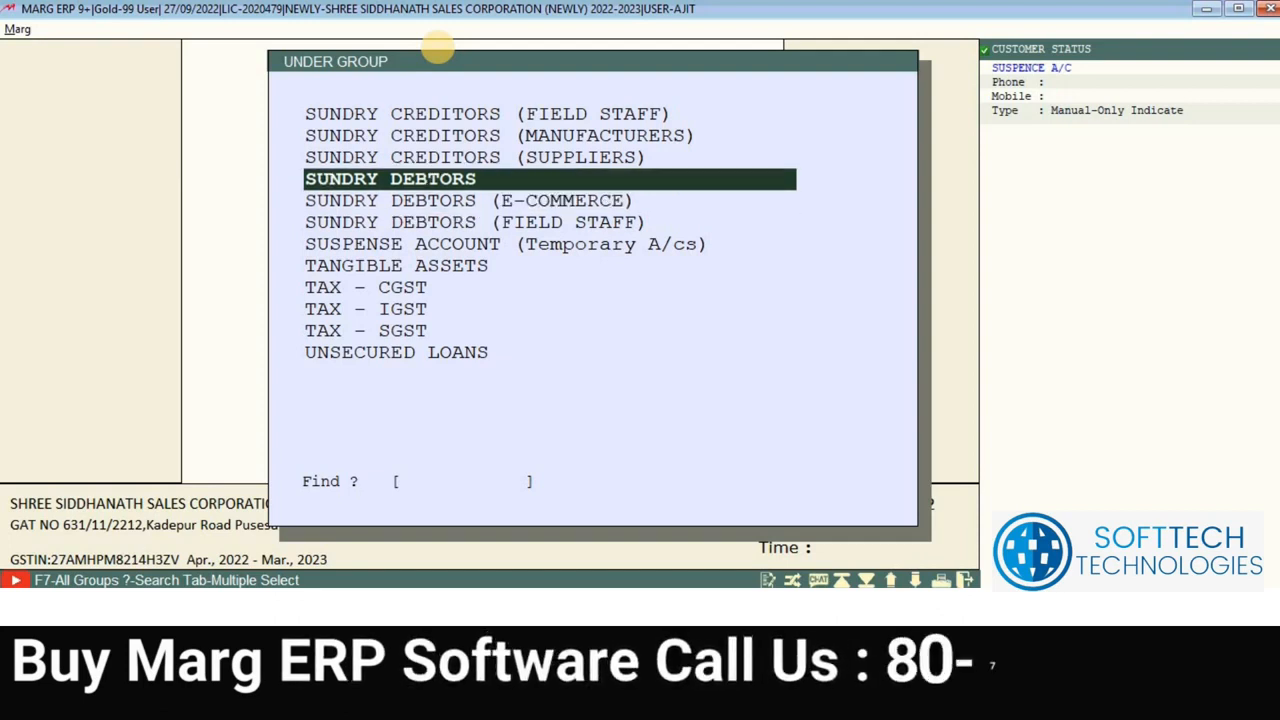
key("Up")
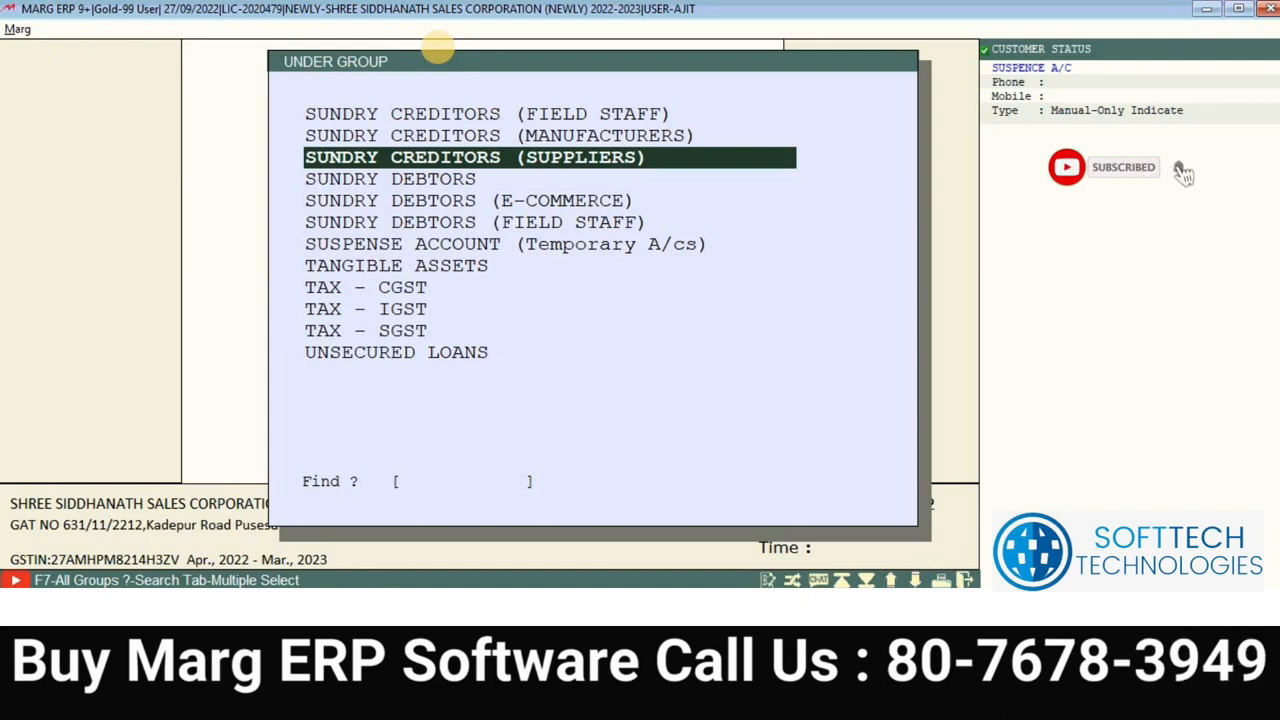
key("Down")
key("Down")
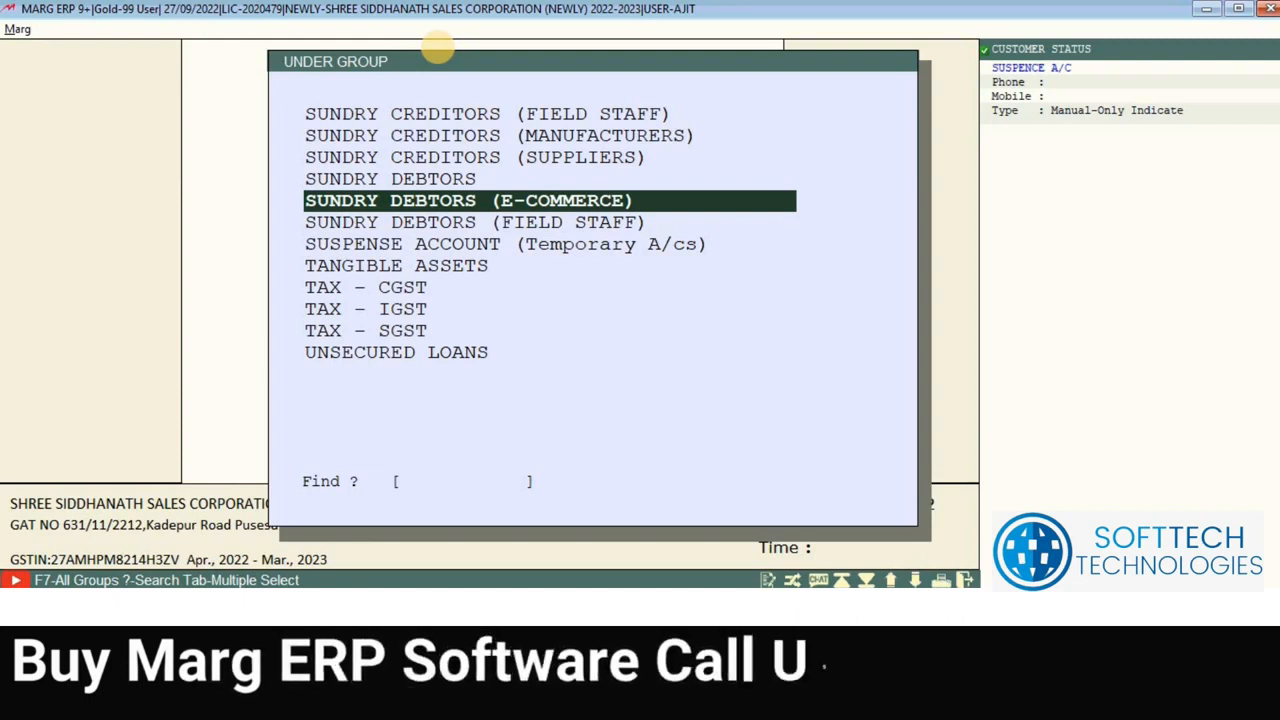
key("Down")
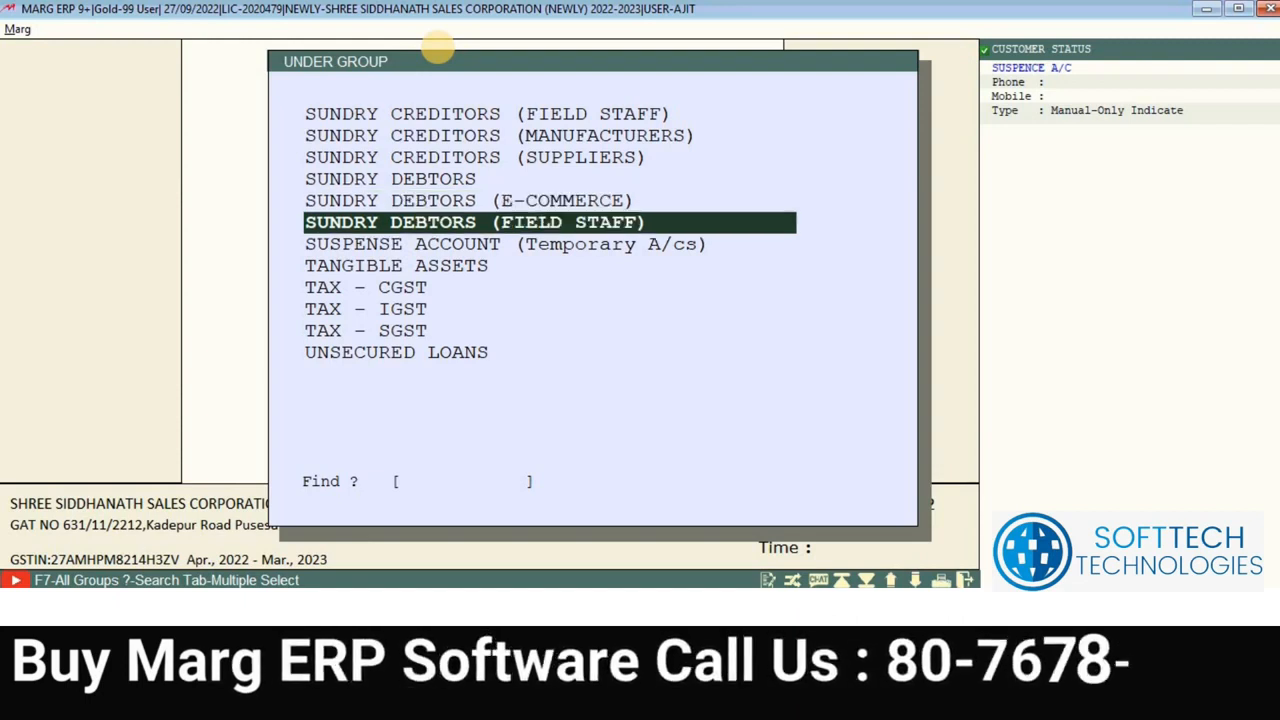
key("Up")
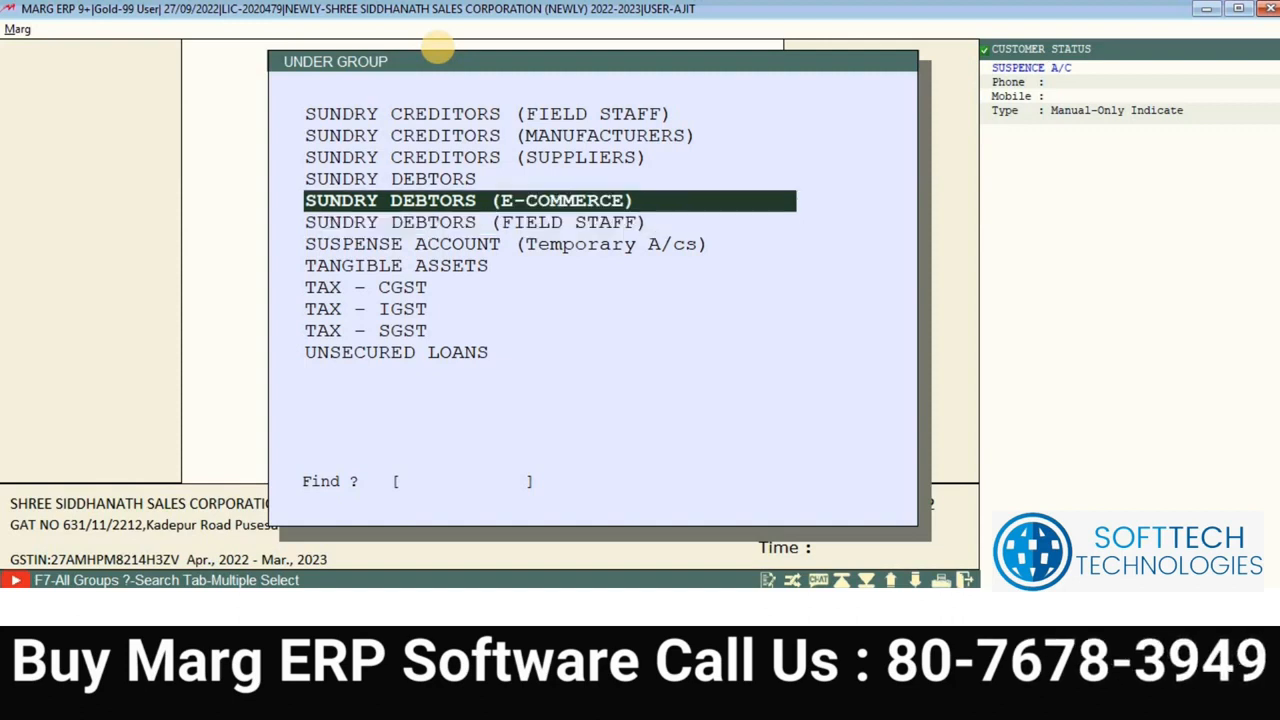
key("Up")
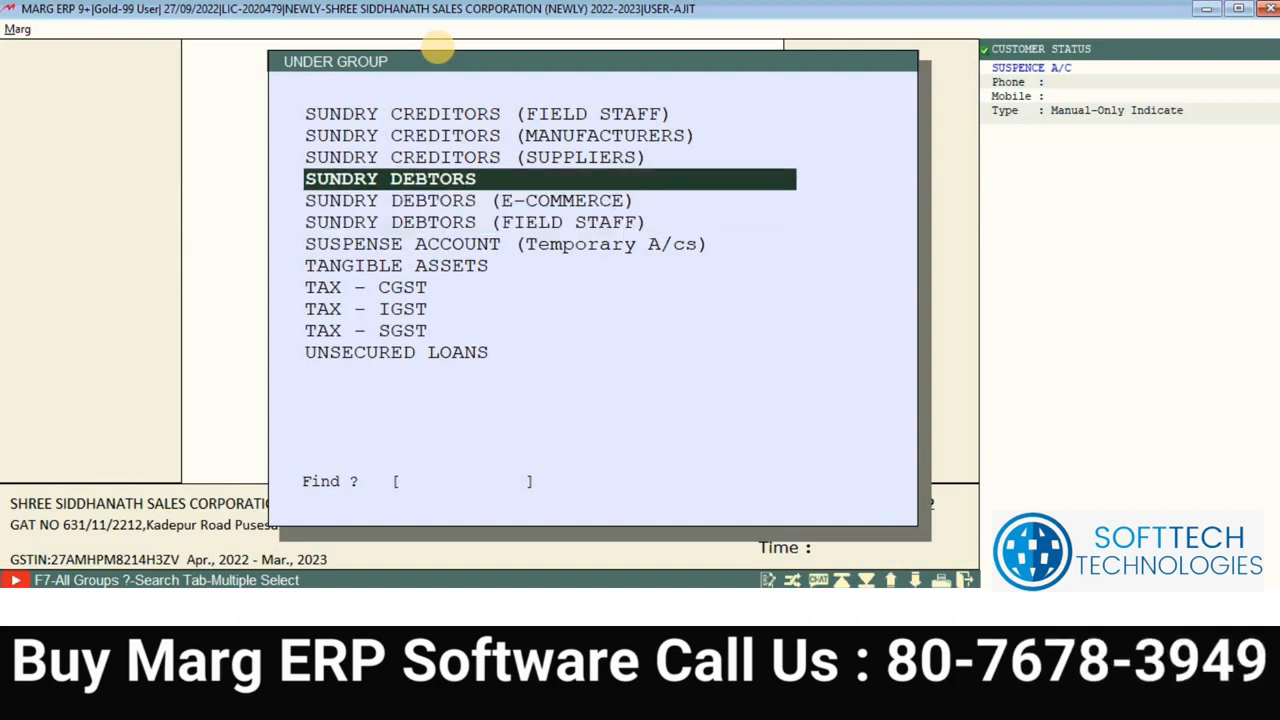
key("Down")
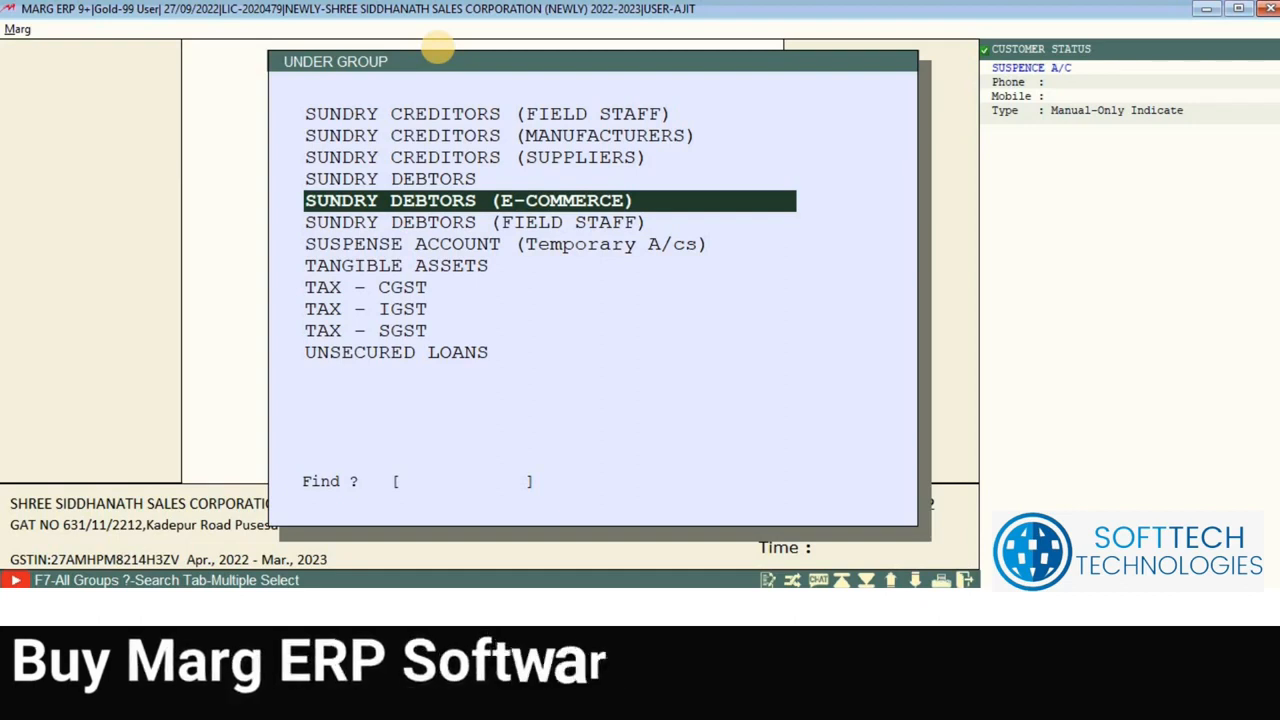
key("Down")
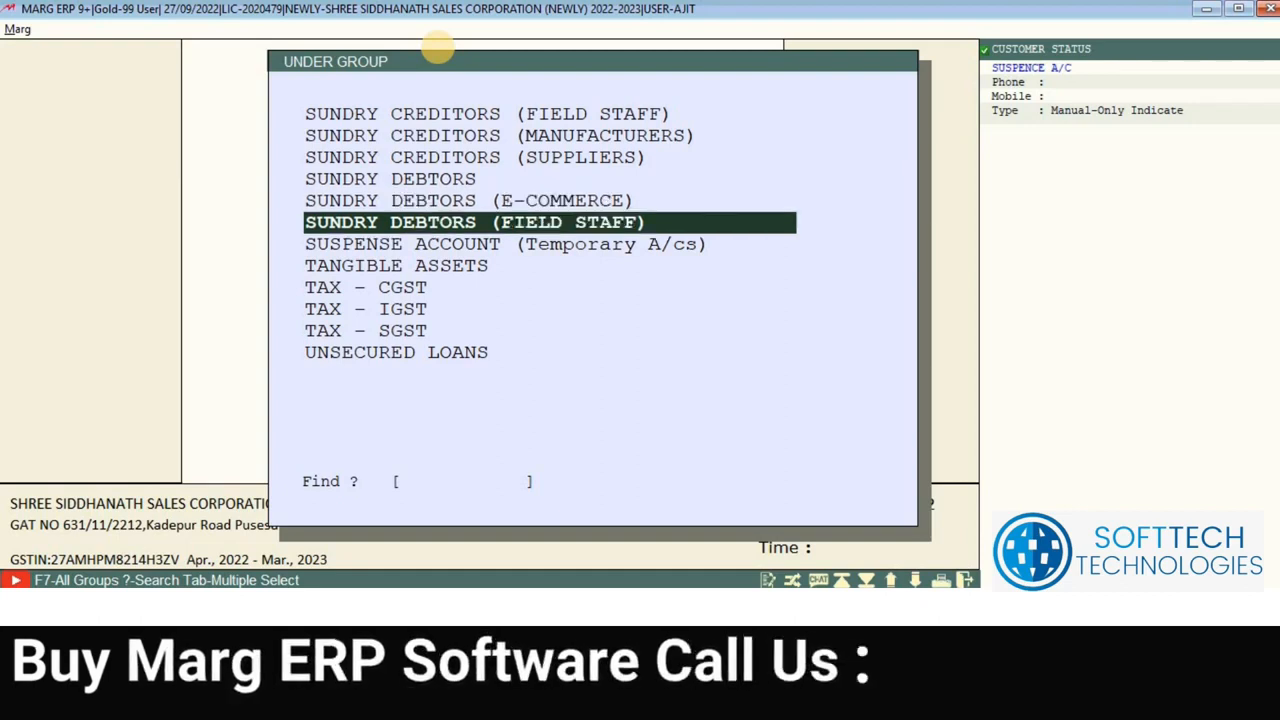
key("Up")
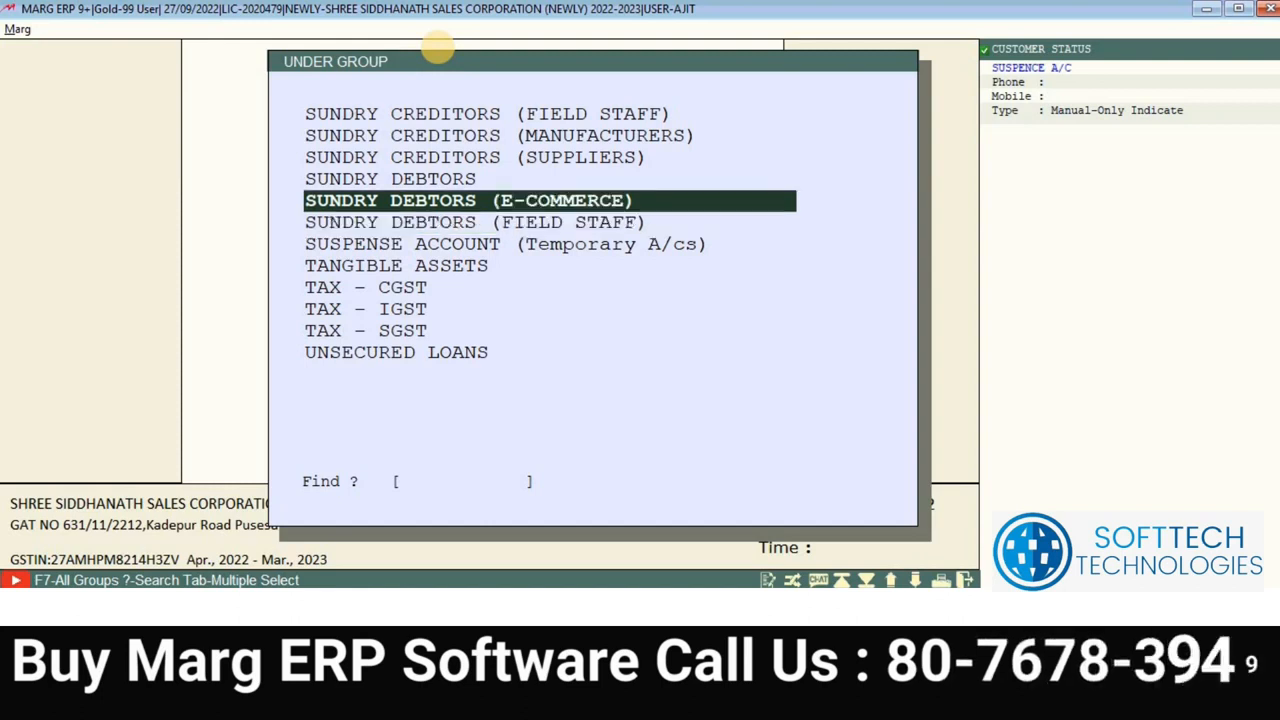
key("Up")
key("Up")
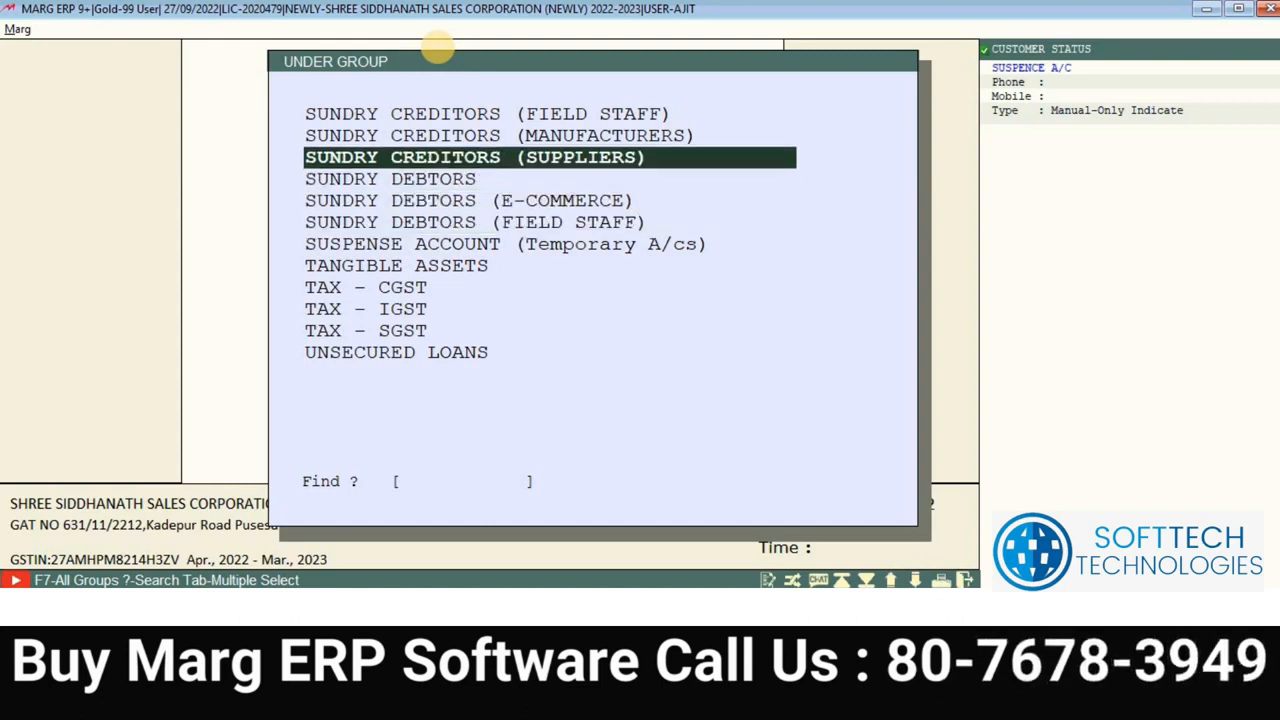
Step: Browse the Sundry Creditors groups: Manufacturers, Field Staff, Expenses Payable, E-Commerce, Suppliers
key("Up")
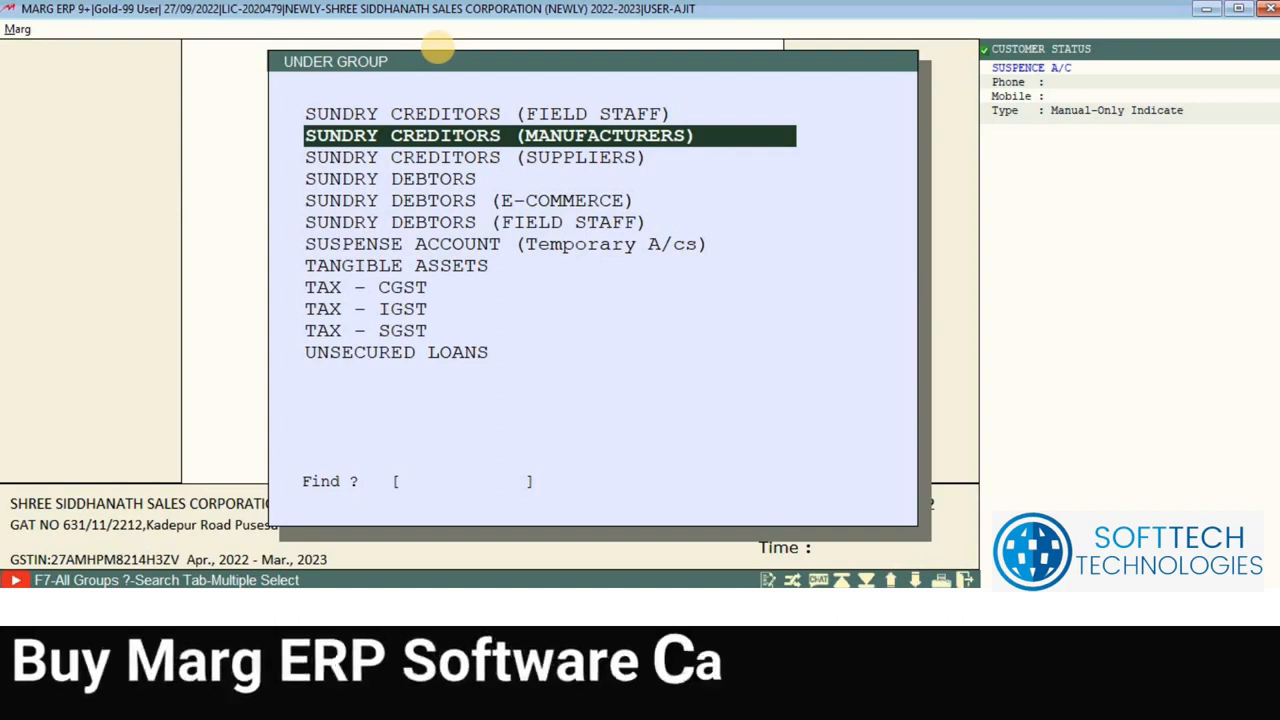
key("Up")
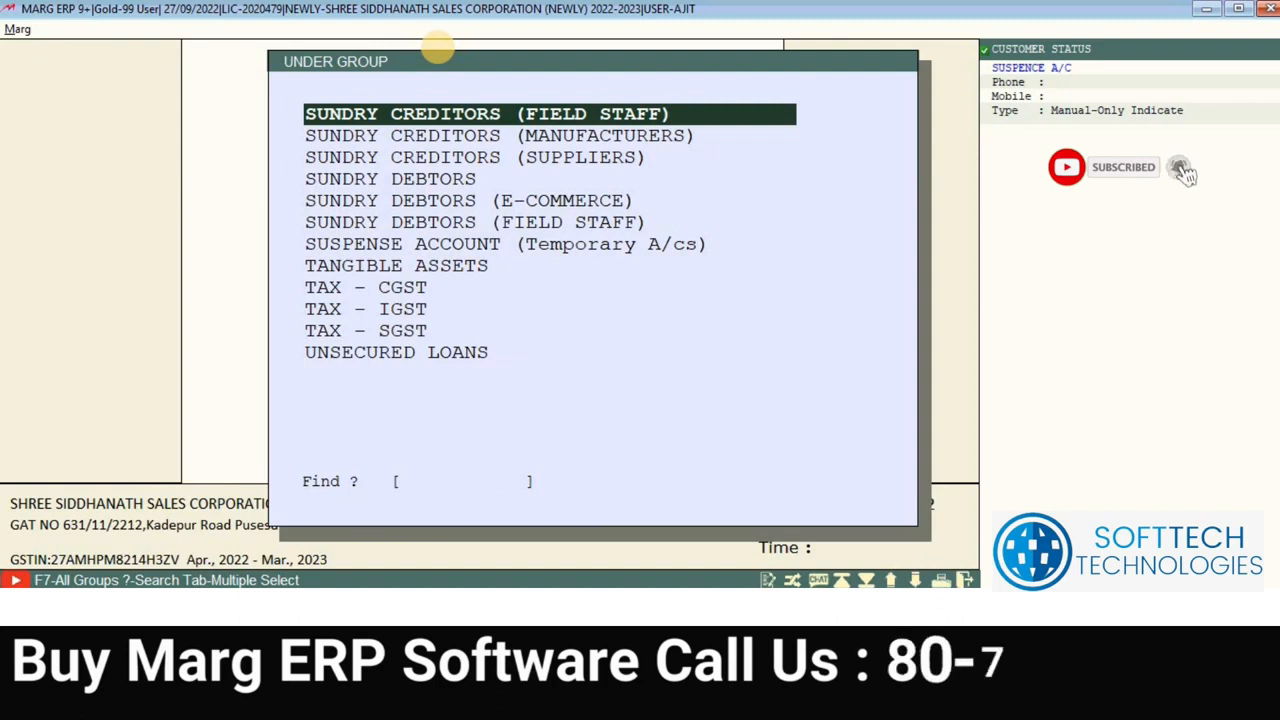
key("Down")
key("Up")
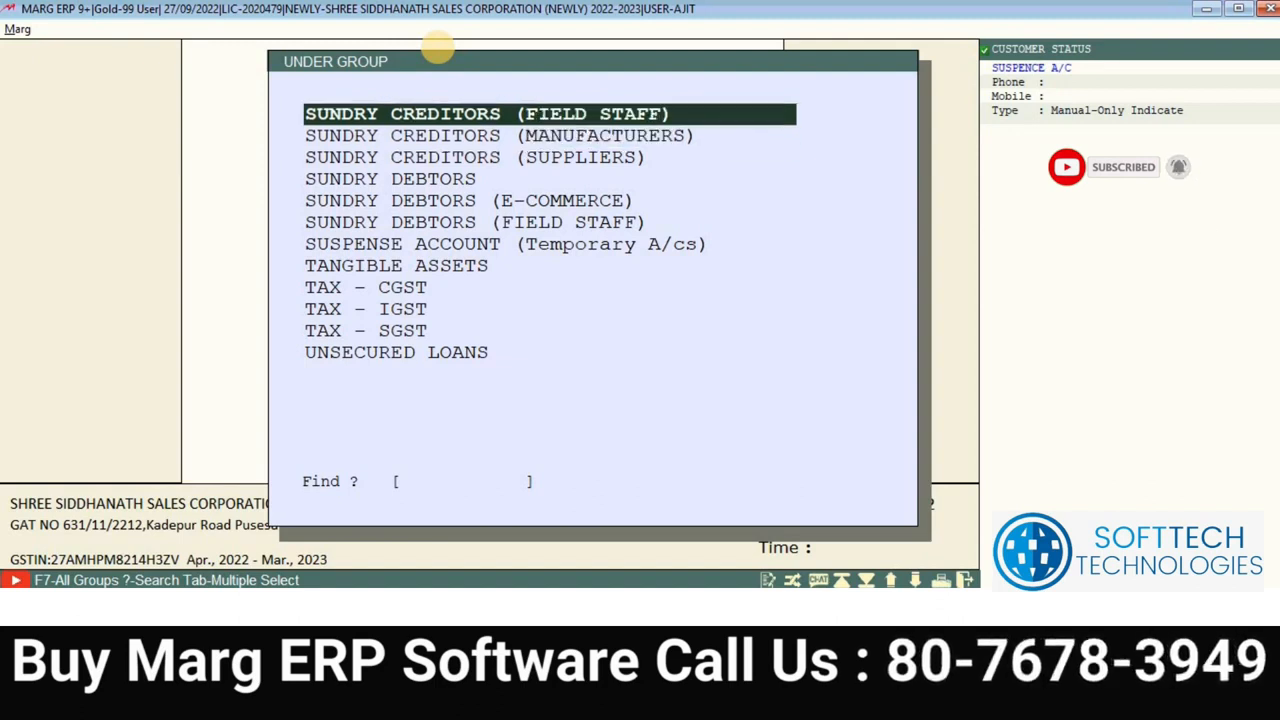
key("Up")
key("Down")
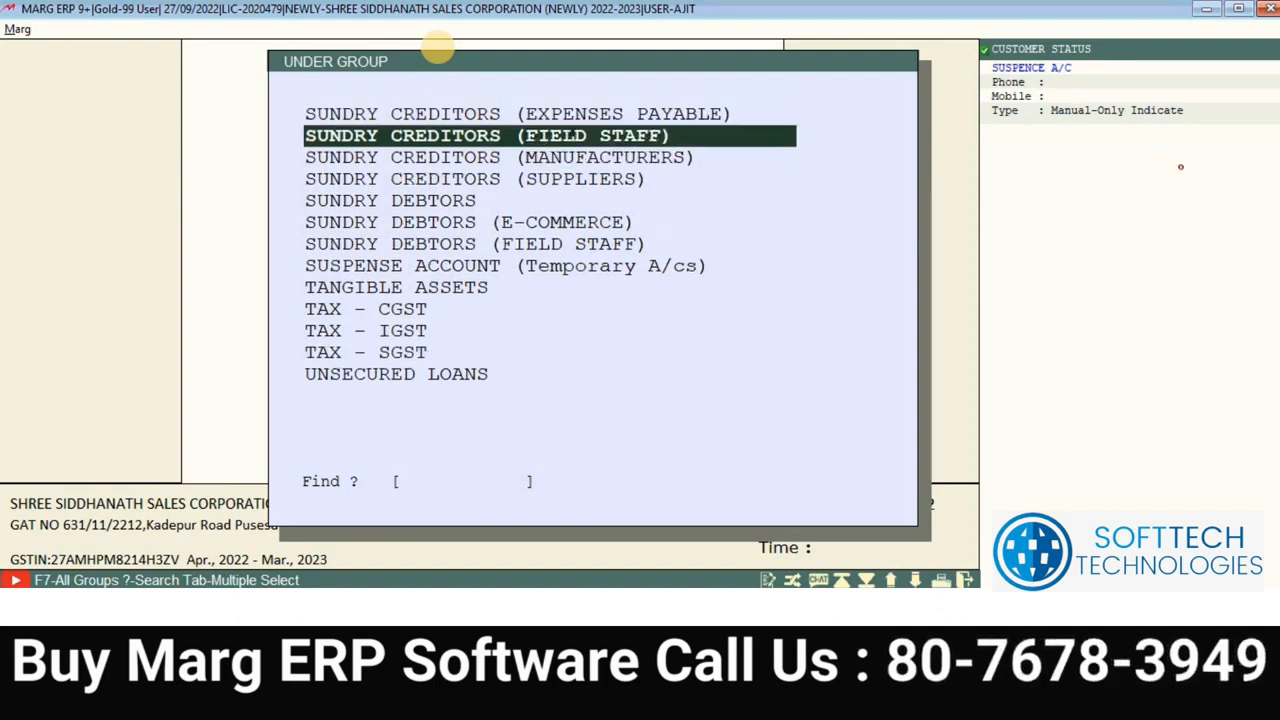
key("Up")
key("Up")
key("Up")
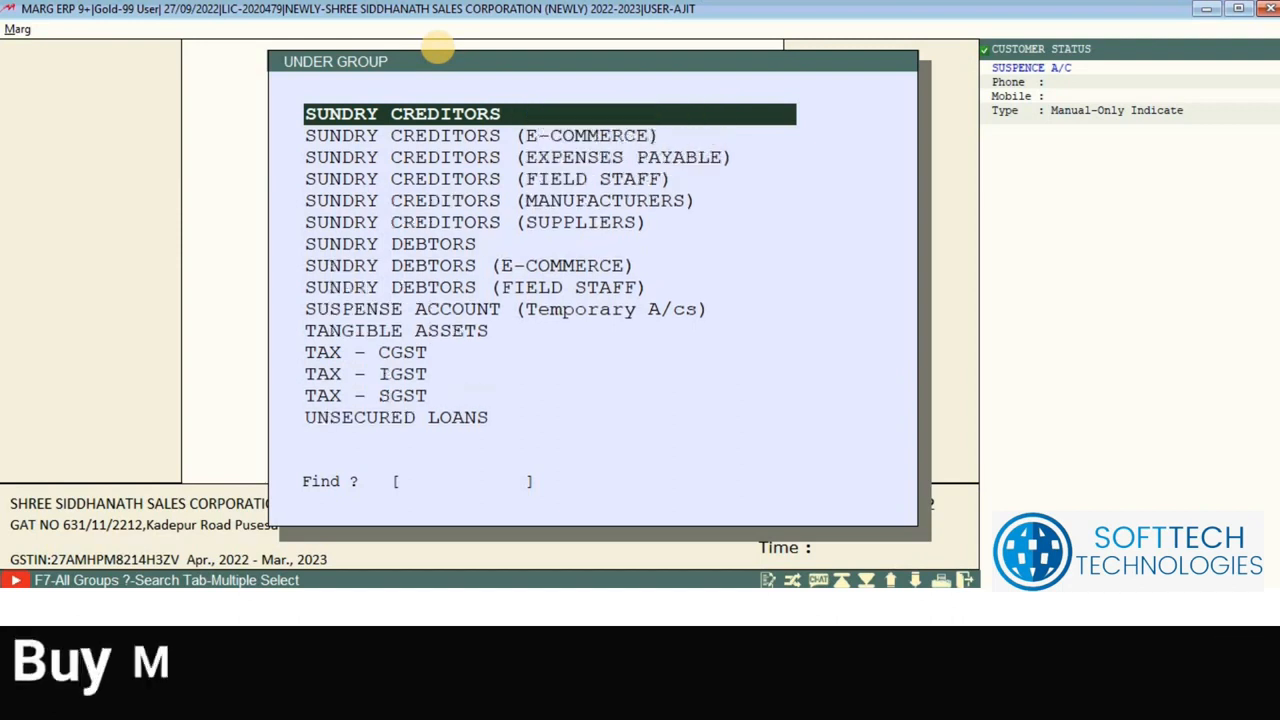
key("Down")
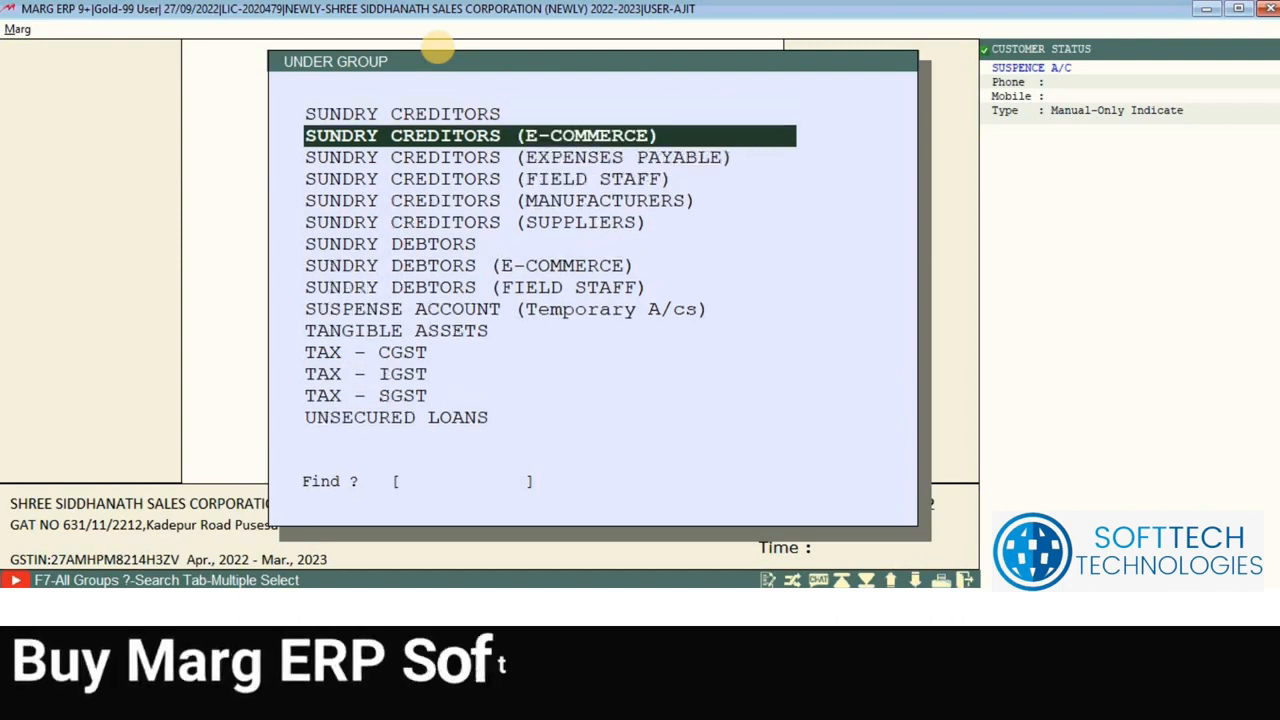
key("Down")
key("Down")
key("Down")
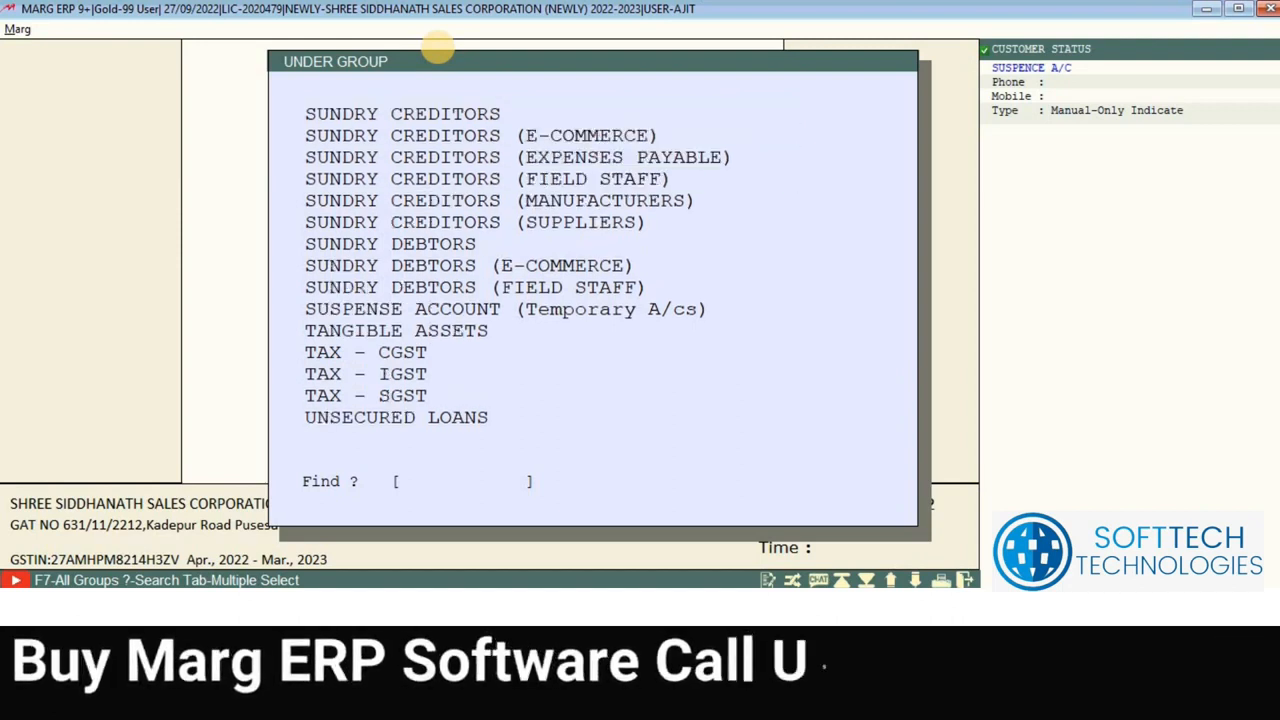
key("Up")
key("Up")
key("Up")
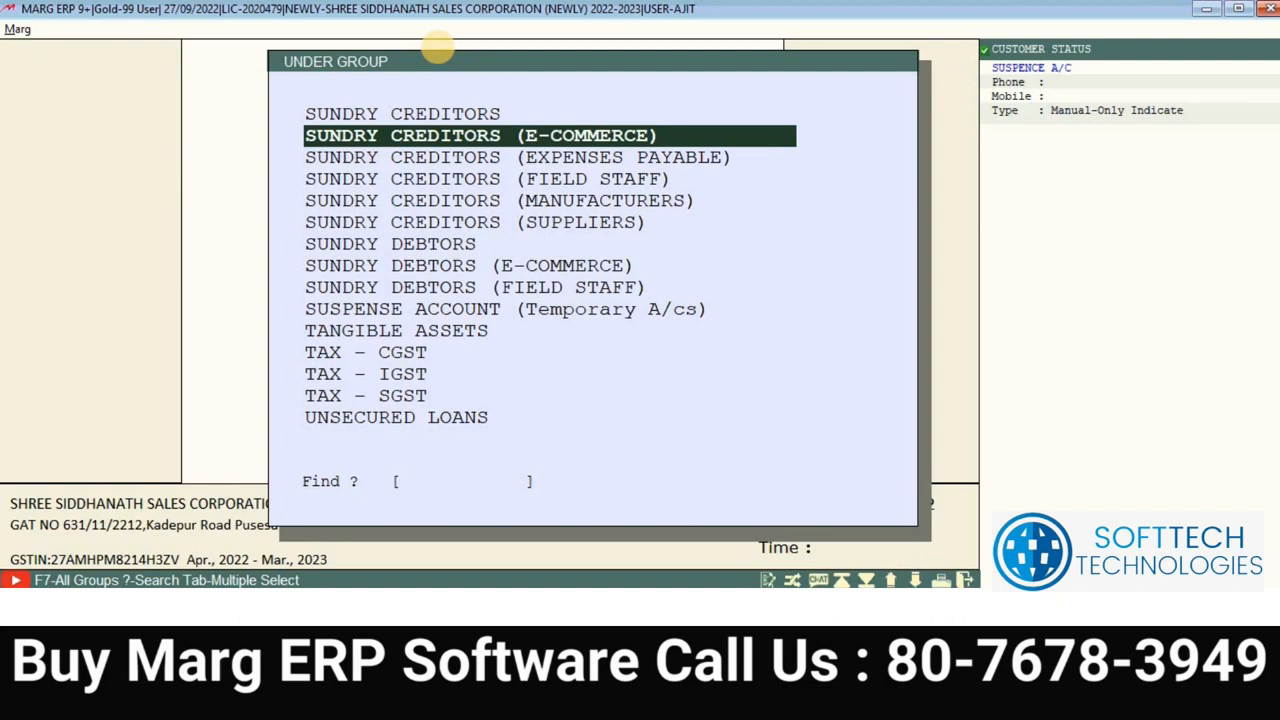
key("Down")
key("Down")
key("Down")
key("Down")
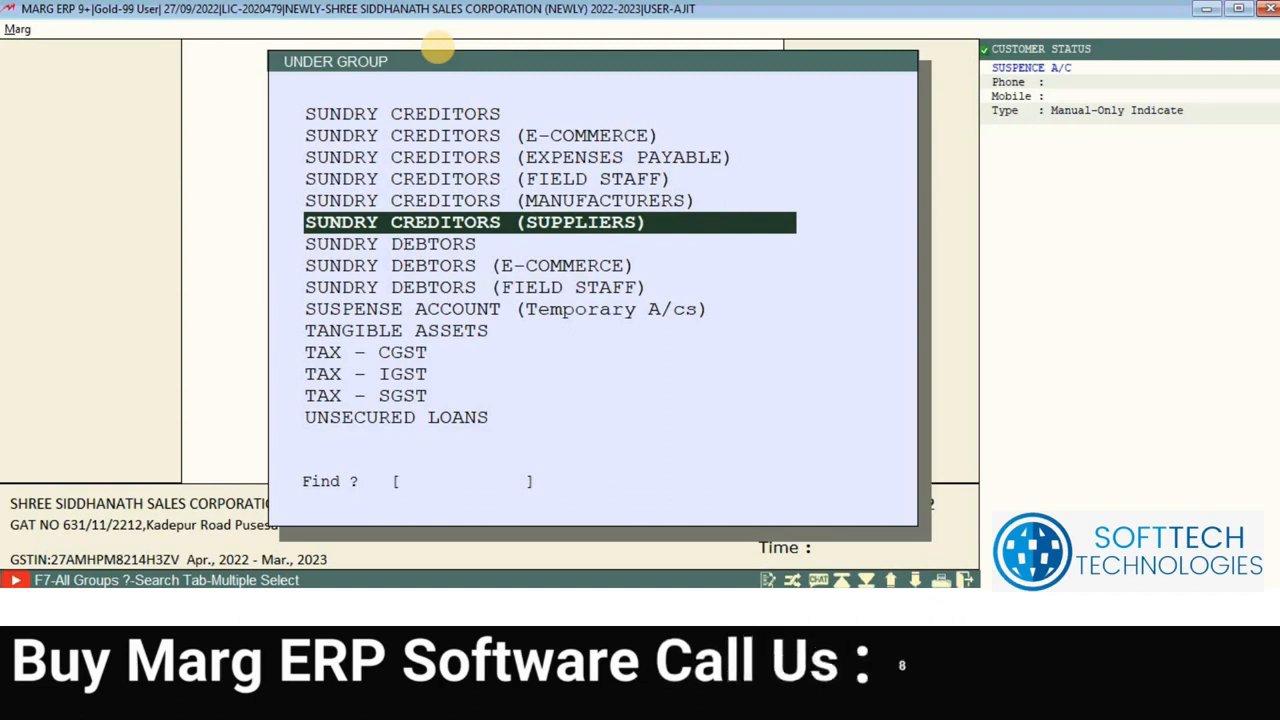
key("Up")
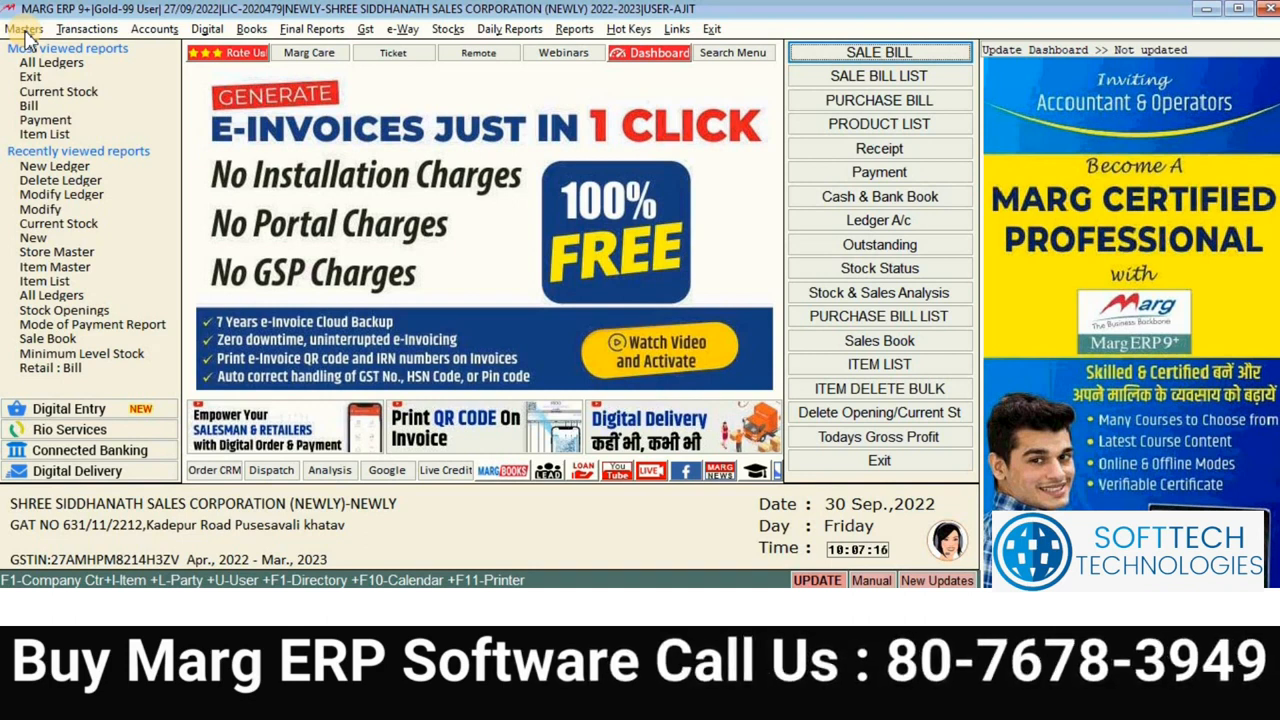
Step: Start a New Group from Masters and choose SUNDRY DEBTORS as its parent group
left_click(26, 32)
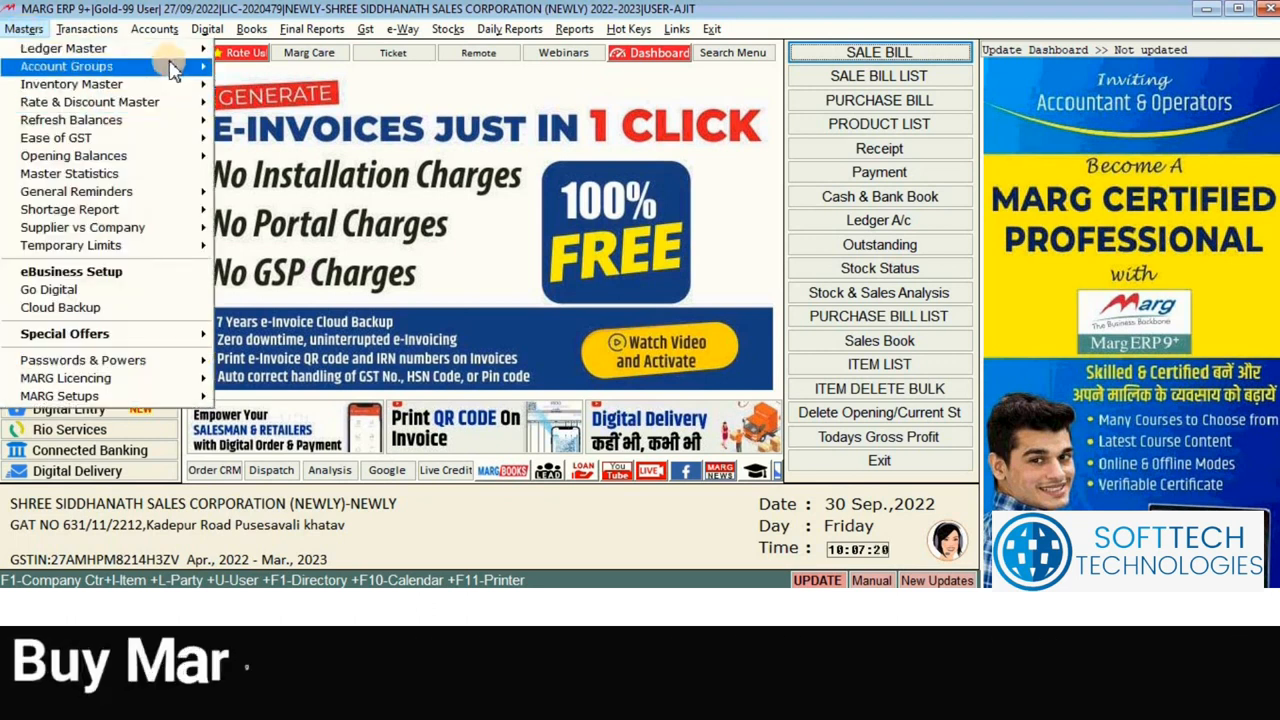
mouse_move(190, 66)
left_click(238, 70)
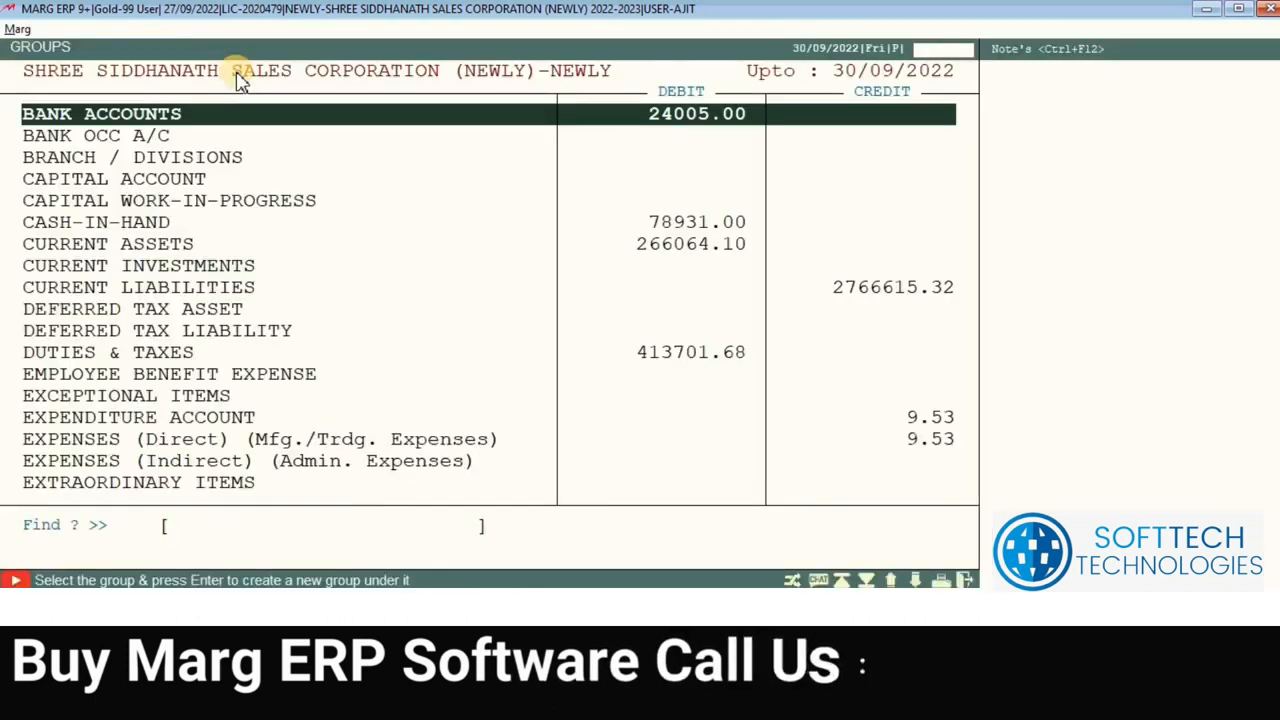
key("Down")
key("Down")
key("Down")
key("Down")
key("Down")
key("Down")
key("Down")
key("Down")
key("Down")
key("Down")
key("Down")
key("Down")
key("Down")
key("Down")
key("Down")
key("Down")
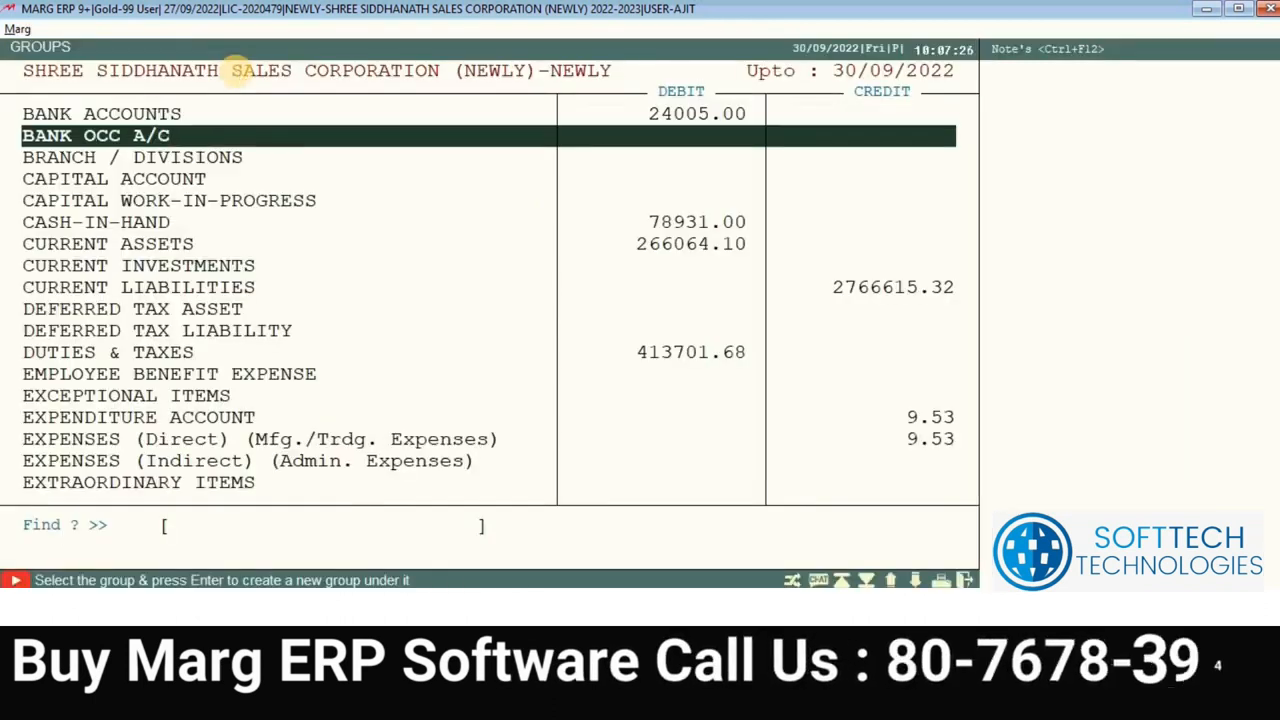
key("Down")
key("Down")
key("Down")
key("Down")
key("Down")
key("Down")
key("Down")
key("Down")
key("Down")
key("Down")
key("Down")
key("Down")
key("Down")
key("Down")
key("Down")
key("Down")
key("Down")
key("Down")
key("Down")
key("Down")
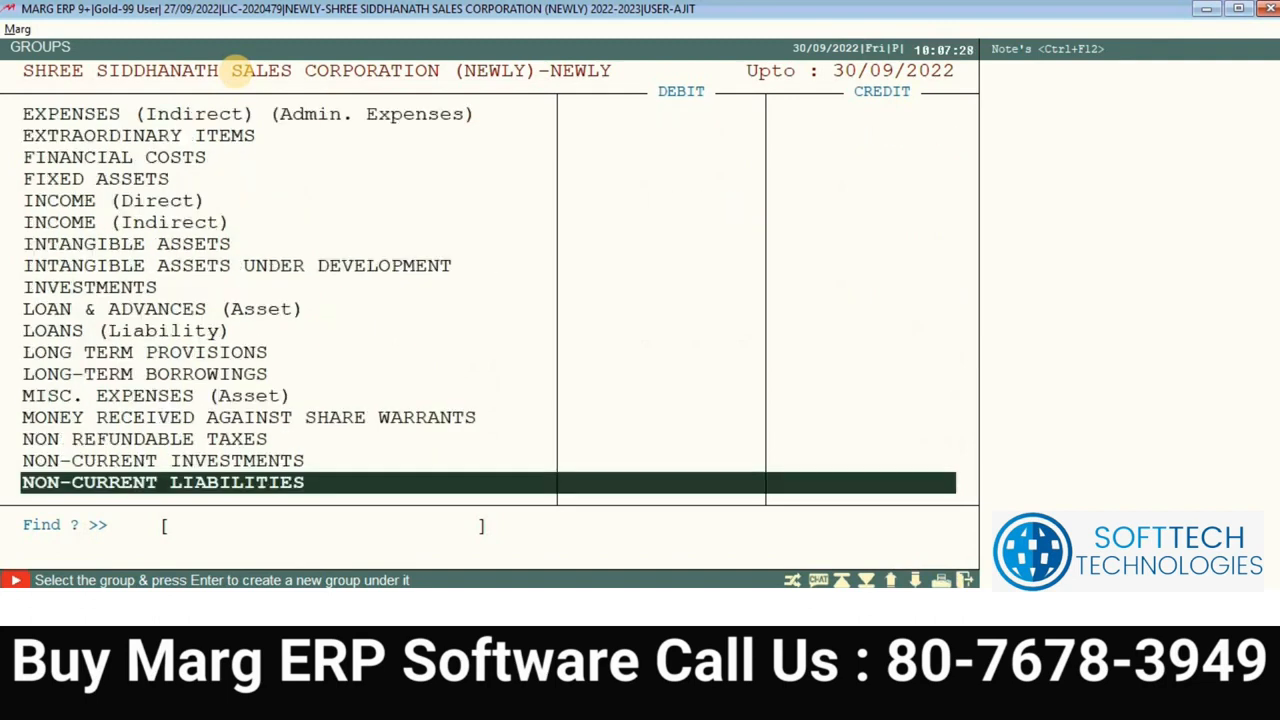
key("Down")
key("Down")
key("Down")
key("Down")
key("Down")
key("Down")
key("Down")
key("Down")
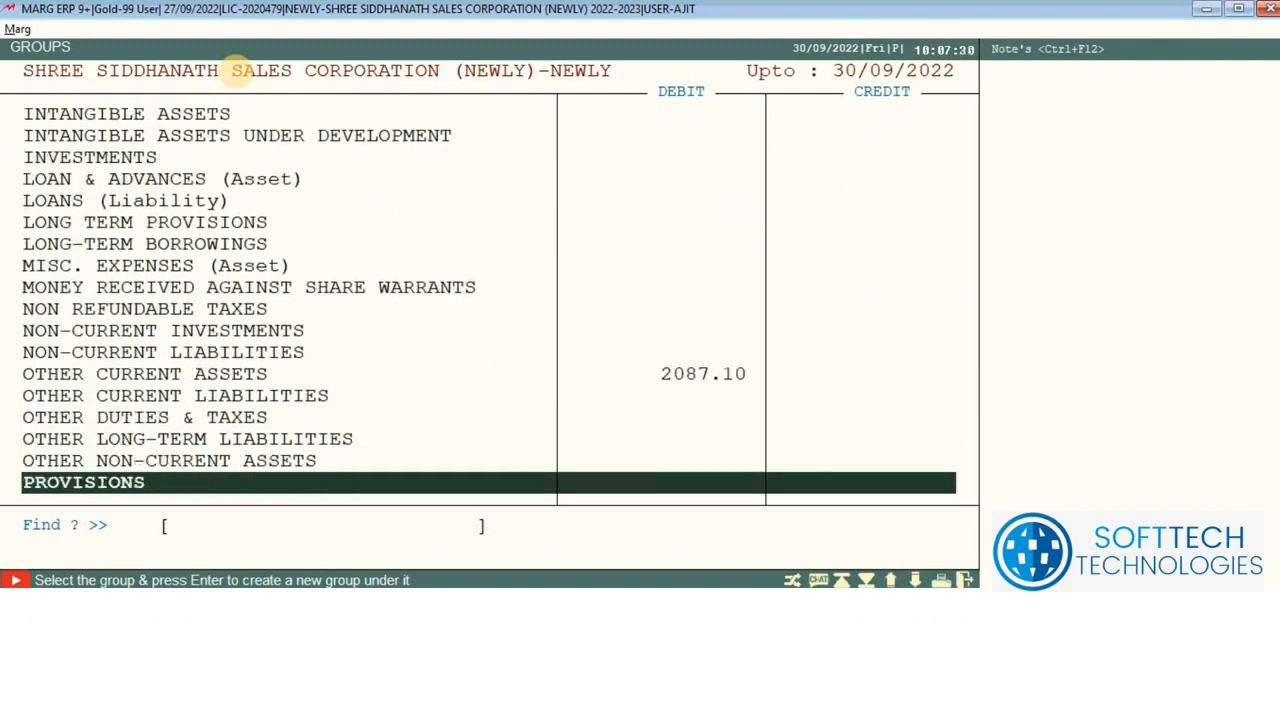
key("Down")
key("Down")
key("Down")
key("Down")
key("Down")
key("Down")
key("Down")
key("Down")
key("Down")
key("Down")
key("Down")
key("Down")
key("Down")
key("Down")
key("Down")
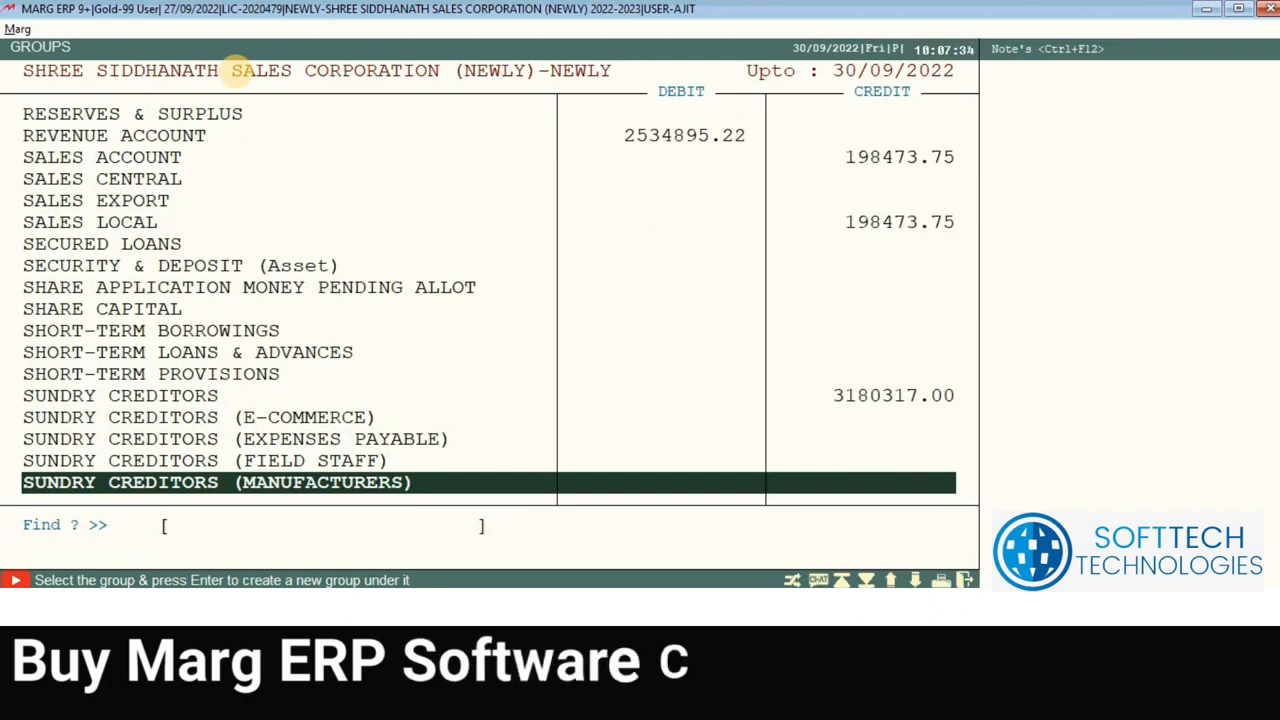
key("Down")
key("Down")
key("Down")
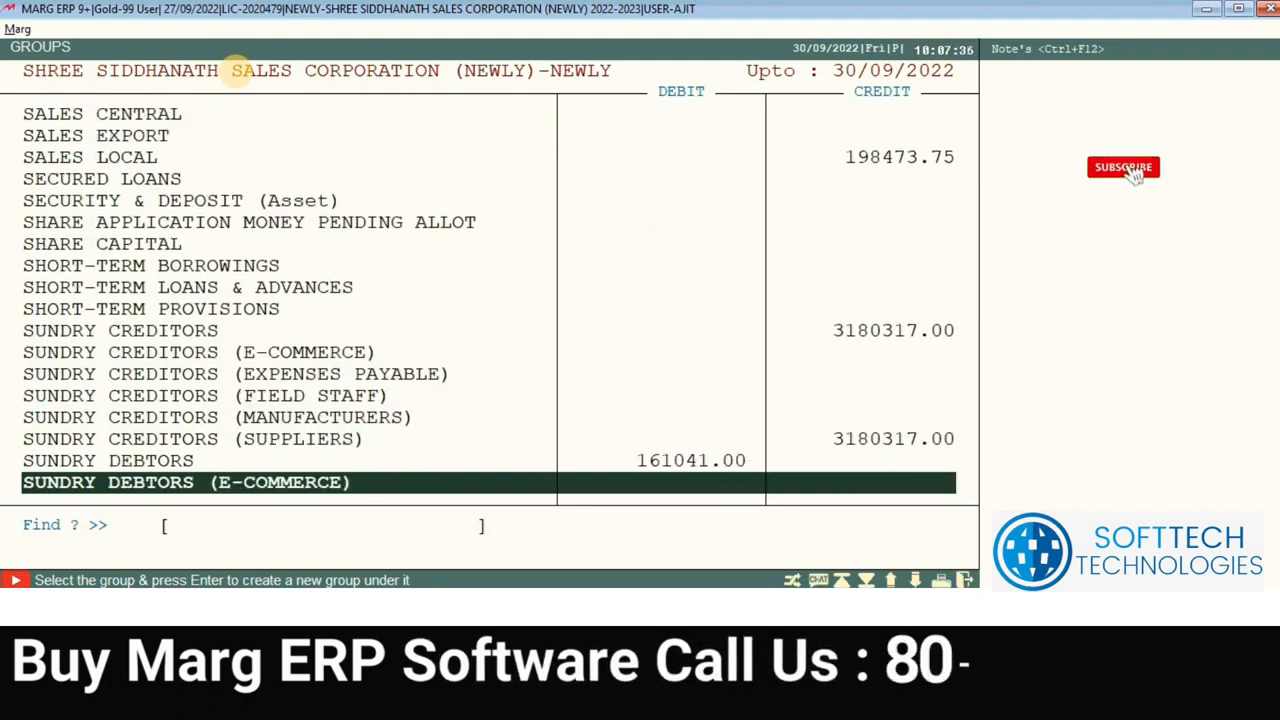
key("Up")
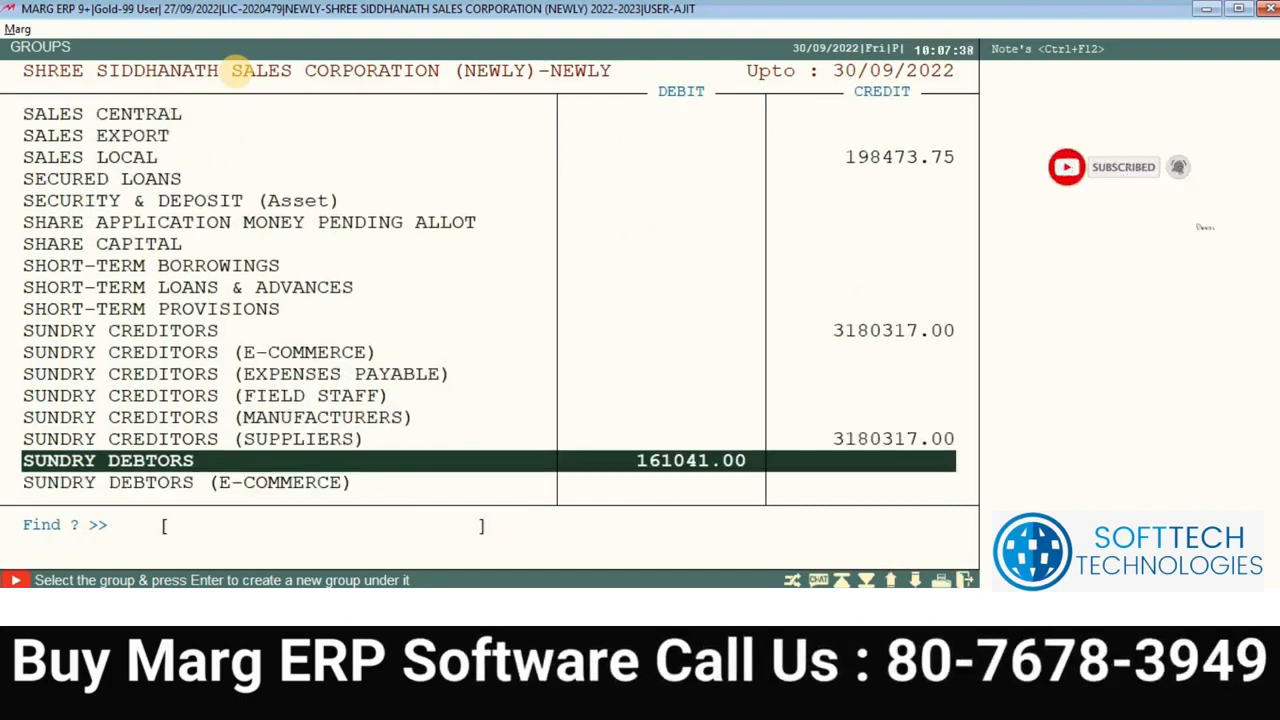
key("Return")
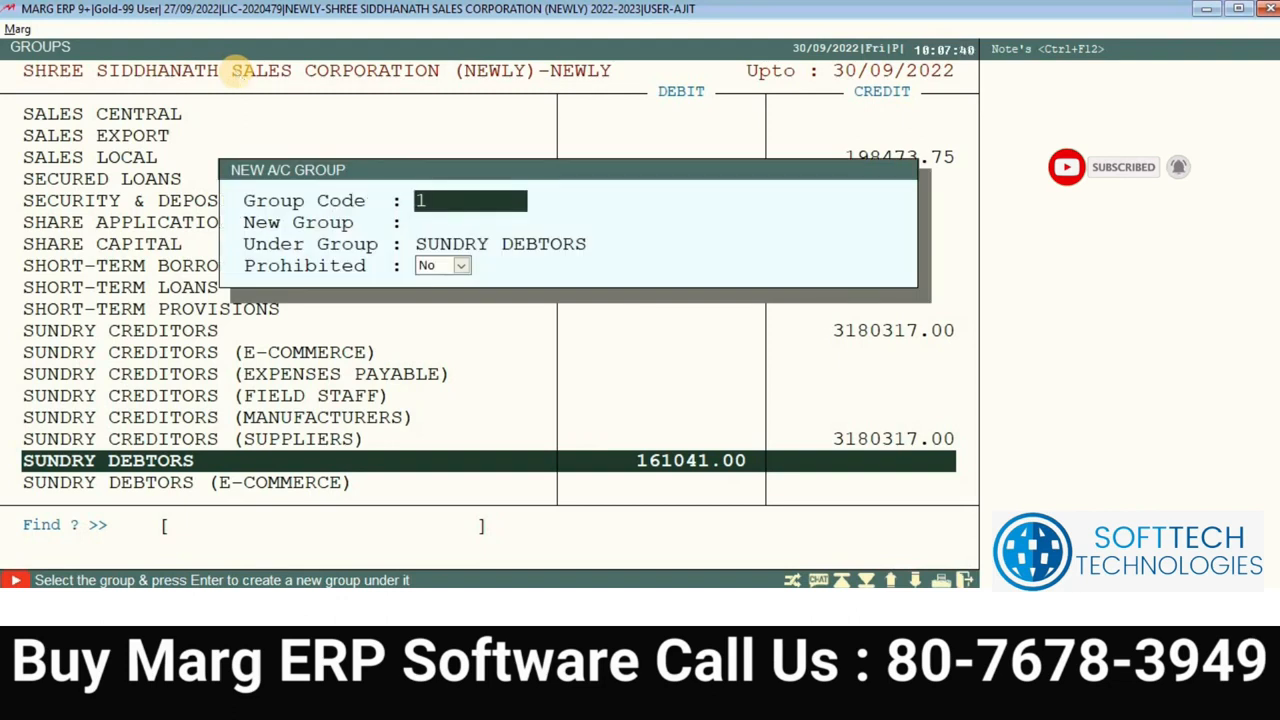
Step: Name the new group SALES PARTY, keep Prohibited at No, and accept it
key("Return")
type("SALES PARTY")
key("Return")
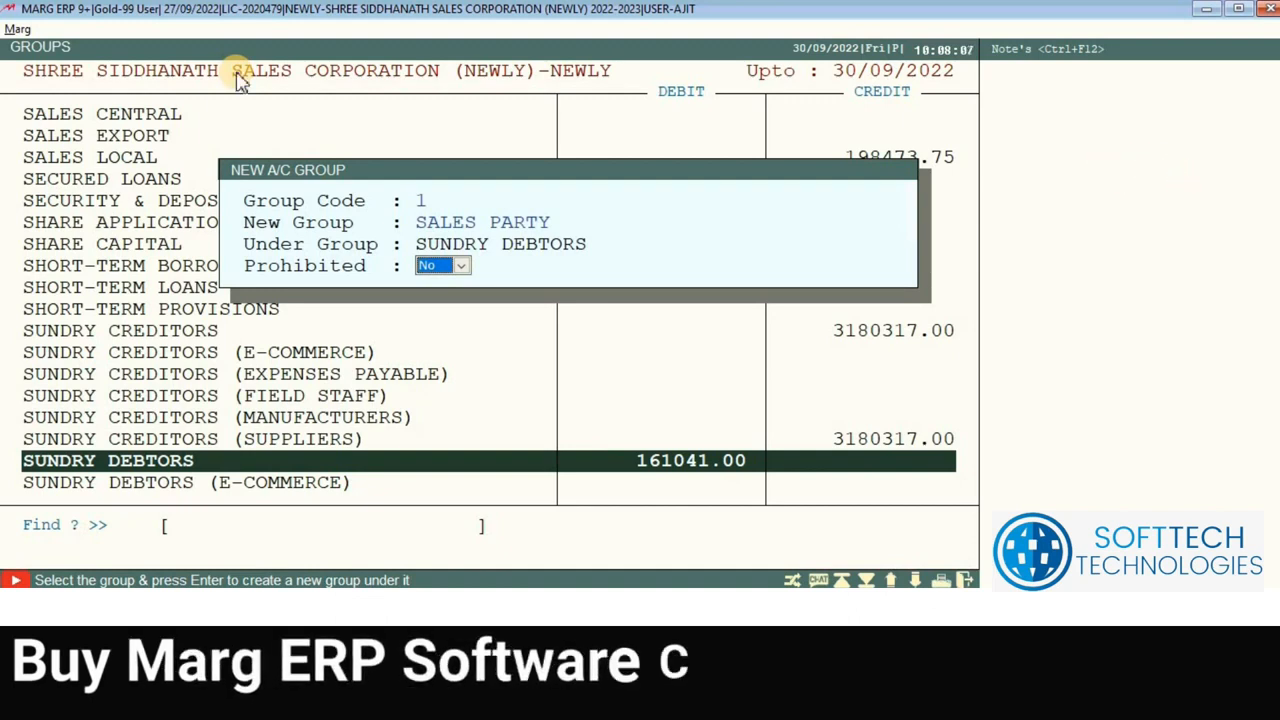
key("Return")
key("Return")
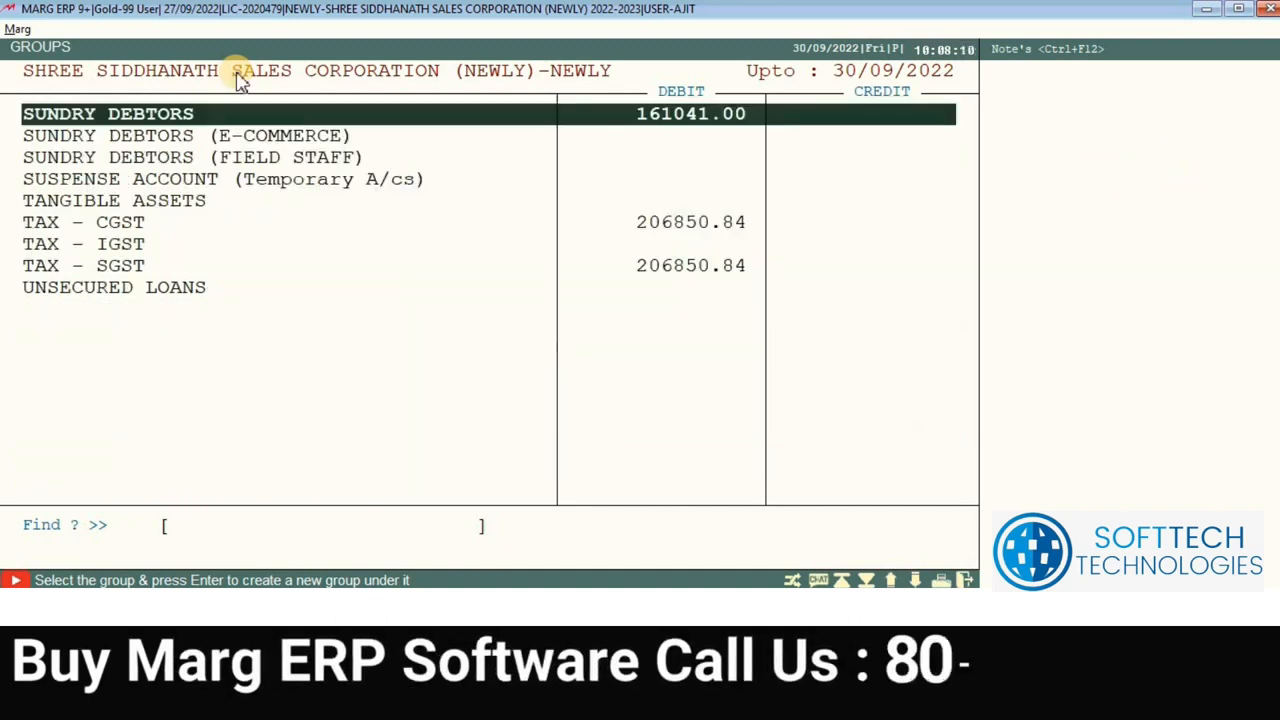
Step: Close the groups list and start a new ledger from Masters > Ledger Master
key("Escape")
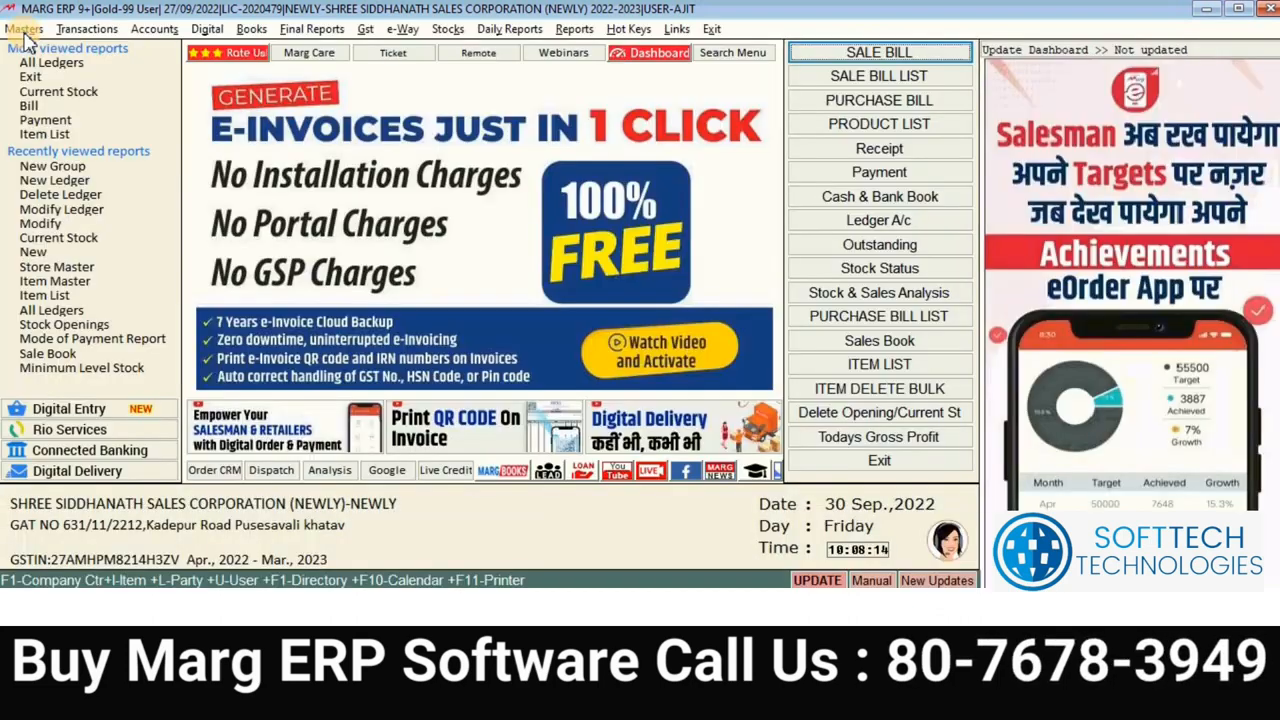
left_click(24, 32)
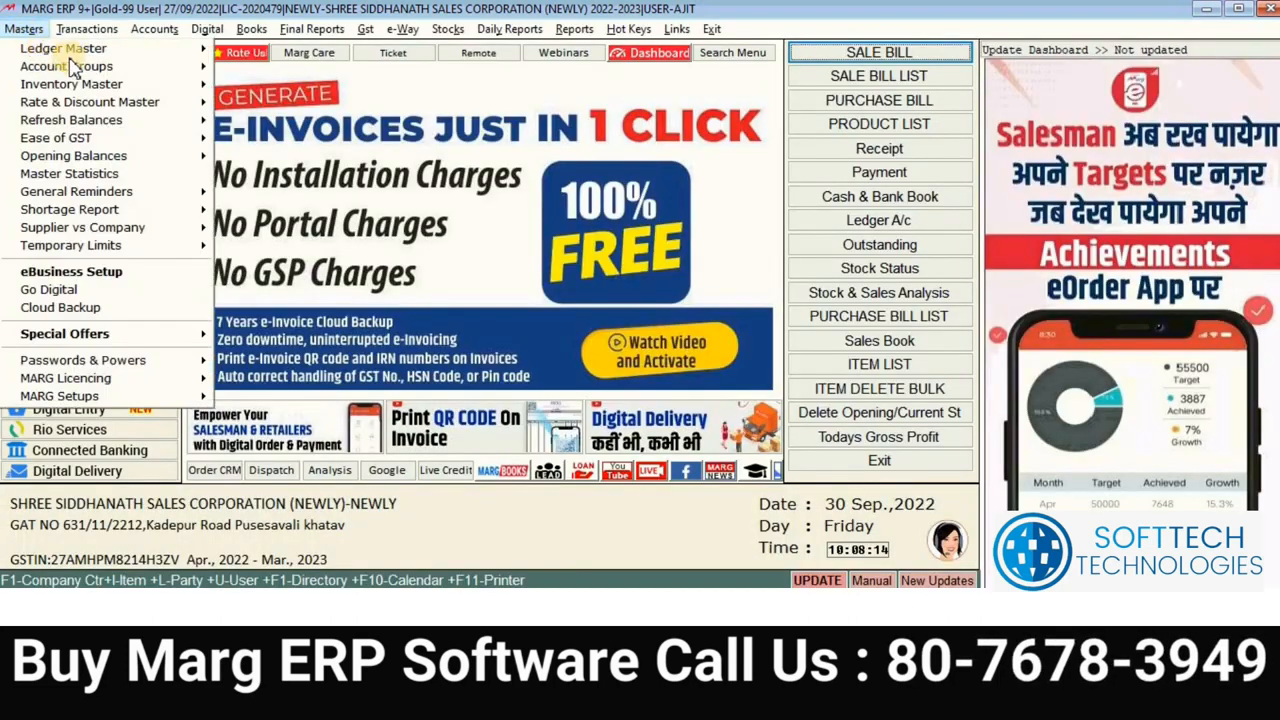
mouse_move(100, 66)
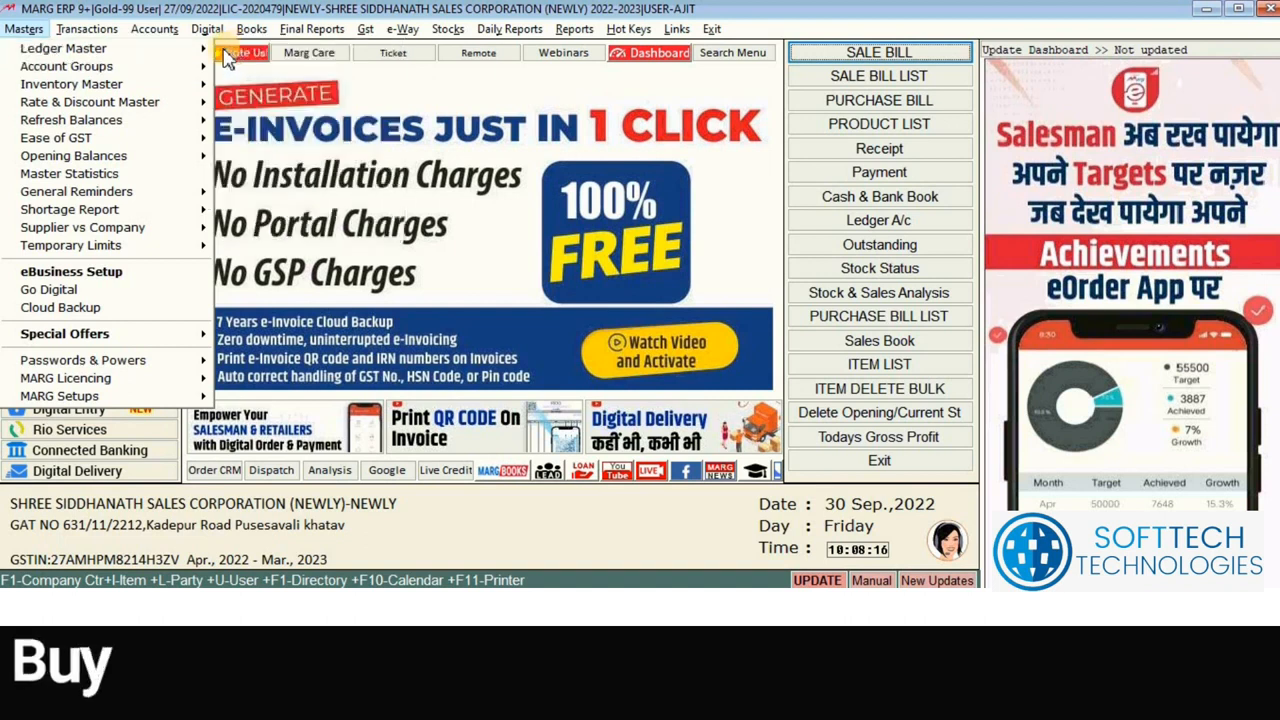
mouse_move(200, 48)
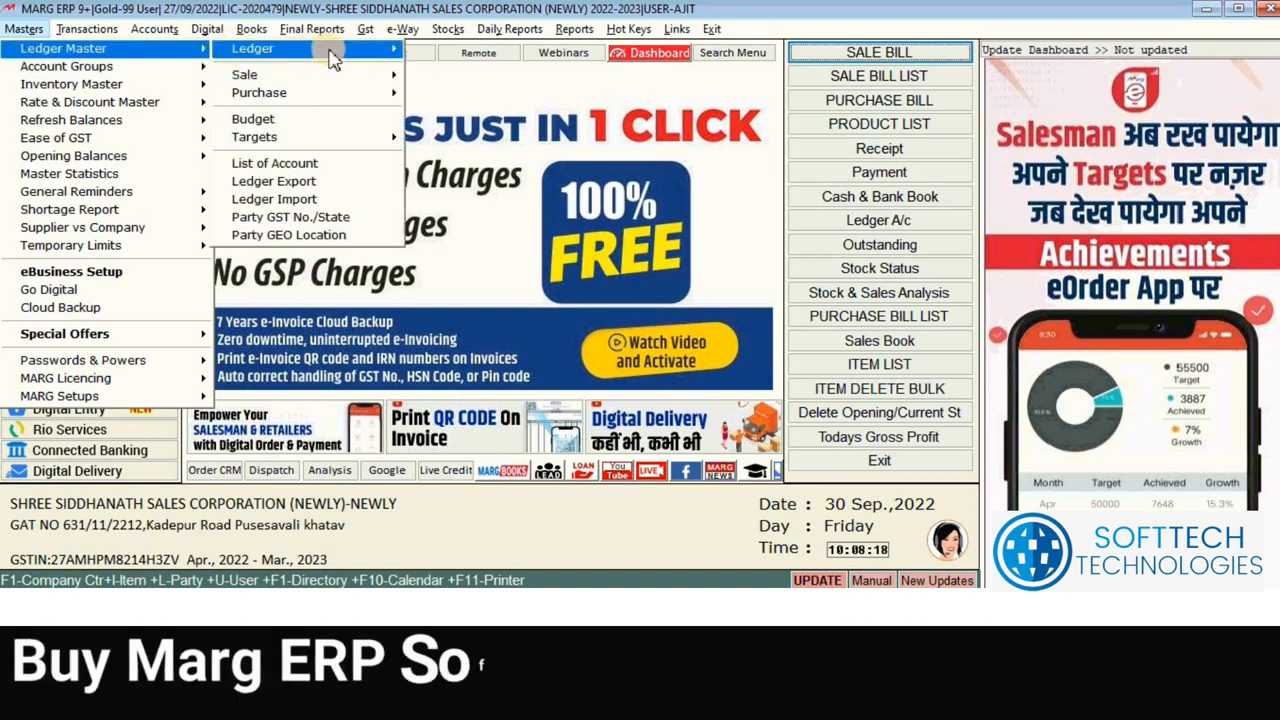
left_click(429, 52)
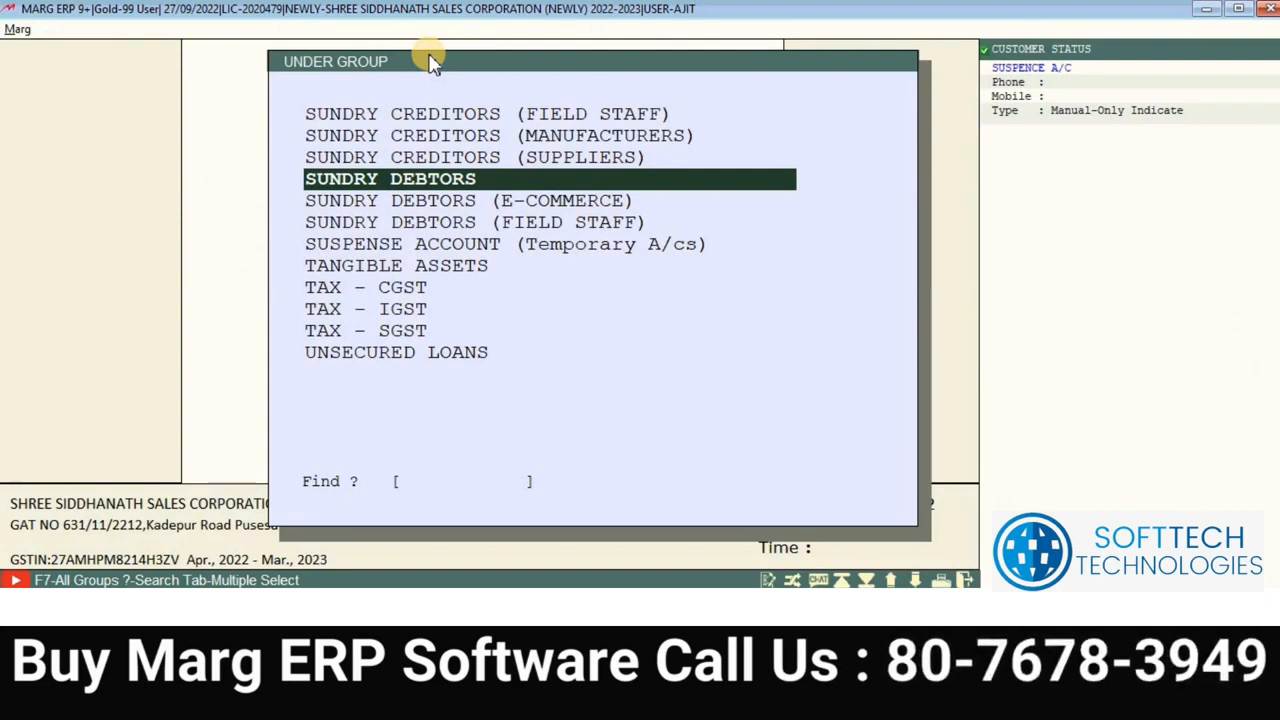
Step: Search 'LES', choose SALES PARTY as the ledger's group, then close the form
type("LES")
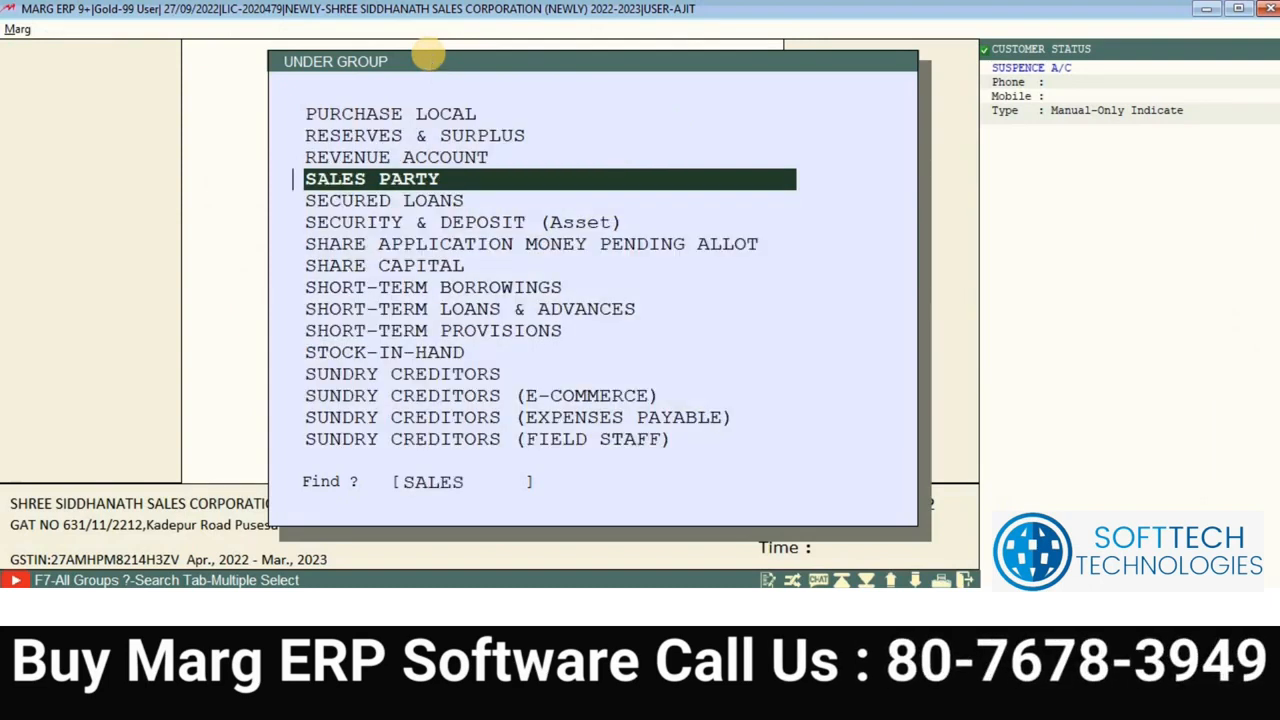
left_click(560, 124)
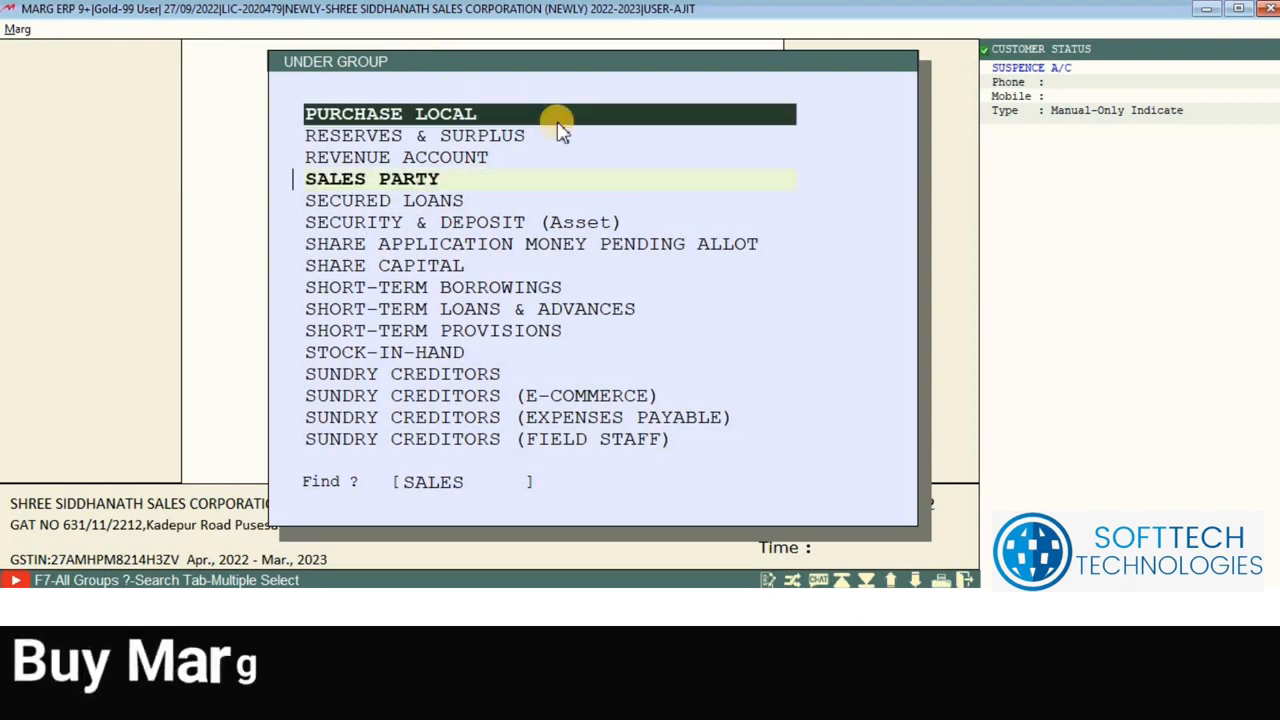
key("Down")
key("Down")
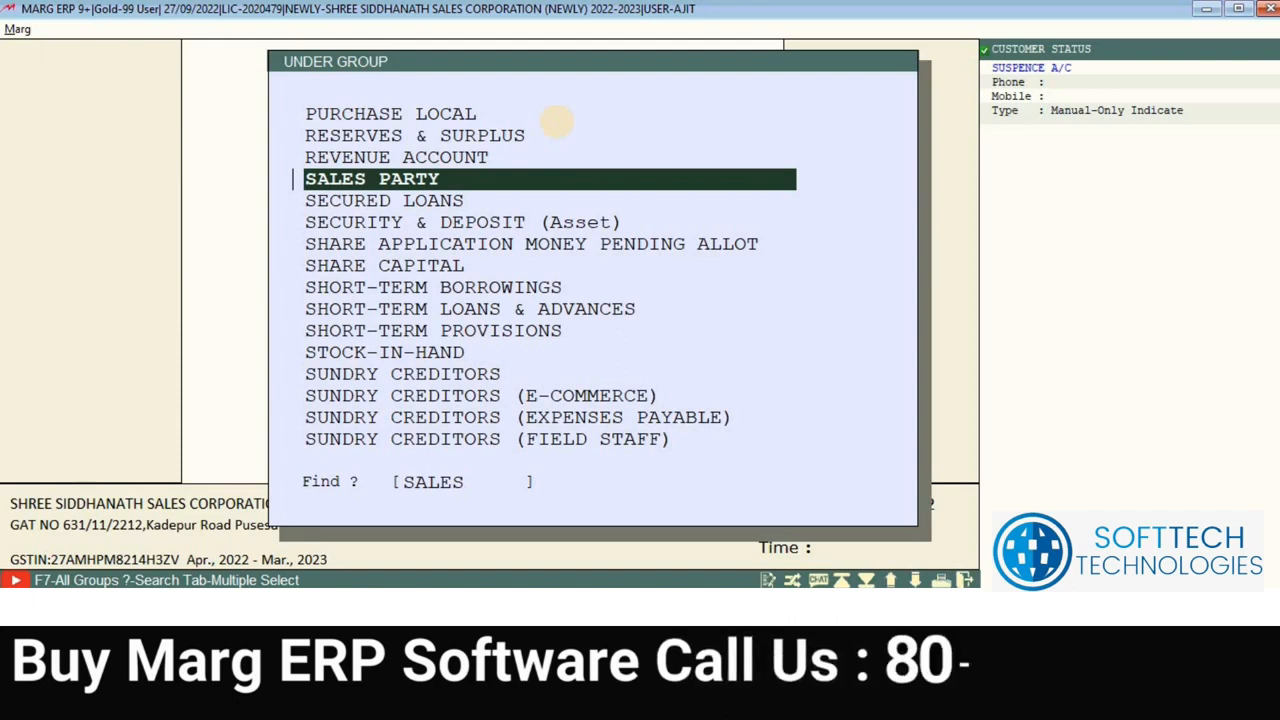
key("Return")
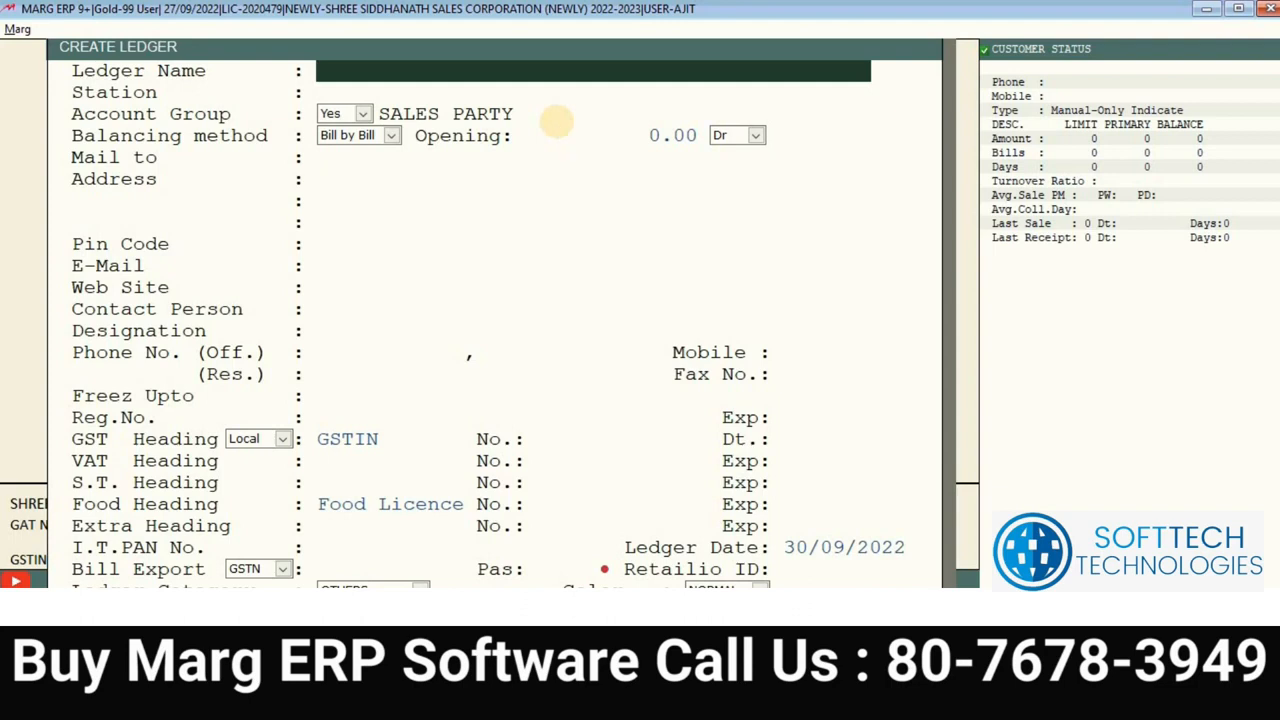
key("Escape")
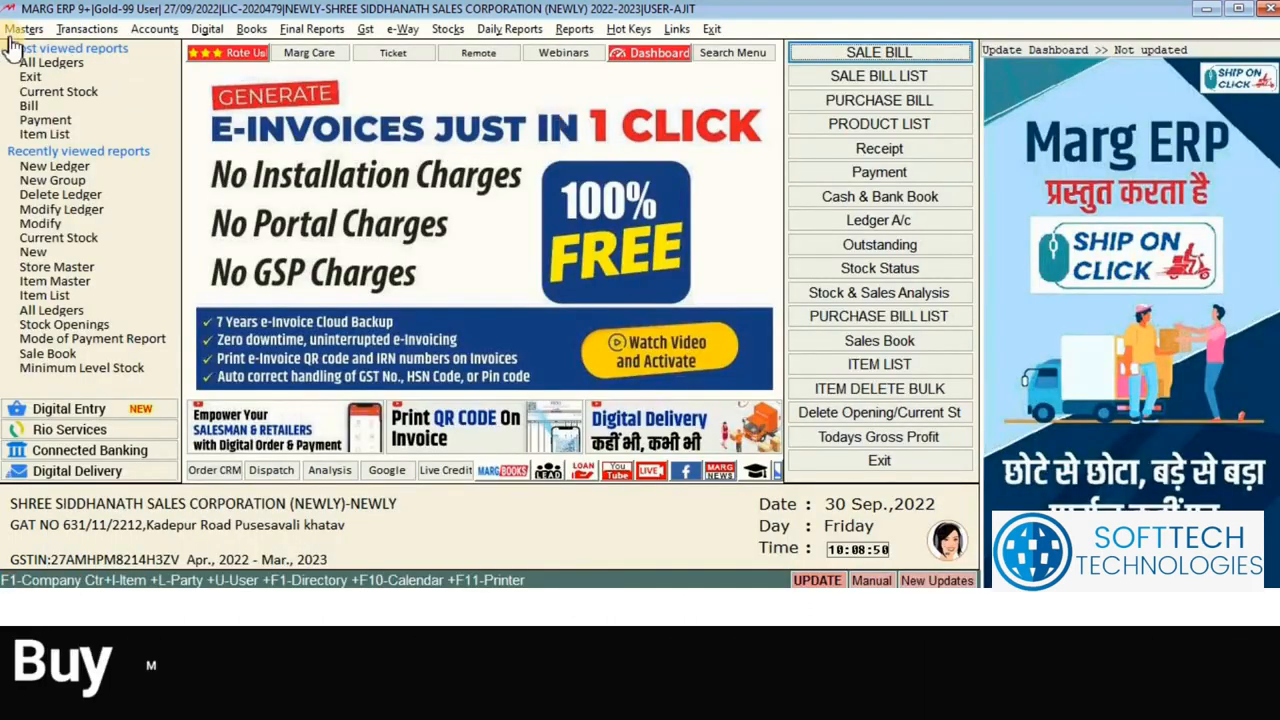
Step: Start a new ledger, search 'E', and choose EXPENSES (Indirect) (Admin. Expenses) as its group
left_click(20, 29)
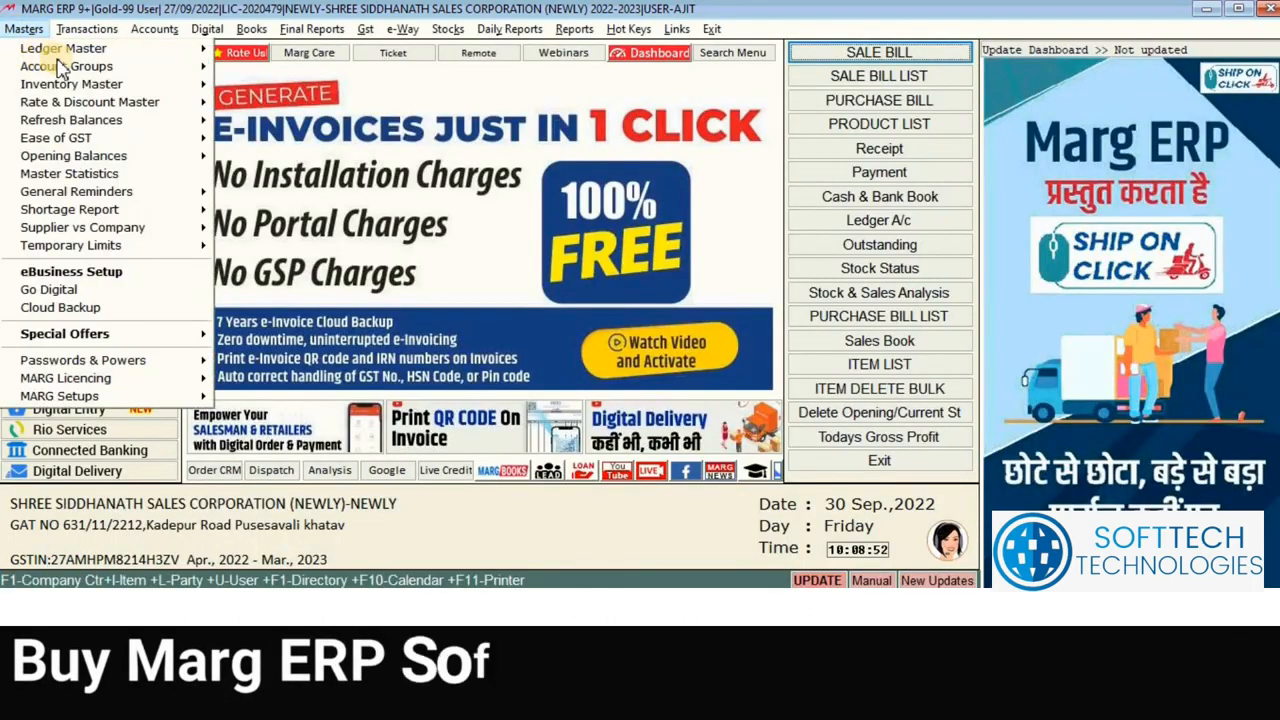
mouse_move(170, 48)
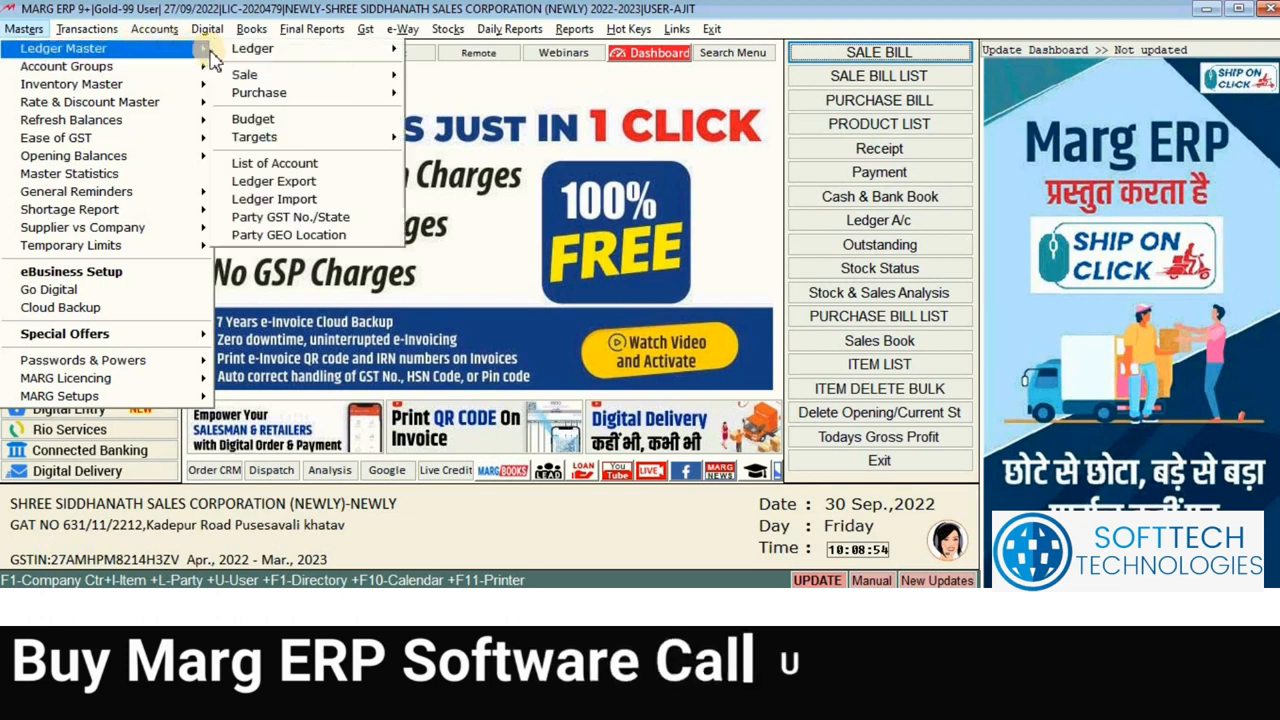
mouse_move(357, 56)
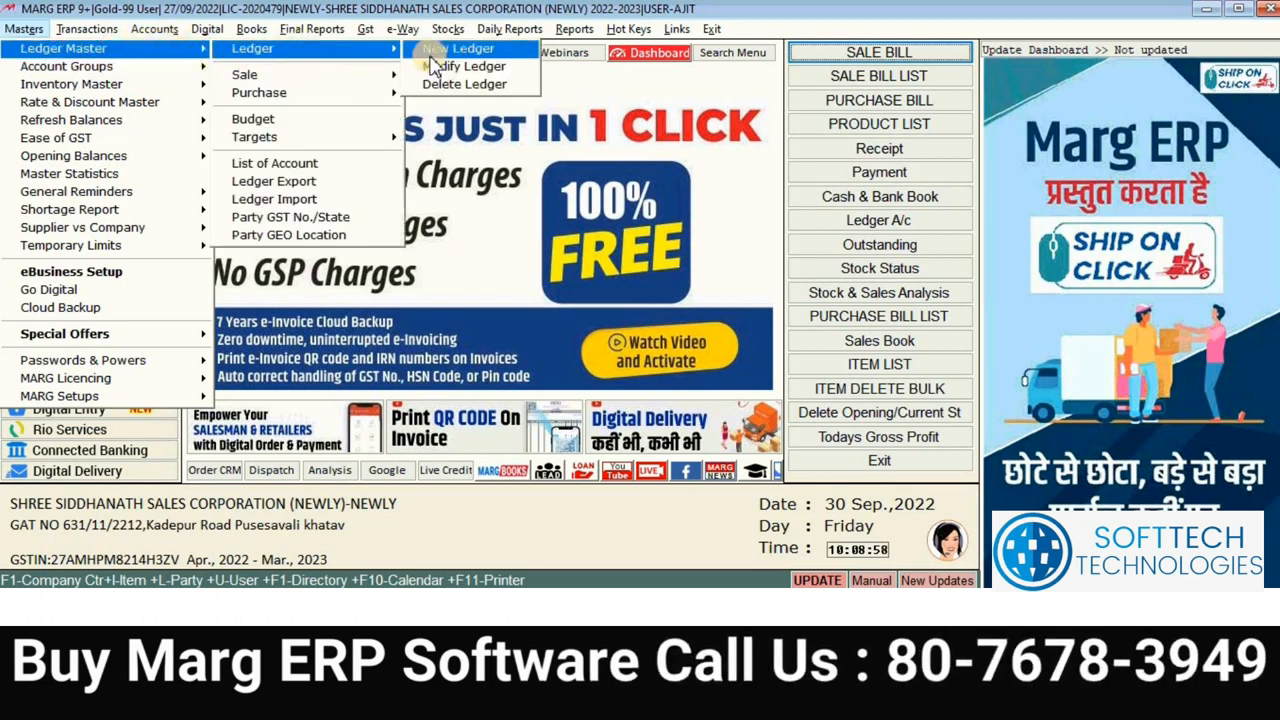
left_click(430, 52)
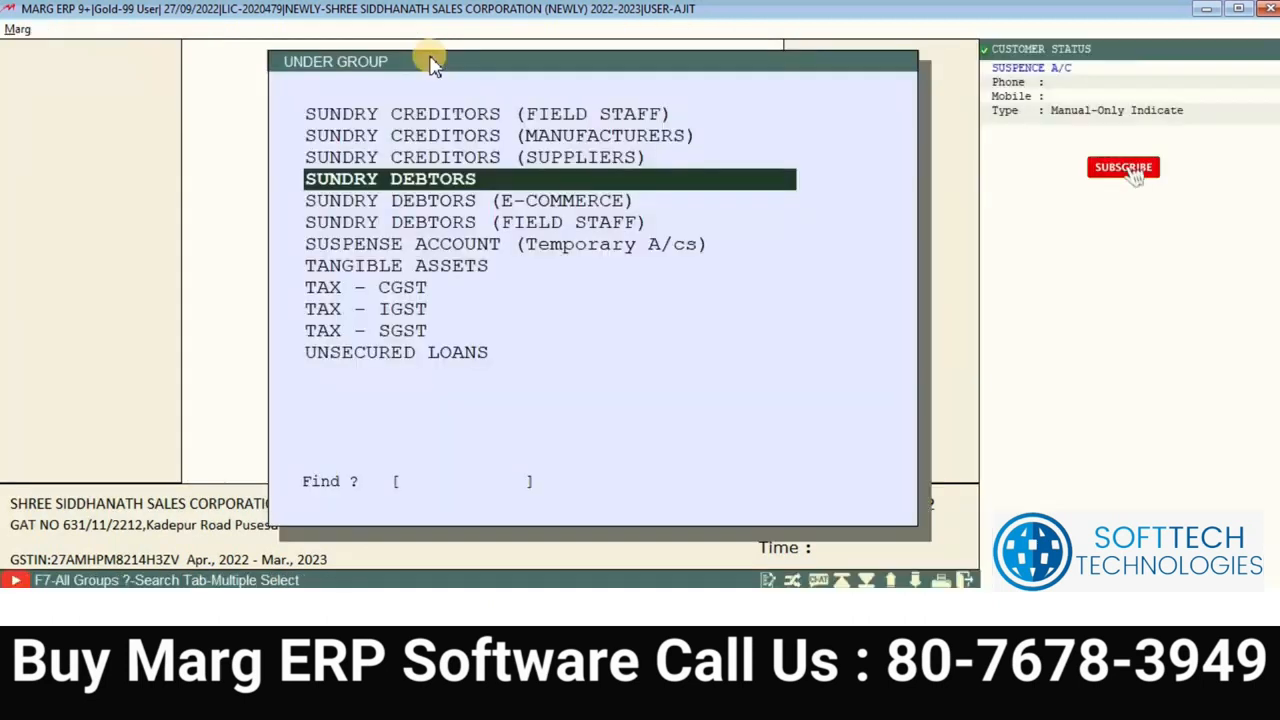
key("Up")
key("Up")
key("Up")
key("Up")
key("Up")
key("Up")
key("Up")
key("Up")
key("Up")
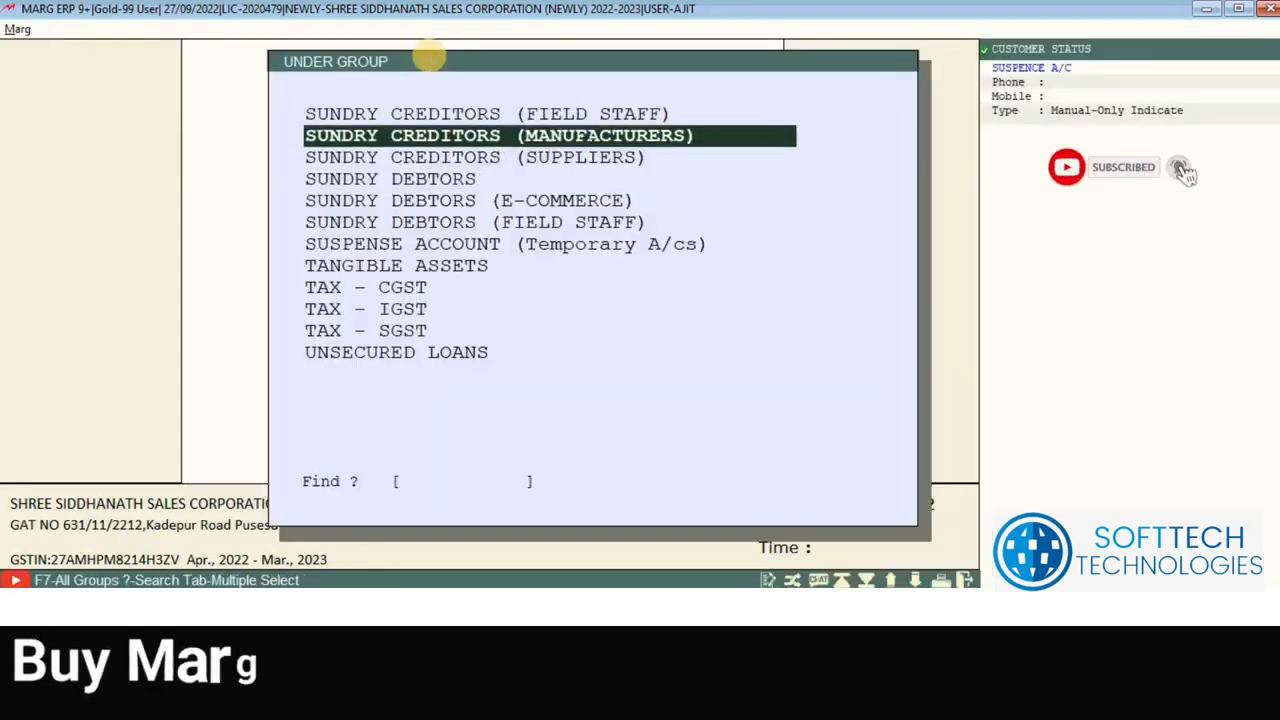
key("Up")
key("Up")
key("Up")
key("Up")
key("Up")
key("Up")
key("Up")
key("Up")
key("Up")
key("Up")
key("Up")
key("Up")
key("Up")
key("Up")
key("Up")
key("Up")
key("Up")
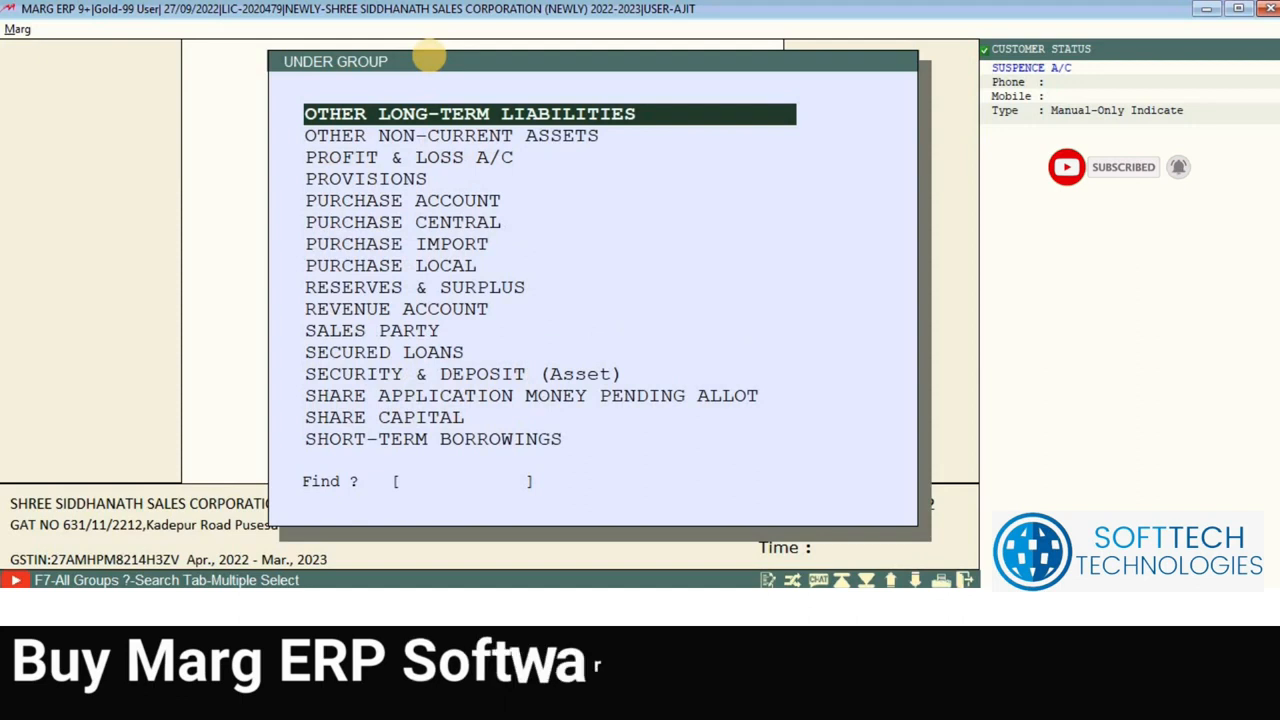
type("E")
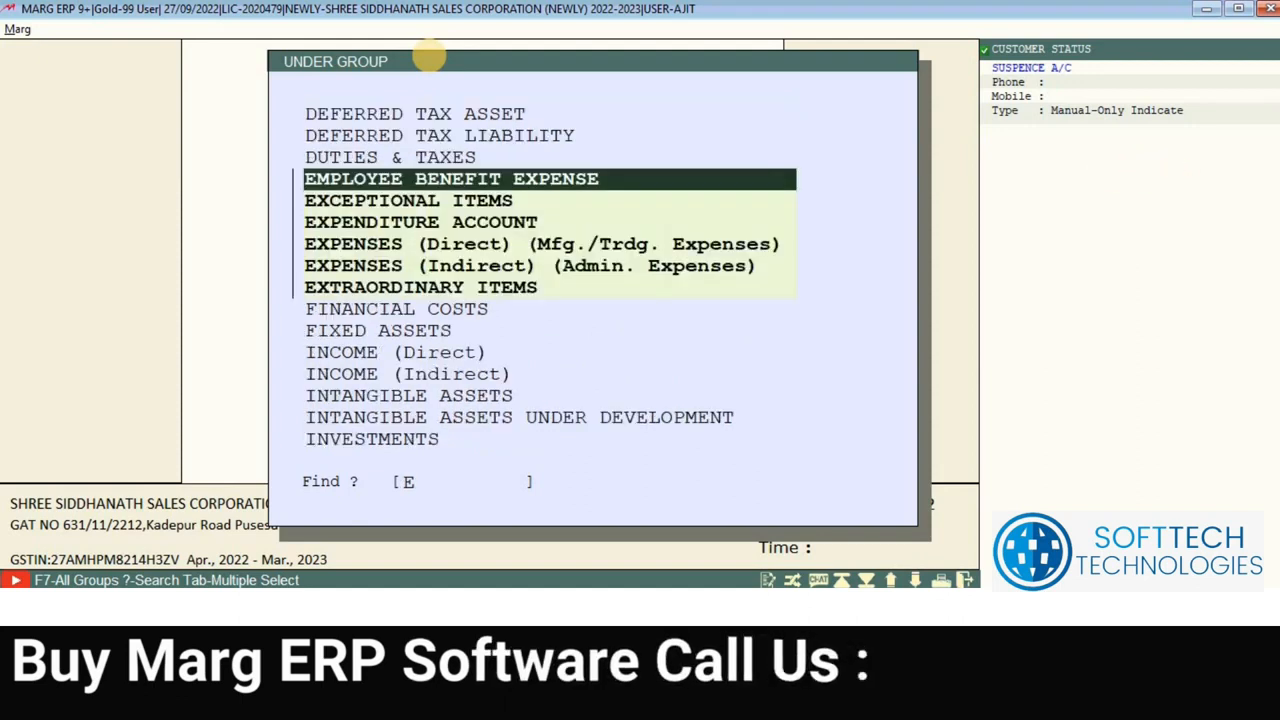
key("Down")
key("Down")
key("Down")
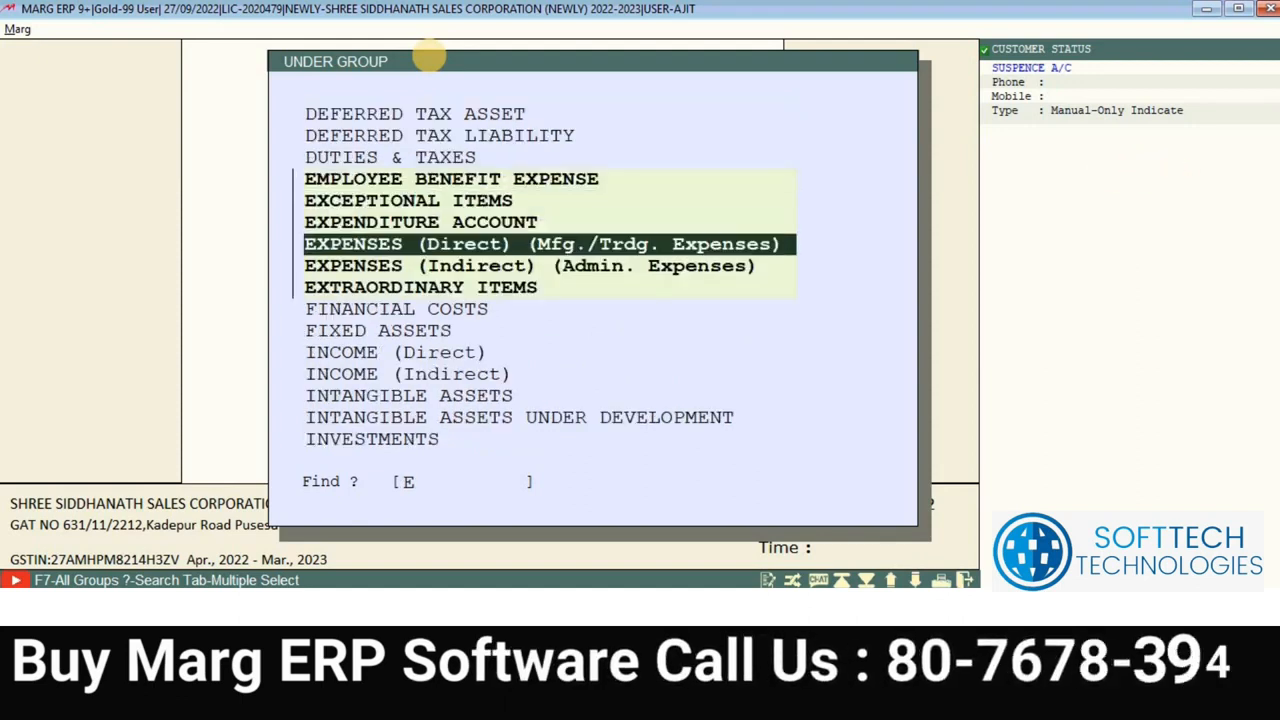
key("Down")
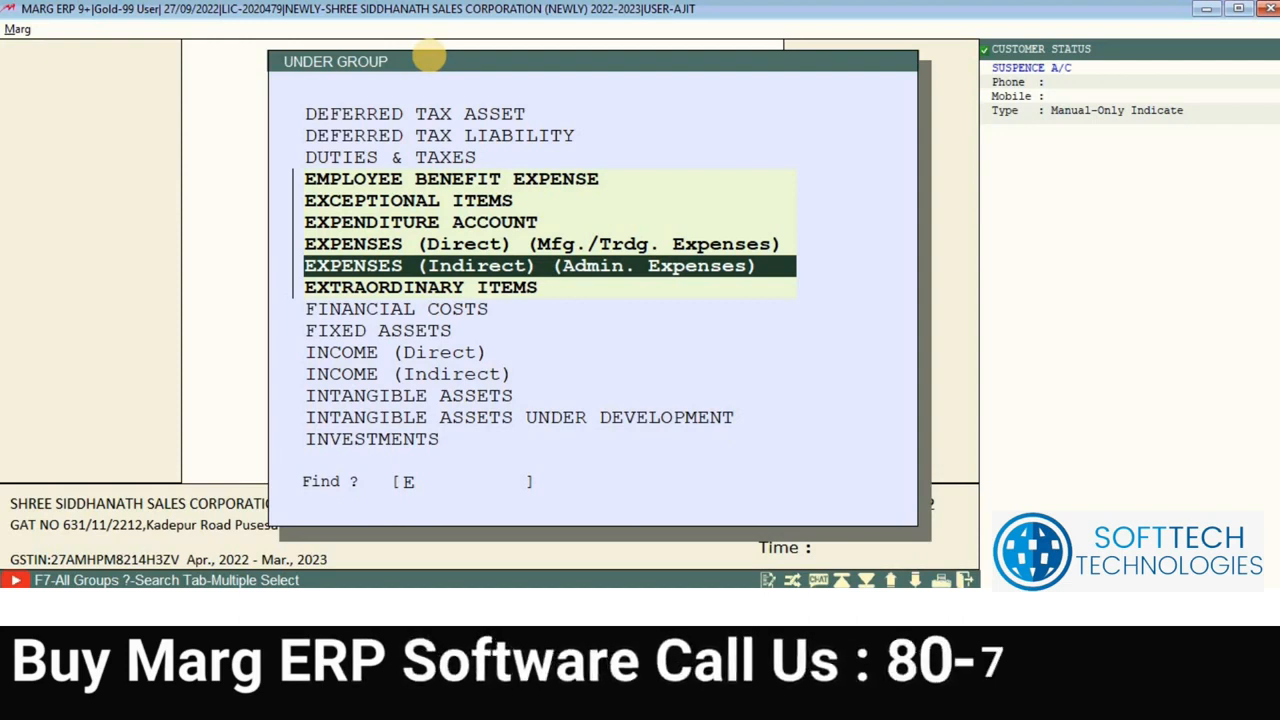
key("Up")
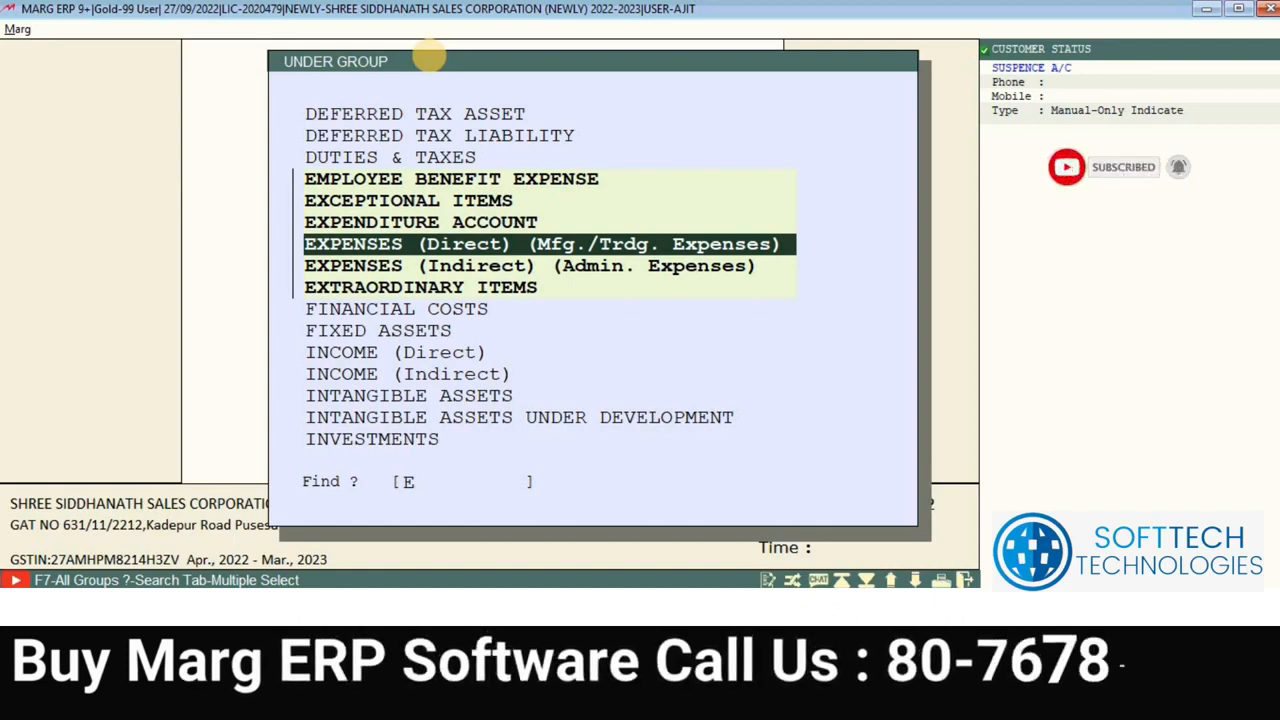
key("Down")
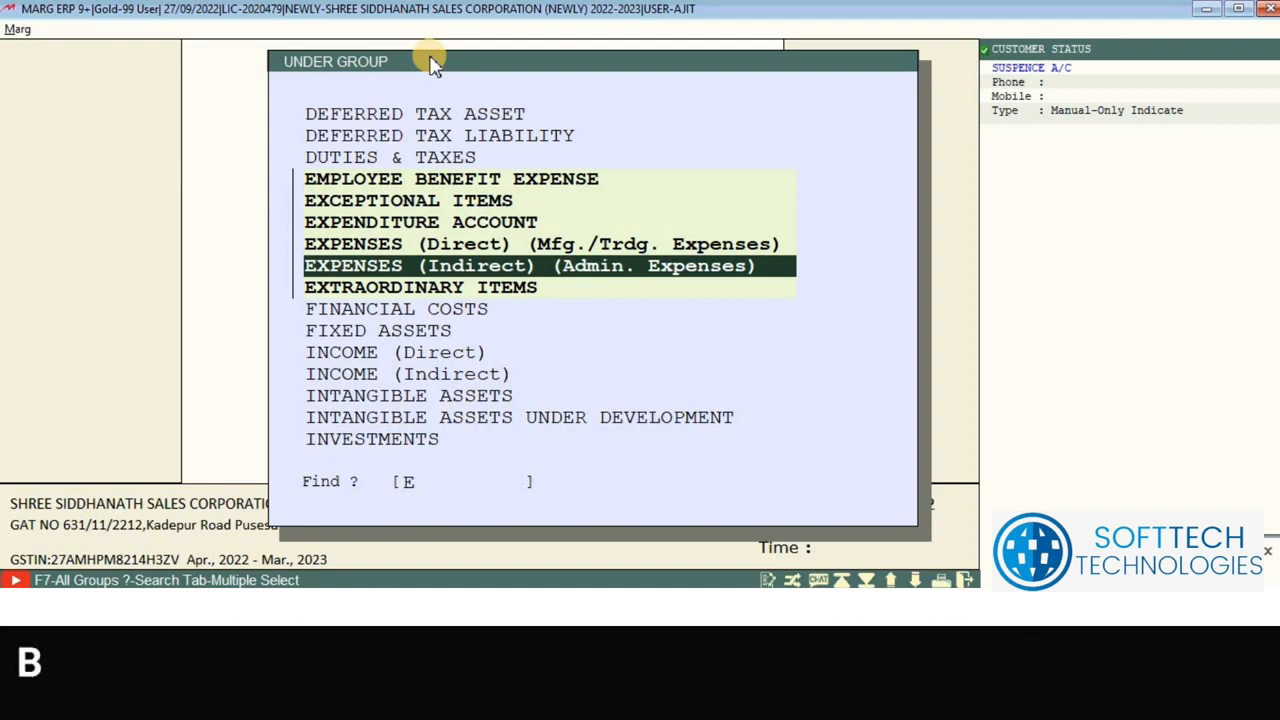
key("Return")
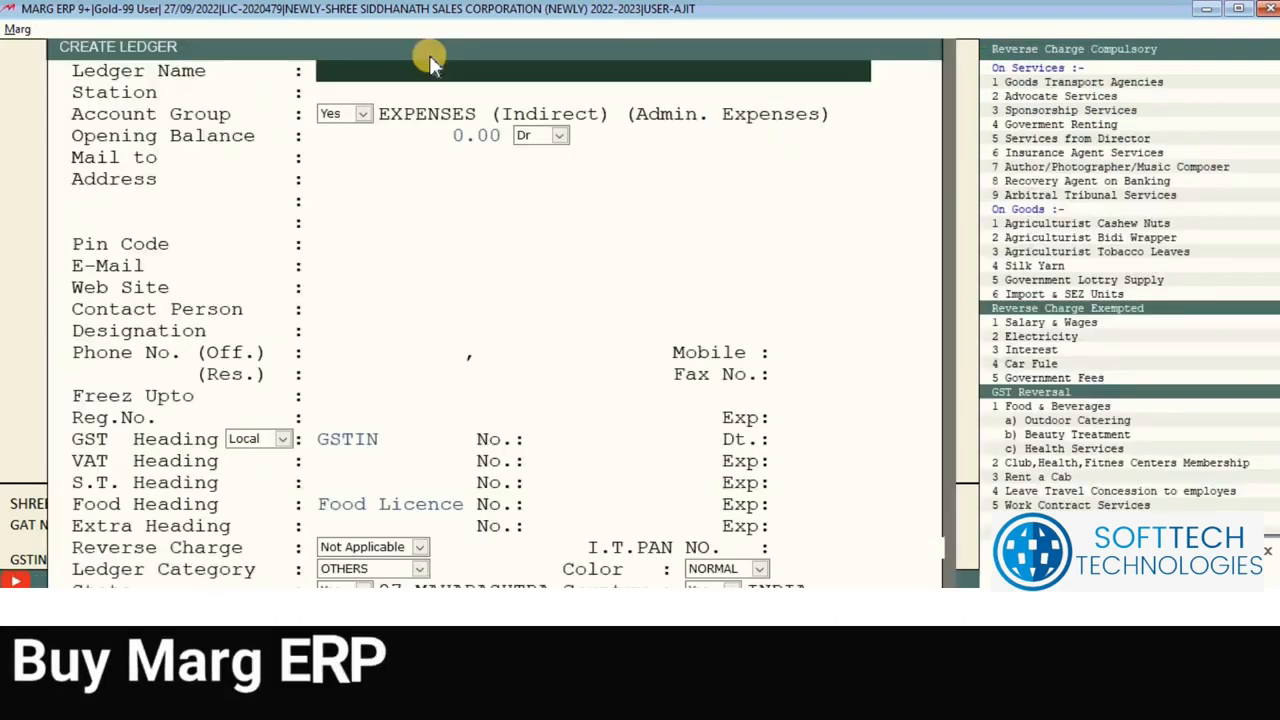
Step: Name the ledger FUEL EXP, save it with Page Down, and back out
type("FUEL")
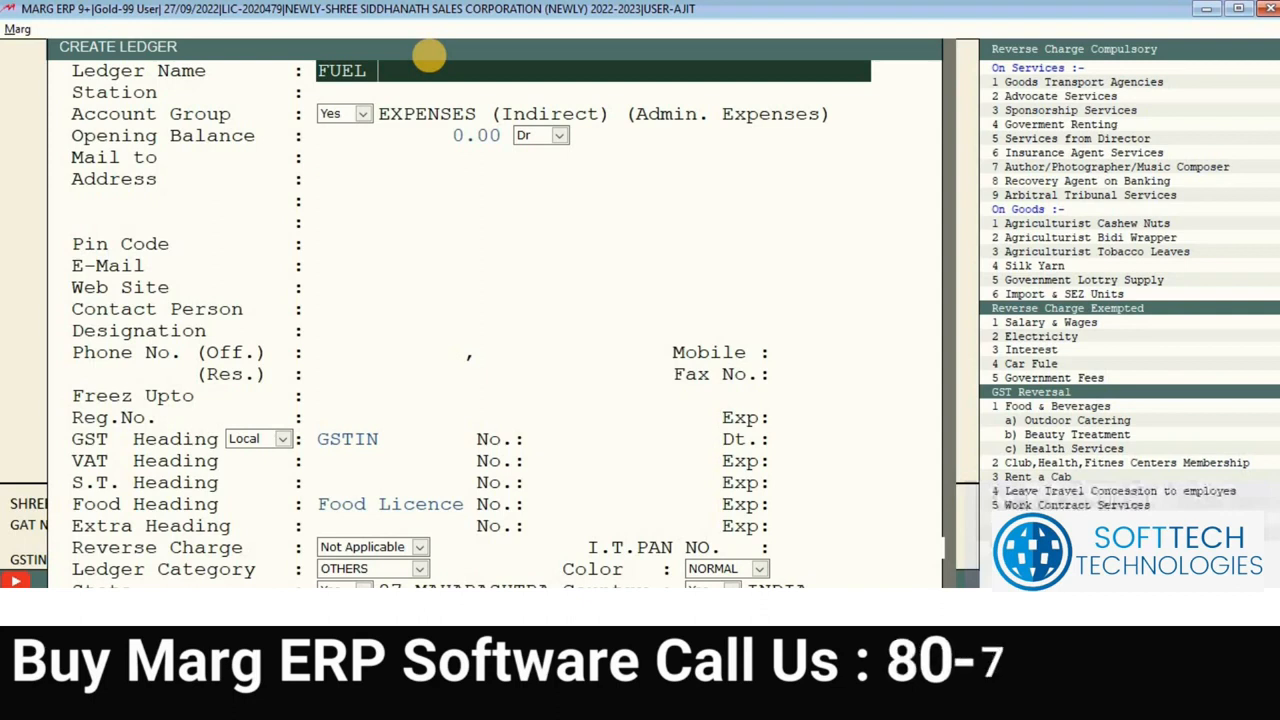
type(" EXP")
key("Return")
key("Return")
key("Return")
key("Return")
key("Return")
key("Return")
key("Return")
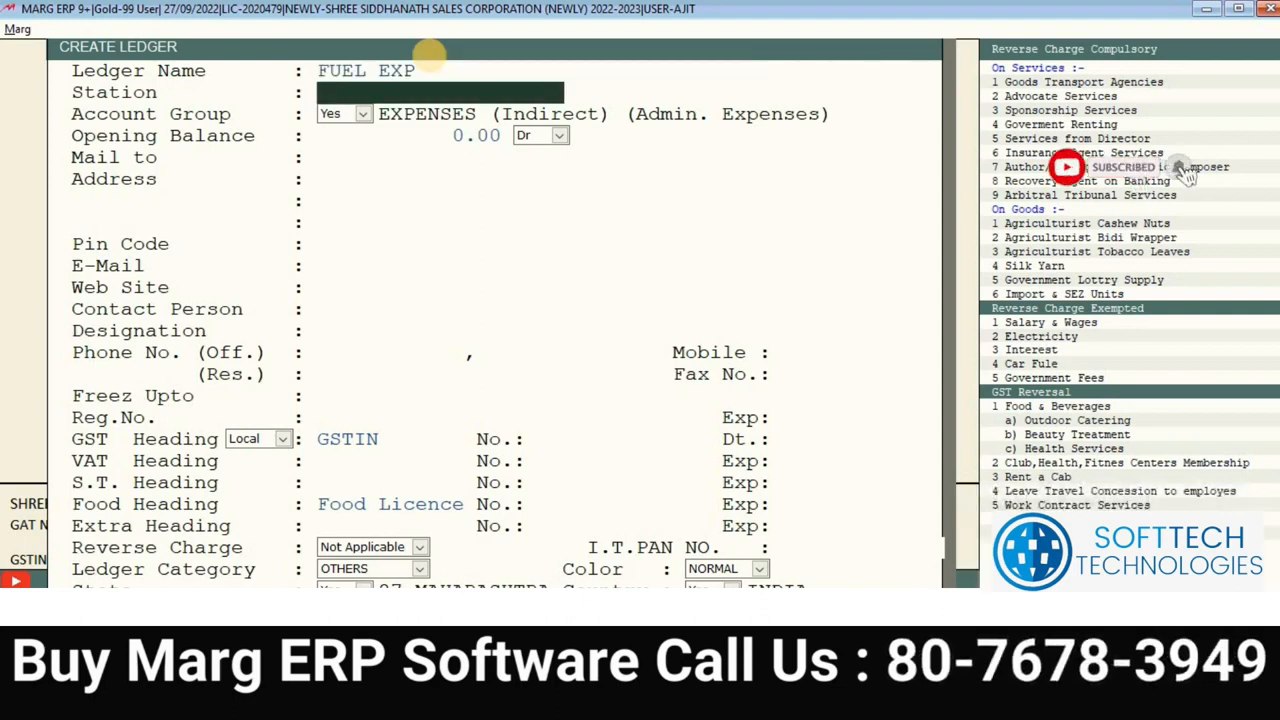
key("Page_Down")
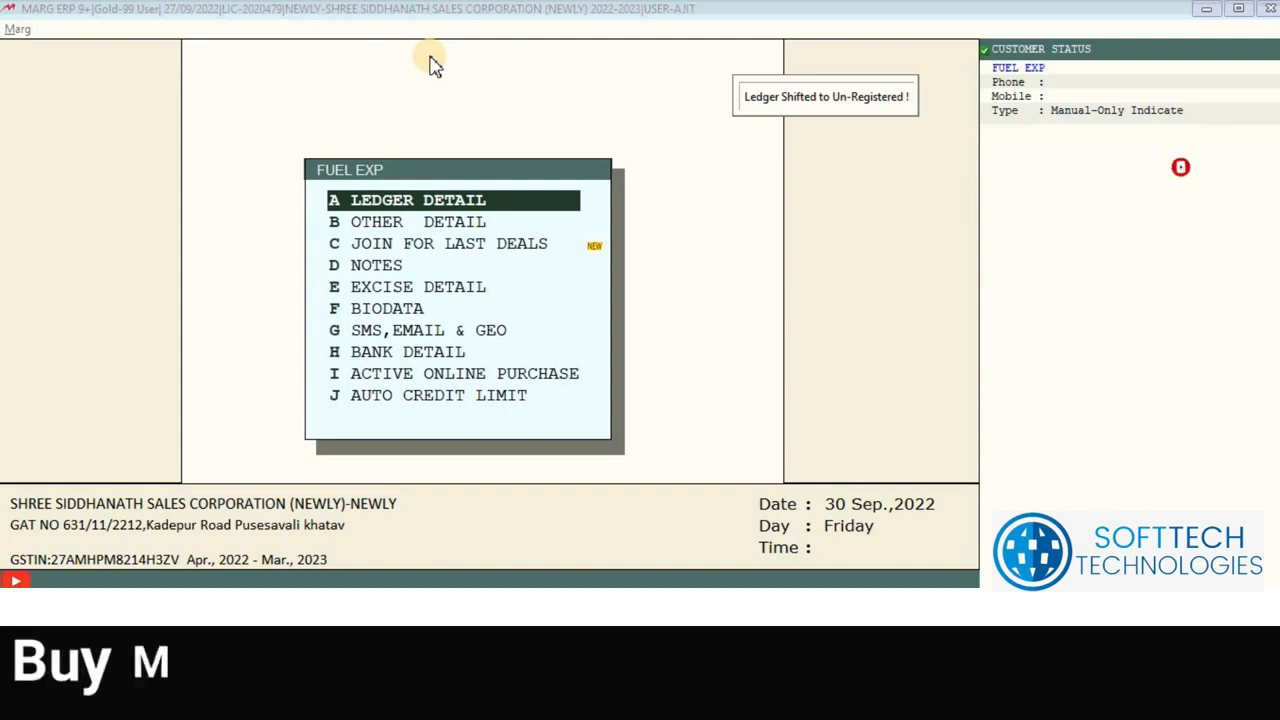
key("Escape")
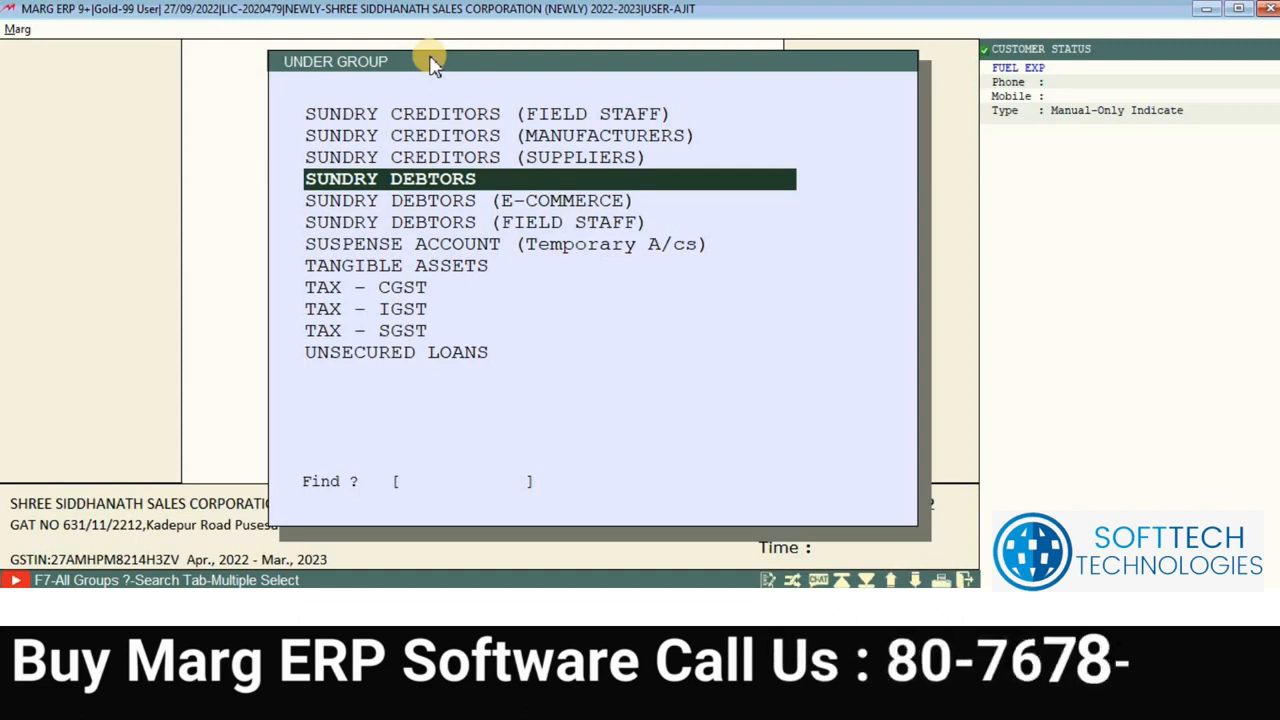
key("Escape")
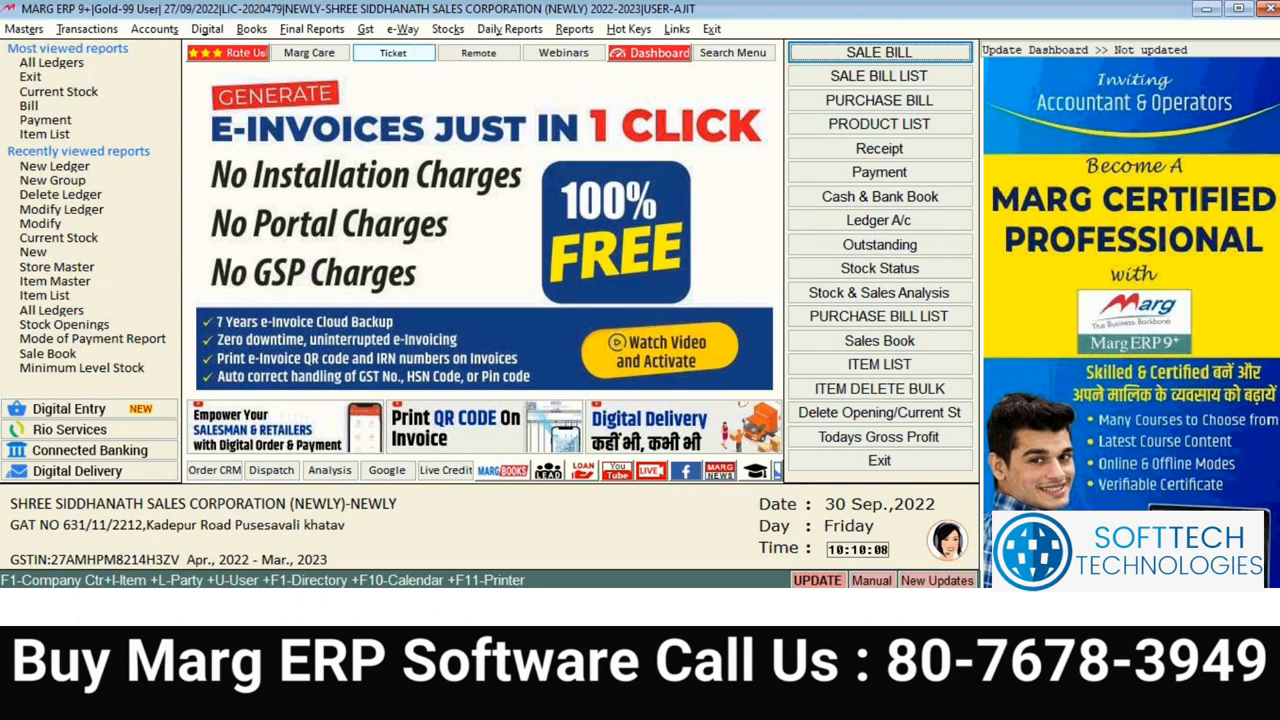
left_click(890, 52)
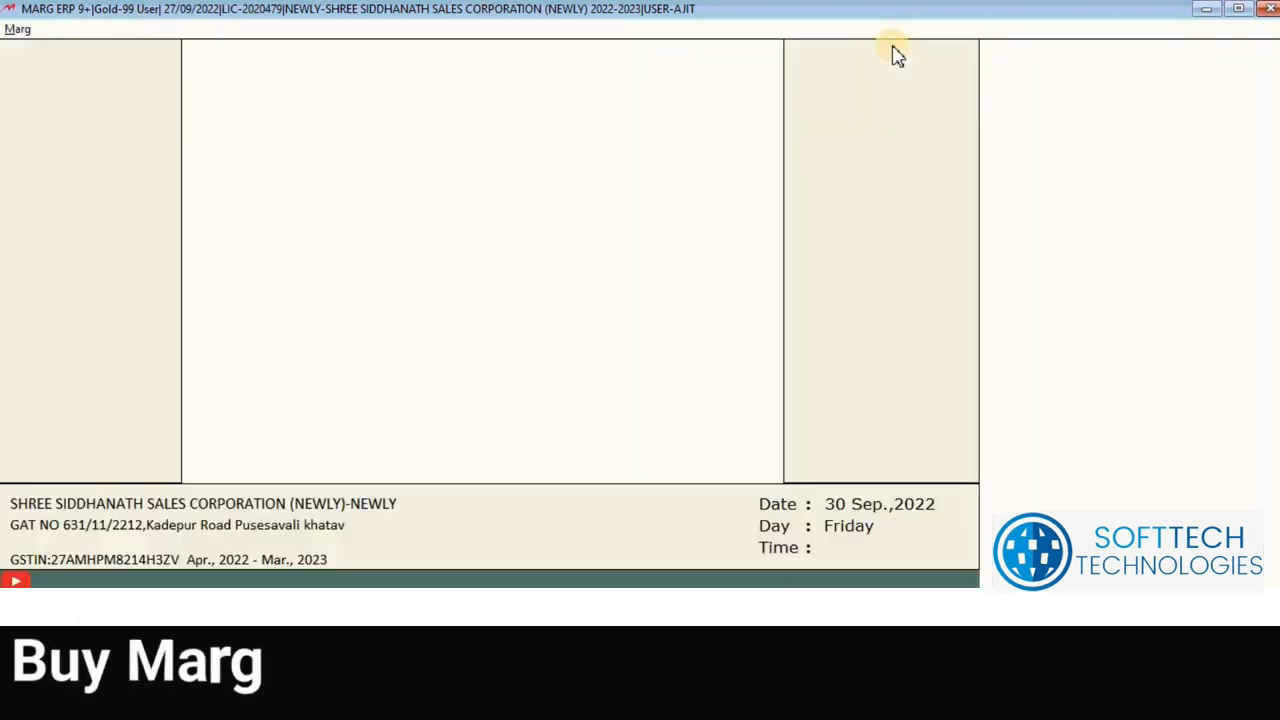
key("Return")
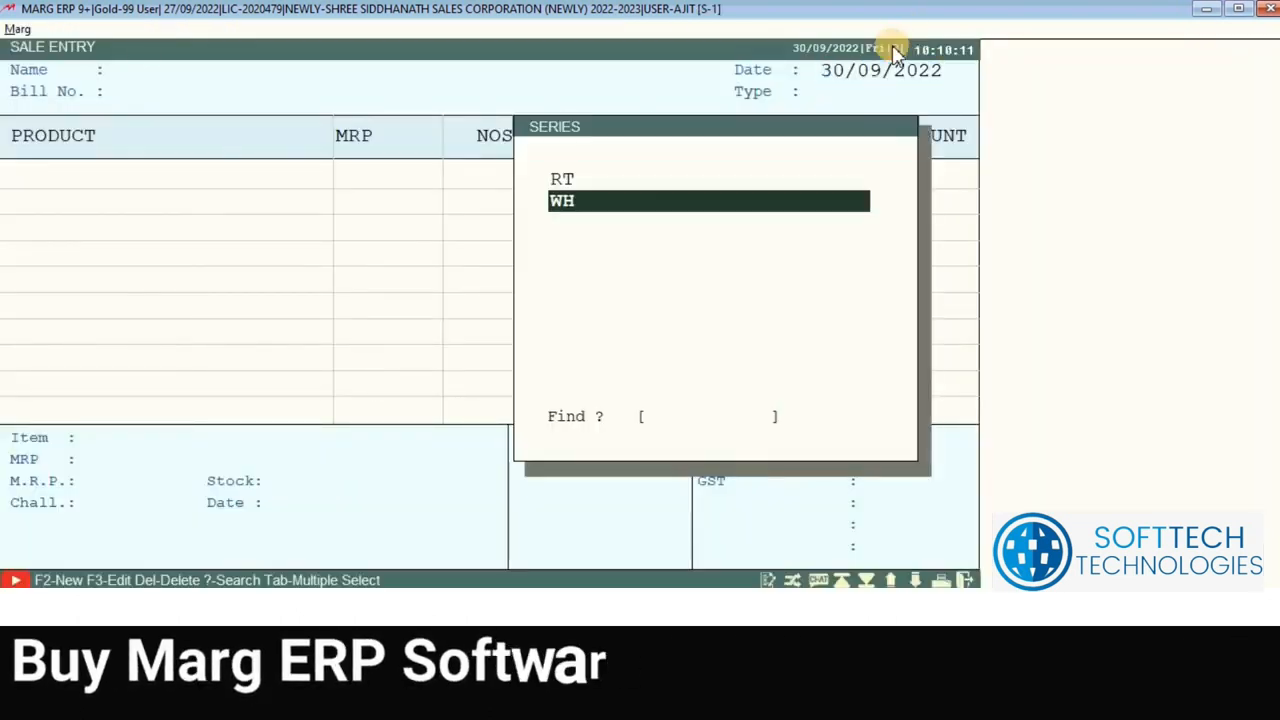
key("Return")
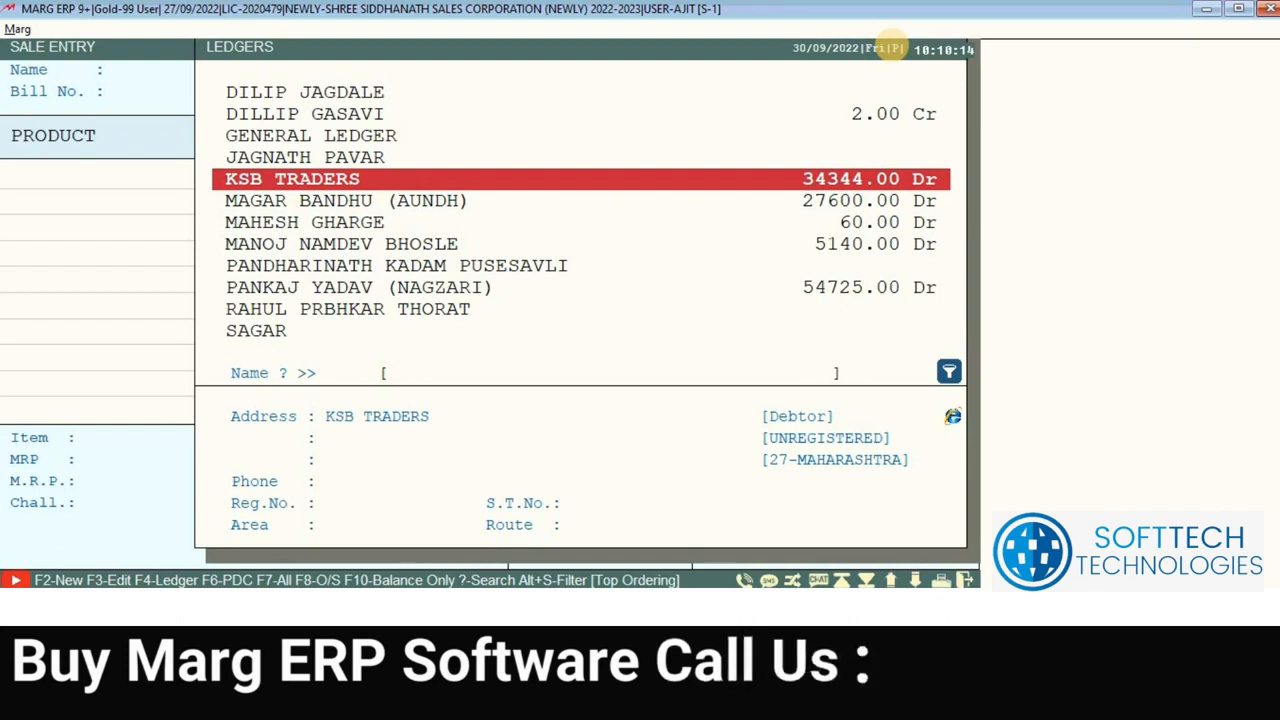
key("Down")
key("Down")
key("Down")
key("Down")
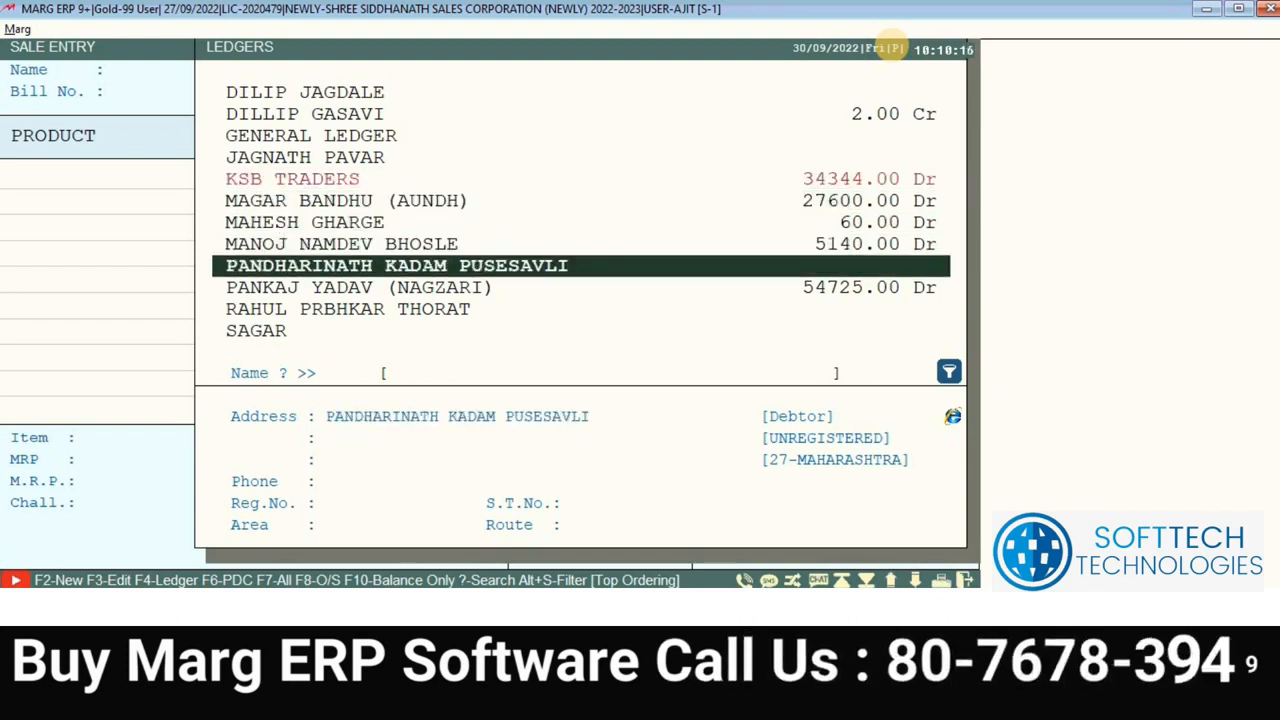
key("F2")
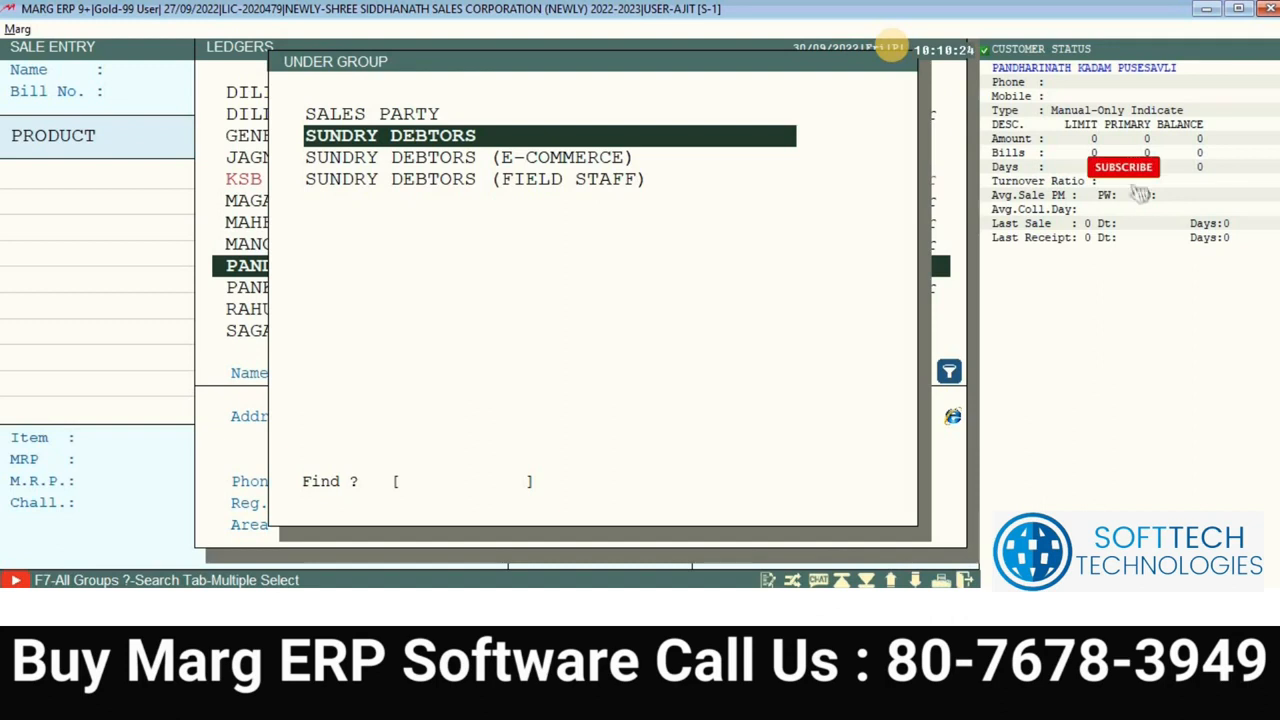
key("Up")
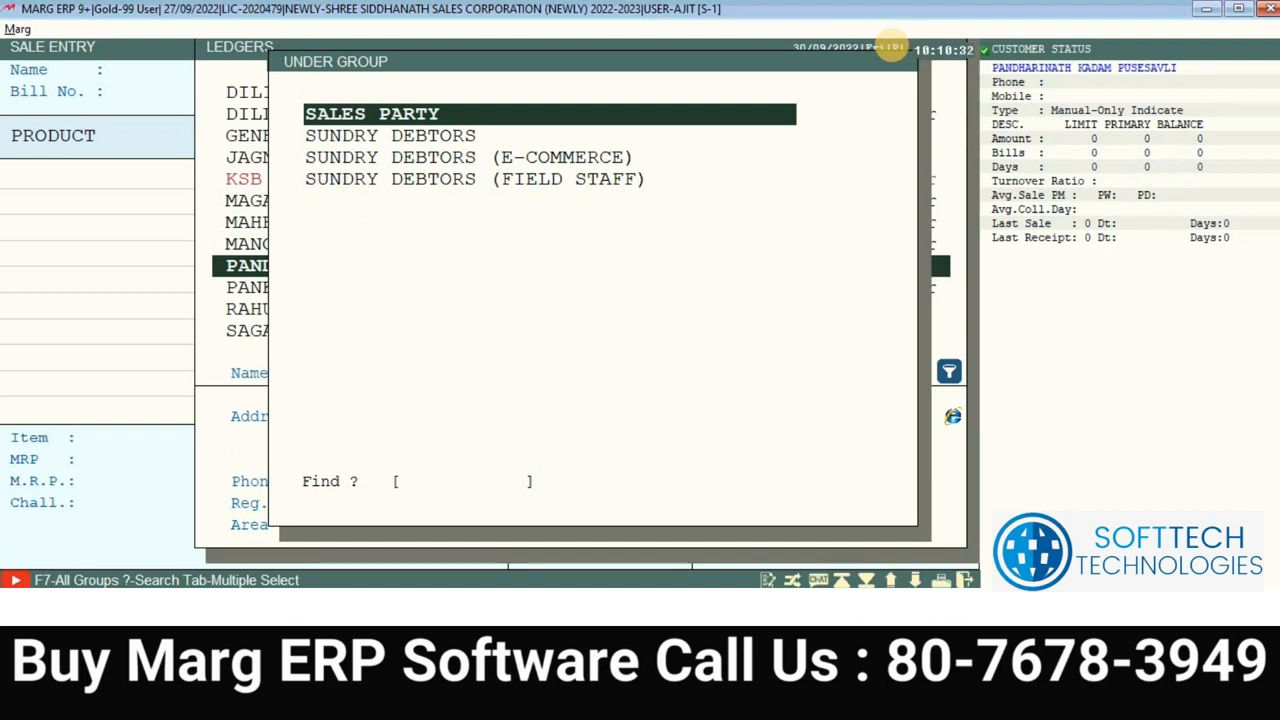
key("Down")
key("Down")
key("Down")
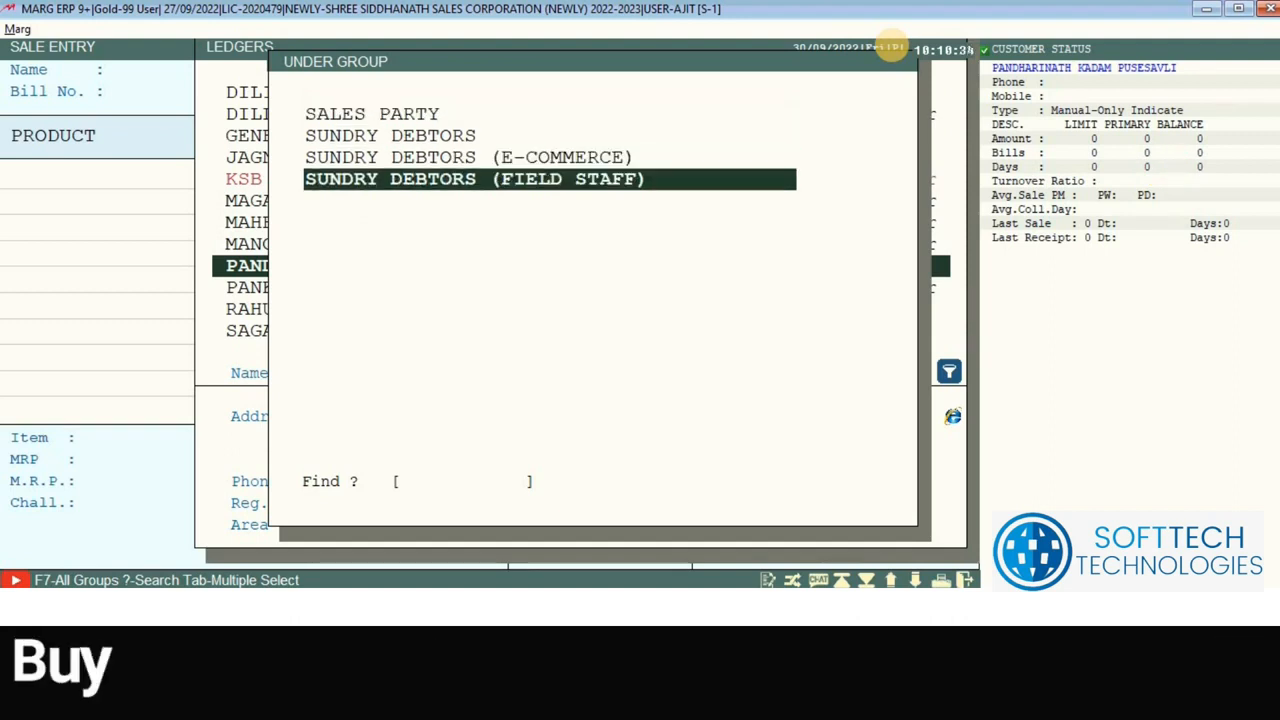
key("Up")
key("Up")
key("Up")
key("Down")
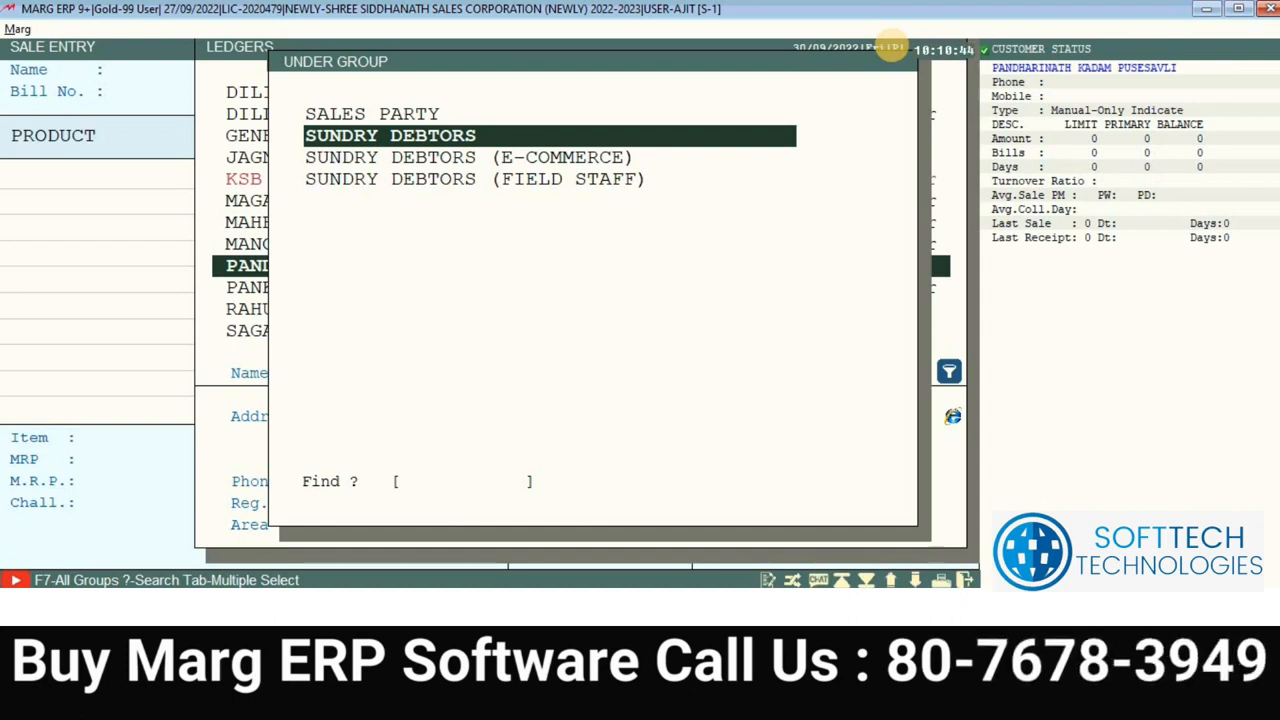
key("Up")
key("Down")
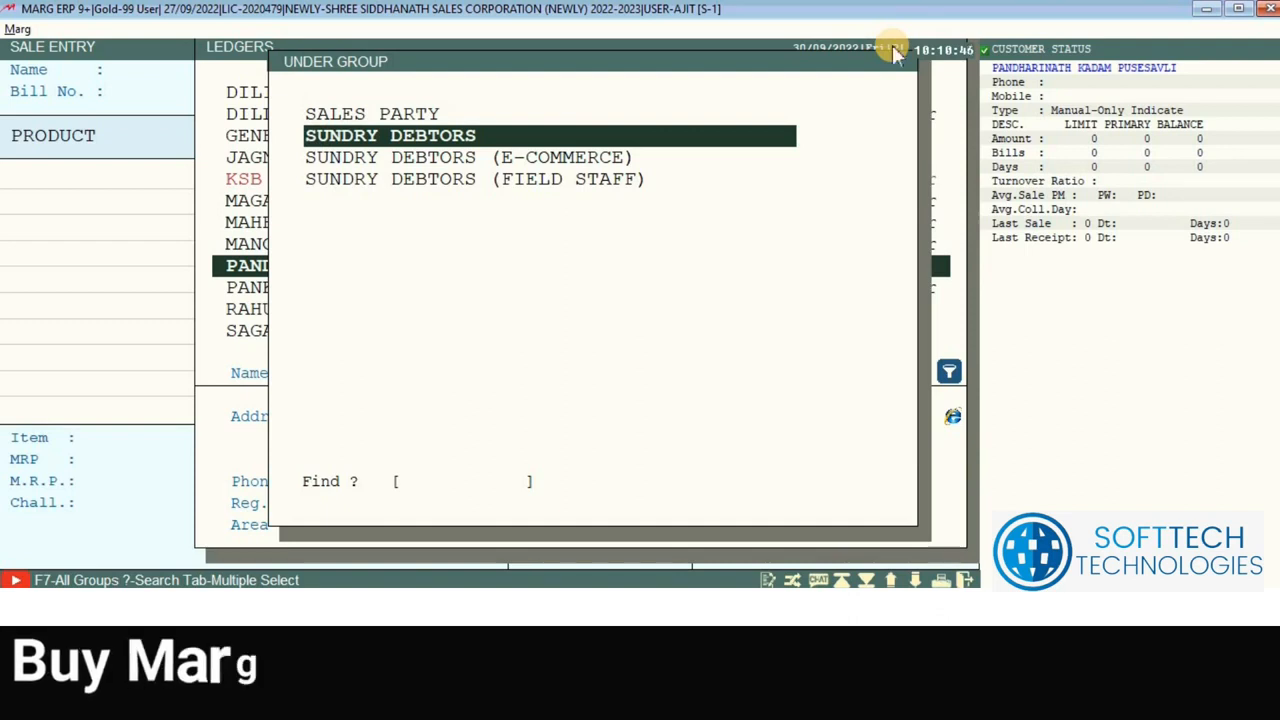
key("Return")
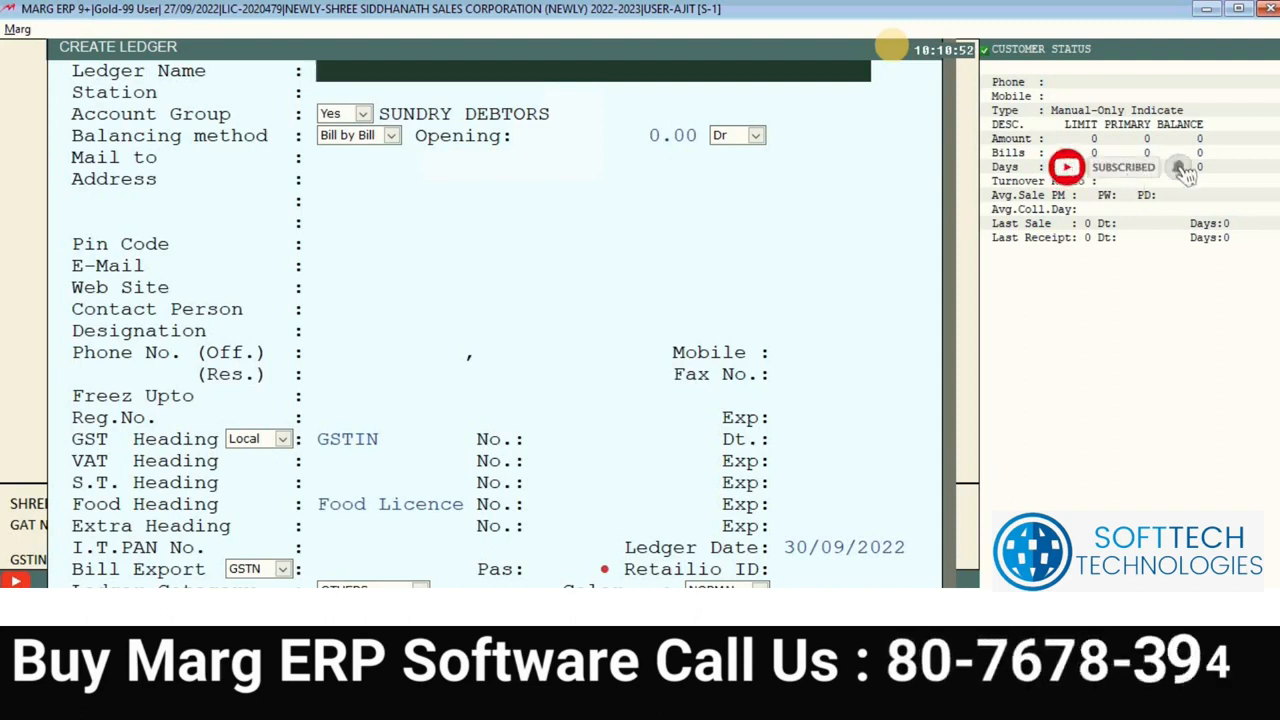
key("Escape")
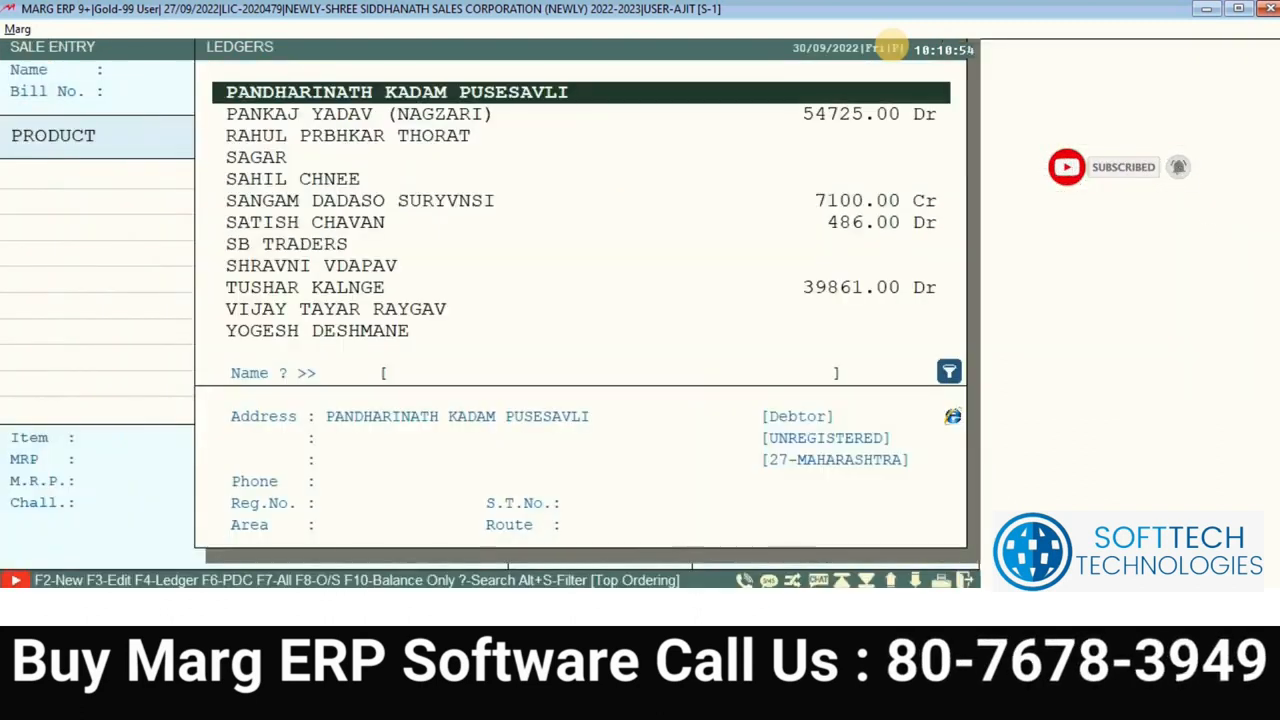
key("Escape")
key("Escape")
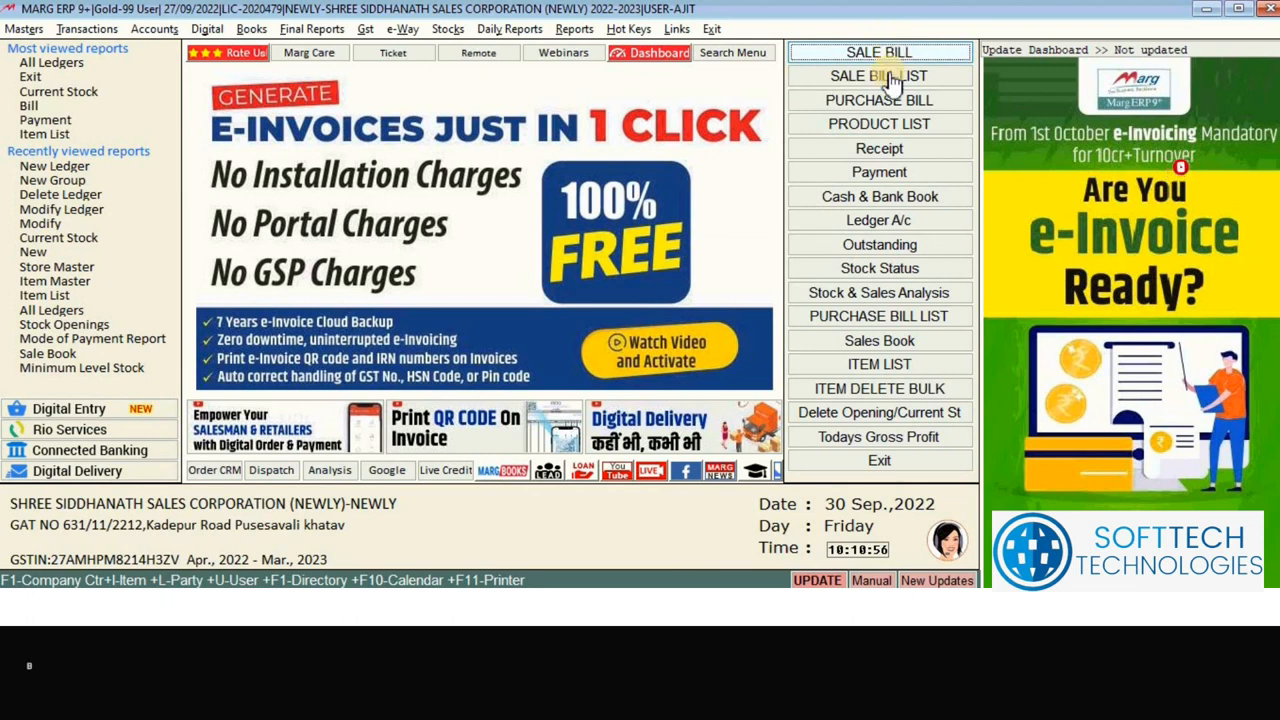
Step: From a new purchase bill, begin a supplier ledger under SUNDRY CREDITORS (SUPPLIERS)
left_click(894, 100)
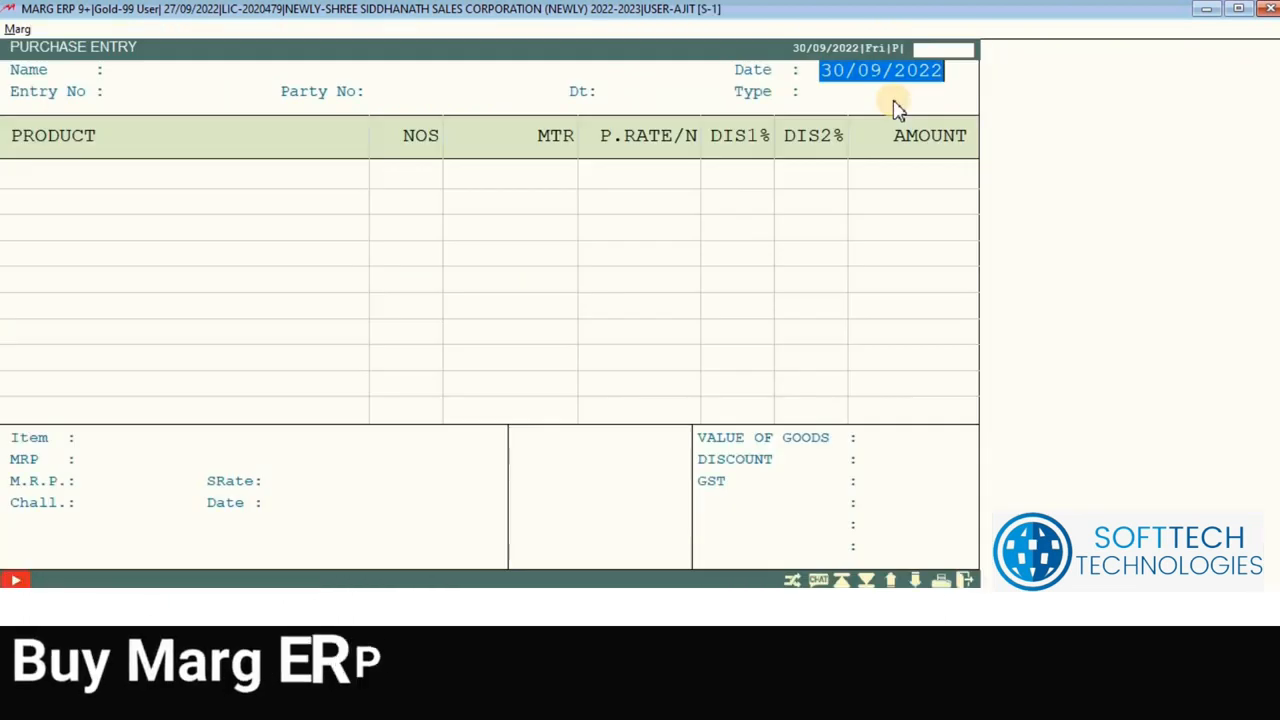
key("Return")
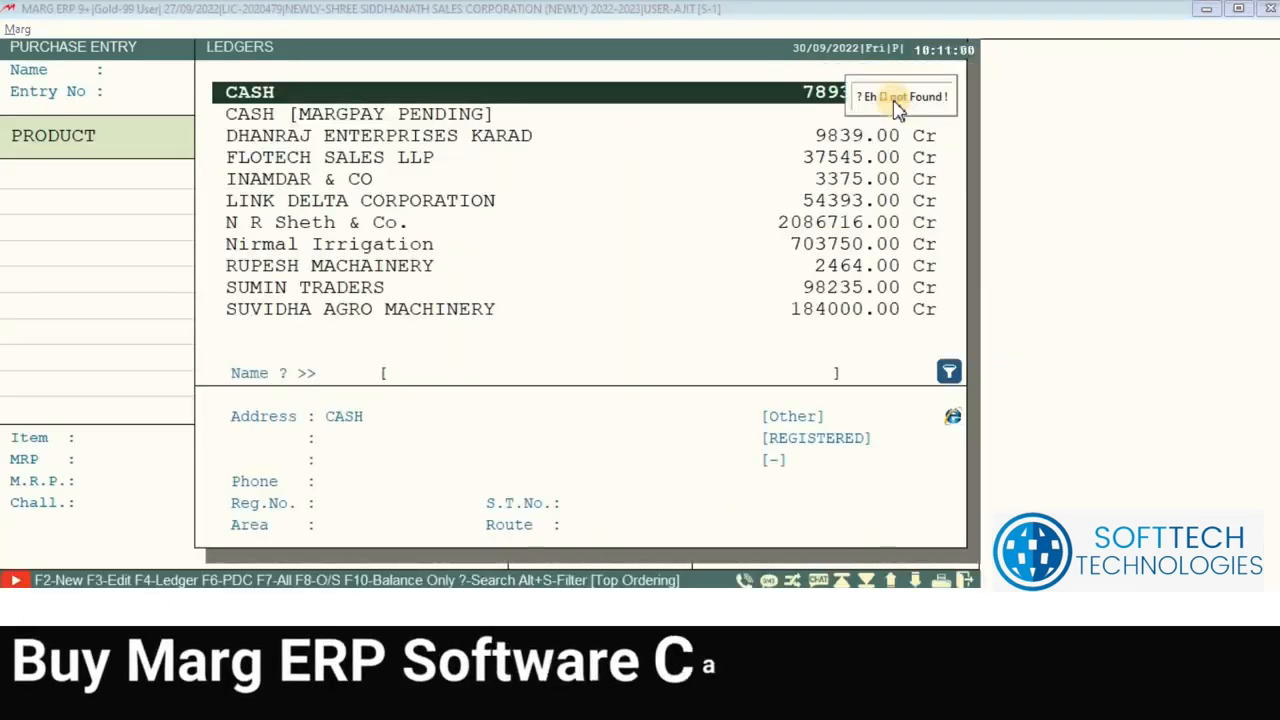
key("F2")
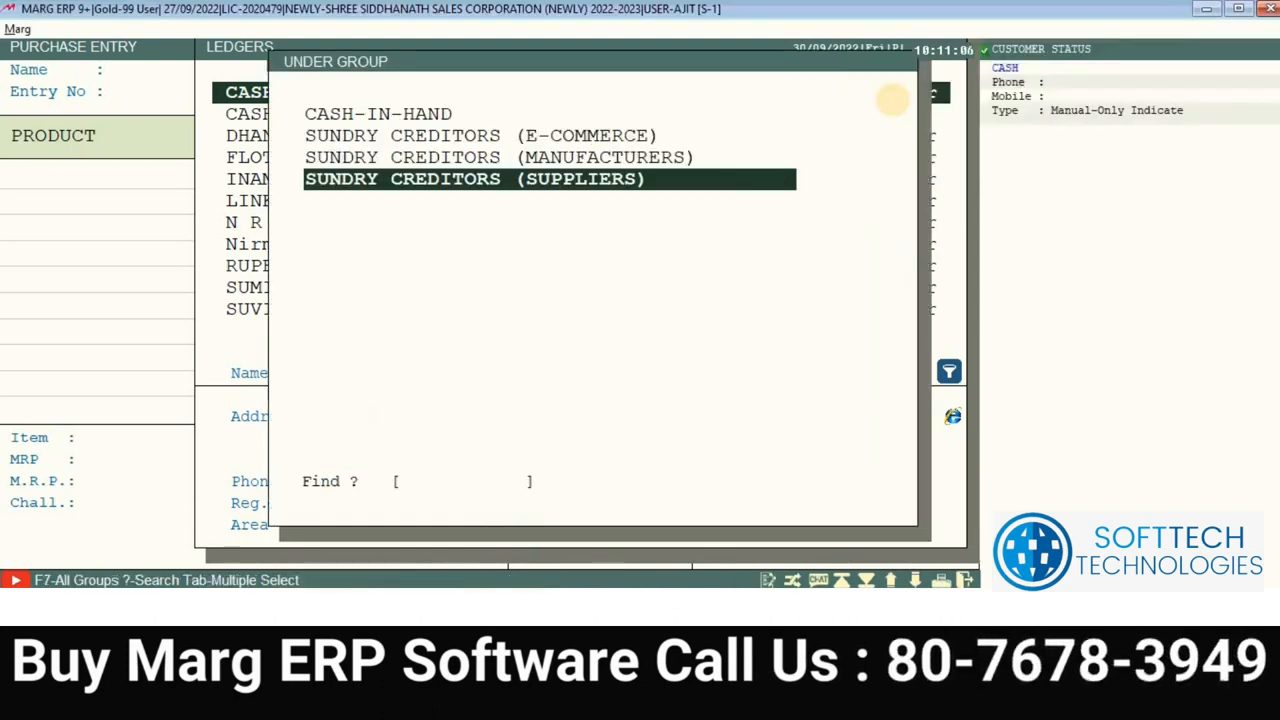
key("Return")
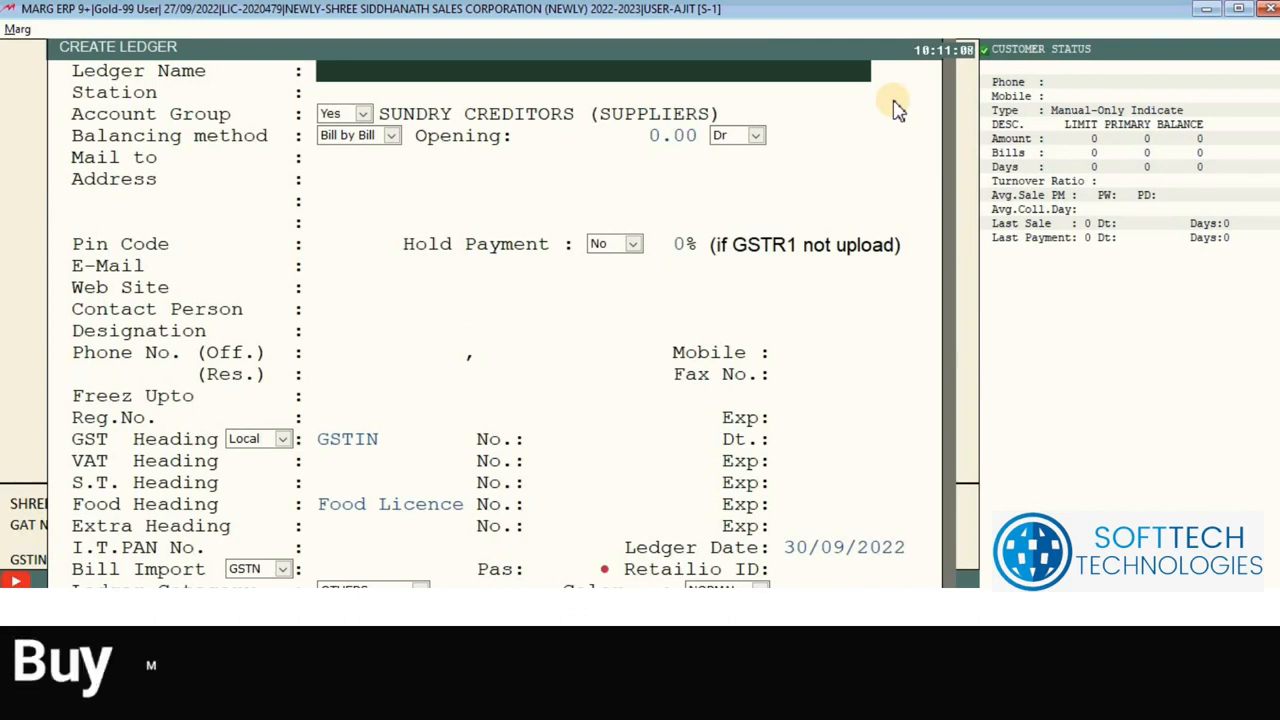
Step: Cancel the new supplier ledger and leave Purchase Entry for the dashboard
key("Escape")
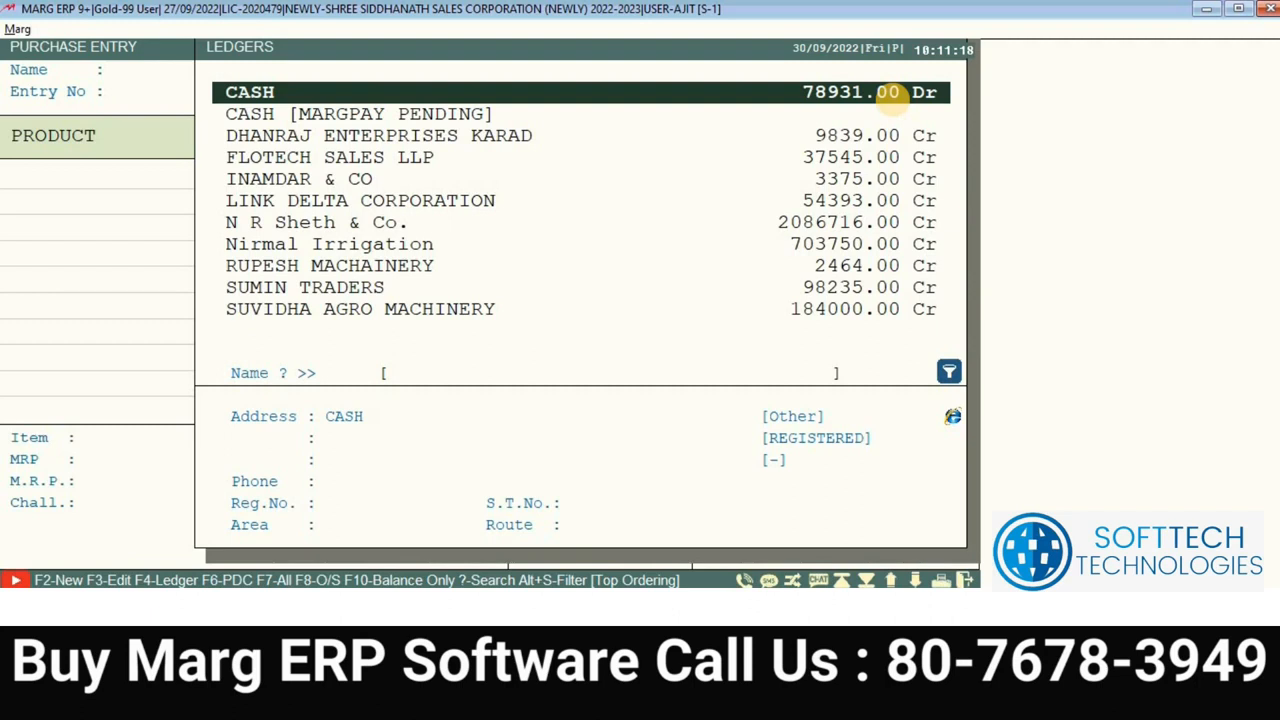
key("Escape")
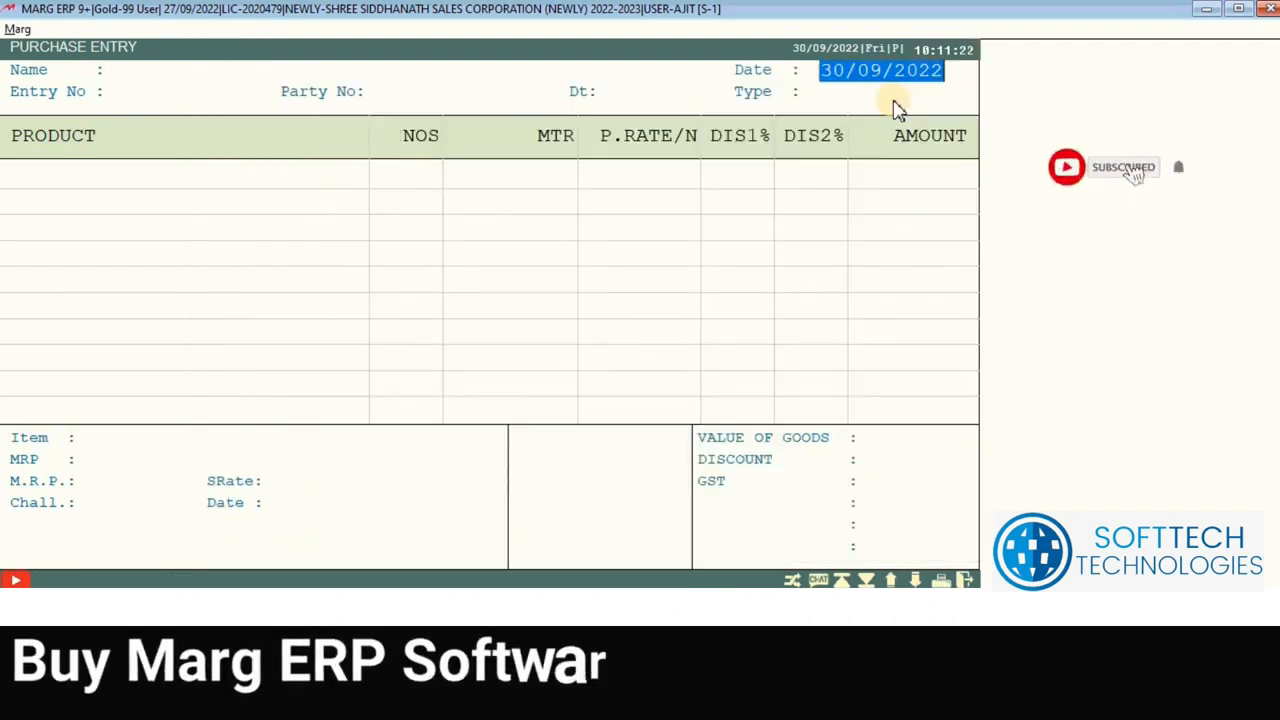
key("Escape")
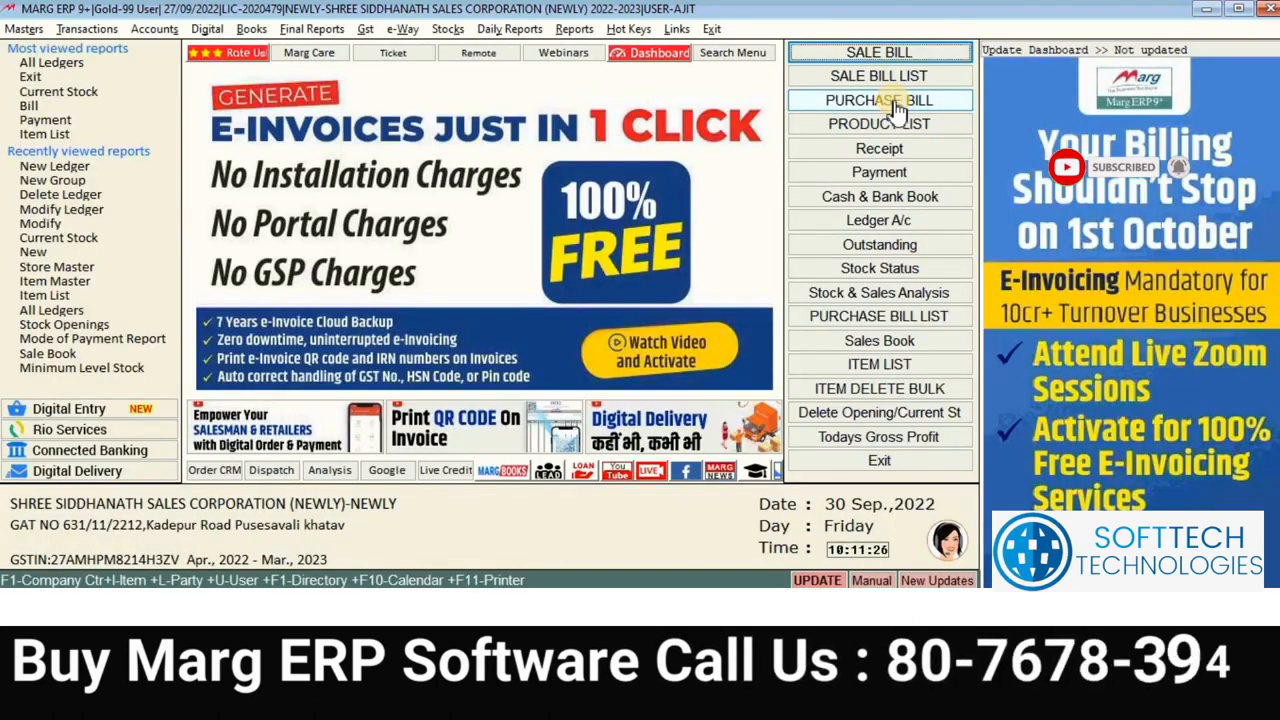
left_click(24, 29)
mouse_move(200, 48)
mouse_move(386, 48)
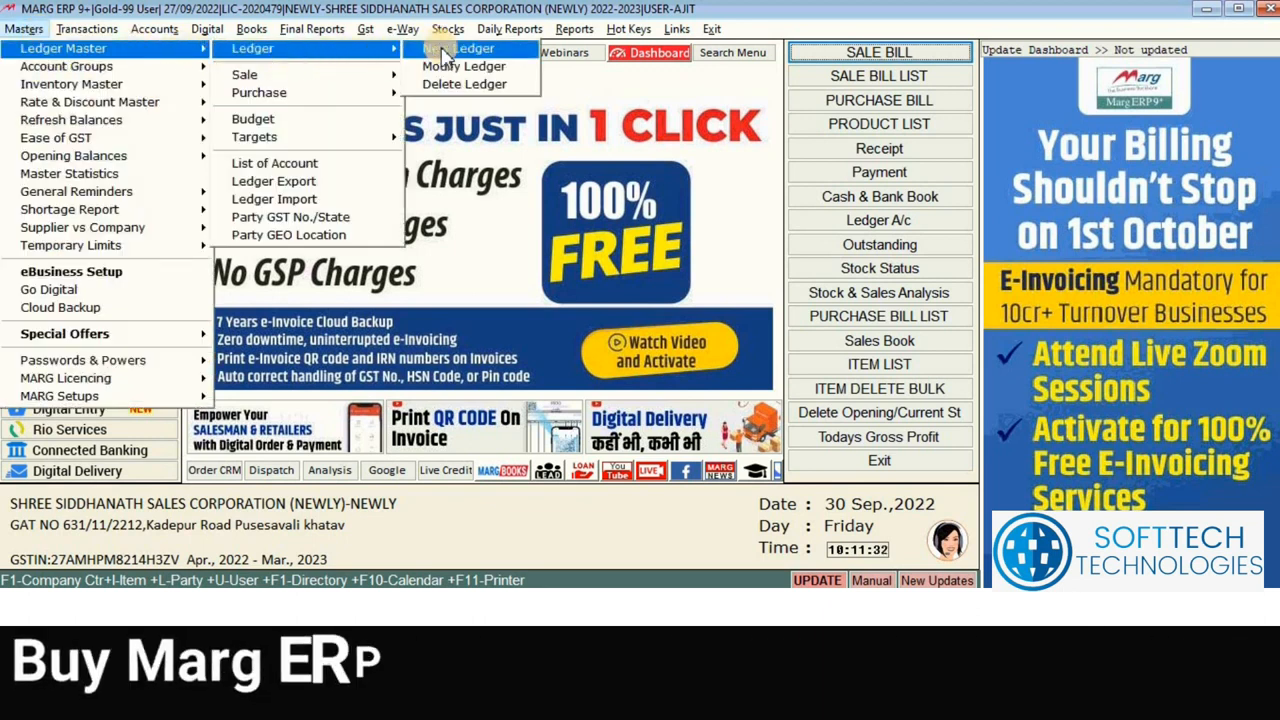
left_click(443, 51)
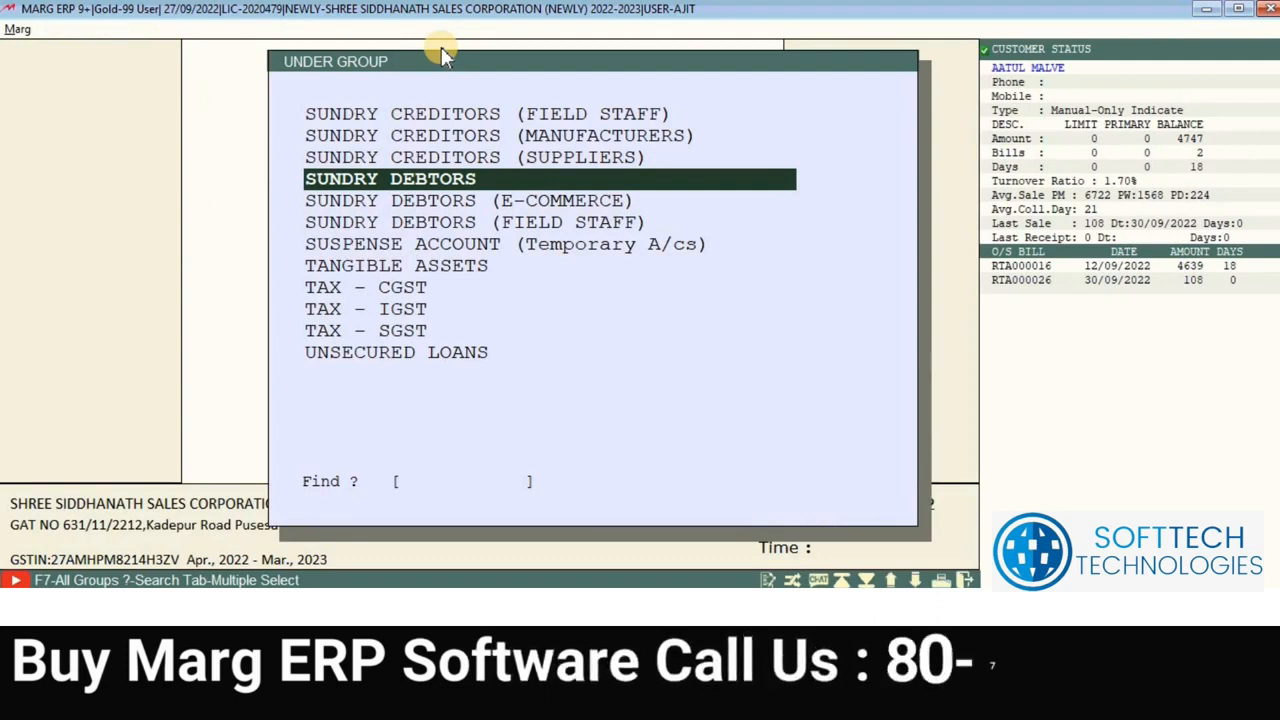
type("BAN")
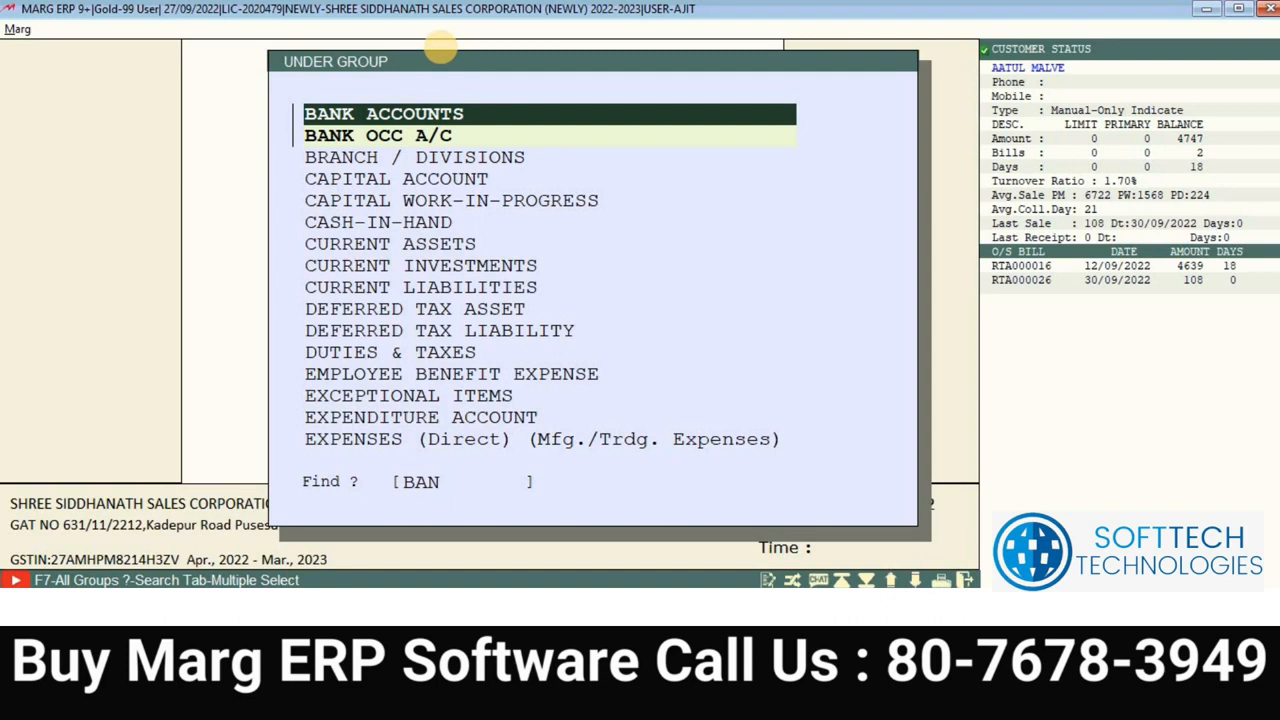
key("Return")
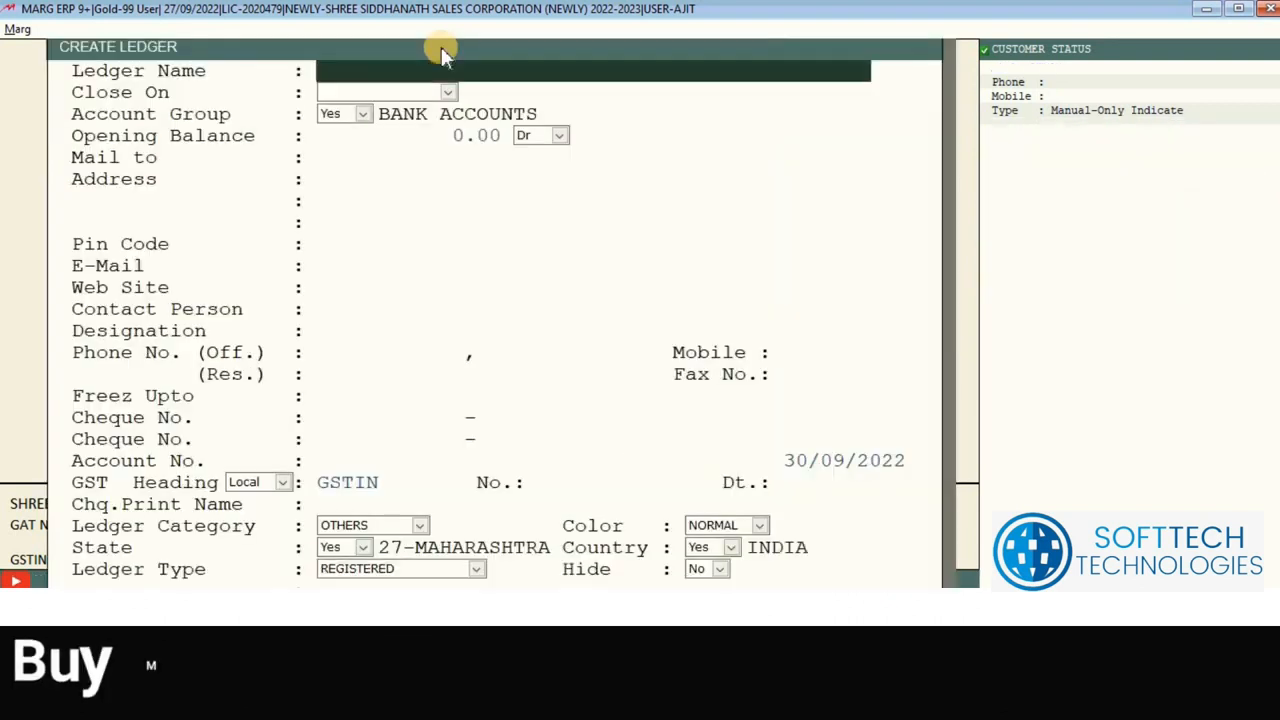
key("Escape")
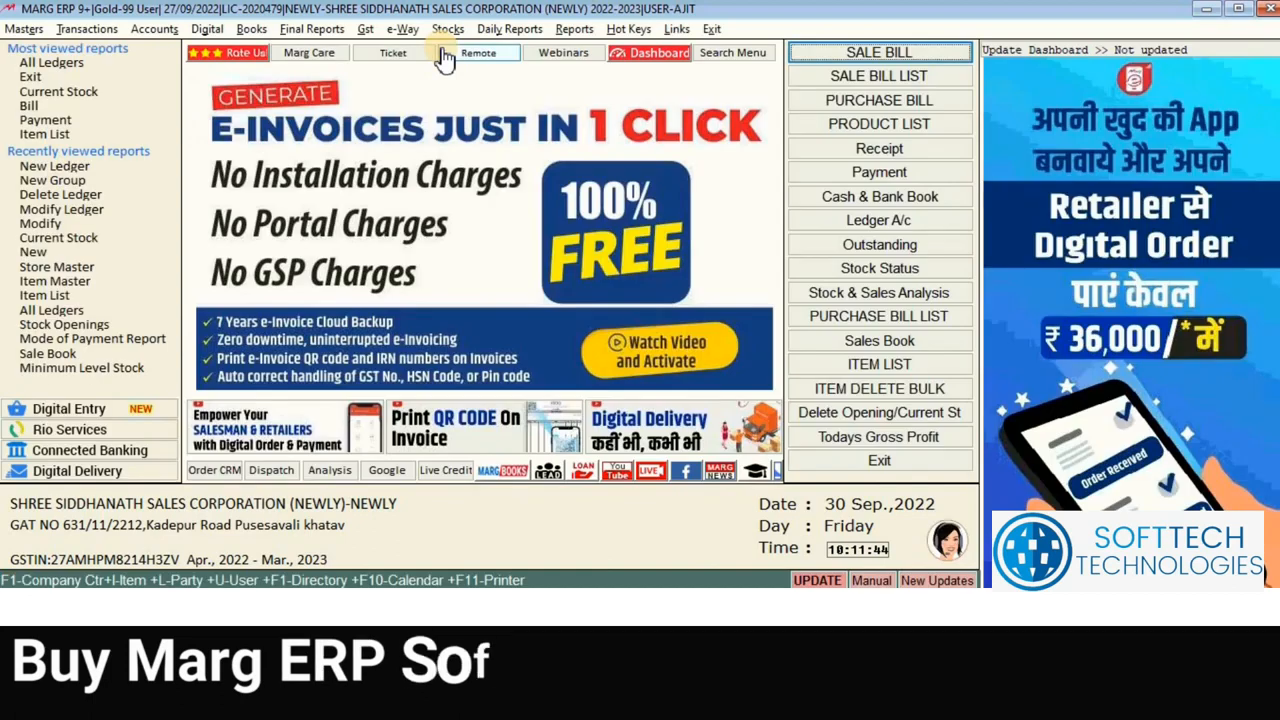
left_click(25, 29)
mouse_move(68, 50)
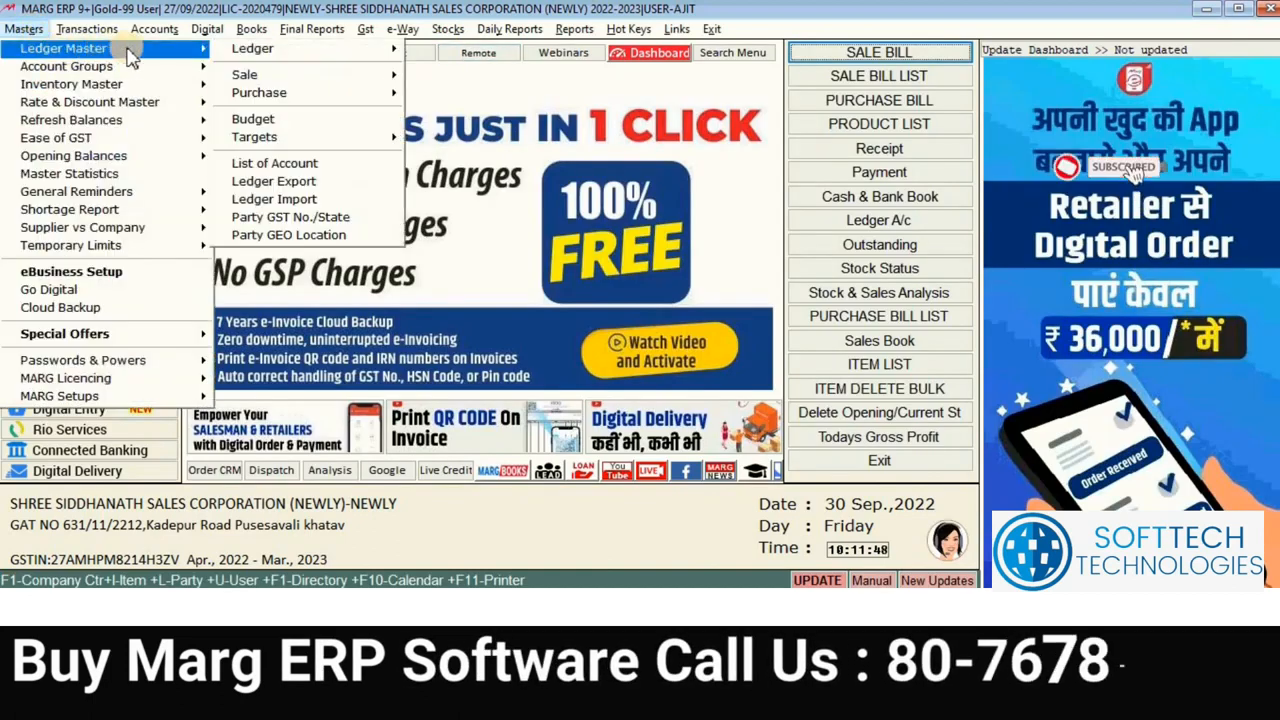
mouse_move(404, 58)
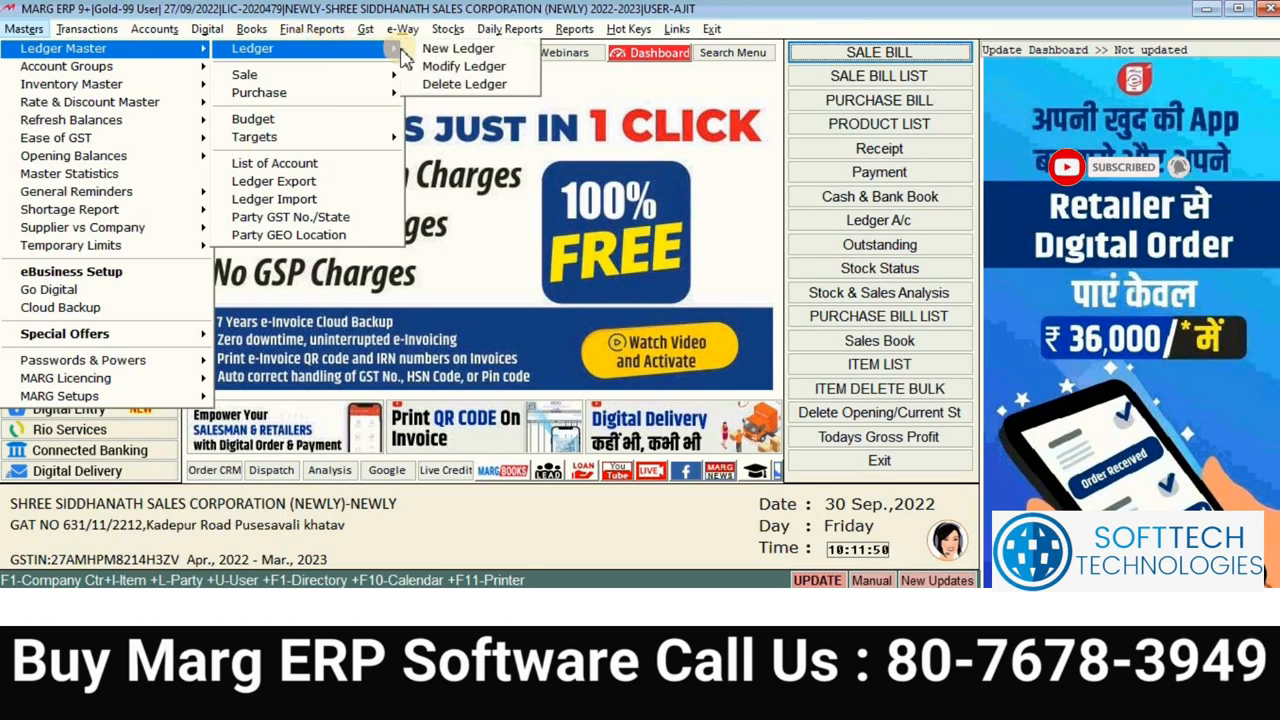
left_click(459, 52)
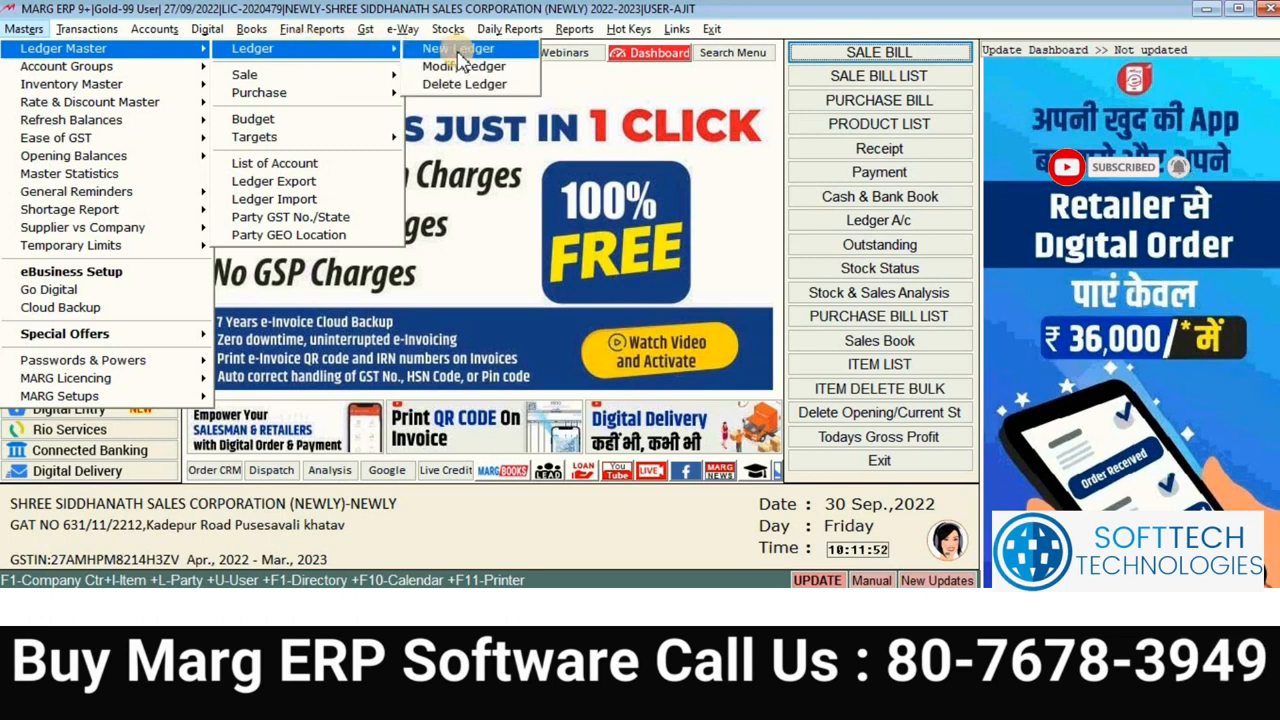
type("E")
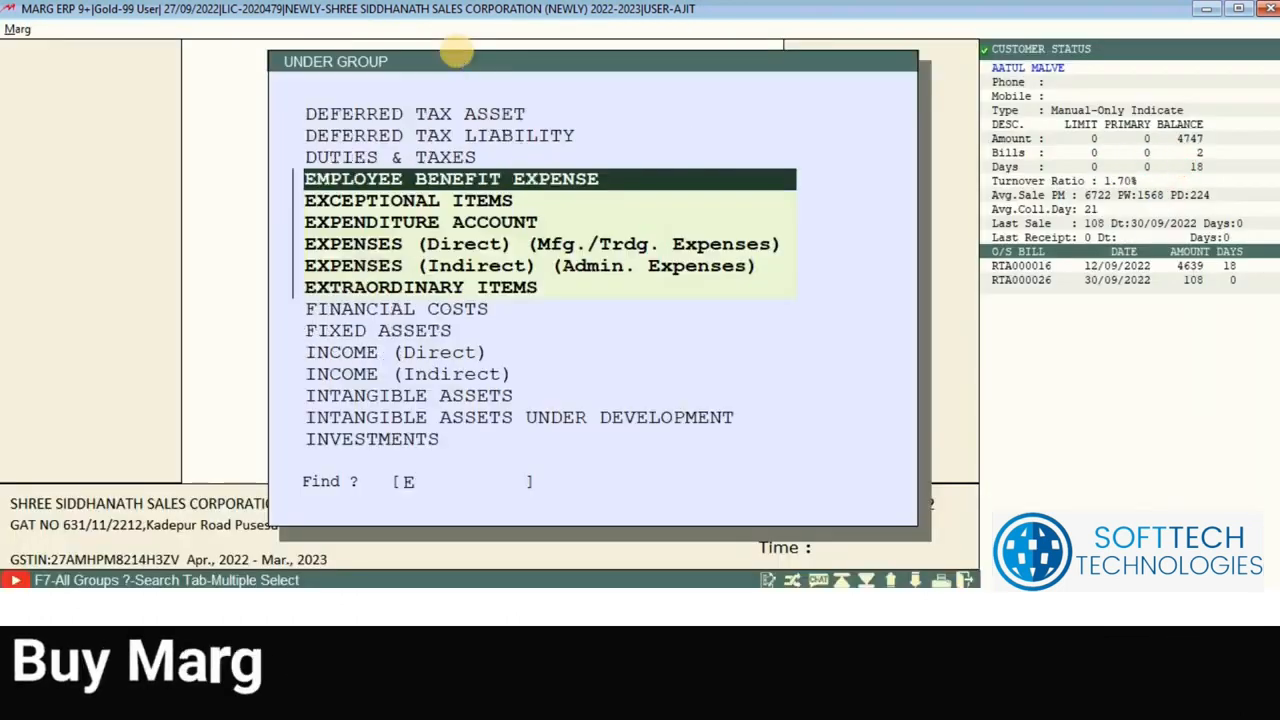
key("Down")
key("Down")
key("Down")
key("Down")
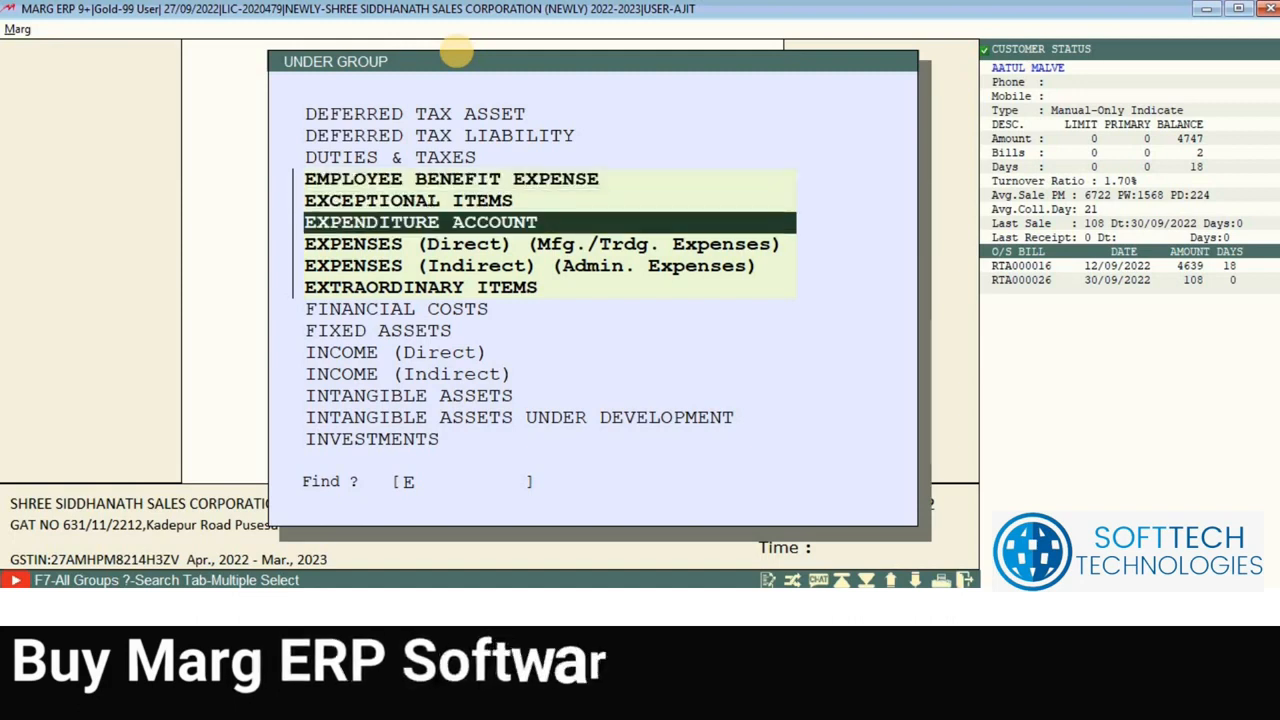
key("Up")
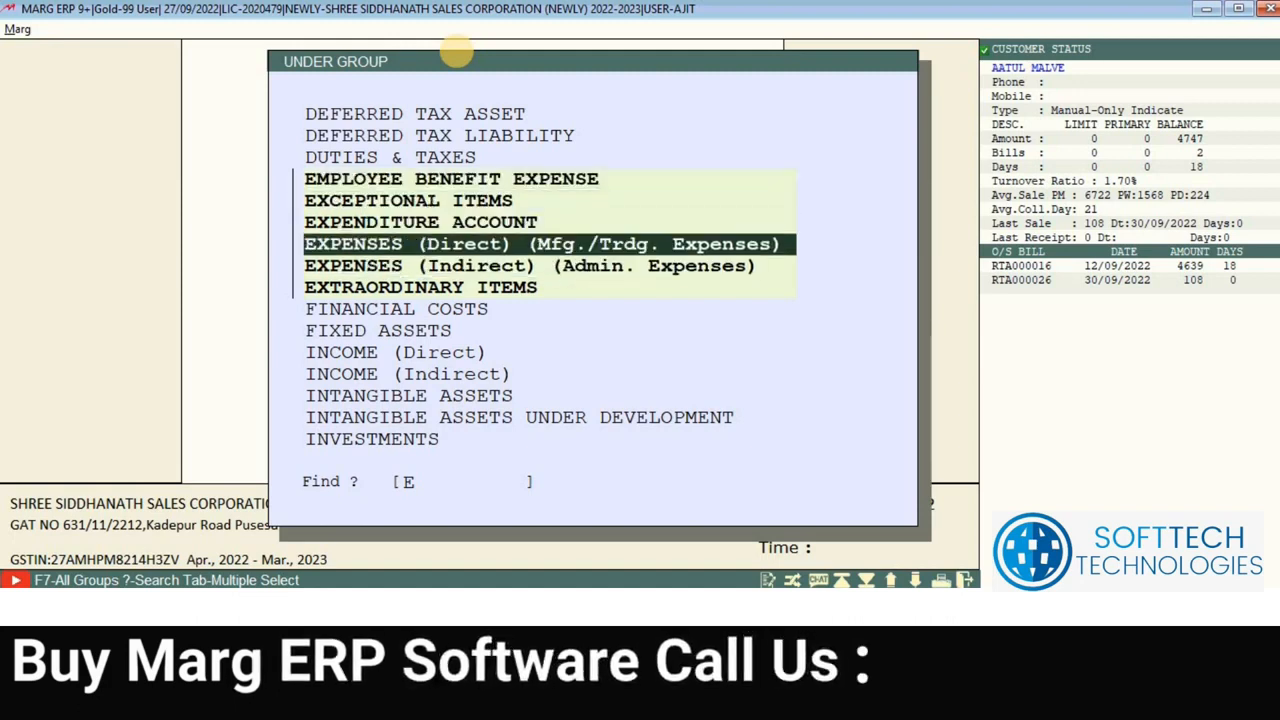
key("Down")
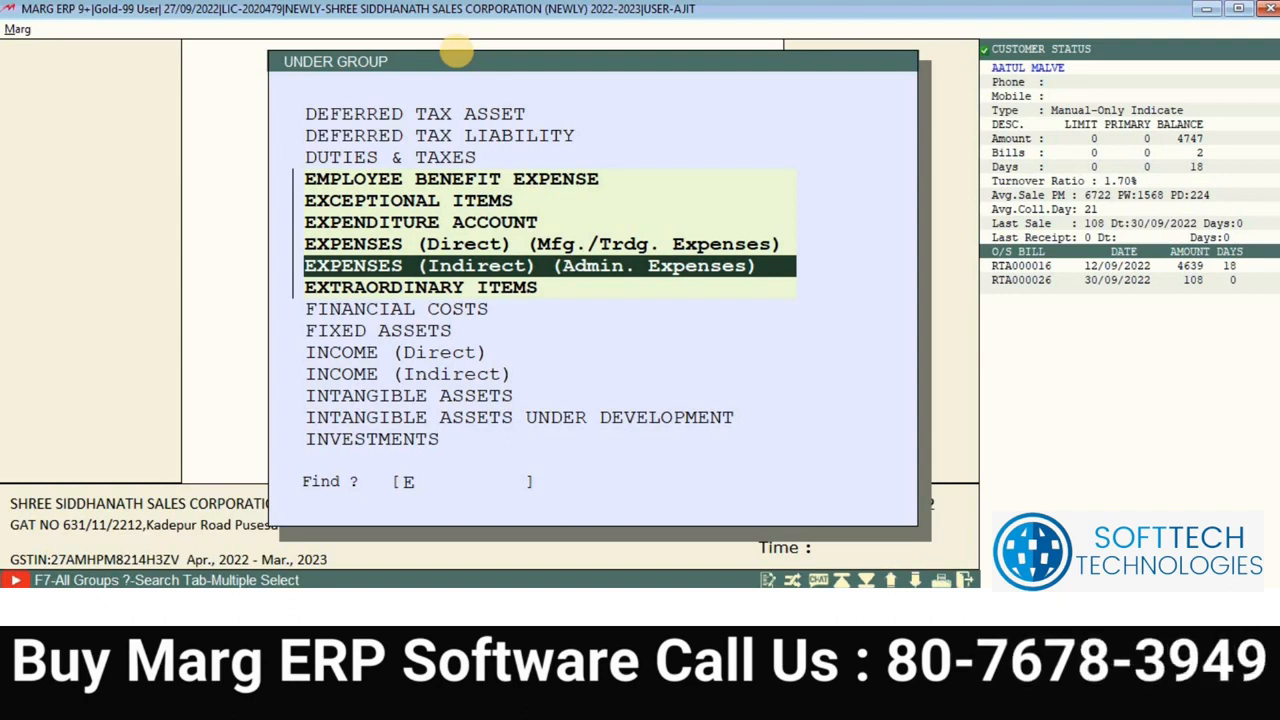
key("Return")
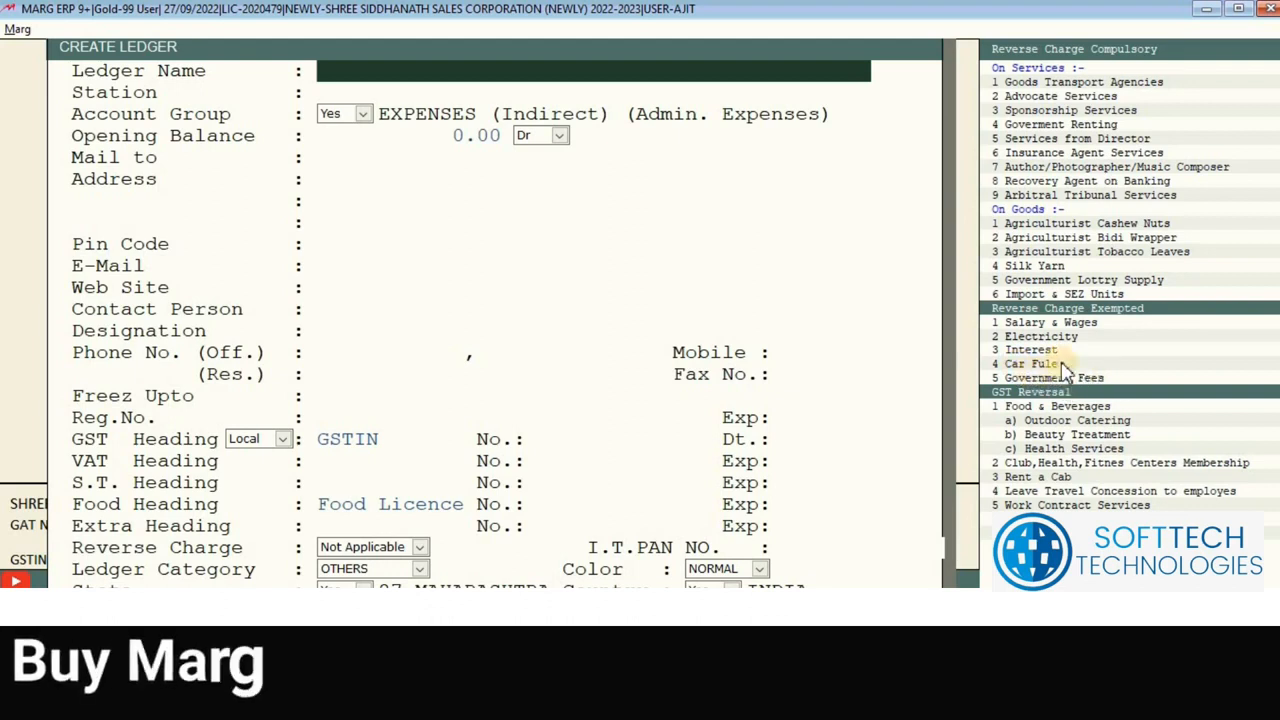
key("Escape")
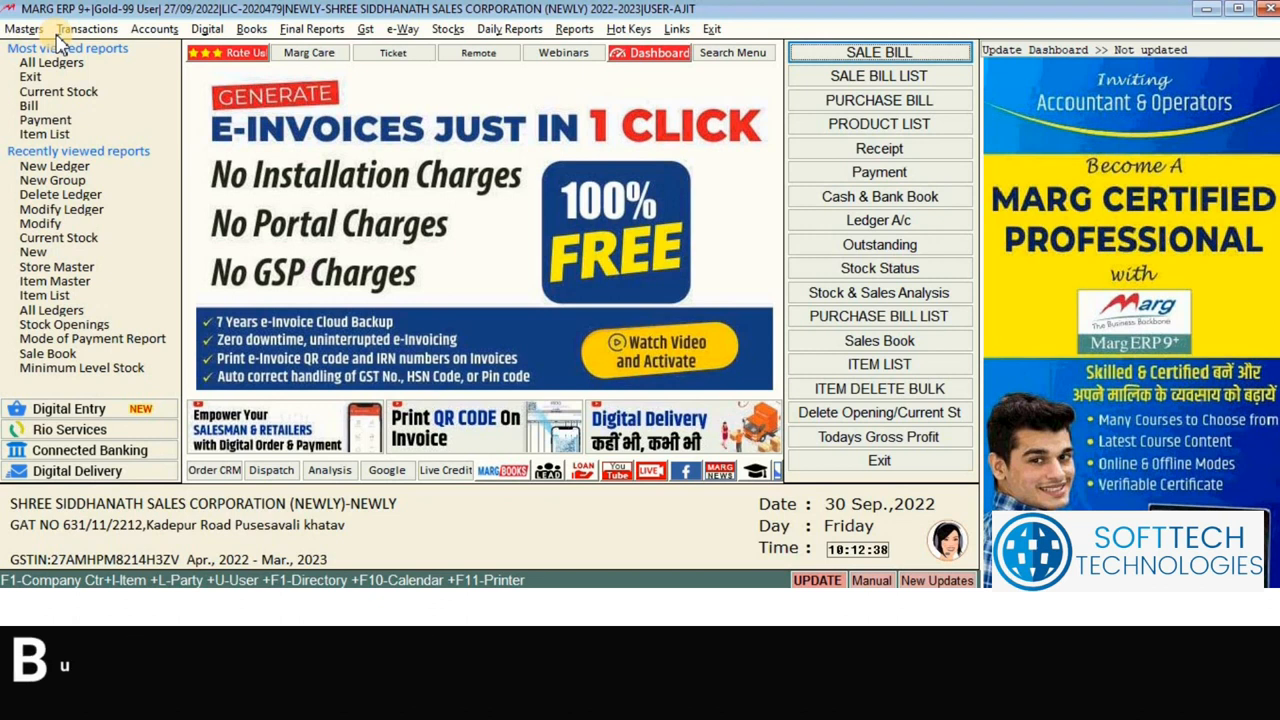
Step: In a WH-series sale bill, start a new customer ledger to view its Under Group, then back out
left_click(855, 62)
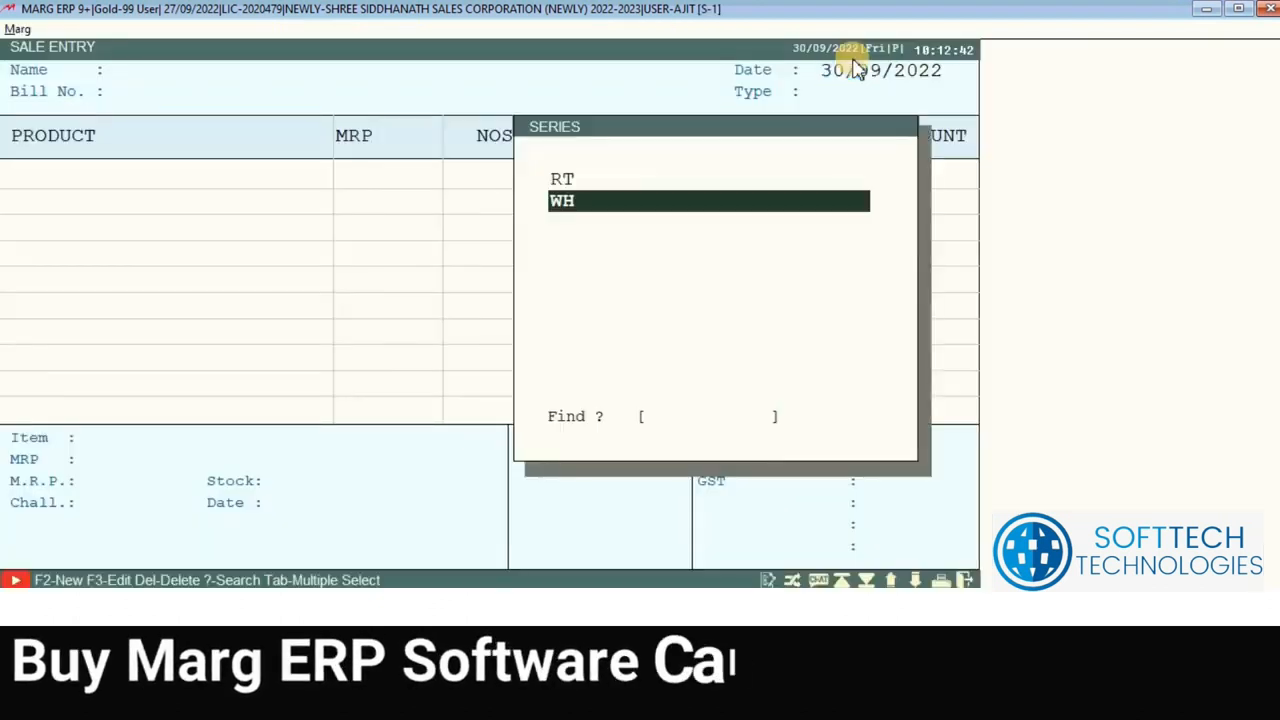
key("Return")
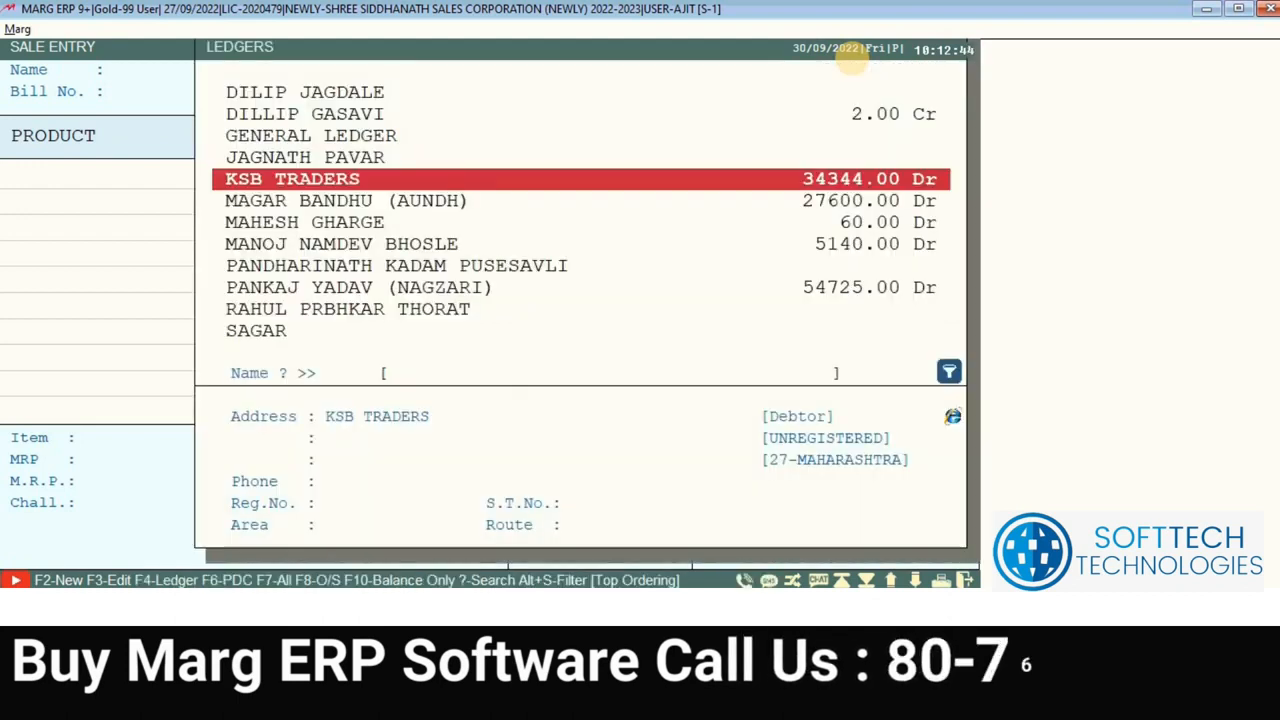
key("F2")
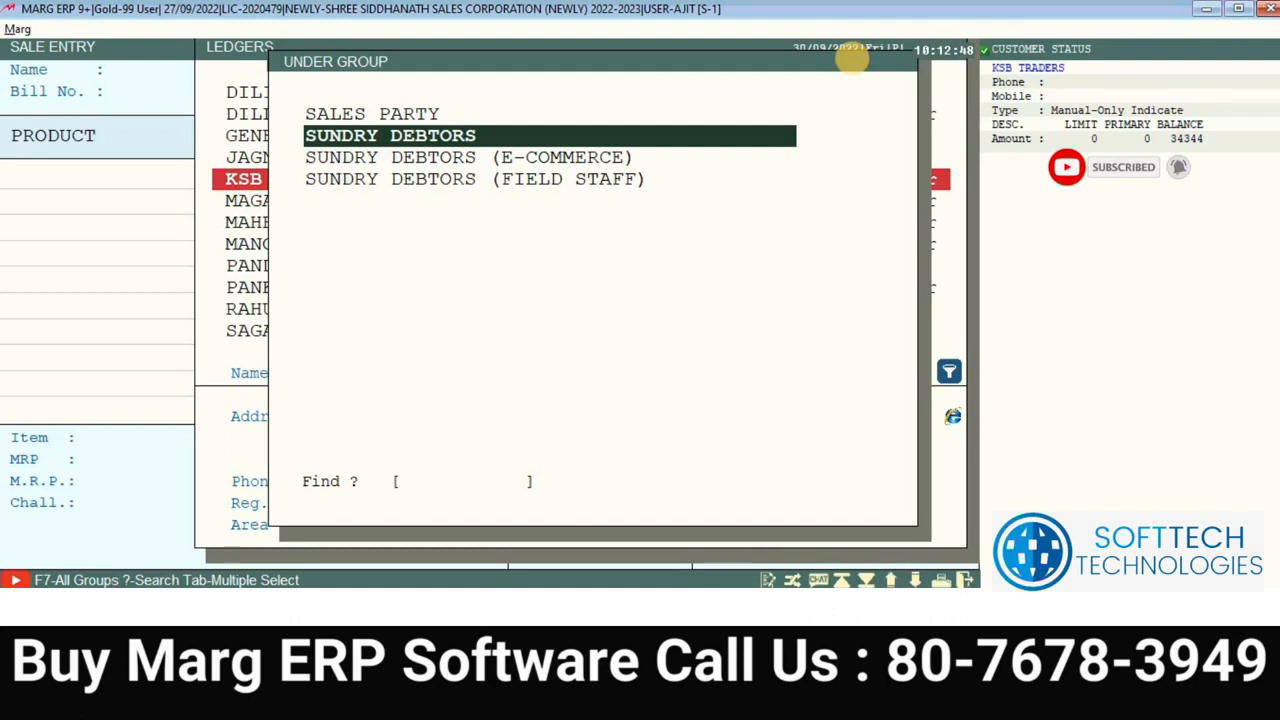
key("Escape")
key("Escape")
key("Escape")
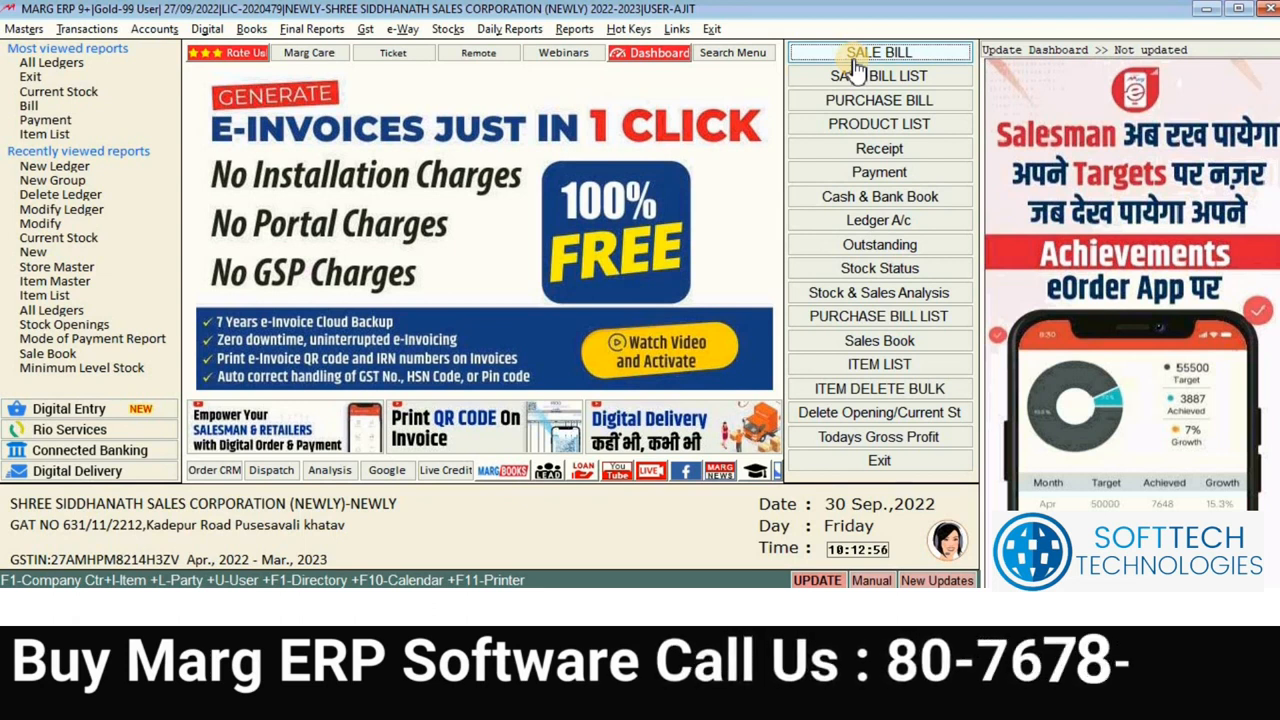
Step: In a new purchase bill, open FLOTECH SALES LLP's ledger details for editing
left_click(860, 102)
key("Return")
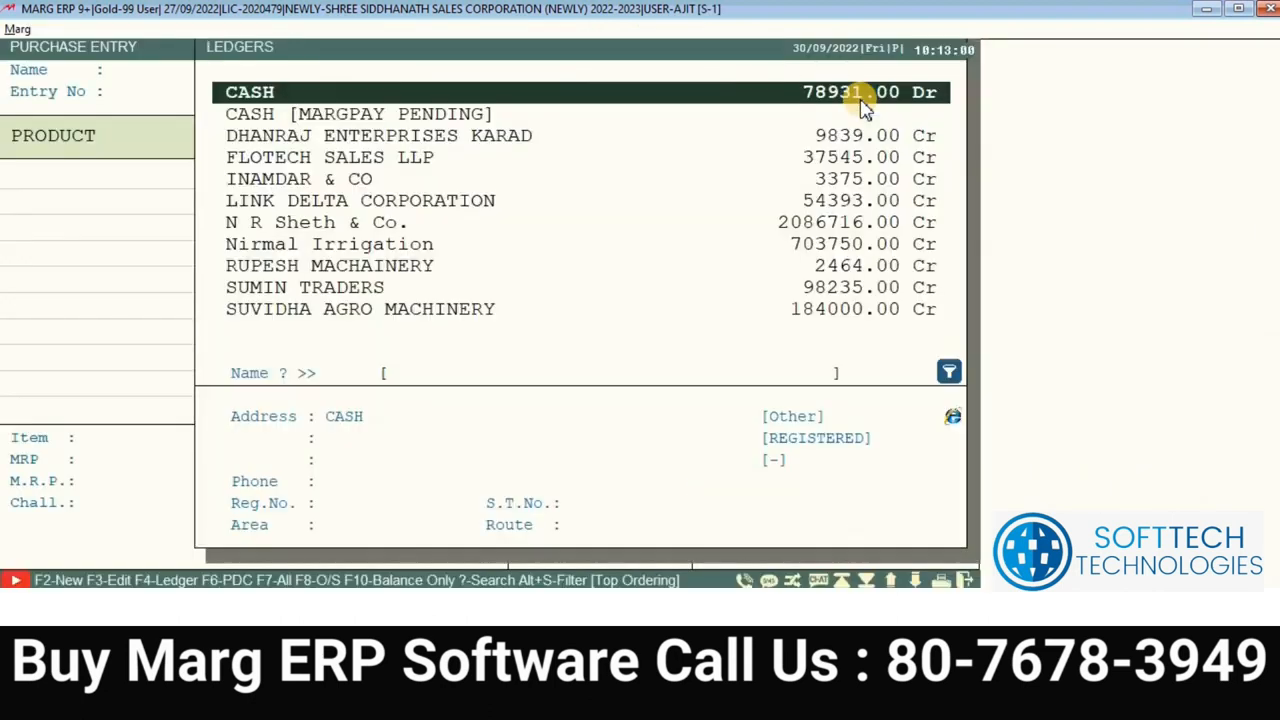
key("Down")
key("Down")
key("Down")
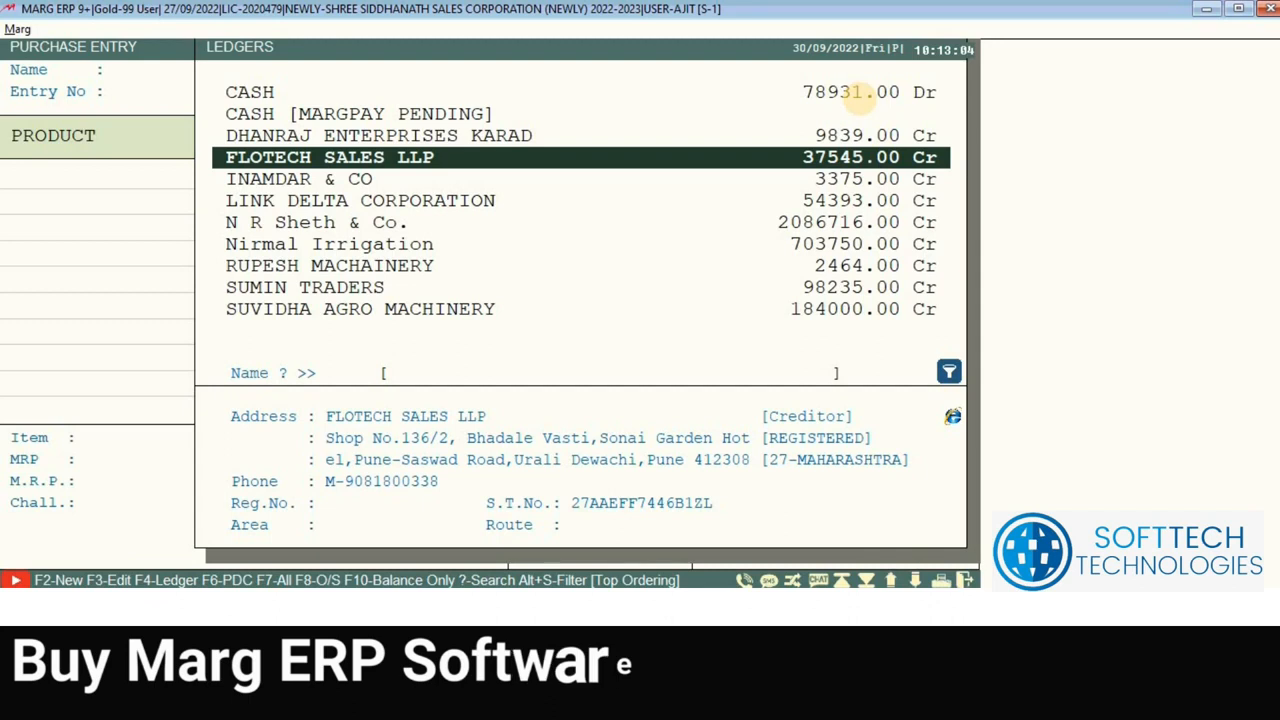
key("Down")
key("Down")
key("Down")
key("Down")
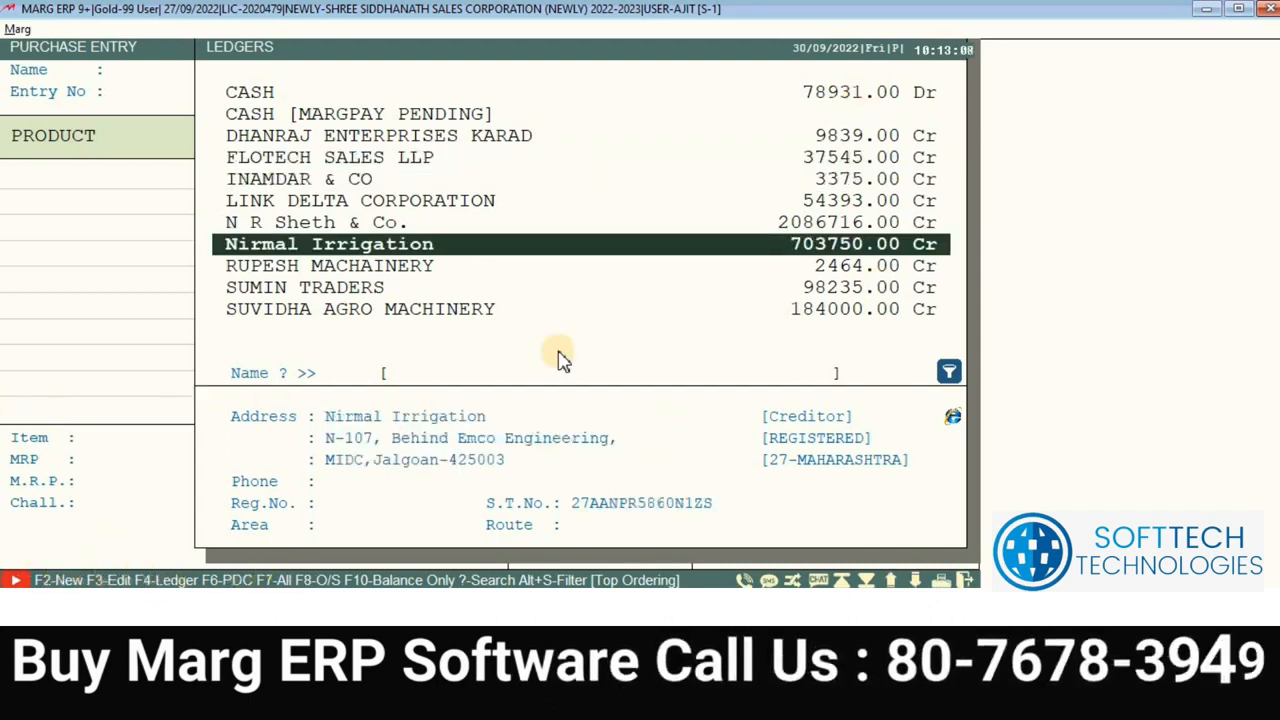
left_click(723, 123)
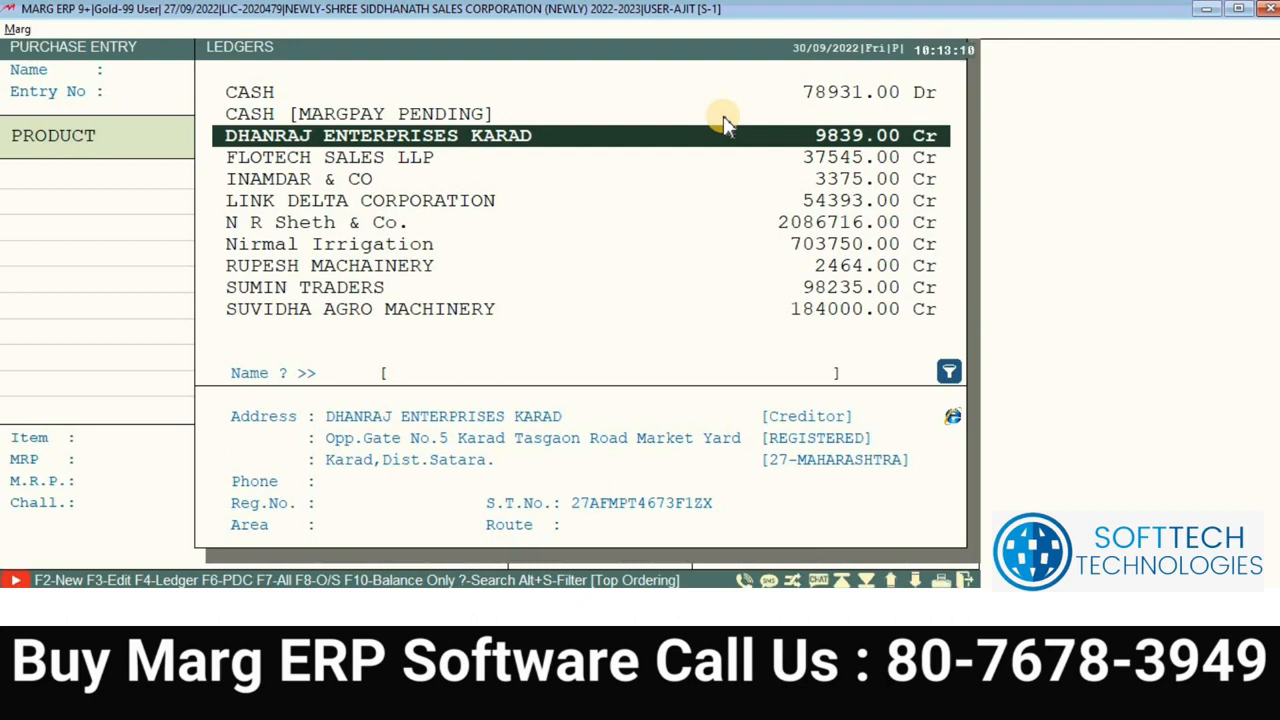
key("Down")
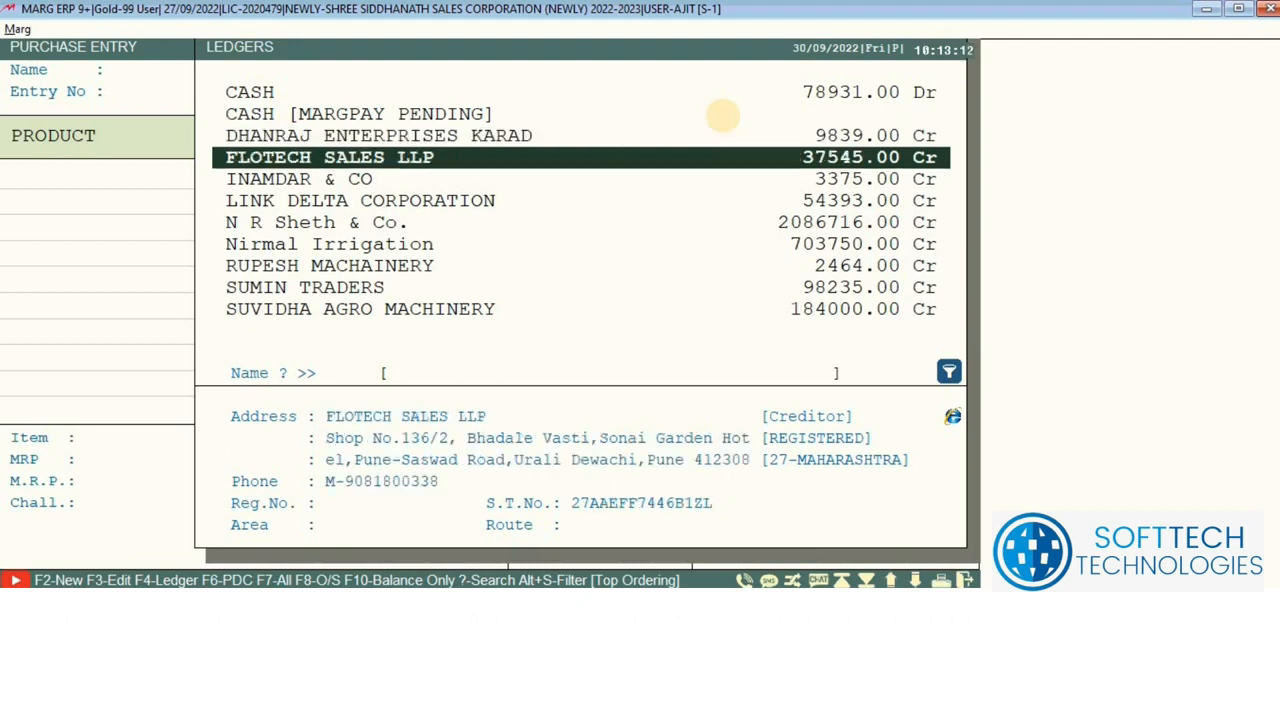
key("F3")
key("Return")
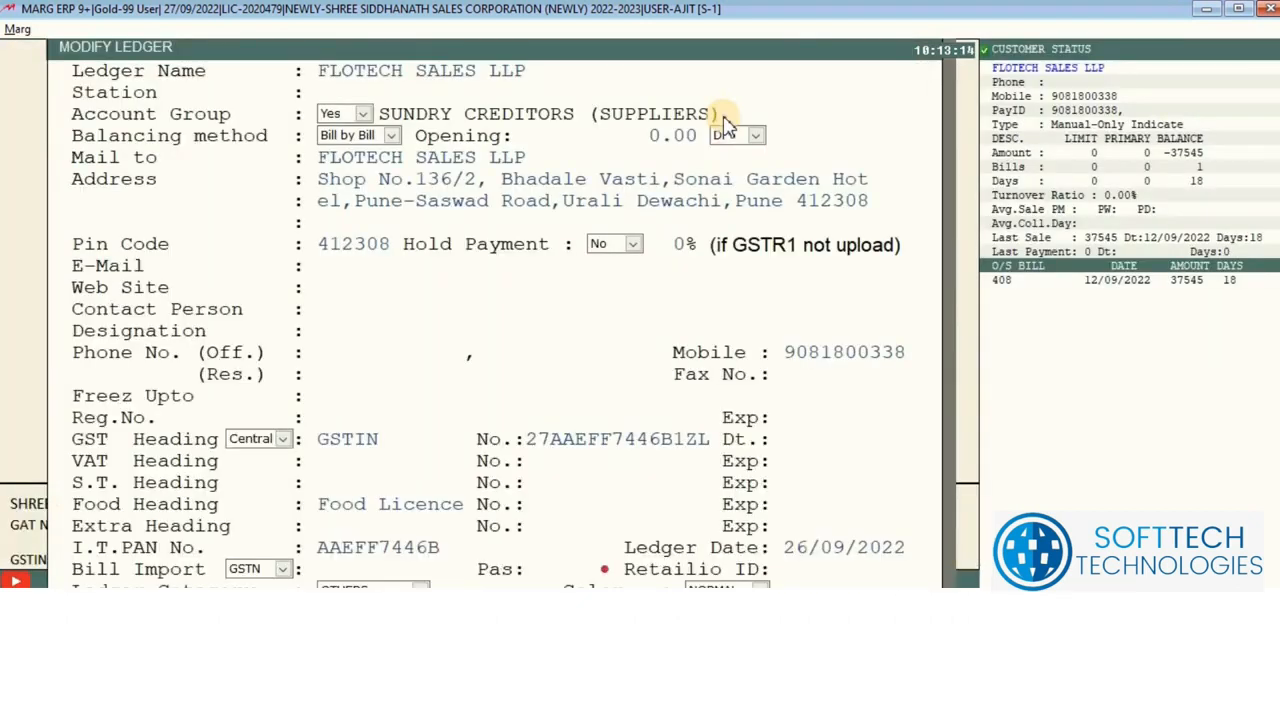